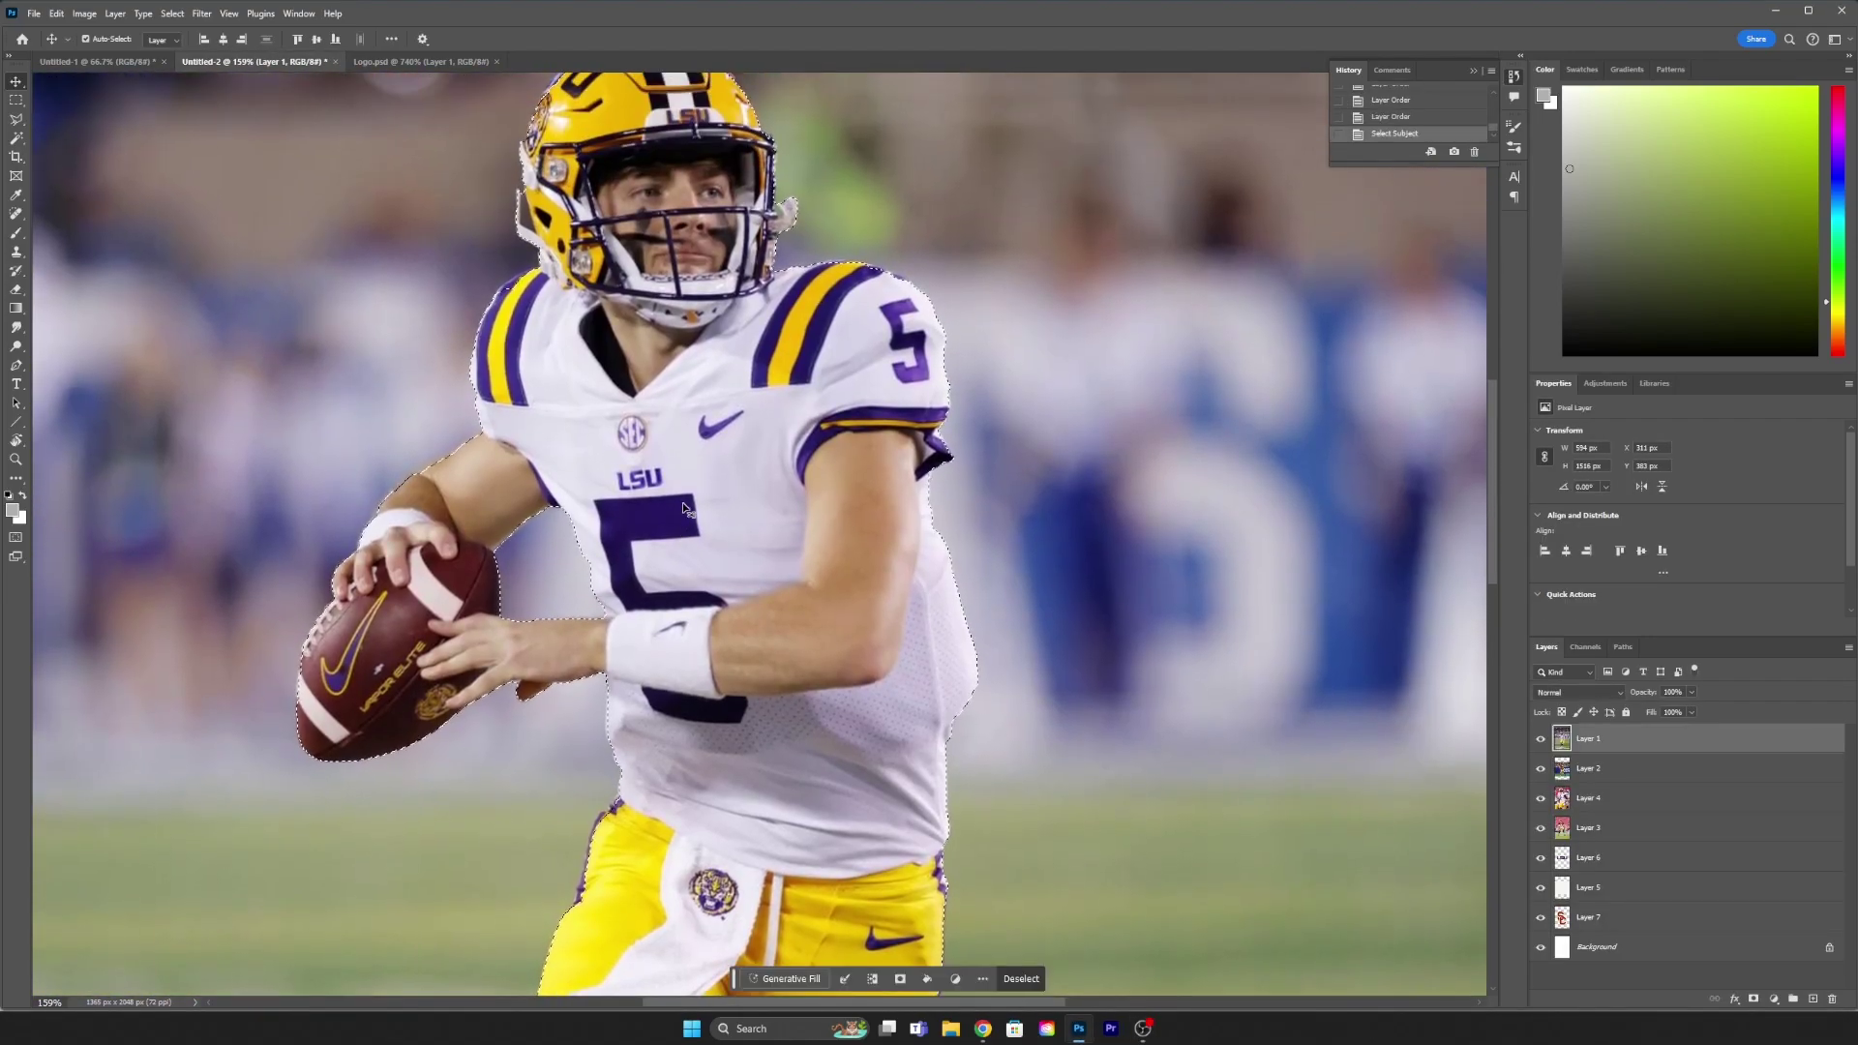
Step: Trace the LSU number 5 quarterback's outline with the Polygonal Lasso
{"action": "scroll", "coordinate": [545, 160], "scroll_direction": "up", "scroll_amount": 5}
{"action": "key", "text": "l"}
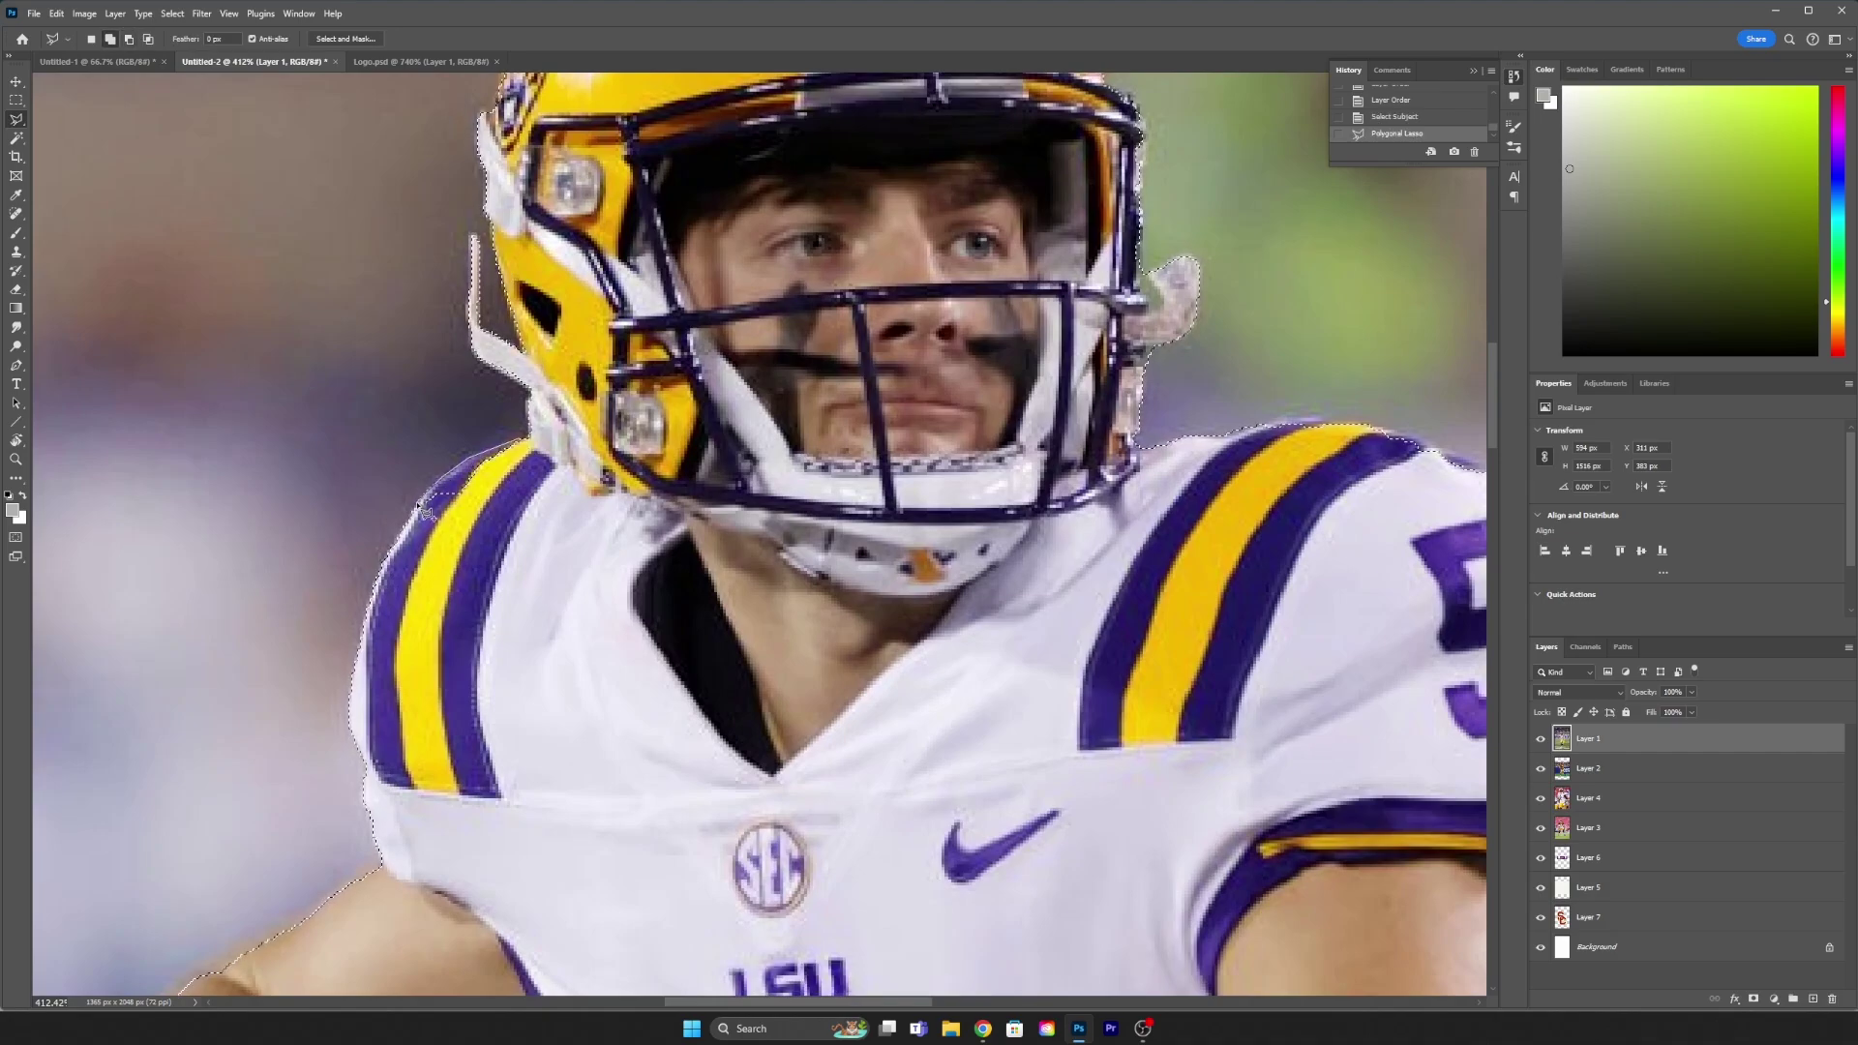
{"action": "scroll", "coordinate": [593, 507], "scroll_direction": "down", "scroll_amount": 2}
{"action": "scroll", "coordinate": [593, 507], "scroll_direction": "up", "scroll_amount": 3}
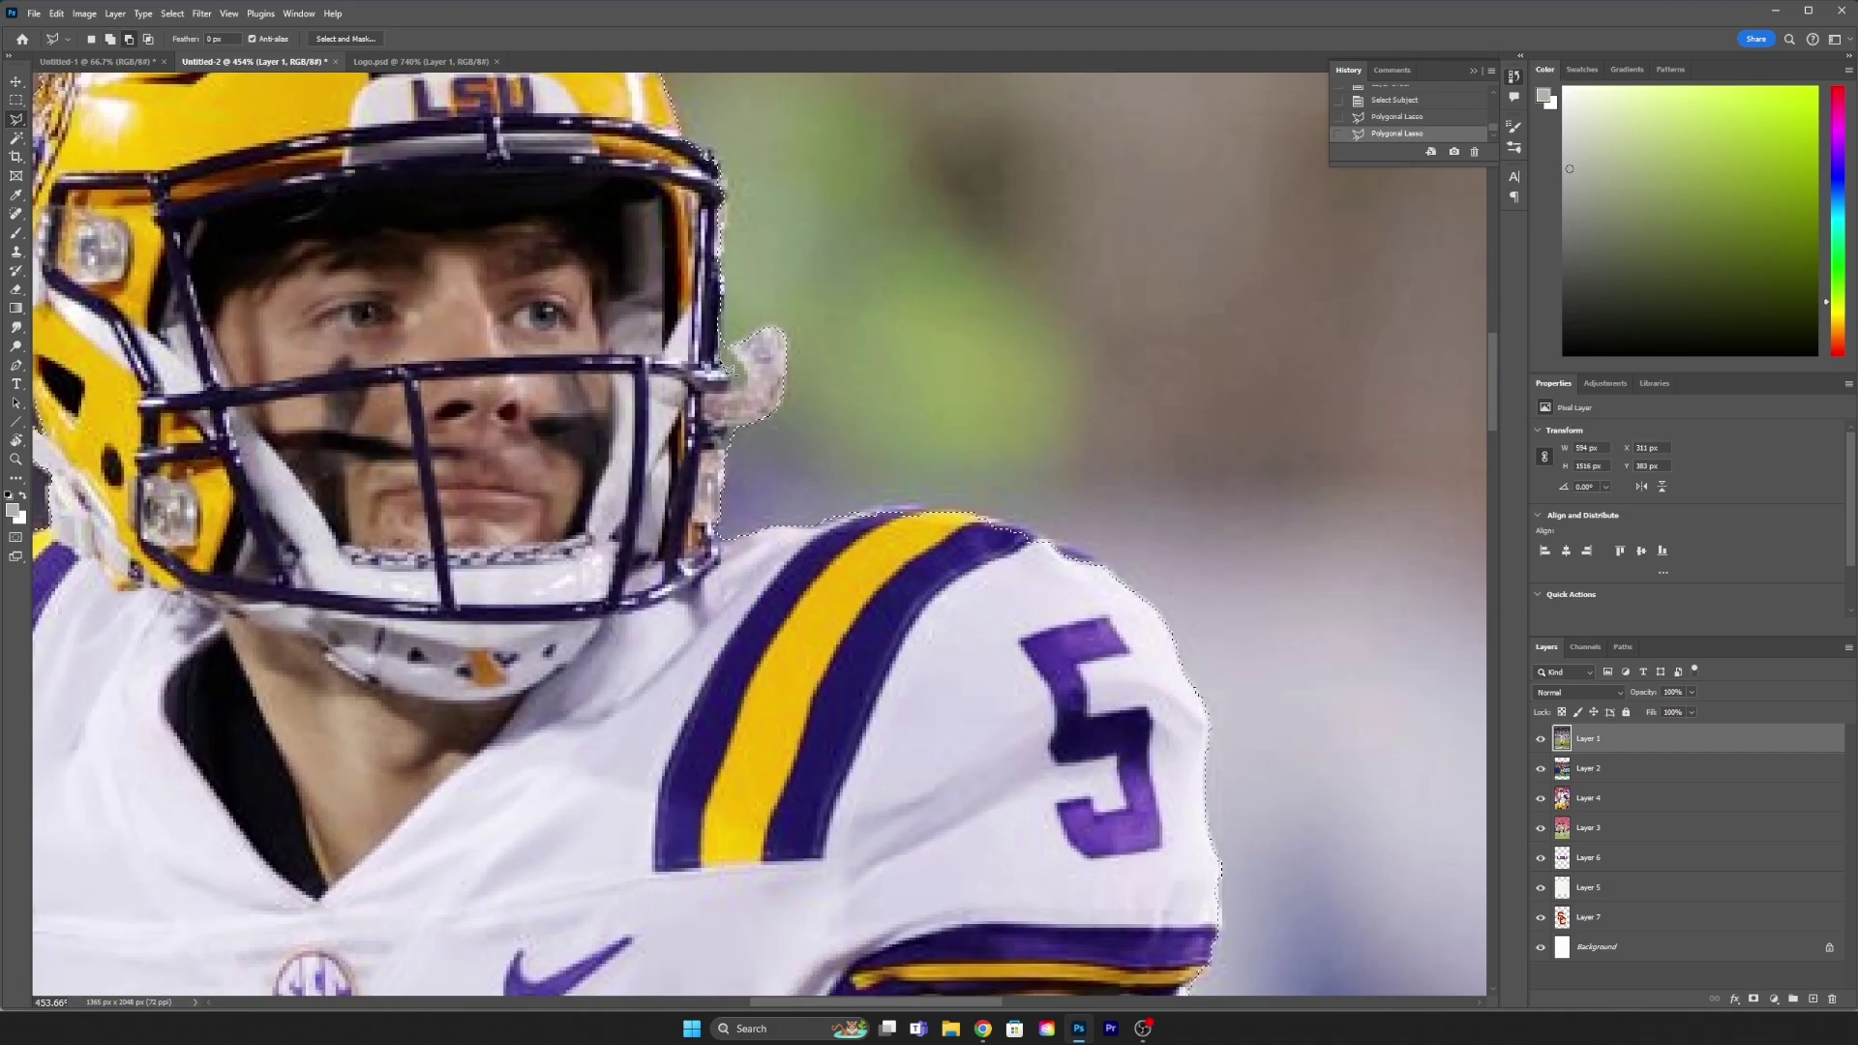
{"action": "left_click", "coordinate": [727, 368]}
{"action": "scroll", "coordinate": [677, 387], "scroll_direction": "down", "scroll_amount": 2}
{"action": "scroll", "coordinate": [629, 397], "scroll_direction": "down", "scroll_amount": 1}
{"action": "scroll", "coordinate": [579, 404], "scroll_direction": "up", "scroll_amount": 2}
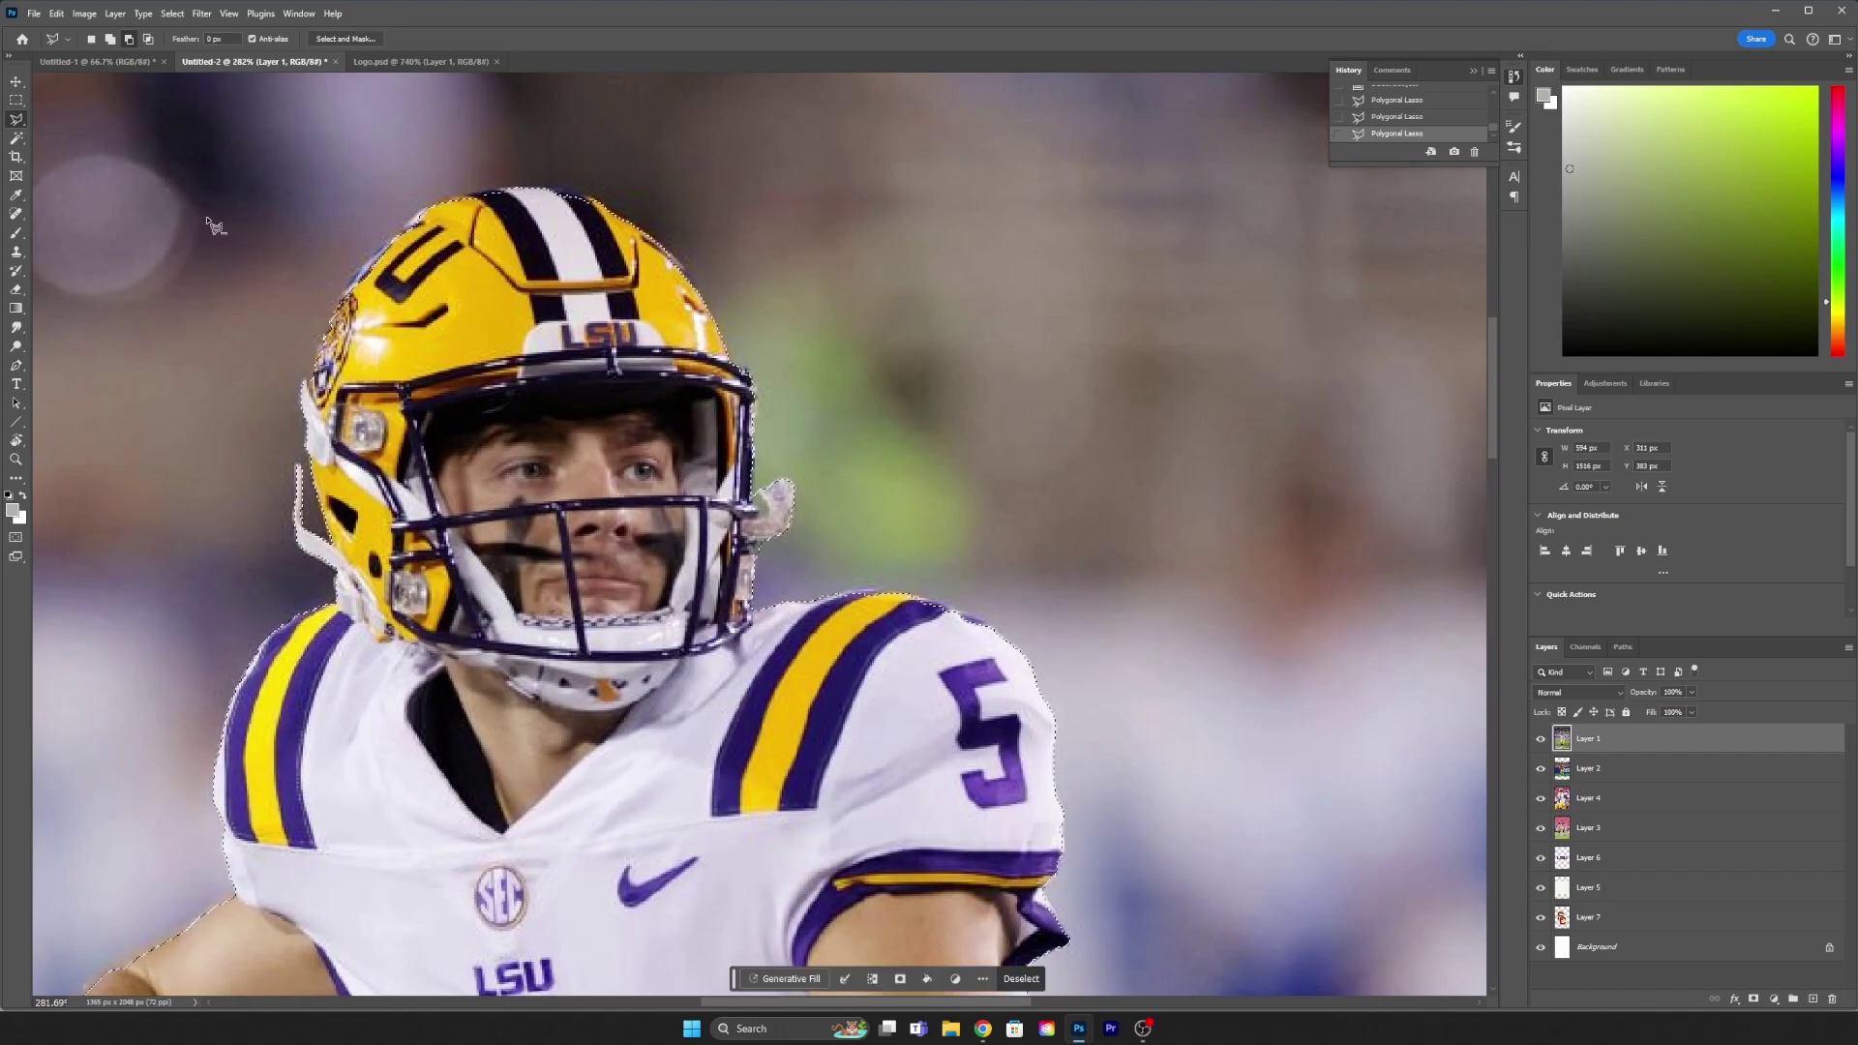
{"action": "left_click", "coordinate": [392, 242]}
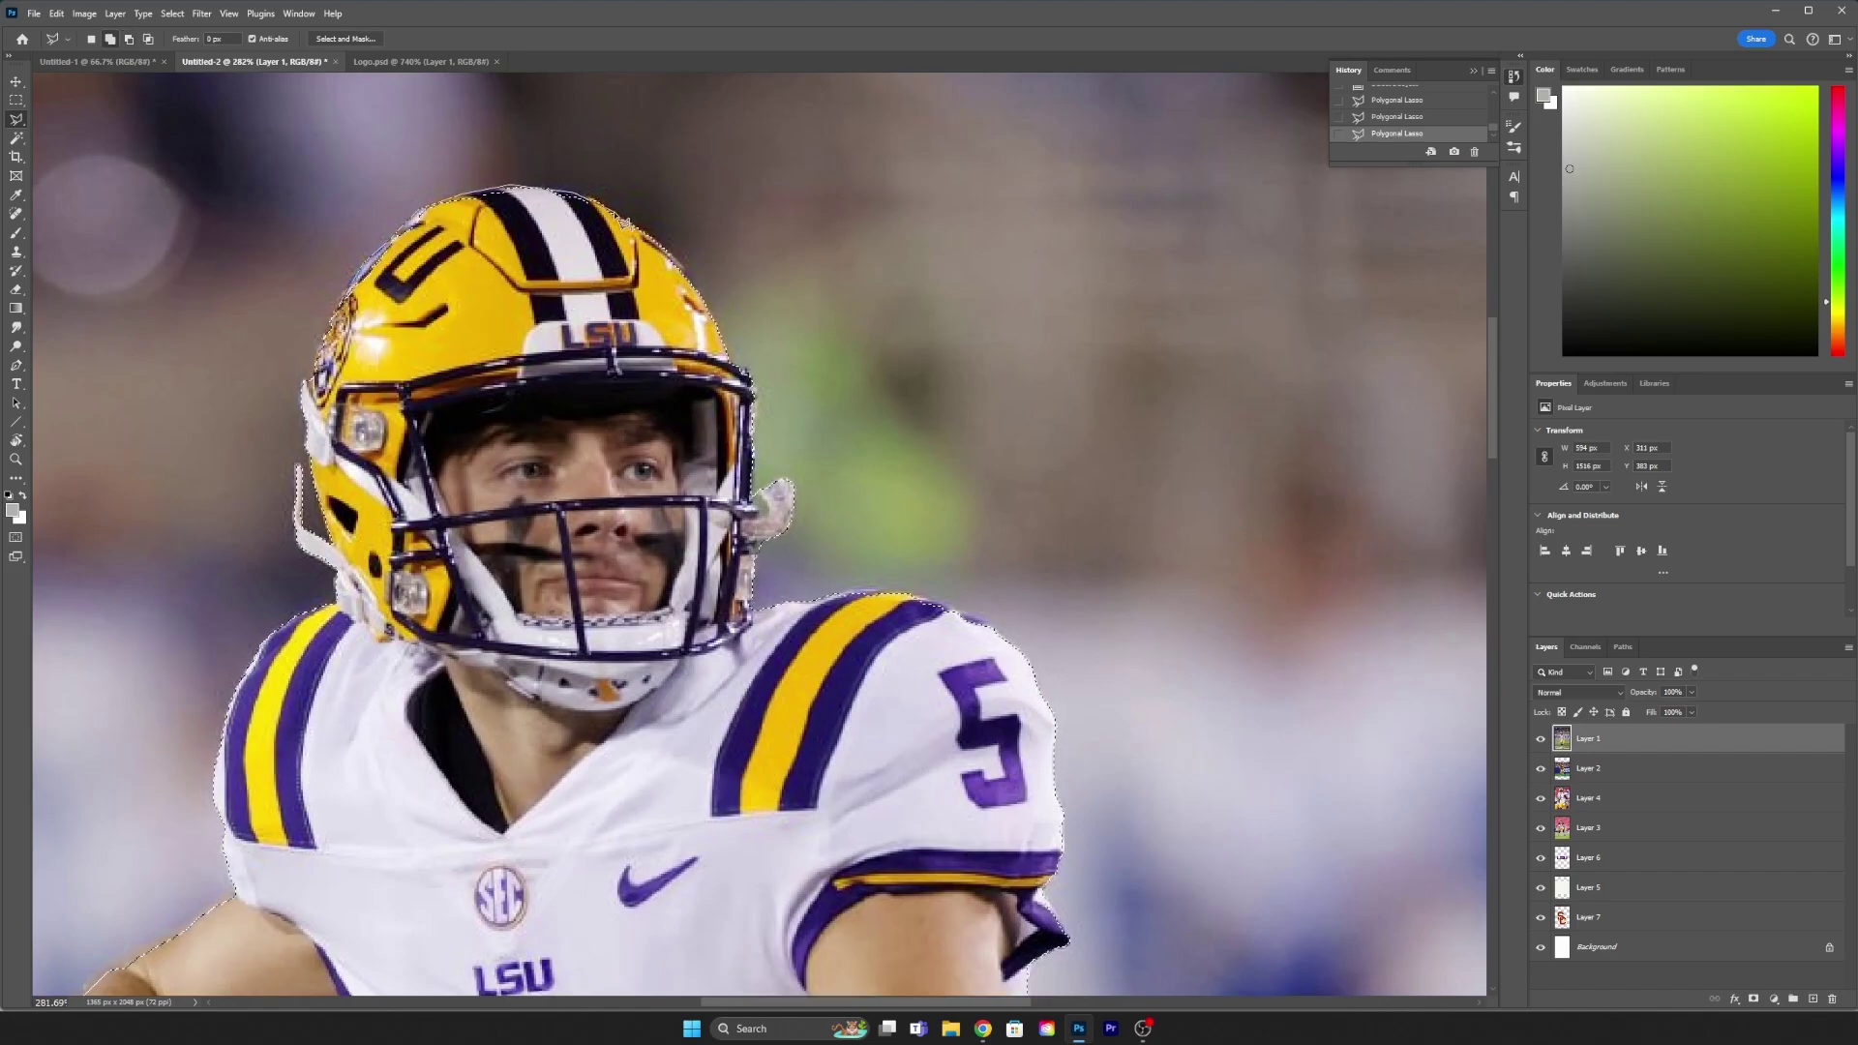
{"action": "scroll", "coordinate": [638, 436], "scroll_direction": "down", "scroll_amount": 3}
{"action": "scroll", "coordinate": [648, 503], "scroll_direction": "down", "scroll_amount": 3}
{"action": "scroll", "coordinate": [653, 541], "scroll_direction": "down", "scroll_amount": 3}
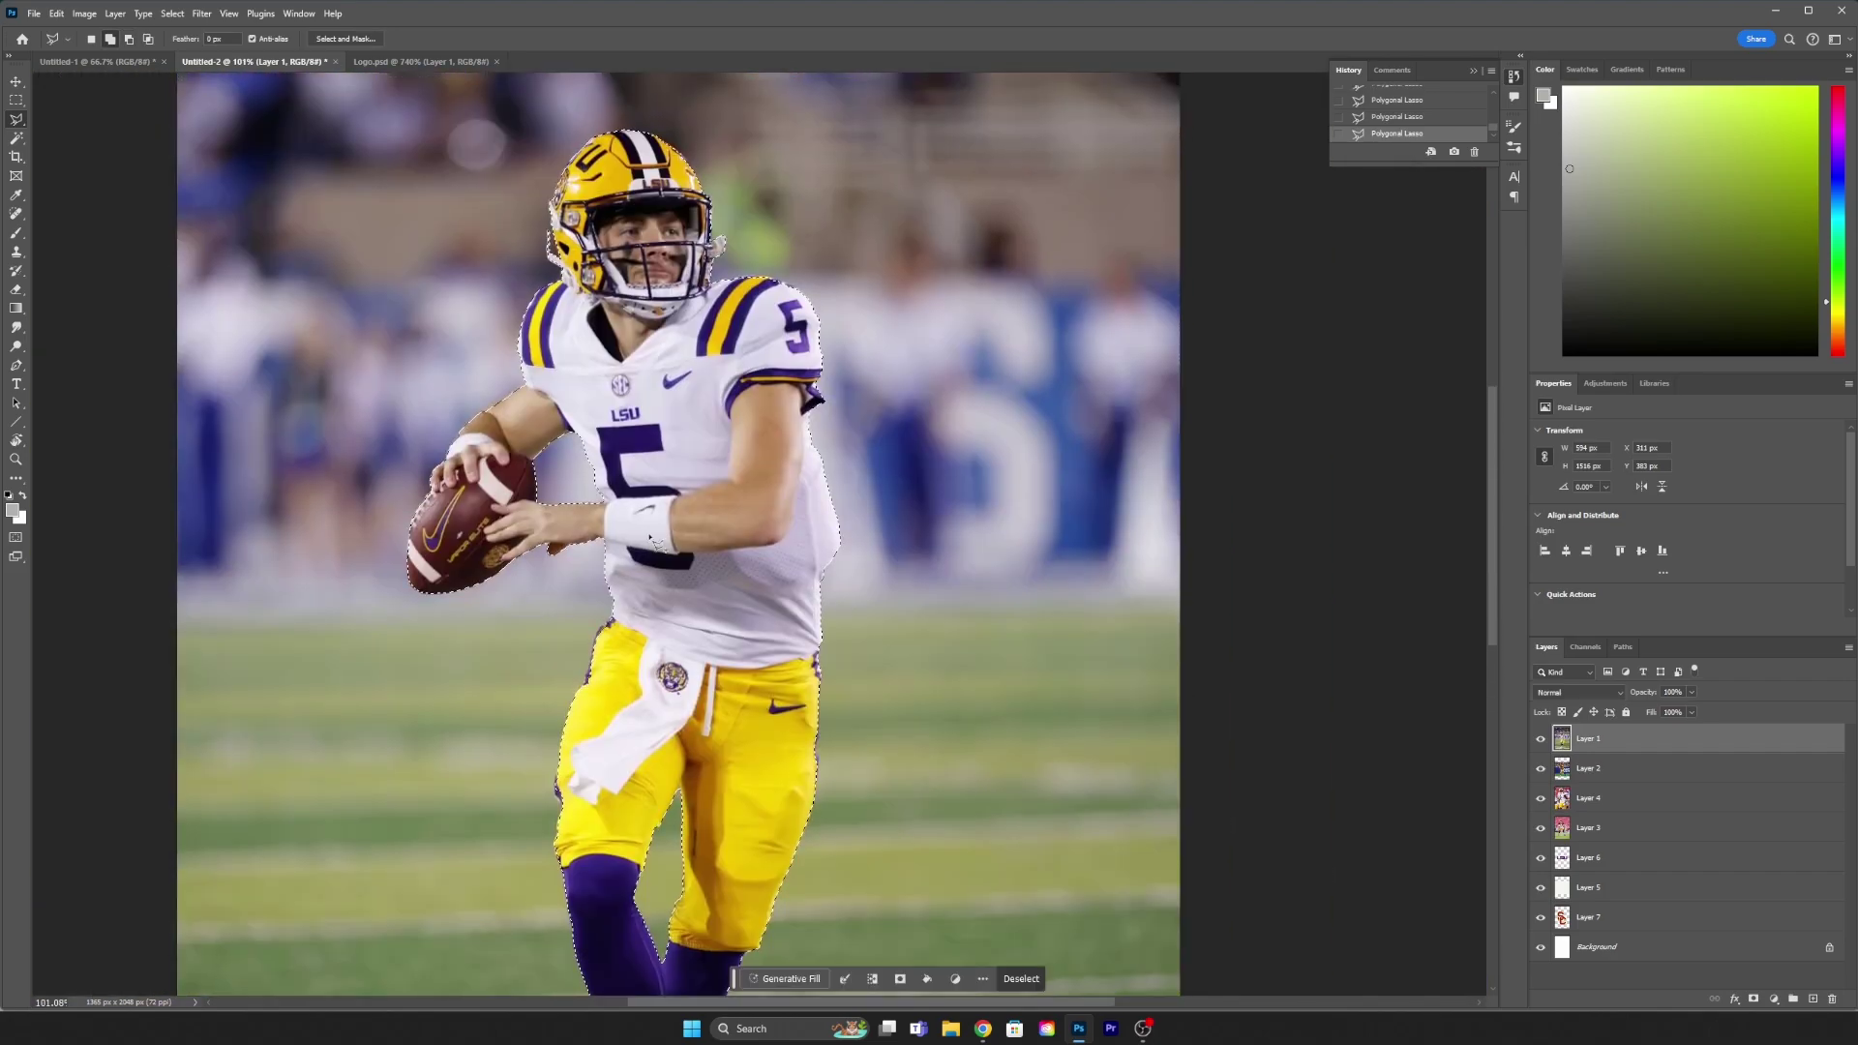
Step: Place the LSU quarterback in the square graphic, scaled down and shifted right, then return to the photos
{"action": "left_click_drag", "start_coordinate": [180, 30], "coordinate": [840, 587]}
{"action": "mouse_move", "coordinate": [945, 776]}
{"action": "left_mouse_down"}
{"action": "mouse_move", "coordinate": [955, 602]}
{"action": "mouse_move", "coordinate": [959, 627]}
{"action": "left_mouse_up"}
{"action": "key", "text": "Return"}
{"action": "left_click", "coordinate": [264, 62]}
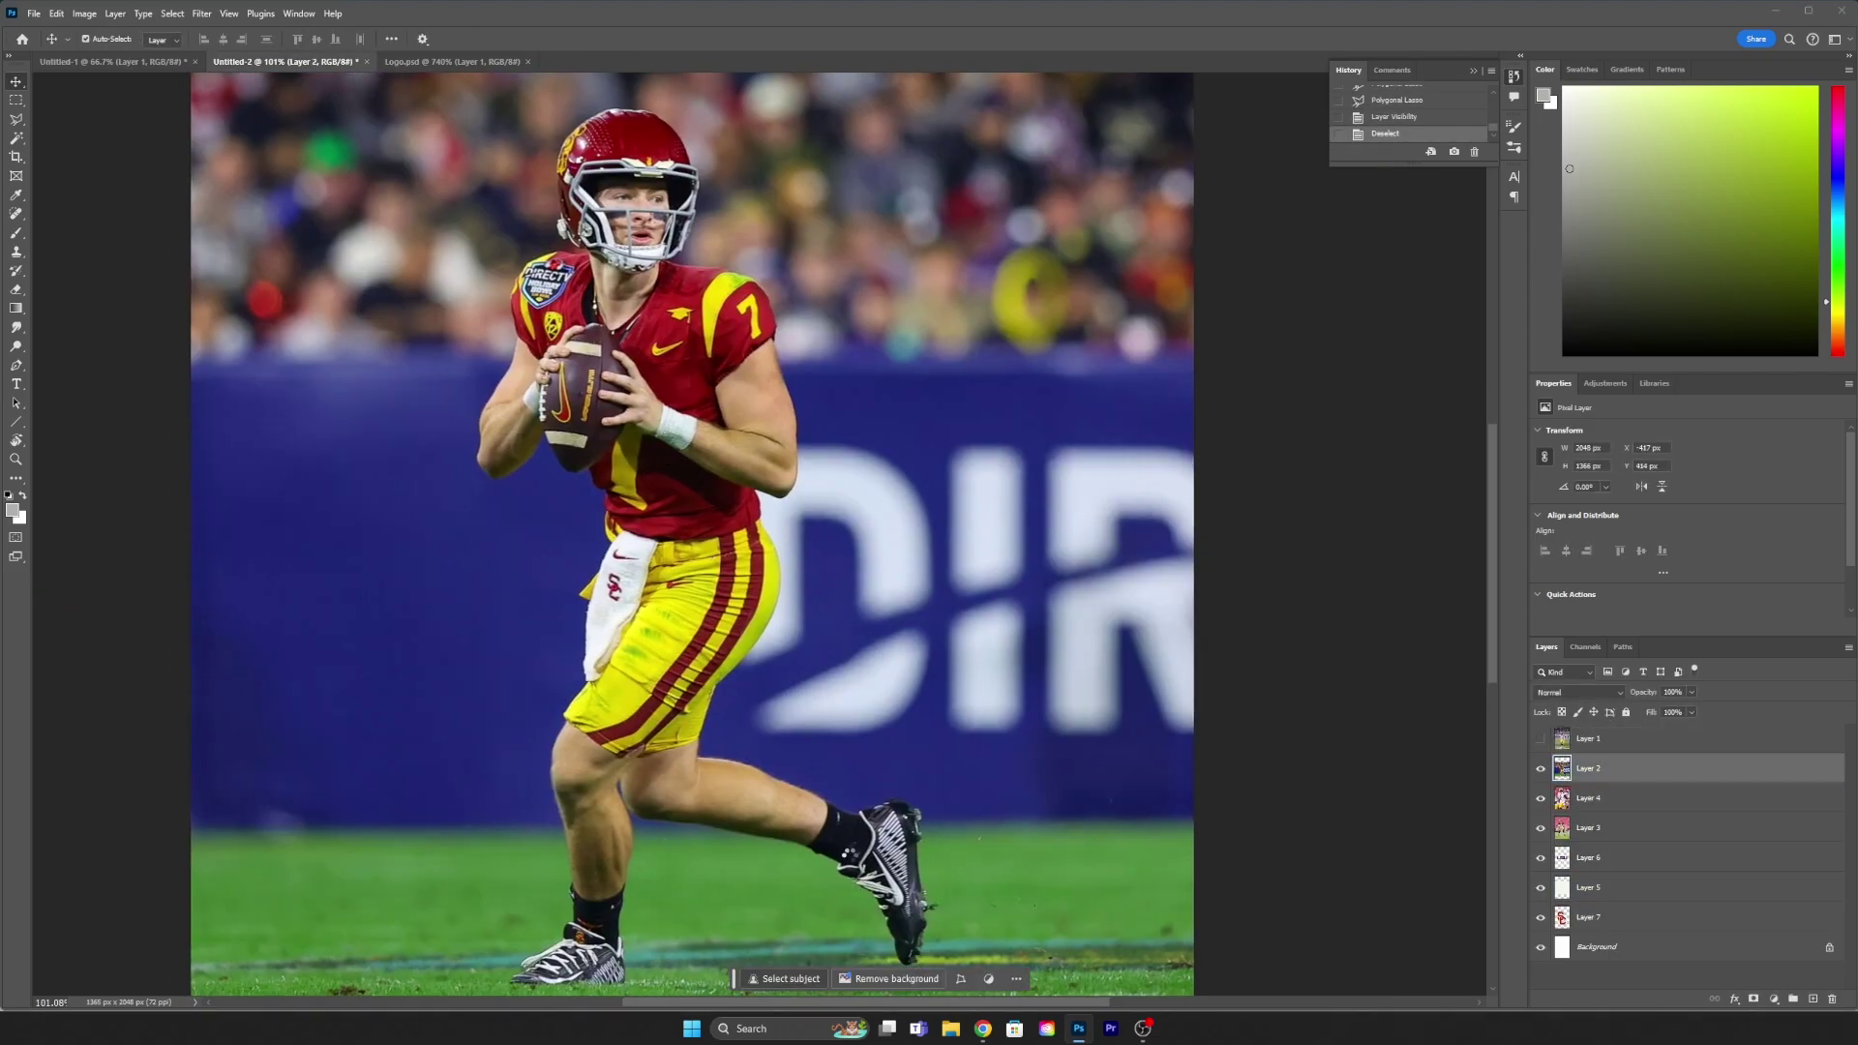
Step: Trace the USC number 7 quarterback's upper body with the Polygonal Lasso and close the outline
{"action": "key", "text": "l"}
{"action": "scroll", "coordinate": [581, 252], "scroll_direction": "up", "scroll_amount": 3}
{"action": "scroll", "coordinate": [523, 308], "scroll_direction": "up", "scroll_amount": 2}
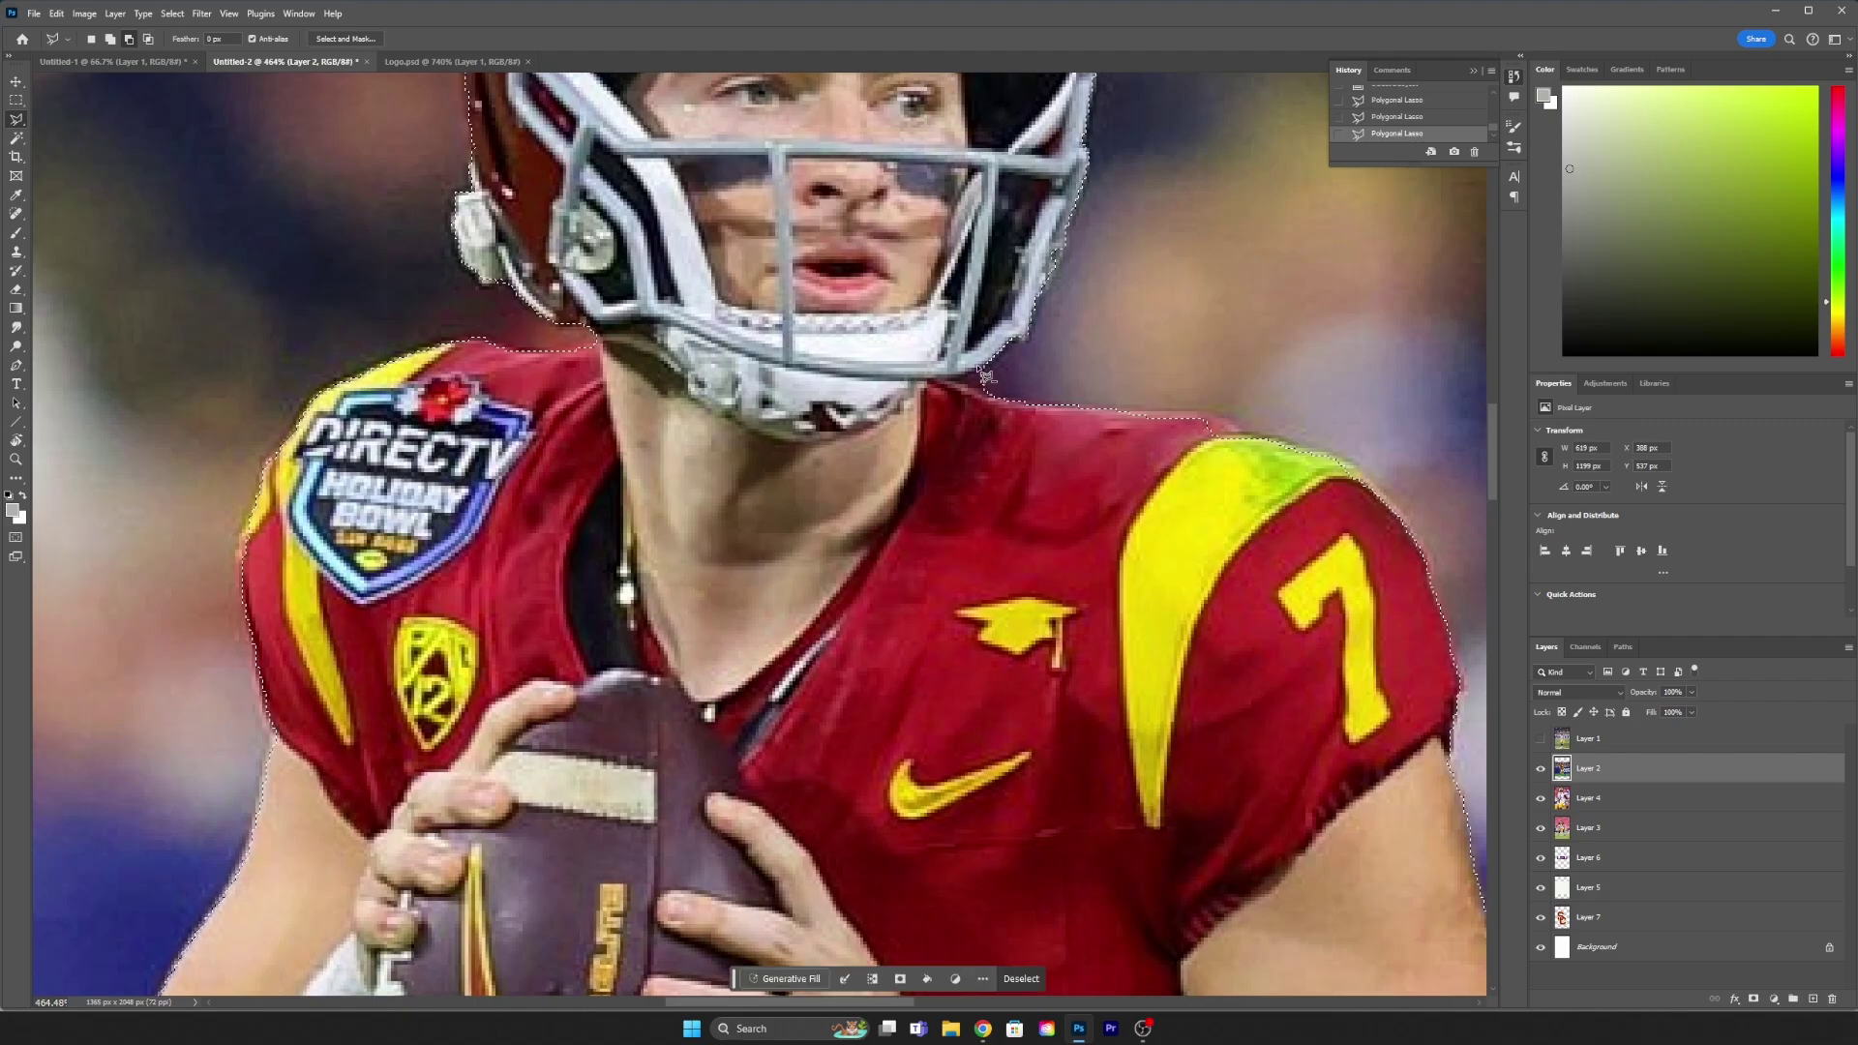
{"action": "scroll", "coordinate": [1023, 382], "scroll_direction": "down", "scroll_amount": 10}
{"action": "scroll", "coordinate": [1007, 407], "scroll_direction": "up", "scroll_amount": 8}
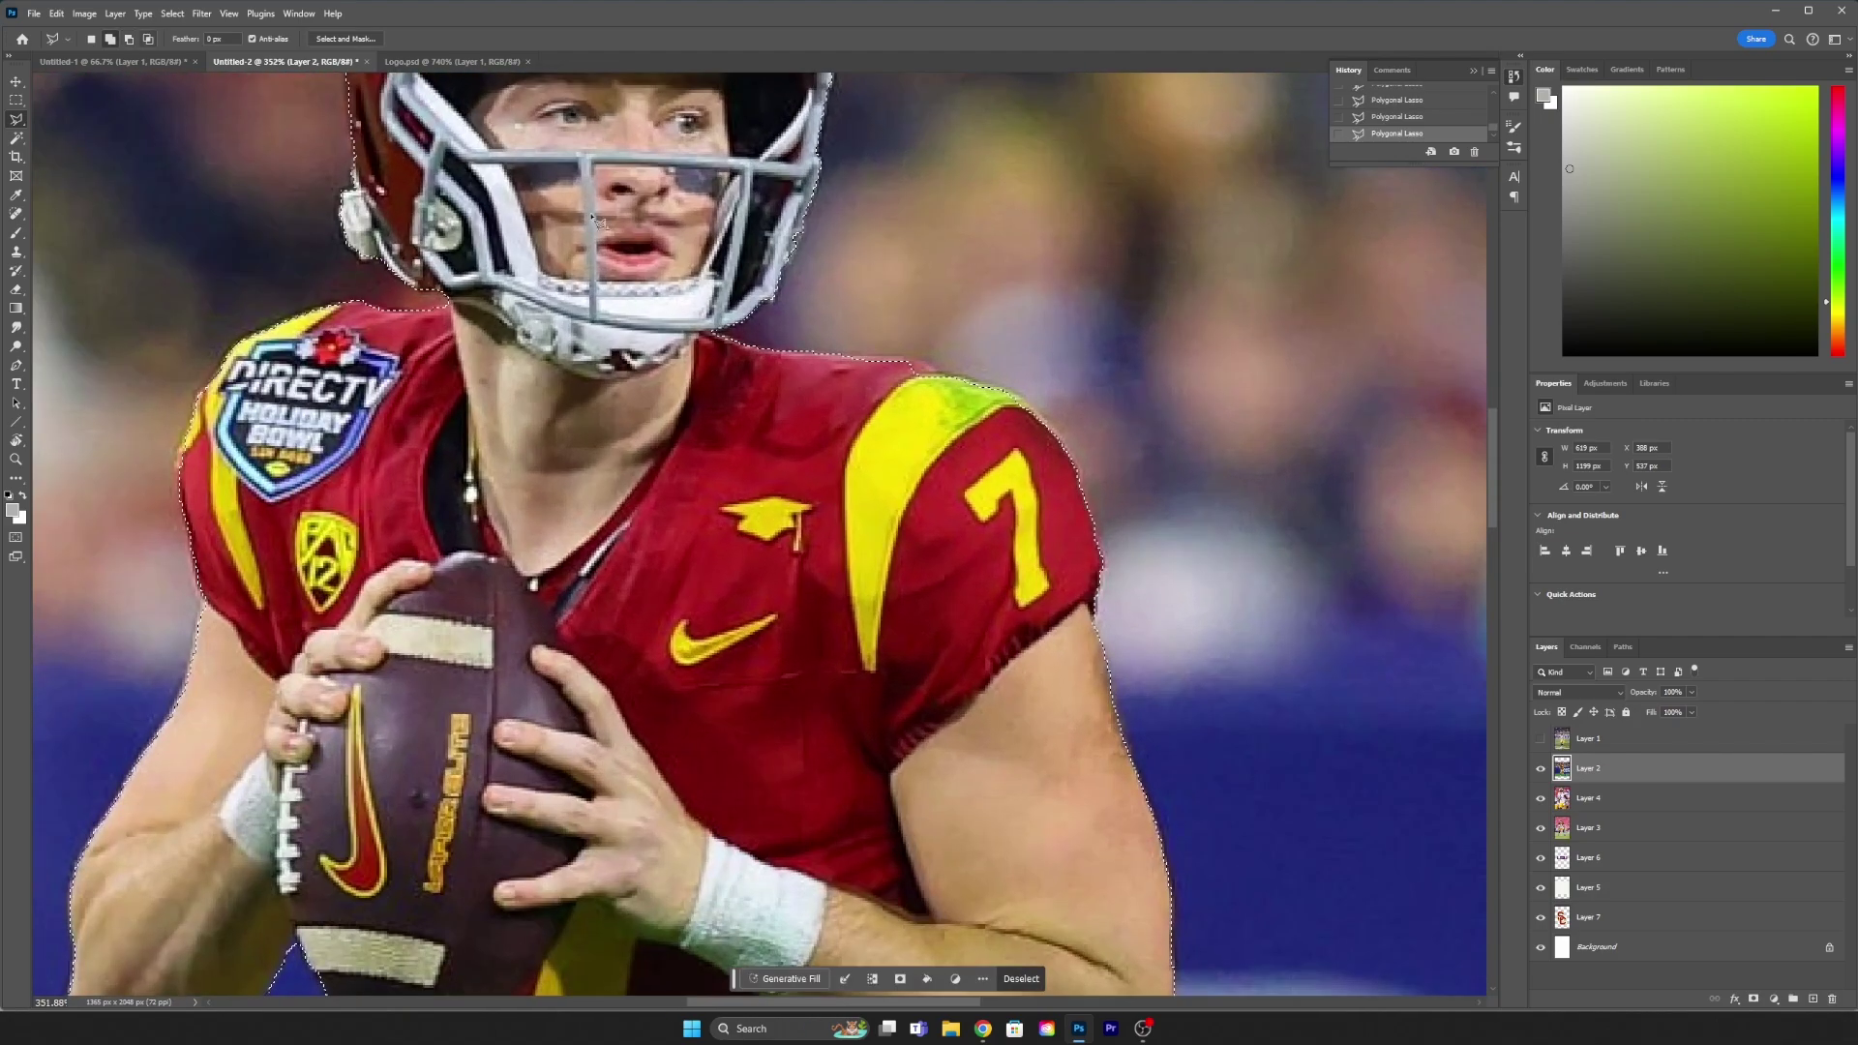
{"action": "key", "text": "Return"}
Step: Trace around the USC quarterback's legs to cleats, completing the selection
{"action": "scroll", "coordinate": [985, 437], "scroll_direction": "down", "scroll_amount": 10}
{"action": "scroll", "coordinate": [774, 445], "scroll_direction": "down", "scroll_amount": 10}
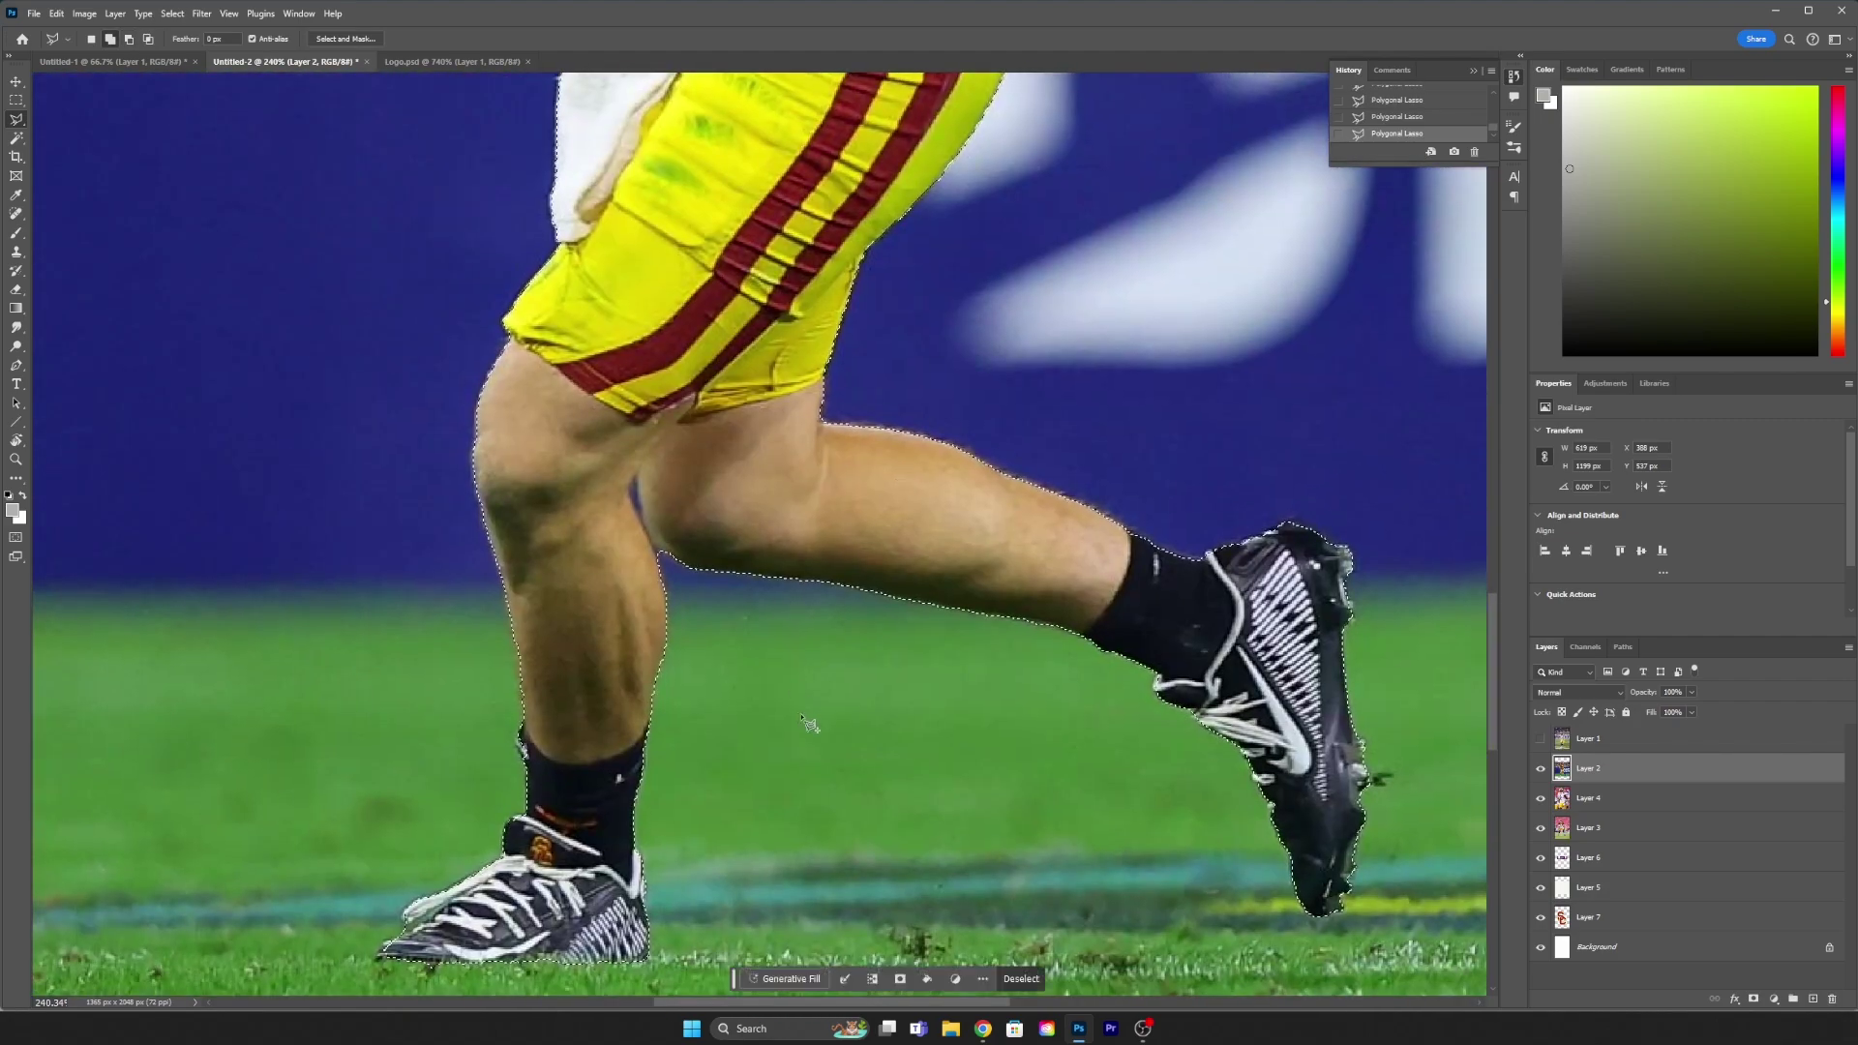
{"action": "scroll", "coordinate": [629, 450], "scroll_direction": "down", "scroll_amount": 2}
{"action": "left_click", "coordinate": [577, 451]}
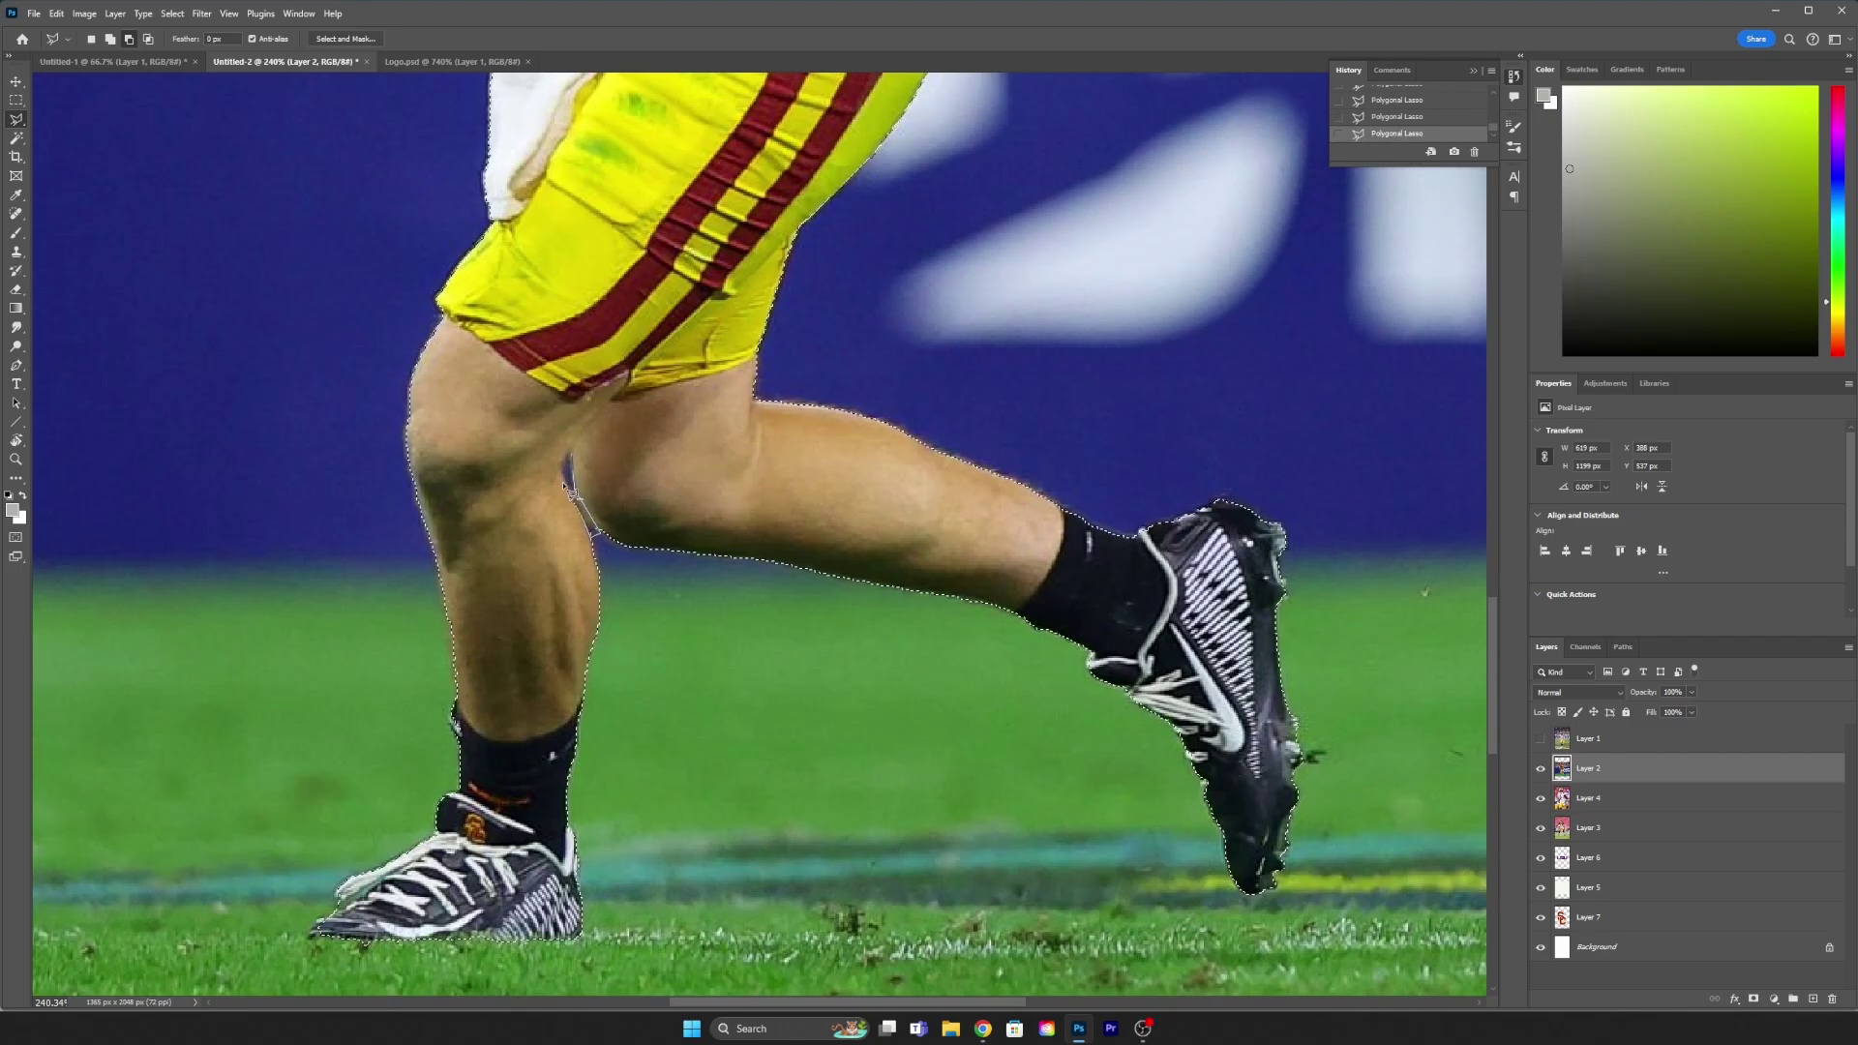
{"action": "key", "text": "Return"}
{"action": "scroll", "coordinate": [619, 474], "scroll_direction": "down", "scroll_amount": 3}
{"action": "scroll", "coordinate": [678, 484], "scroll_direction": "down", "scroll_amount": 3}
{"action": "scroll", "coordinate": [726, 492], "scroll_direction": "down", "scroll_amount": 3}
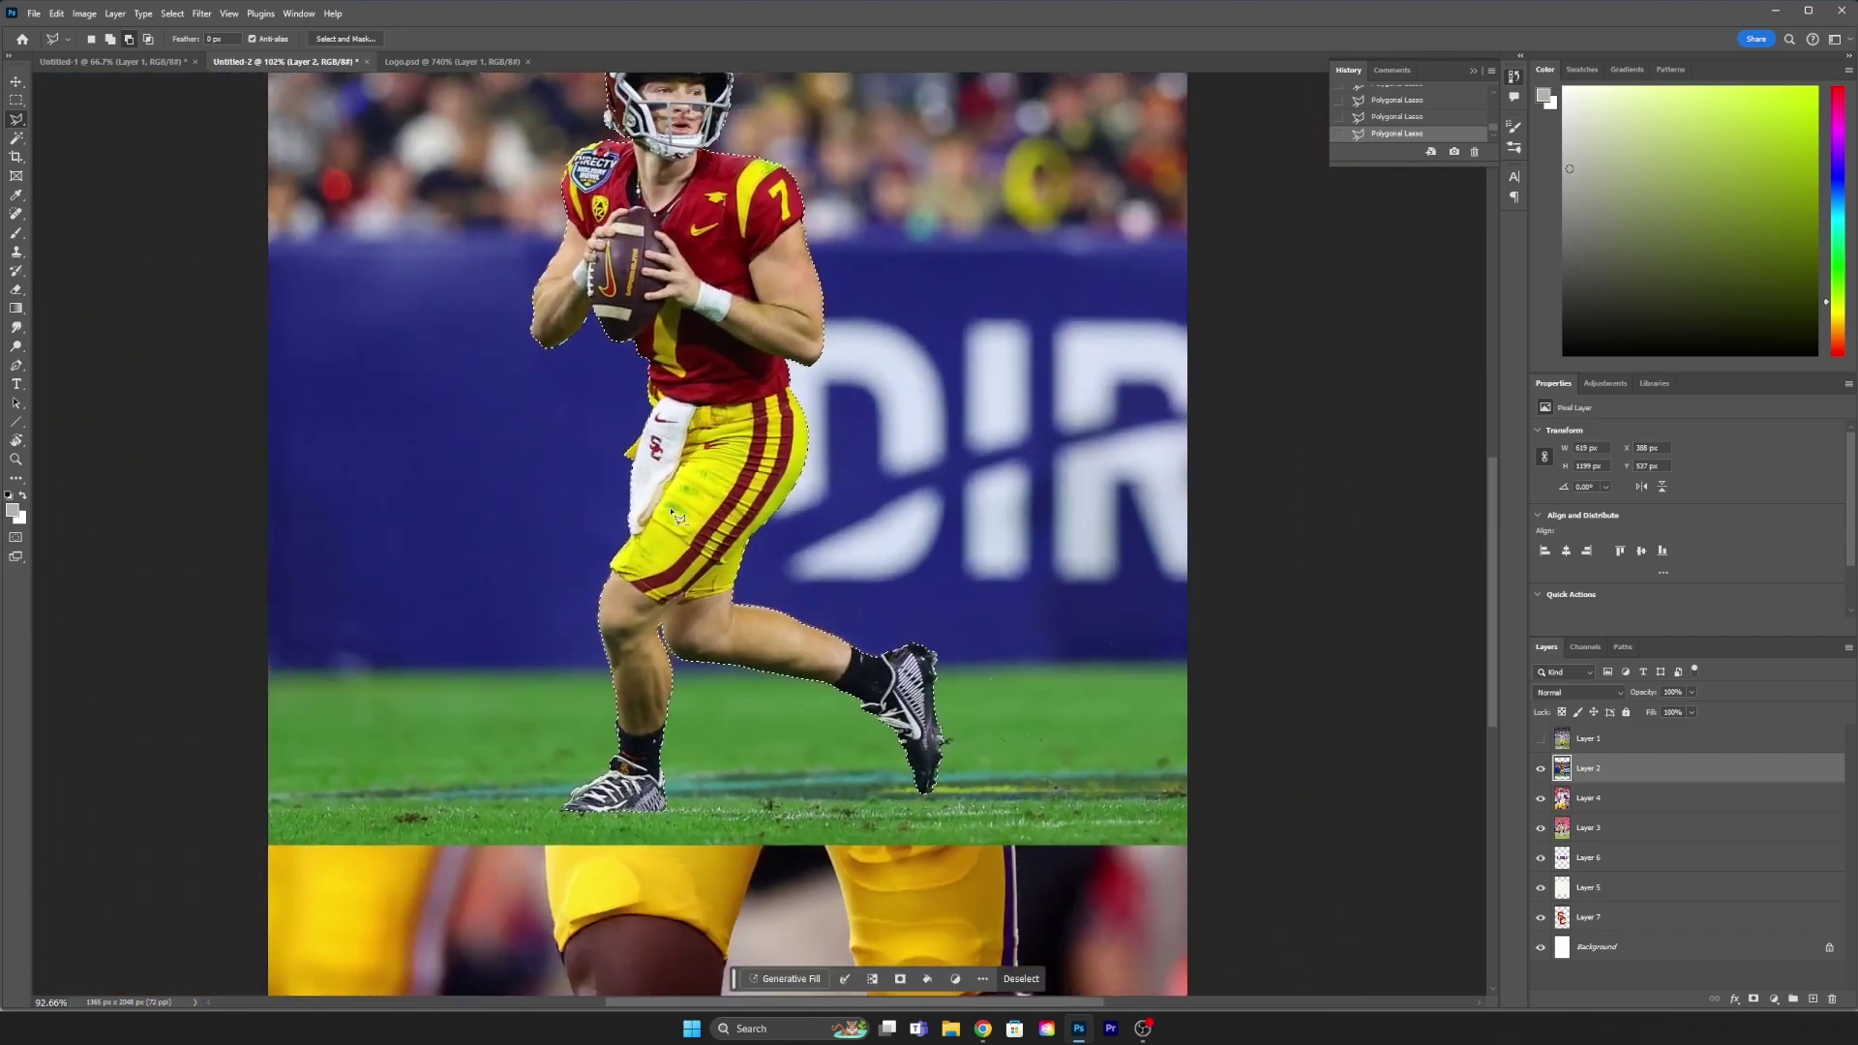
Step: Bring the USC quarterback into the square graphic and shrink him to match the LSU player
{"action": "key", "text": "v"}
{"action": "mouse_move", "coordinate": [739, 494]}
{"action": "left_mouse_down"}
{"action": "mouse_move", "coordinate": [684, 609]}
{"action": "mouse_move", "coordinate": [697, 581]}
{"action": "left_mouse_up"}
{"action": "key", "text": "ctrl+t"}
{"action": "left_click_drag", "start_coordinate": [850, 302], "coordinate": [701, 583]}
{"action": "key", "text": "Return"}
Step: Resize the LSU quarterback and position both players side by side near the centre
{"action": "left_click_drag", "start_coordinate": [861, 581], "coordinate": [862, 624]}
{"action": "key", "text": "ctrl+t"}
{"action": "left_click_drag", "start_coordinate": [946, 466], "coordinate": [961, 447]}
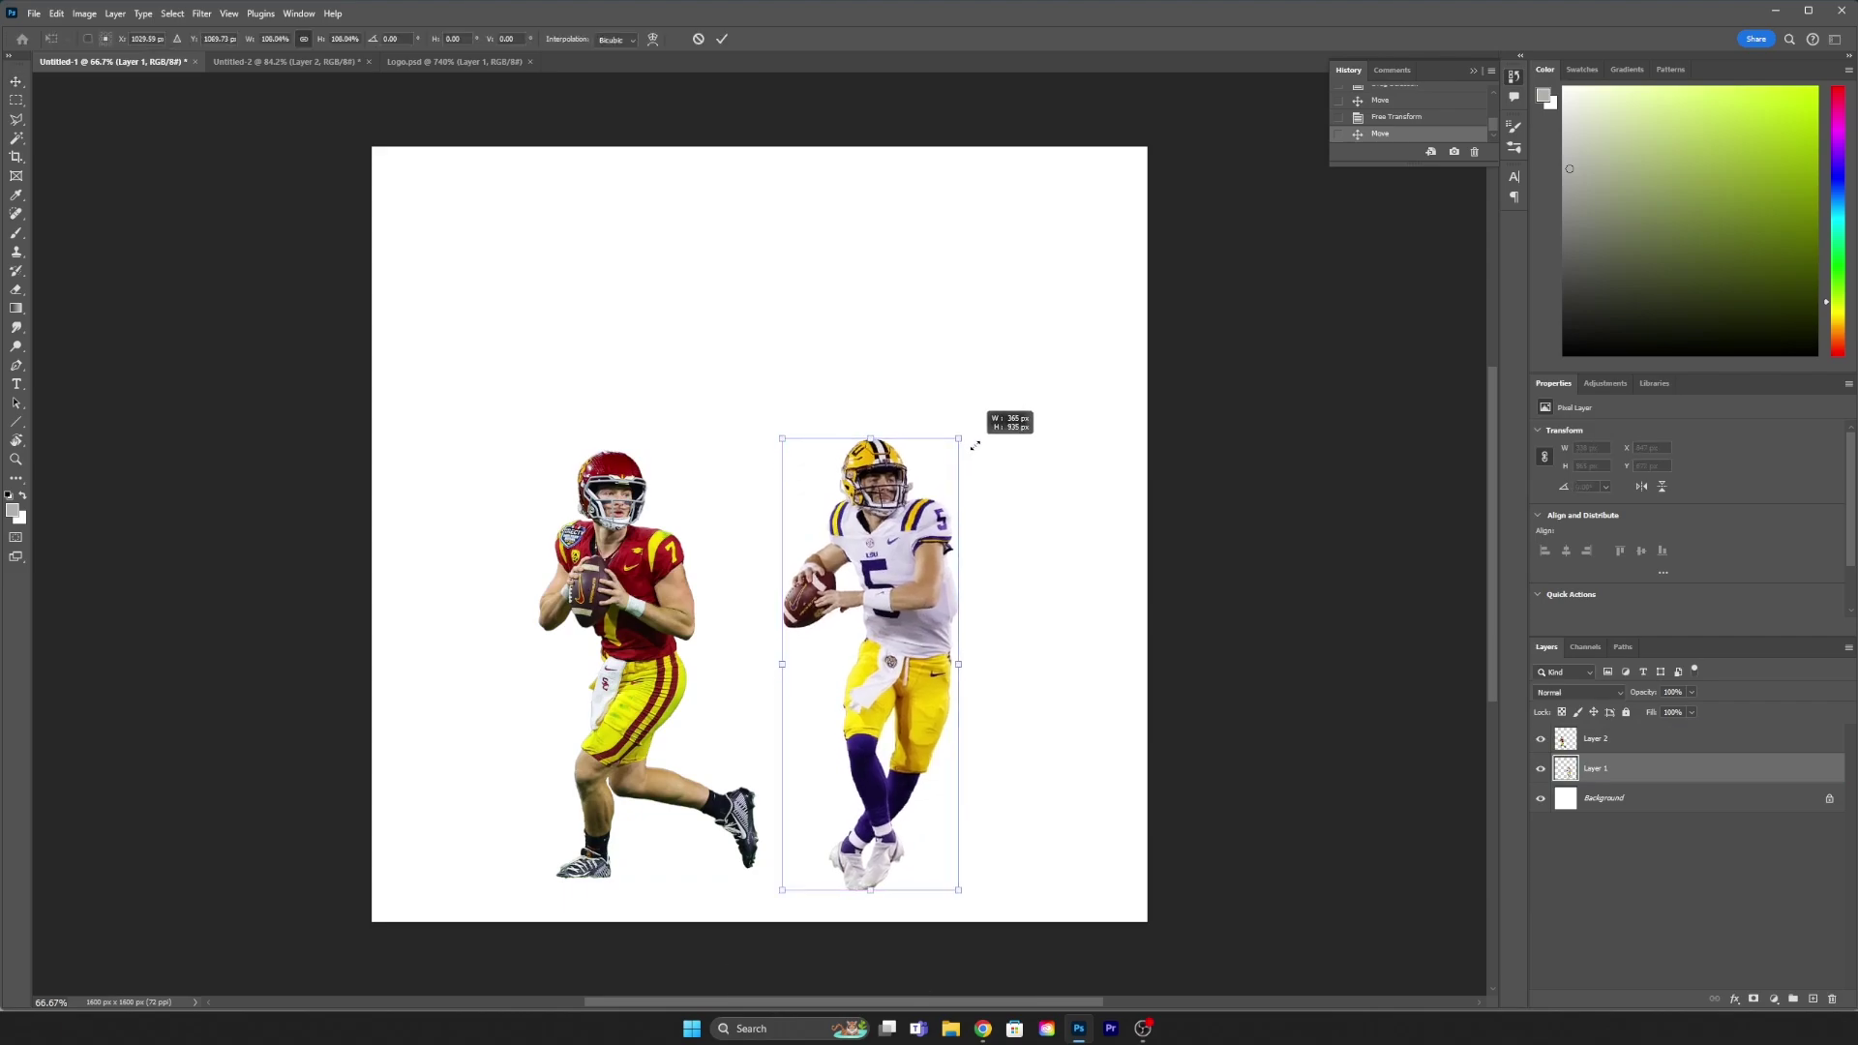
{"action": "key", "text": "Return"}
{"action": "left_click_drag", "start_coordinate": [639, 629], "coordinate": [692, 629]}
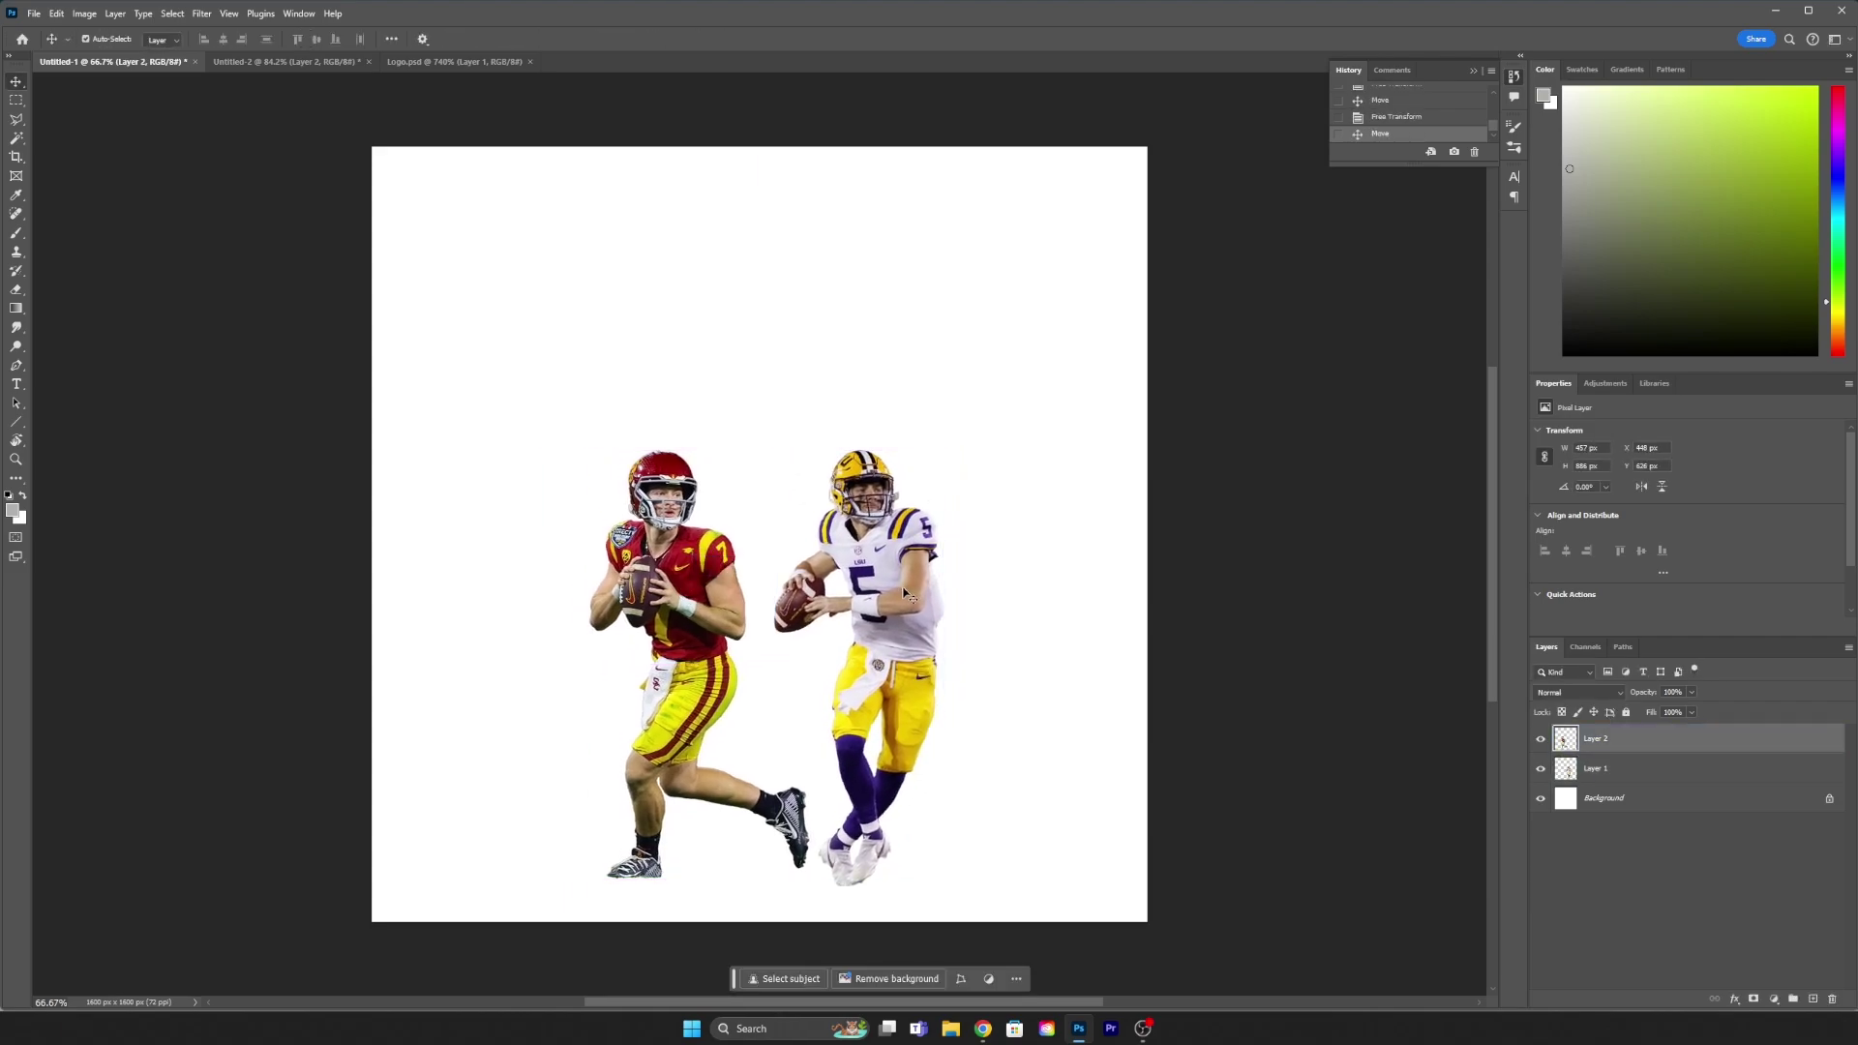
{"action": "left_click_drag", "start_coordinate": [919, 588], "coordinate": [875, 619]}
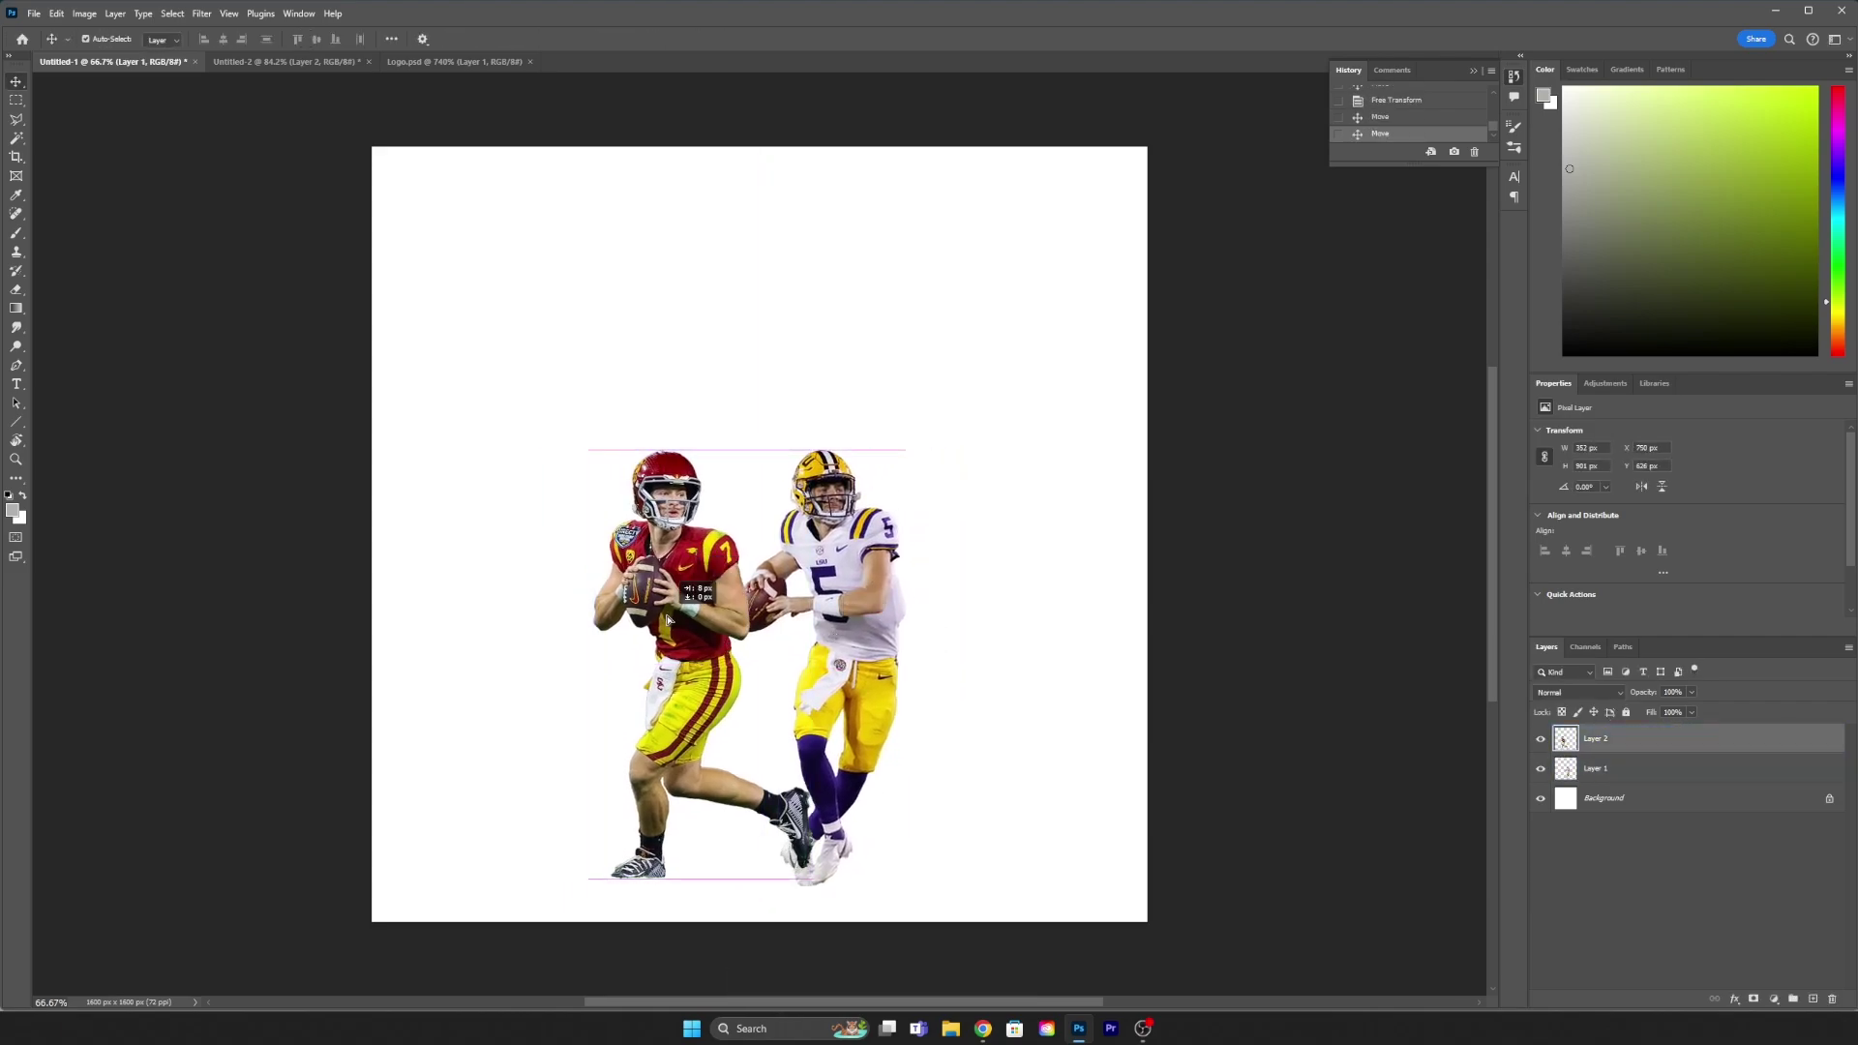
Step: Fine-tune the LSU player's size, nudge the USC player, then go back to the source photos
{"action": "left_click", "coordinate": [854, 724]}
{"action": "key", "text": "ctrl+t"}
{"action": "key", "text": "ctrl+minus"}
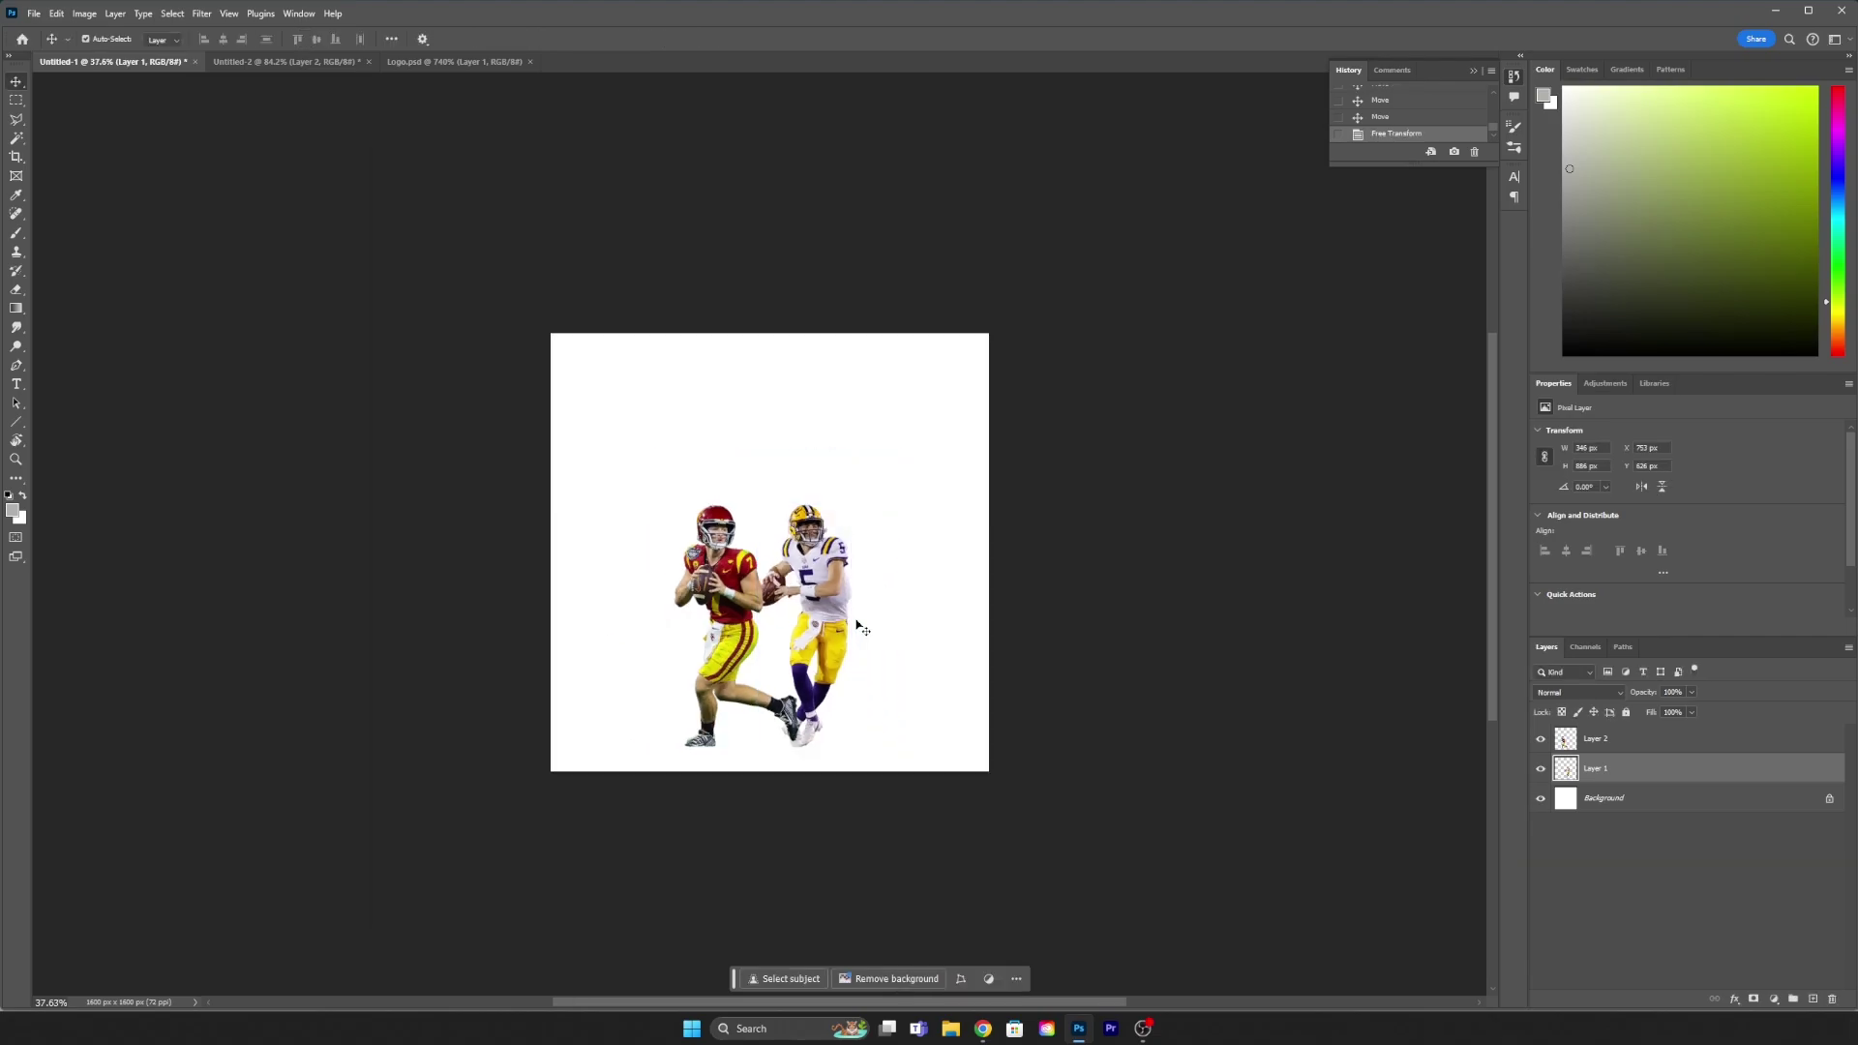
{"action": "key", "text": "ctrl+0"}
{"action": "key", "text": "Return"}
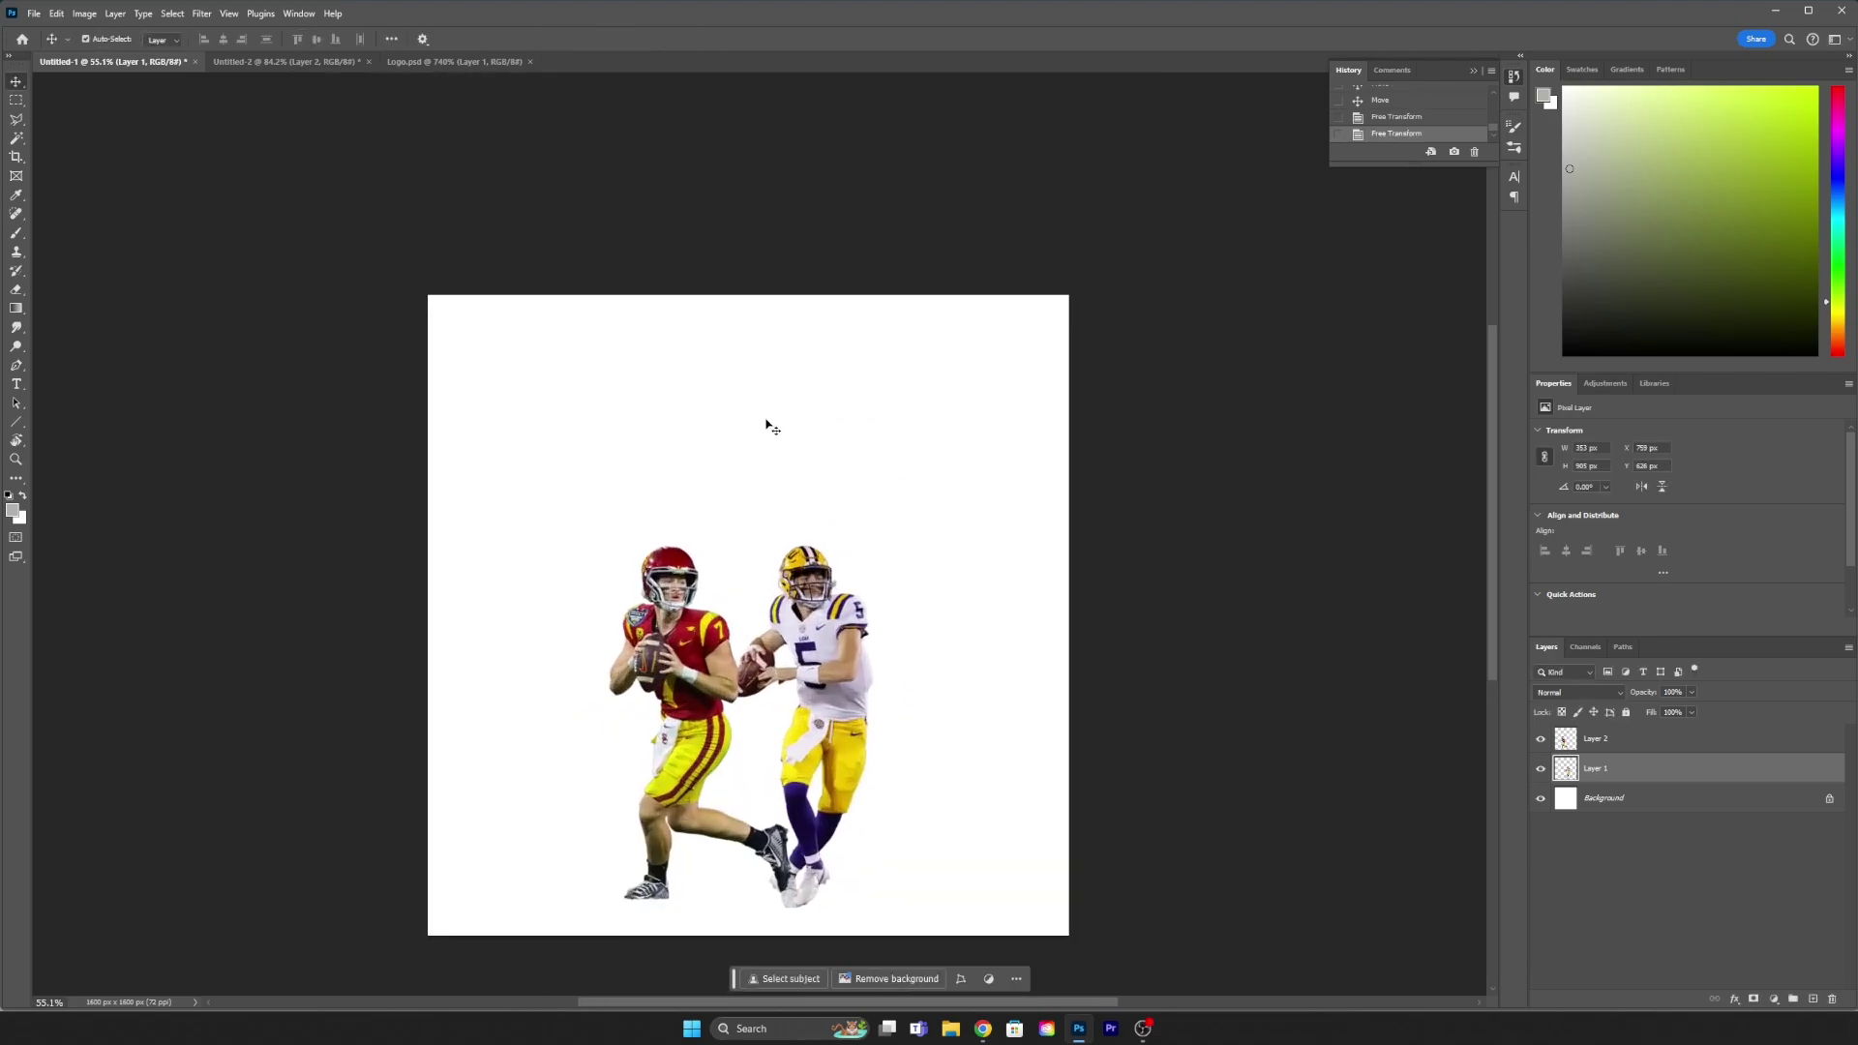
{"action": "left_click_drag", "start_coordinate": [688, 671], "coordinate": [691, 670]}
{"action": "left_click", "coordinate": [286, 61]}
Step: Bring the pale texture layer into the graphic, enlarge it to fill the square, and place it behind the players
{"action": "left_click", "coordinate": [1646, 888]}
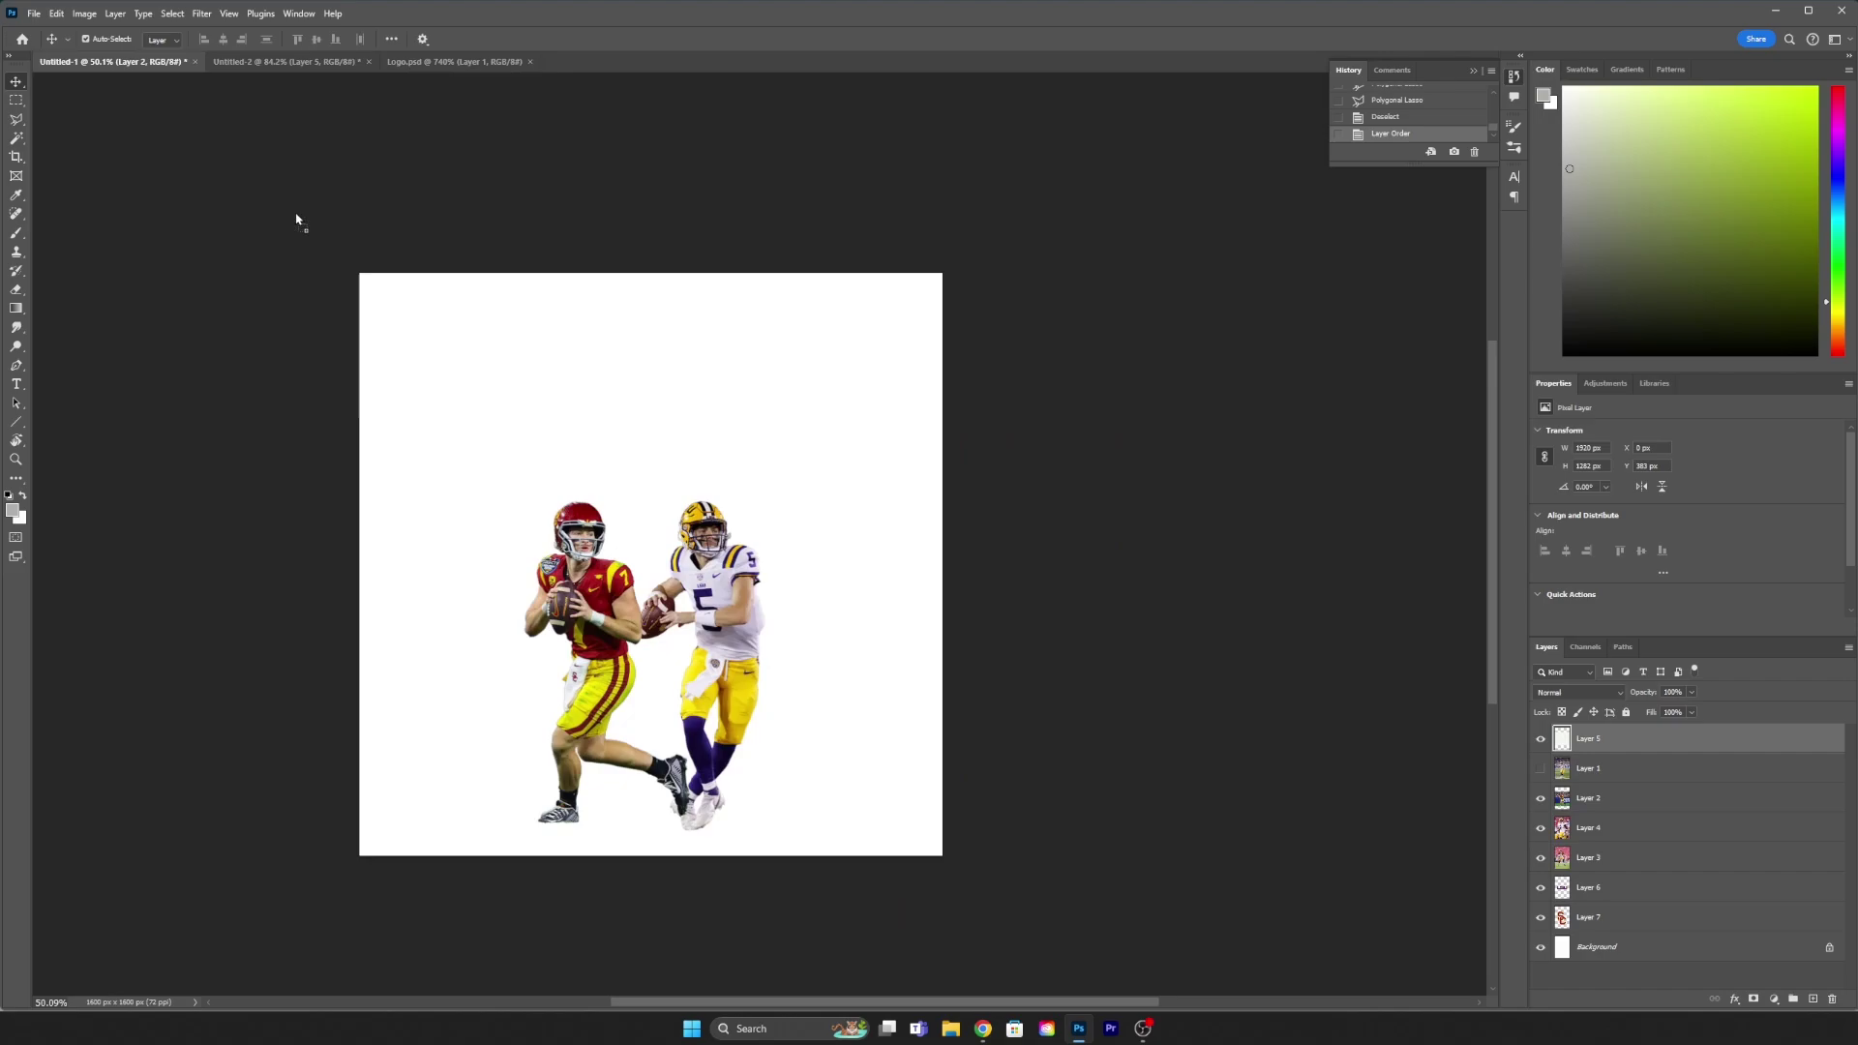
{"action": "left_click_drag", "start_coordinate": [1645, 888], "coordinate": [762, 552]}
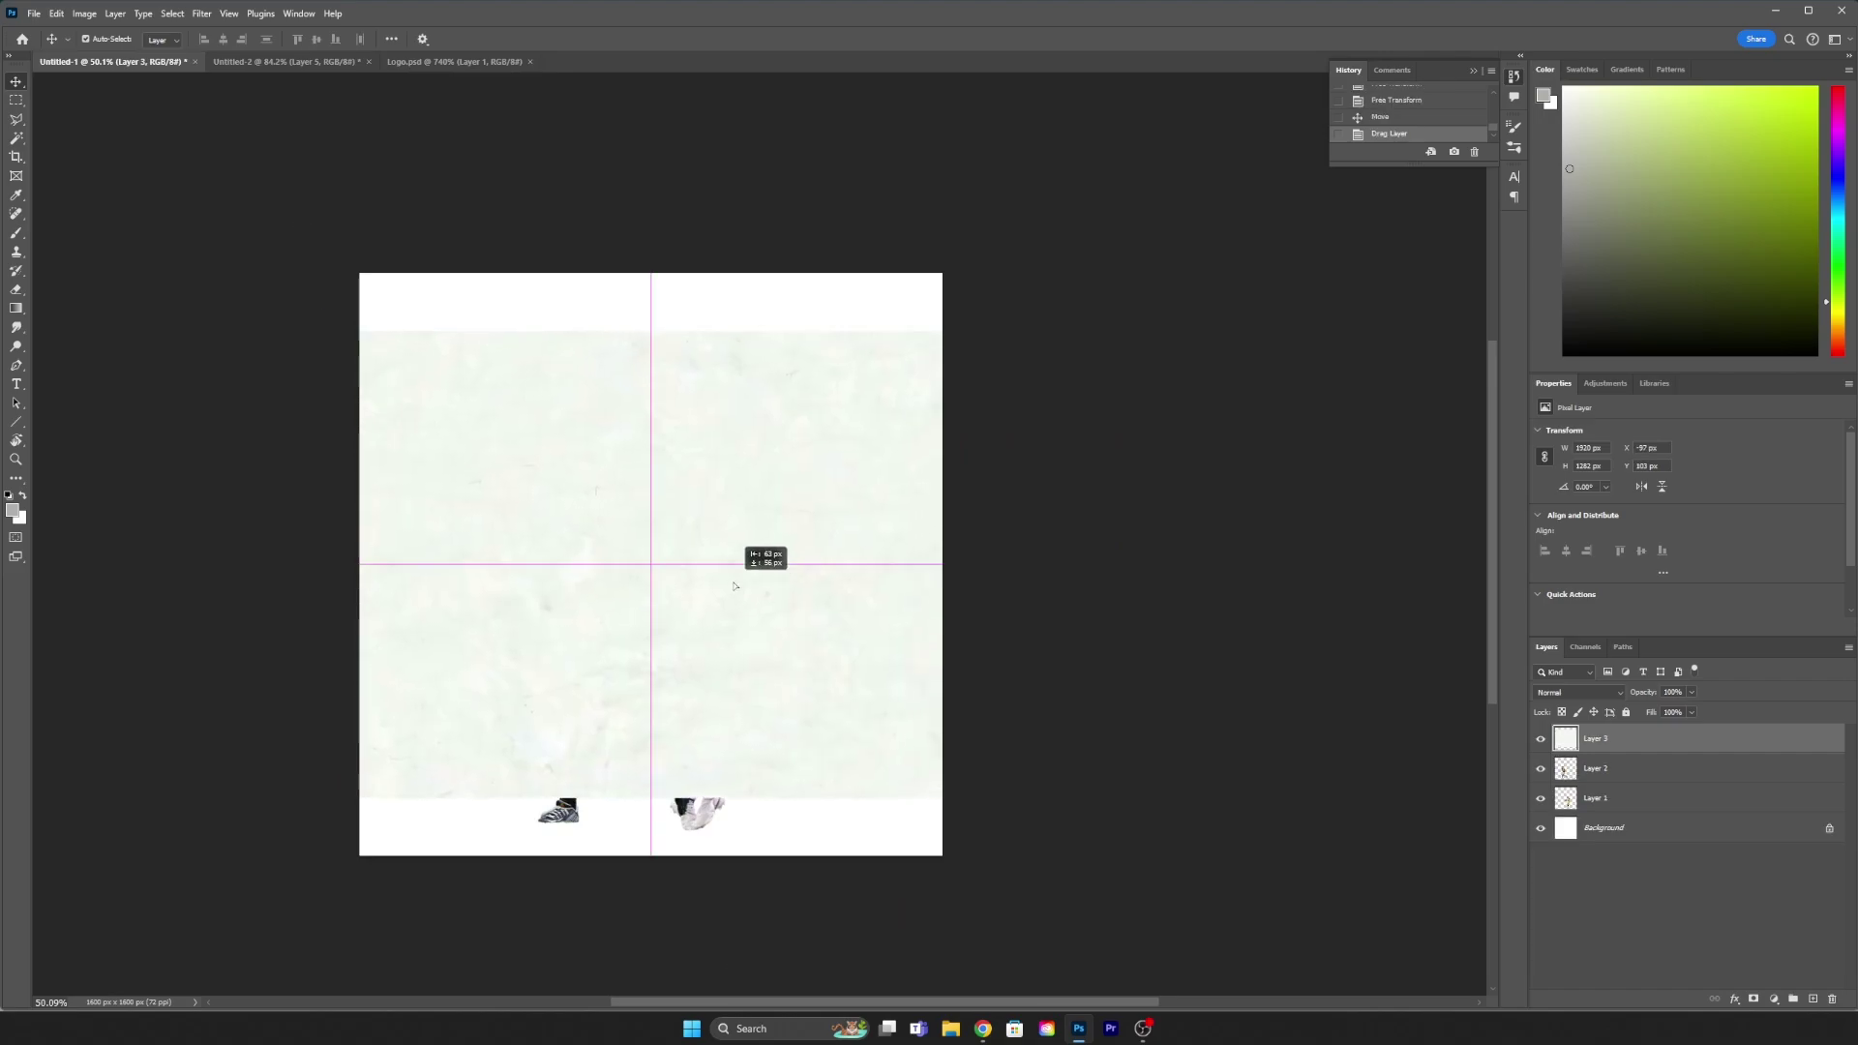
{"action": "key", "text": "ctrl+t"}
{"action": "left_click_drag", "start_coordinate": [642, 804], "coordinate": [685, 851]}
{"action": "left_click_drag", "start_coordinate": [650, 278], "coordinate": [644, 248]}
{"action": "key", "text": "Return"}
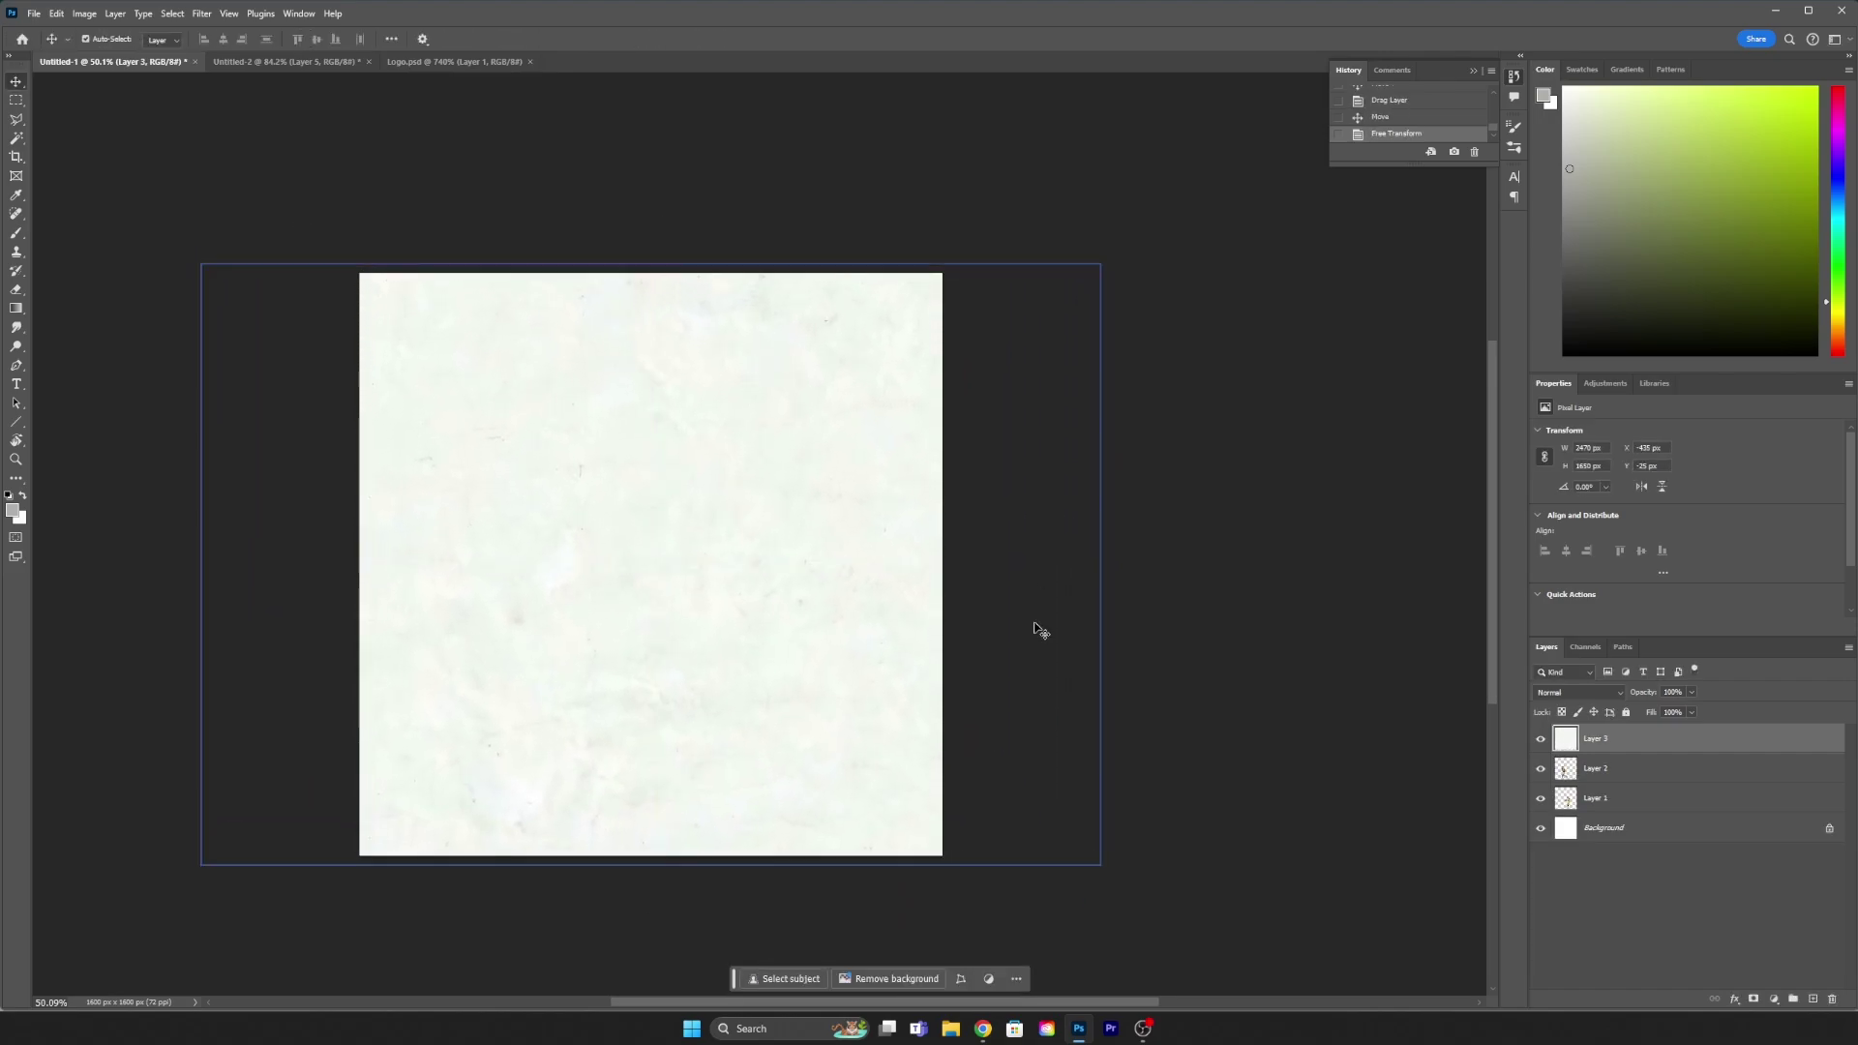
{"action": "key", "text": "ctrl+plus"}
{"action": "left_click_drag", "start_coordinate": [1645, 738], "coordinate": [1688, 802]}
Step: Mask the texture and fade it out toward the bottom with a gradient
{"action": "key", "text": "g"}
{"action": "left_click", "coordinate": [1752, 999]}
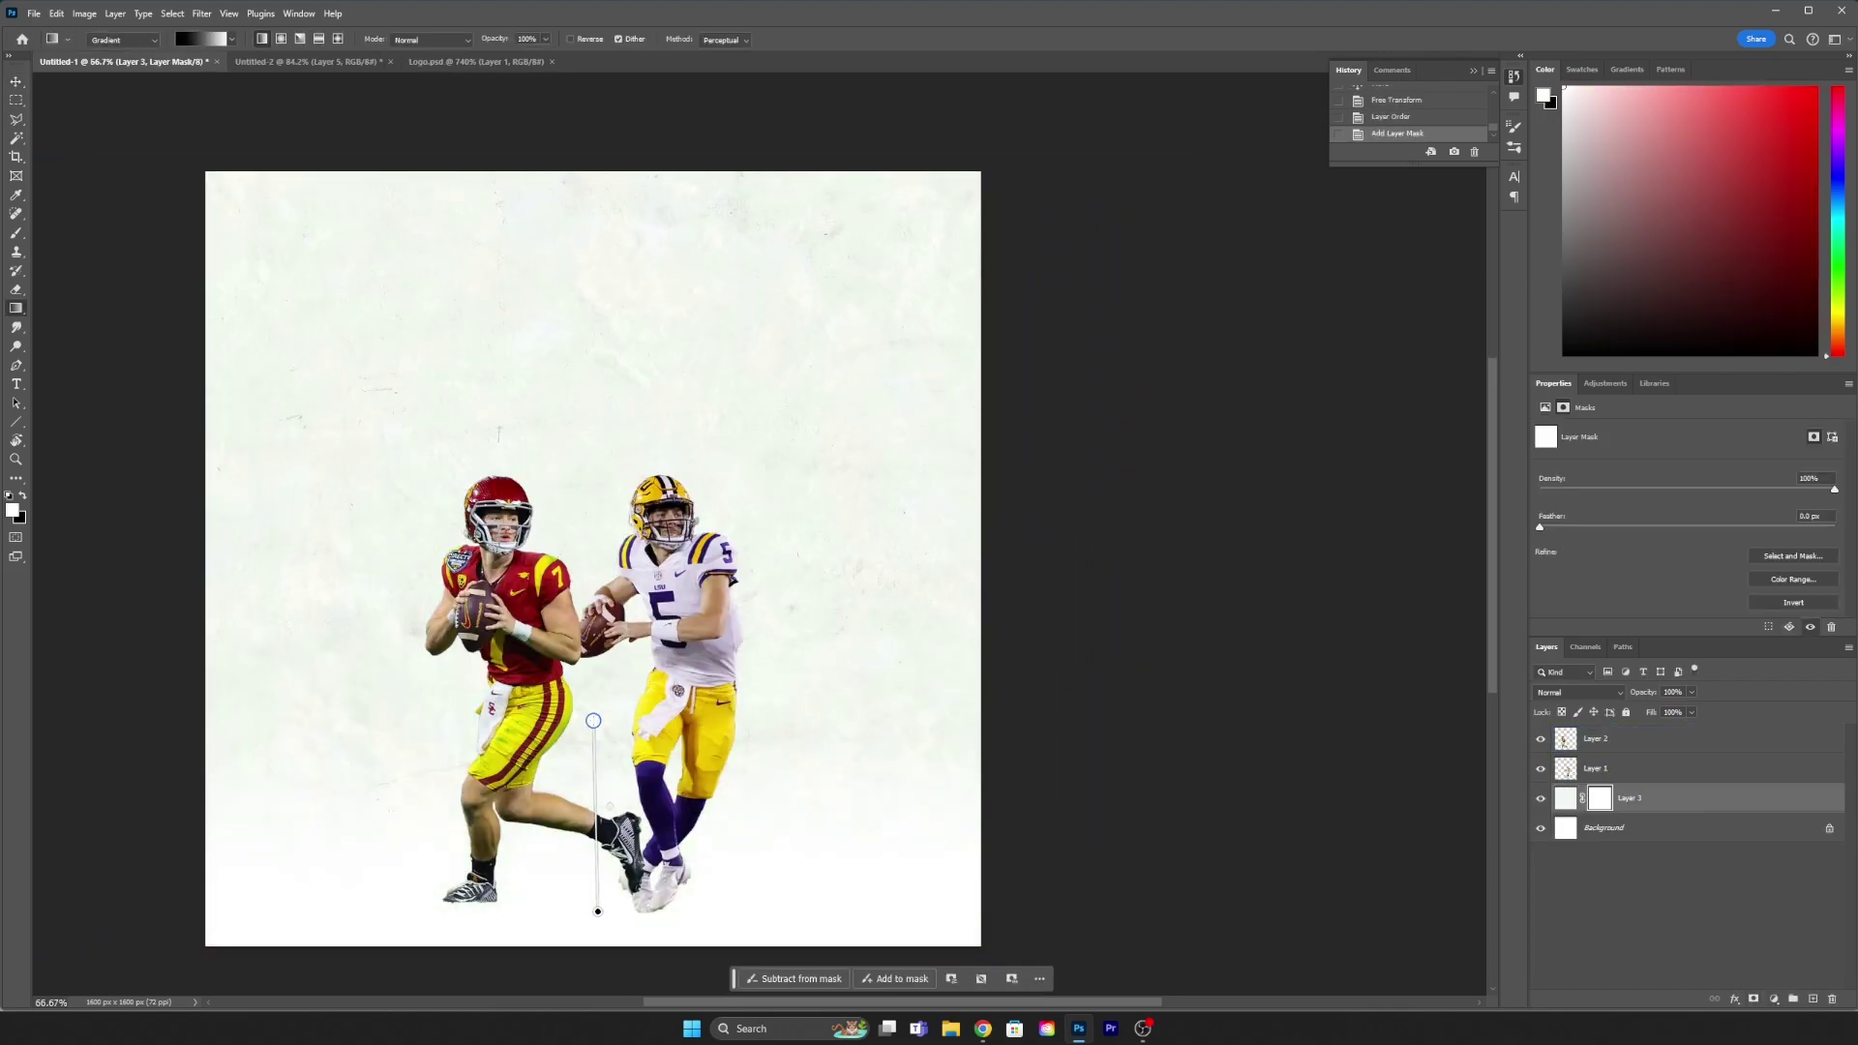
{"action": "left_click_drag", "start_coordinate": [584, 549], "coordinate": [597, 977]}
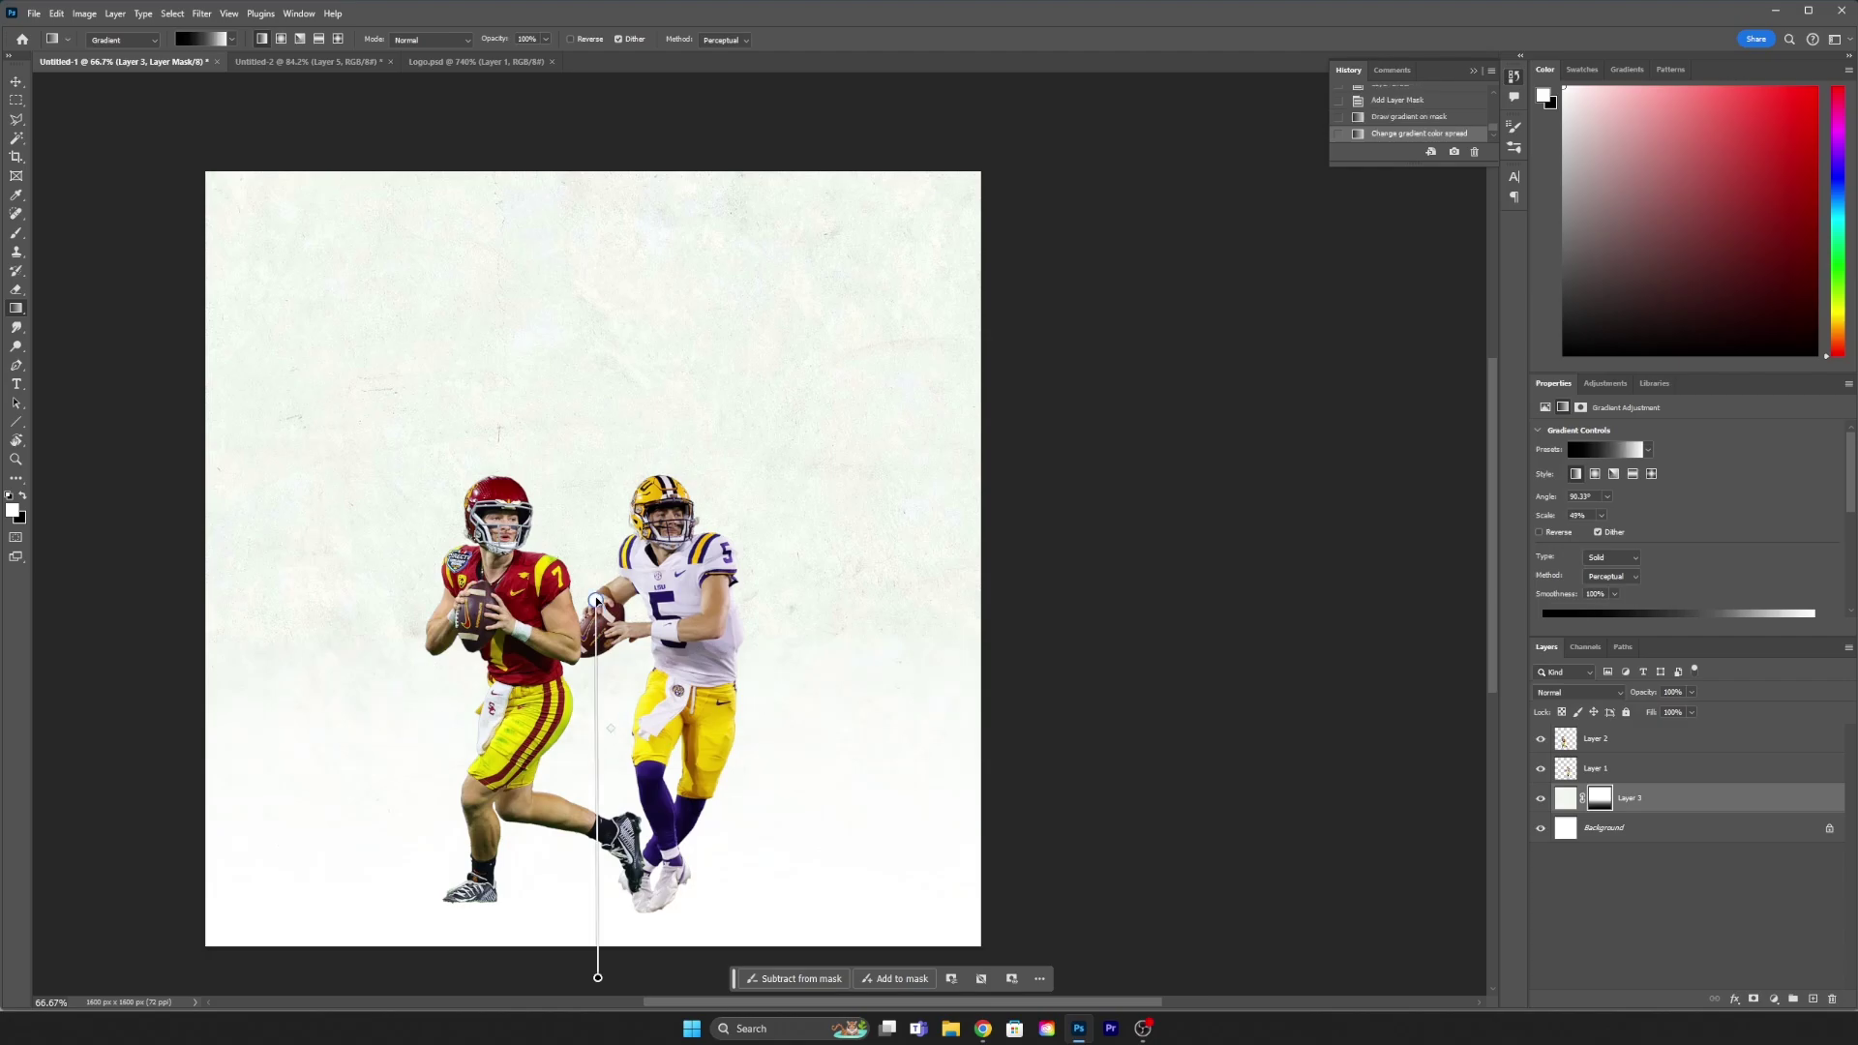
Step: Spread the quarterbacks apart, USC further left and LSU further right
{"action": "key", "text": "v"}
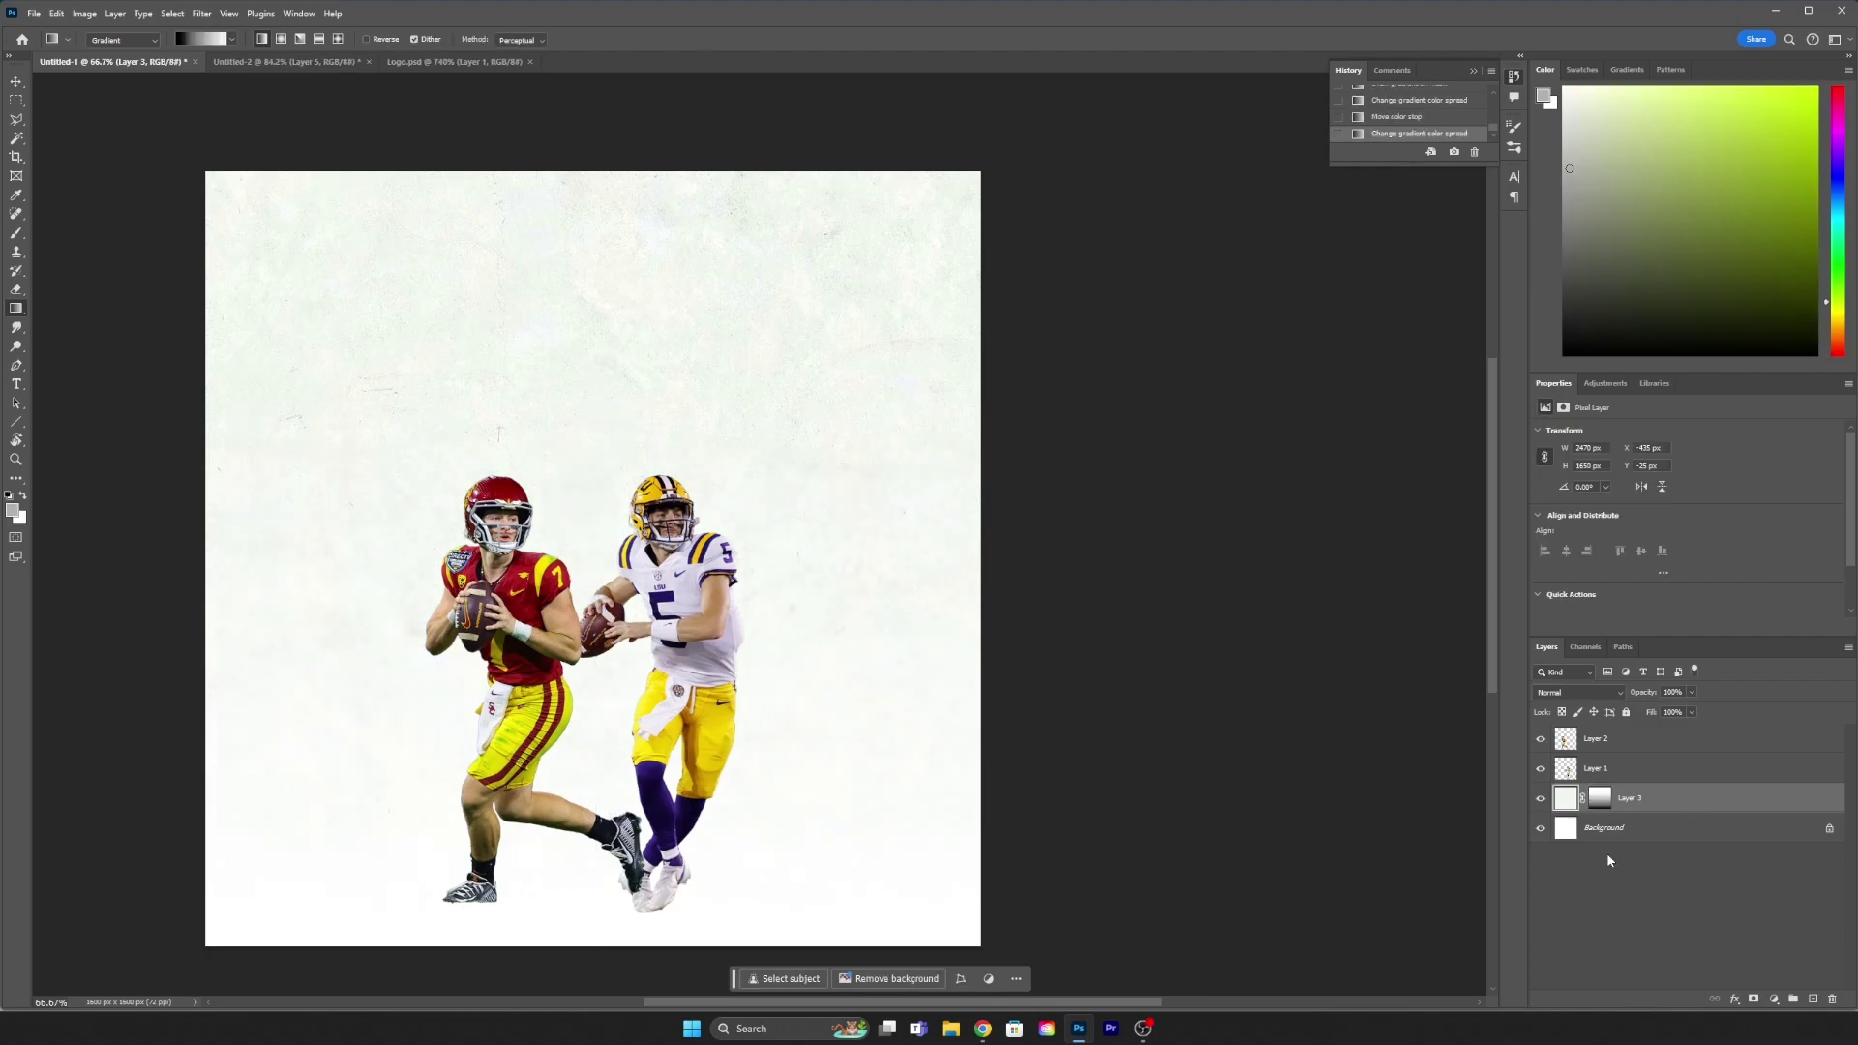
{"action": "scroll", "coordinate": [580, 581], "scroll_direction": "up", "scroll_amount": 2}
{"action": "left_click_drag", "start_coordinate": [400, 668], "coordinate": [322, 667]}
{"action": "scroll", "coordinate": [321, 668], "scroll_direction": "down", "scroll_amount": 2}
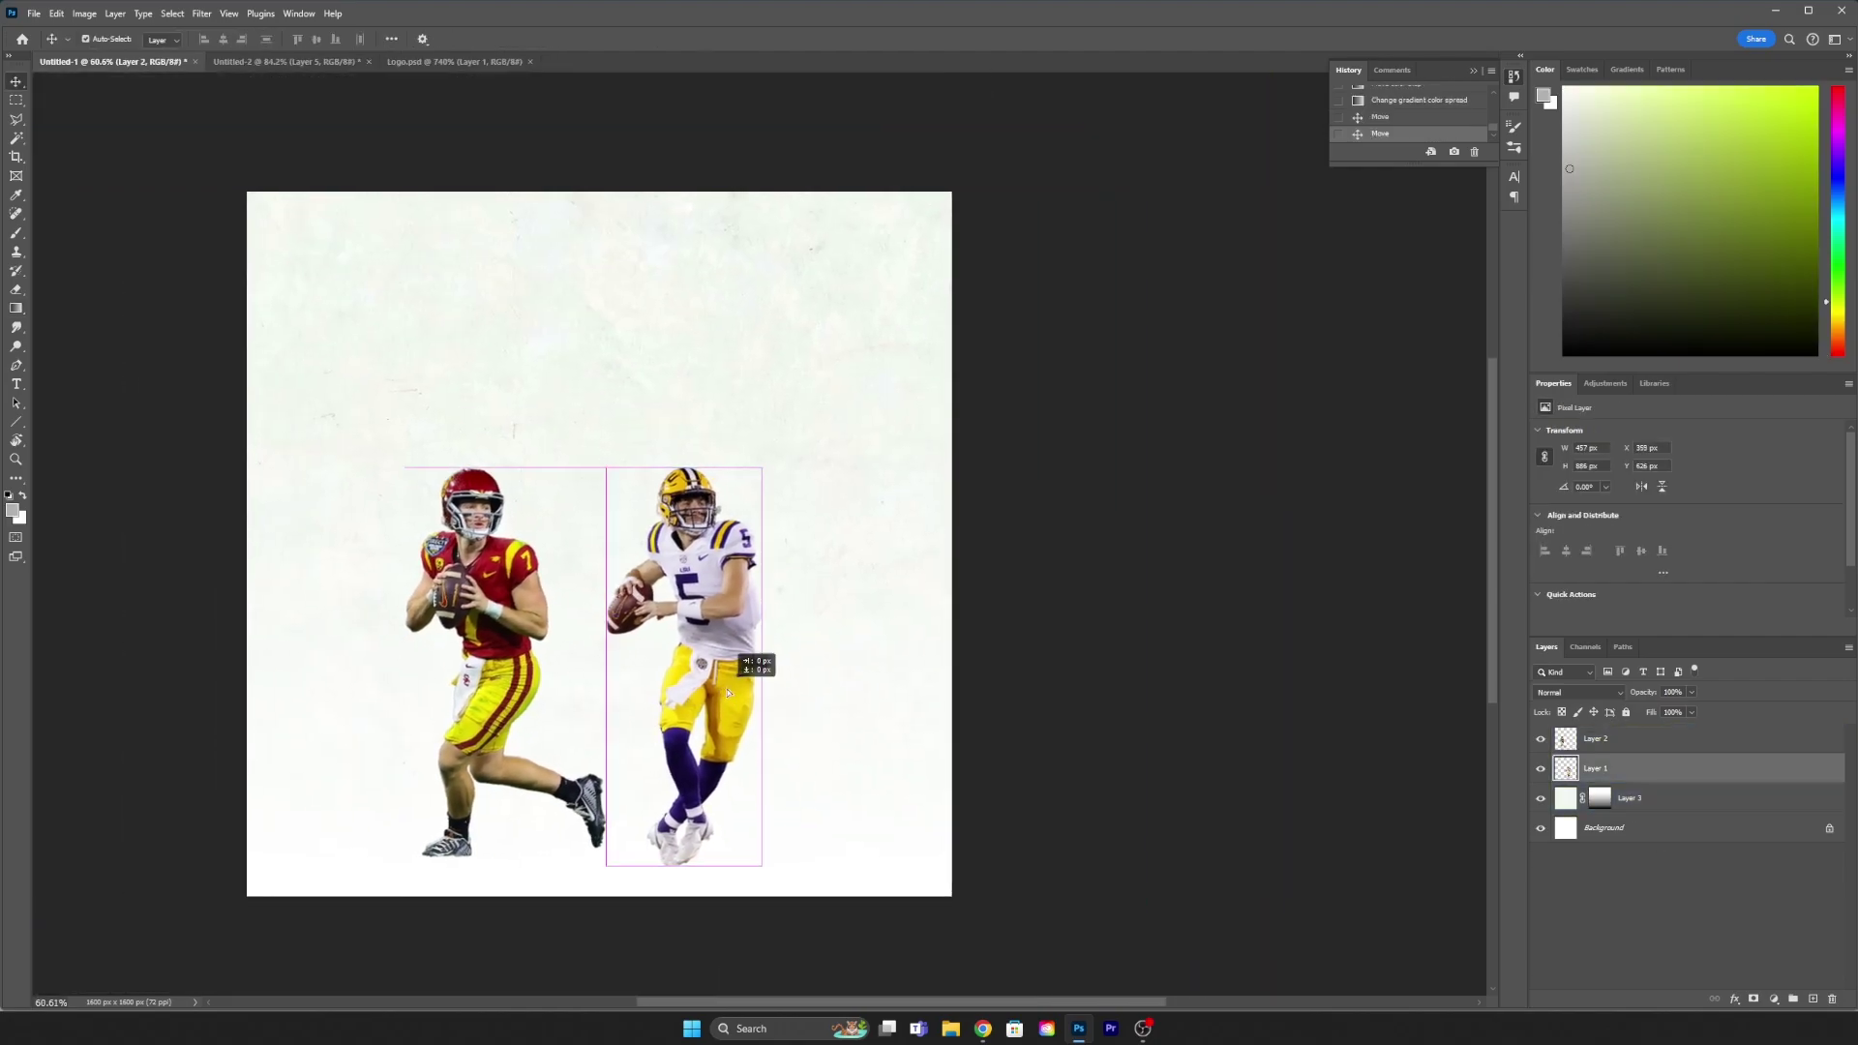
{"action": "mouse_move", "coordinate": [677, 668]}
{"action": "left_mouse_down"}
{"action": "mouse_move", "coordinate": [705, 668]}
{"action": "mouse_move", "coordinate": [683, 629]}
{"action": "mouse_move", "coordinate": [720, 630]}
{"action": "mouse_move", "coordinate": [683, 629]}
{"action": "left_mouse_up"}
{"action": "scroll", "coordinate": [540, 685], "scroll_direction": "up", "scroll_amount": 1}
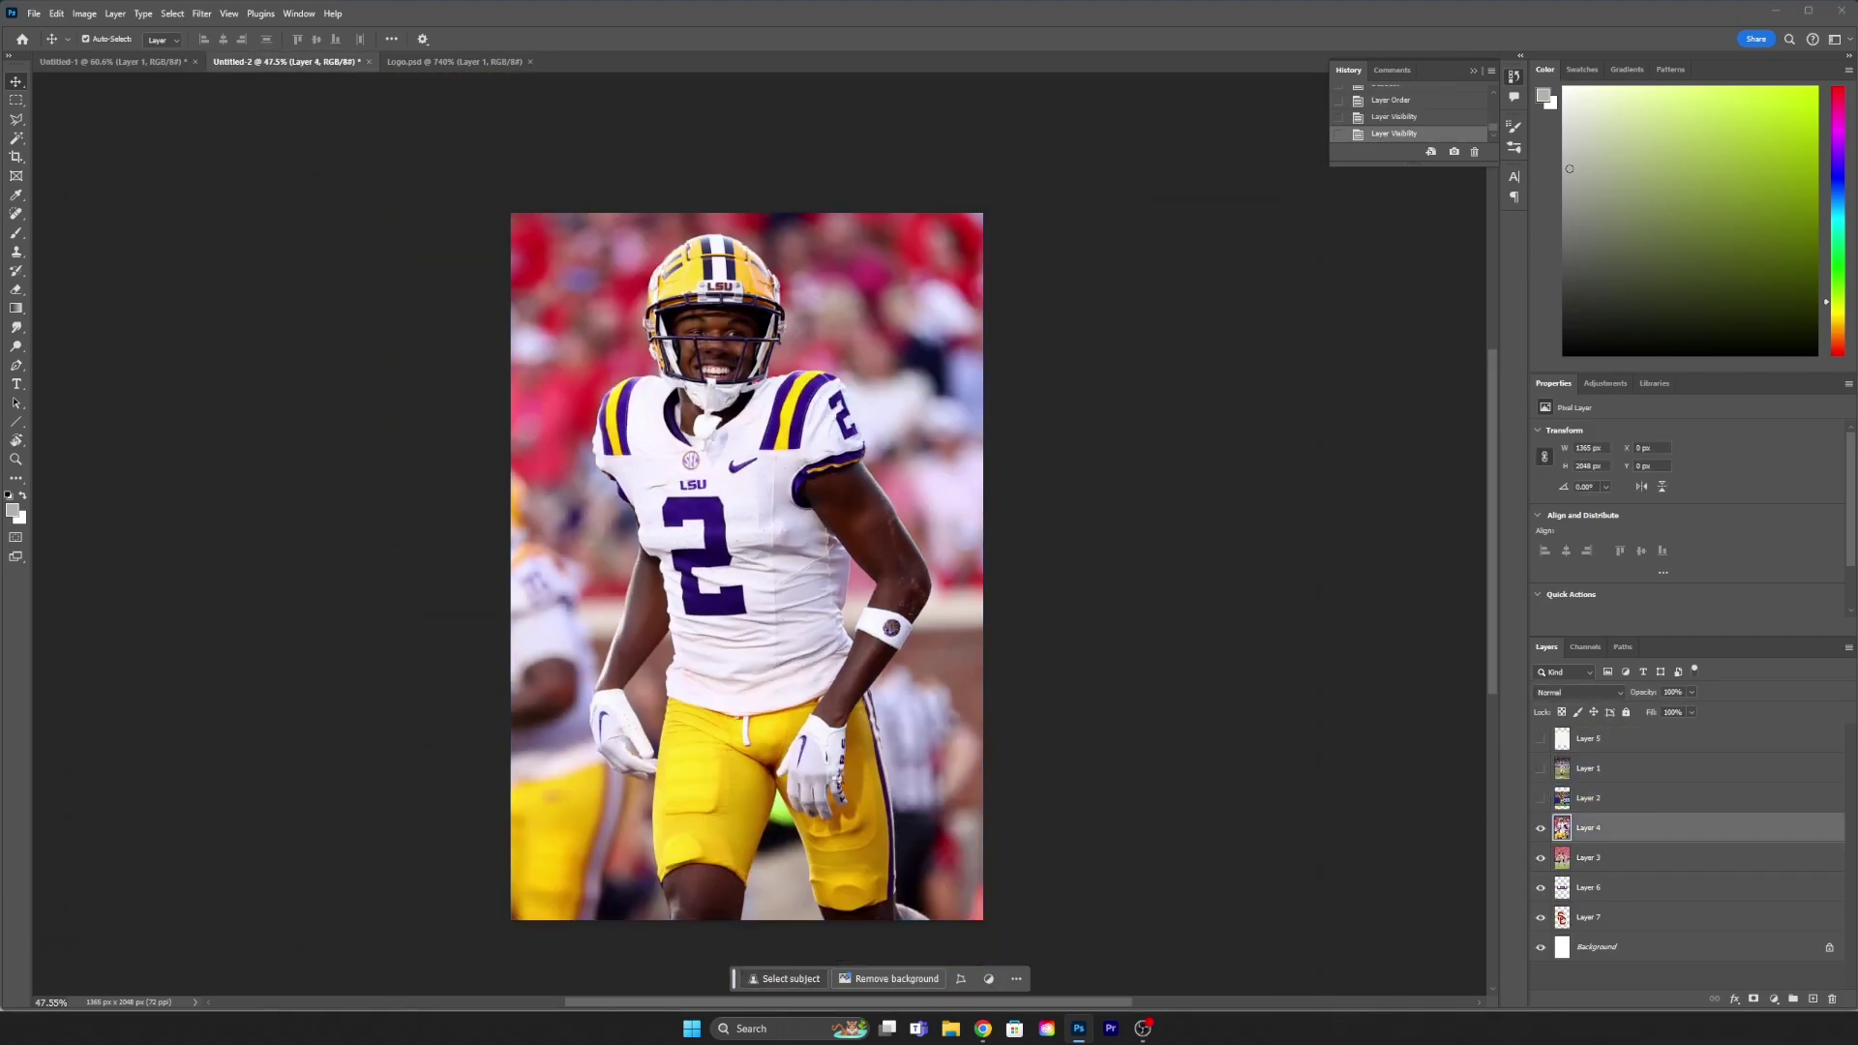
Step: Copy the LSU number 2 player into the graphic, resize him and place him large behind the quarterbacks
{"action": "scroll", "coordinate": [686, 740], "scroll_direction": "up", "scroll_amount": 2}
{"action": "scroll", "coordinate": [686, 739], "scroll_direction": "up", "scroll_amount": 3}
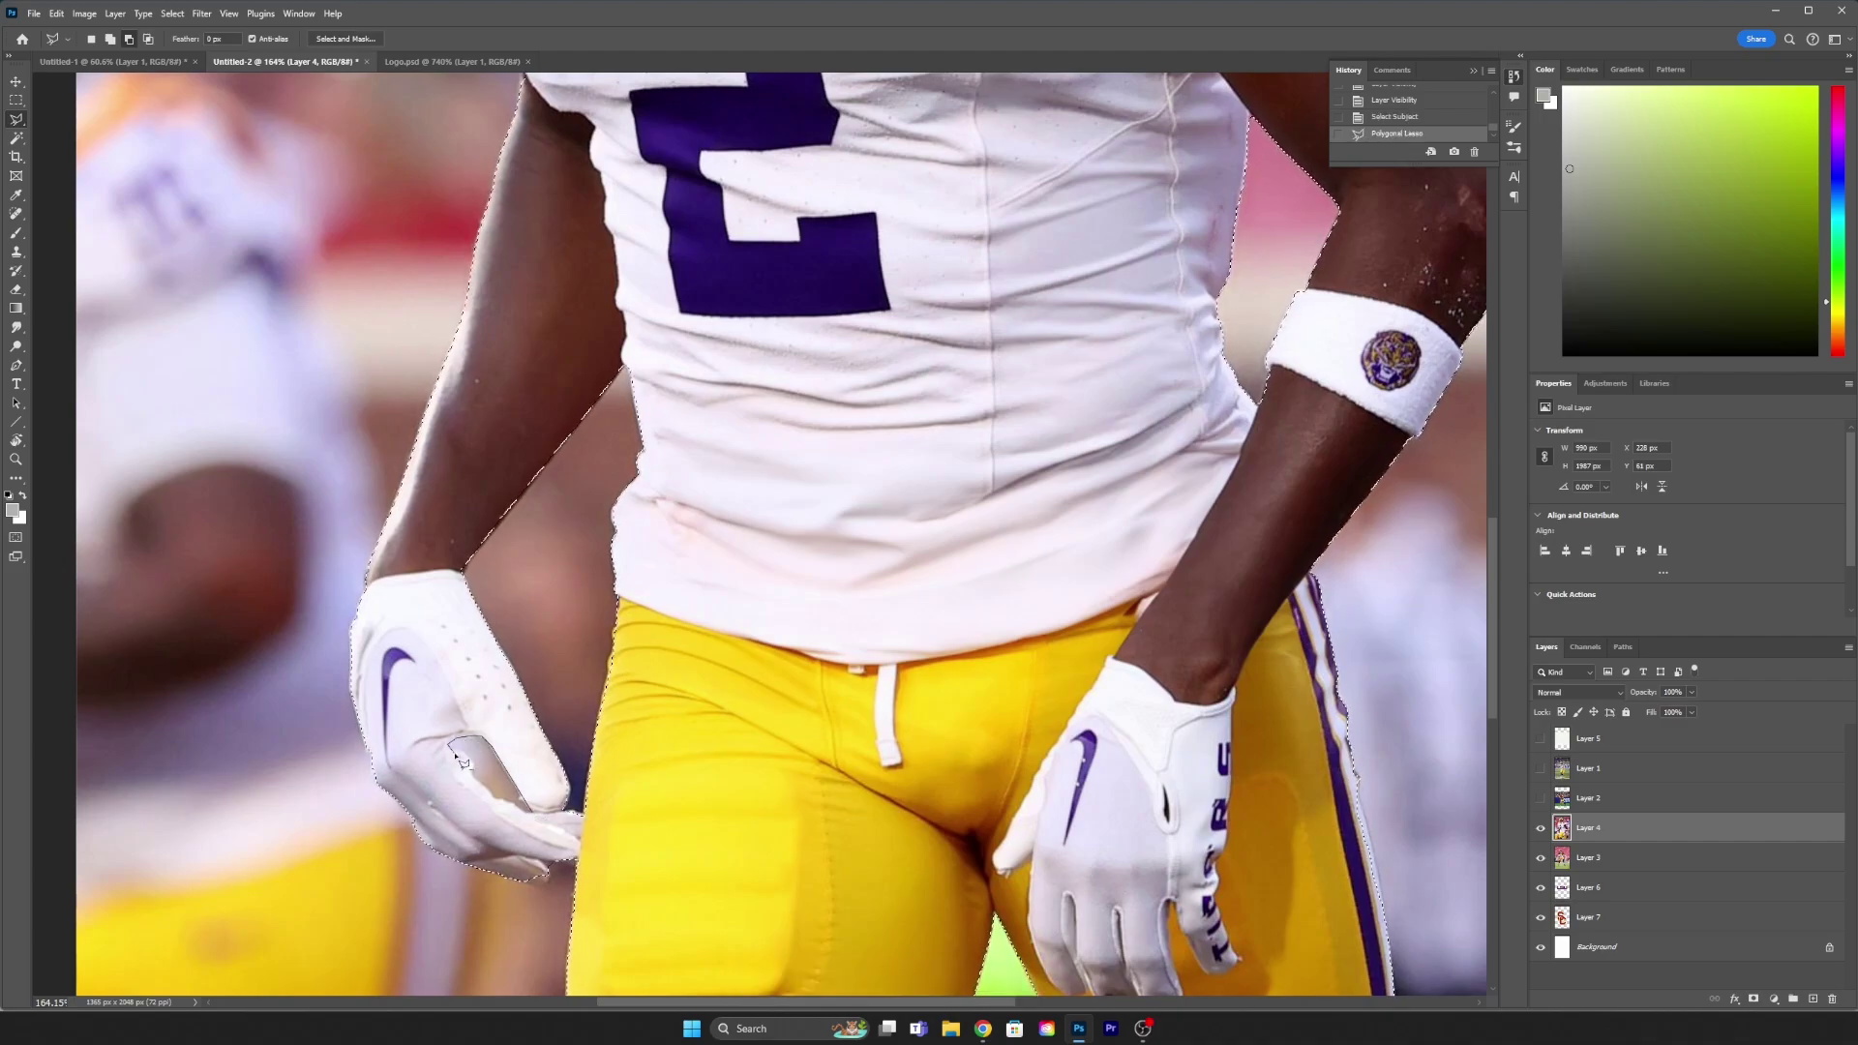
{"action": "scroll", "coordinate": [870, 721], "scroll_direction": "down", "scroll_amount": 3}
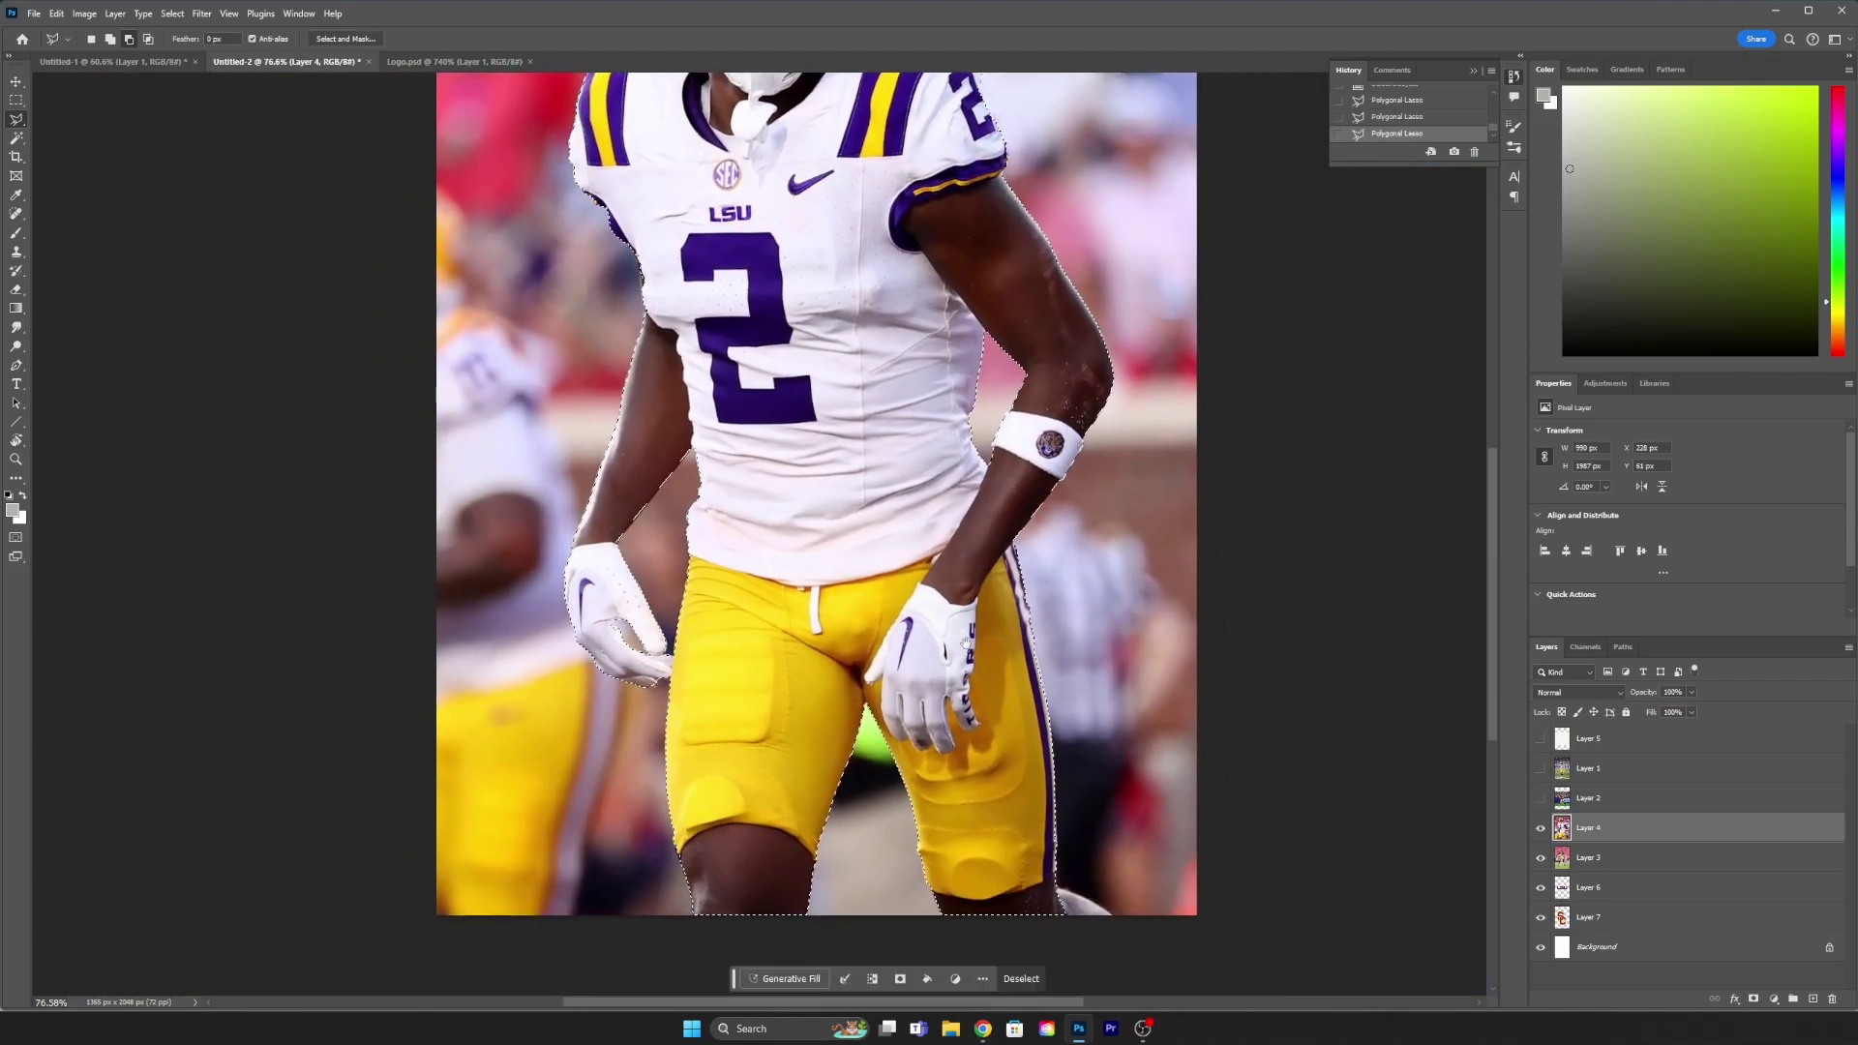
{"action": "scroll", "coordinate": [872, 754], "scroll_direction": "down", "scroll_amount": 2}
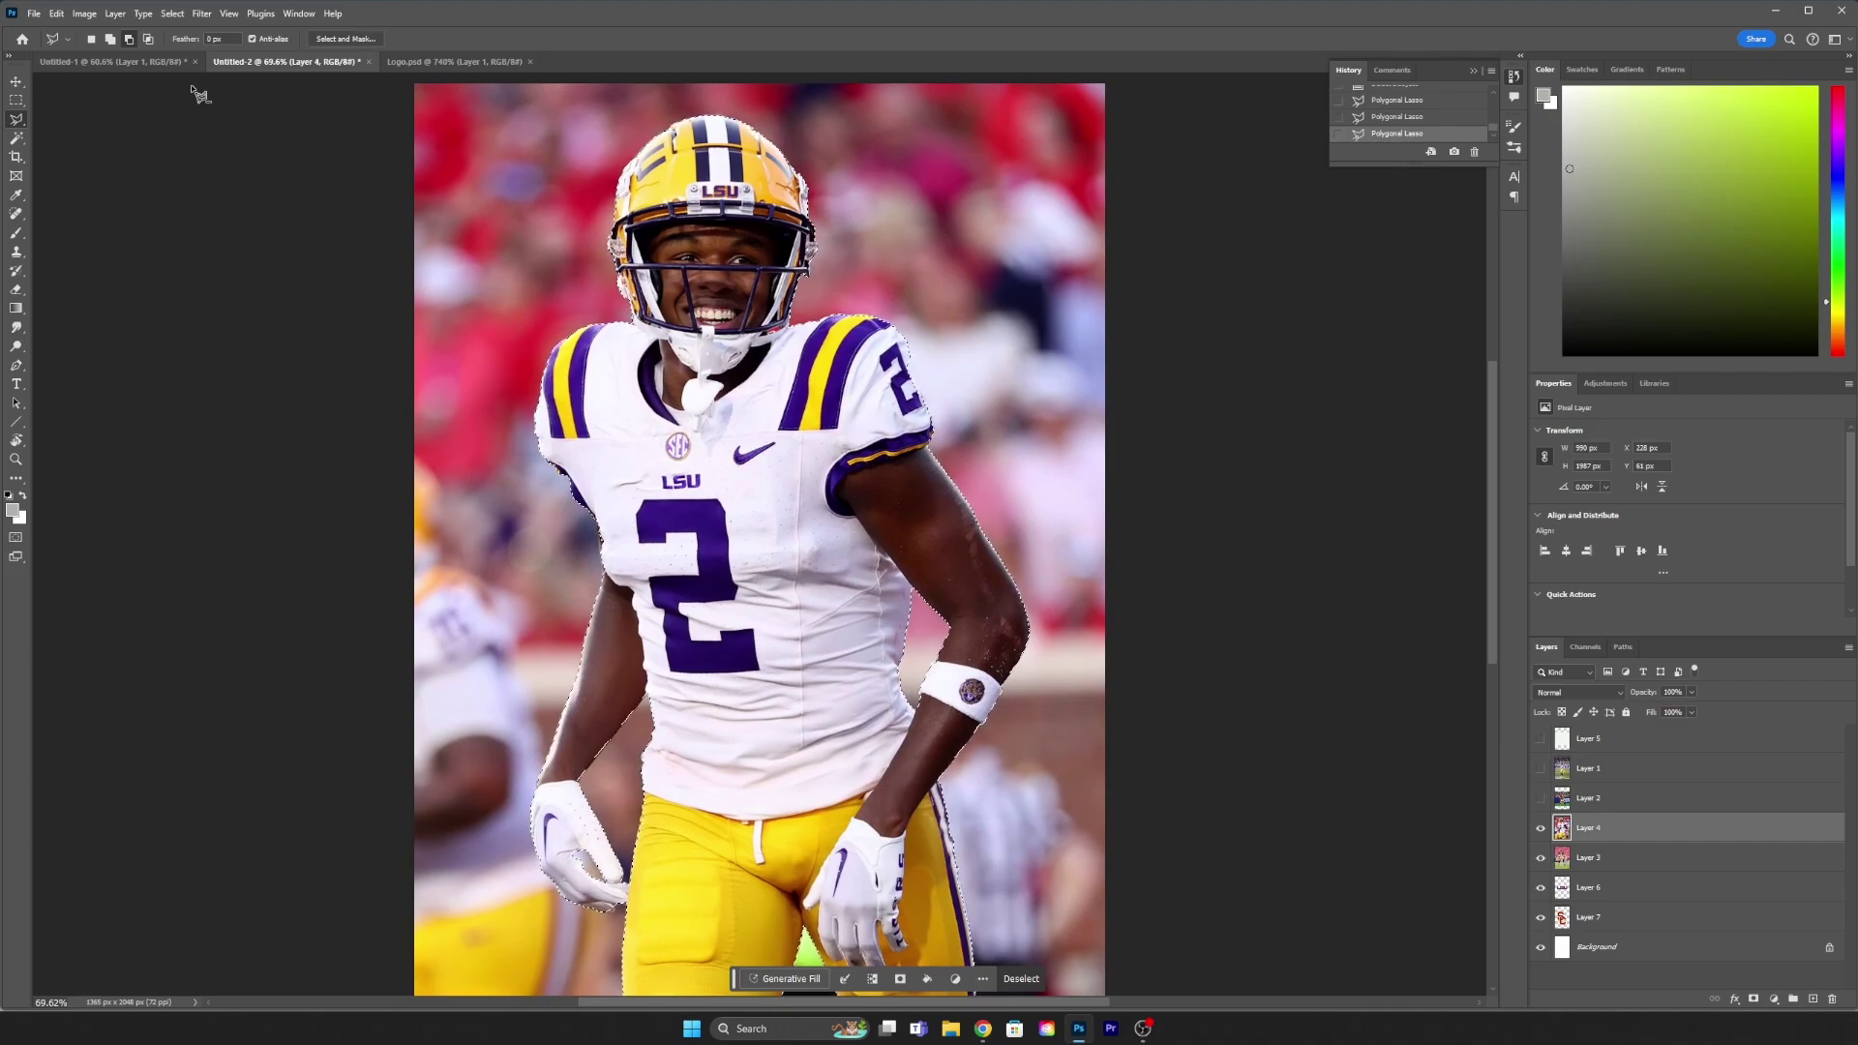
{"action": "key", "text": "ctrl+c"}
{"action": "left_click", "coordinate": [111, 61]}
{"action": "key", "text": "ctrl+v"}
{"action": "key", "text": "ctrl+t"}
{"action": "left_click_drag", "start_coordinate": [1036, 542], "coordinate": [977, 514]}
{"action": "key", "text": "Return"}
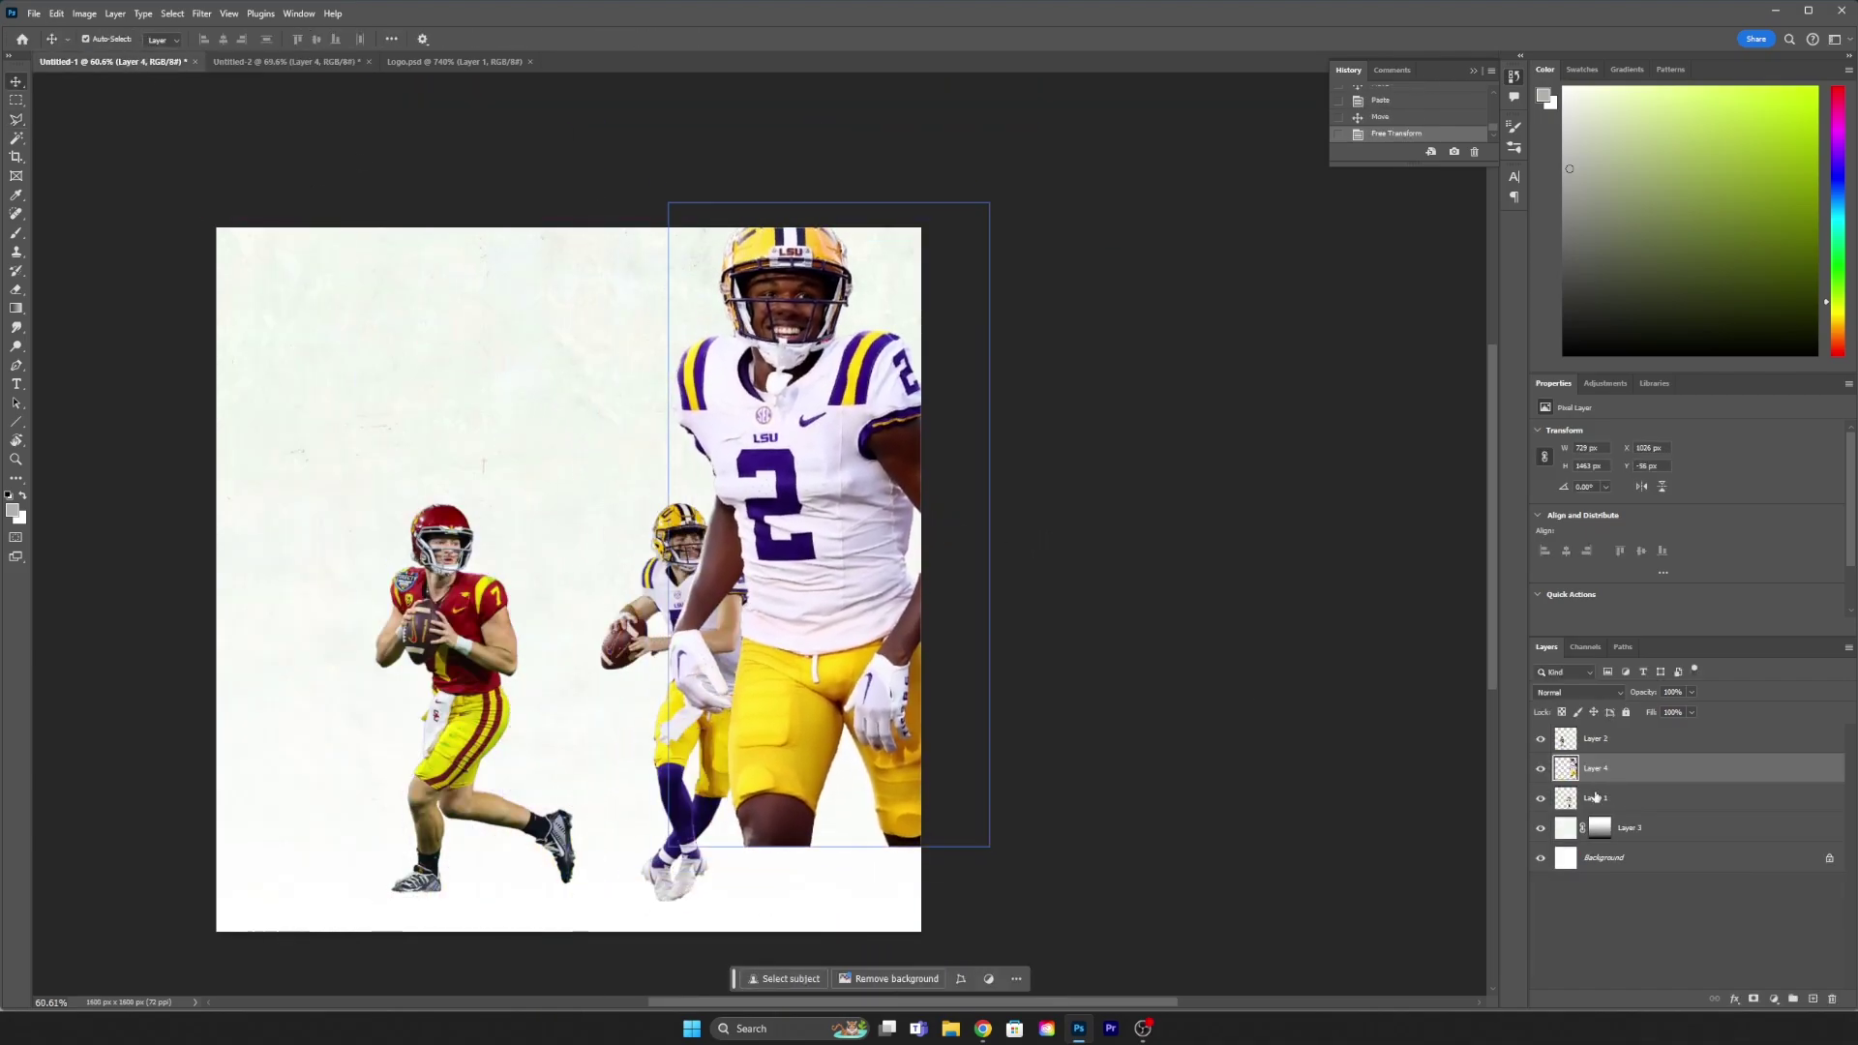
{"action": "left_click_drag", "start_coordinate": [1595, 796], "coordinate": [1595, 805]}
{"action": "left_click_drag", "start_coordinate": [855, 461], "coordinate": [867, 494]}
Step: Mask the LSU number 2 player and gradient-fade his lower body, then open the USC receiver photo
{"action": "left_click", "coordinate": [1753, 999]}
{"action": "key", "text": "g"}
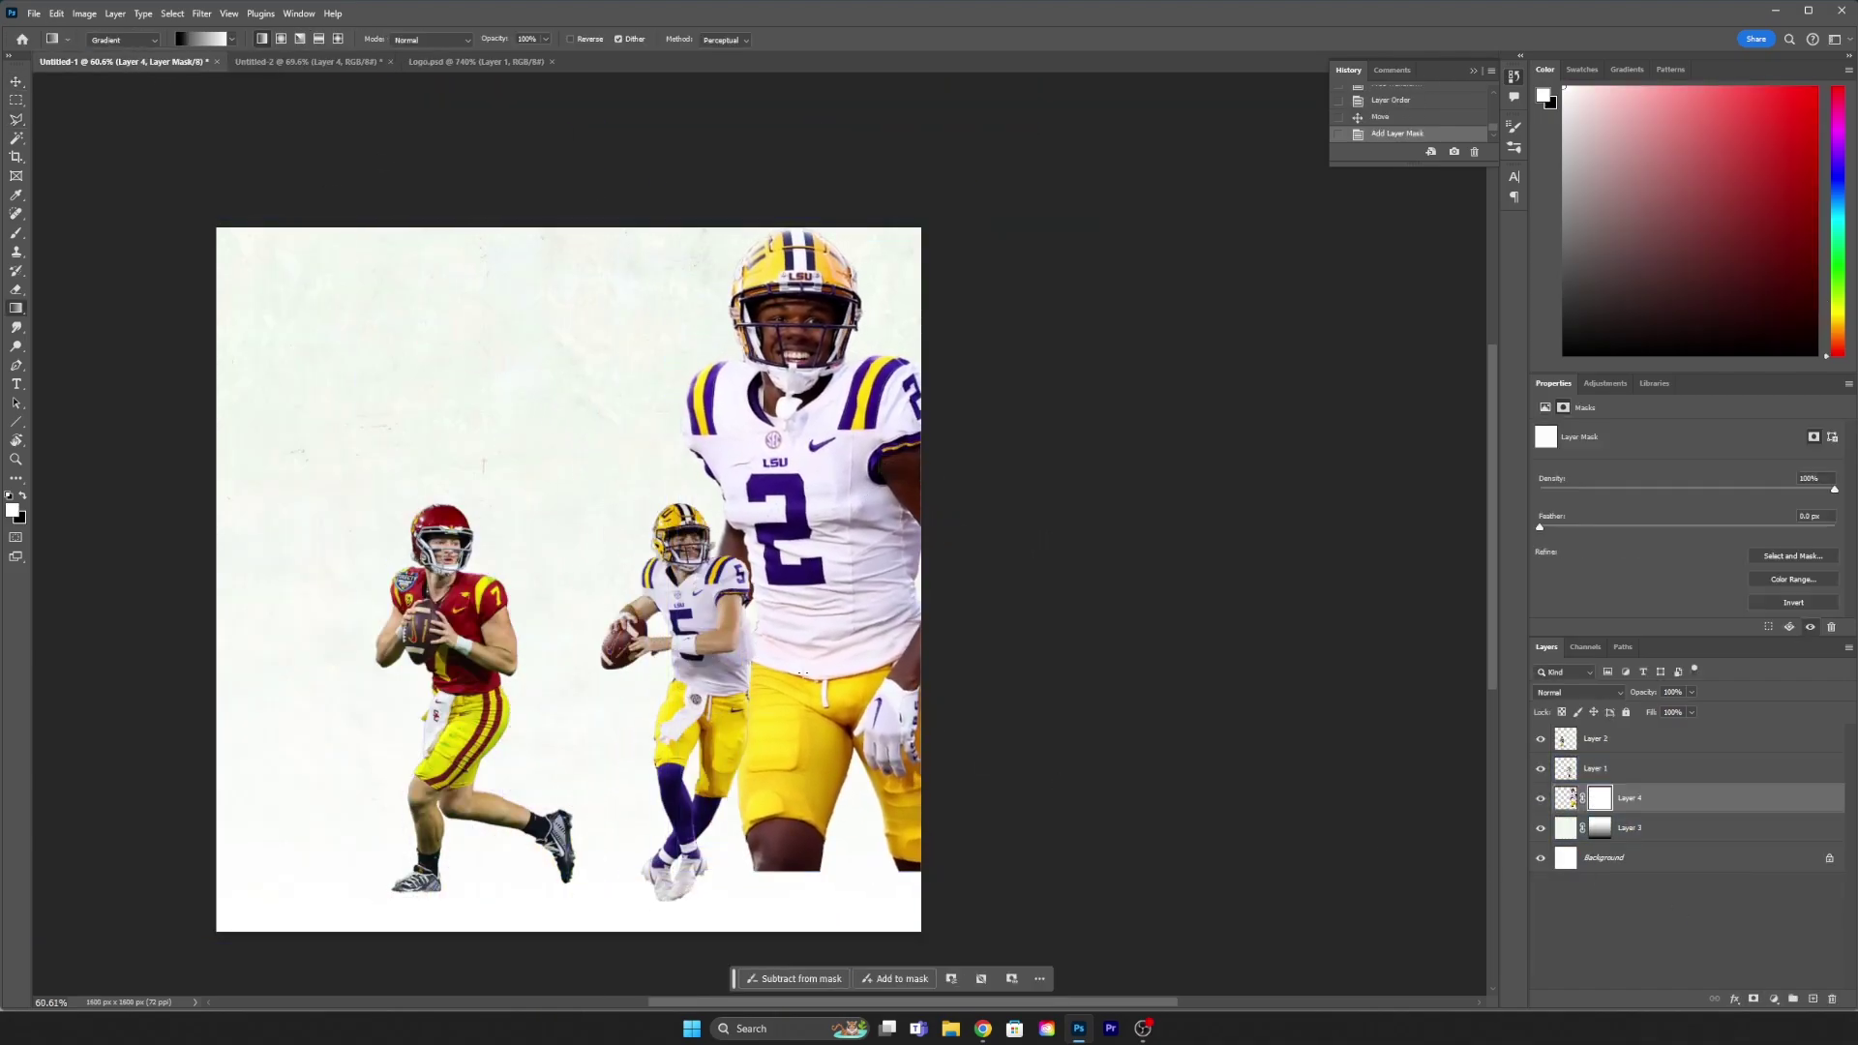
{"action": "left_click_drag", "start_coordinate": [851, 407], "coordinate": [718, 628]}
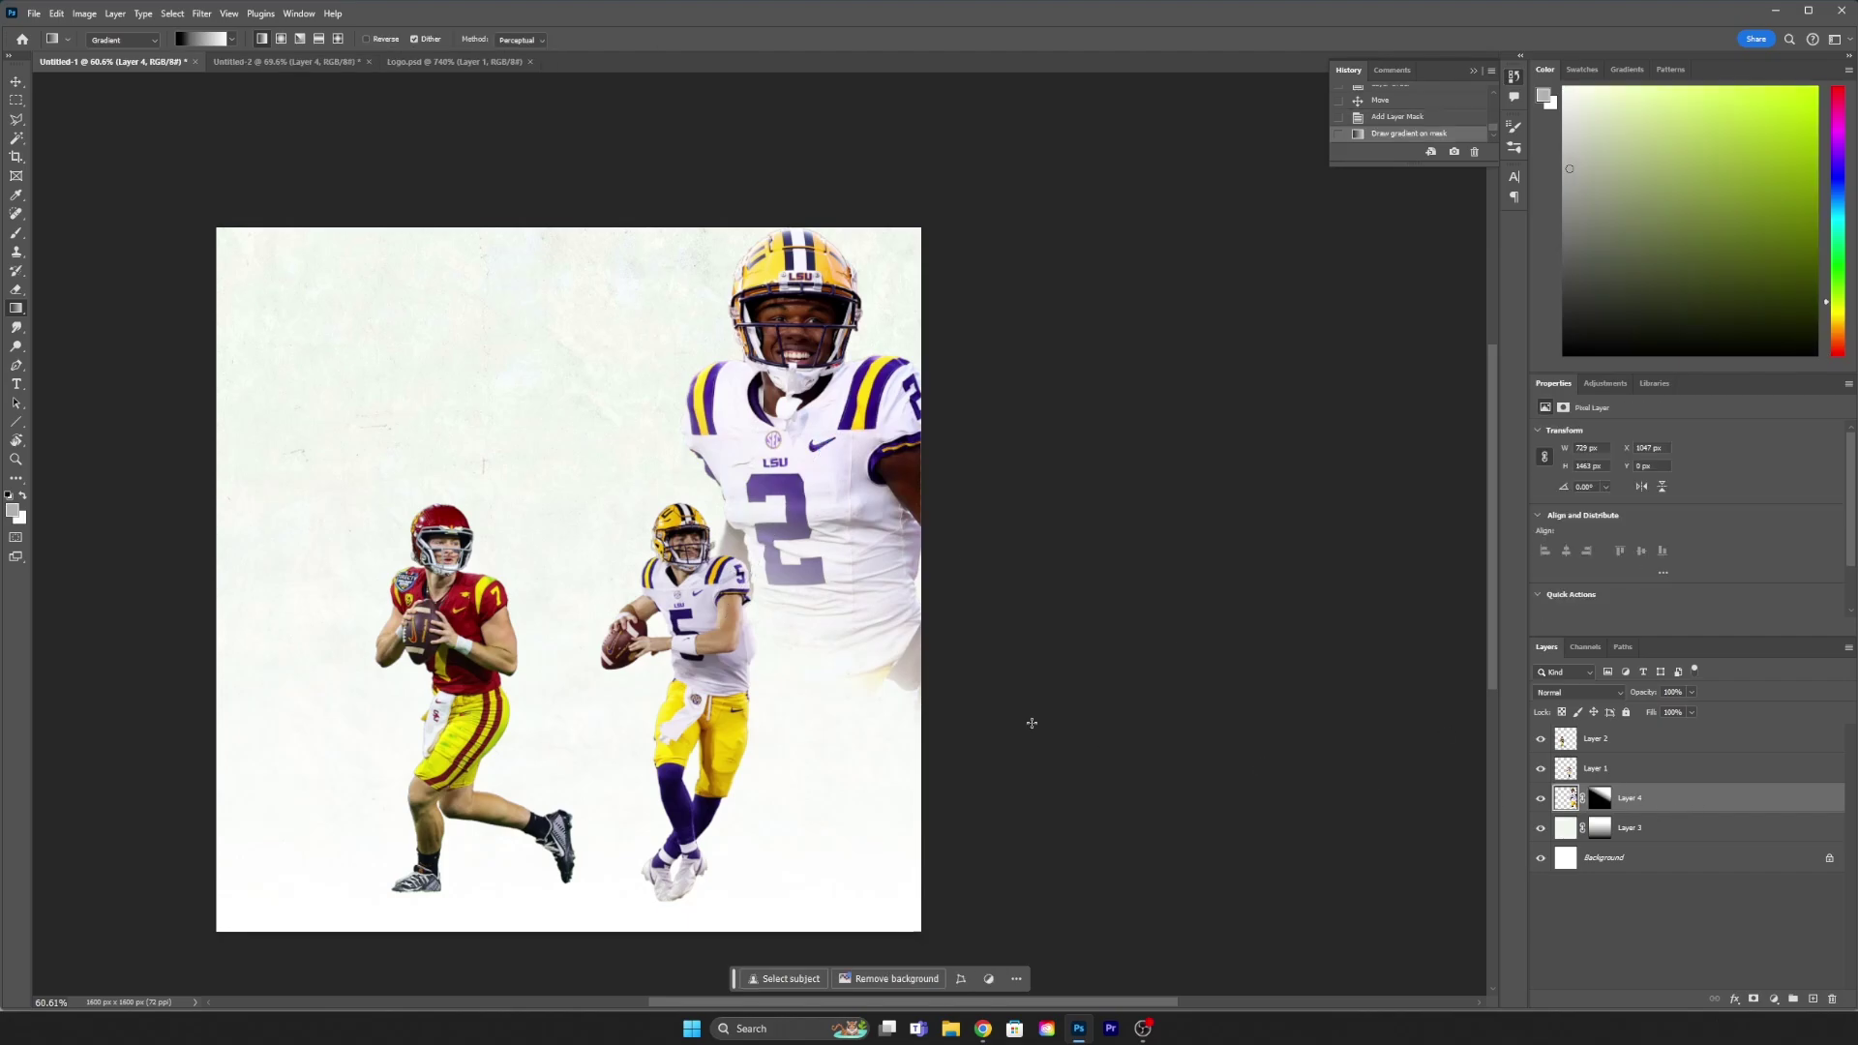
{"action": "key", "text": "v"}
{"action": "left_click_drag", "start_coordinate": [794, 484], "coordinate": [779, 479]}
{"action": "left_click", "coordinate": [287, 61]}
Step: Hide the top photo layer and copy the selected USC number 1 receiver
{"action": "left_click", "coordinate": [1540, 828]}
{"action": "left_click", "coordinate": [1587, 858]}
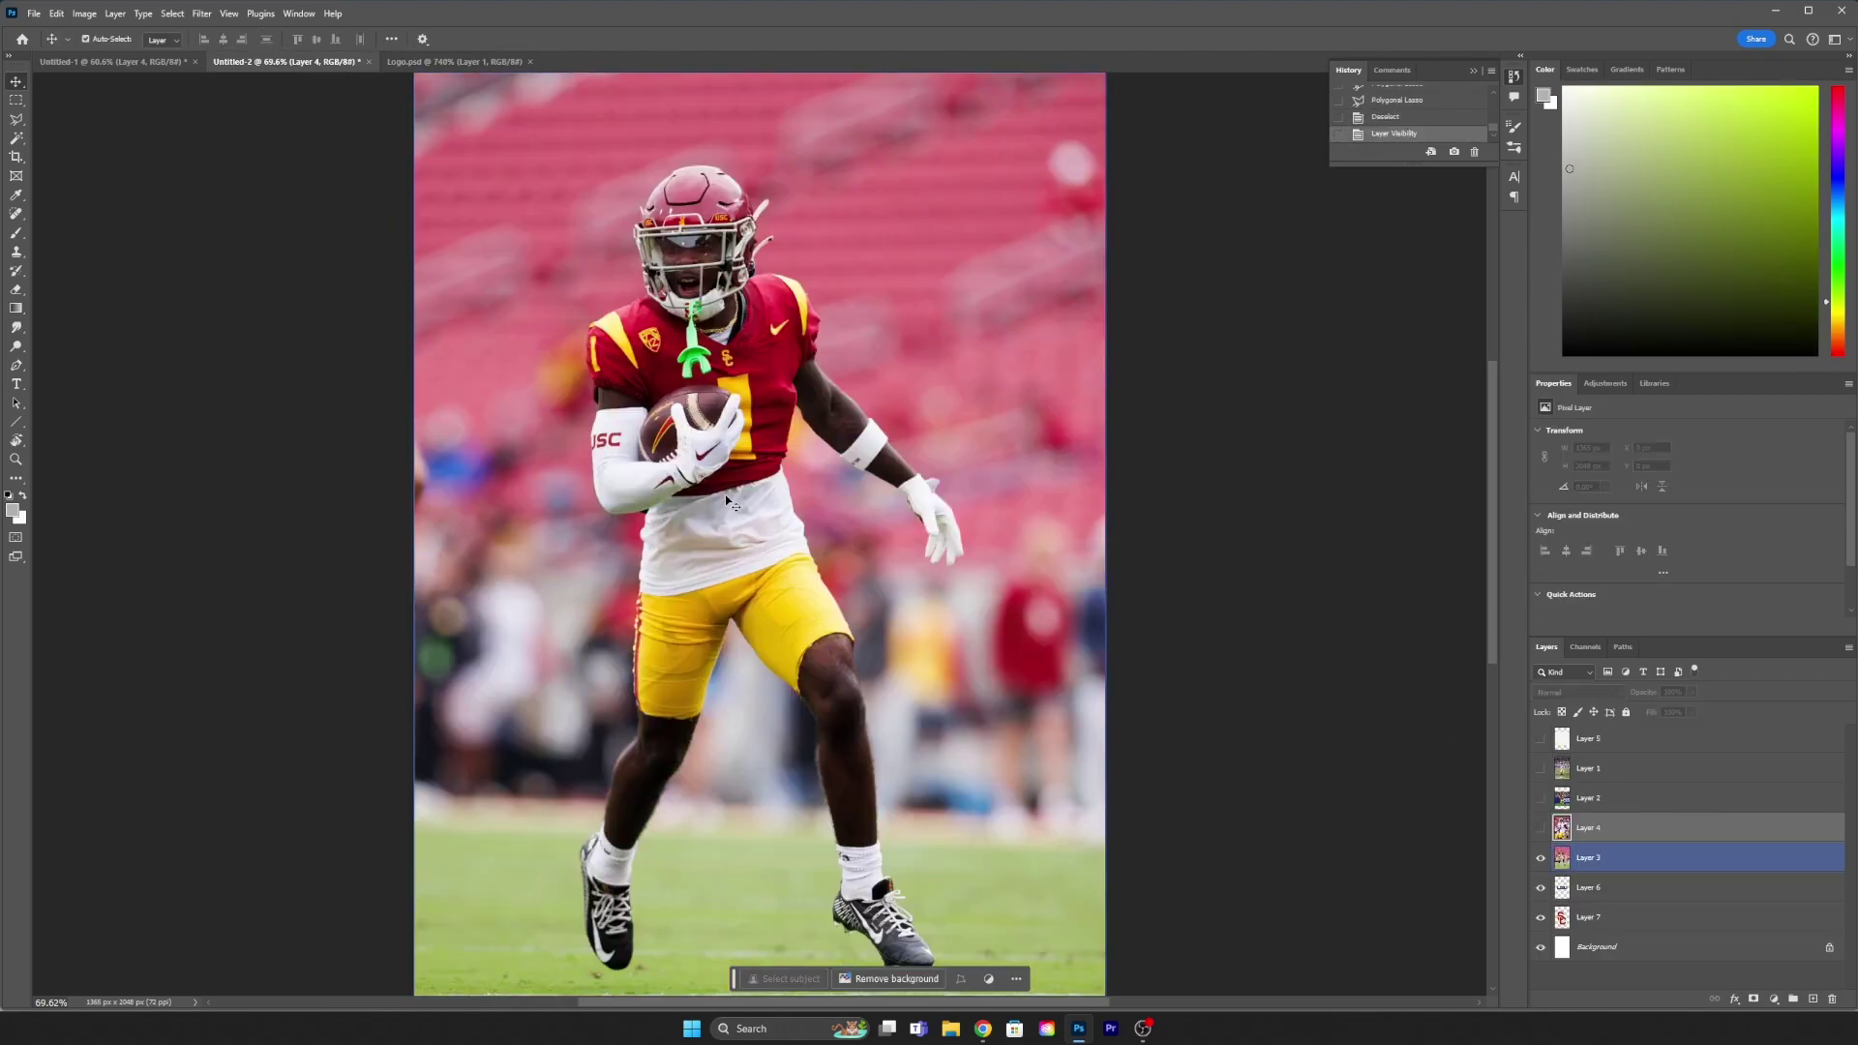
{"action": "scroll", "coordinate": [805, 939], "scroll_direction": "up", "scroll_amount": 2}
{"action": "scroll", "coordinate": [949, 591], "scroll_direction": "up", "scroll_amount": 3}
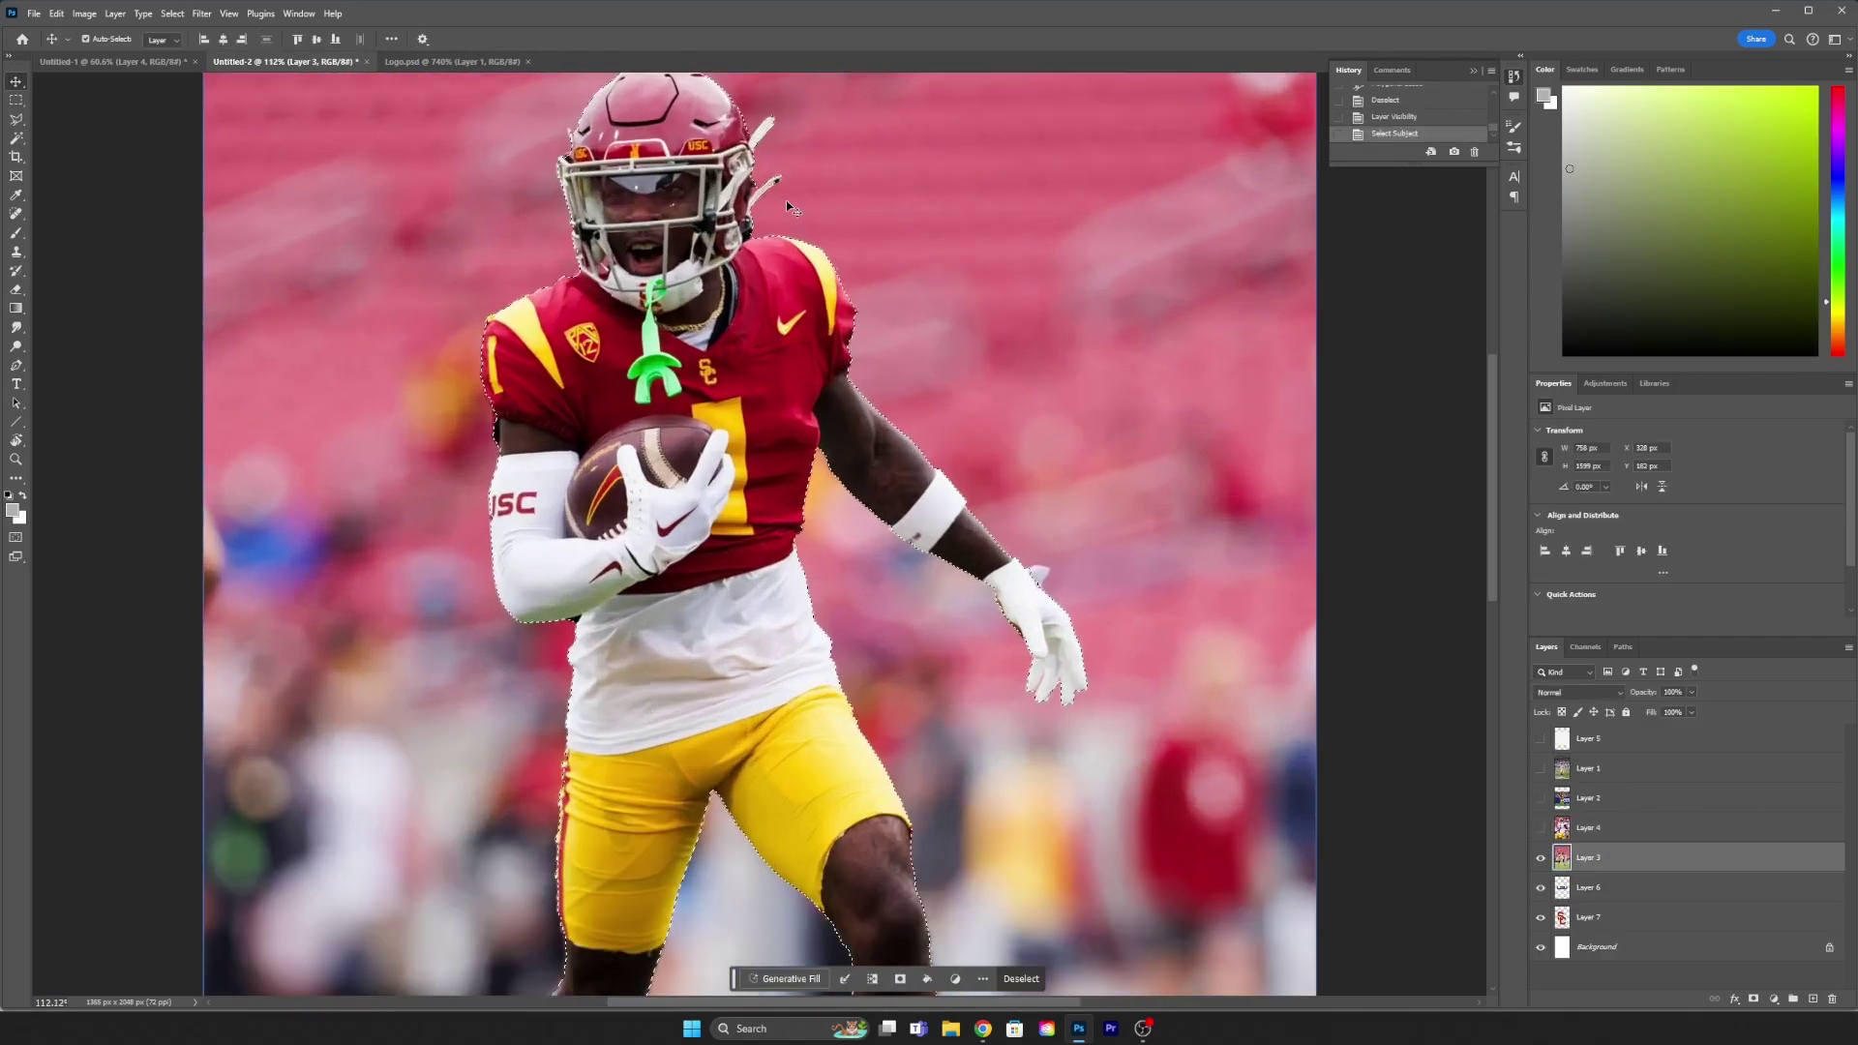
{"action": "scroll", "coordinate": [824, 726], "scroll_direction": "down", "scroll_amount": 5}
{"action": "key", "text": "ctrl+c"}
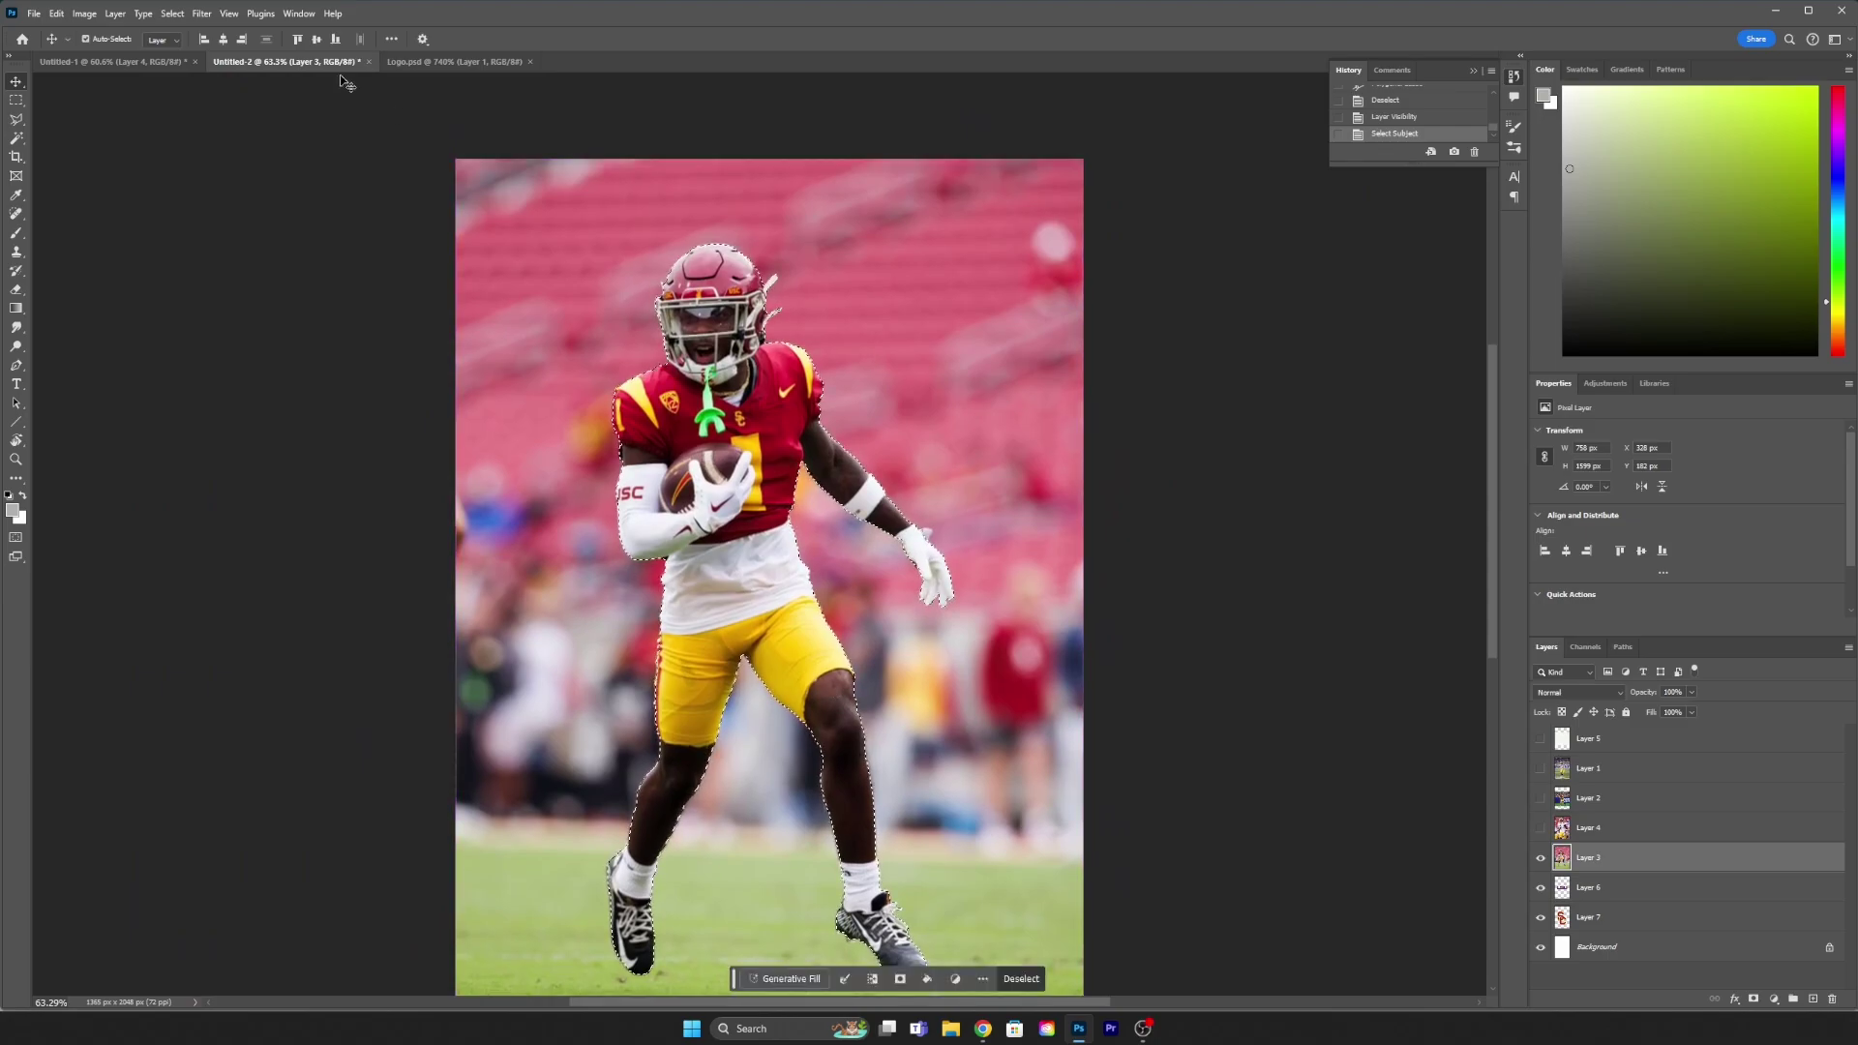
Step: Paste the USC receiver into the graphic, enlarged to fill the left side
{"action": "left_click", "coordinate": [111, 61]}
{"action": "key", "text": "ctrl+v"}
{"action": "left_click_drag", "start_coordinate": [435, 532], "coordinate": [360, 510]}
{"action": "key", "text": "ctrl+t"}
{"action": "mouse_move", "coordinate": [578, 935]}
{"action": "left_mouse_down"}
{"action": "mouse_move", "coordinate": [617, 978]}
{"action": "mouse_move", "coordinate": [554, 862]}
{"action": "left_mouse_up"}
{"action": "key", "text": "Return"}
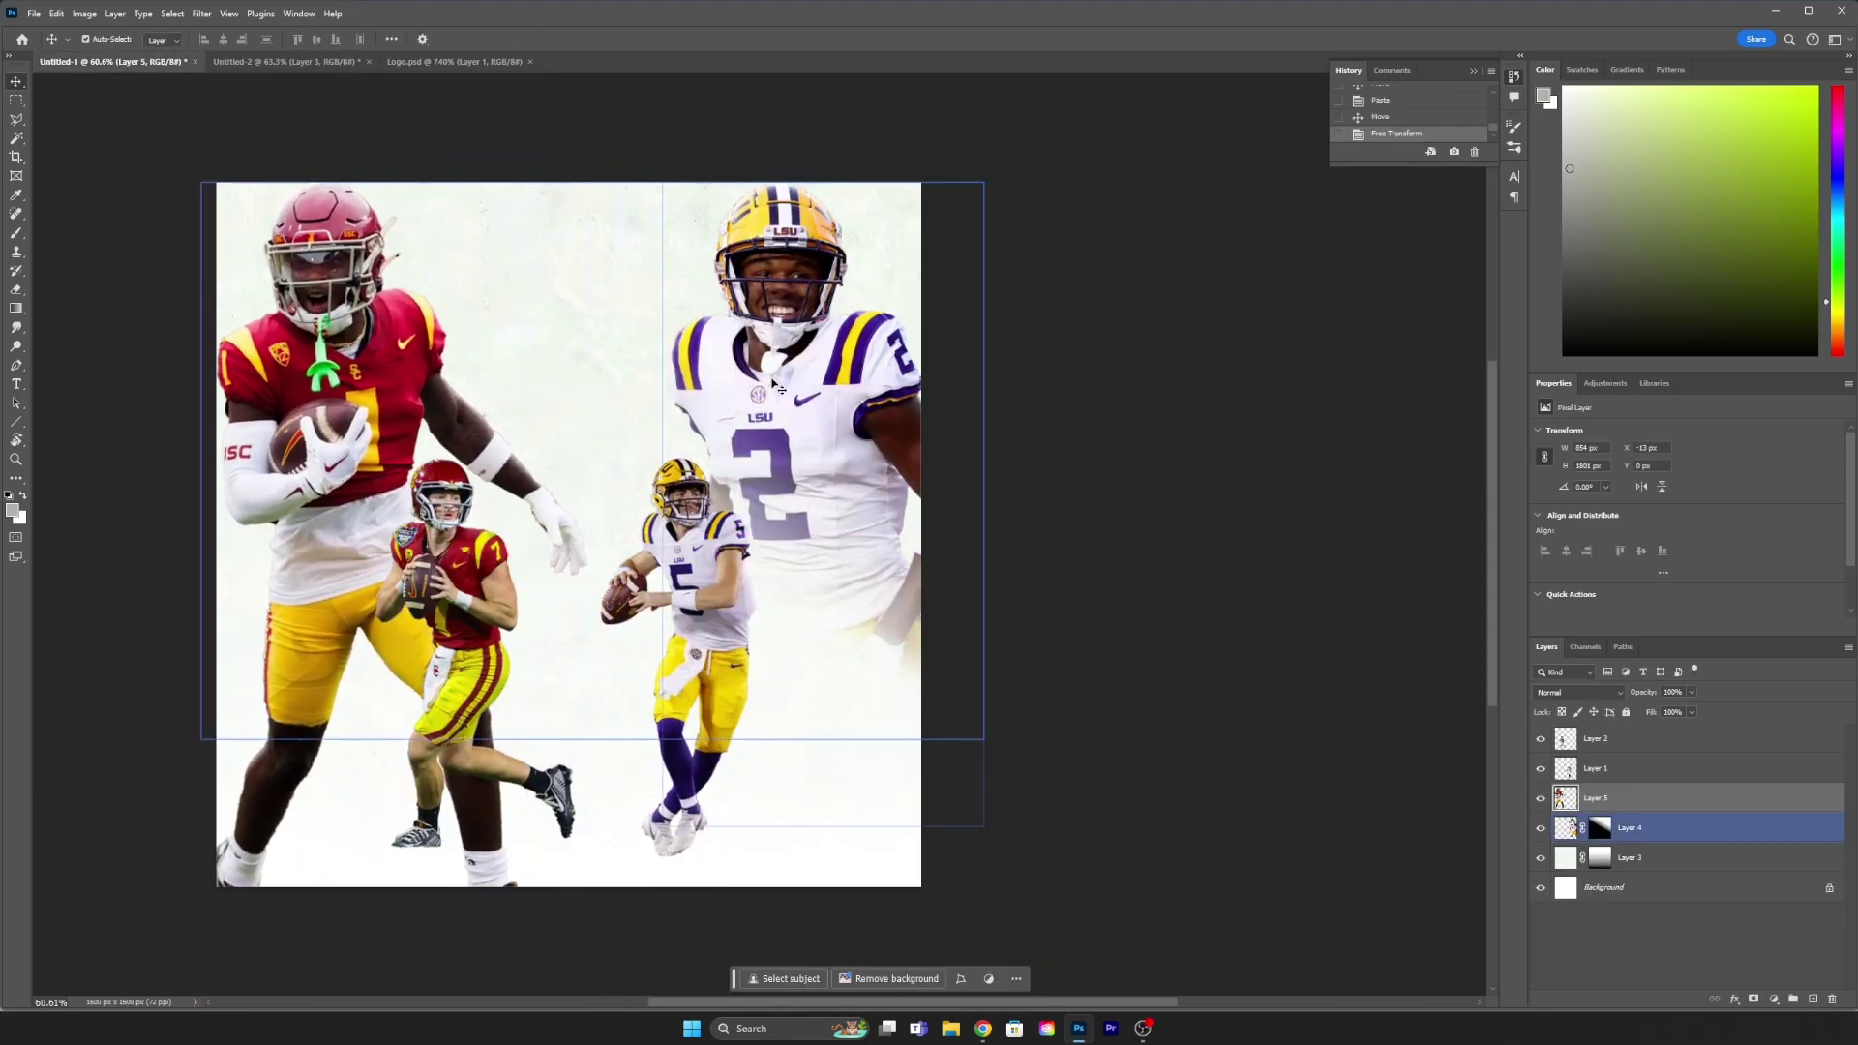
{"action": "left_click_drag", "start_coordinate": [387, 435], "coordinate": [368, 445]}
{"action": "left_click", "coordinate": [674, 650]}
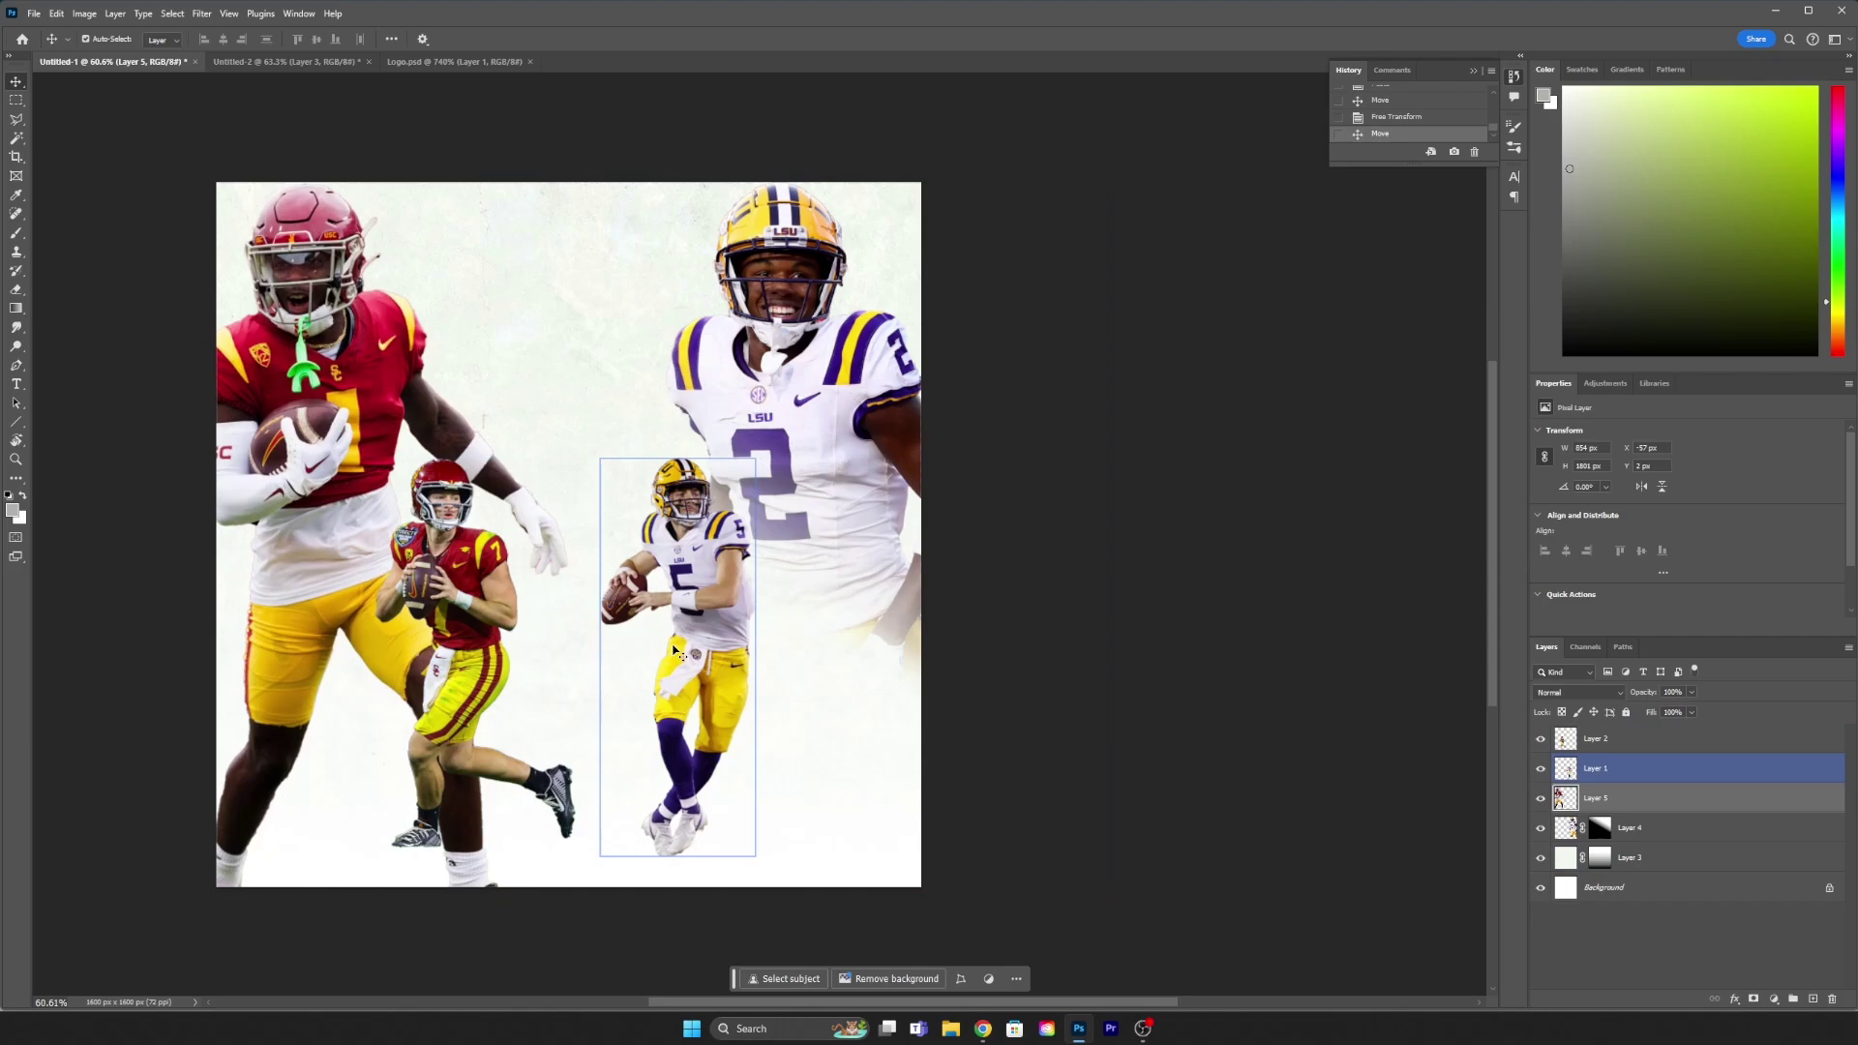
Step: Mask the USC receiver and gradient-fade his legs, redrawing the fade once
{"action": "left_click", "coordinate": [1753, 999]}
{"action": "key", "text": "g"}
{"action": "left_click_drag", "start_coordinate": [339, 871], "coordinate": [339, 532]}
{"action": "key", "text": "v"}
{"action": "left_click_drag", "start_coordinate": [397, 422], "coordinate": [409, 423]}
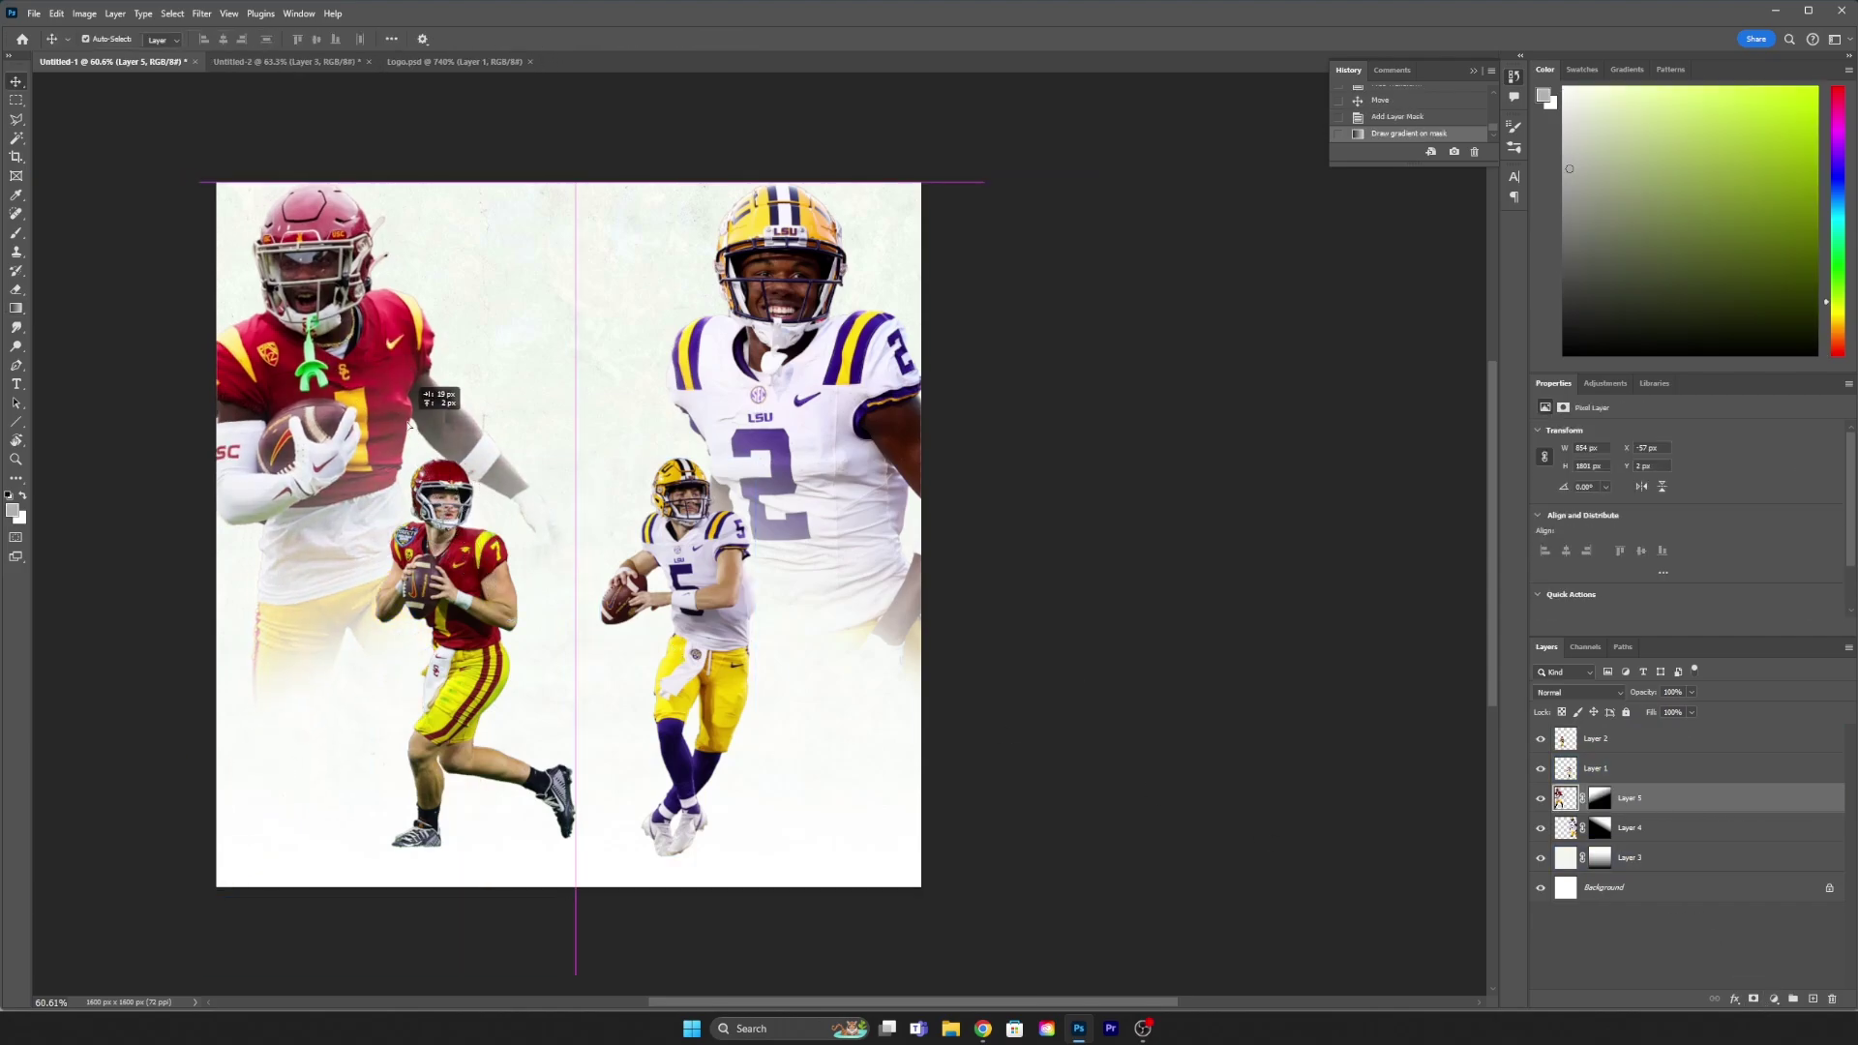
{"action": "left_click", "coordinate": [1599, 798]}
{"action": "key", "text": "g"}
{"action": "left_click_drag", "start_coordinate": [384, 336], "coordinate": [466, 551]}
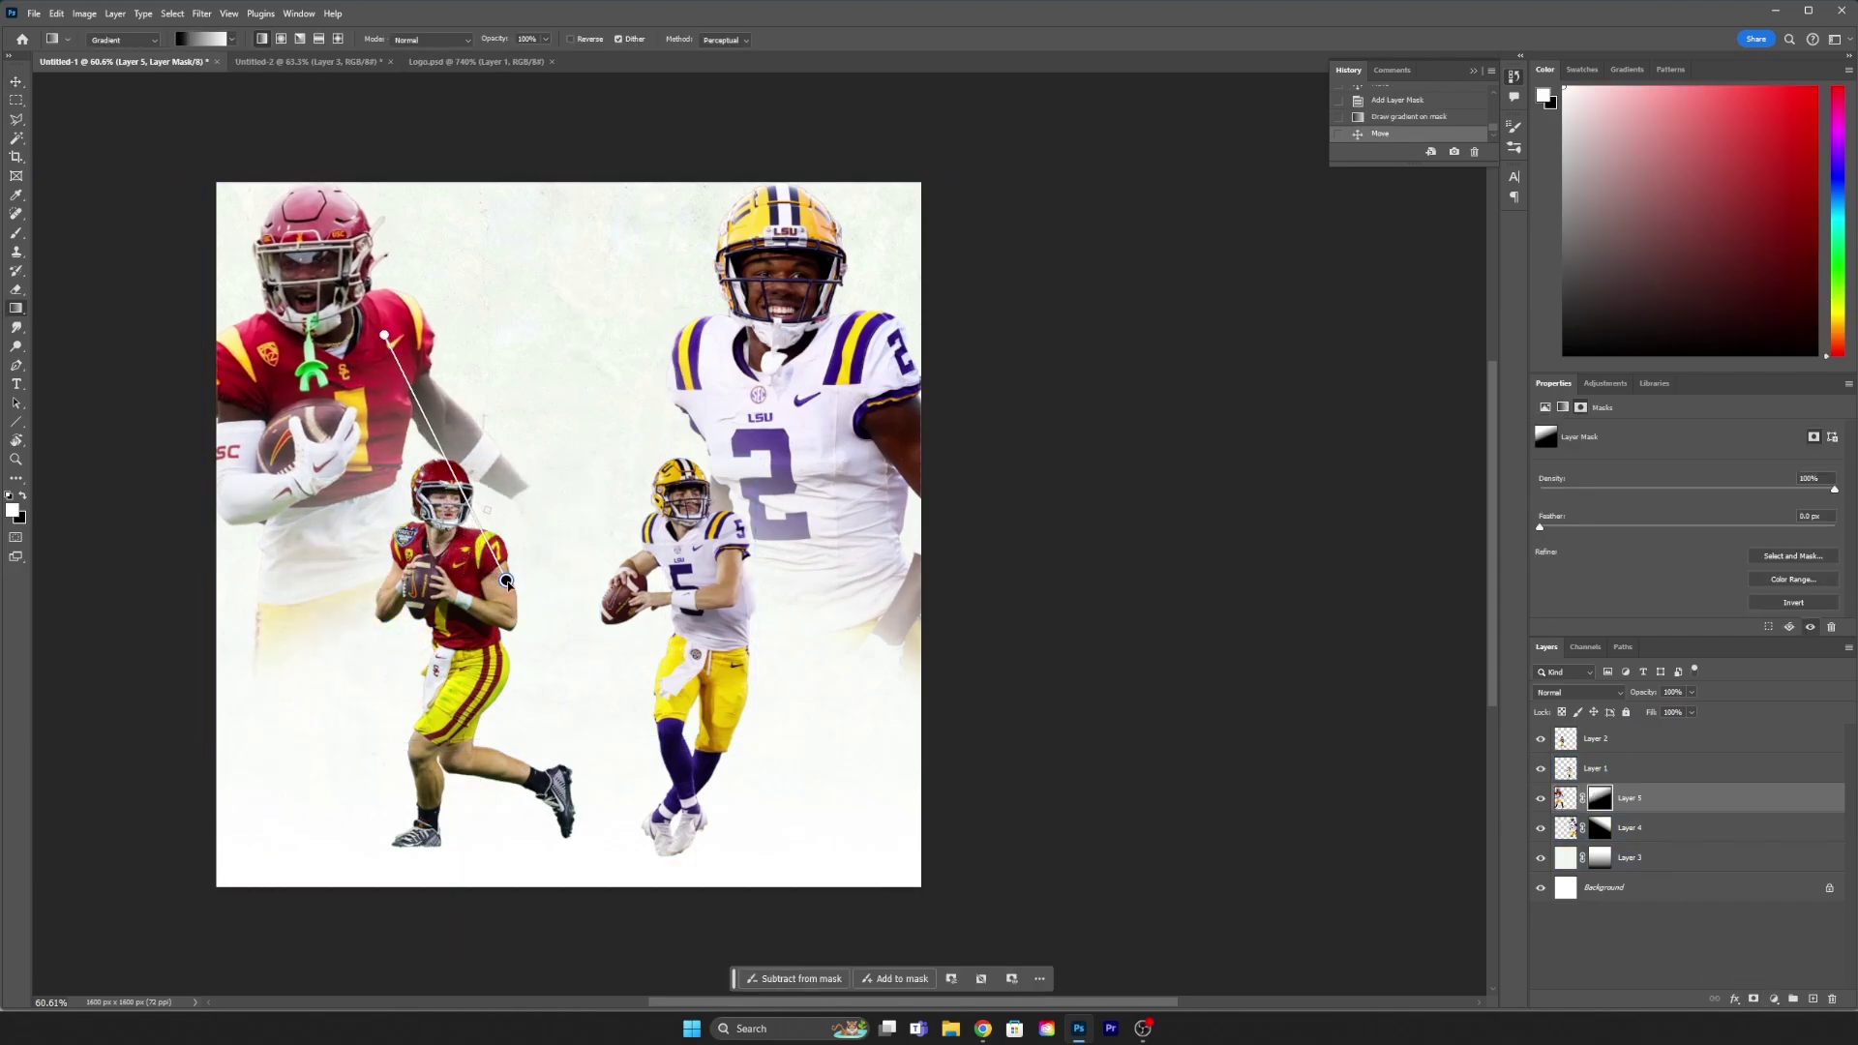
{"action": "key", "text": "v"}
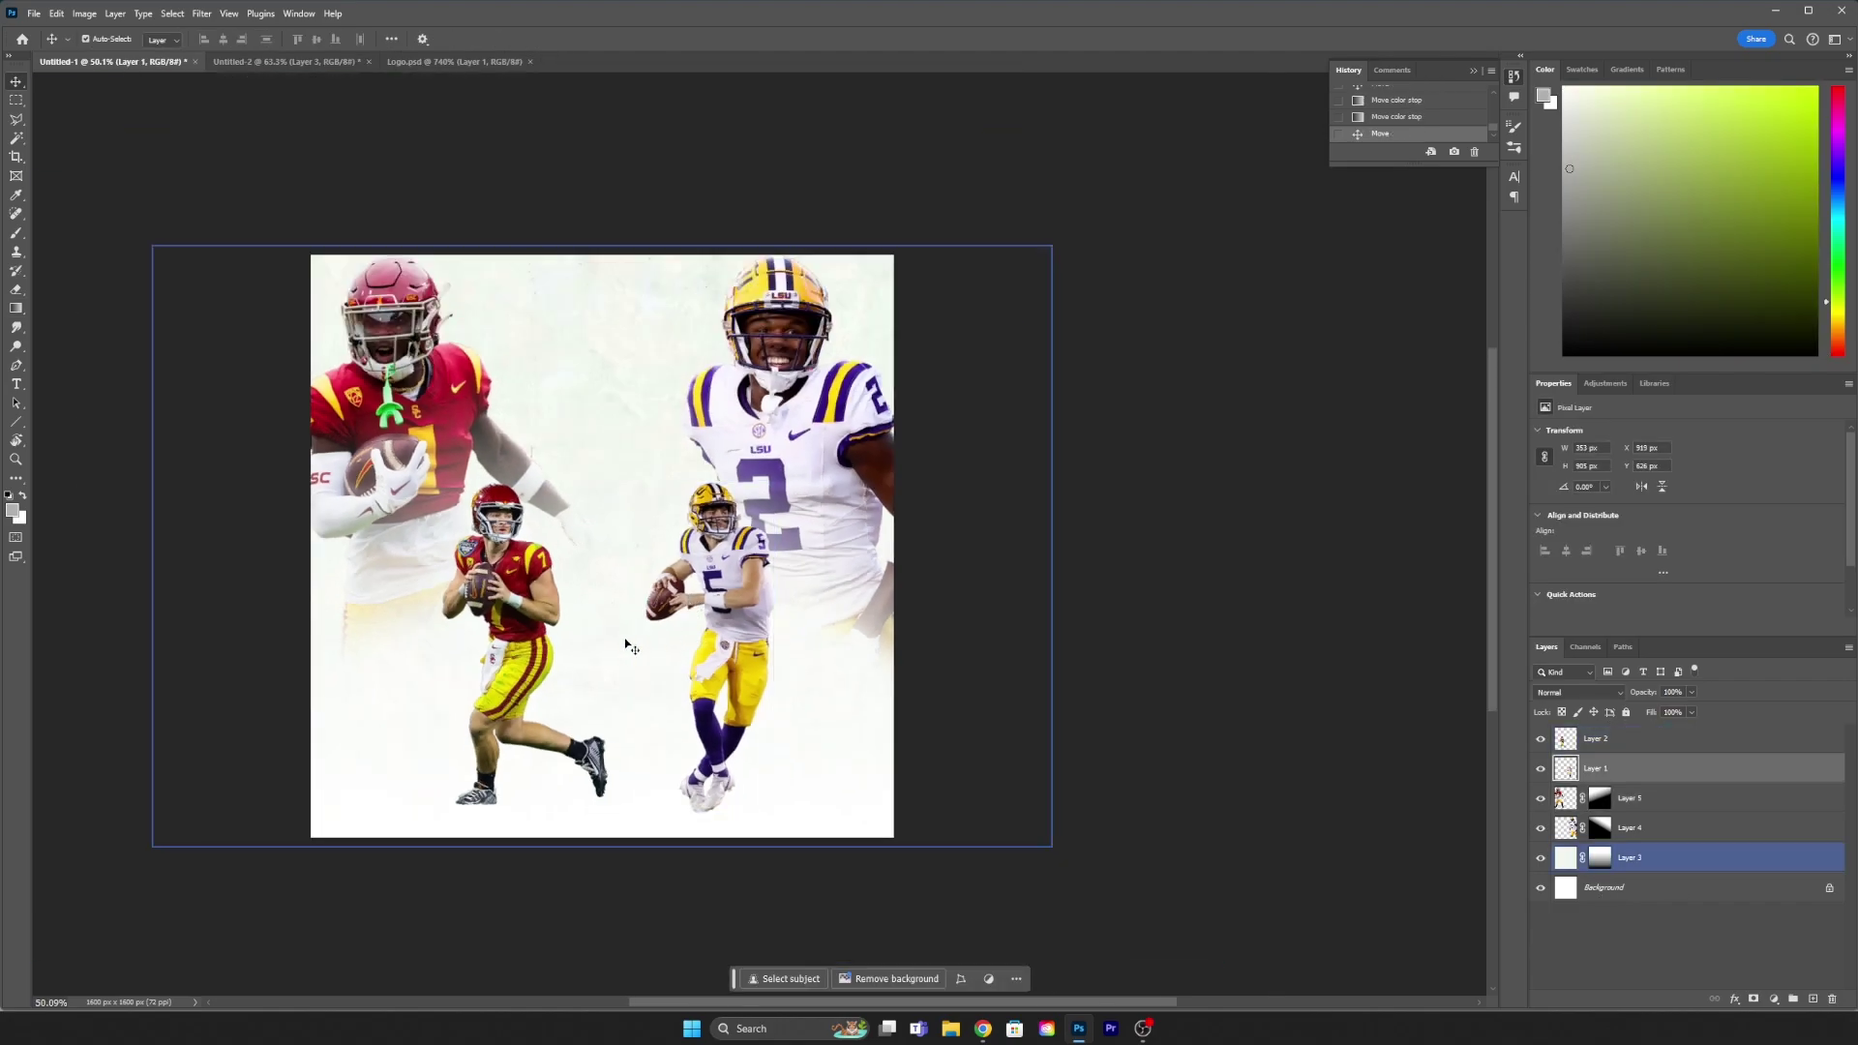
{"action": "left_click", "coordinate": [522, 624]}
Step: Nudge the USC quarterback, large LSU player and large USC receiver into final positions
{"action": "left_click_drag", "start_coordinate": [522, 624], "coordinate": [527, 629]}
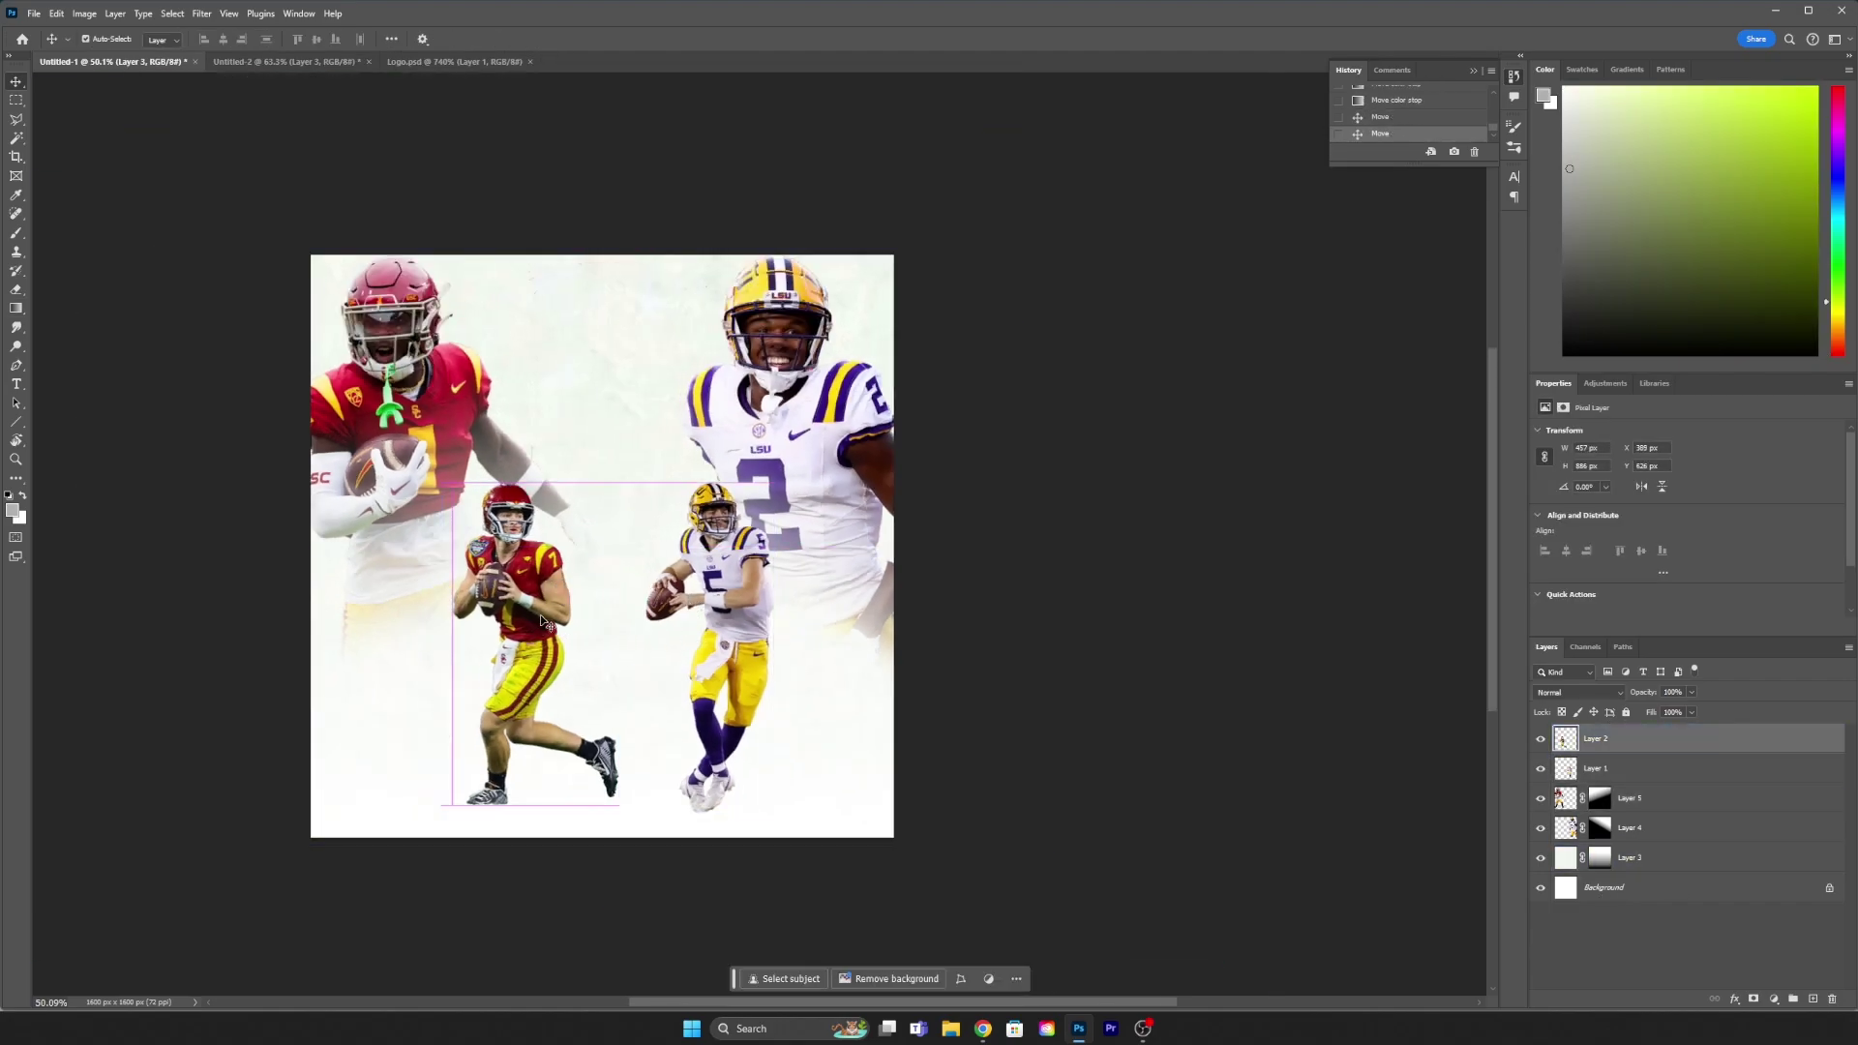
{"action": "key", "text": "ctrl+plus"}
{"action": "left_click_drag", "start_coordinate": [831, 368], "coordinate": [869, 399]}
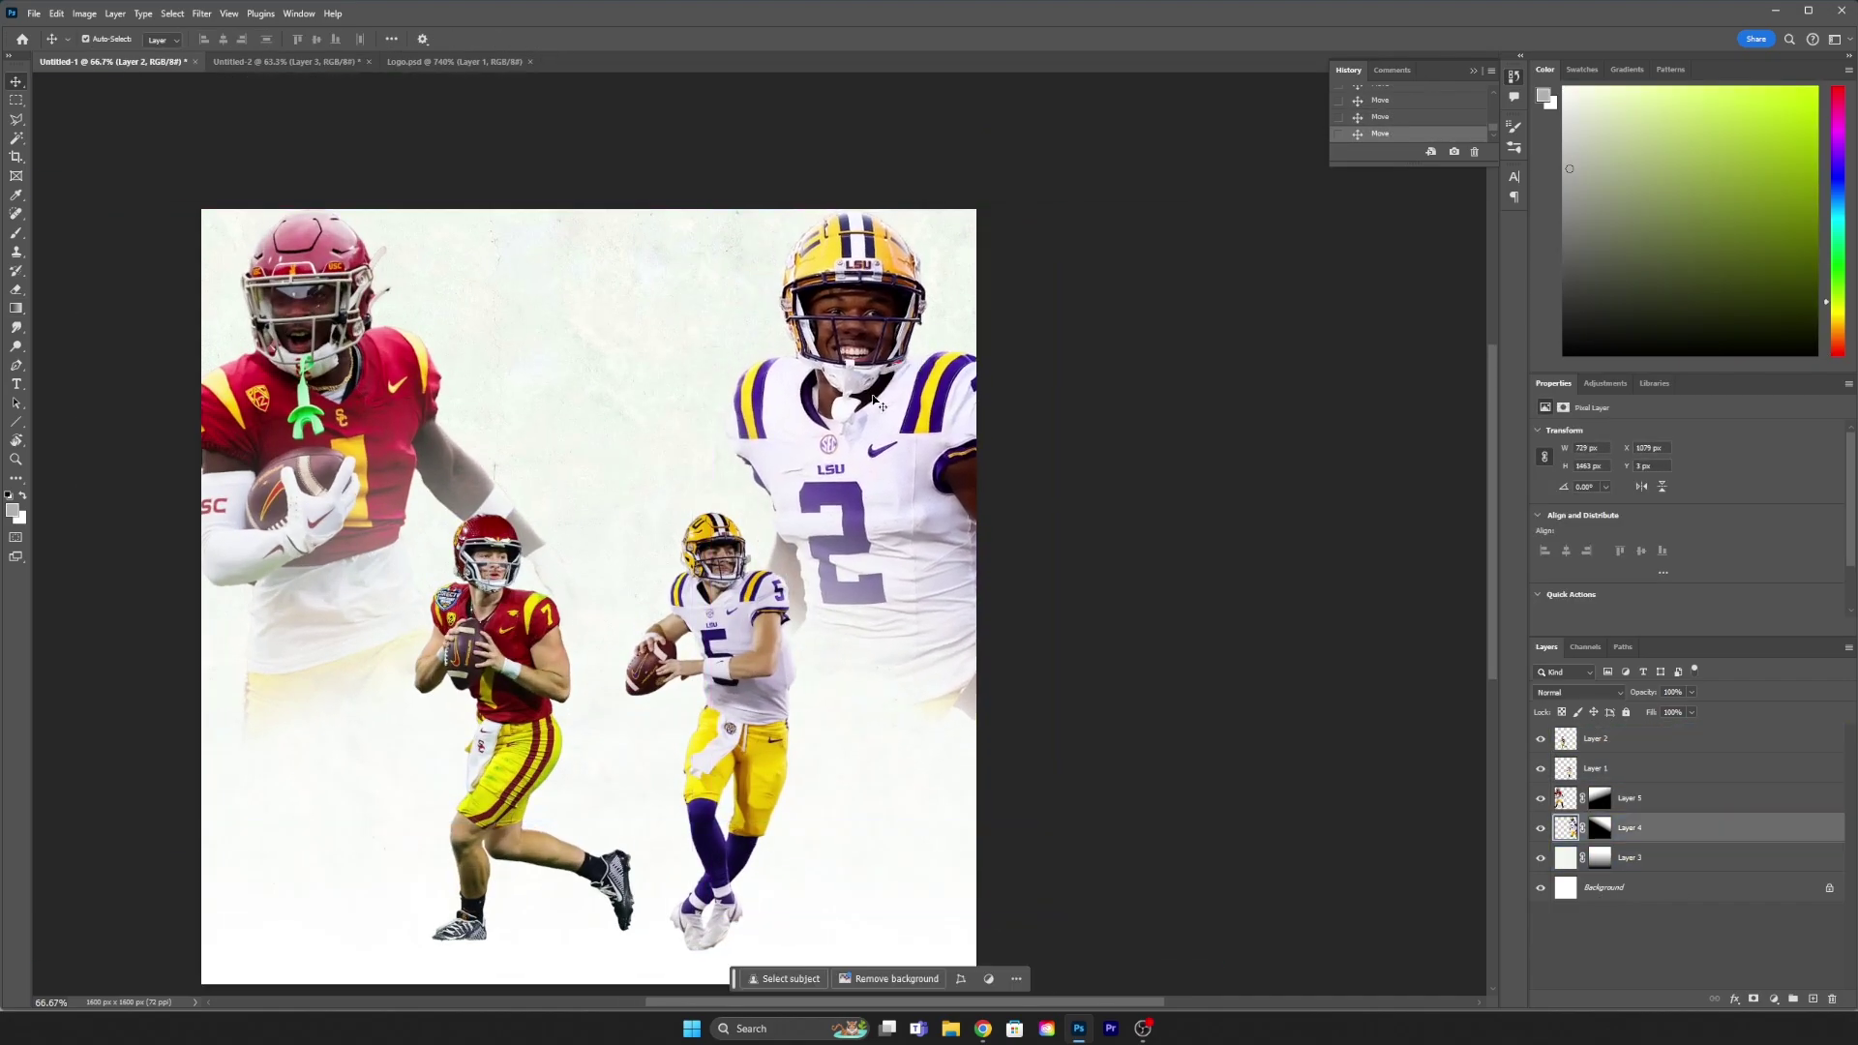
{"action": "left_click", "coordinate": [685, 433]}
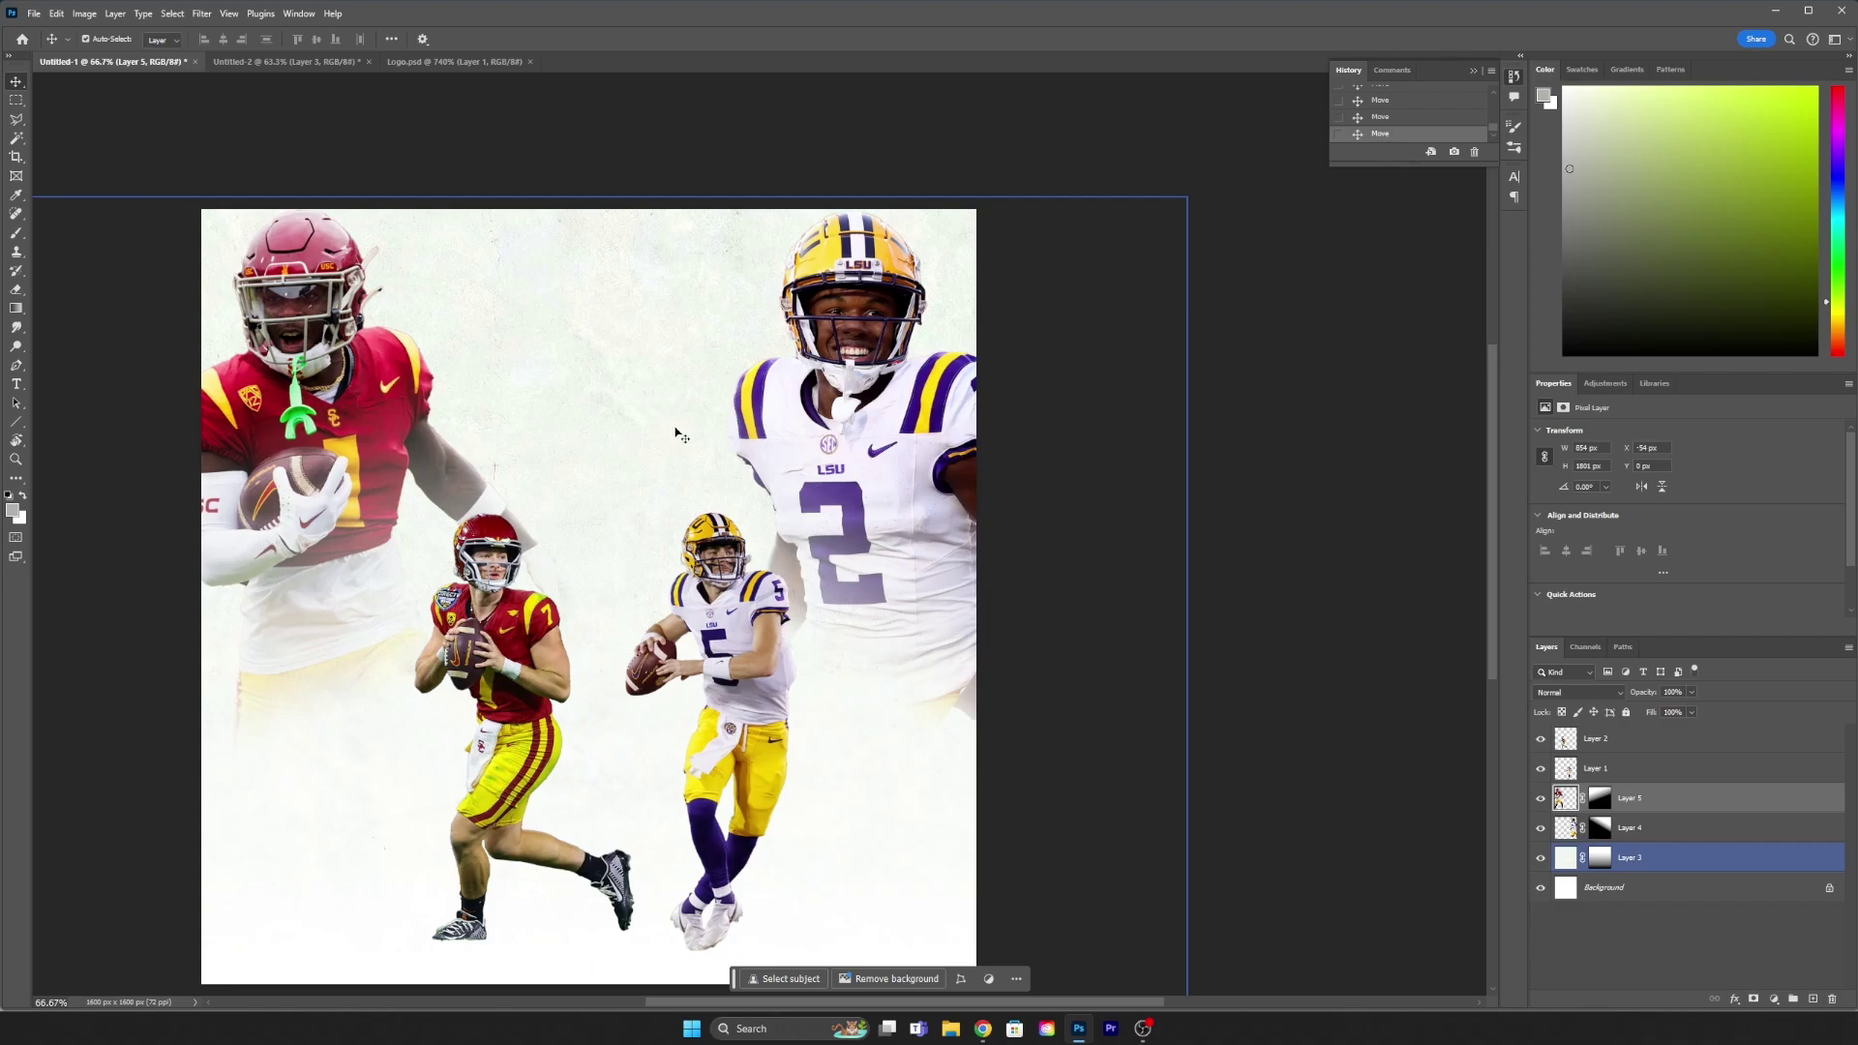
{"action": "scroll", "coordinate": [661, 332], "scroll_direction": "down", "scroll_amount": 1}
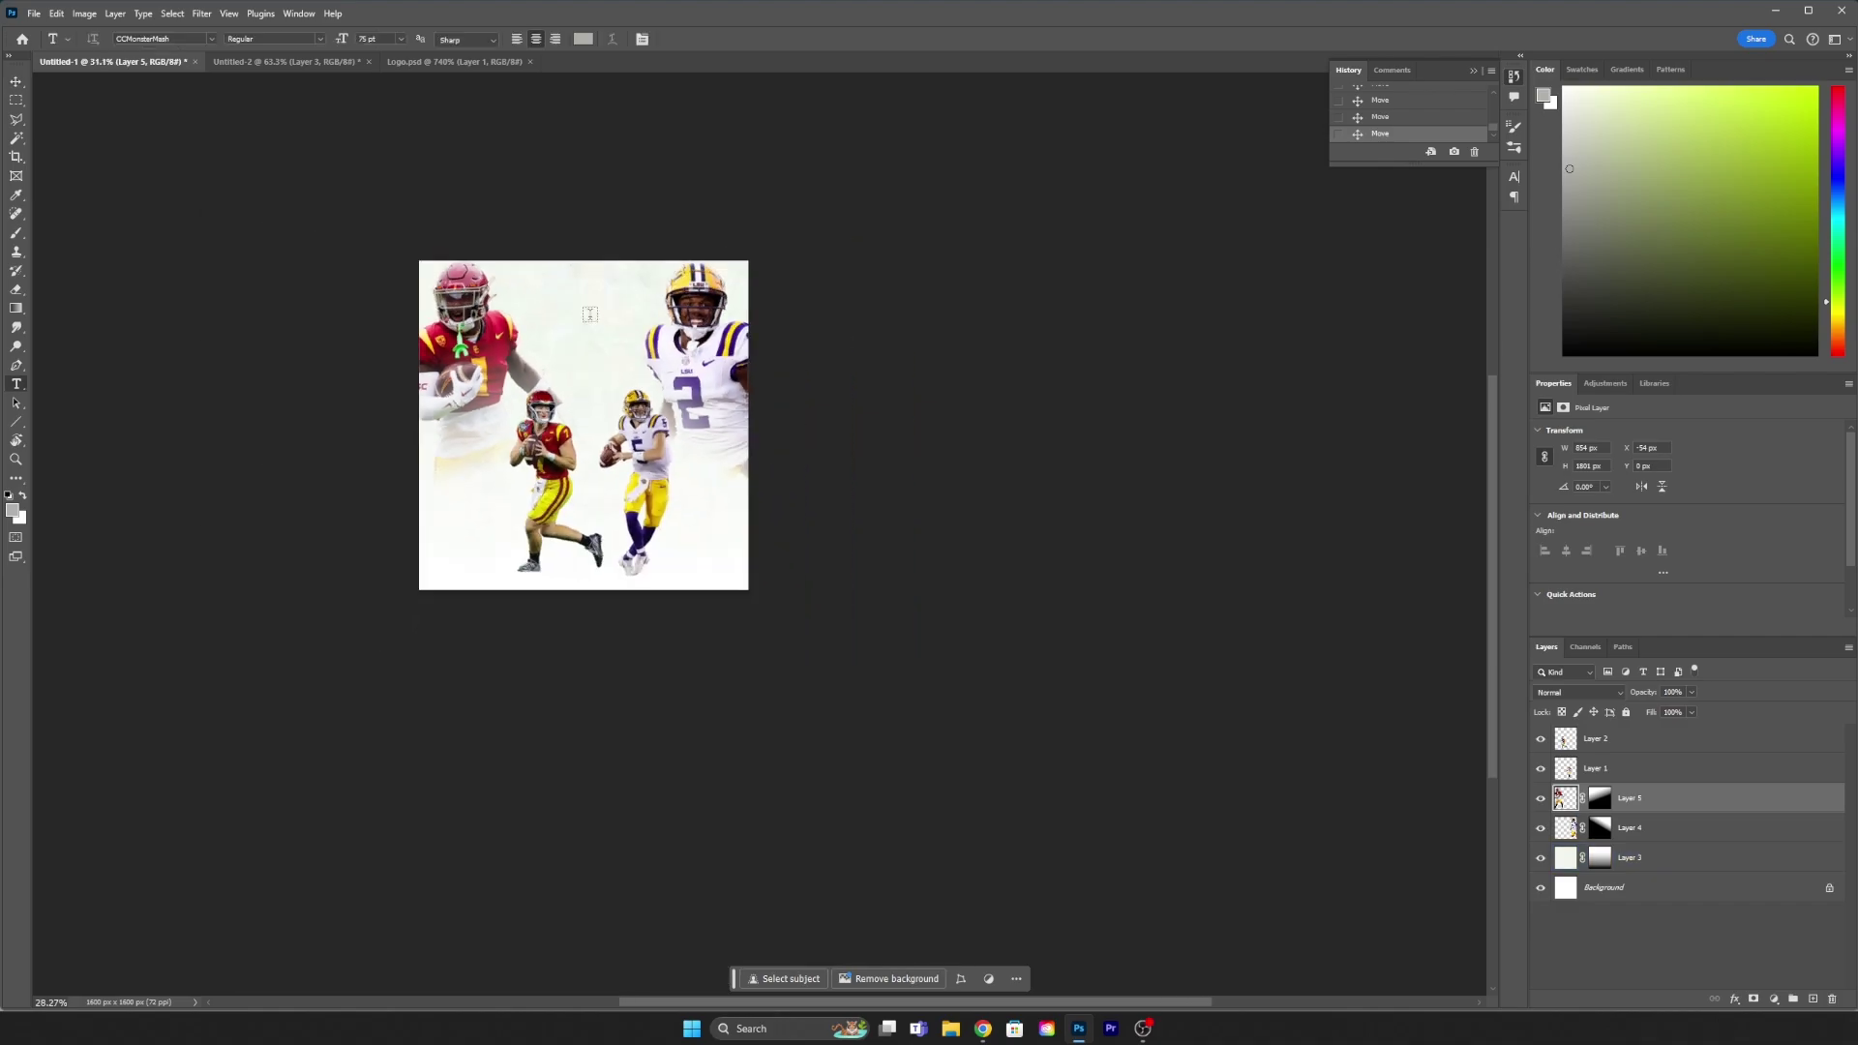
{"action": "left_click_drag", "start_coordinate": [371, 311], "coordinate": [371, 315]}
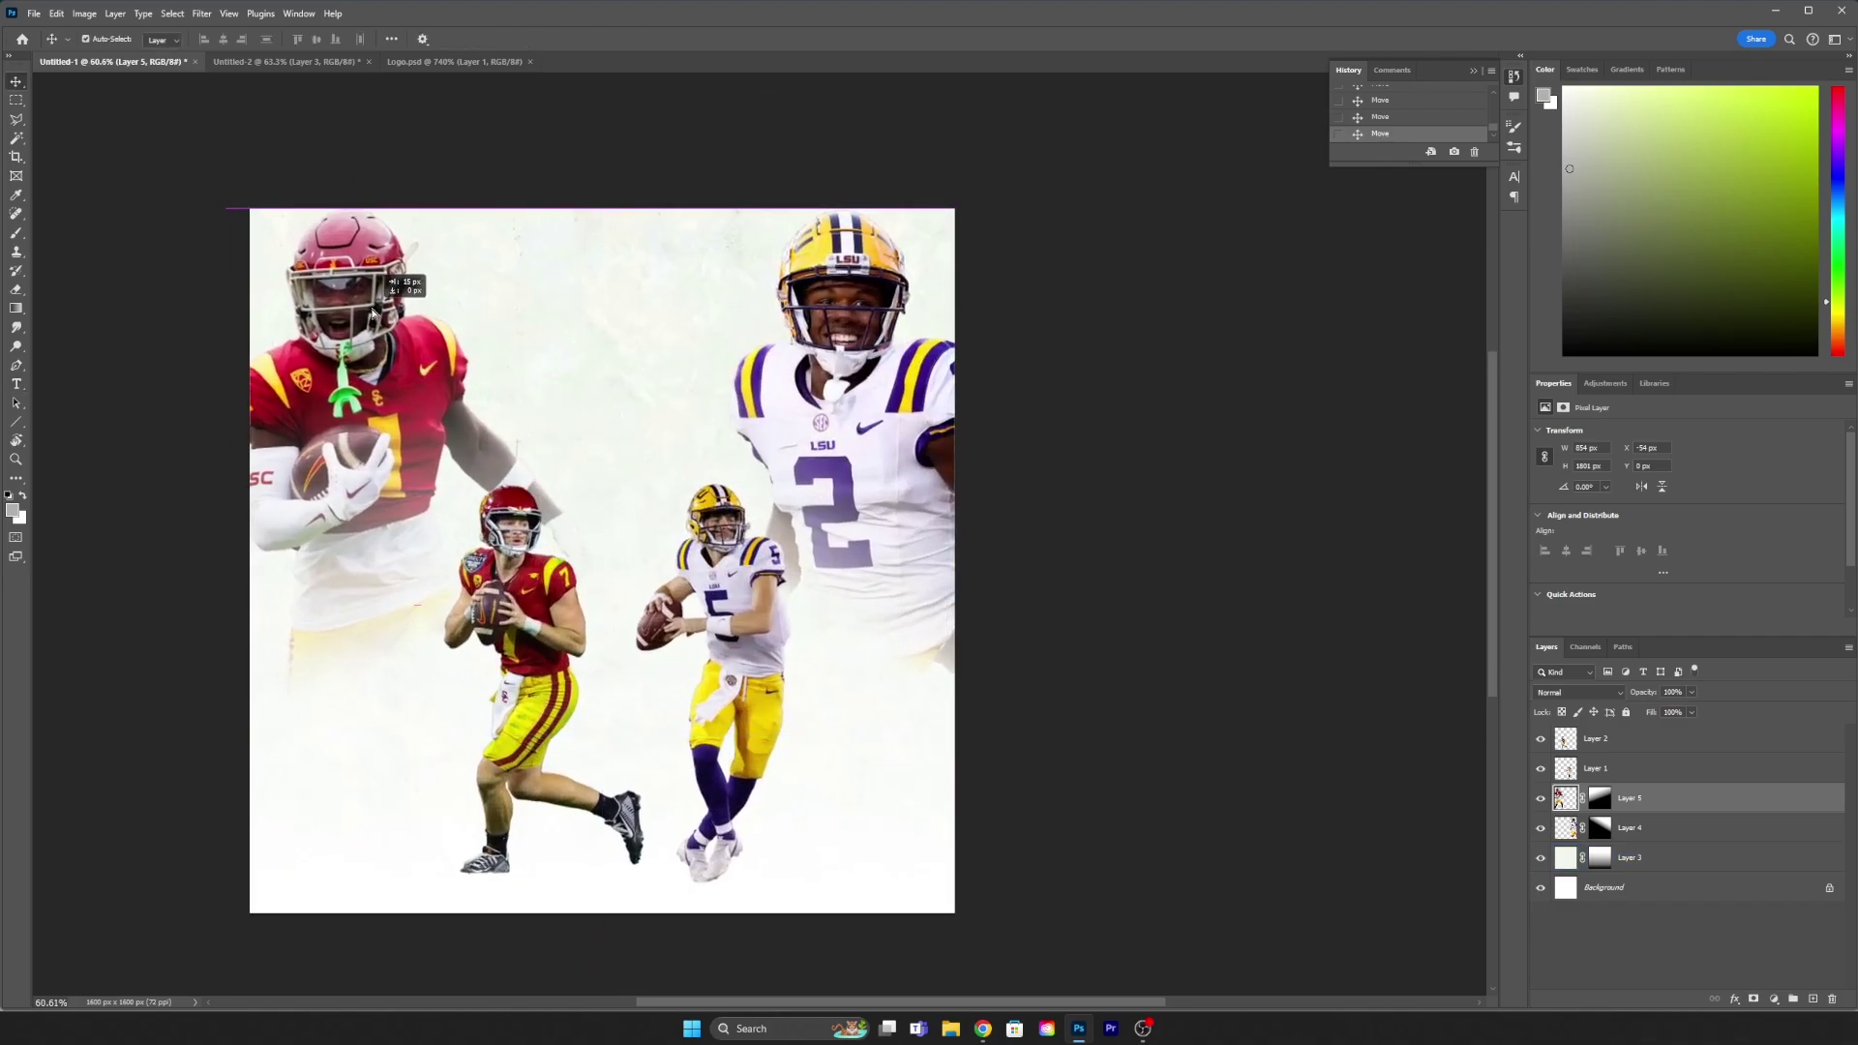
Step: Raise the texture layer above both large players and set its blend mode to Linear Burn
{"action": "left_click", "coordinate": [1630, 857]}
{"action": "left_click", "coordinate": [1577, 692]}
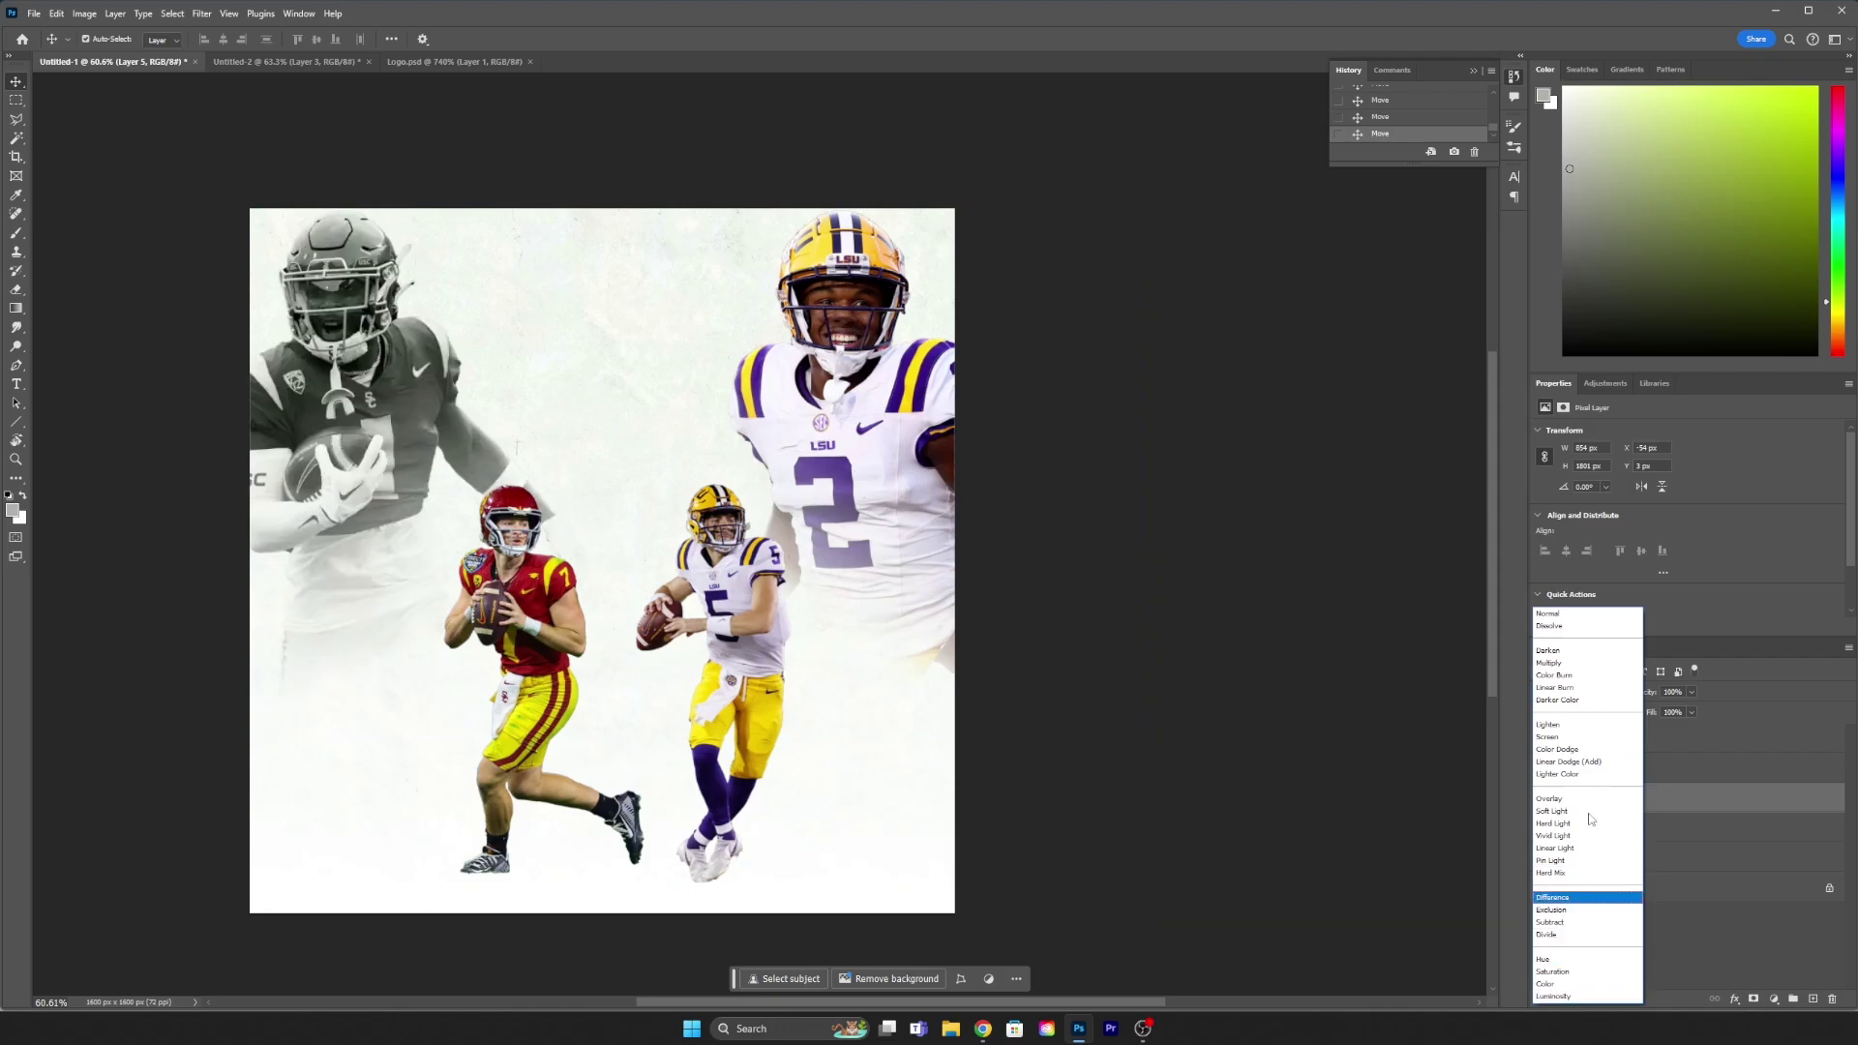
{"action": "key", "text": "Escape"}
{"action": "key", "text": "ctrl+bracketright"}
{"action": "key", "text": "ctrl+bracketright"}
{"action": "left_click", "coordinate": [1577, 692]}
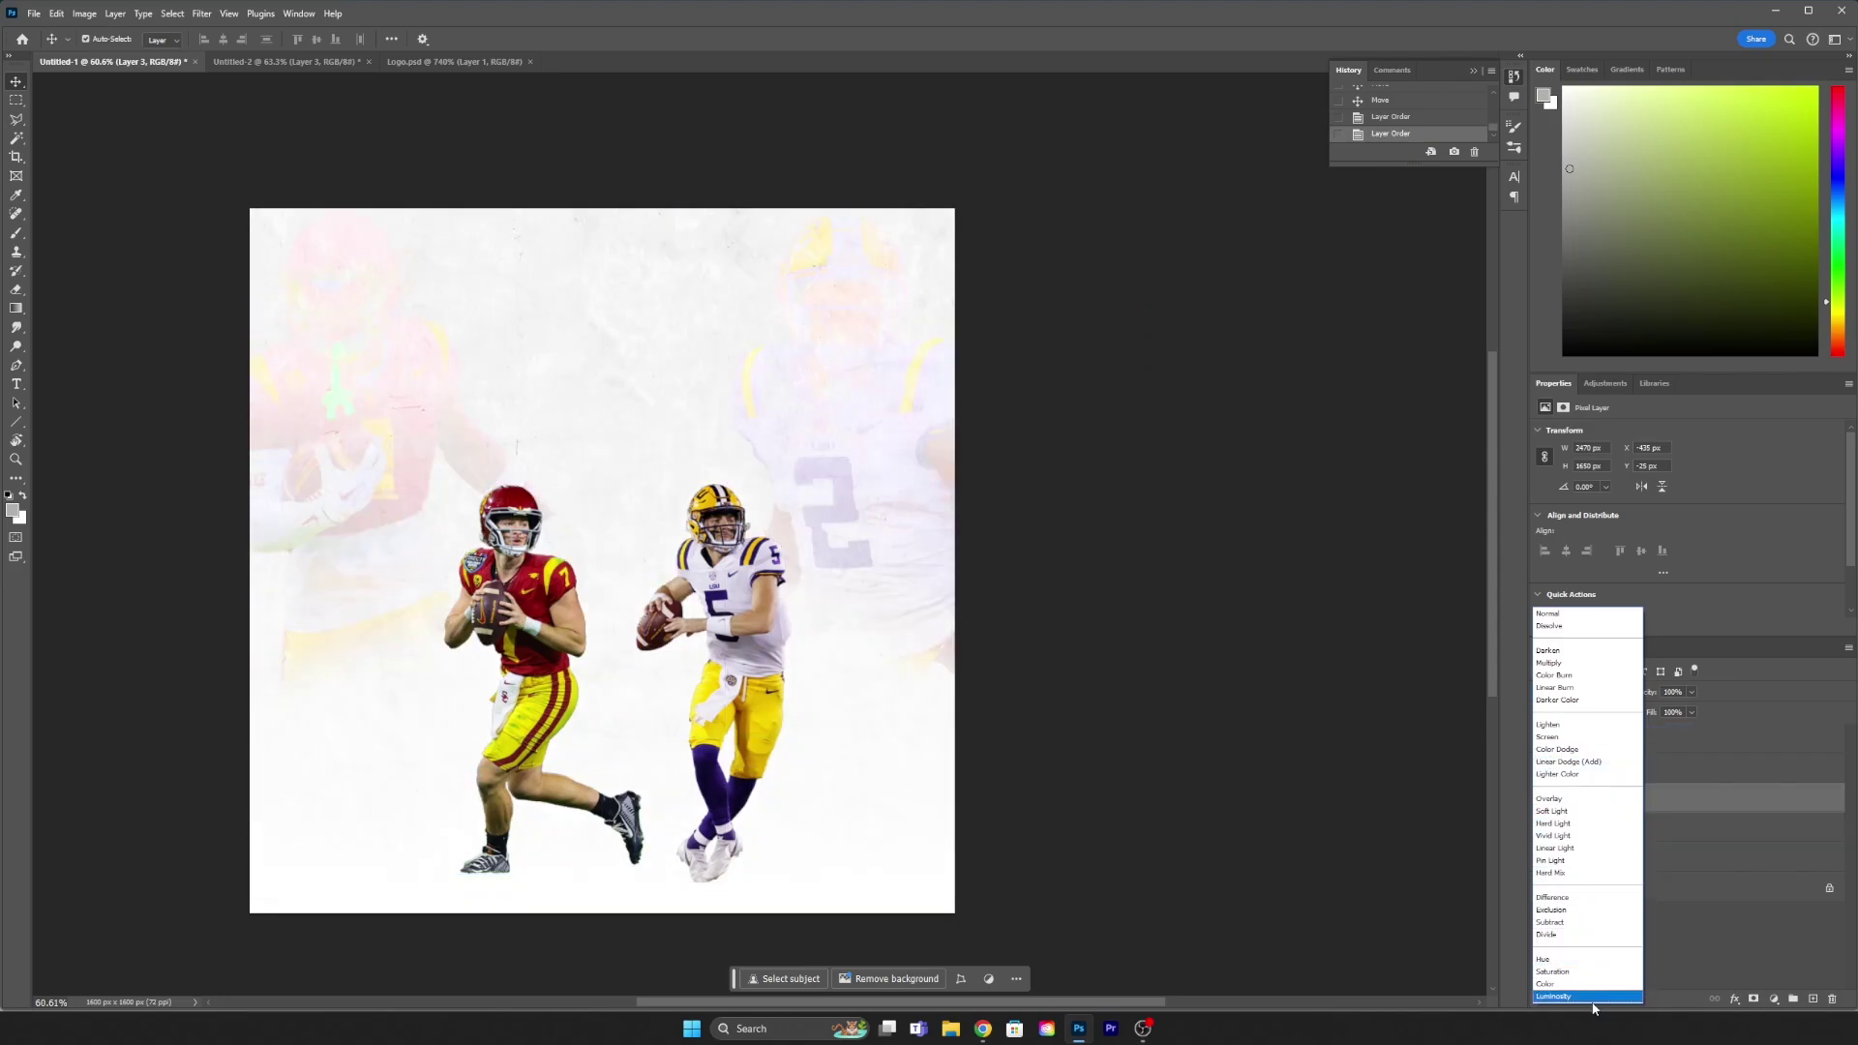
{"action": "left_click", "coordinate": [1591, 694]}
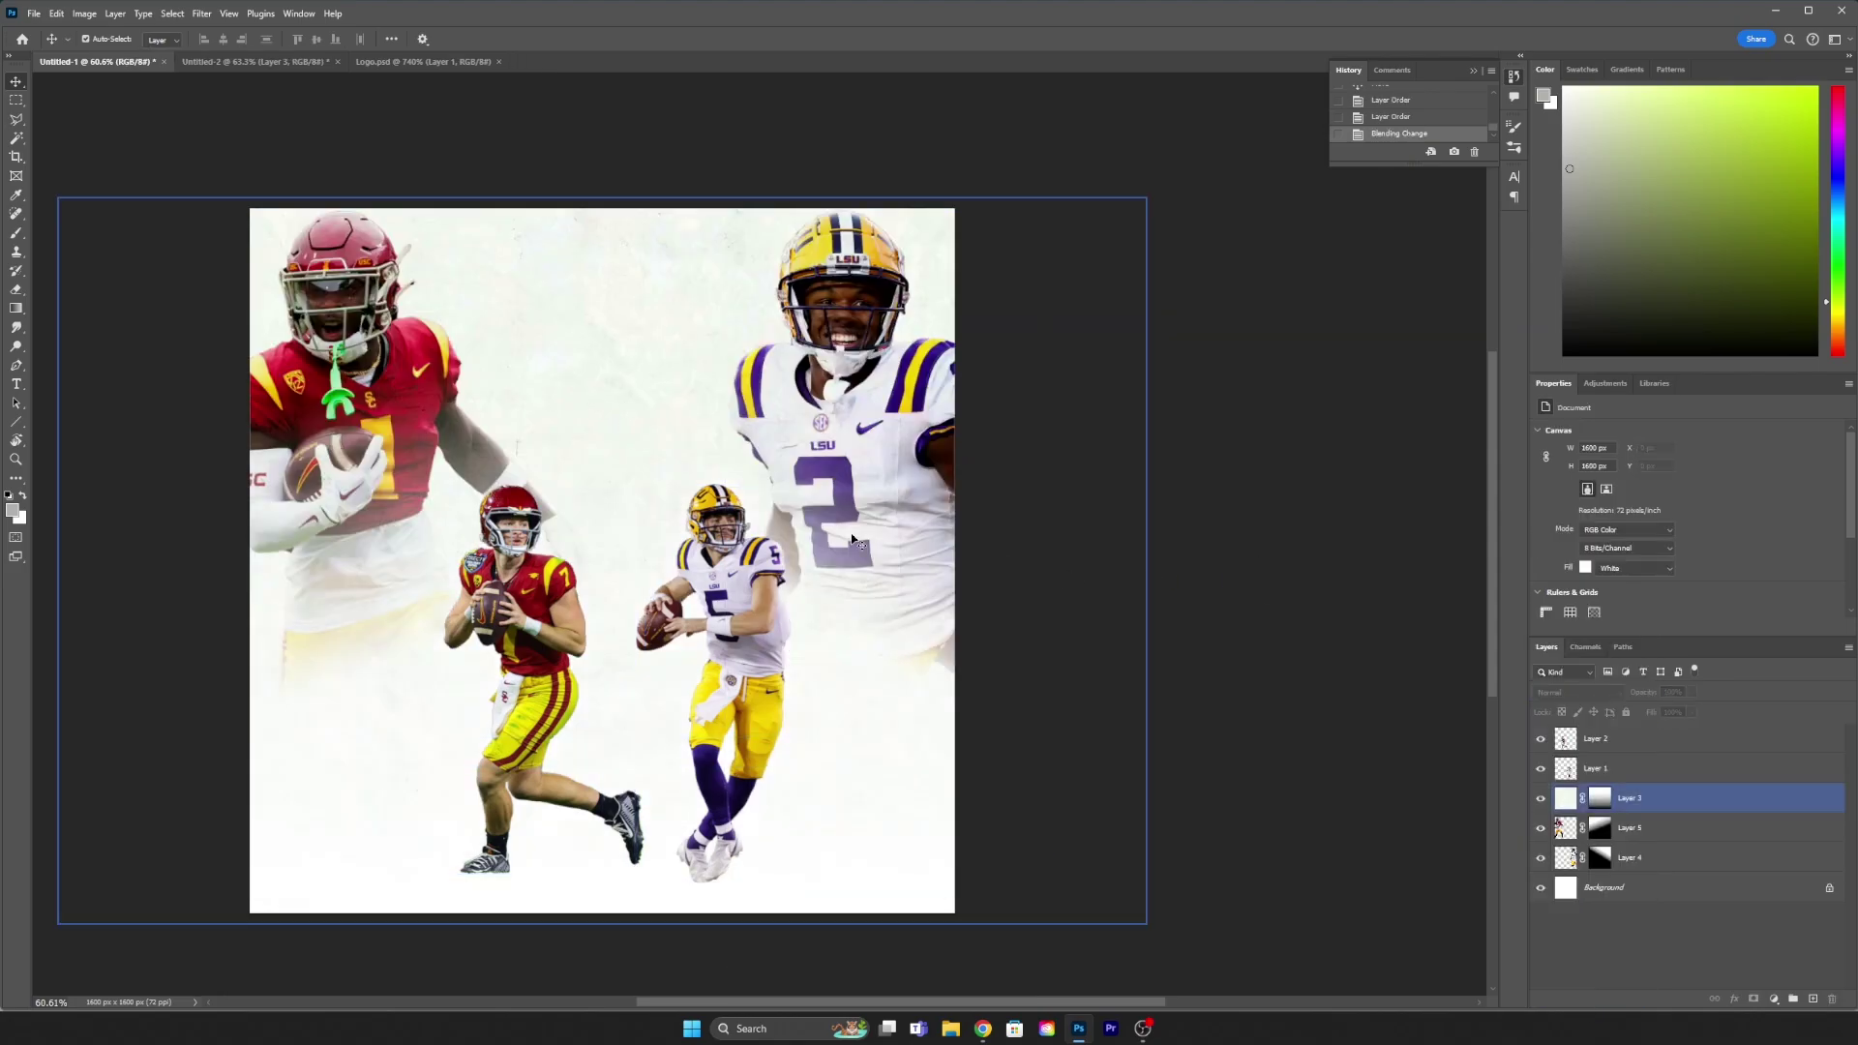
{"action": "scroll", "coordinate": [686, 441], "scroll_direction": "up", "scroll_amount": 2}
{"action": "scroll", "coordinate": [685, 441], "scroll_direction": "up", "scroll_amount": 1}
{"action": "scroll", "coordinate": [685, 440], "scroll_direction": "up", "scroll_amount": 1}
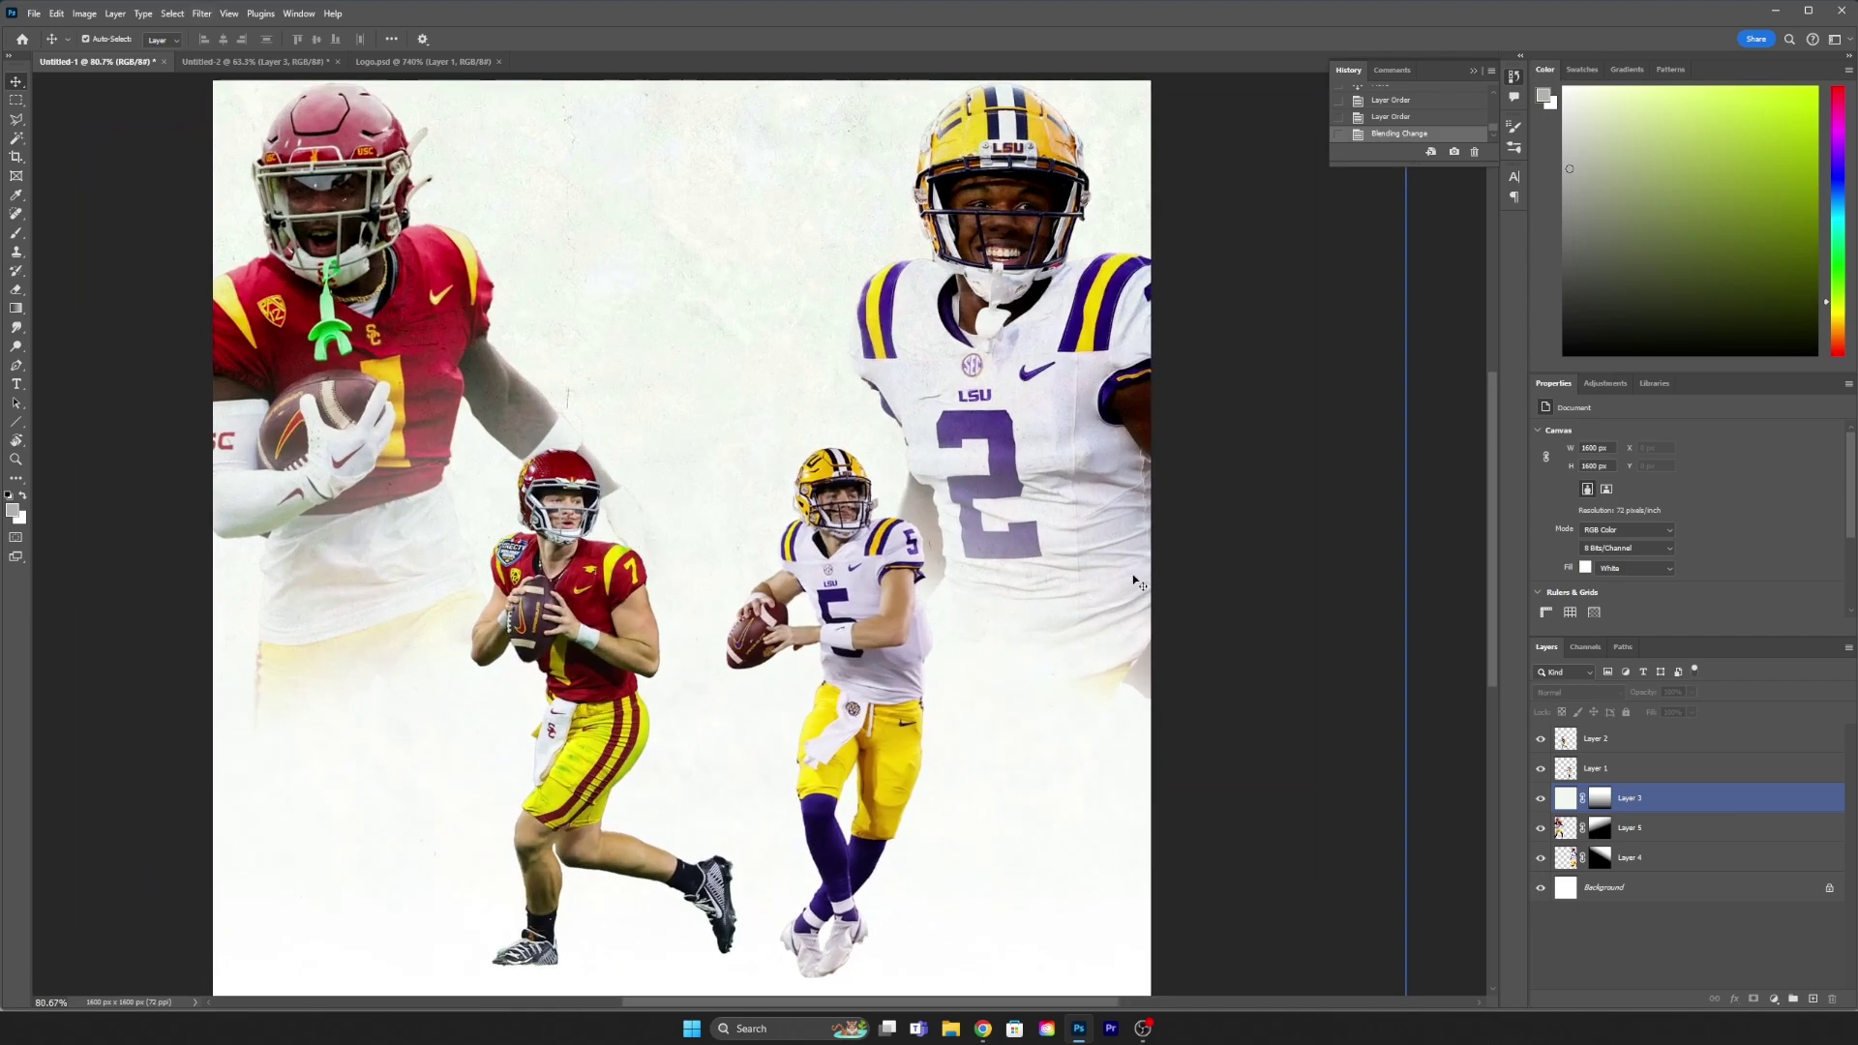
{"action": "key", "text": "ctrl+Tab"}
{"action": "key", "text": "ctrl+Tab"}
Step: Drag the LSU logo into the graphic, then shrink it and move it lower
{"action": "left_click_drag", "start_coordinate": [891, 643], "coordinate": [894, 246]}
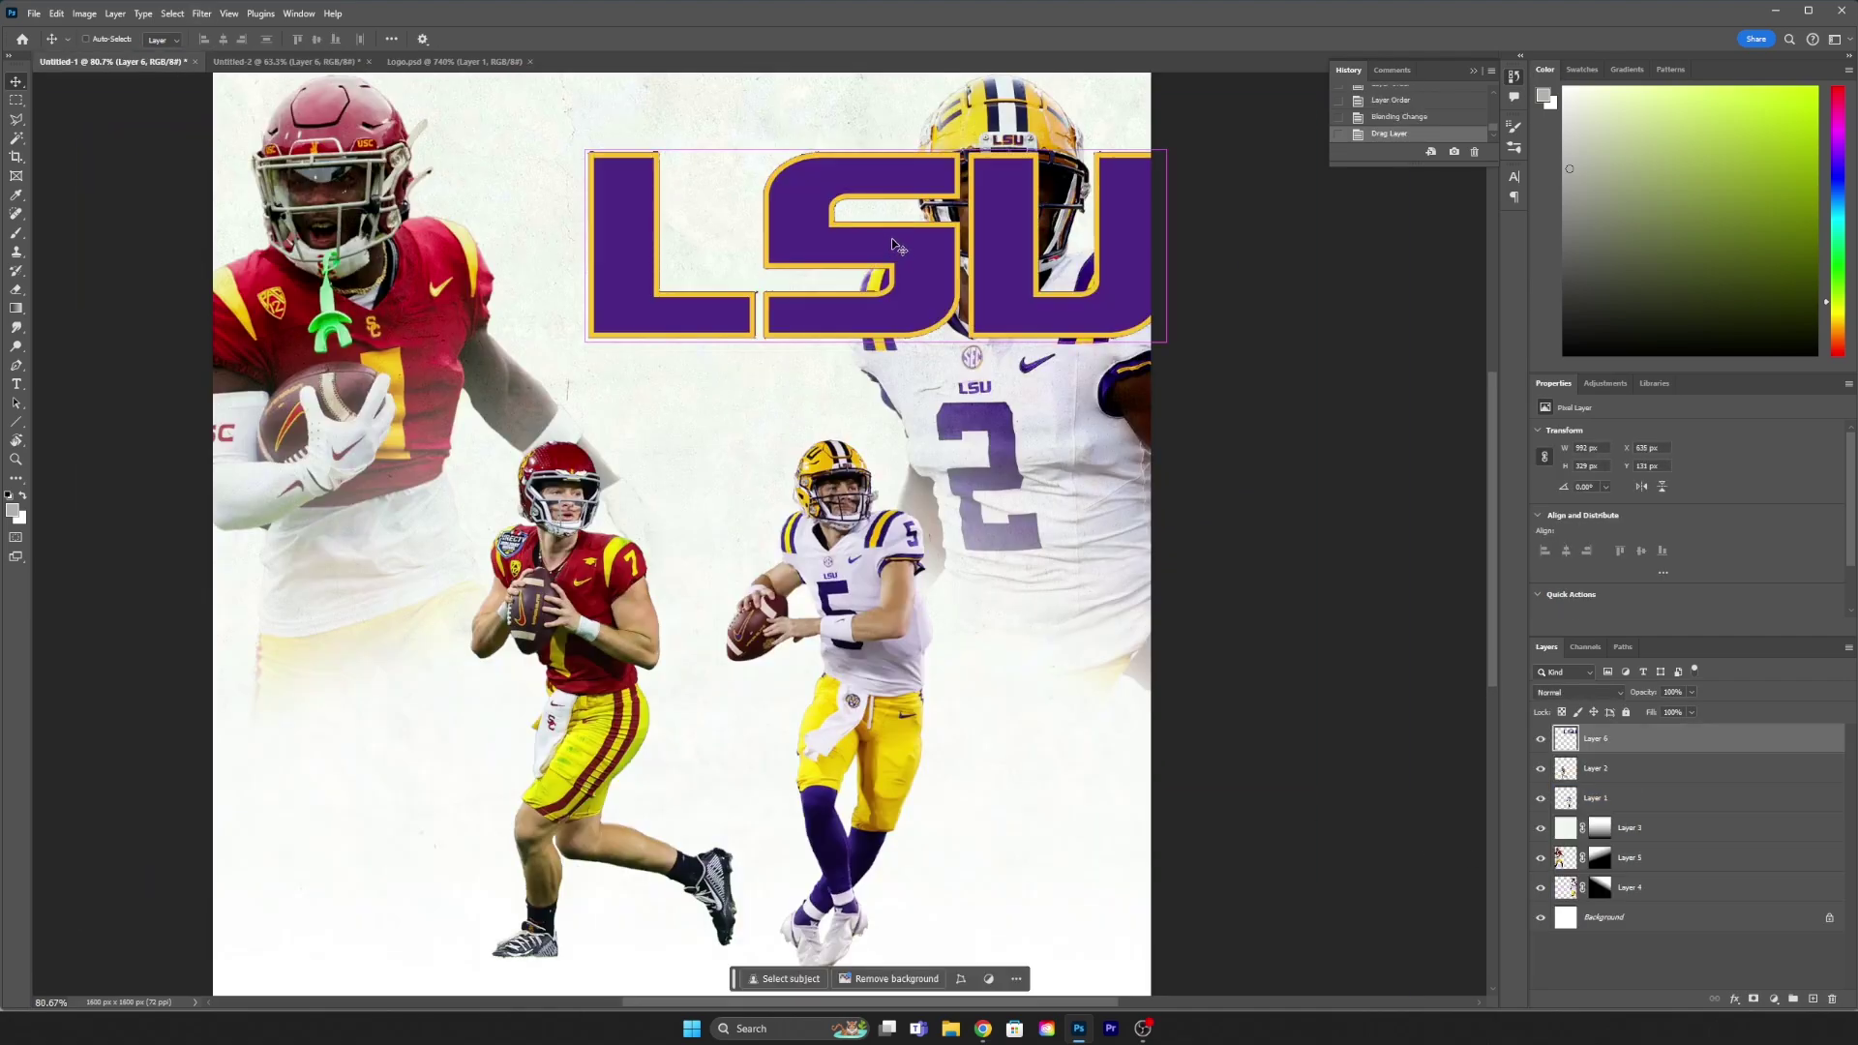
{"action": "key", "text": "ctrl+t"}
{"action": "mouse_move", "coordinate": [1167, 150]}
{"action": "left_mouse_down"}
{"action": "mouse_move", "coordinate": [800, 290]}
{"action": "mouse_move", "coordinate": [864, 406]}
{"action": "left_mouse_up"}
{"action": "scroll", "coordinate": [880, 432], "scroll_direction": "down", "scroll_amount": 3}
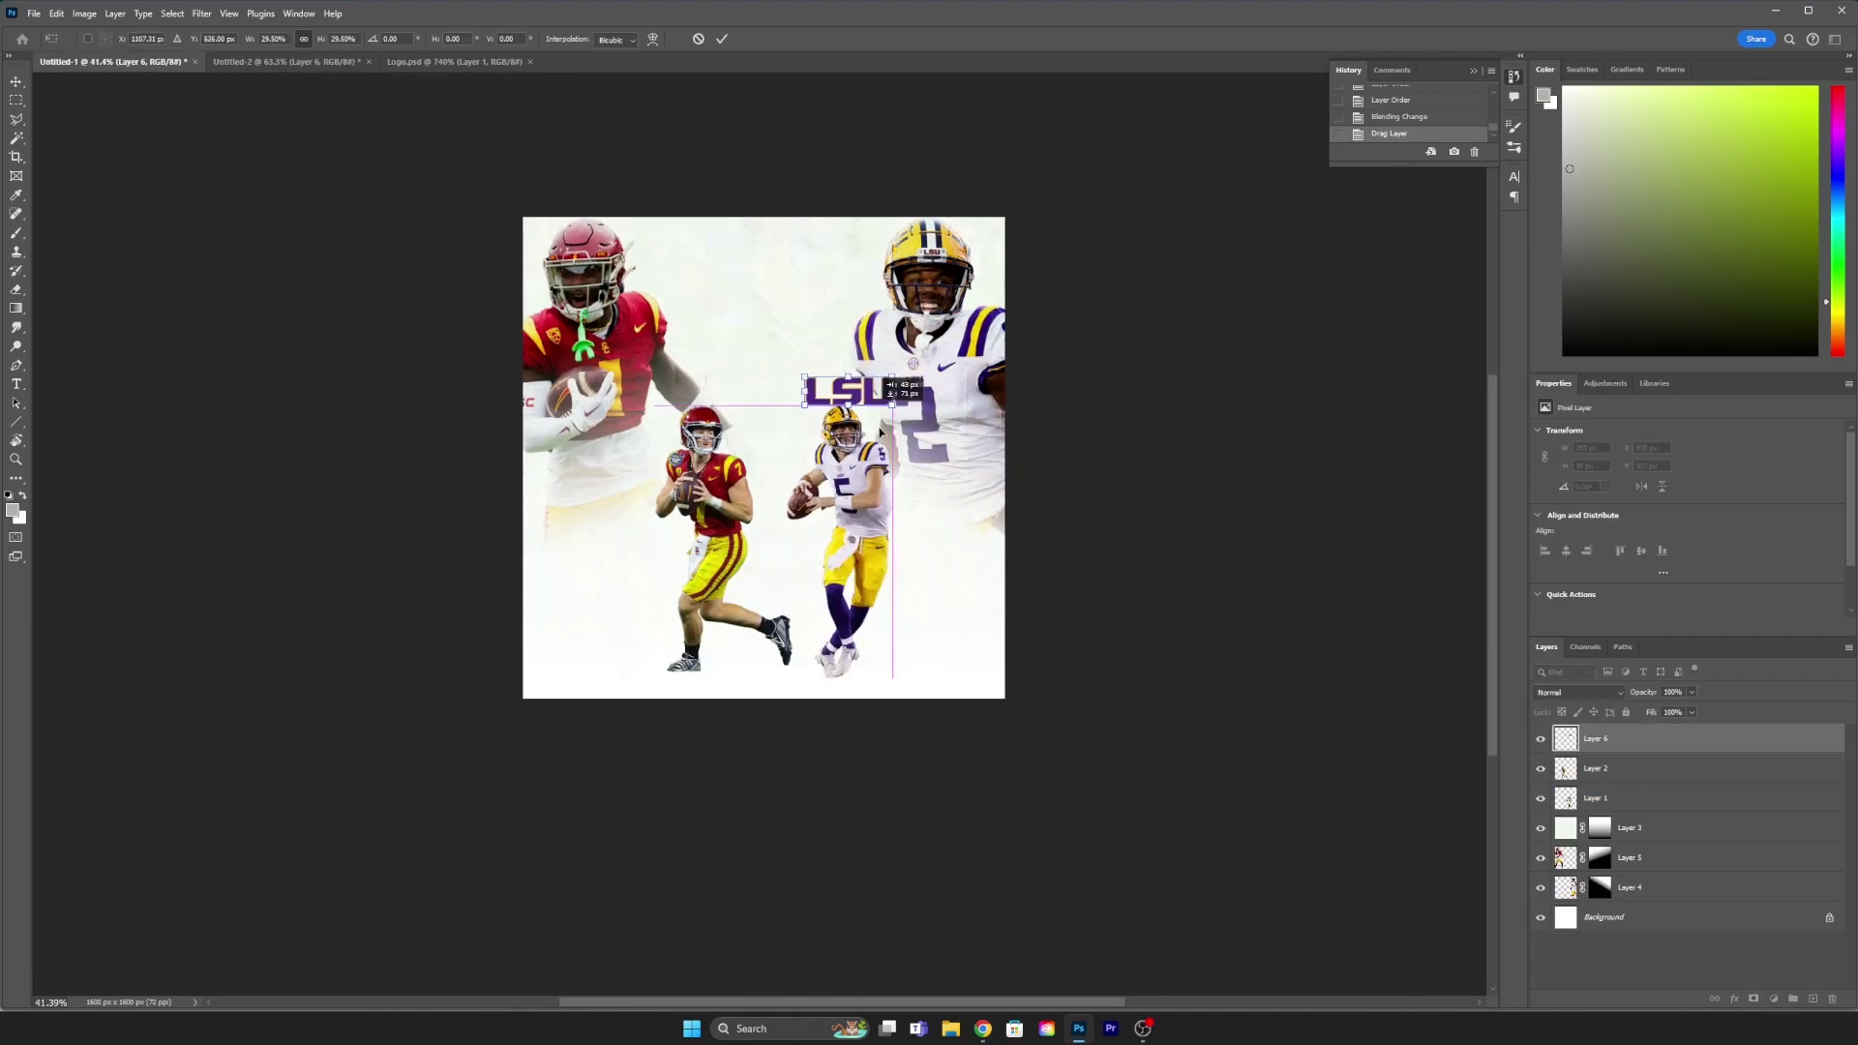
{"action": "key", "text": "Return"}
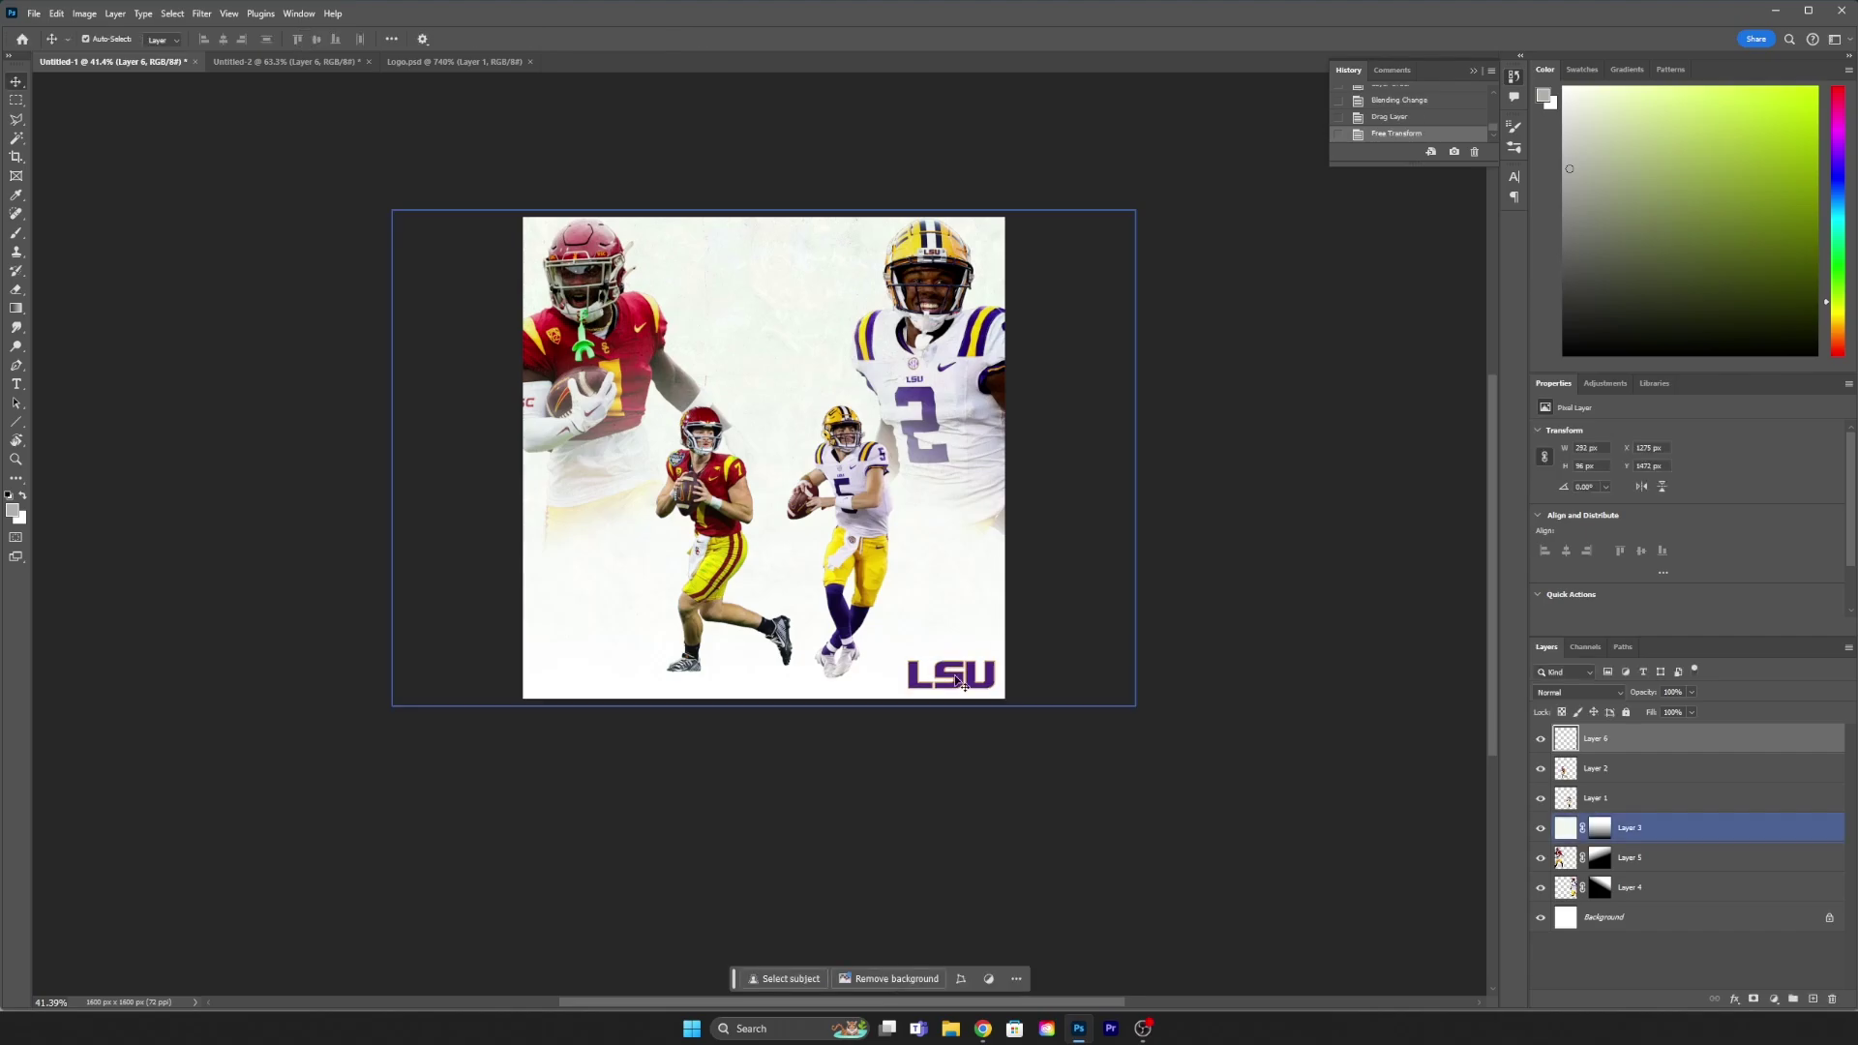
Step: Bring the USC logo over from its document and shrink it into the bottom-left corner
{"action": "key", "text": "ctrl+Tab"}
{"action": "left_click_drag", "start_coordinate": [619, 474], "coordinate": [593, 627]}
{"action": "key", "text": "ctrl+t"}
{"action": "left_click_drag", "start_coordinate": [756, 353], "coordinate": [461, 751]}
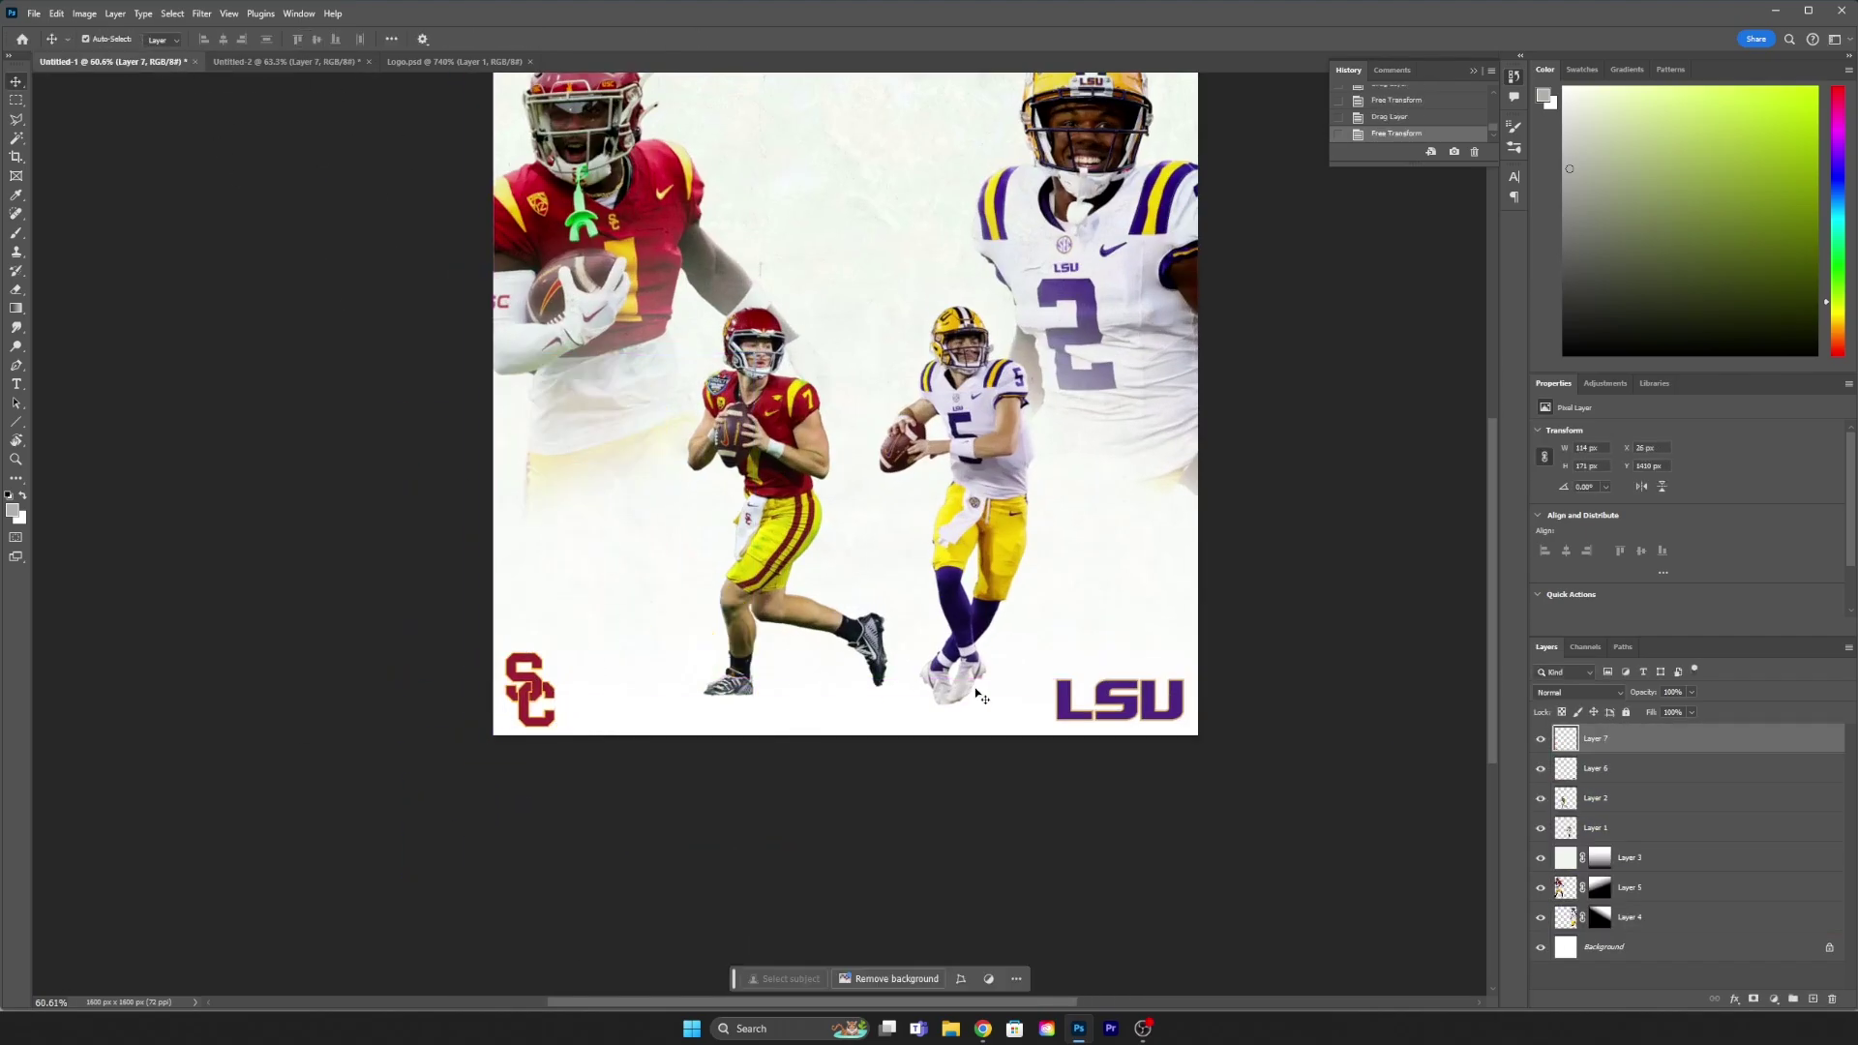
Step: Reselect the LSU logo layer and fine-tune its size
{"action": "left_click", "coordinate": [1059, 695]}
{"action": "key", "text": "ctrl+t"}
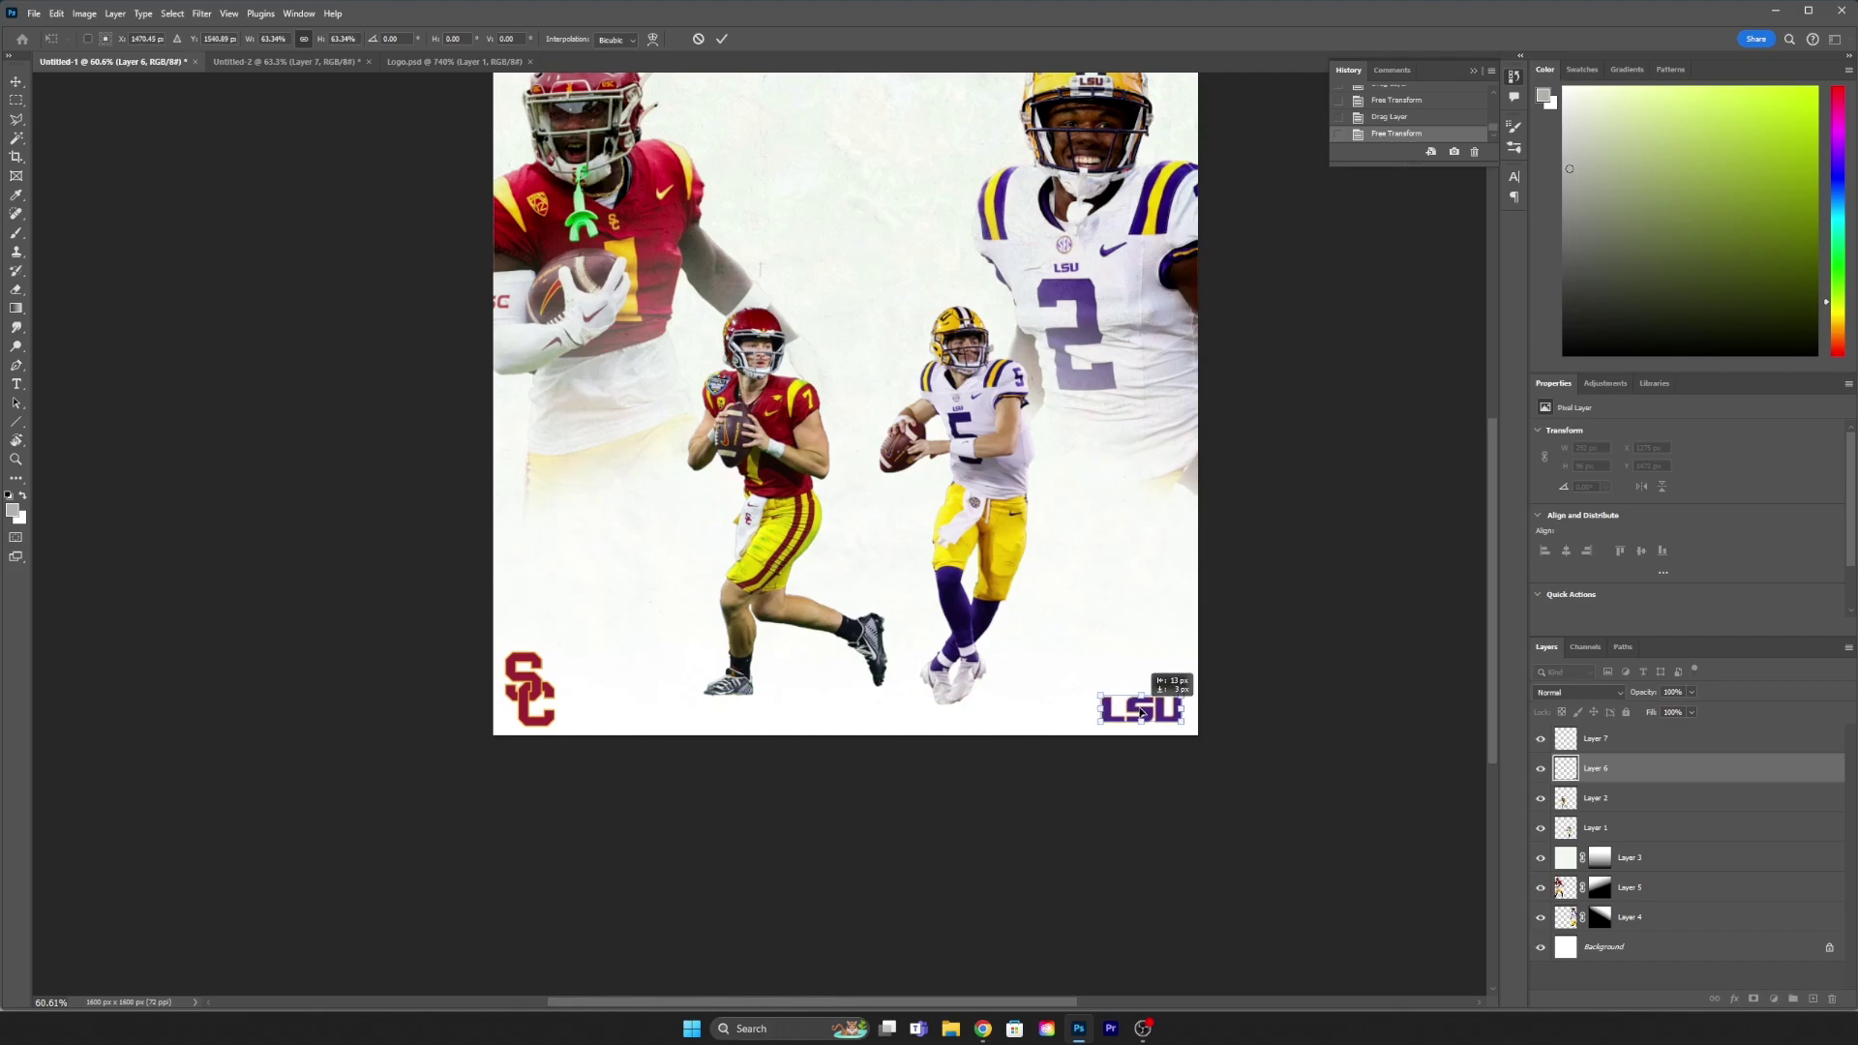
{"action": "key", "text": "Return"}
{"action": "scroll", "coordinate": [840, 520], "scroll_direction": "up", "scroll_amount": 2}
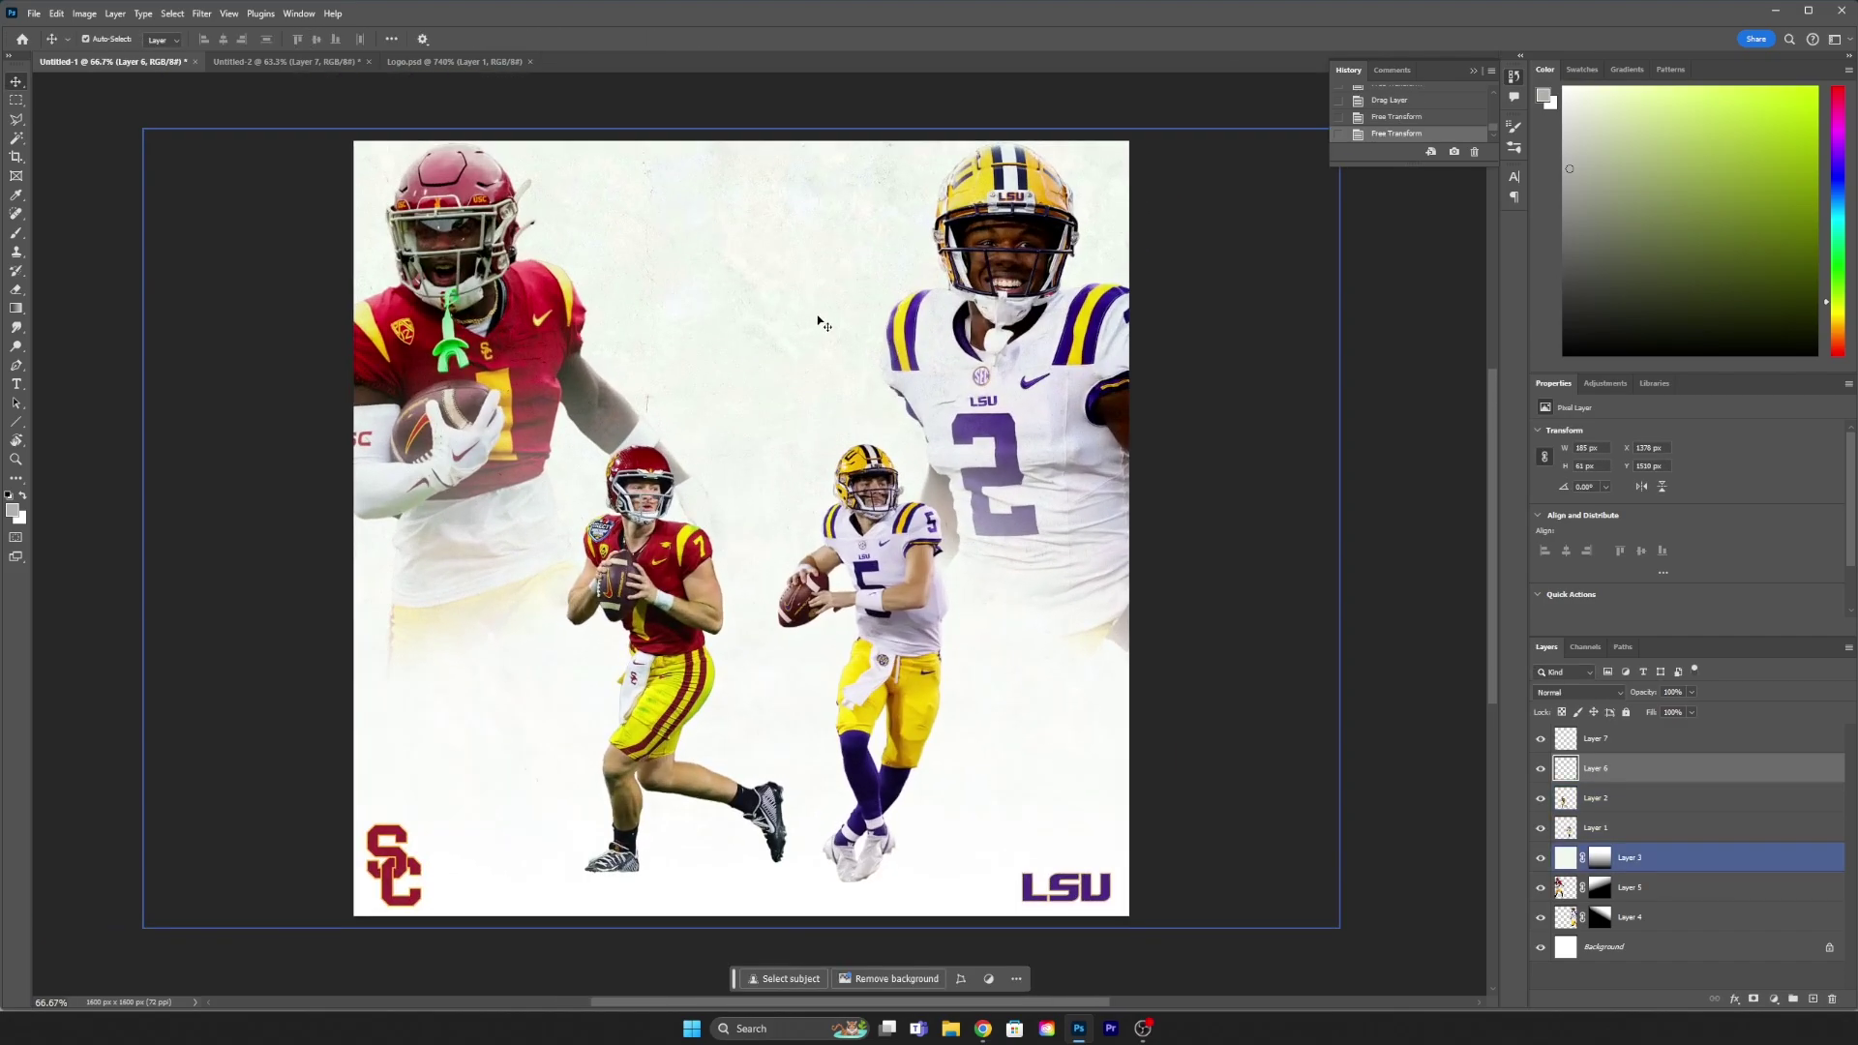
{"action": "scroll", "coordinate": [823, 324], "scroll_direction": "down", "scroll_amount": 2}
{"action": "scroll", "coordinate": [809, 352], "scroll_direction": "up", "scroll_amount": 2}
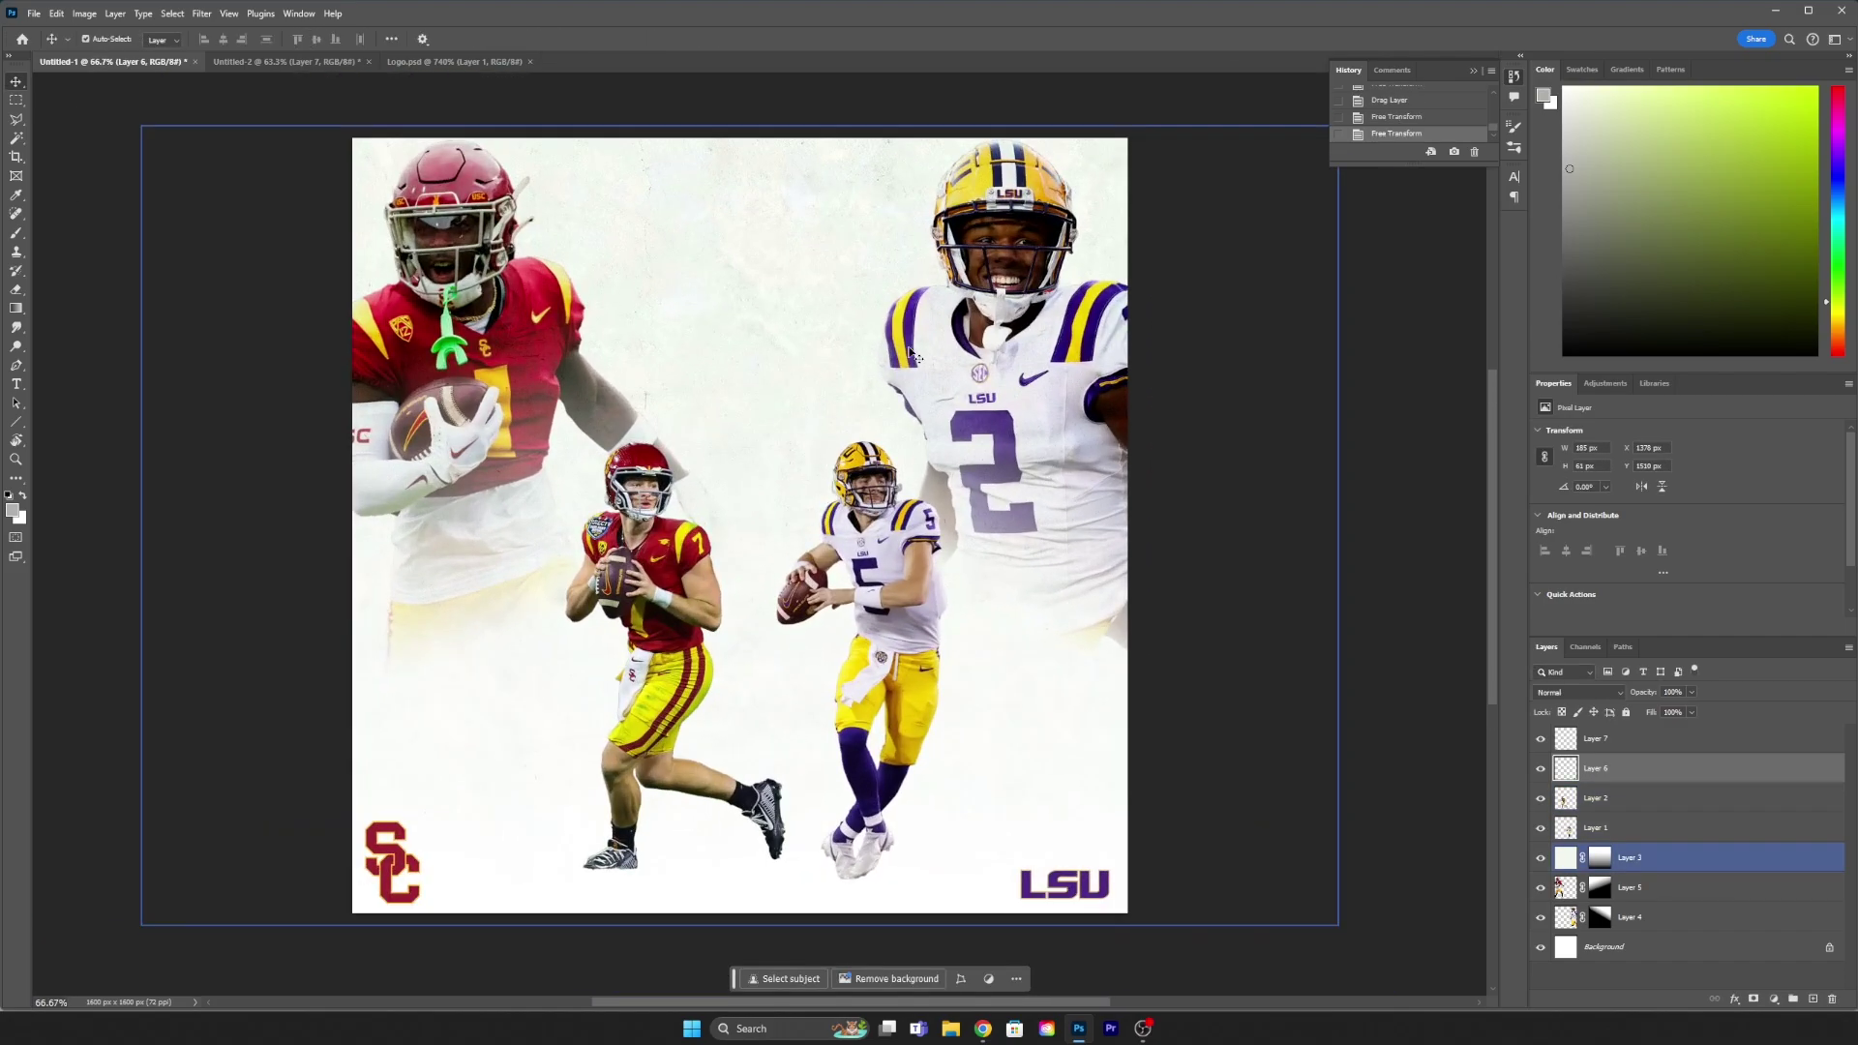
Step: Shift the large LSU player slightly right and start tilting the large USC receiver
{"action": "left_click_drag", "start_coordinate": [910, 354], "coordinate": [937, 354]}
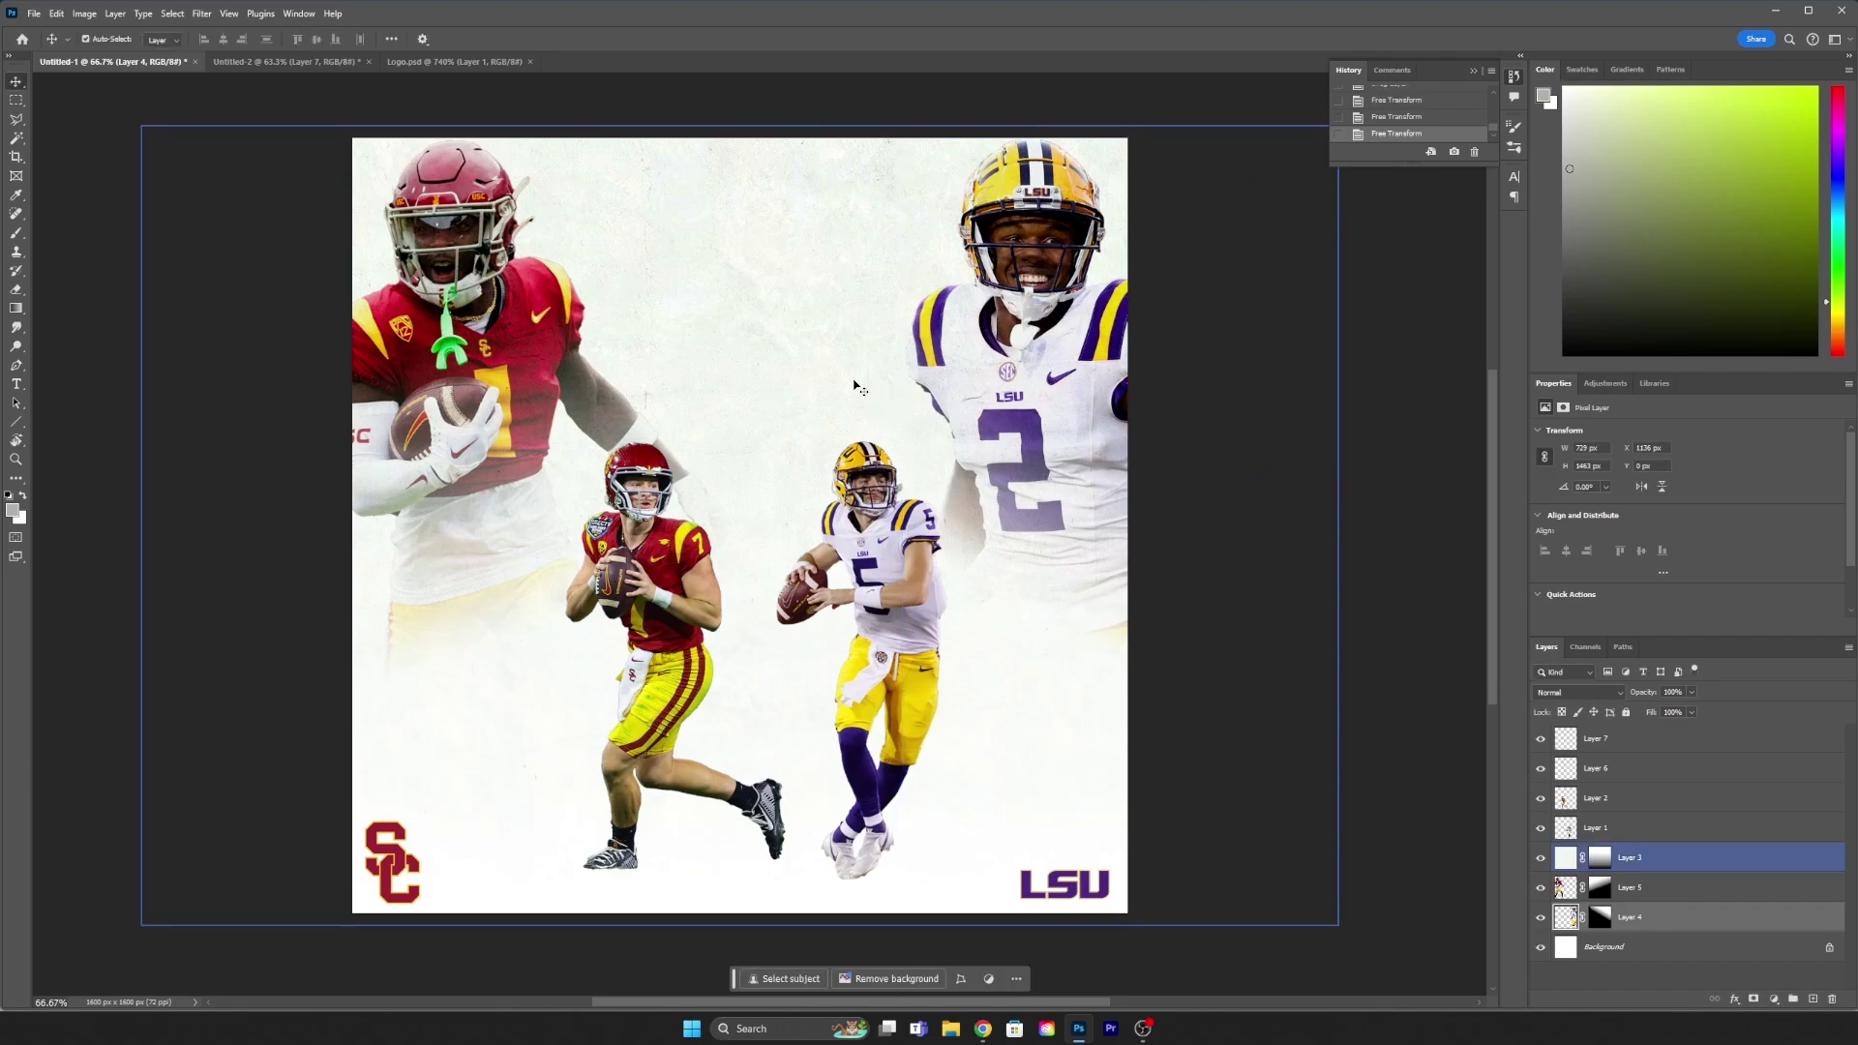
{"action": "left_click", "coordinate": [465, 368]}
{"action": "key", "text": "ctrl+t"}
{"action": "left_click_drag", "start_coordinate": [329, 121], "coordinate": [320, 145]}
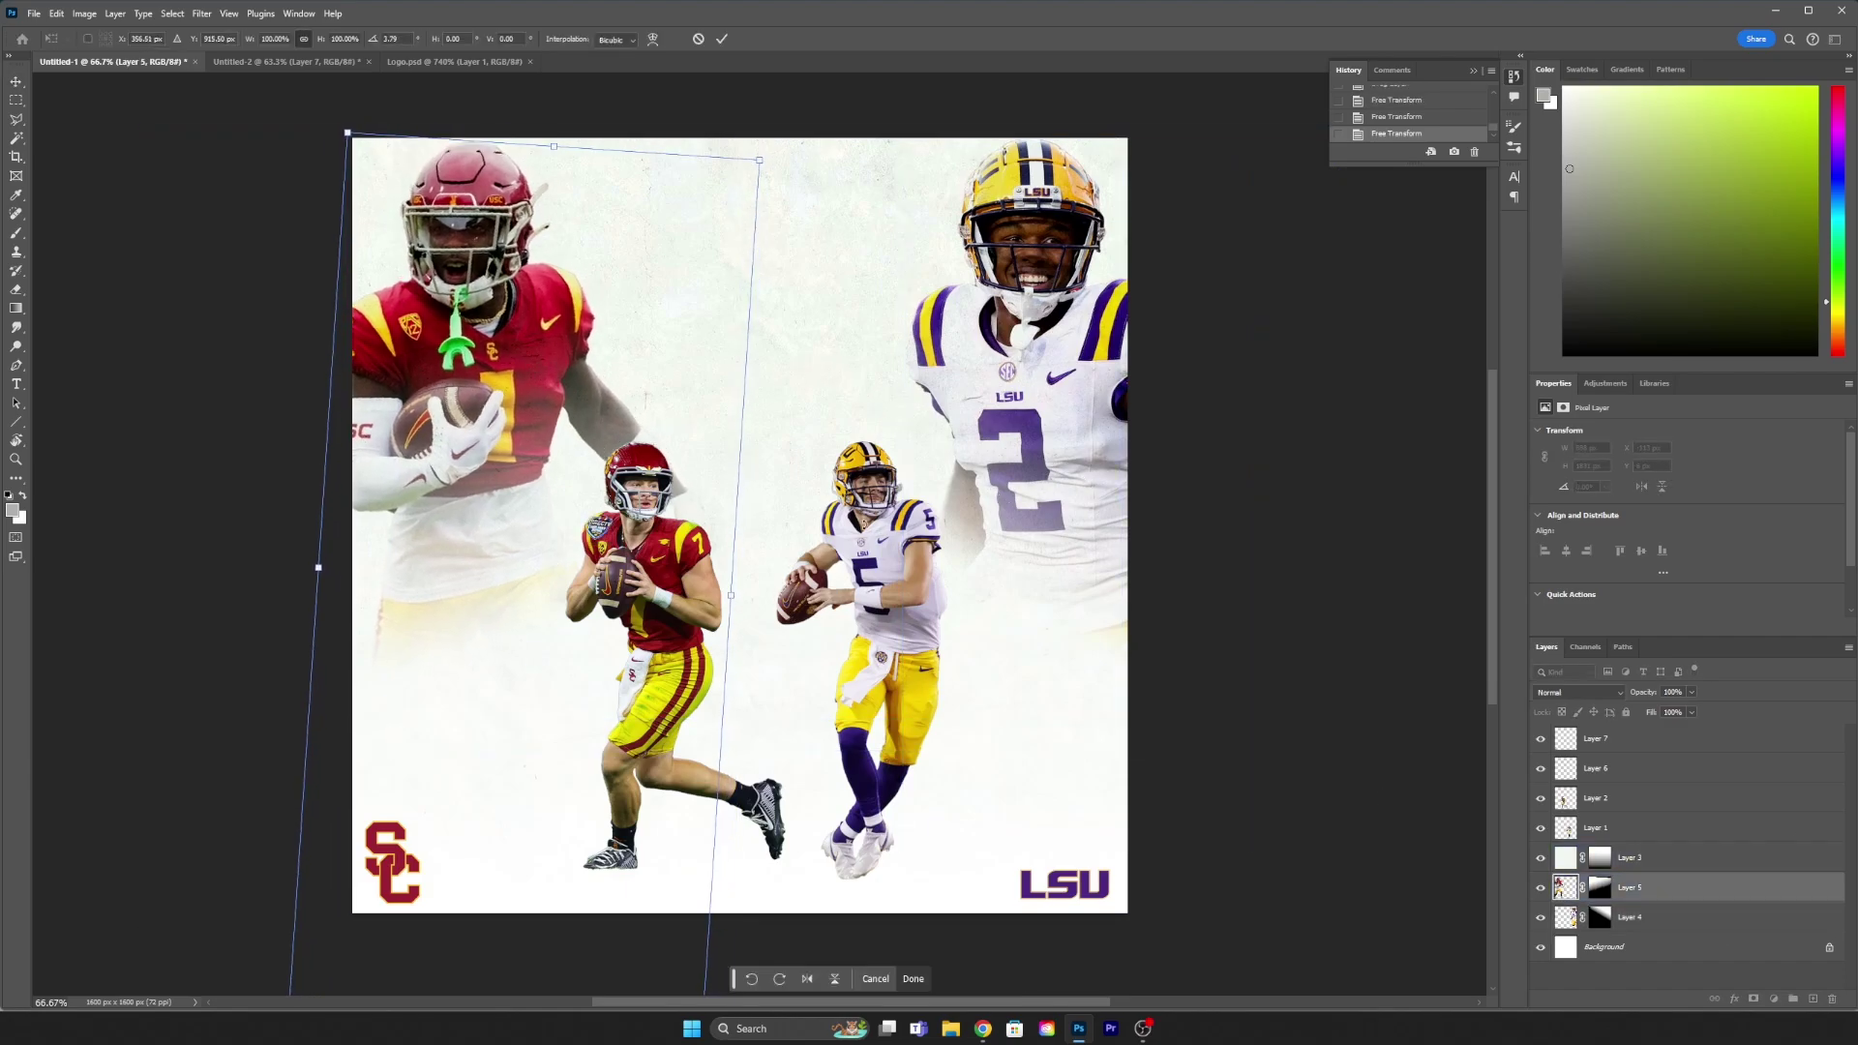
Step: Cancel the receiver tilt and type LSU above the players in Industry Inc Outline
{"action": "key", "text": "Escape"}
{"action": "key", "text": "t"}
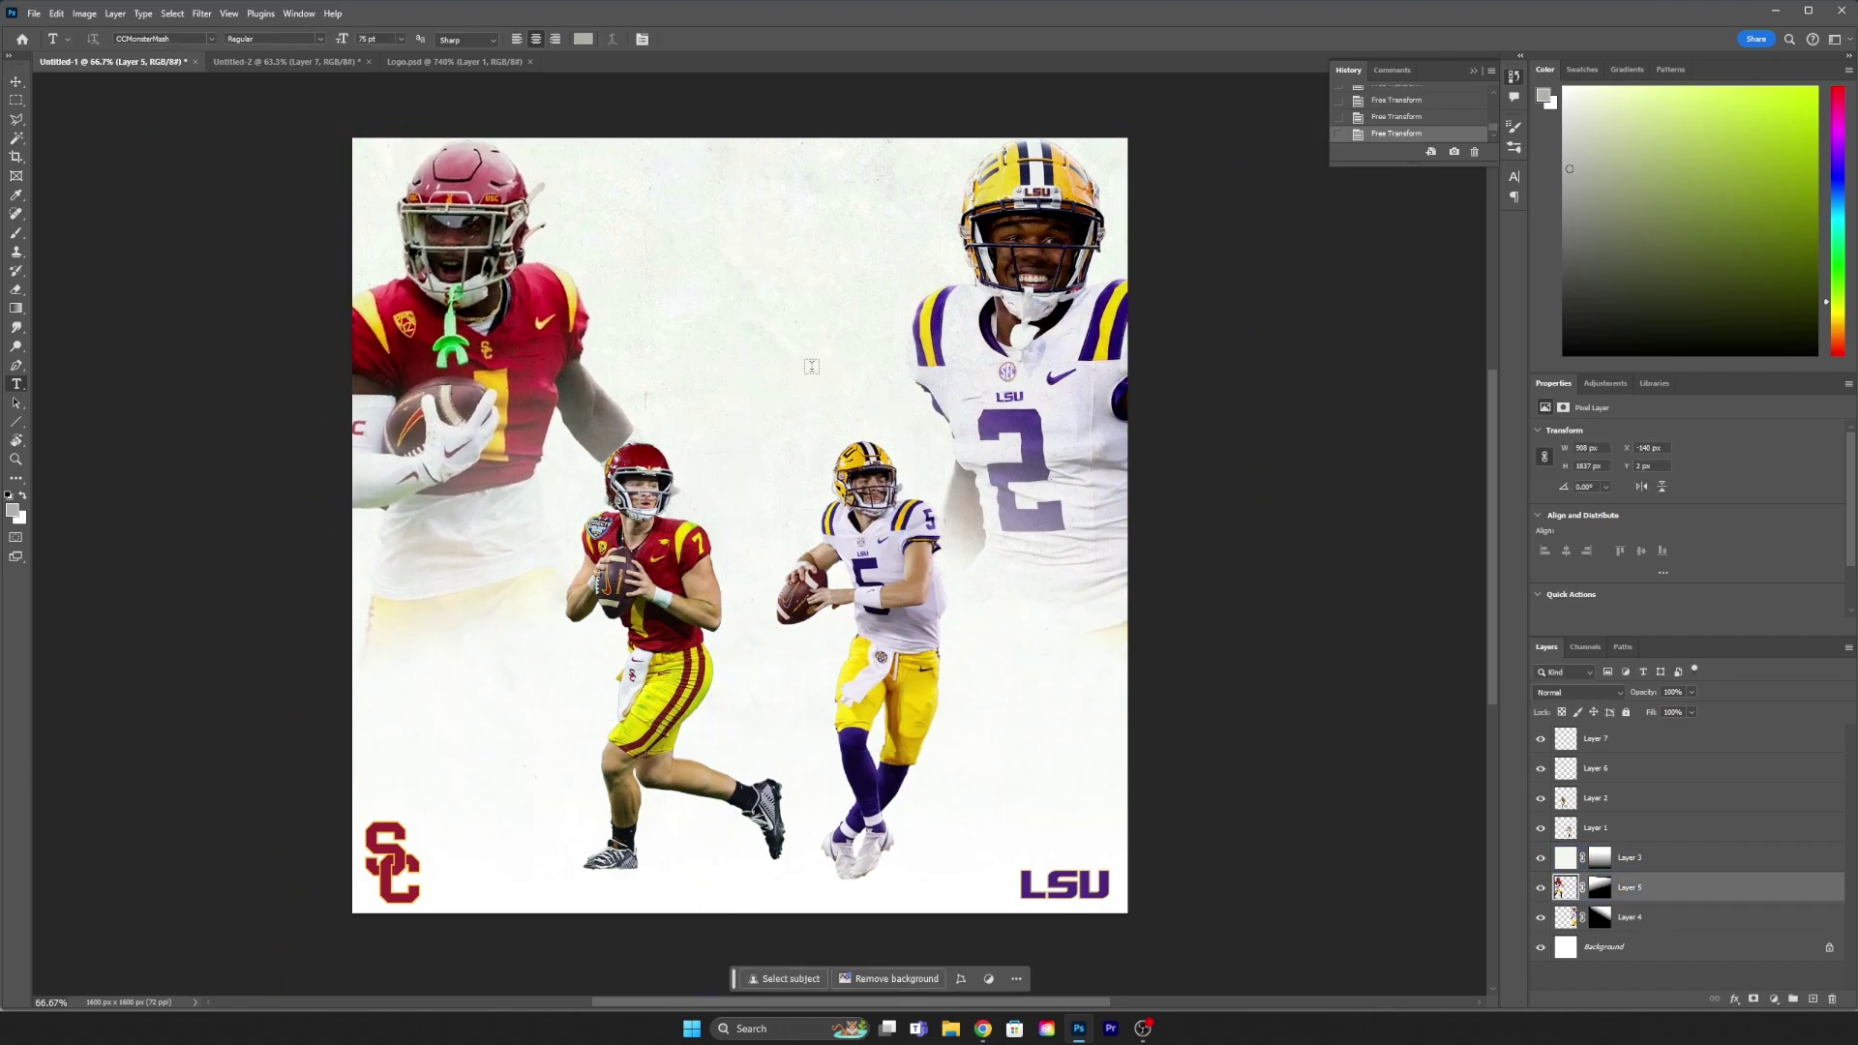
{"action": "left_click", "coordinate": [822, 305]}
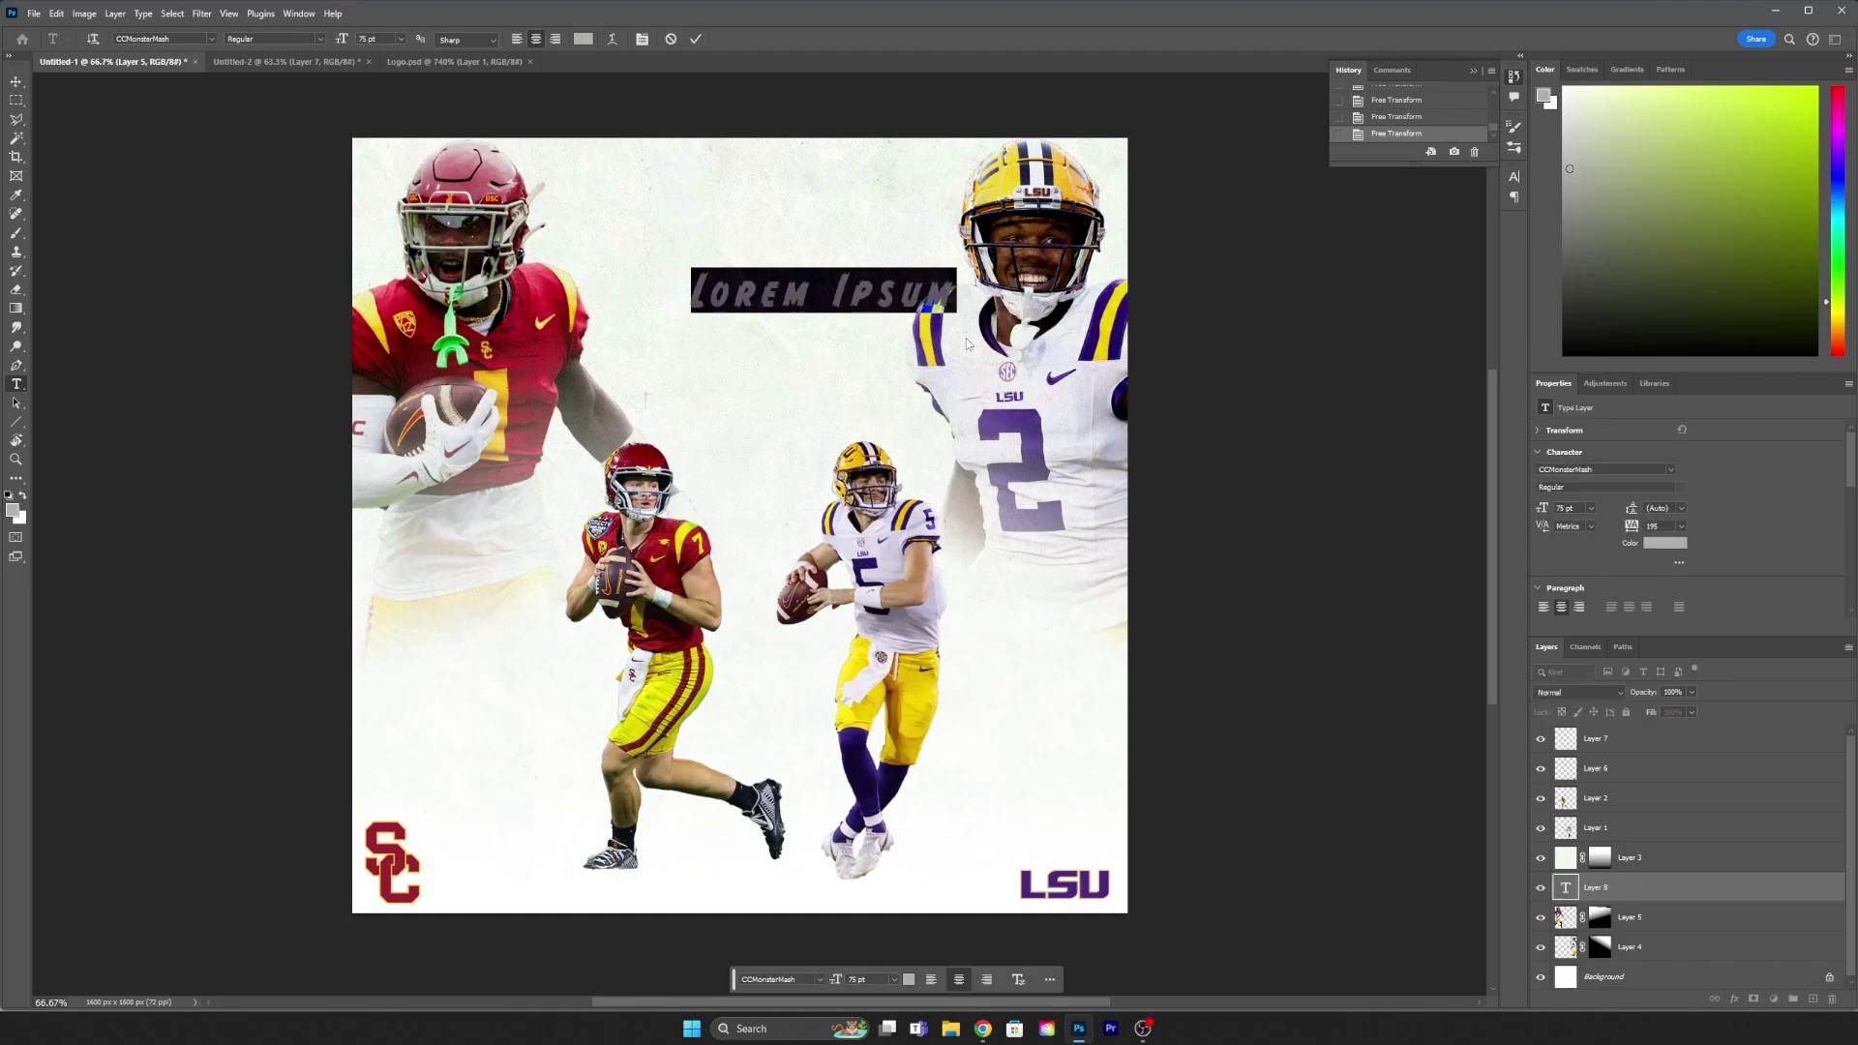
{"action": "type", "text": "LSU"}
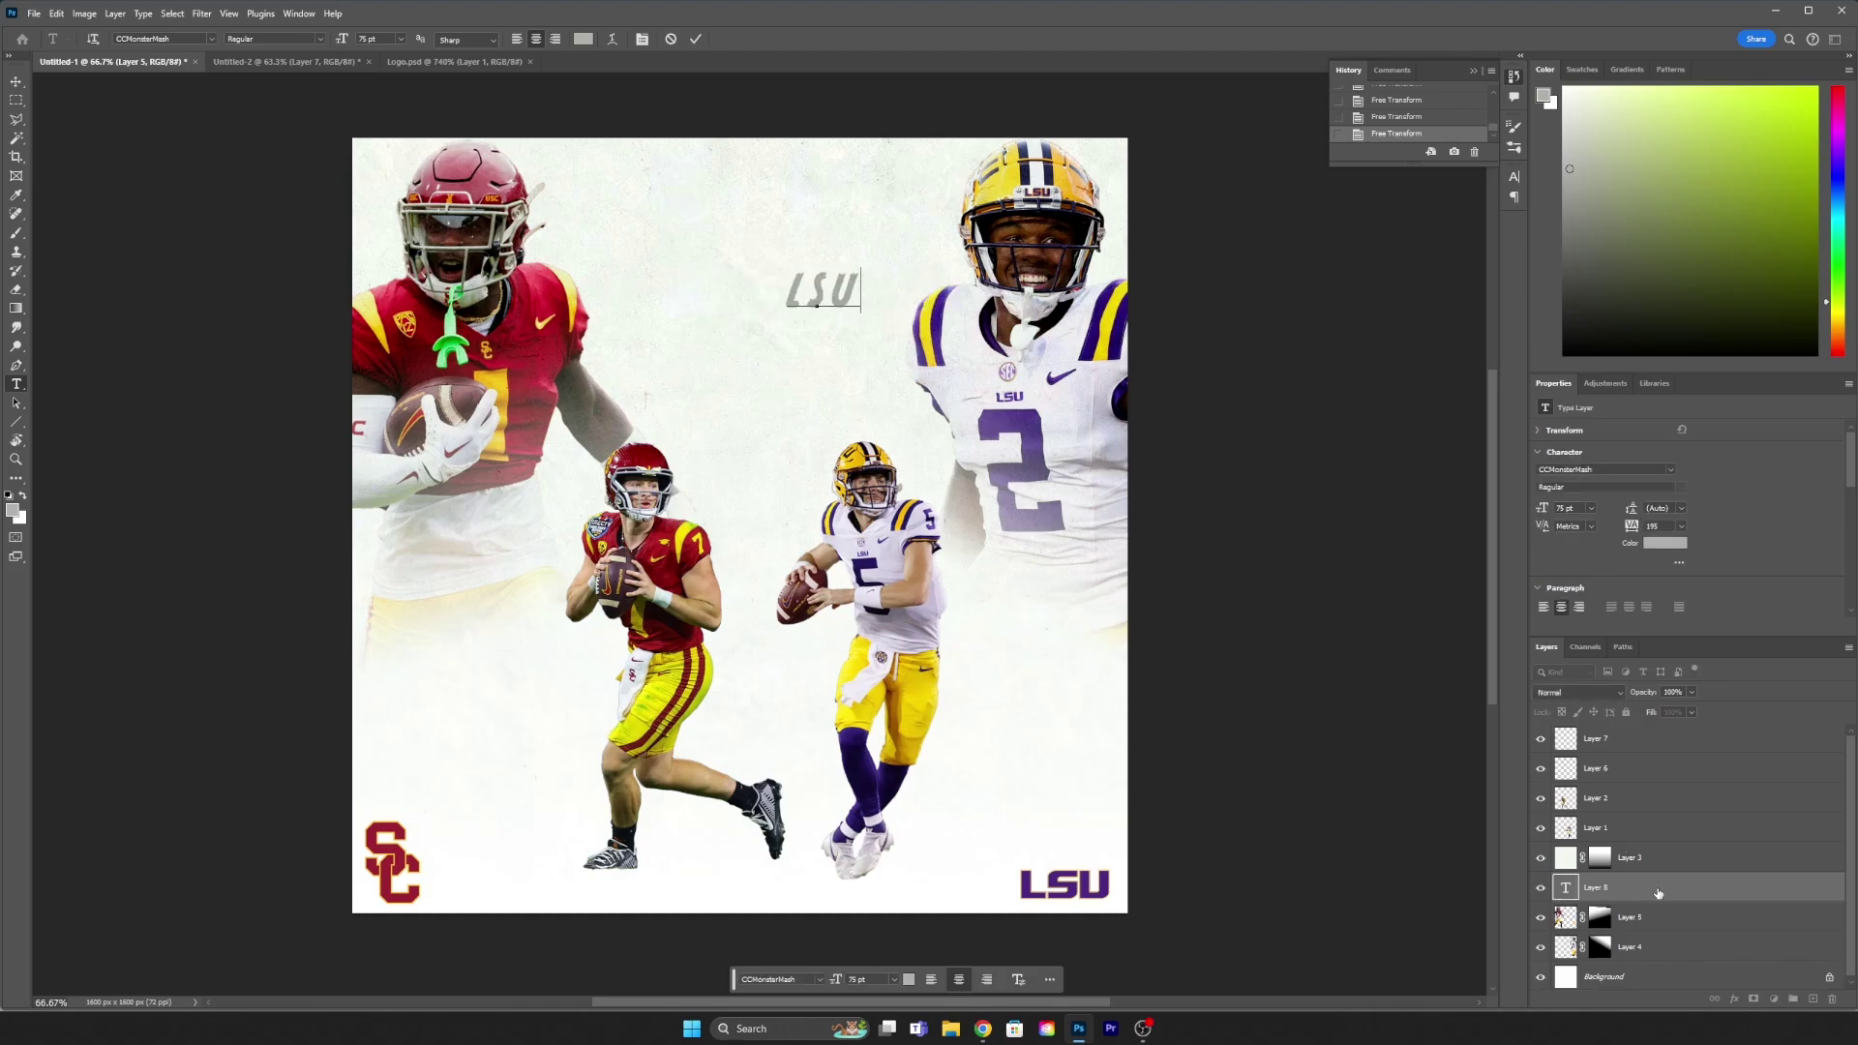
{"action": "left_click", "coordinate": [211, 39]}
{"action": "left_click", "coordinate": [257, 116]}
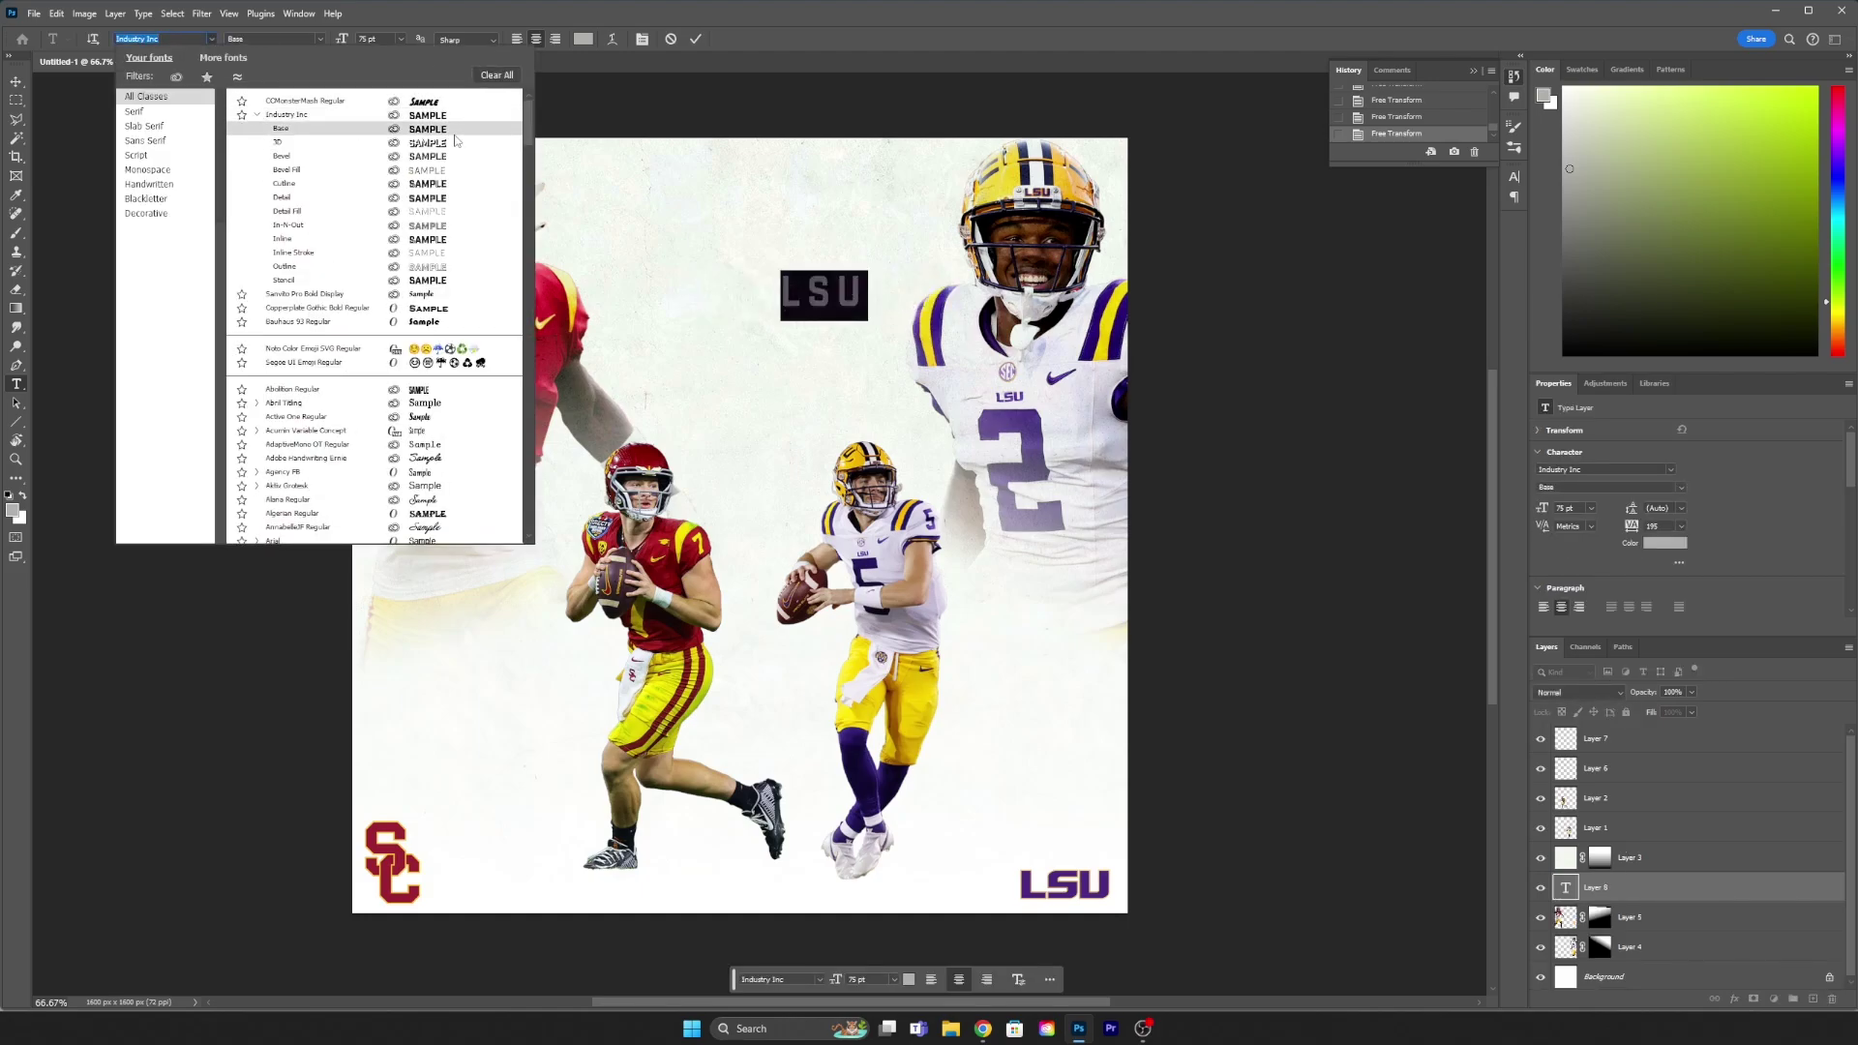
{"action": "left_click", "coordinate": [1665, 888]}
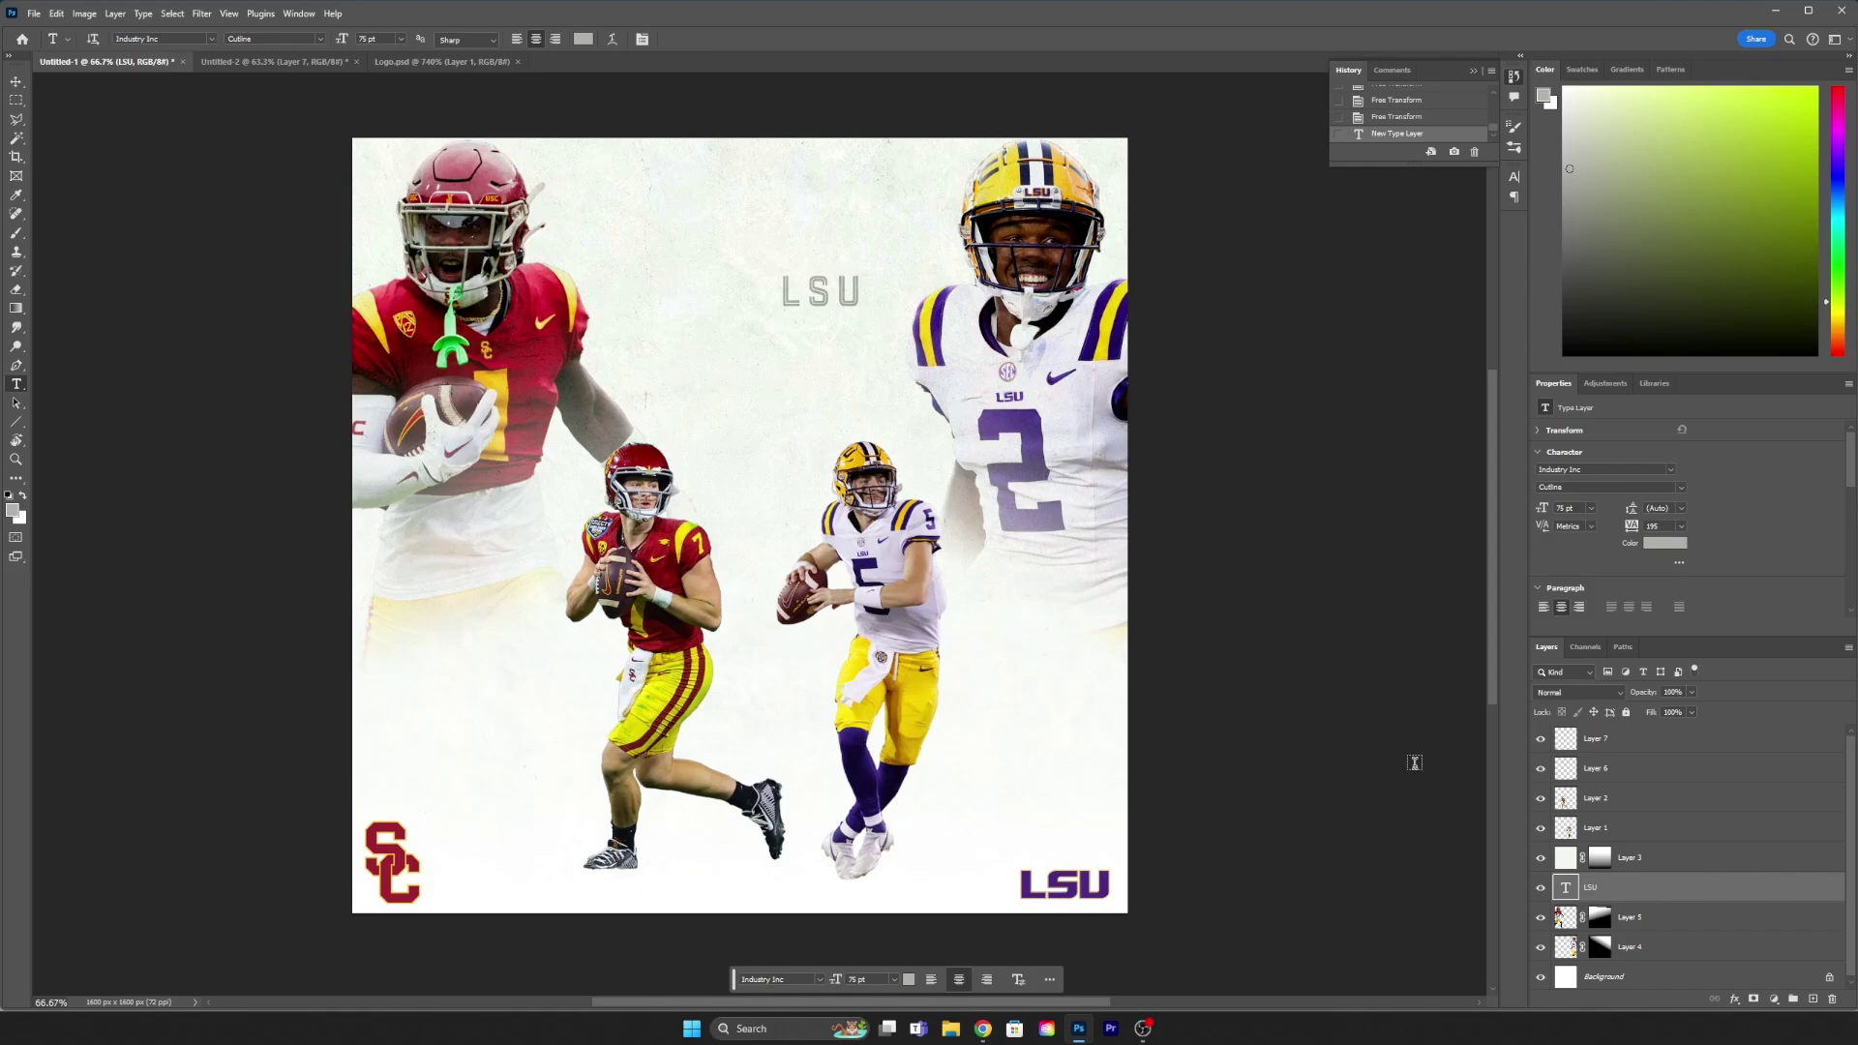
Step: Give the LSU text a deep purple Color Overlay layer style
{"action": "double_click", "coordinate": [1664, 887]}
{"action": "left_click", "coordinate": [1148, 874]}
{"action": "left_click", "coordinate": [1457, 713]}
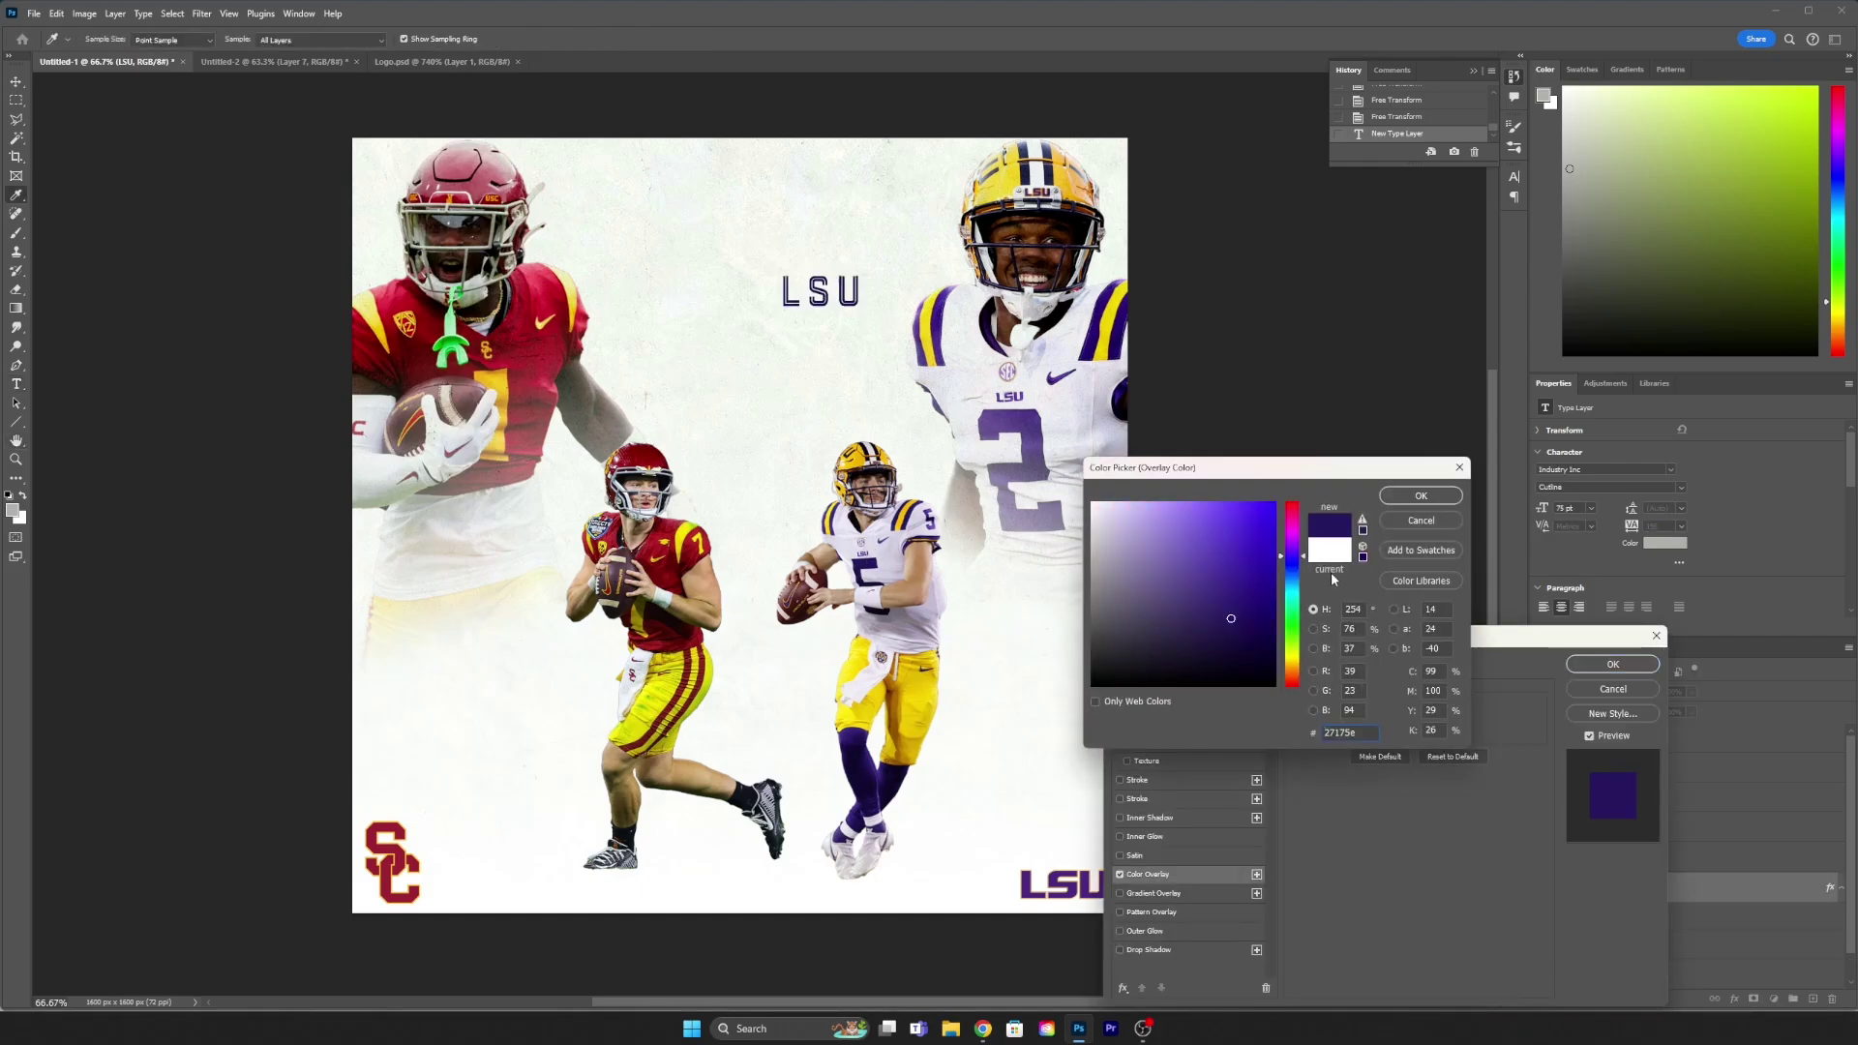
{"action": "left_click", "coordinate": [1420, 495]}
Step: Add a Gradient Overlay to LSU, setting both gradient stops to sampled colours, ending in purple
{"action": "left_click", "coordinate": [1119, 893]}
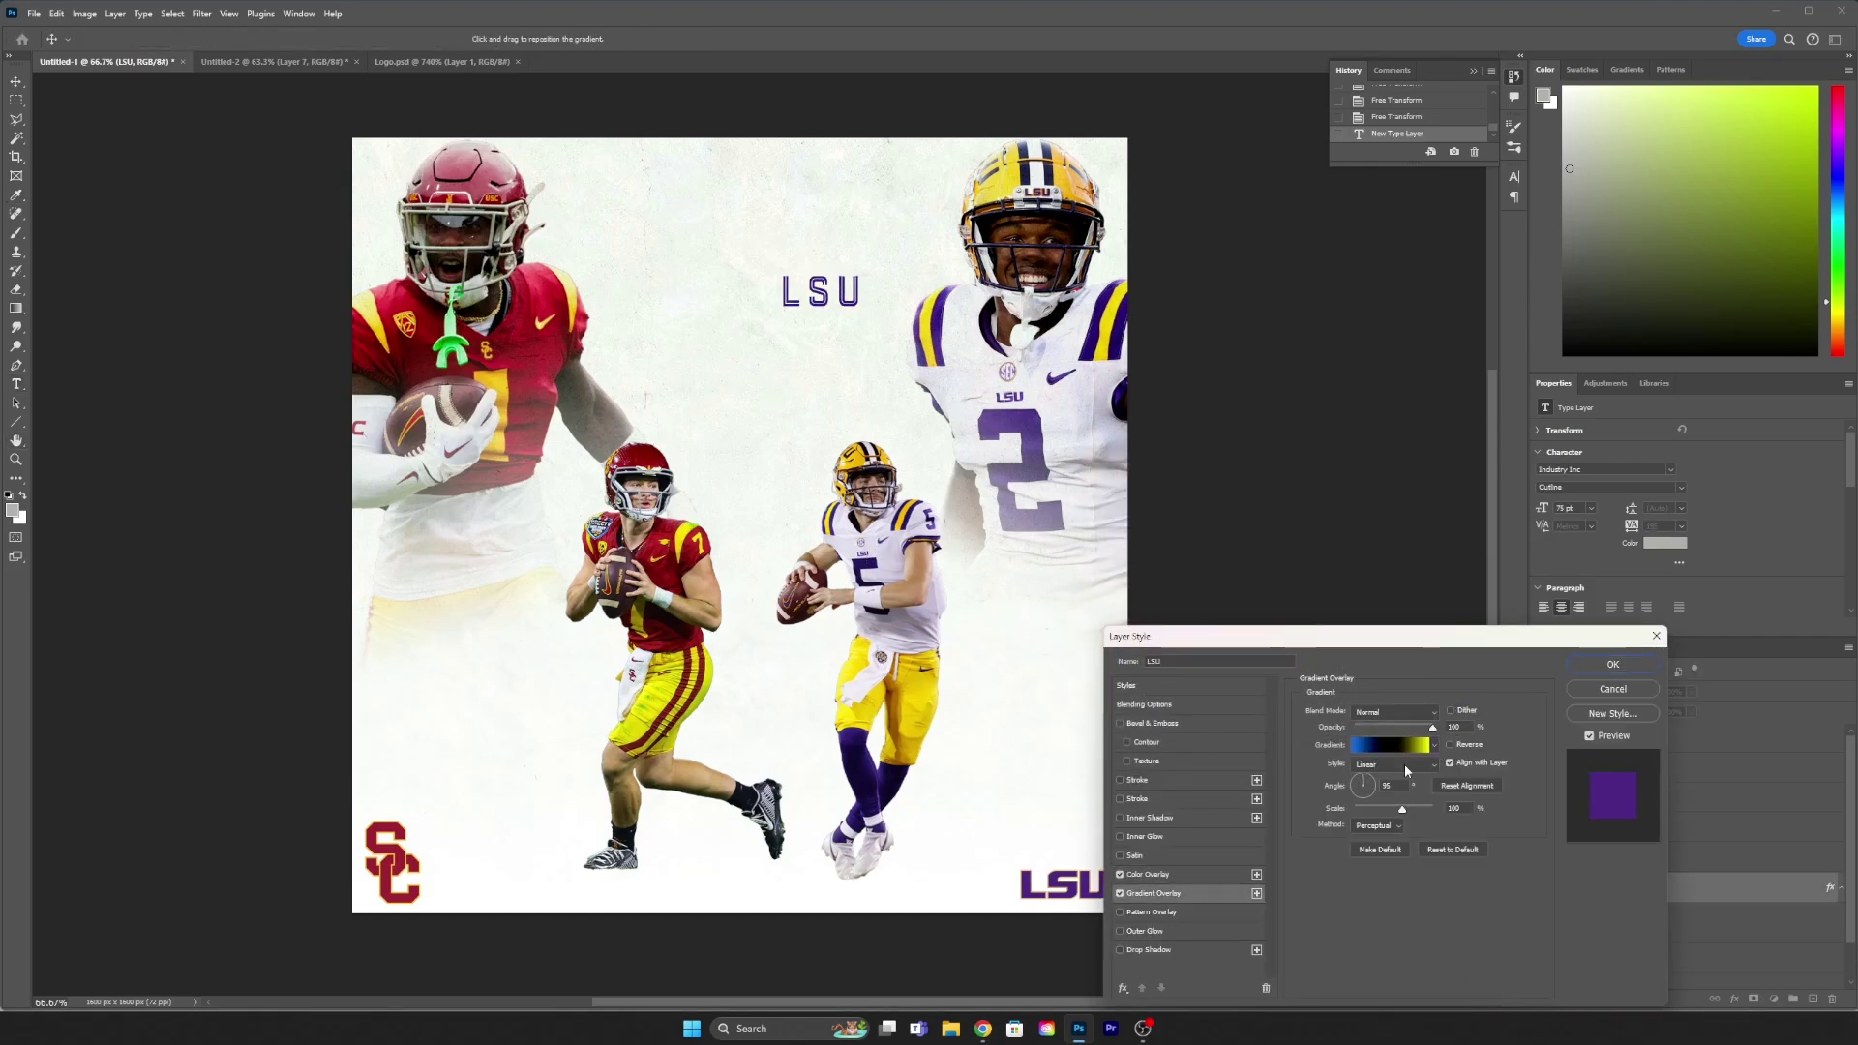
{"action": "left_click", "coordinate": [1174, 895]}
{"action": "left_click", "coordinate": [1398, 745]}
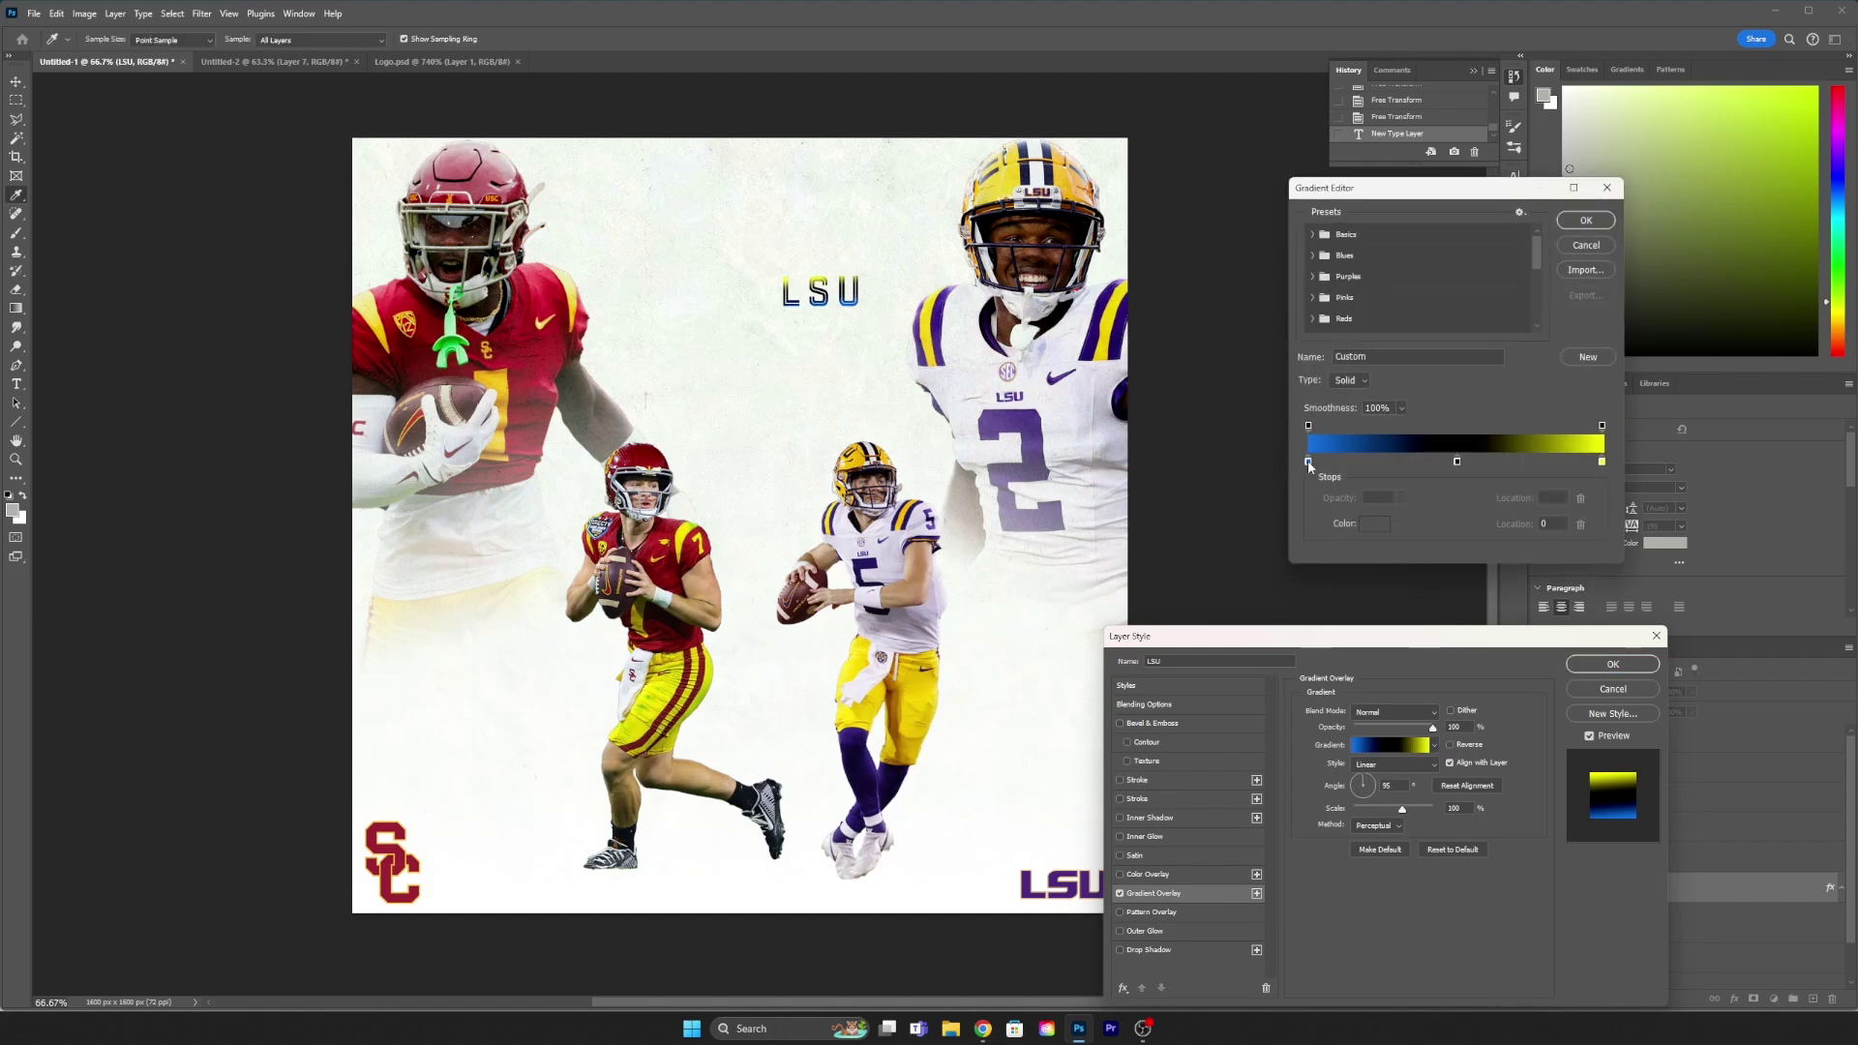
{"action": "left_click", "coordinate": [1374, 524]}
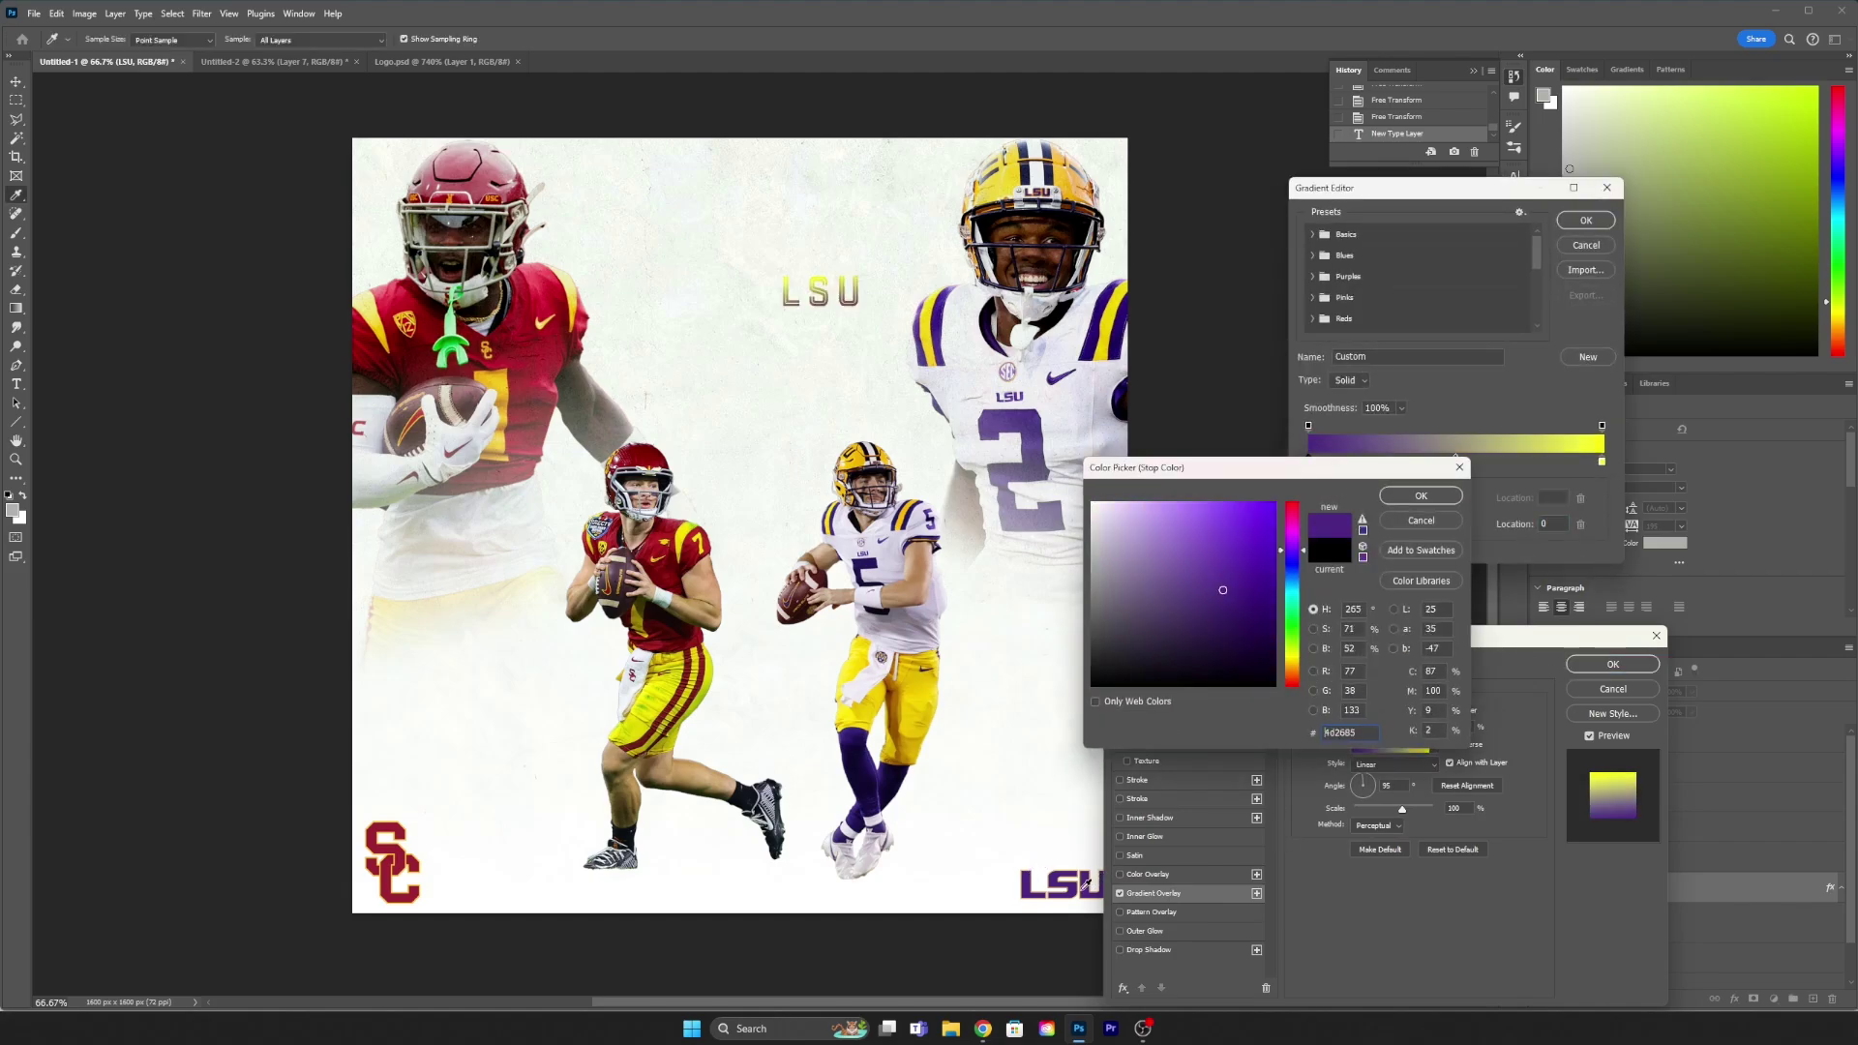
{"action": "left_click", "coordinate": [1083, 883]}
{"action": "left_click", "coordinate": [1421, 495]}
{"action": "left_click", "coordinate": [1601, 462]}
{"action": "left_click", "coordinate": [1374, 523]}
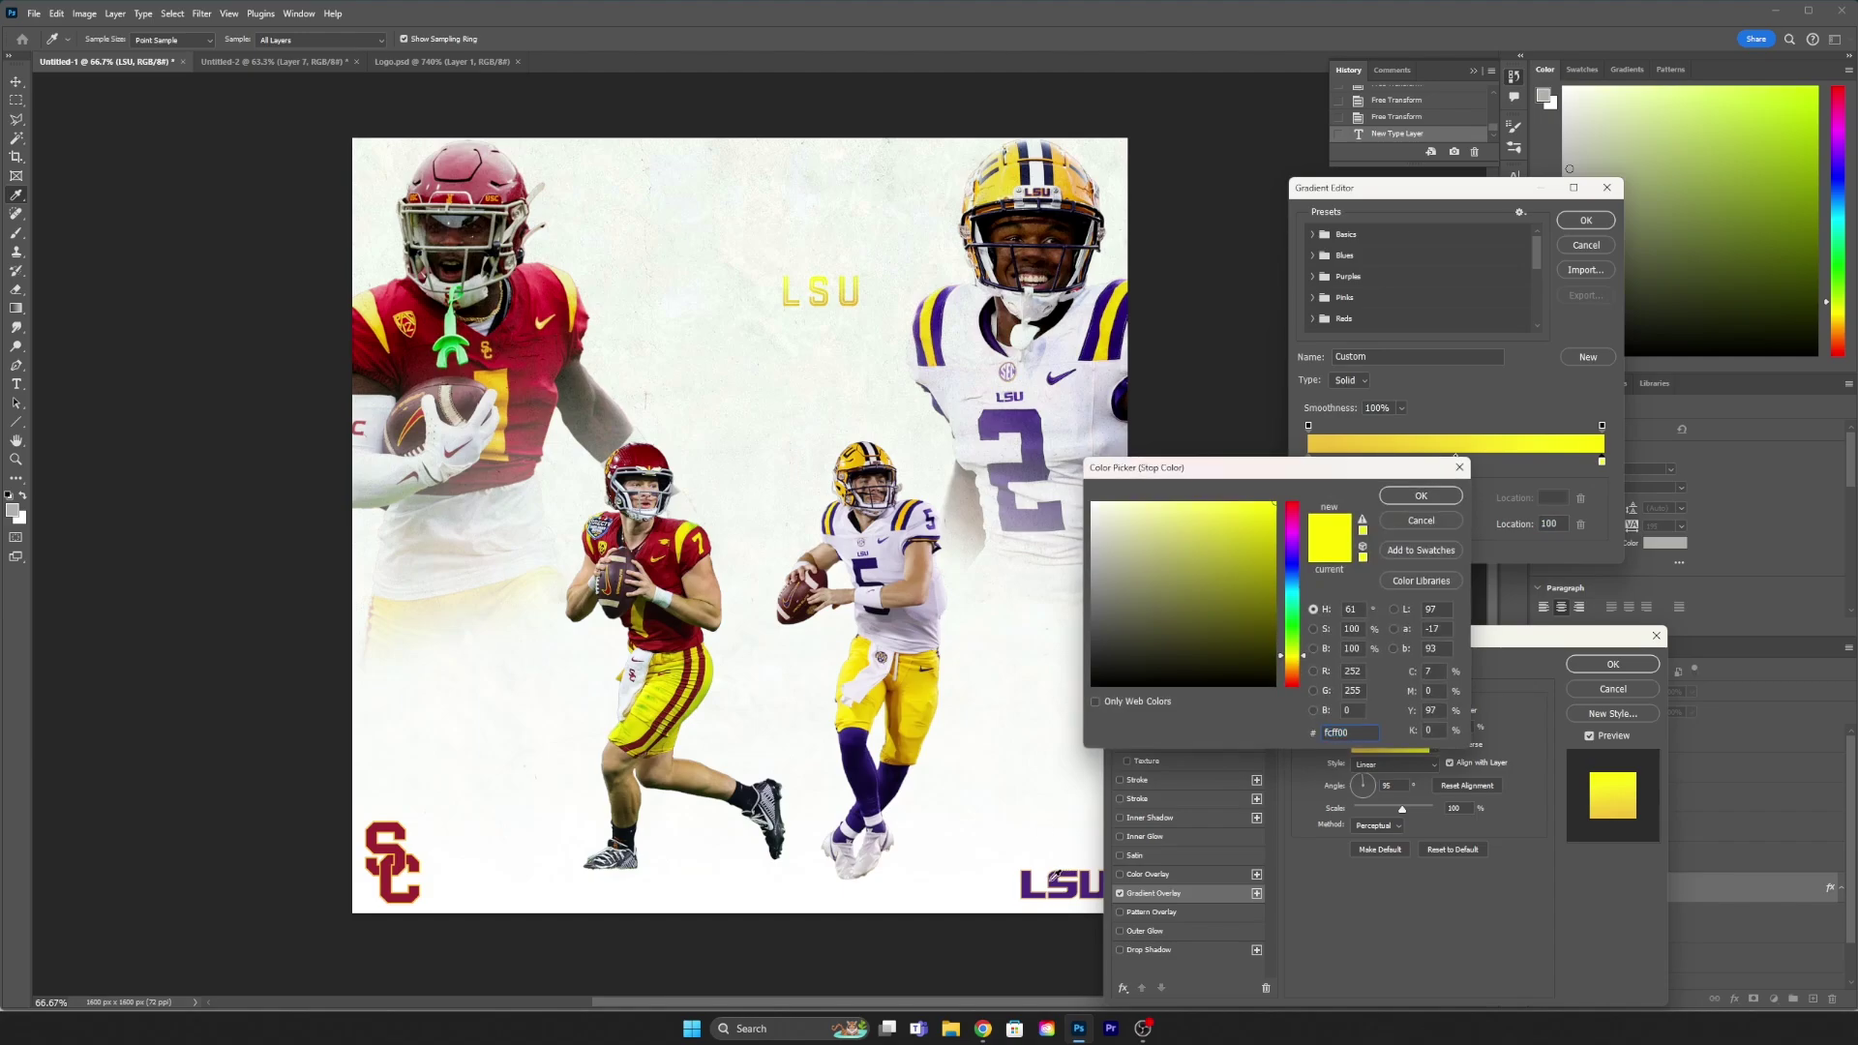
{"action": "left_click", "coordinate": [1057, 875]}
{"action": "left_click", "coordinate": [1421, 495]}
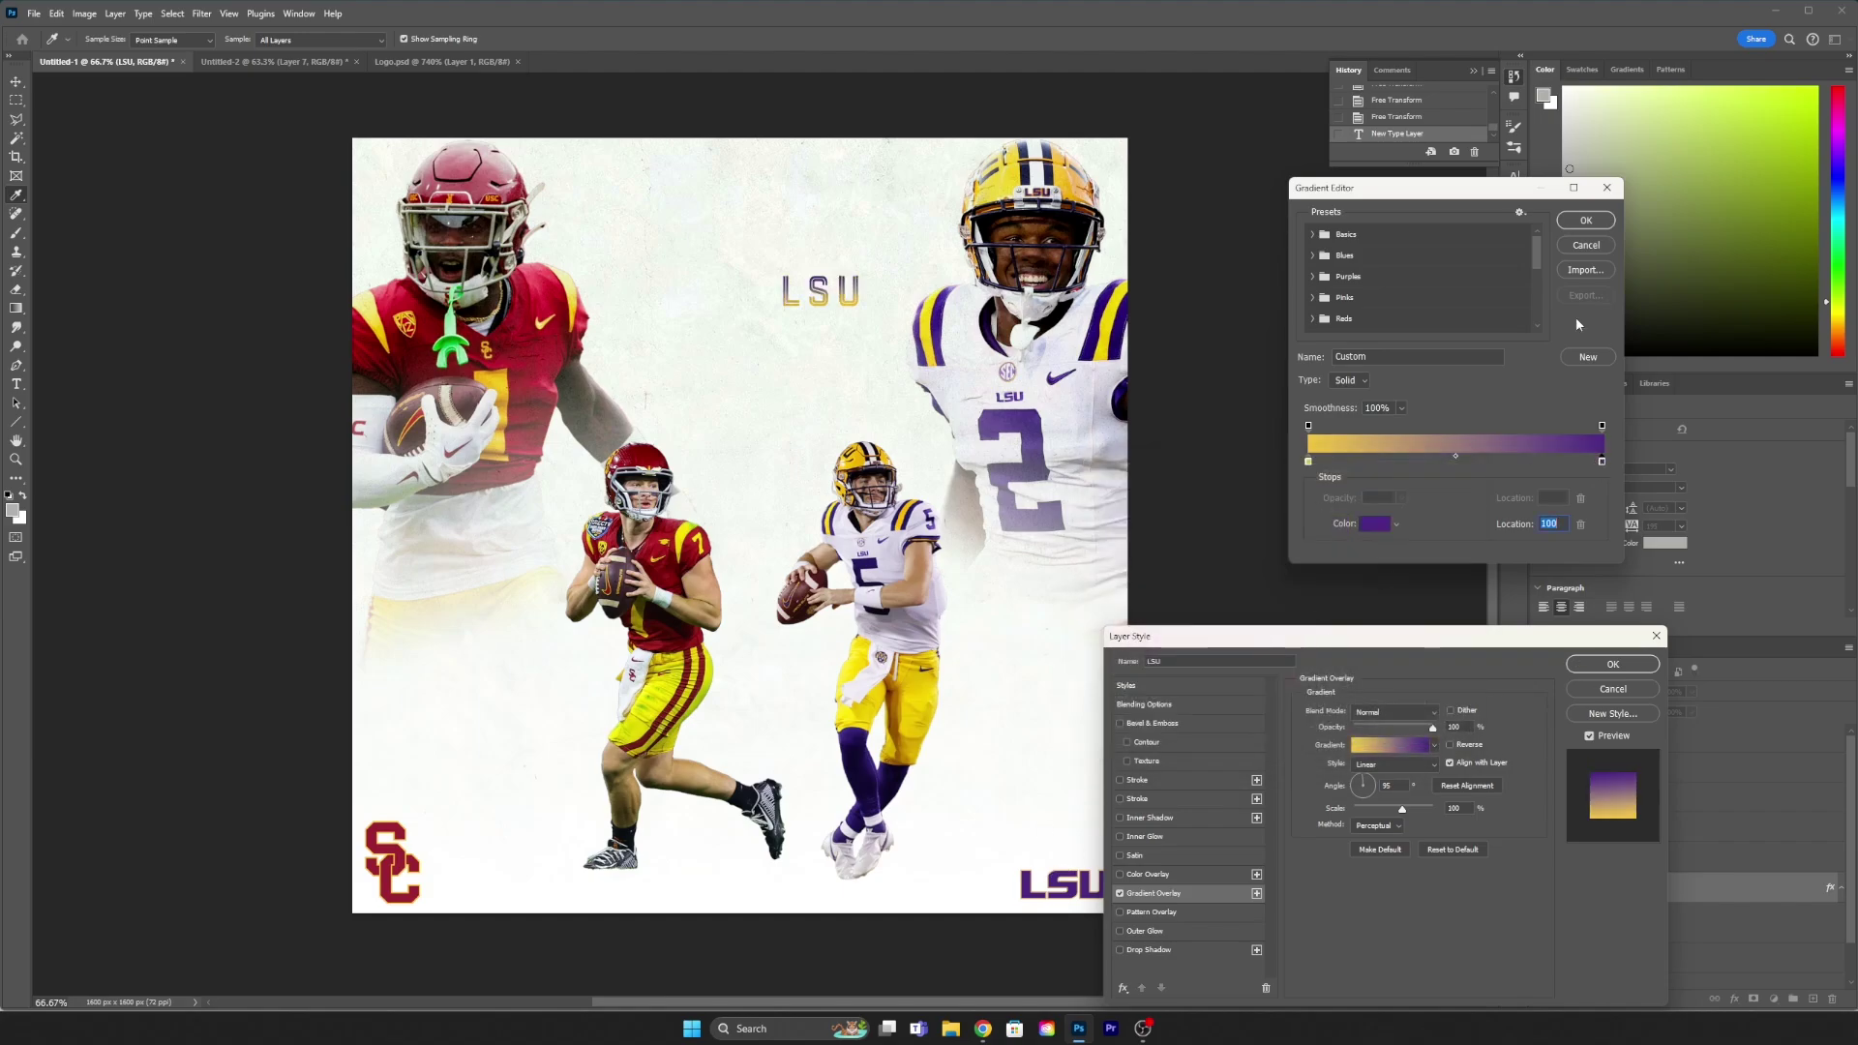
{"action": "key", "text": "Return"}
Step: Try an outline stroke, then drop the gradient and keep the plain purple overlay on LSU
{"action": "left_click", "coordinate": [1137, 779]}
{"action": "left_click", "coordinate": [1334, 816]}
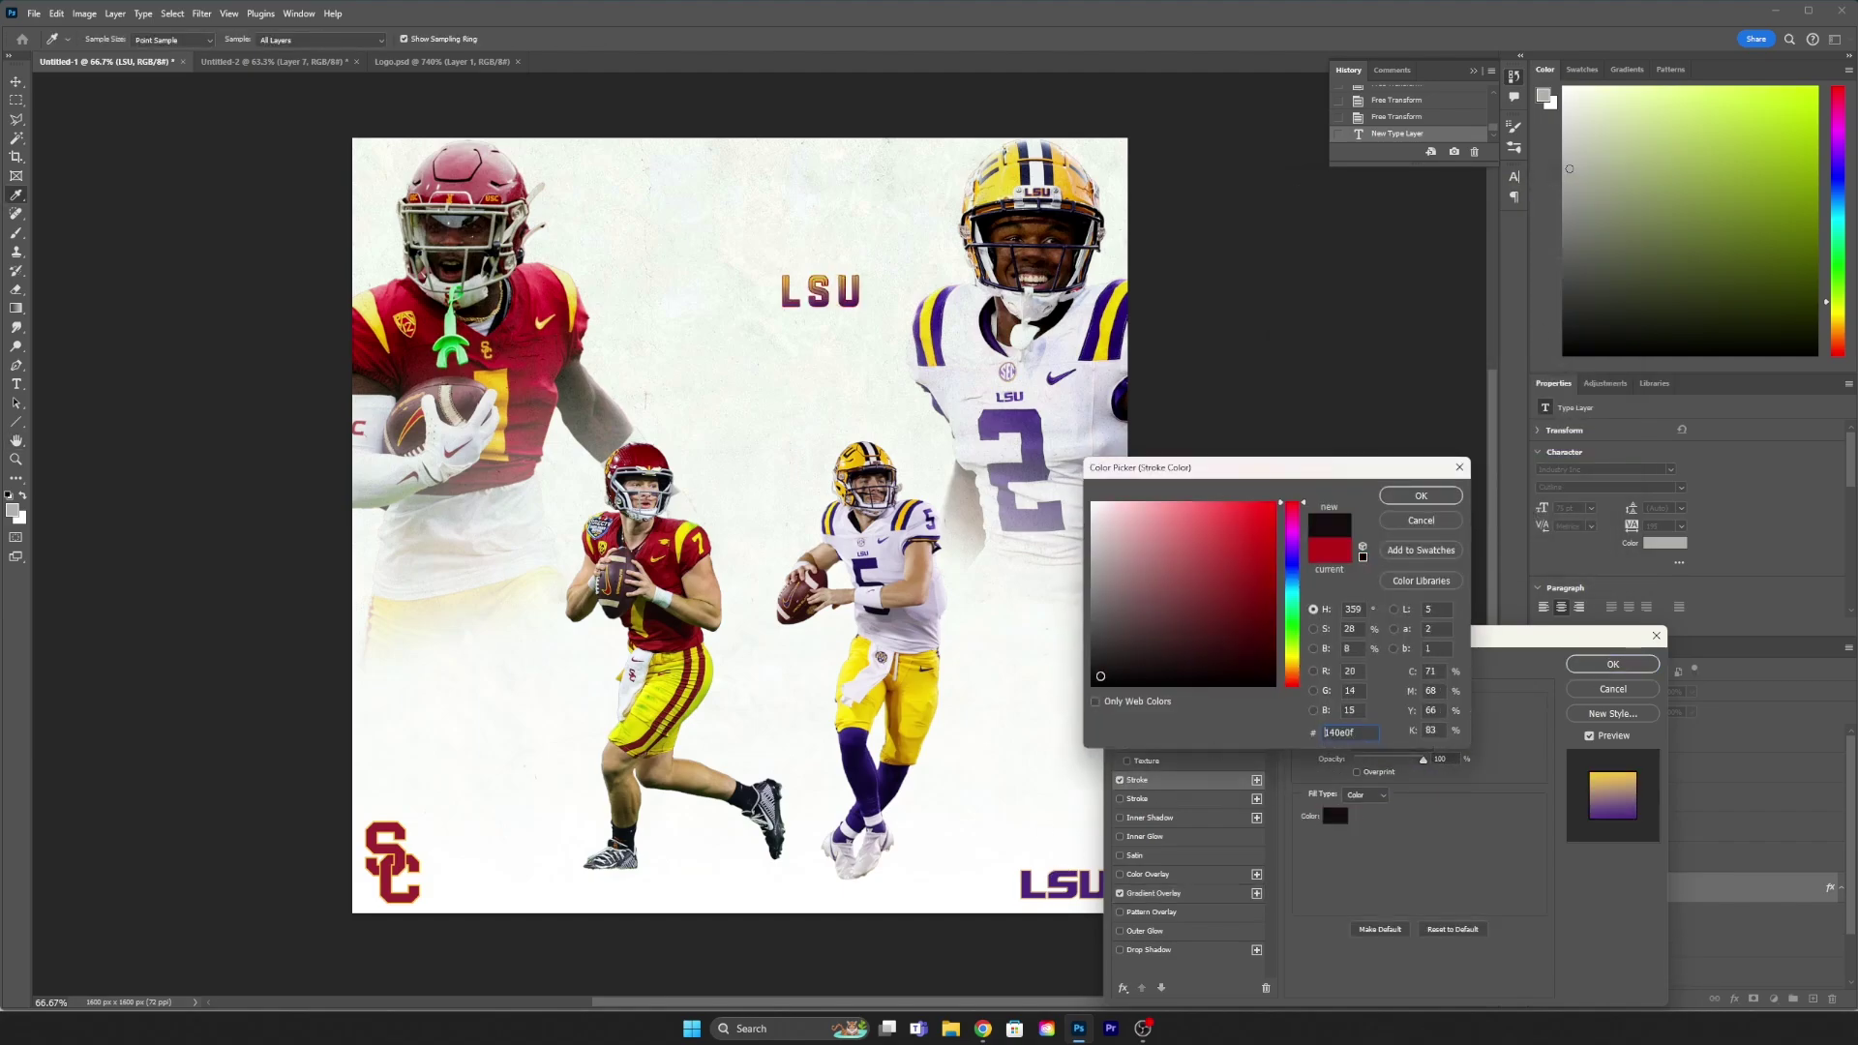
{"action": "left_click", "coordinate": [1394, 520]}
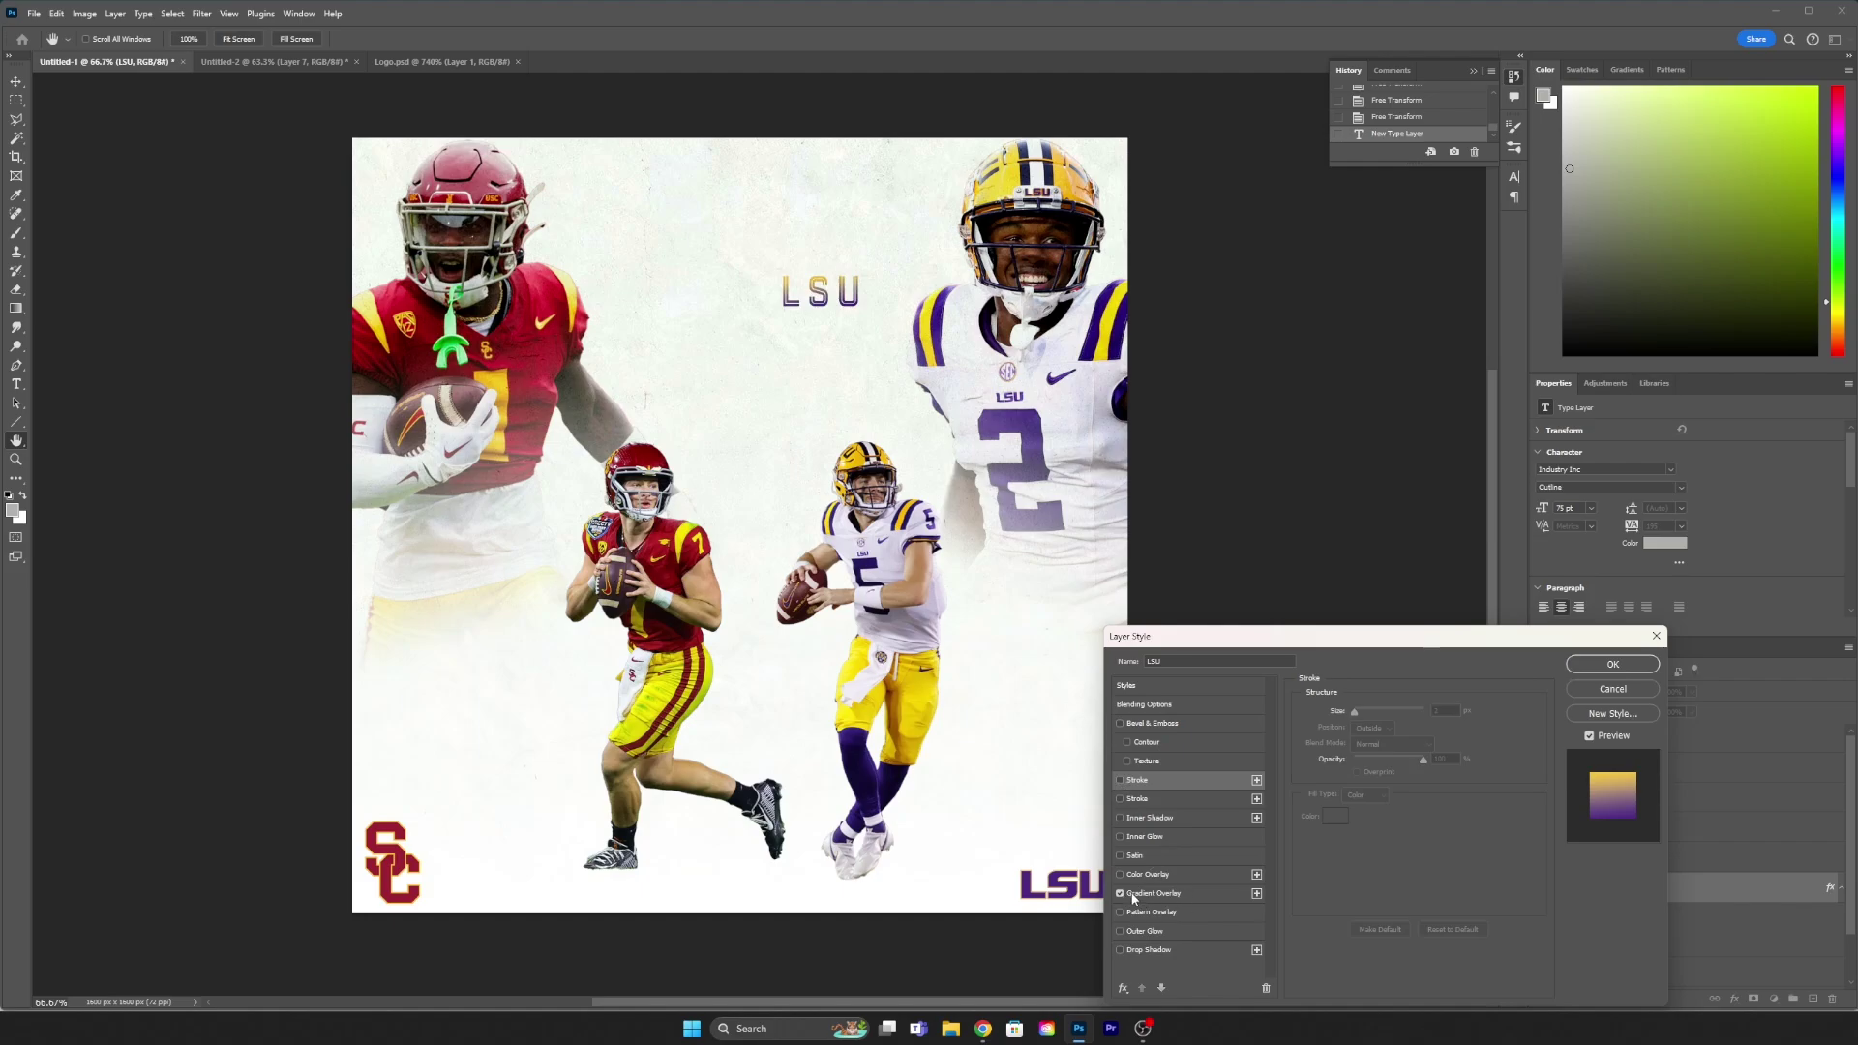
{"action": "left_click", "coordinate": [1134, 893]}
{"action": "left_click", "coordinate": [1612, 664]}
Step: Enlarge the LSU title, undoing an accidental move afterward
{"action": "key", "text": "ctrl+t"}
{"action": "left_click_drag", "start_coordinate": [861, 311], "coordinate": [903, 345]}
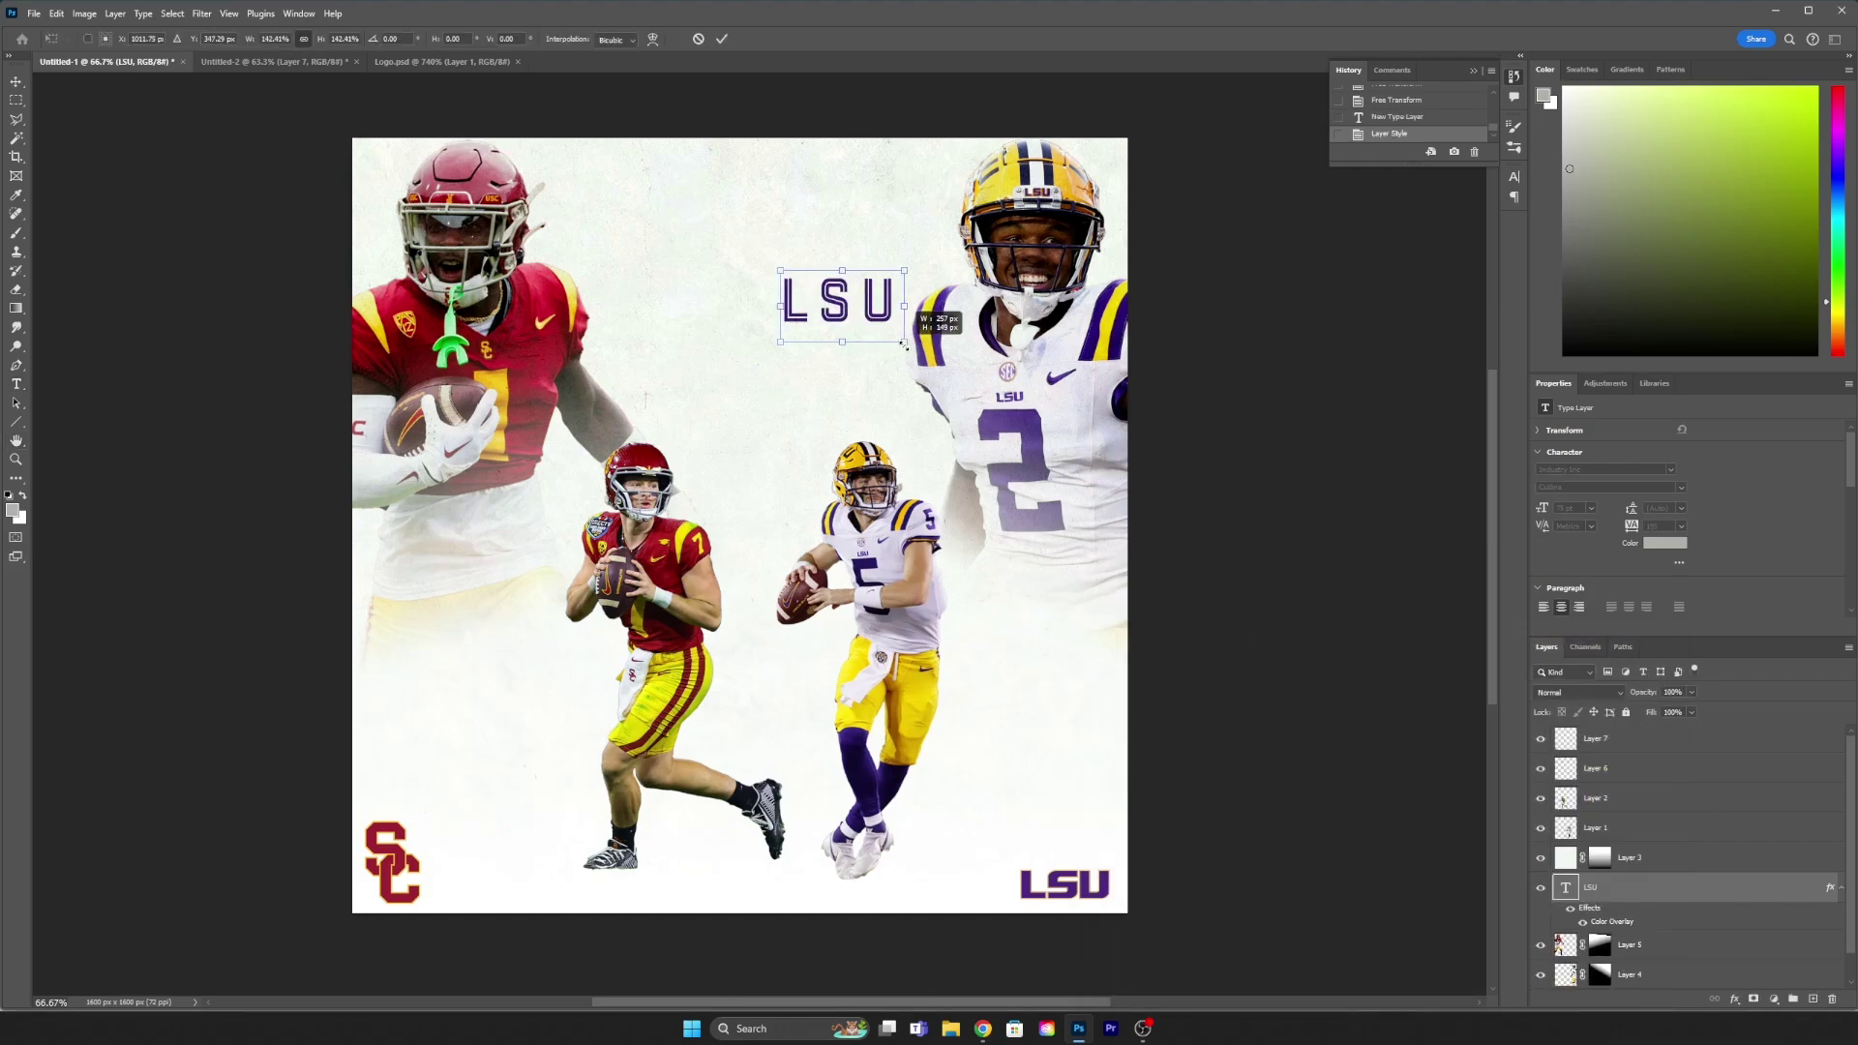
{"action": "key", "text": "Return"}
{"action": "left_click", "coordinate": [838, 334]}
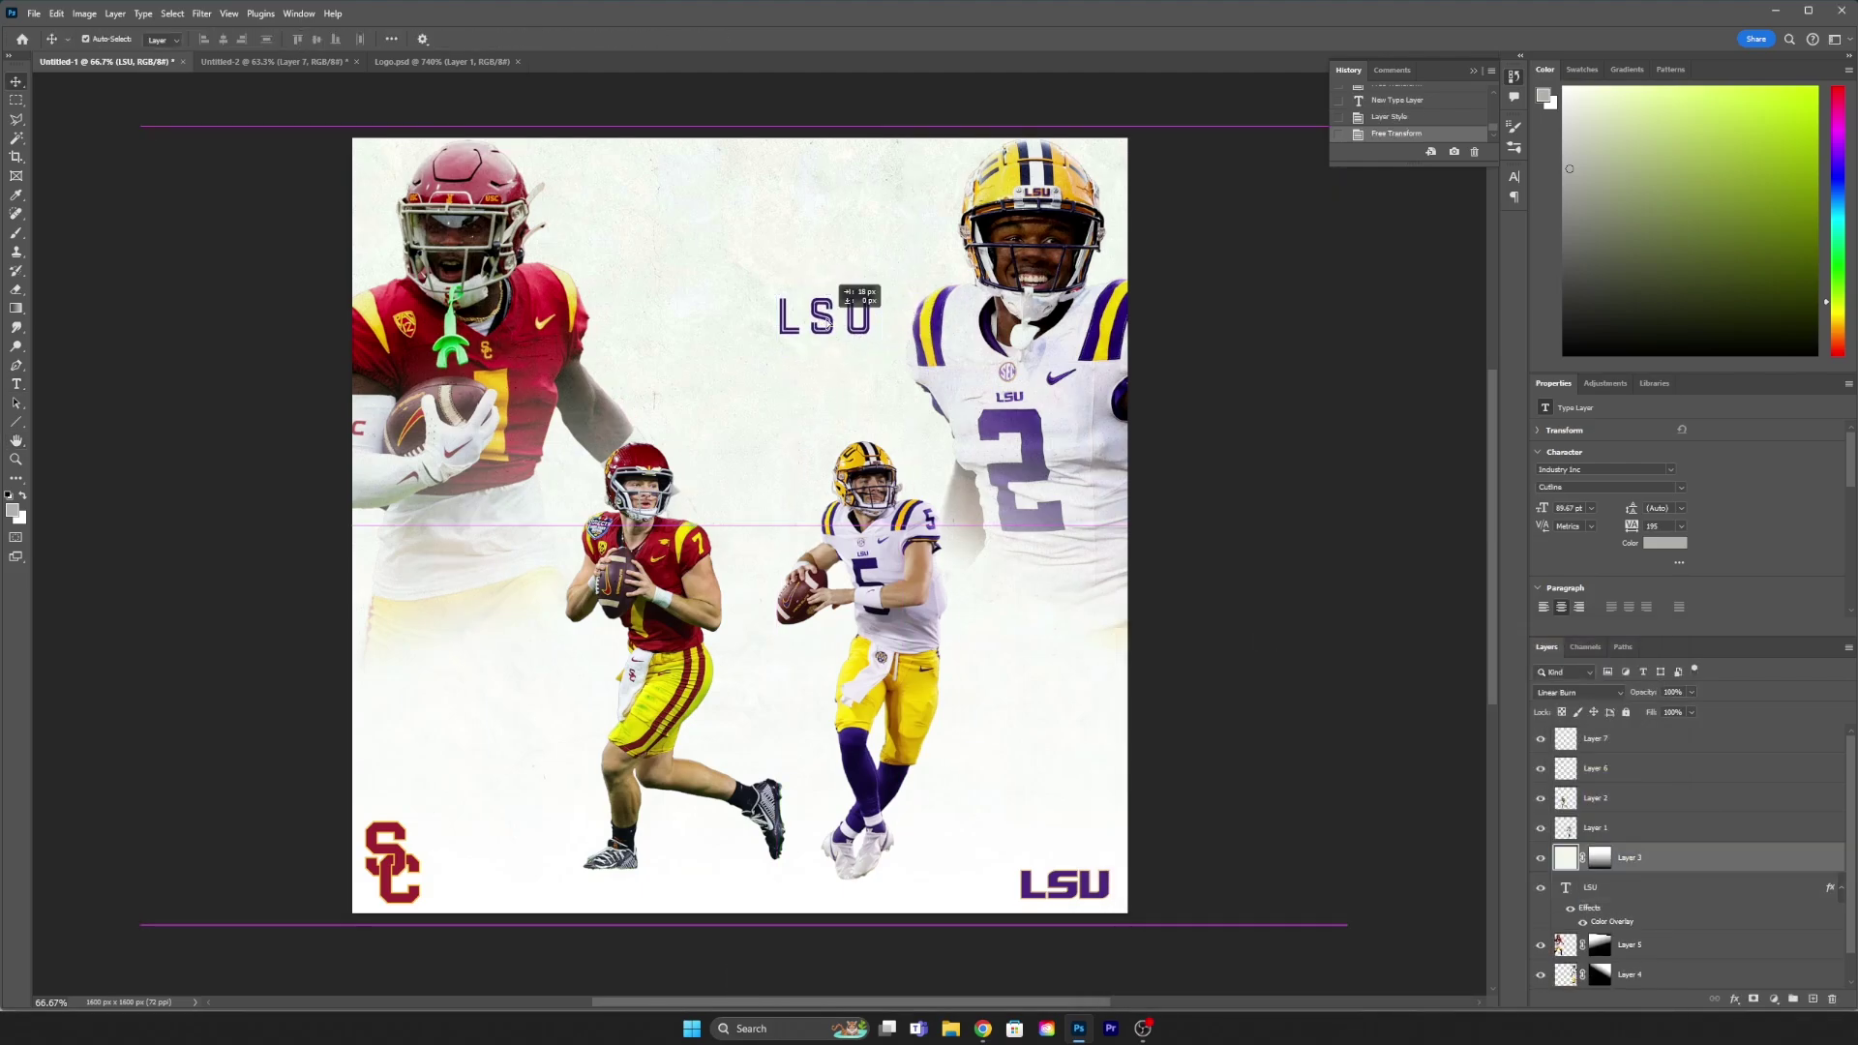
{"action": "key", "text": "ctrl+z"}
Step: Shift the LSU title to the left with Free Transform
{"action": "scroll", "coordinate": [838, 334], "scroll_direction": "up", "scroll_amount": 3}
{"action": "left_click", "coordinate": [809, 299]}
{"action": "key", "text": "ctrl+t"}
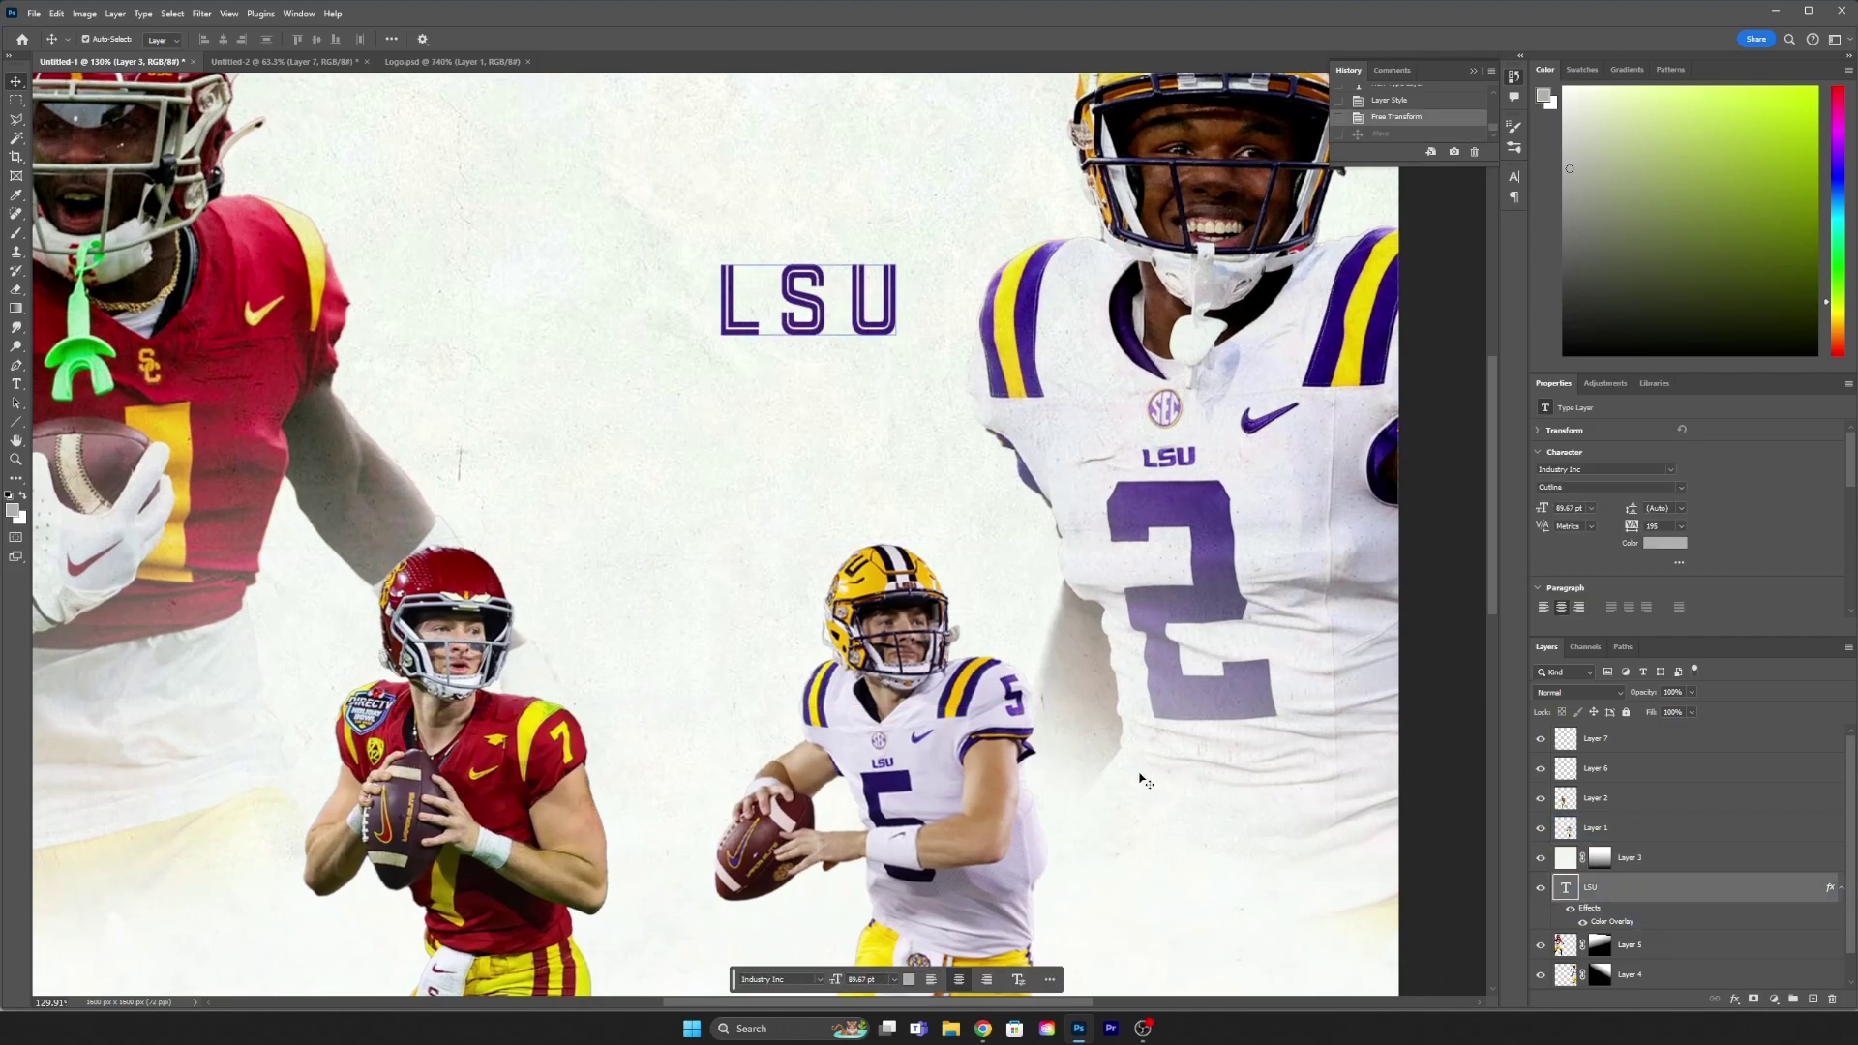
{"action": "scroll", "coordinate": [774, 407], "scroll_direction": "down", "scroll_amount": 3}
{"action": "left_click_drag", "start_coordinate": [771, 407], "coordinate": [718, 409]}
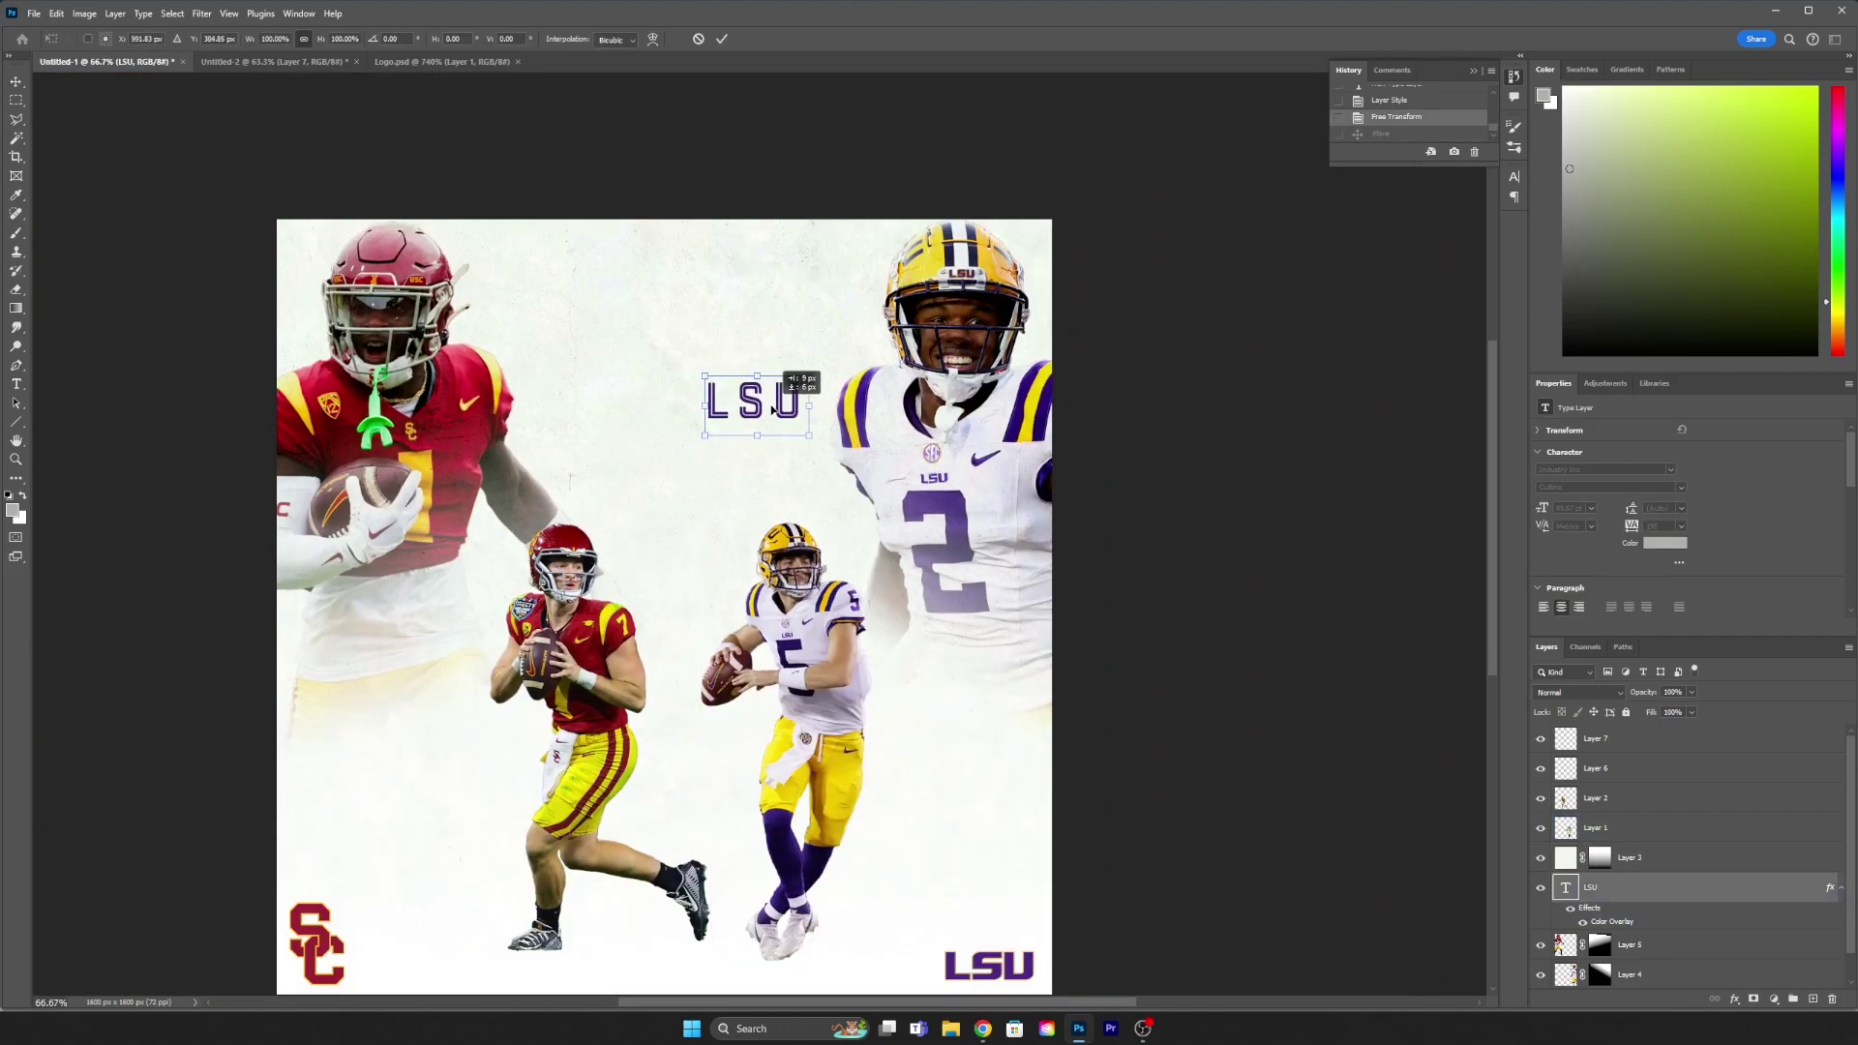
{"action": "key", "text": "Return"}
{"action": "left_click", "coordinate": [801, 495]}
Step: Duplicate the LSU title beside it and change the copy's text to USC
{"action": "left_click", "coordinate": [692, 612]}
{"action": "key", "text": "ctrl+t"}
{"action": "left_click_drag", "start_coordinate": [693, 611], "coordinate": [668, 558]}
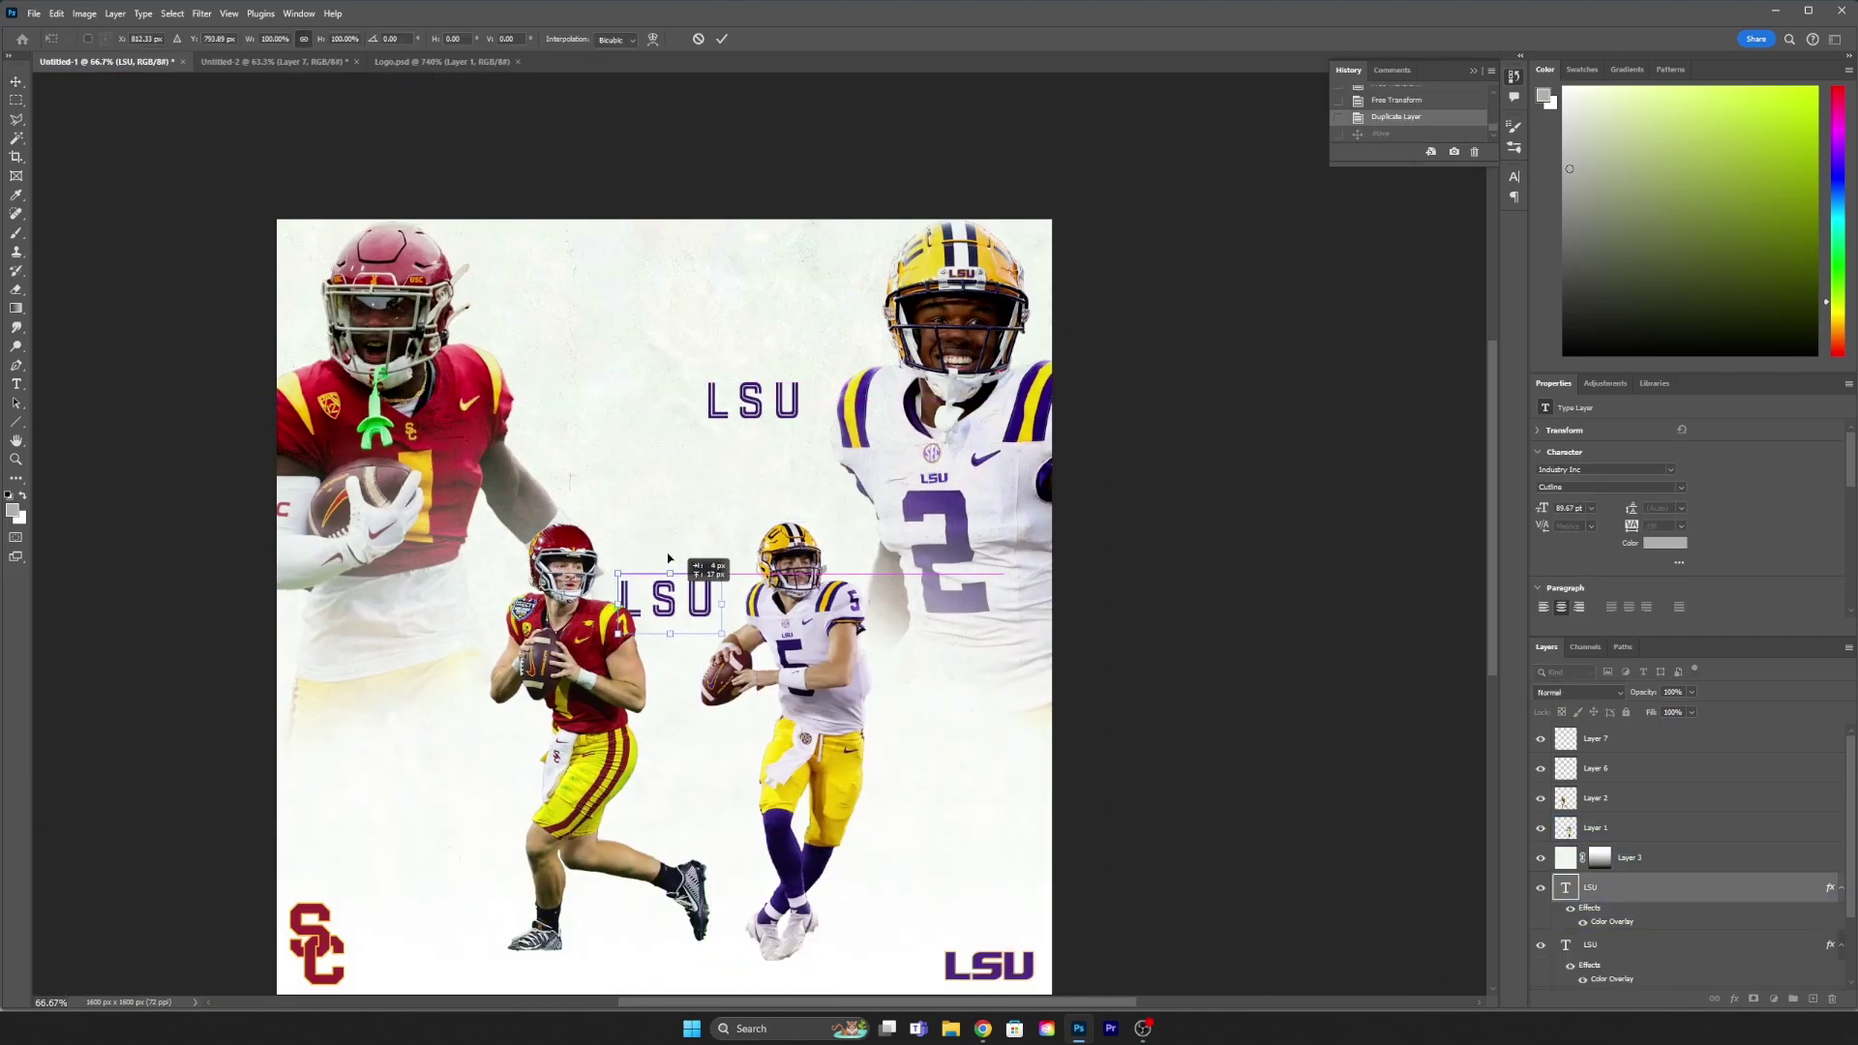
{"action": "scroll", "coordinate": [709, 408], "scroll_direction": "up", "scroll_amount": 3}
{"action": "left_click_drag", "start_coordinate": [709, 407], "coordinate": [642, 433]}
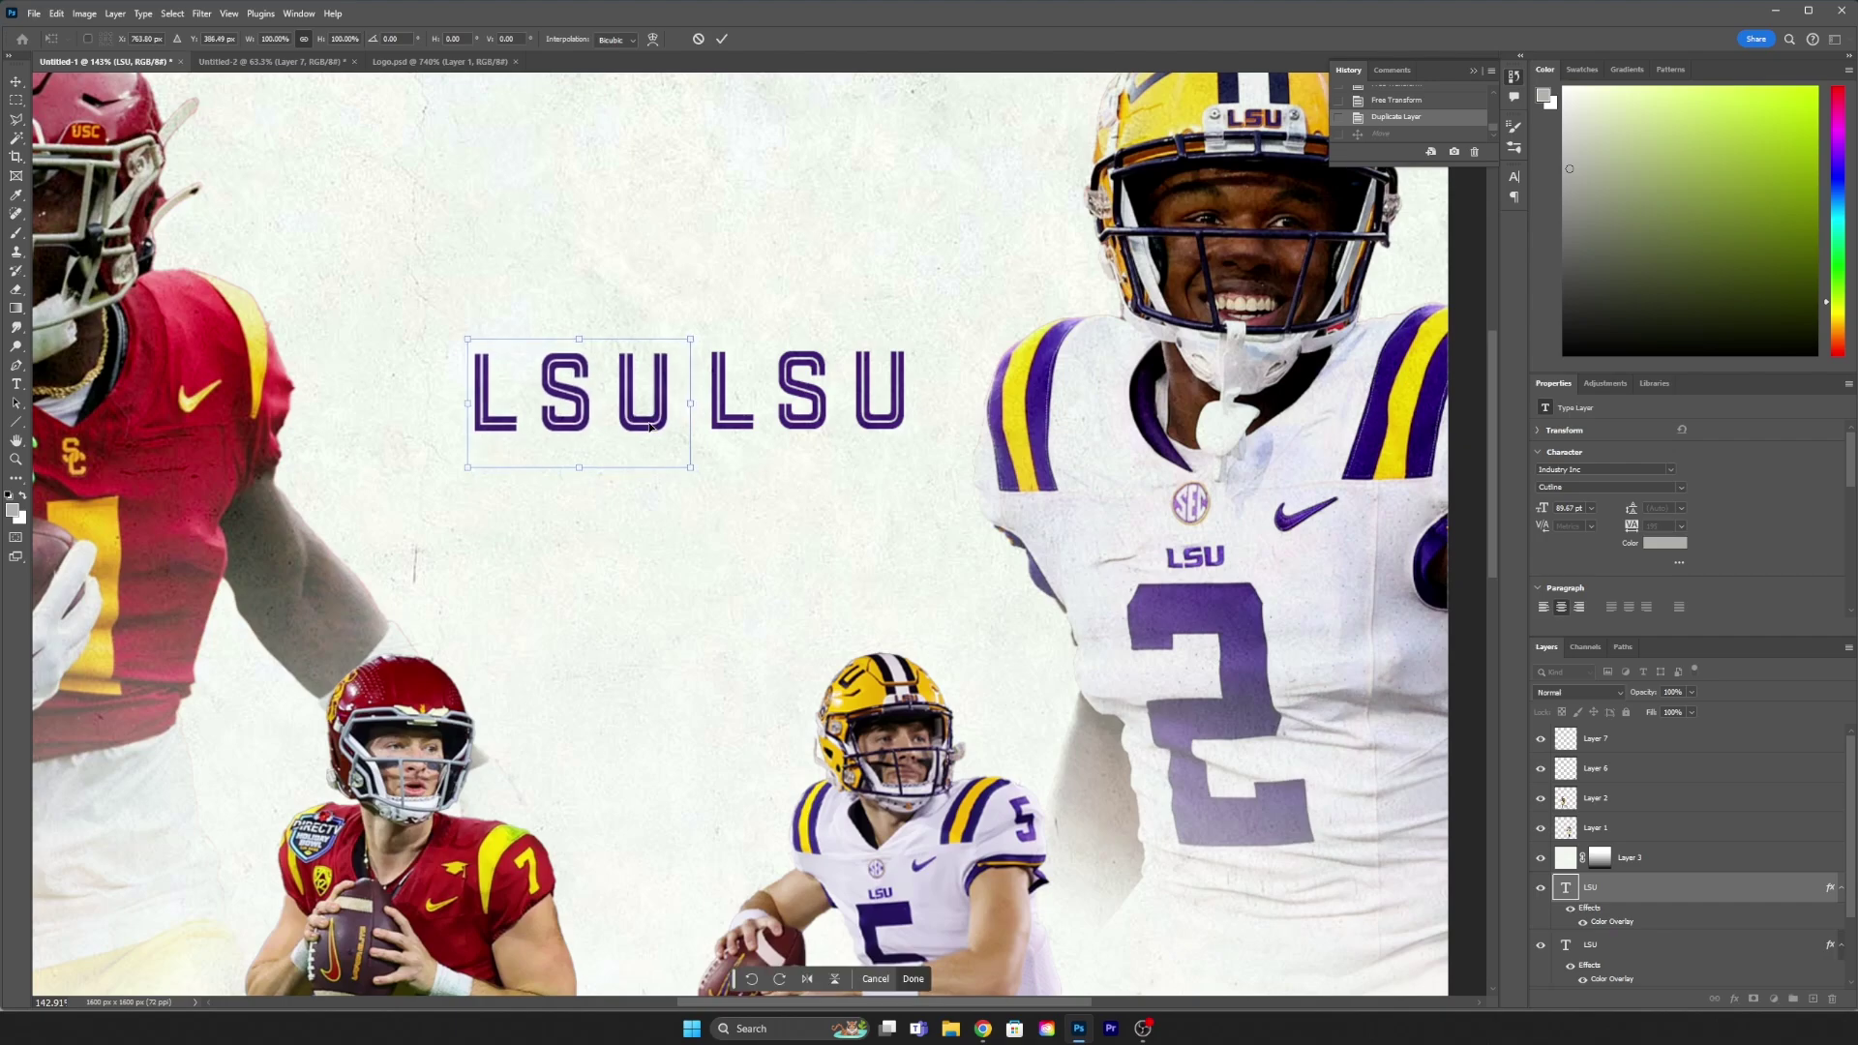
{"action": "double_click", "coordinate": [649, 427]}
{"action": "type", "text": "USC"}
Step: Hide the textured background layer
{"action": "scroll", "coordinate": [551, 370], "scroll_direction": "down", "scroll_amount": 5}
{"action": "scroll", "coordinate": [551, 370], "scroll_direction": "up", "scroll_amount": 3}
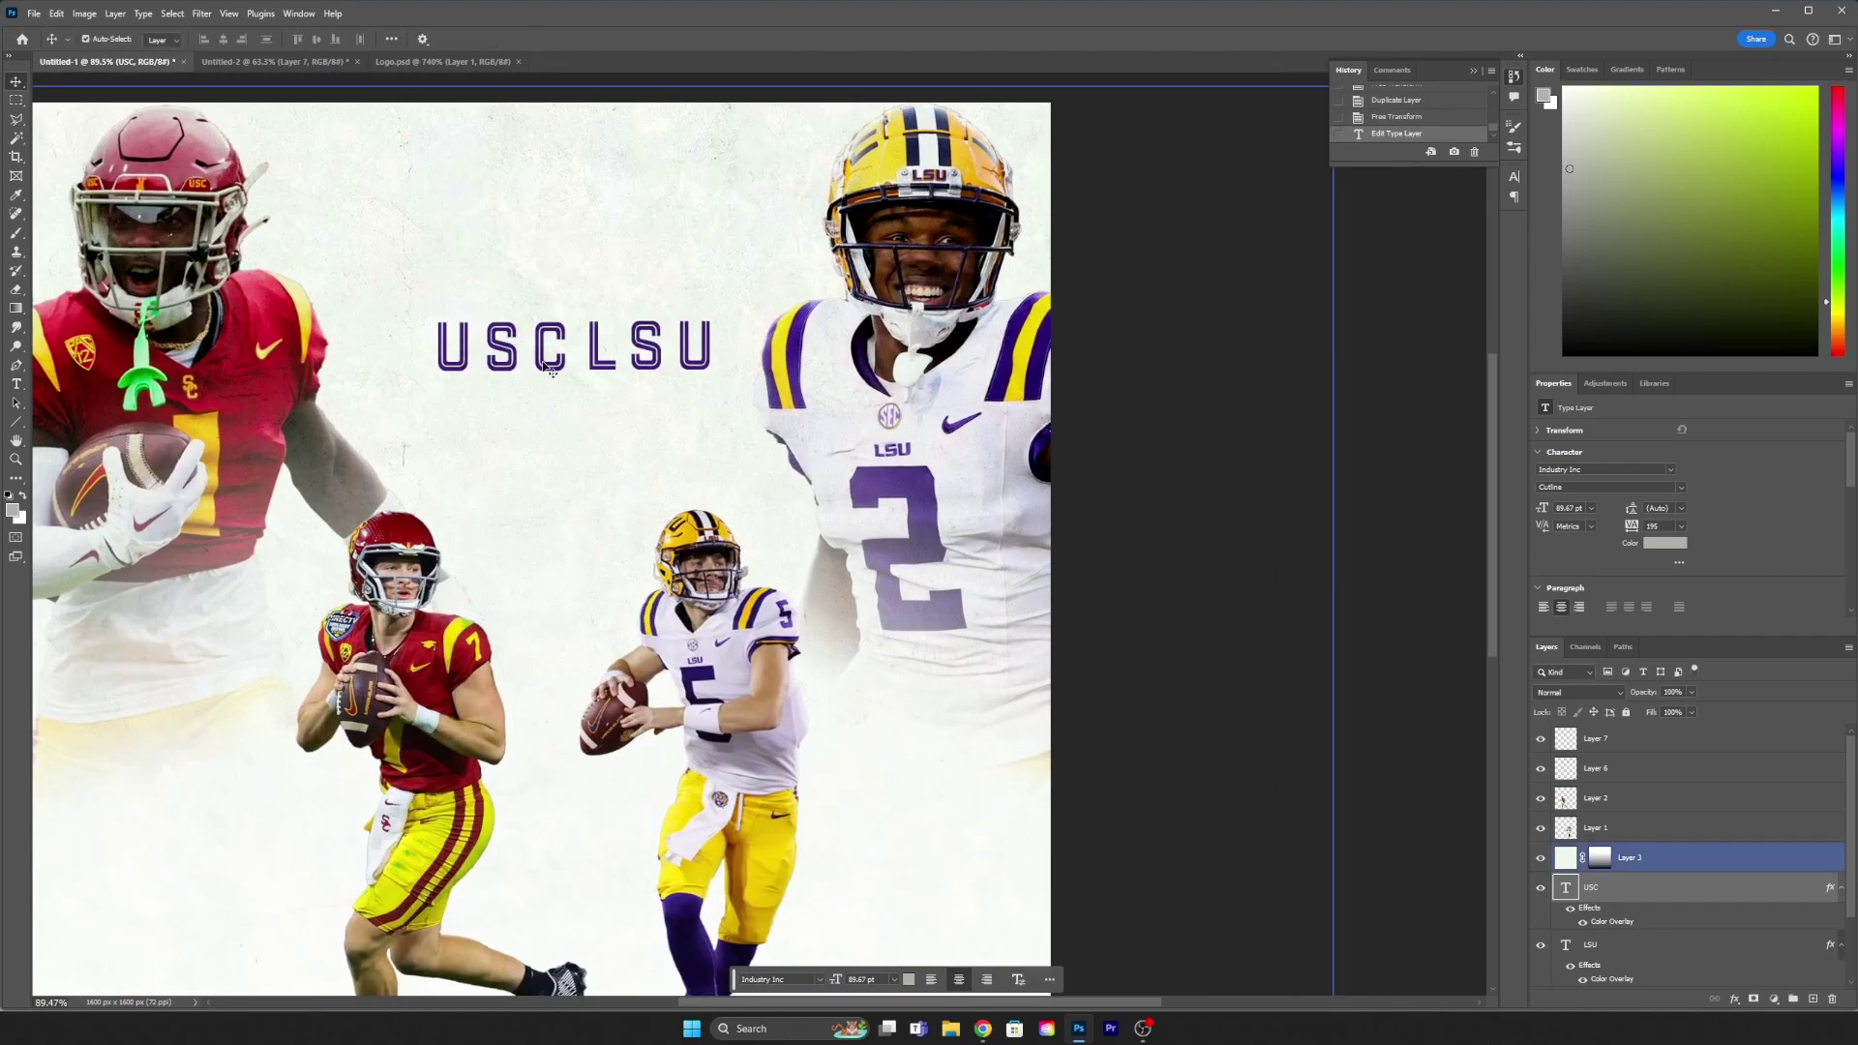
{"action": "left_click", "coordinate": [1540, 857]}
{"action": "scroll", "coordinate": [612, 516], "scroll_direction": "down", "scroll_amount": 3}
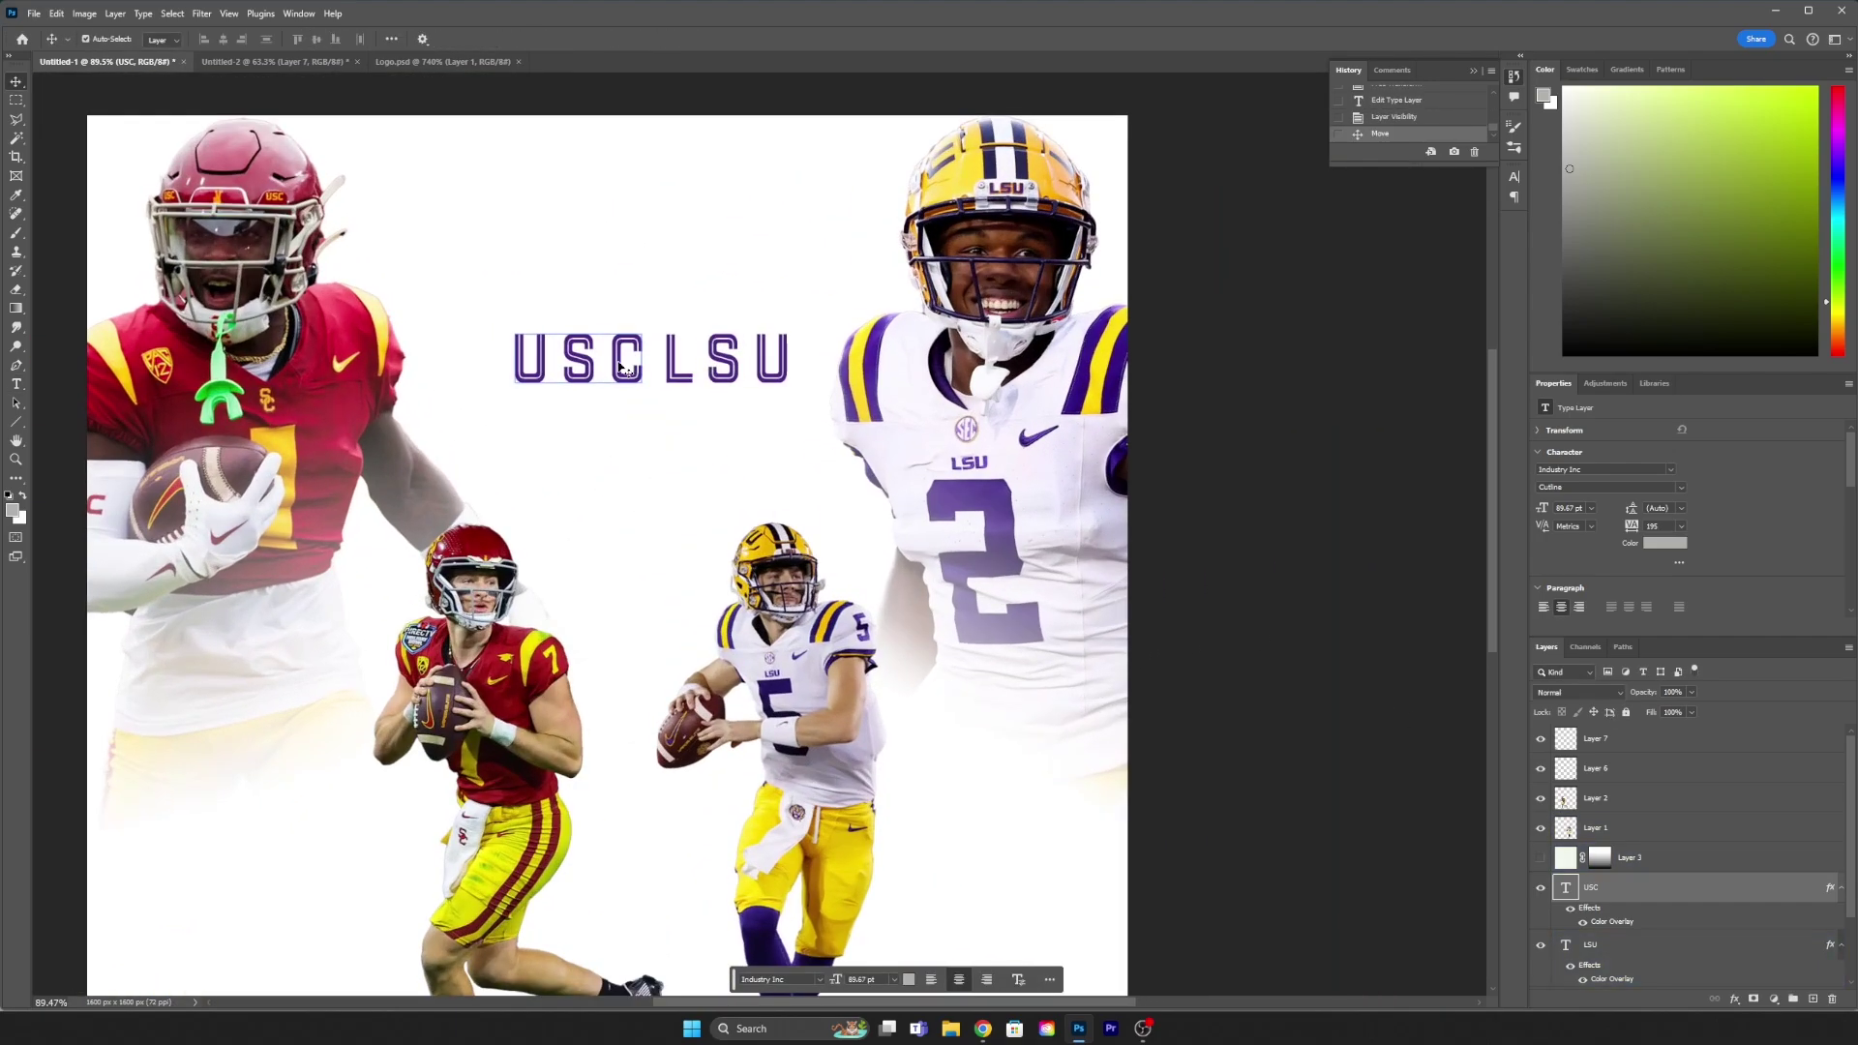
Step: Change the USC title's Color Overlay to crimson
{"action": "double_click", "coordinate": [1705, 900]}
{"action": "left_click", "coordinate": [1447, 716]}
{"action": "left_click", "coordinate": [387, 368]}
{"action": "left_click", "coordinate": [1427, 493]}
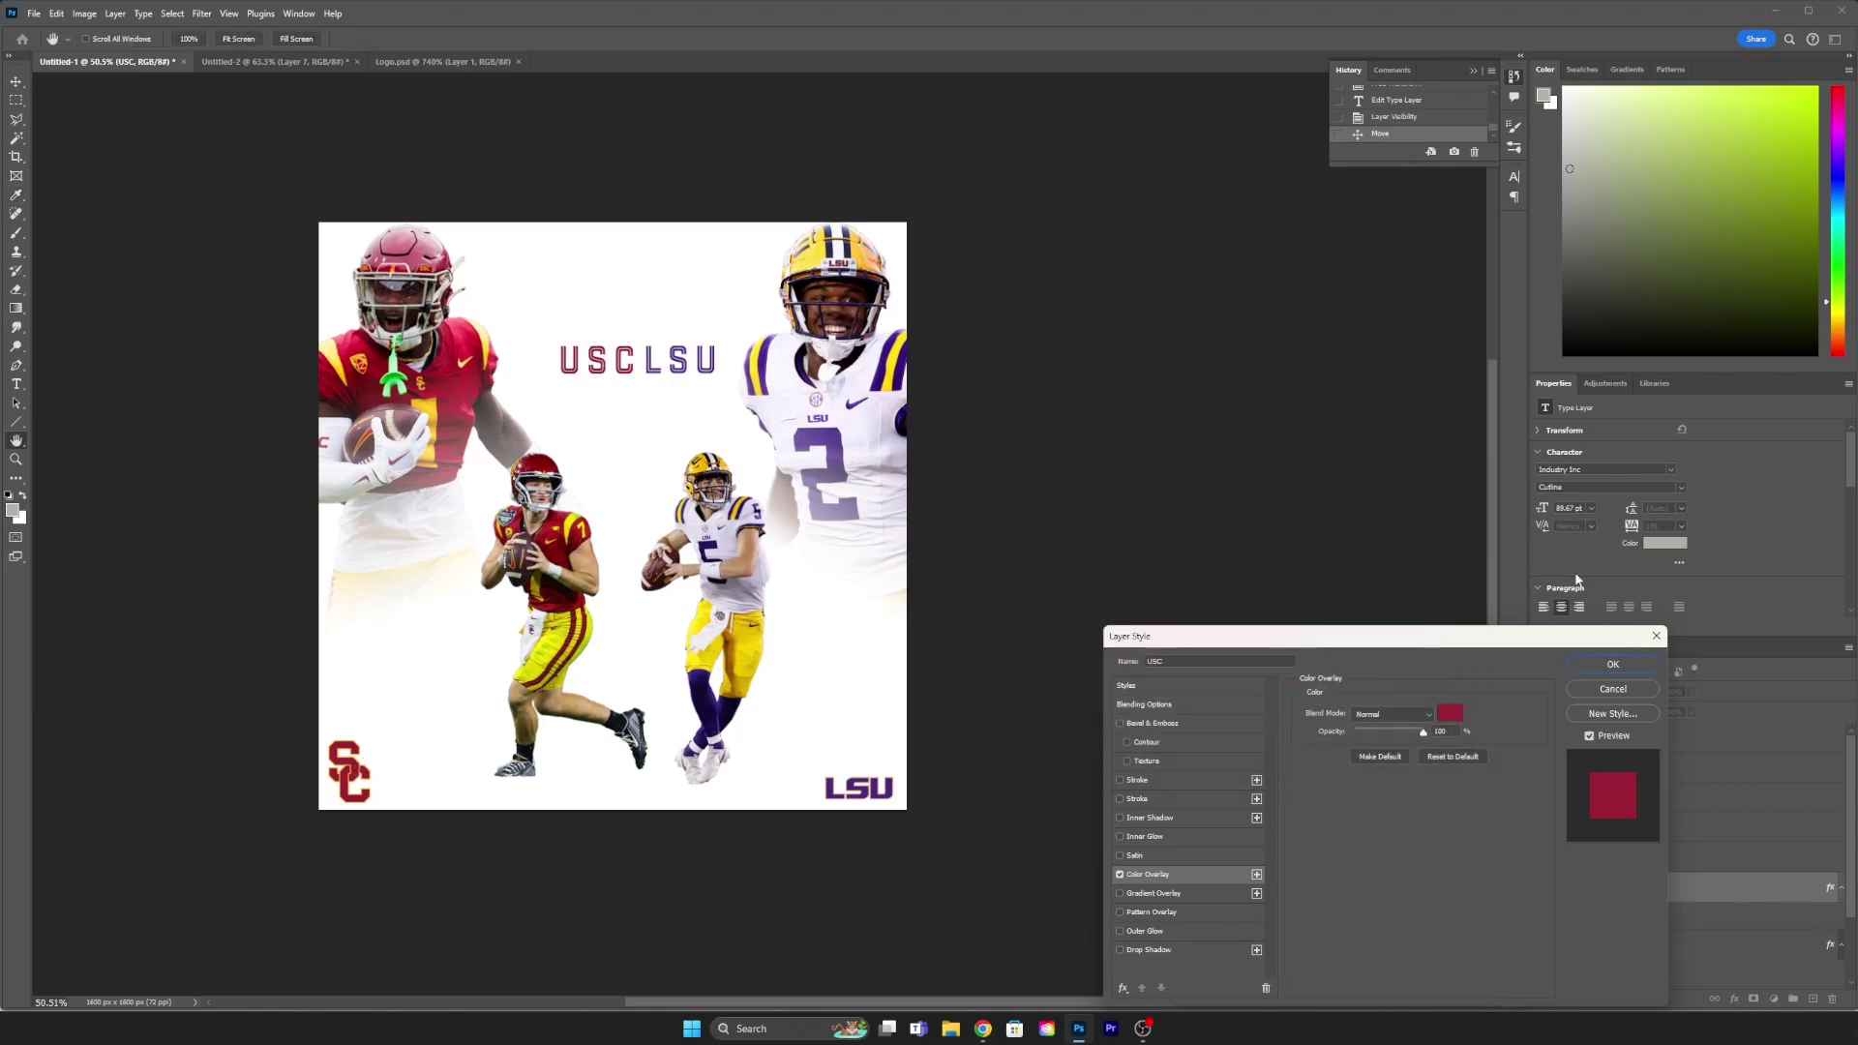
{"action": "left_click", "coordinate": [1609, 663]}
Step: Space USC further left, then shift both titles slightly left
{"action": "scroll", "coordinate": [613, 382], "scroll_direction": "up", "scroll_amount": 3}
{"action": "left_click_drag", "start_coordinate": [614, 383], "coordinate": [598, 375]}
{"action": "scroll", "coordinate": [717, 387], "scroll_direction": "down", "scroll_amount": 5}
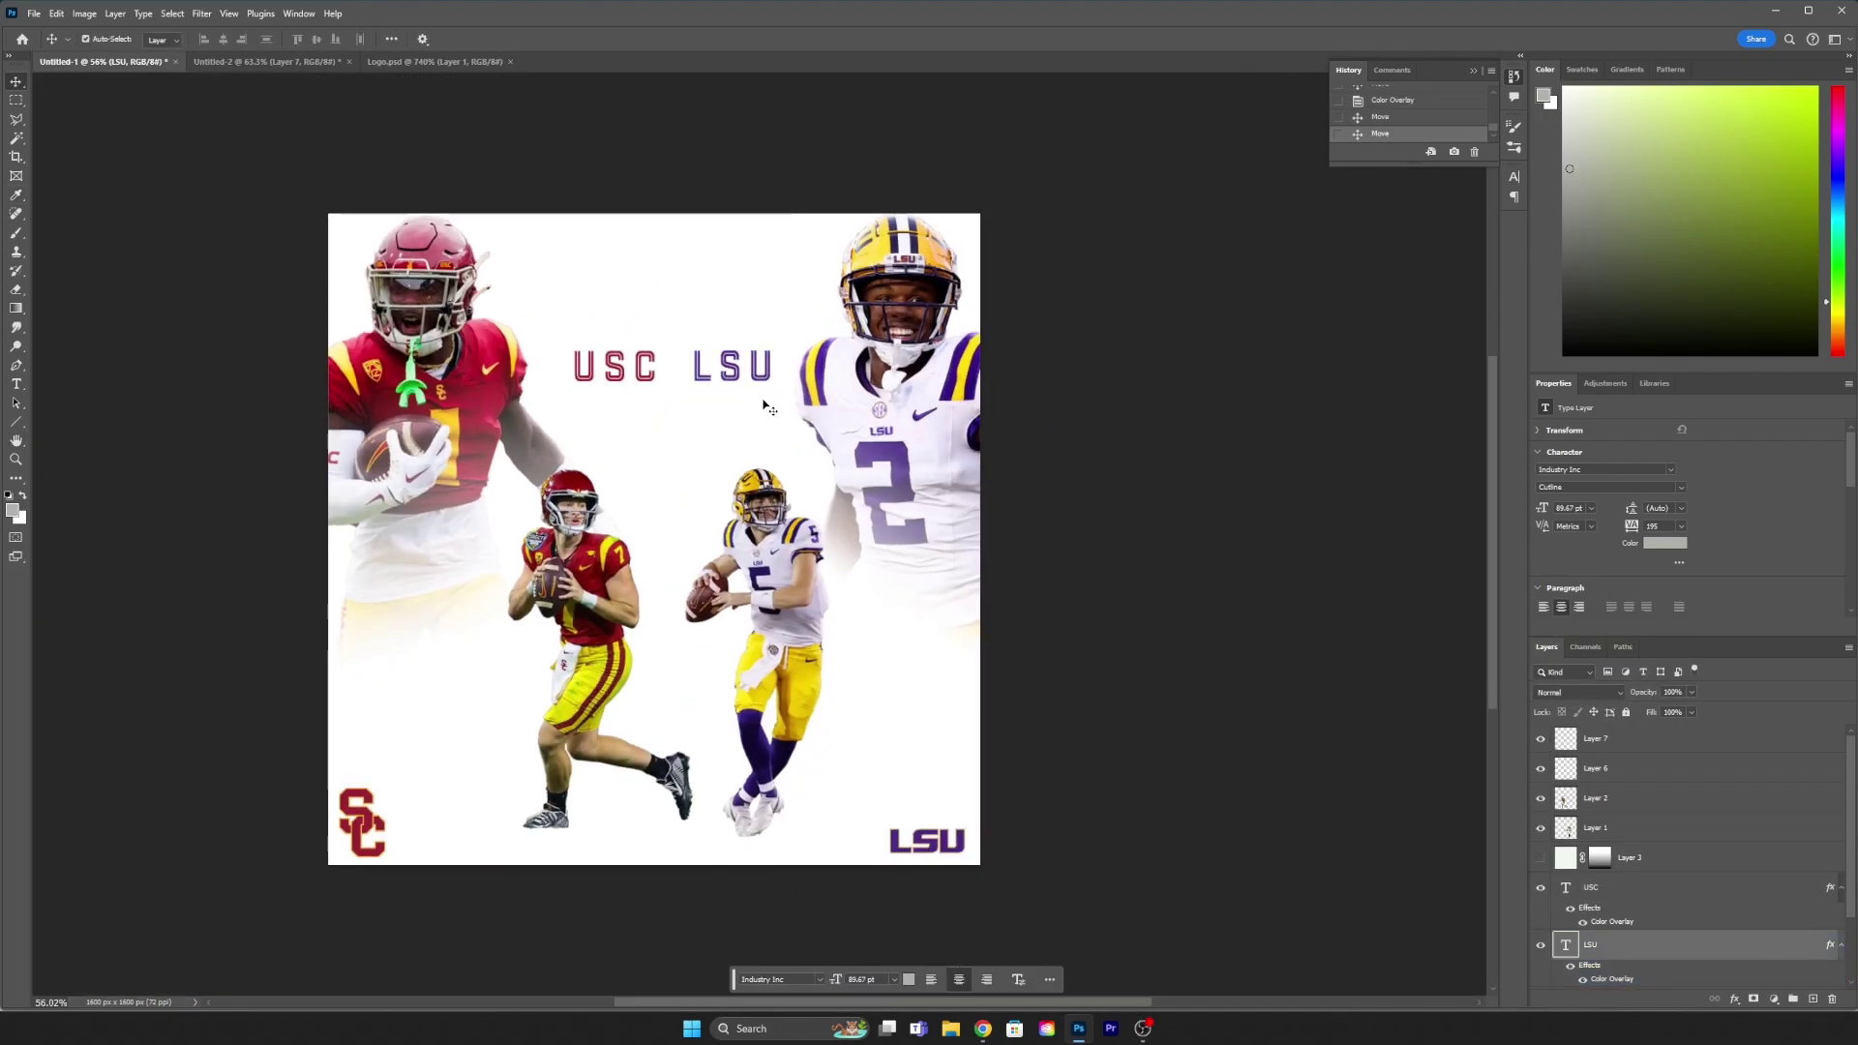
{"action": "scroll", "coordinate": [718, 415], "scroll_direction": "up", "scroll_amount": 2}
{"action": "key", "text": "ctrl+t"}
{"action": "left_click_drag", "start_coordinate": [749, 385], "coordinate": [729, 381]}
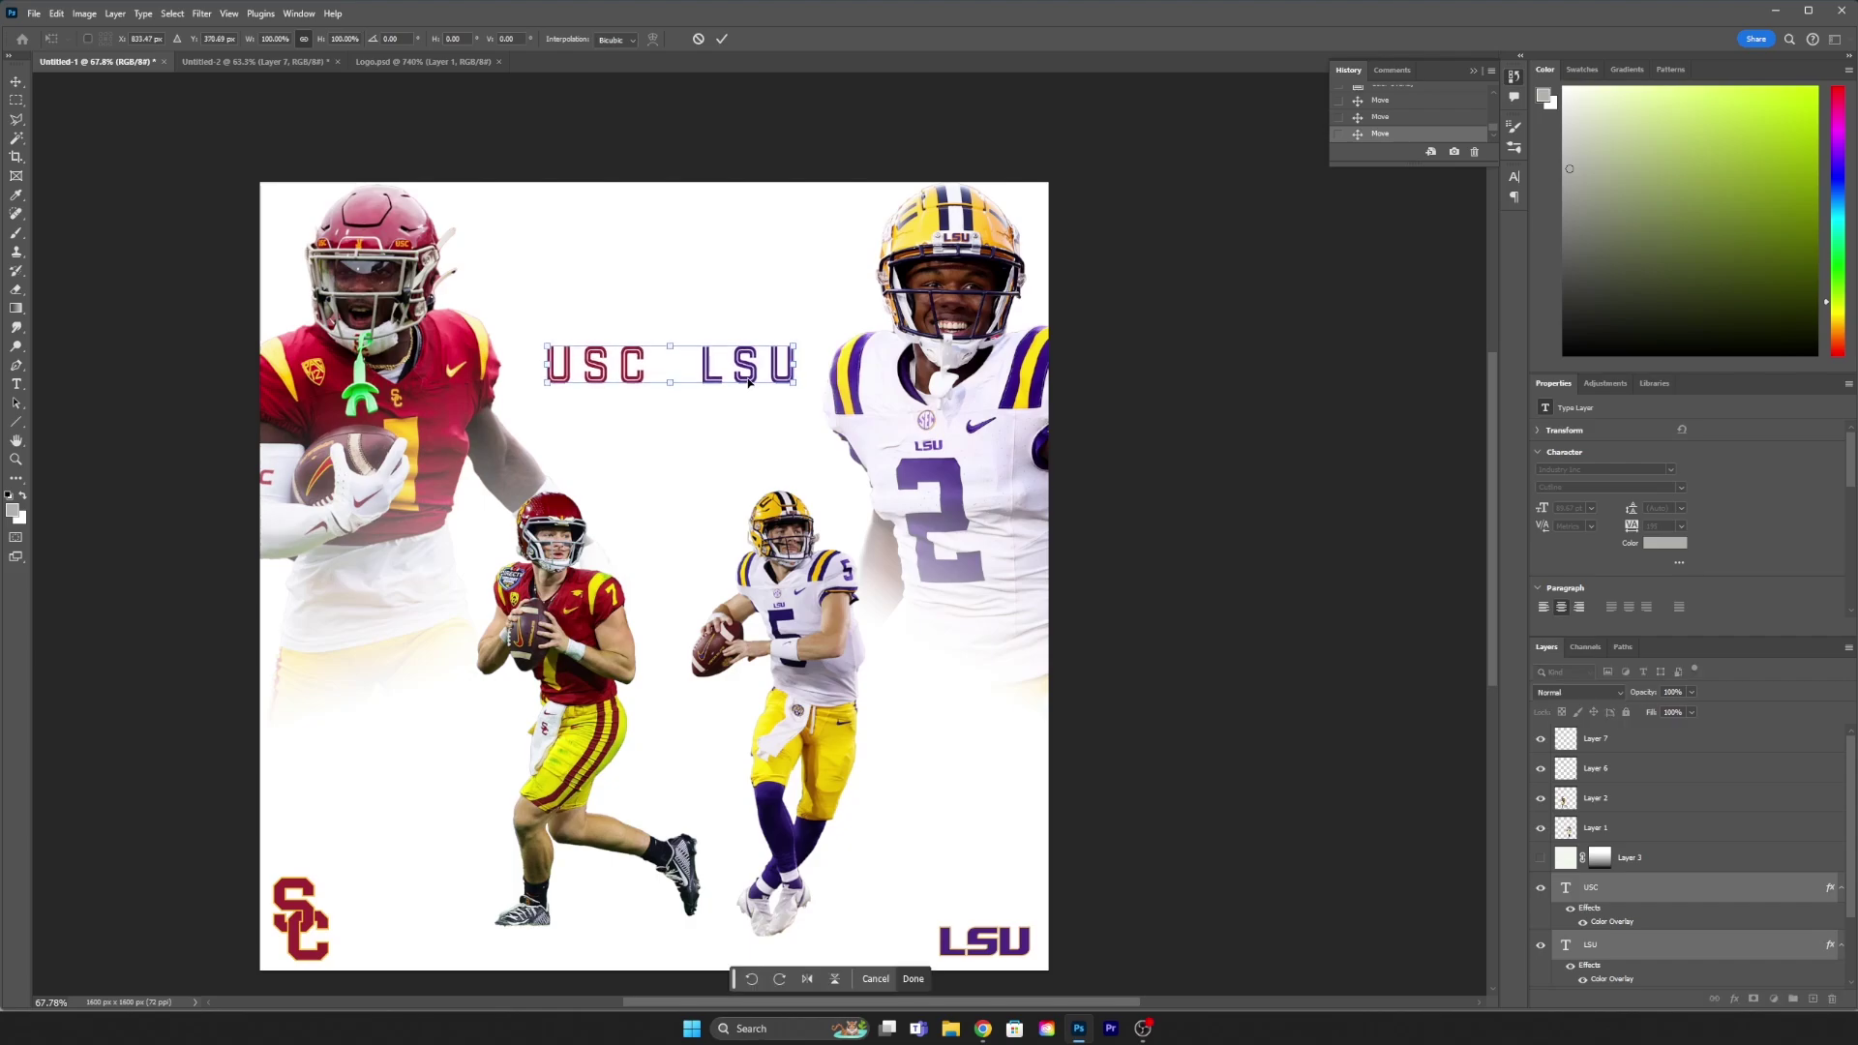
{"action": "key", "text": "Return"}
{"action": "scroll", "coordinate": [685, 376], "scroll_direction": "up", "scroll_amount": 3}
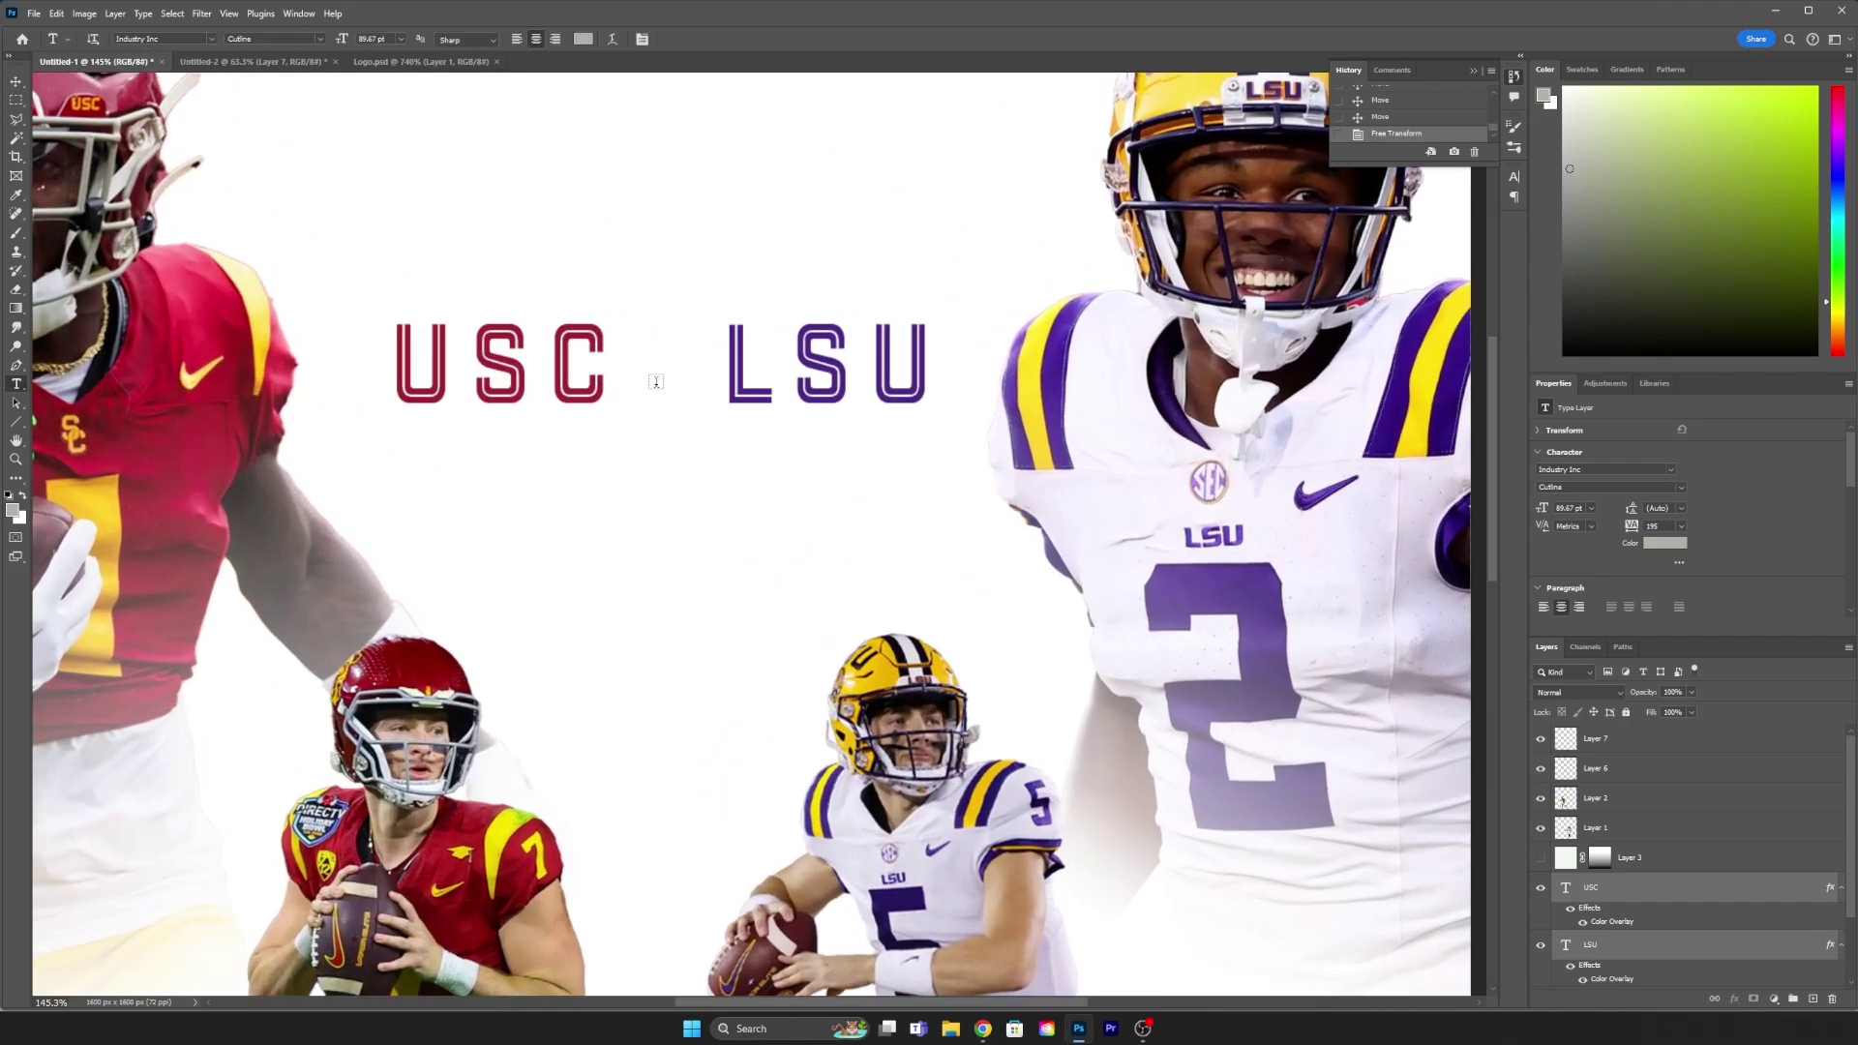
Step: Add VS text between USC and LSU and shrink it to fit
{"action": "key", "text": "t"}
{"action": "left_click", "coordinate": [677, 367]}
{"action": "type", "text": "VS"}
{"action": "key", "text": "ctrl+Return"}
{"action": "key", "text": "ctrl+t"}
{"action": "scroll", "coordinate": [678, 368], "scroll_direction": "up", "scroll_amount": 5}
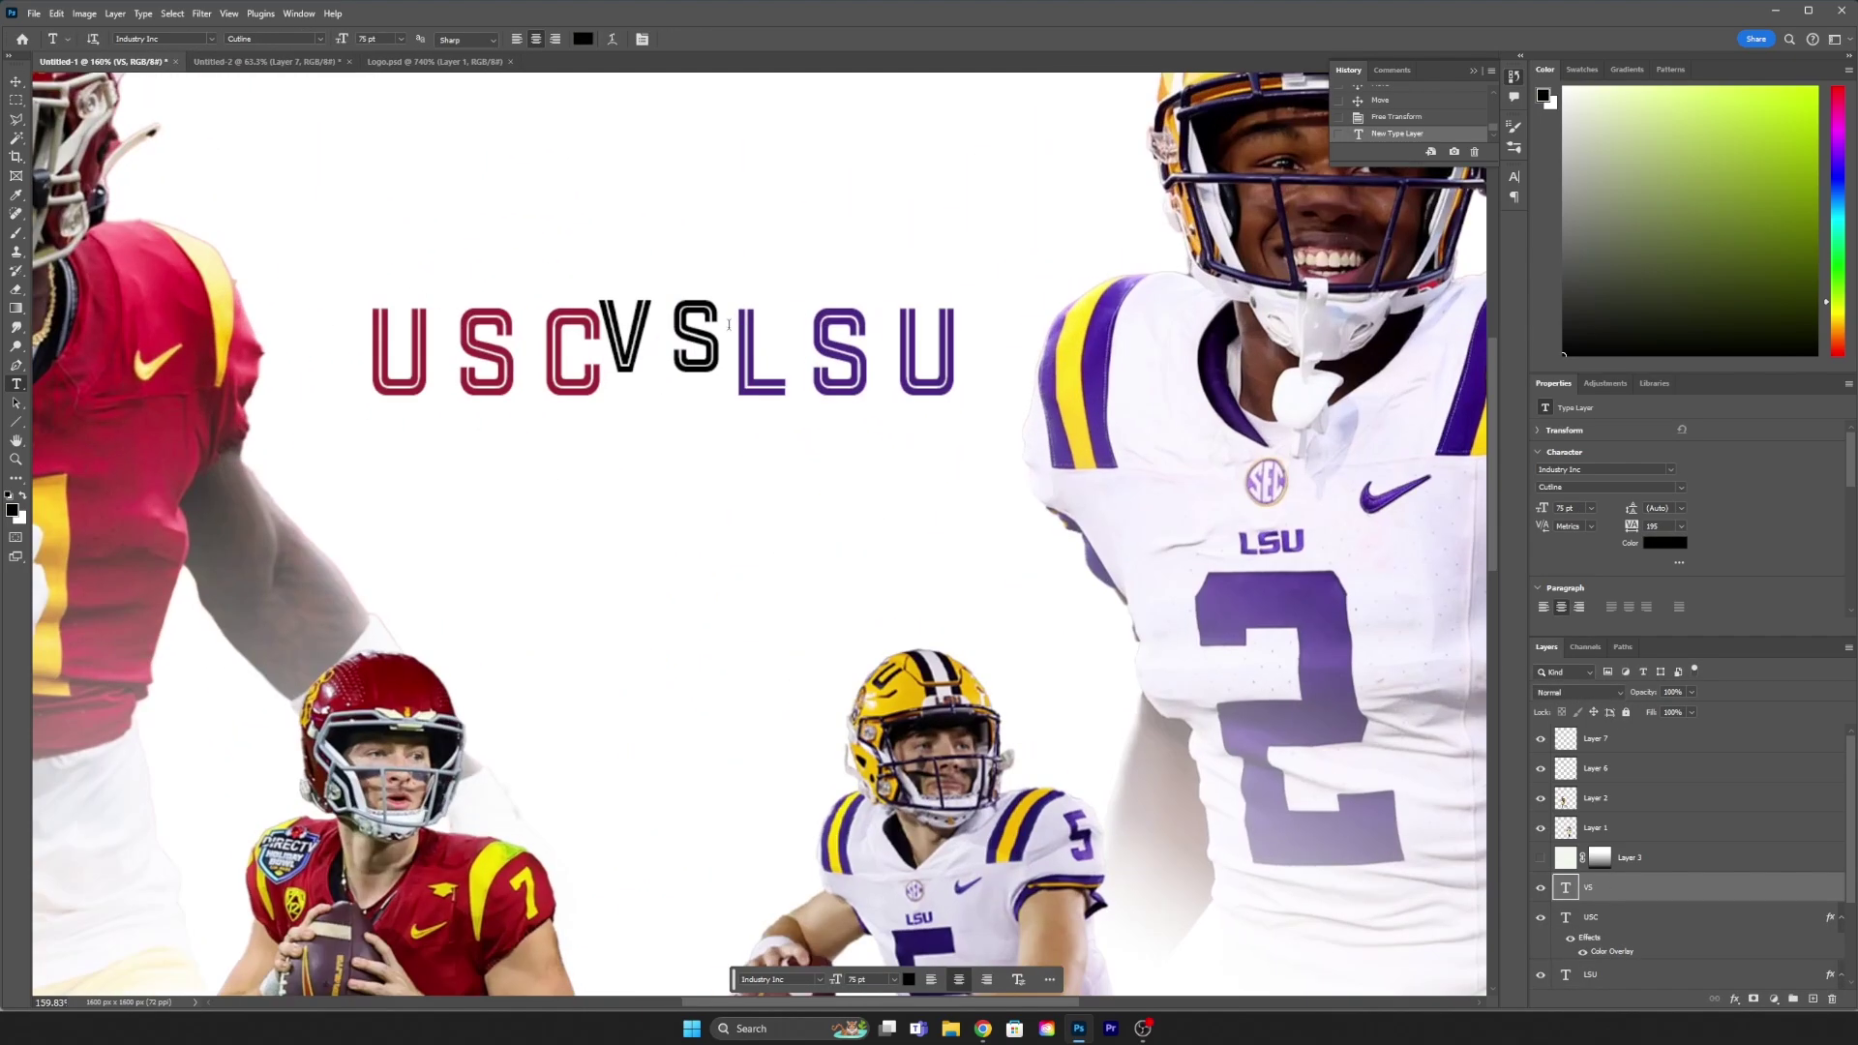
{"action": "left_click_drag", "start_coordinate": [742, 270], "coordinate": [699, 319]}
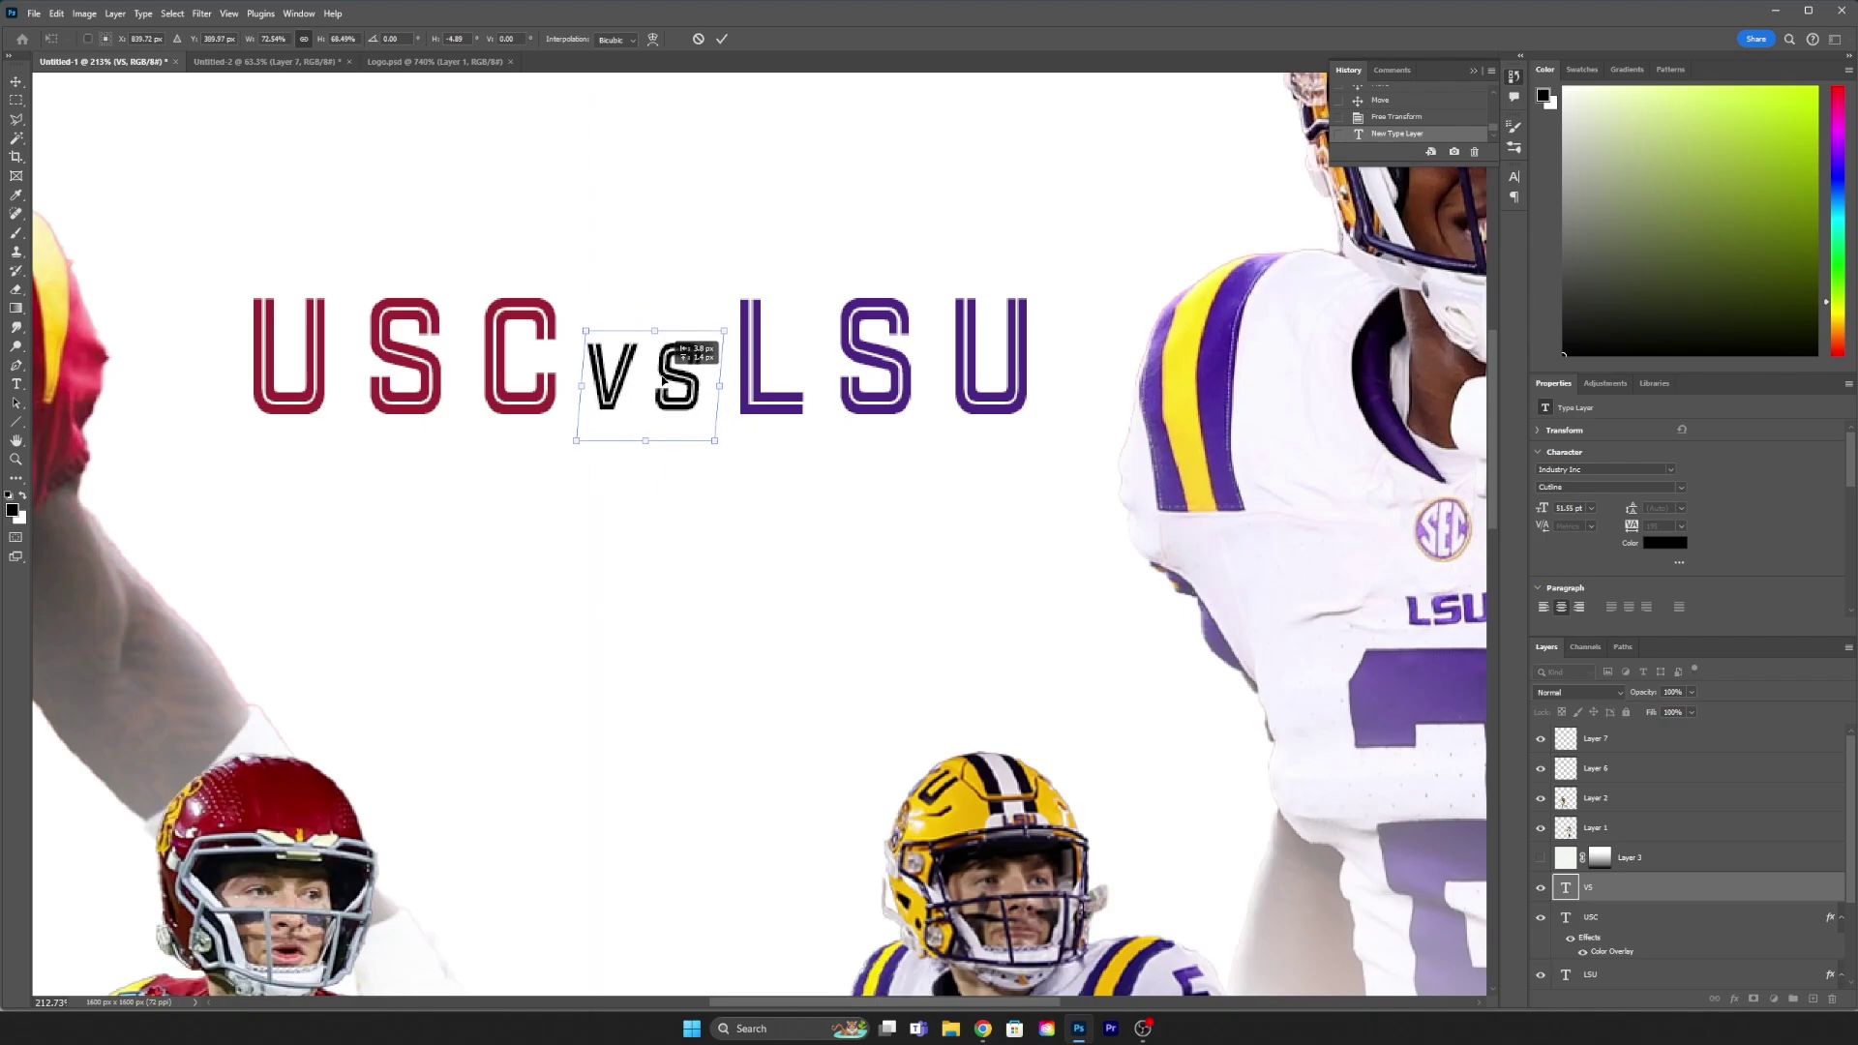
{"action": "key", "text": "Return"}
Step: Move the USC vs LSU title up toward the top
{"action": "scroll", "coordinate": [663, 378], "scroll_direction": "down", "scroll_amount": 5}
{"action": "scroll", "coordinate": [666, 357], "scroll_direction": "up", "scroll_amount": 5}
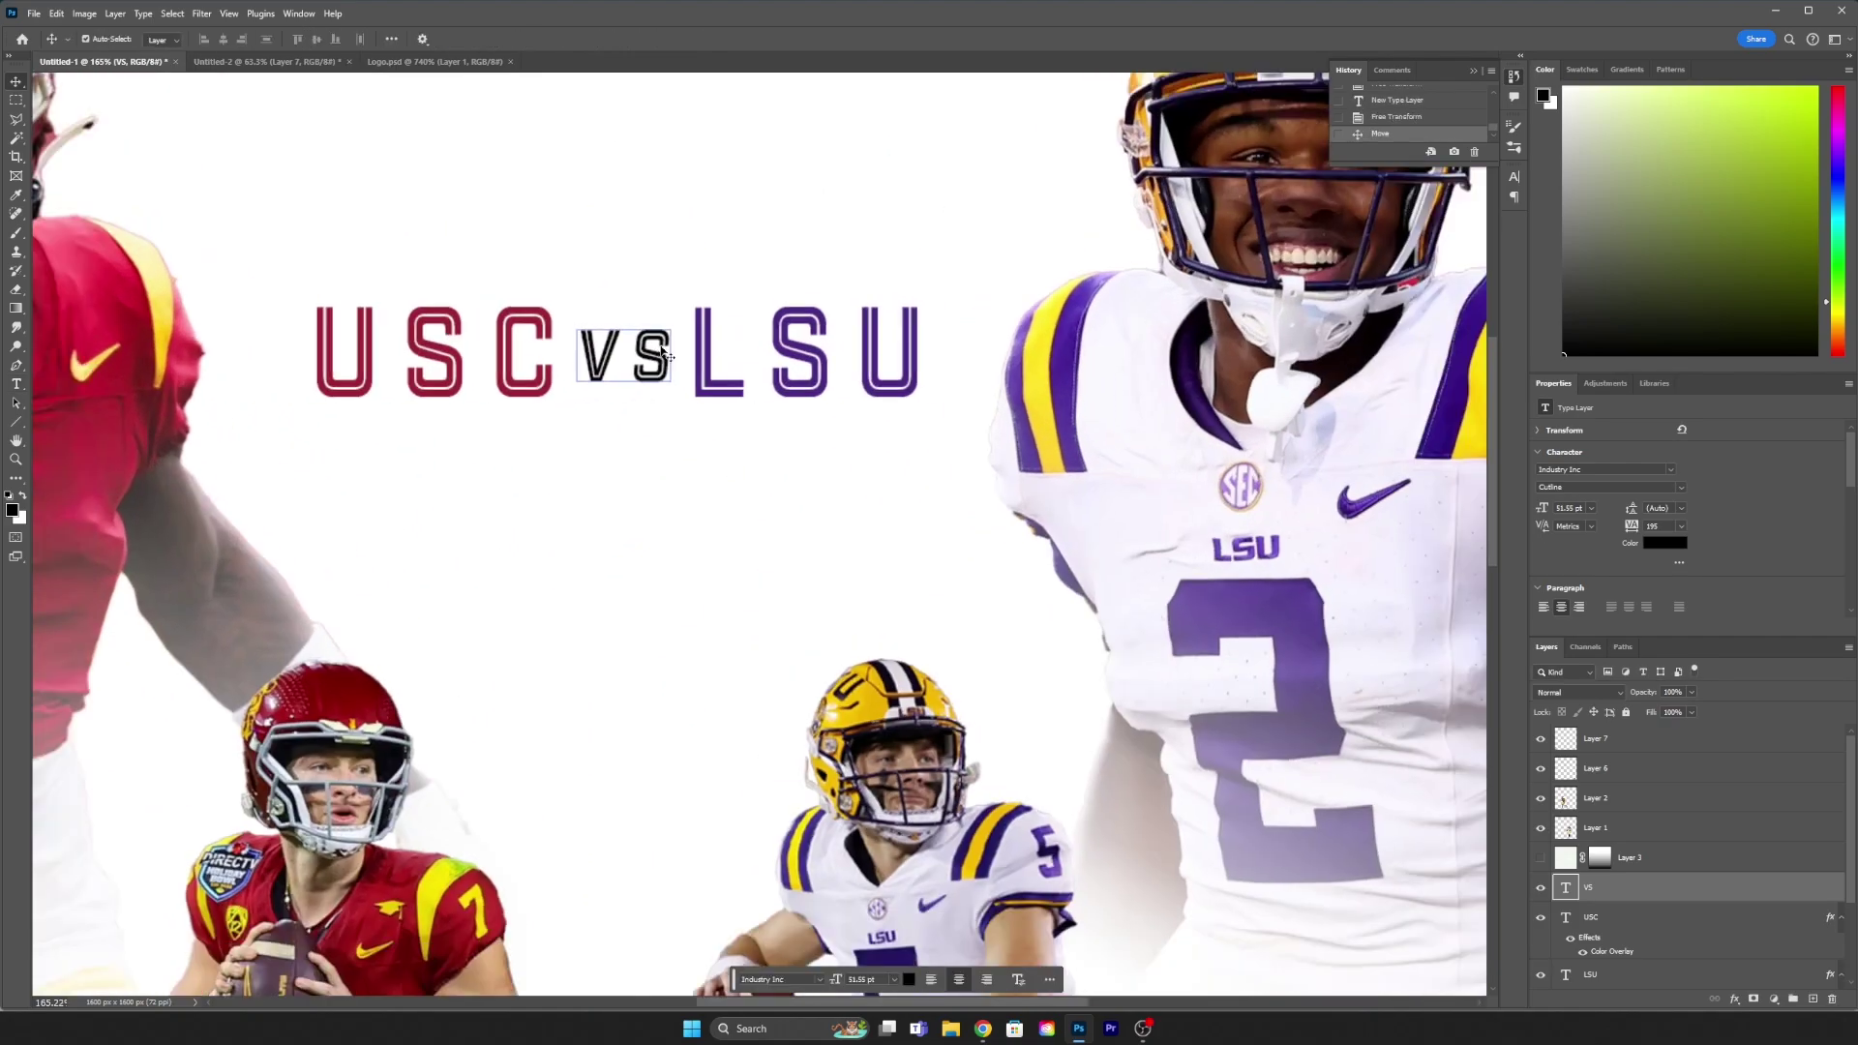
{"action": "scroll", "coordinate": [664, 356], "scroll_direction": "down", "scroll_amount": 5}
{"action": "scroll", "coordinate": [669, 360], "scroll_direction": "up", "scroll_amount": 3}
{"action": "scroll", "coordinate": [668, 373], "scroll_direction": "down", "scroll_amount": 2}
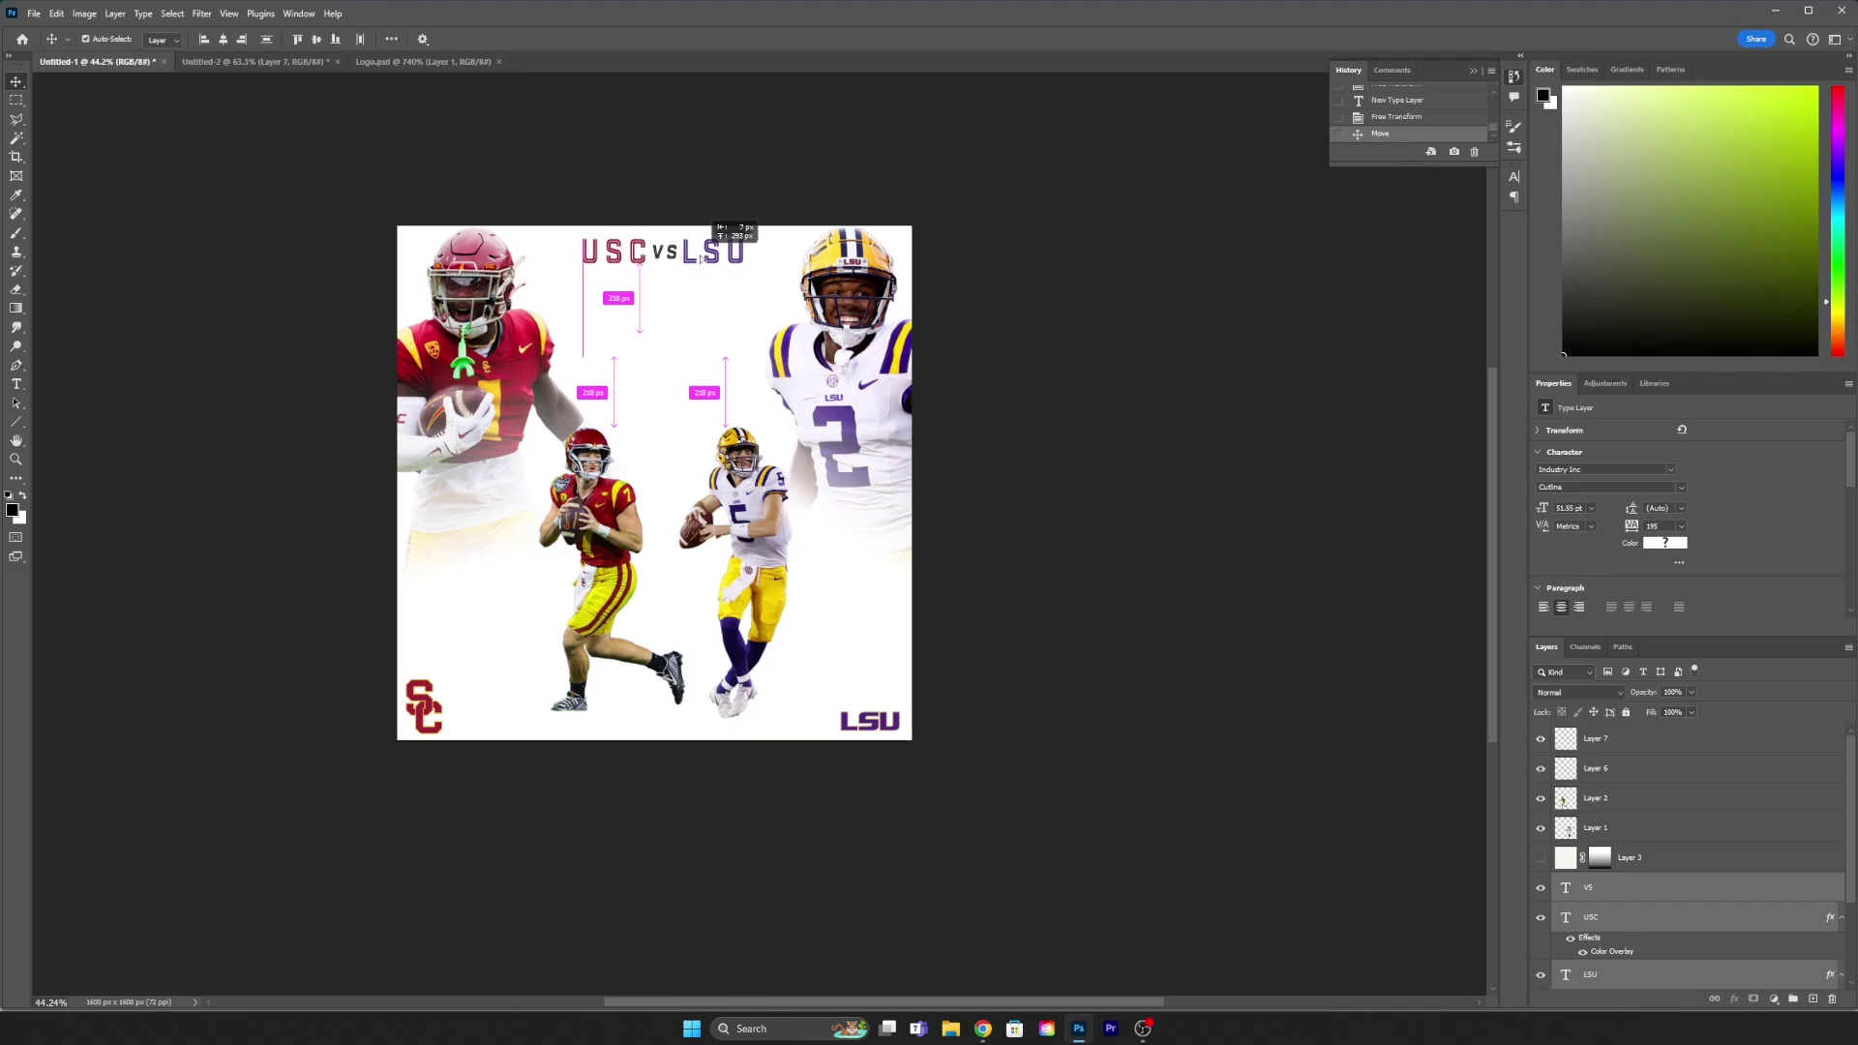
{"action": "scroll", "coordinate": [678, 290], "scroll_direction": "up", "scroll_amount": 2}
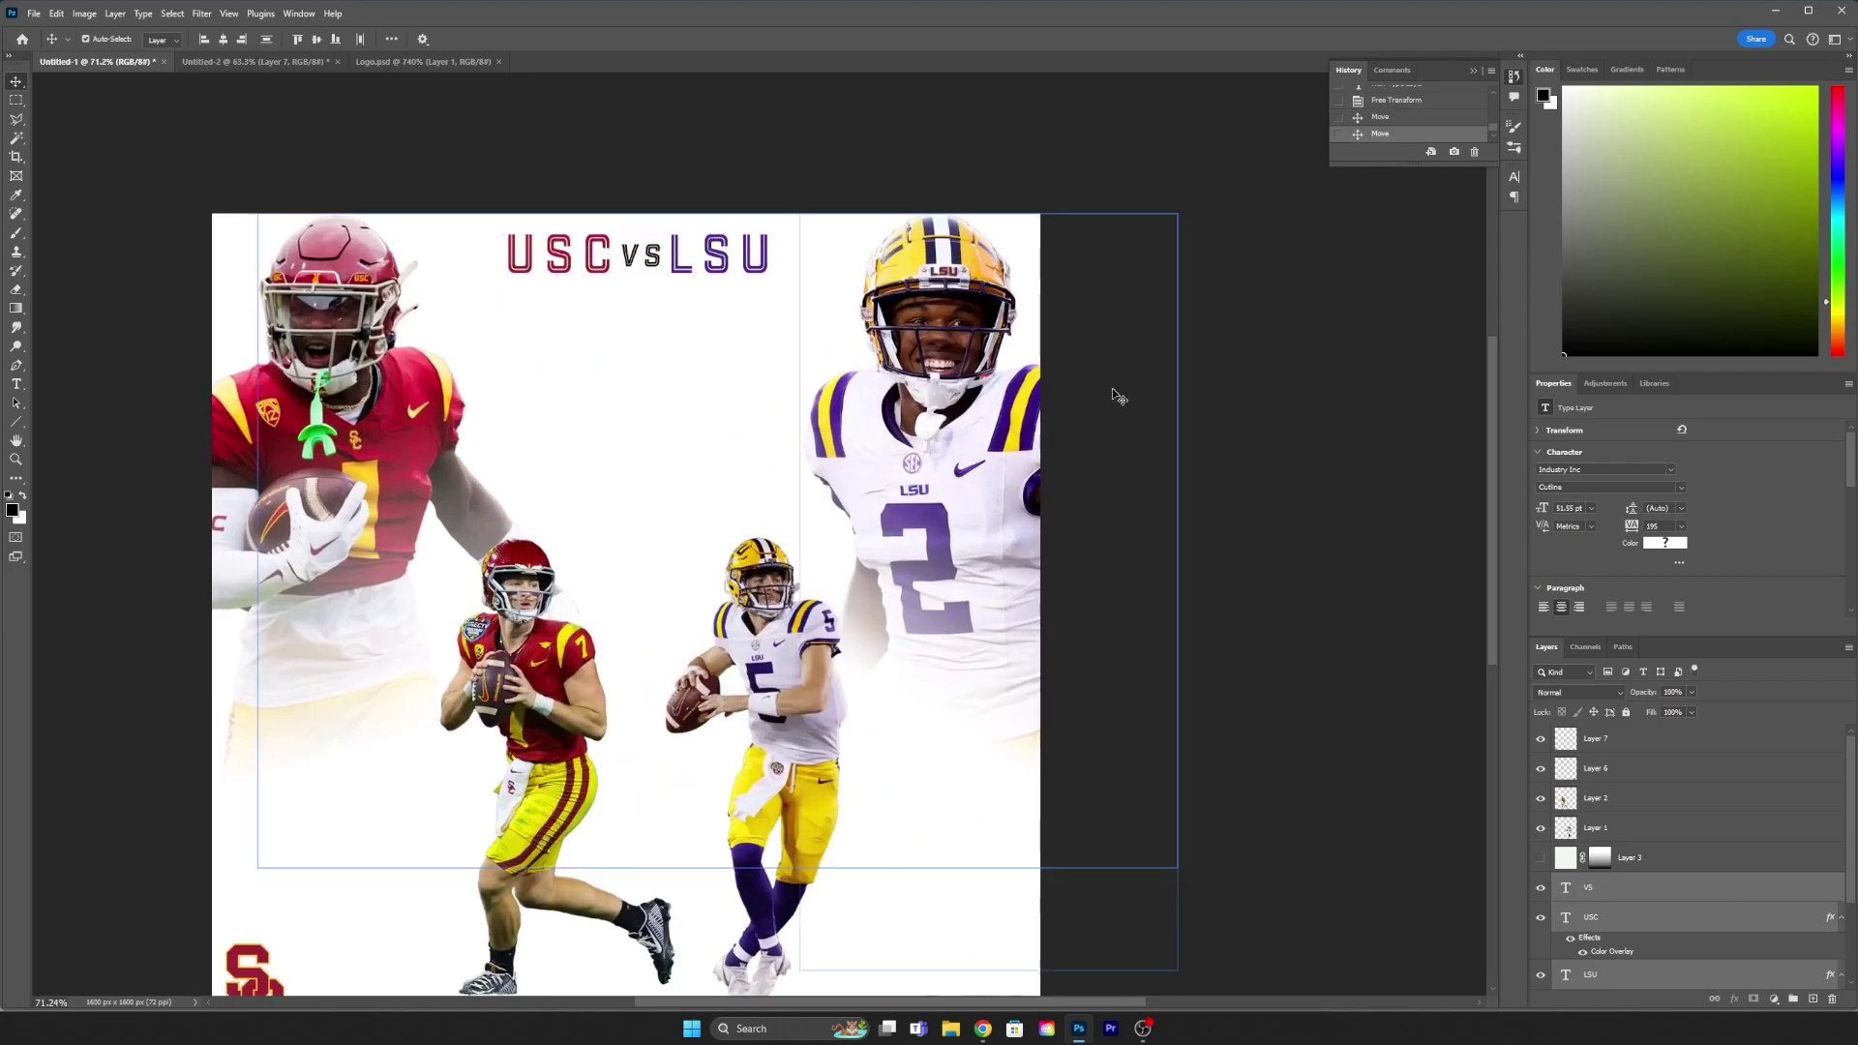
{"action": "left_click_drag", "start_coordinate": [678, 281], "coordinate": [667, 291]}
Step: Type TROJANS below the title and set it to the Base font style
{"action": "scroll", "coordinate": [666, 302], "scroll_direction": "down", "scroll_amount": 3}
{"action": "scroll", "coordinate": [667, 302], "scroll_direction": "up", "scroll_amount": 3}
{"action": "key", "text": "t"}
{"action": "left_click", "coordinate": [564, 317]}
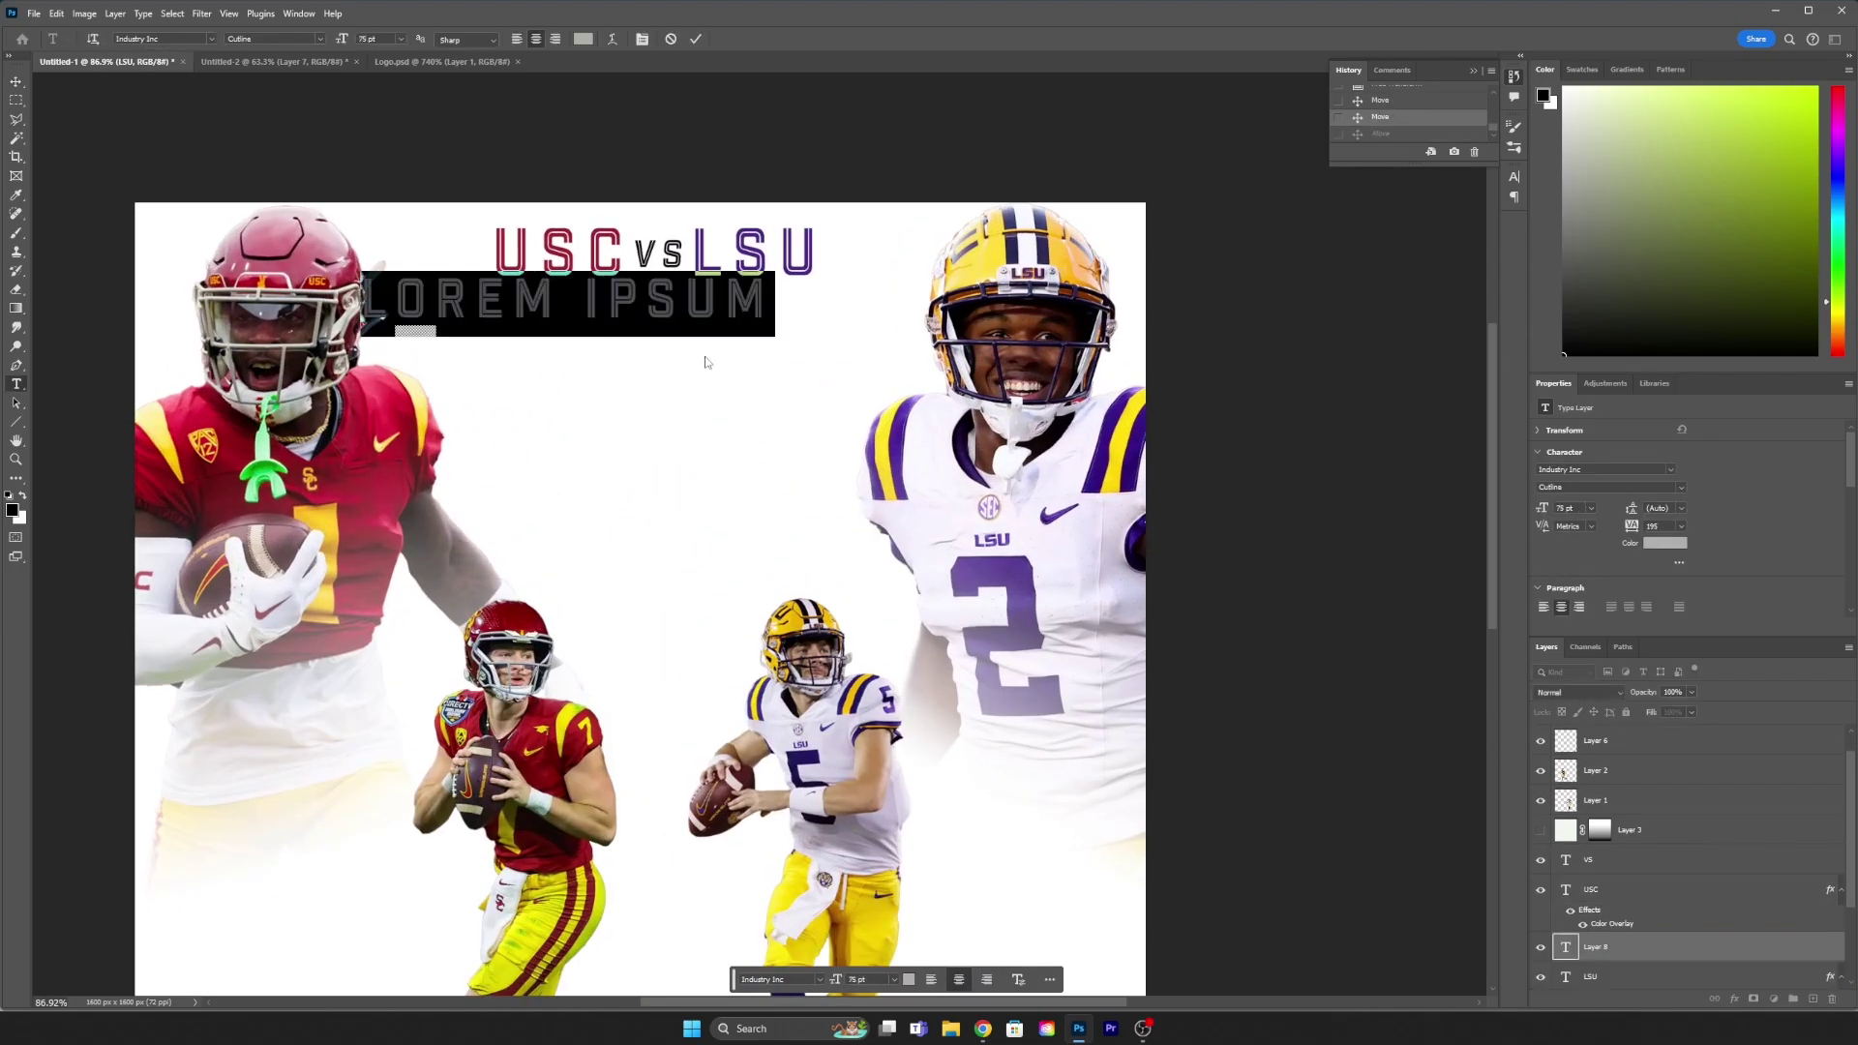
{"action": "type", "text": "TROJANS"}
{"action": "scroll", "coordinate": [704, 362], "scroll_direction": "down", "scroll_amount": 3}
{"action": "scroll", "coordinate": [687, 353], "scroll_direction": "up", "scroll_amount": 2}
{"action": "key", "text": "ctrl+a"}
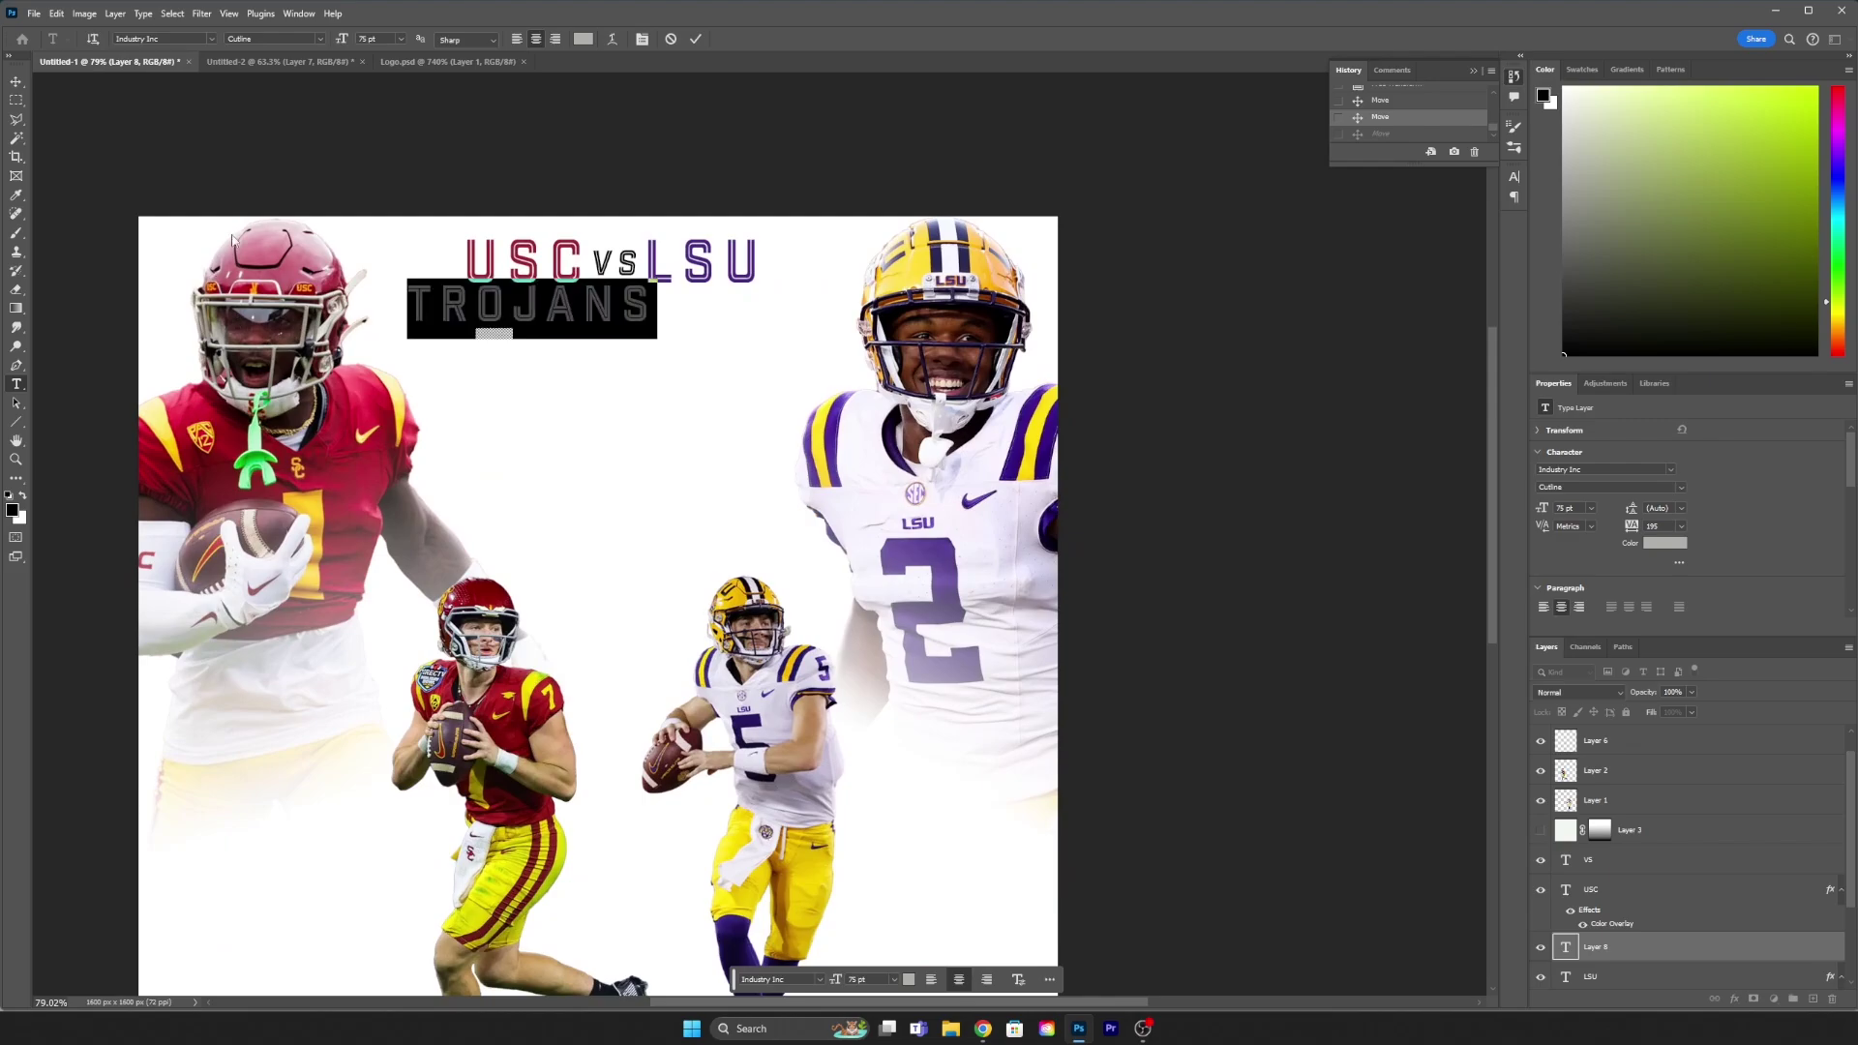
{"action": "left_click", "coordinate": [319, 39]}
{"action": "left_click", "coordinate": [237, 97]}
{"action": "key", "text": "ctrl+Return"}
Step: Give TROJANS a red Color Overlay layer style
{"action": "scroll", "coordinate": [1215, 522], "scroll_direction": "up", "scroll_amount": 2}
{"action": "double_click", "coordinate": [1722, 947]}
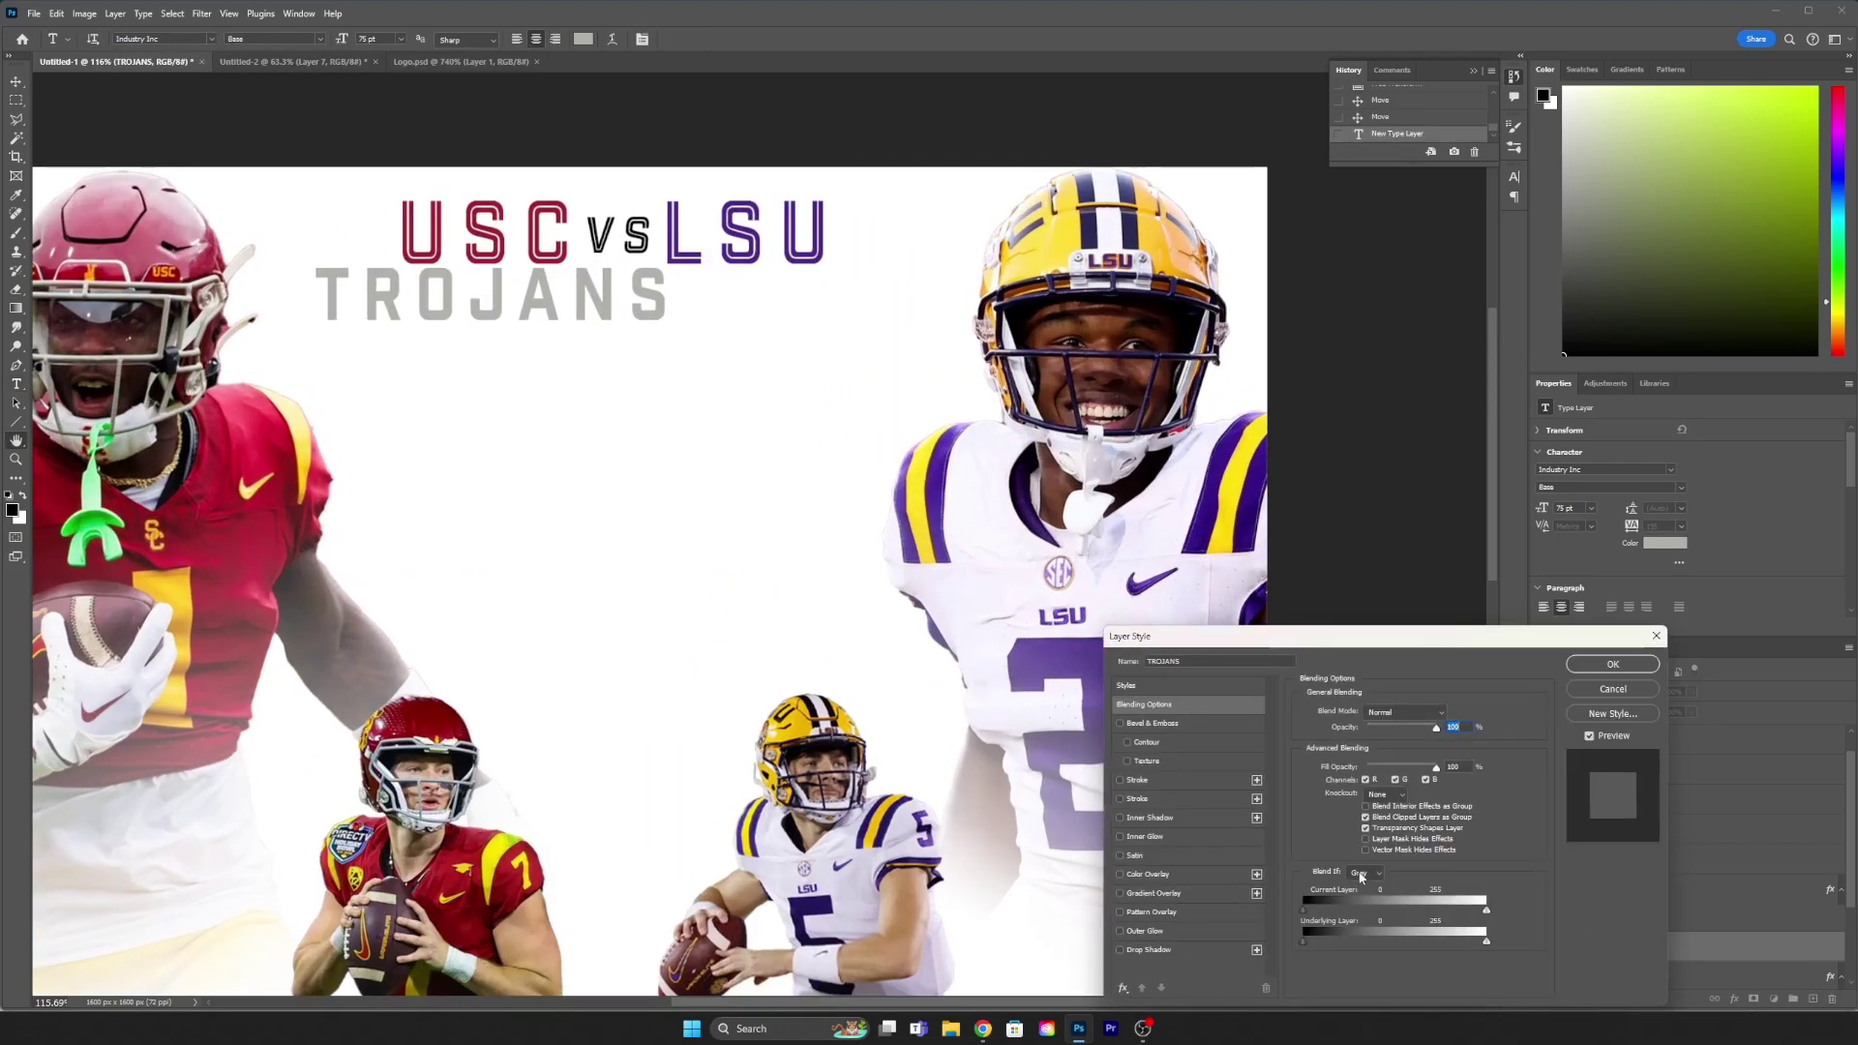
{"action": "left_click", "coordinate": [1147, 874]}
{"action": "left_click", "coordinate": [1612, 663]}
{"action": "scroll", "coordinate": [581, 290], "scroll_direction": "down", "scroll_amount": 3}
{"action": "scroll", "coordinate": [581, 242], "scroll_direction": "up", "scroll_amount": 3}
Step: Scale TROJANS down under USC and slant it into italics
{"action": "key", "text": "ctrl+t"}
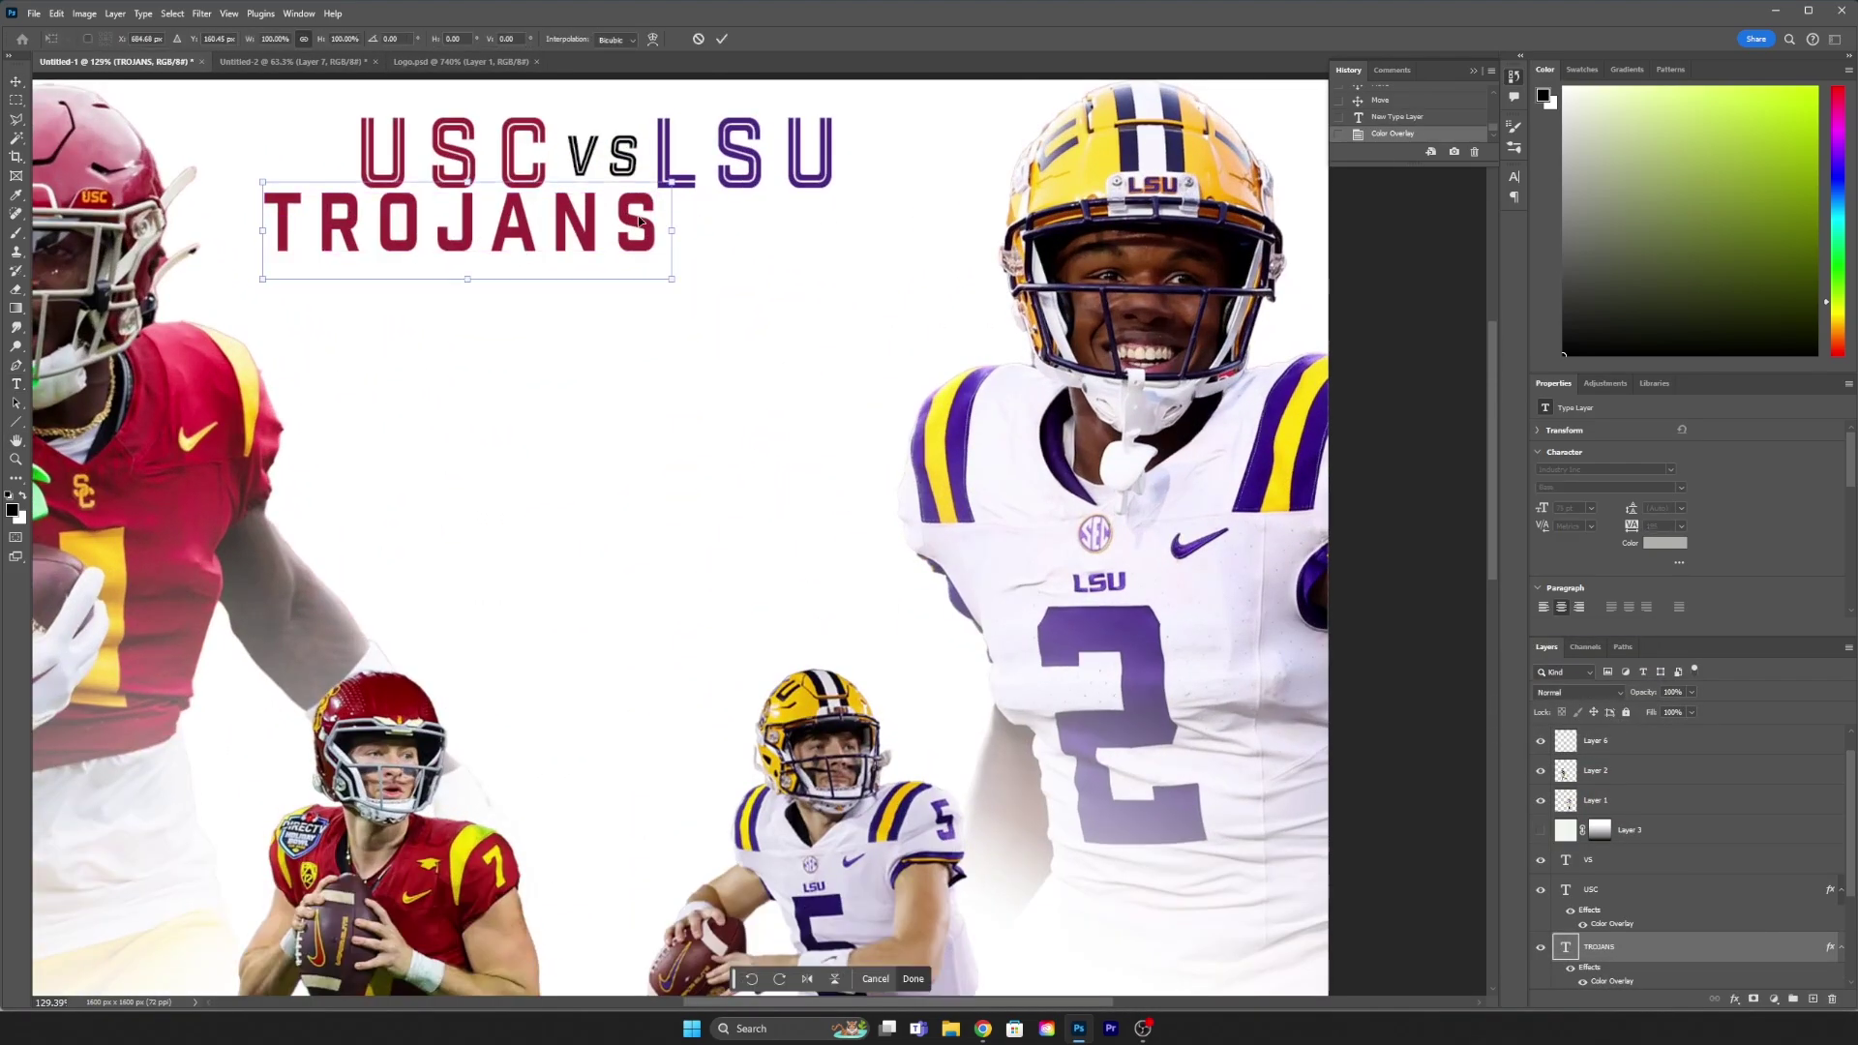
{"action": "left_click_drag", "start_coordinate": [672, 230], "coordinate": [542, 223]}
{"action": "mouse_move", "coordinate": [397, 188]}
{"action": "left_mouse_down"}
{"action": "mouse_move", "coordinate": [472, 223]}
{"action": "mouse_move", "coordinate": [592, 602]}
{"action": "mouse_move", "coordinate": [741, 257]}
{"action": "left_mouse_up"}
{"action": "key", "text": "Return"}
{"action": "scroll", "coordinate": [520, 226], "scroll_direction": "down", "scroll_amount": 2}
Step: Duplicate TROJANS as TIGERS under LSU with a purple overlay
{"action": "key", "text": "v"}
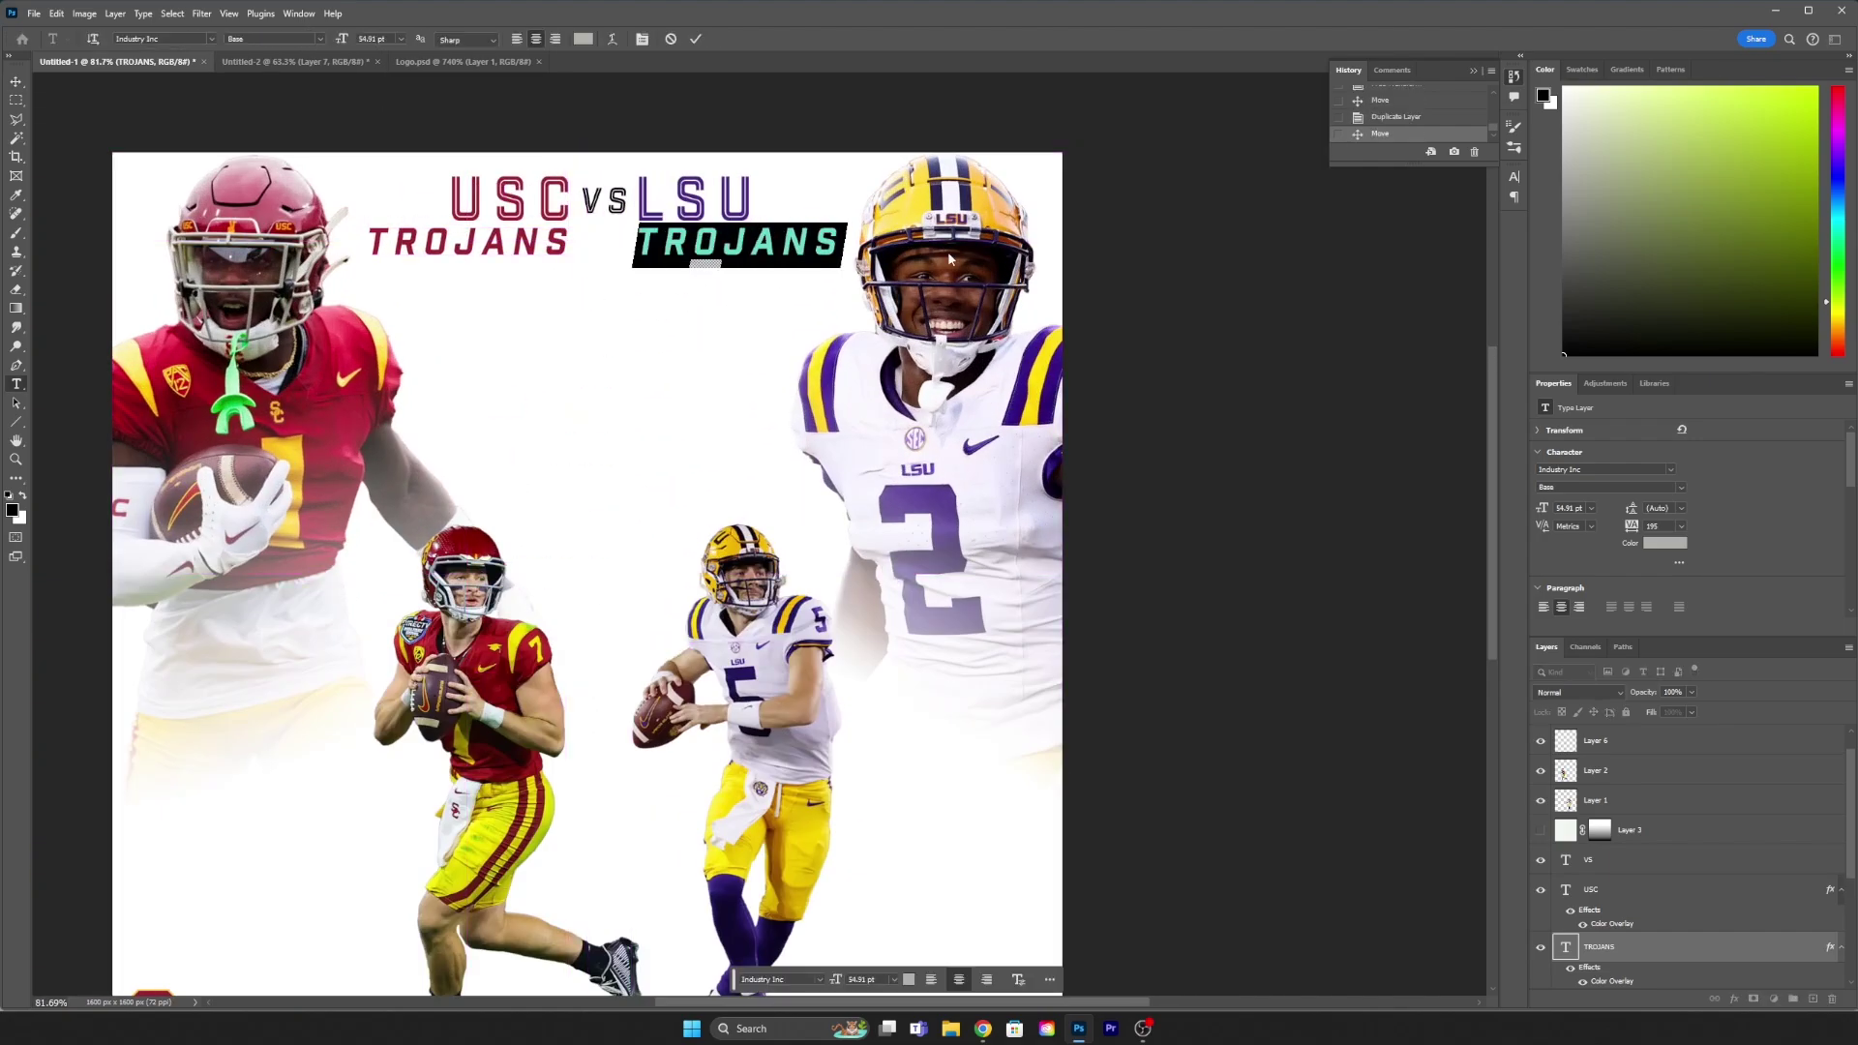
{"action": "type", "text": "TIGERS"}
{"action": "key", "text": "ctrl+Return"}
{"action": "key", "text": "v"}
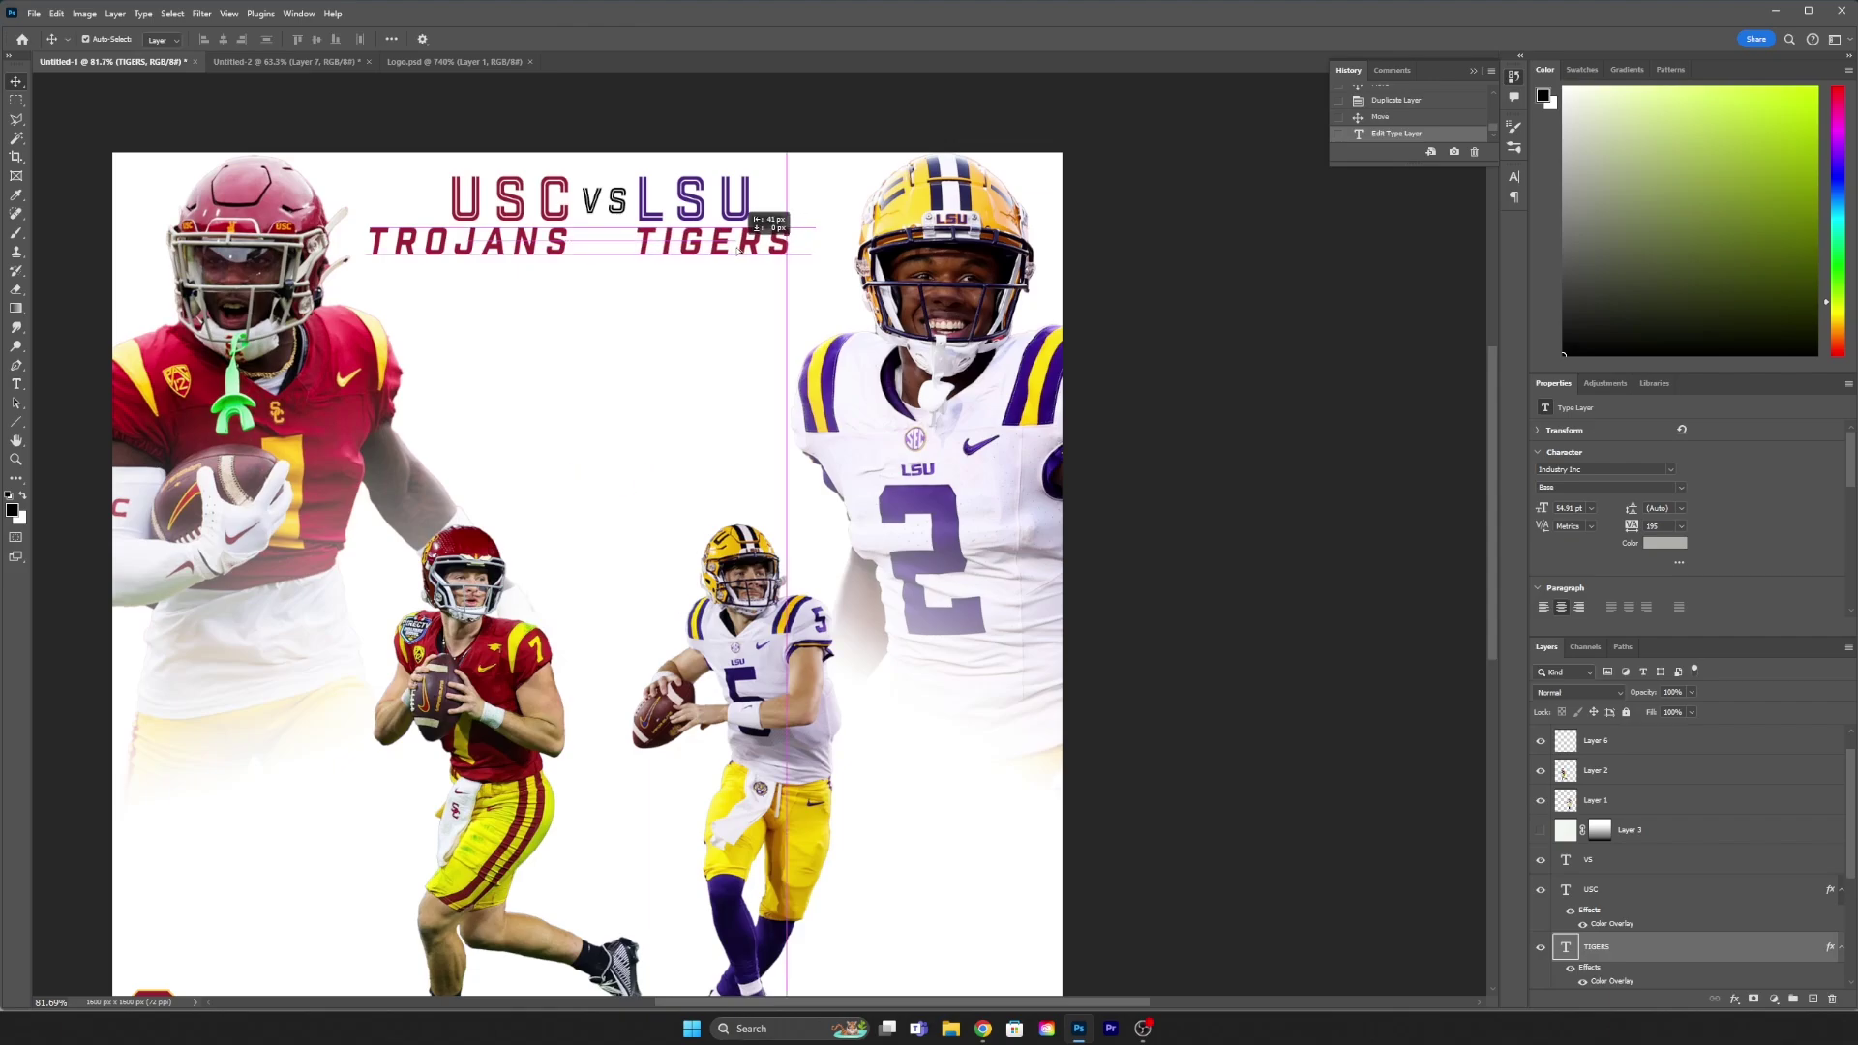
{"action": "left_click_drag", "start_coordinate": [738, 249], "coordinate": [737, 250]}
{"action": "double_click", "coordinate": [1611, 980]}
{"action": "left_click", "coordinate": [1439, 709]}
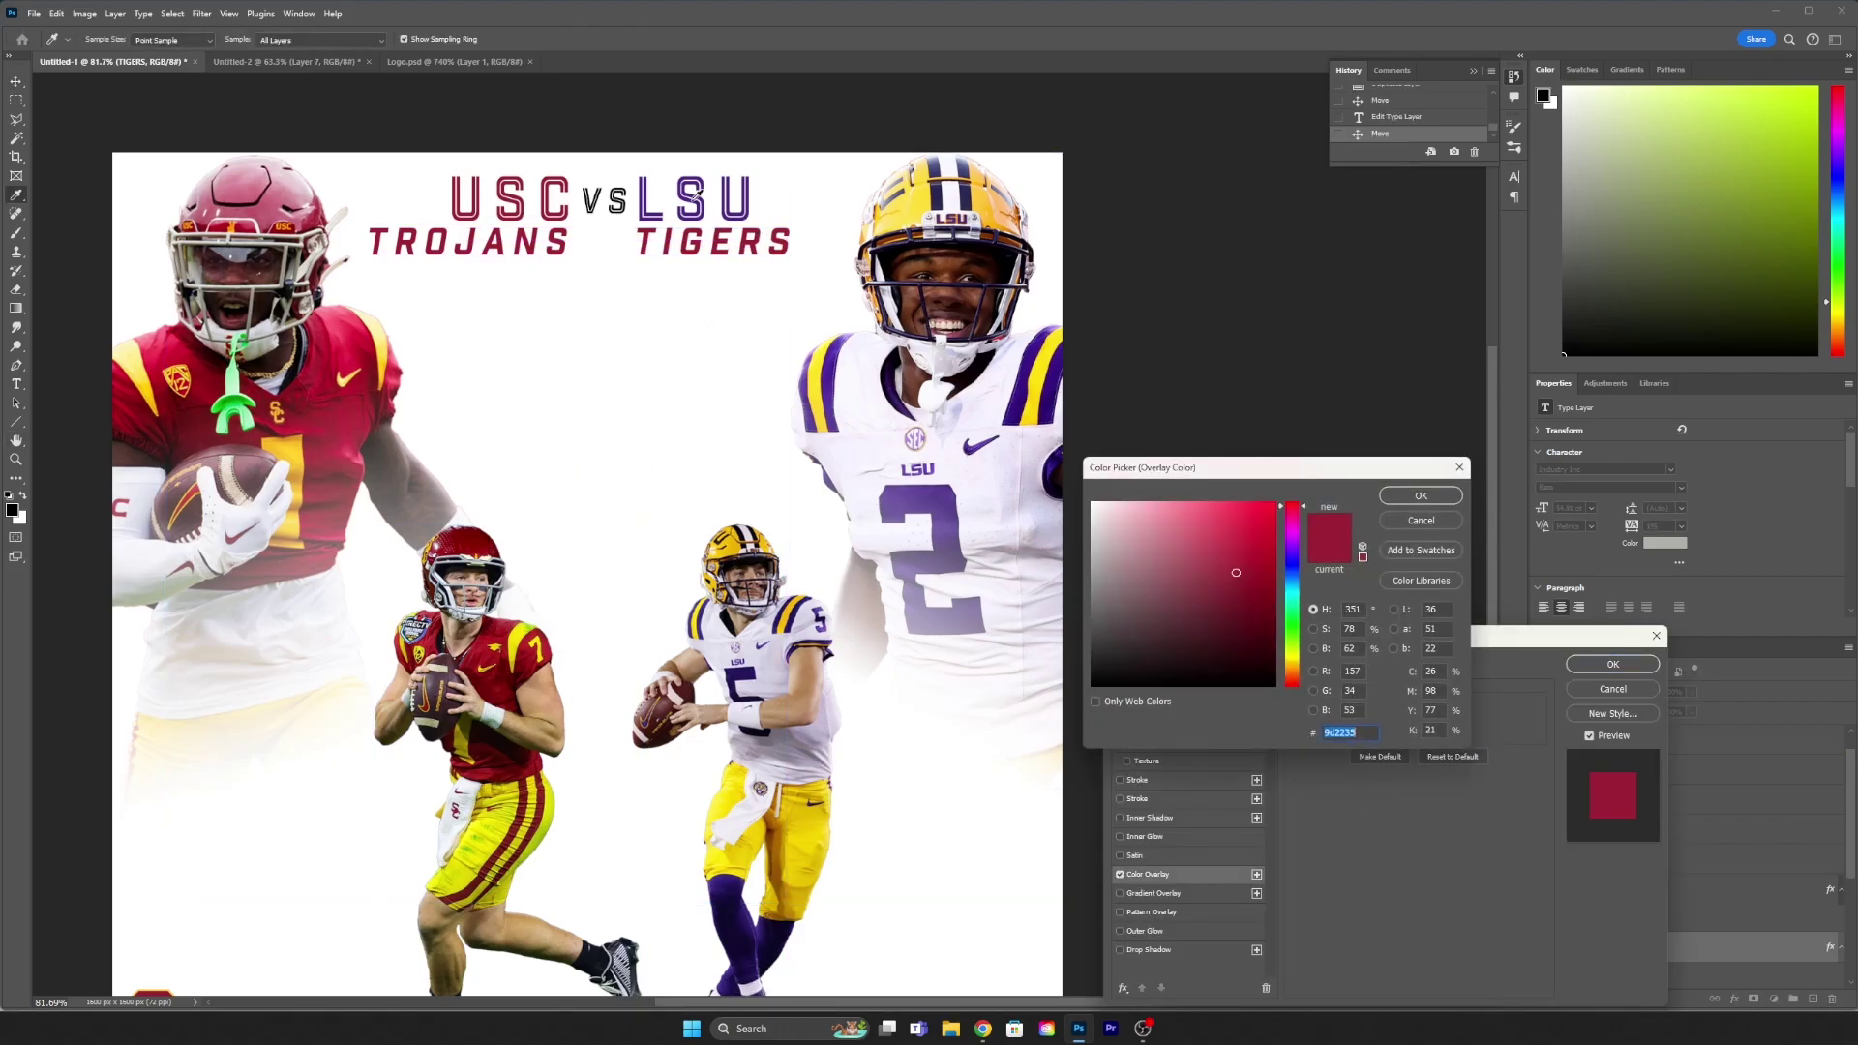
{"action": "key", "text": "Return"}
{"action": "key", "text": "Return"}
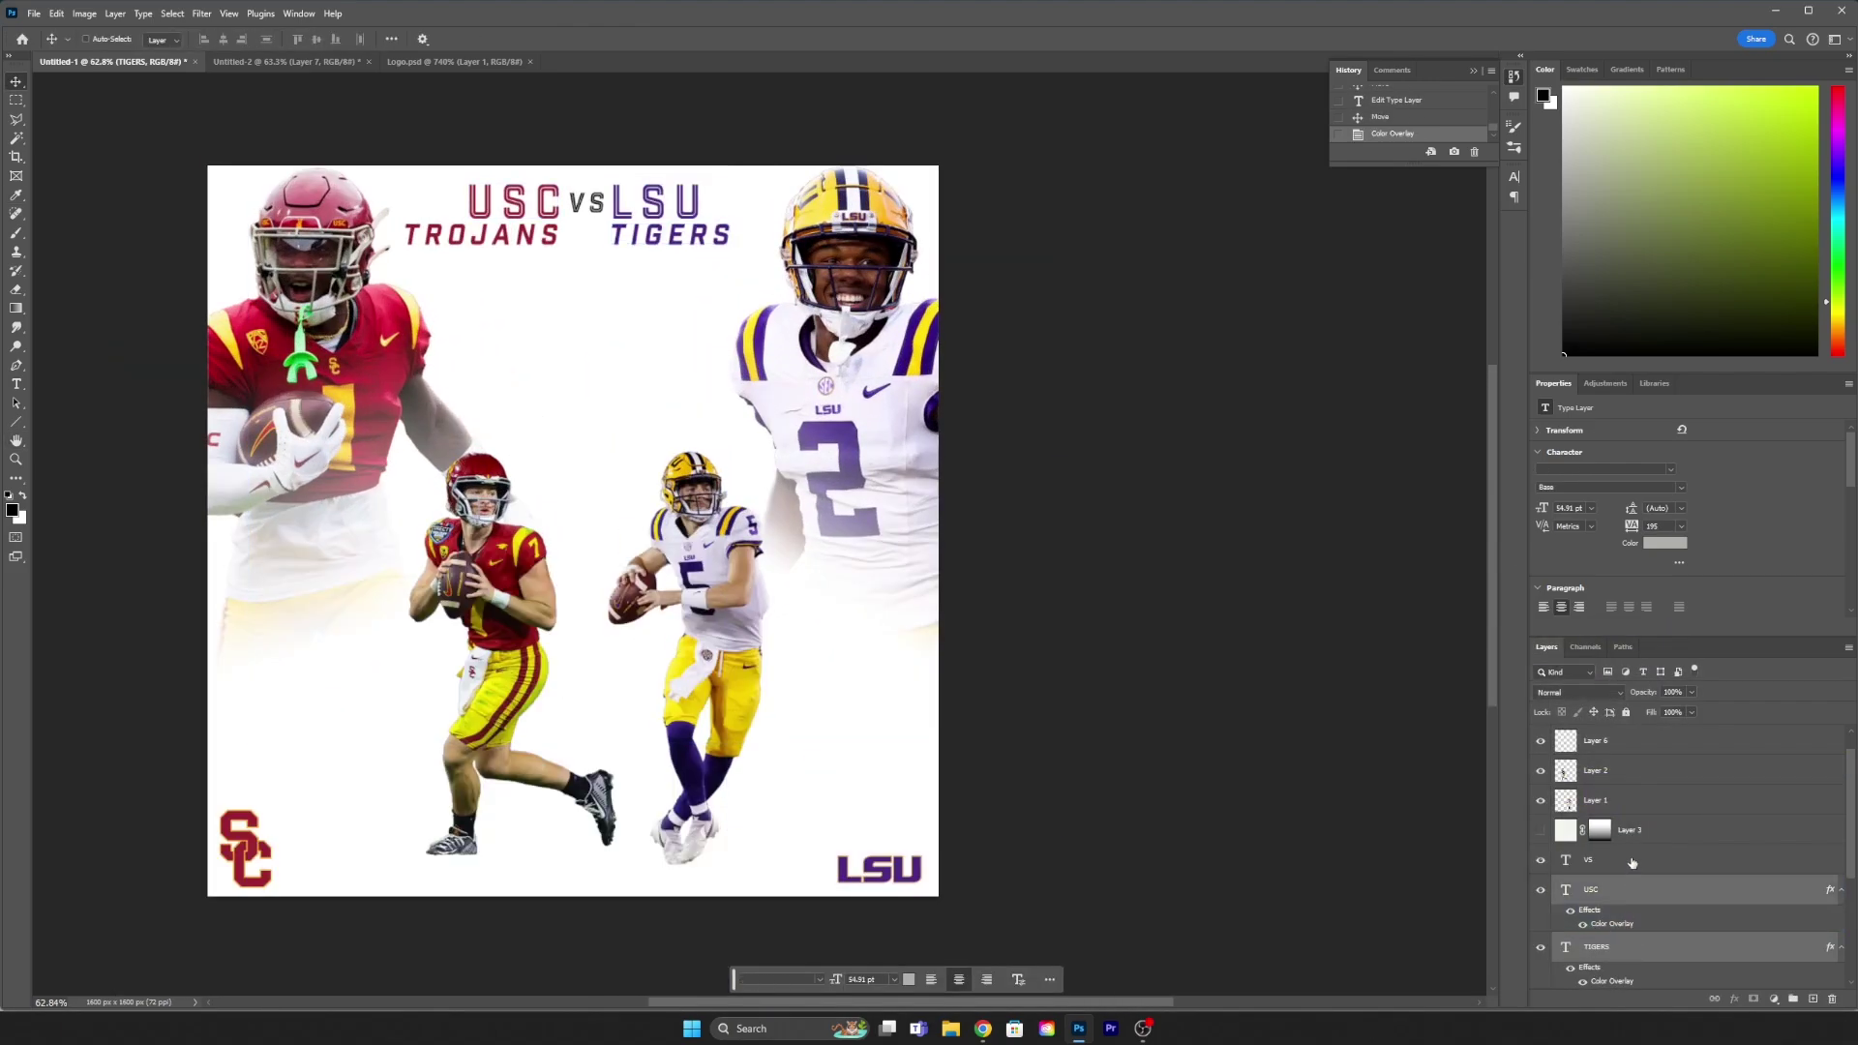
Step: Try moving the LSU logo toward the top, then undo it
{"action": "scroll", "coordinate": [1633, 862], "scroll_direction": "down", "scroll_amount": 5}
{"action": "scroll", "coordinate": [732, 511], "scroll_direction": "down", "scroll_amount": 1}
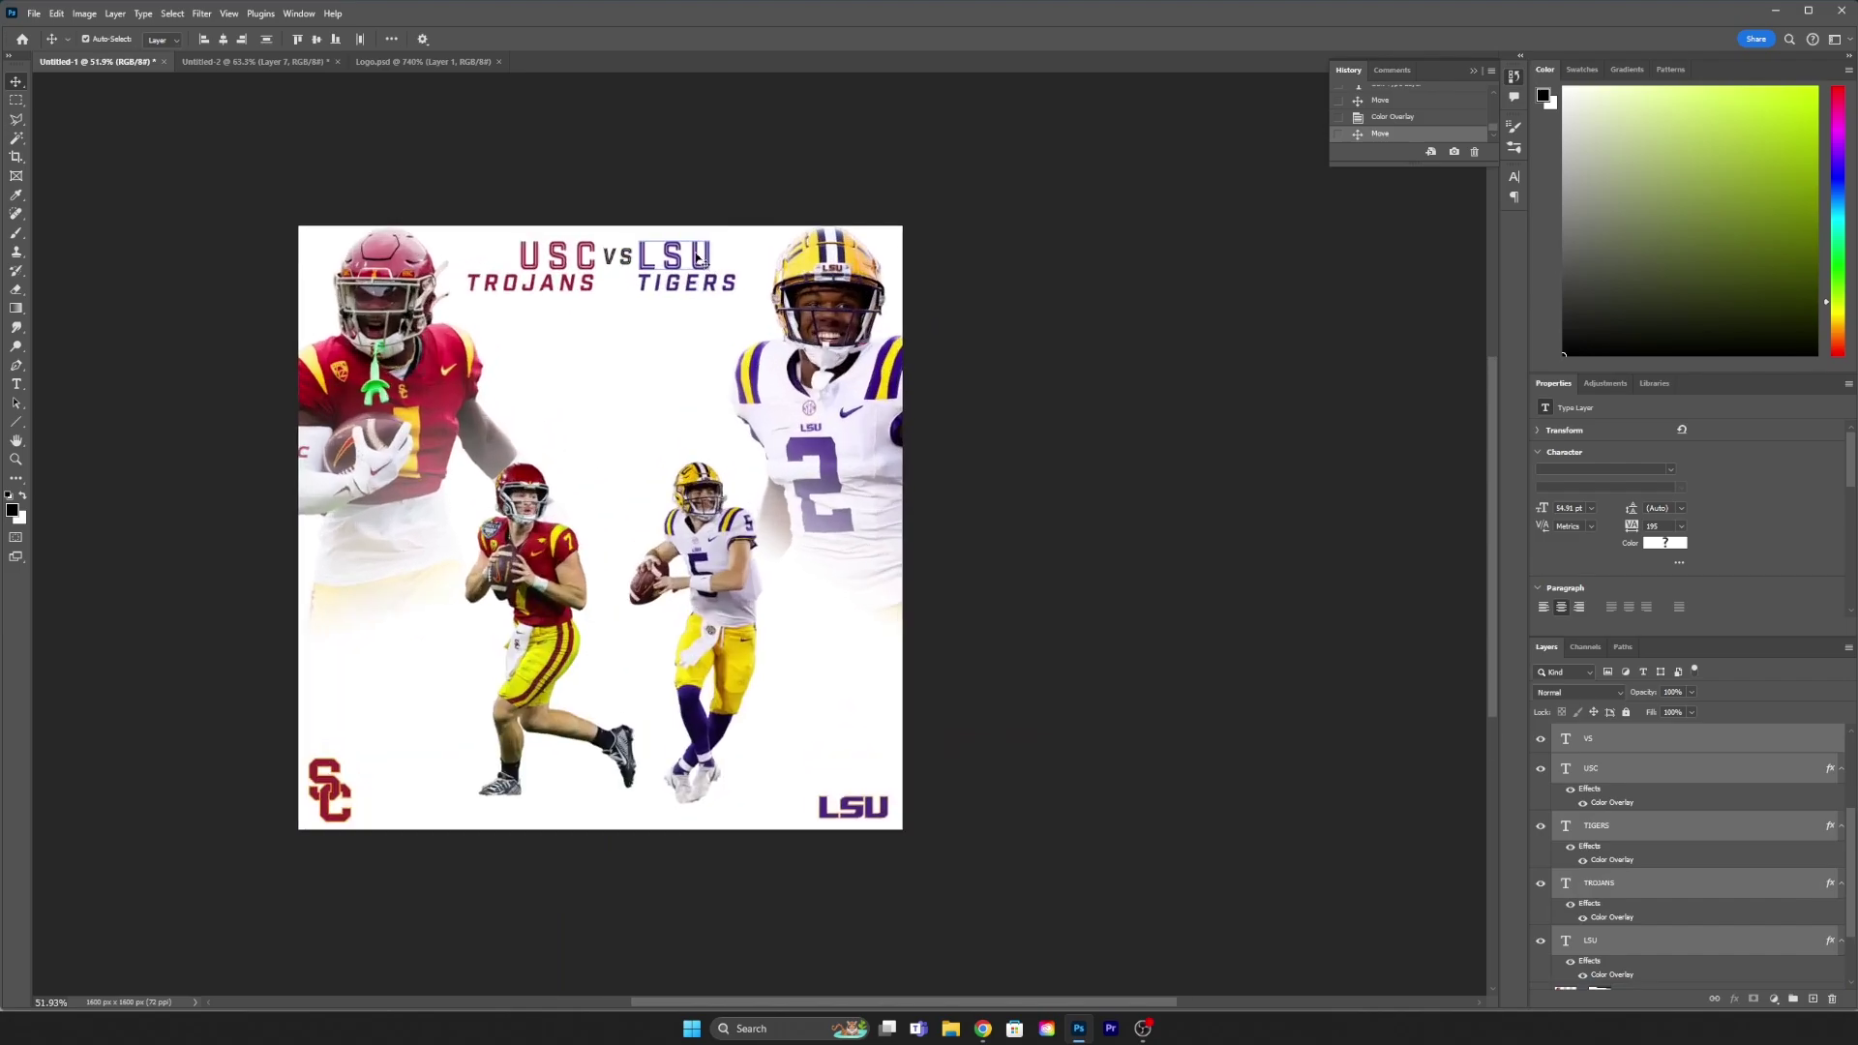
{"action": "scroll", "coordinate": [696, 256], "scroll_direction": "down", "scroll_amount": 1}
{"action": "left_click_drag", "start_coordinate": [907, 899], "coordinate": [761, 462]}
{"action": "key", "text": "ctrl+z"}
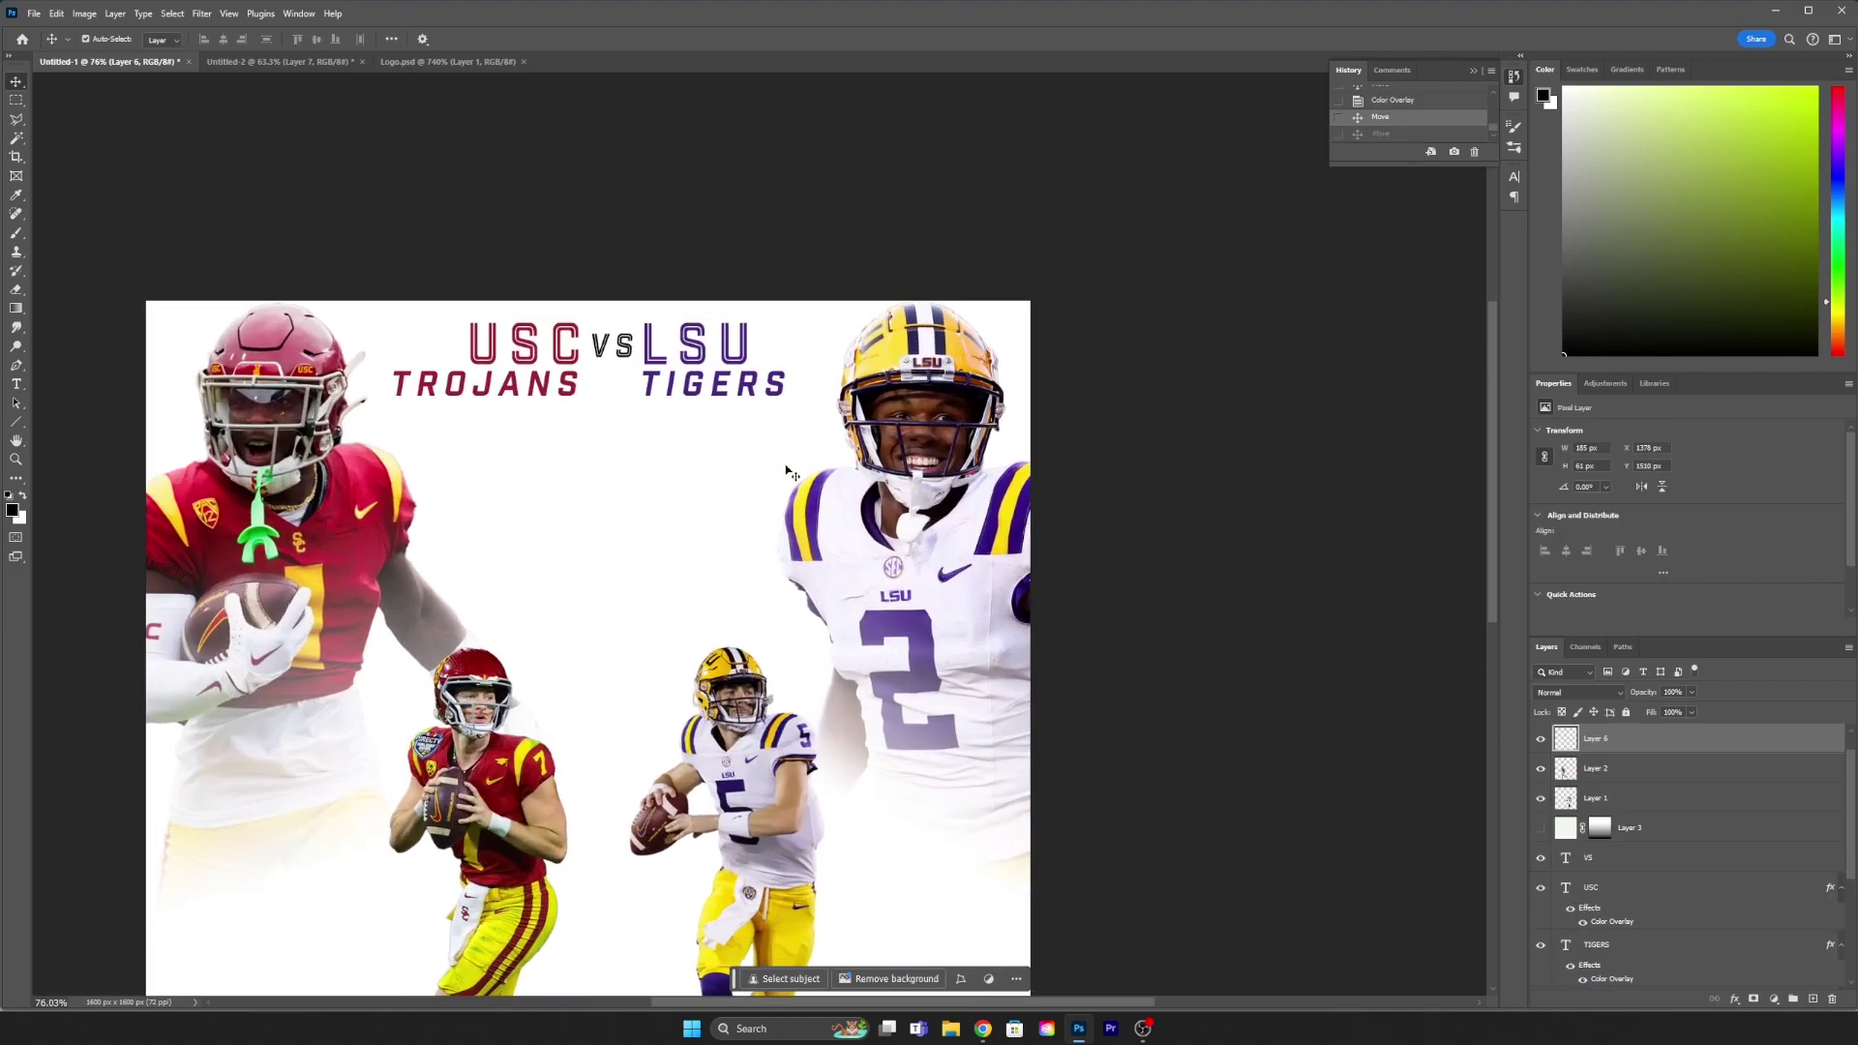
{"action": "scroll", "coordinate": [678, 455], "scroll_direction": "up", "scroll_amount": 3}
Step: Select all the title text layers and move them slightly lower together
{"action": "left_click", "coordinate": [1624, 872]}
{"action": "left_click", "coordinate": [1587, 739], "text": "shift"}
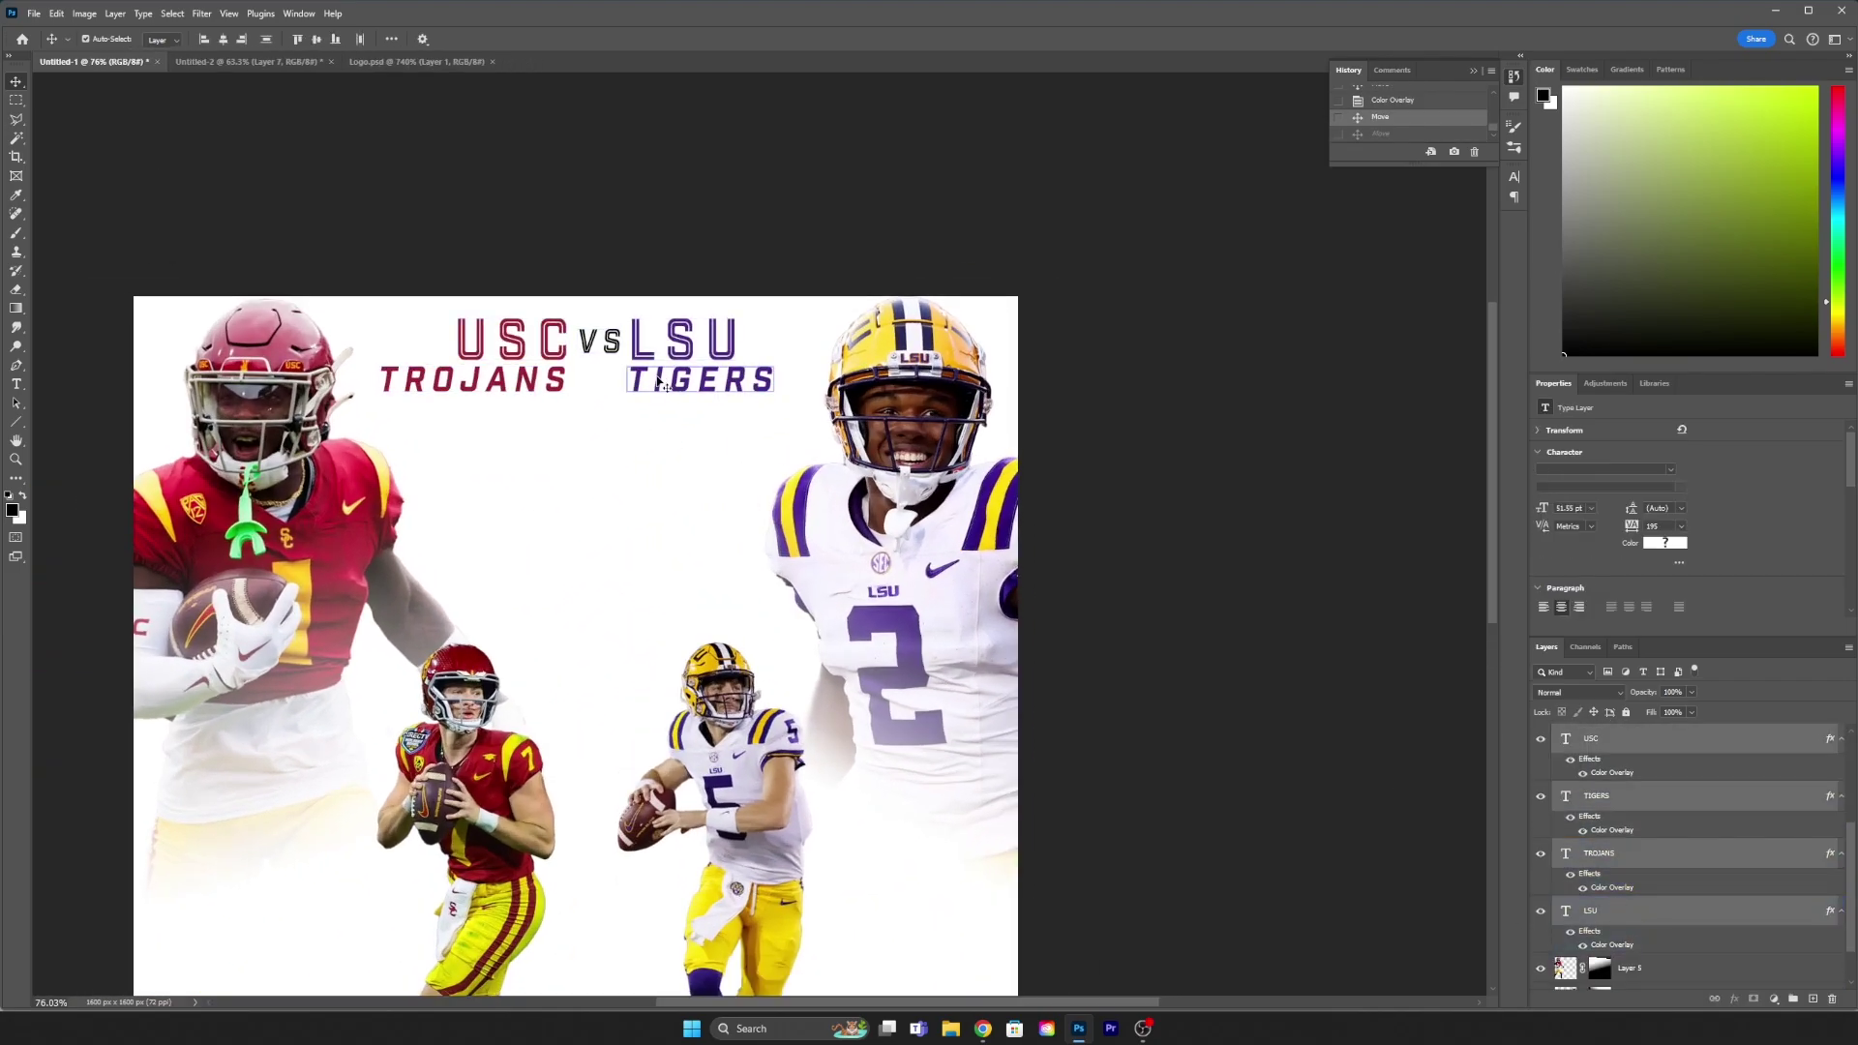
{"action": "left_click", "coordinate": [1590, 941], "text": "shift"}
{"action": "scroll", "coordinate": [656, 387], "scroll_direction": "down", "scroll_amount": 1}
{"action": "mouse_move", "coordinate": [656, 380]}
{"action": "left_mouse_down"}
{"action": "mouse_move", "coordinate": [656, 406]}
{"action": "mouse_move", "coordinate": [651, 353]}
{"action": "mouse_move", "coordinate": [683, 347]}
{"action": "left_mouse_up"}
{"action": "scroll", "coordinate": [655, 410], "scroll_direction": "up", "scroll_amount": 3}
{"action": "key", "text": "t"}
Step: Add an NR text line beside USC in the Inline Stroke font style
{"action": "key", "text": "v"}
{"action": "scroll", "coordinate": [684, 387], "scroll_direction": "down", "scroll_amount": 3}
{"action": "scroll", "coordinate": [709, 372], "scroll_direction": "up", "scroll_amount": 2}
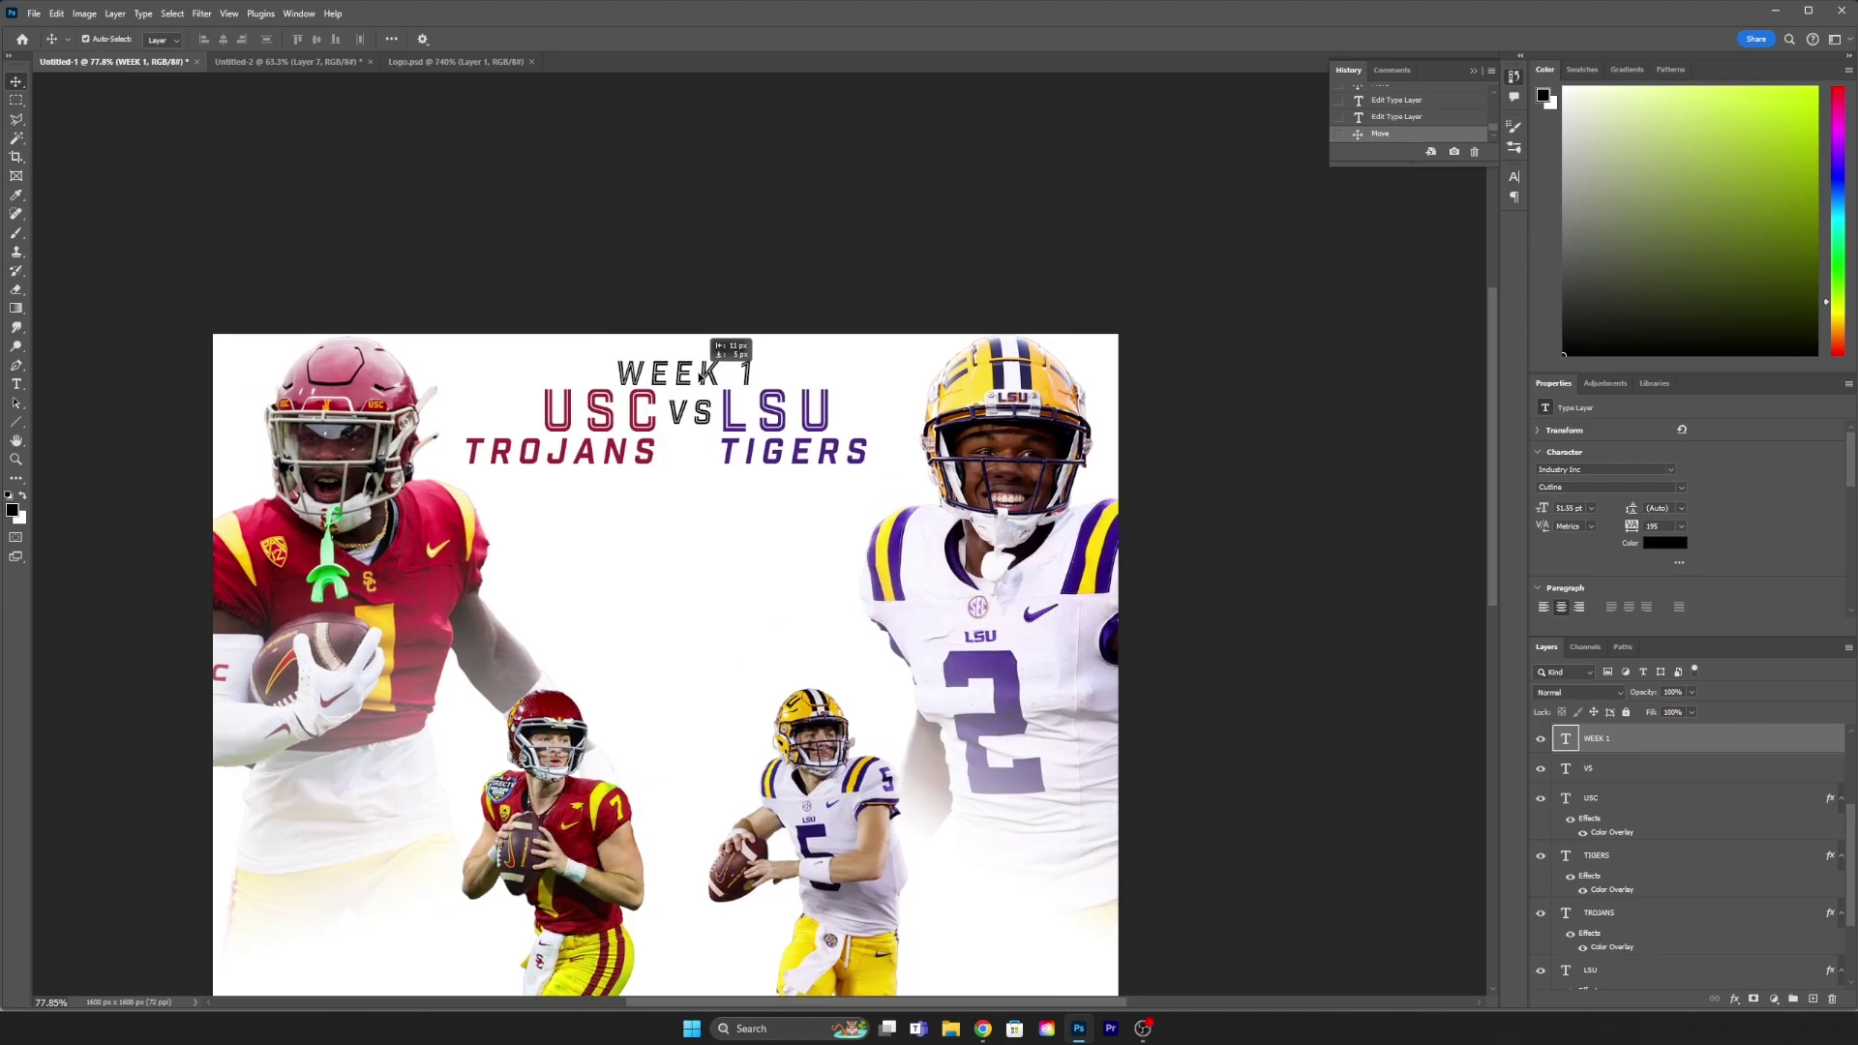
{"action": "scroll", "coordinate": [702, 378], "scroll_direction": "down", "scroll_amount": 3}
{"action": "scroll", "coordinate": [774, 465], "scroll_direction": "up", "scroll_amount": 1}
{"action": "scroll", "coordinate": [813, 484], "scroll_direction": "up", "scroll_amount": 2}
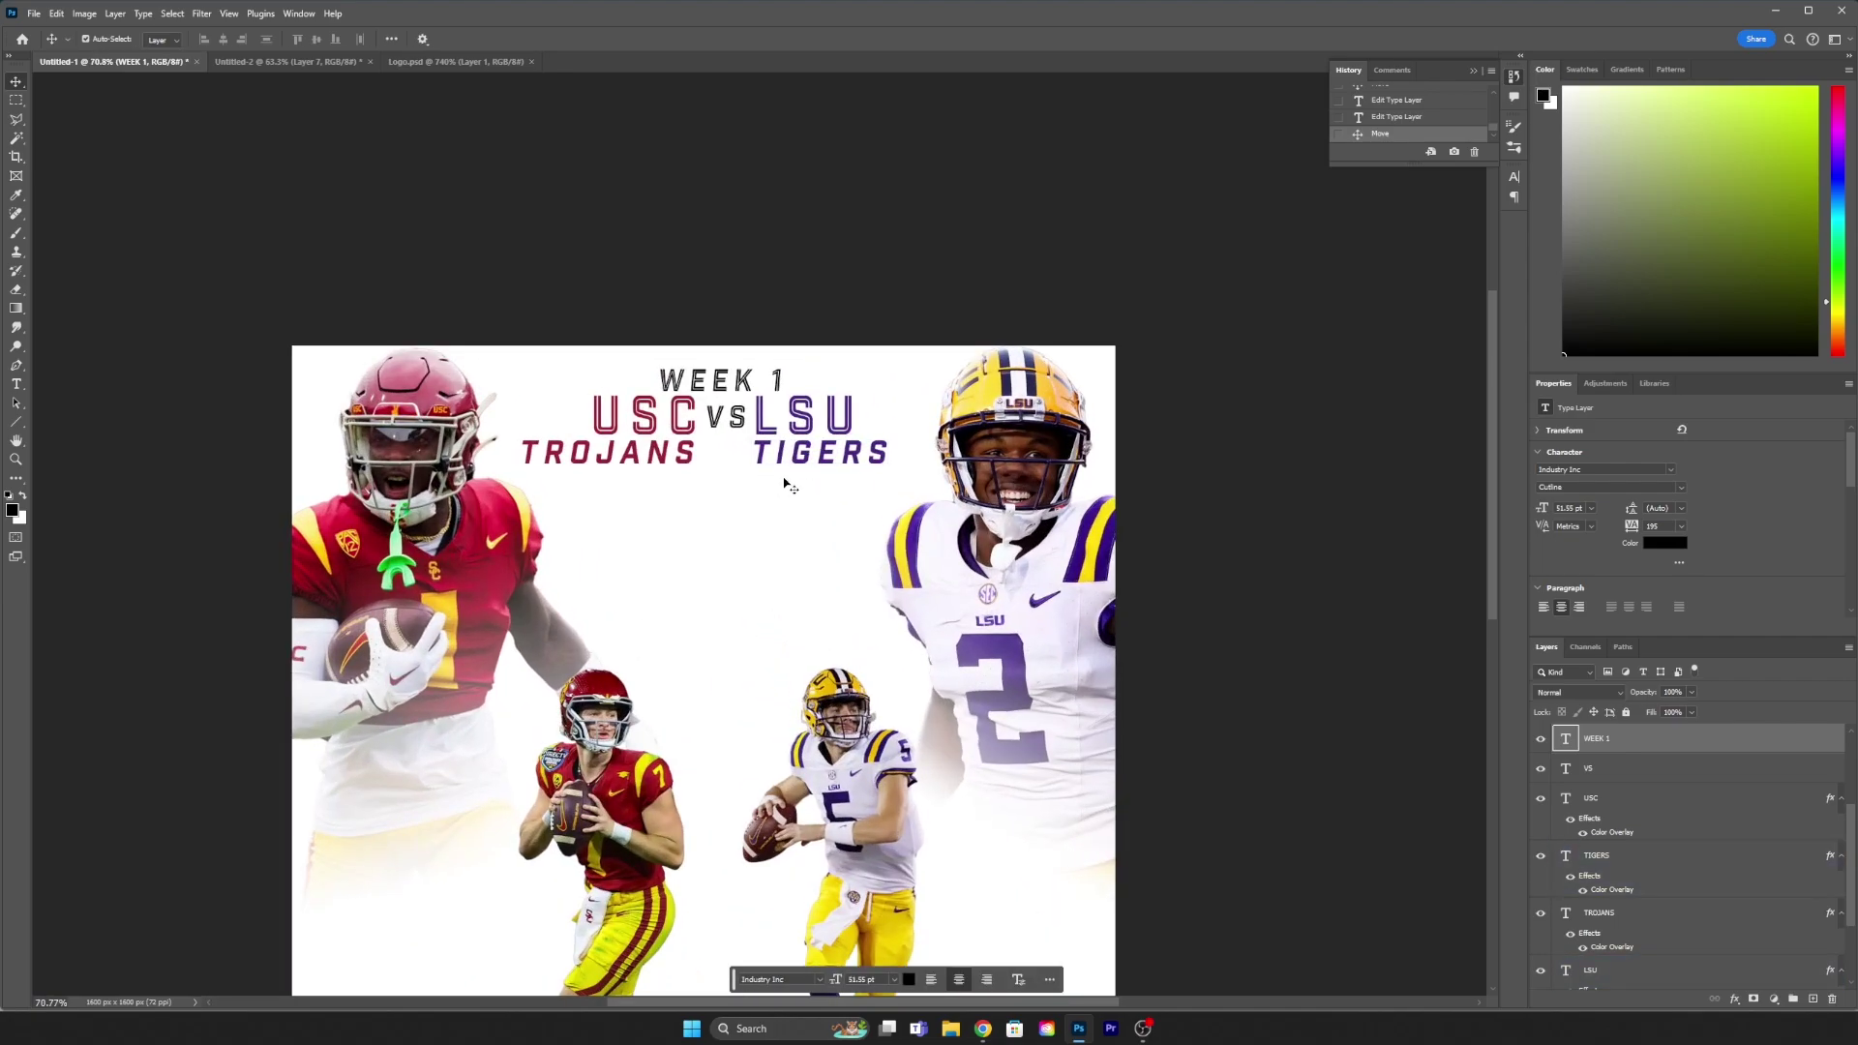
{"action": "scroll", "coordinate": [791, 487], "scroll_direction": "down", "scroll_amount": 3}
{"action": "scroll", "coordinate": [678, 483], "scroll_direction": "up", "scroll_amount": 3}
{"action": "scroll", "coordinate": [620, 494], "scroll_direction": "up", "scroll_amount": 1}
{"action": "left_click", "coordinate": [615, 500]}
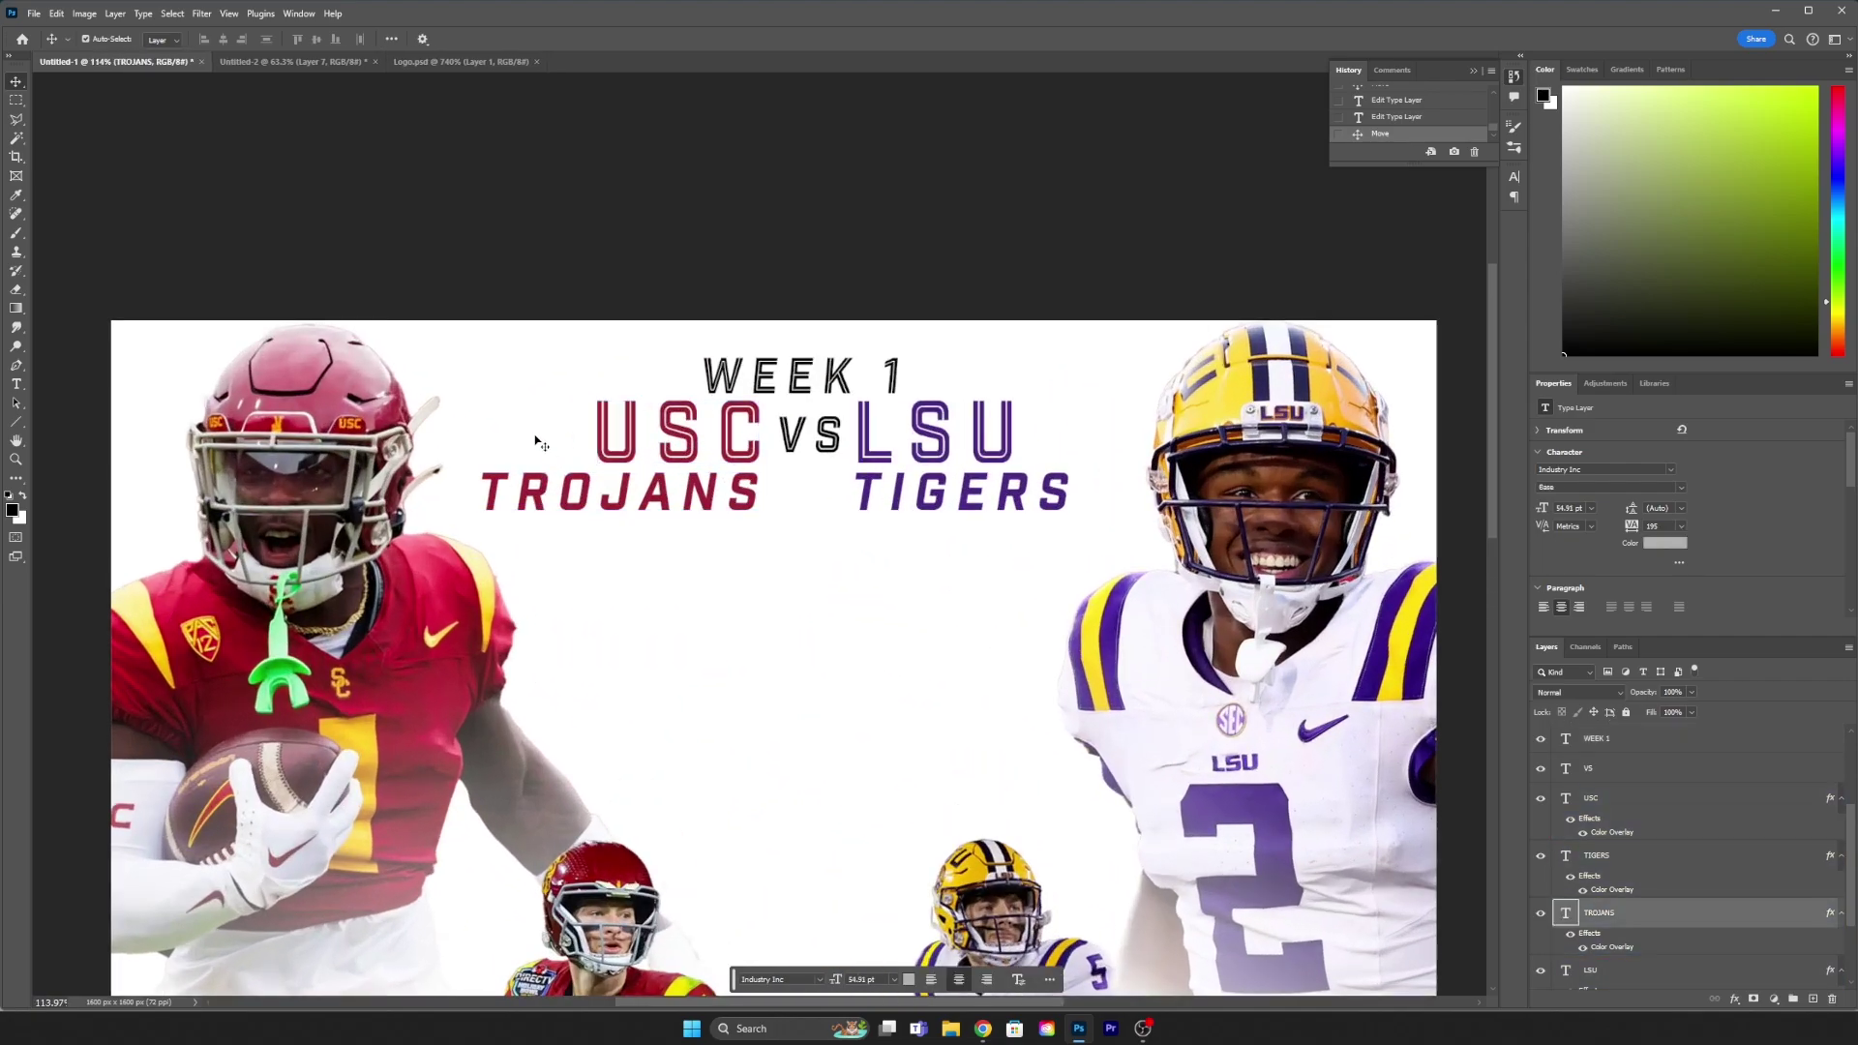
{"action": "key", "text": "t"}
{"action": "left_click", "coordinate": [573, 469]}
{"action": "type", "text": "NR"}
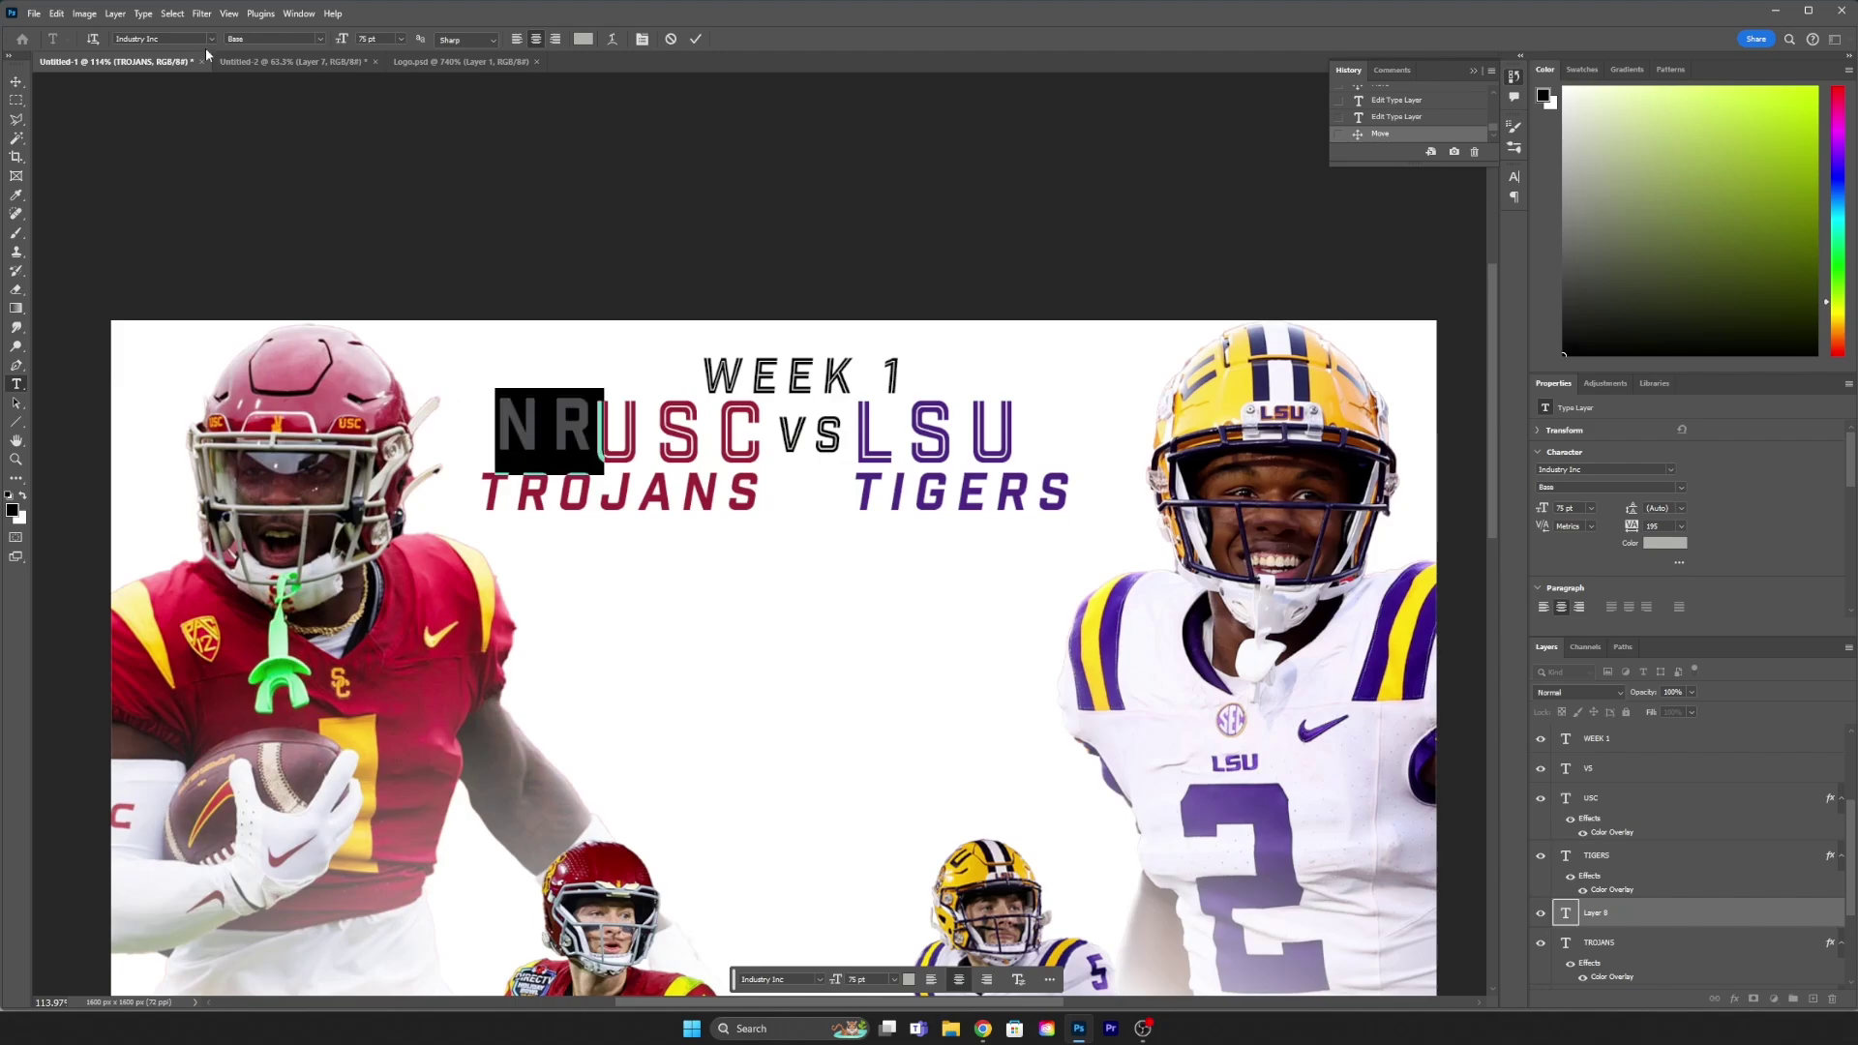
{"action": "left_click", "coordinate": [271, 39]}
{"action": "left_click", "coordinate": [310, 252]}
{"action": "scroll", "coordinate": [598, 439], "scroll_direction": "down", "scroll_amount": 3}
{"action": "scroll", "coordinate": [598, 438], "scroll_direction": "up", "scroll_amount": 4}
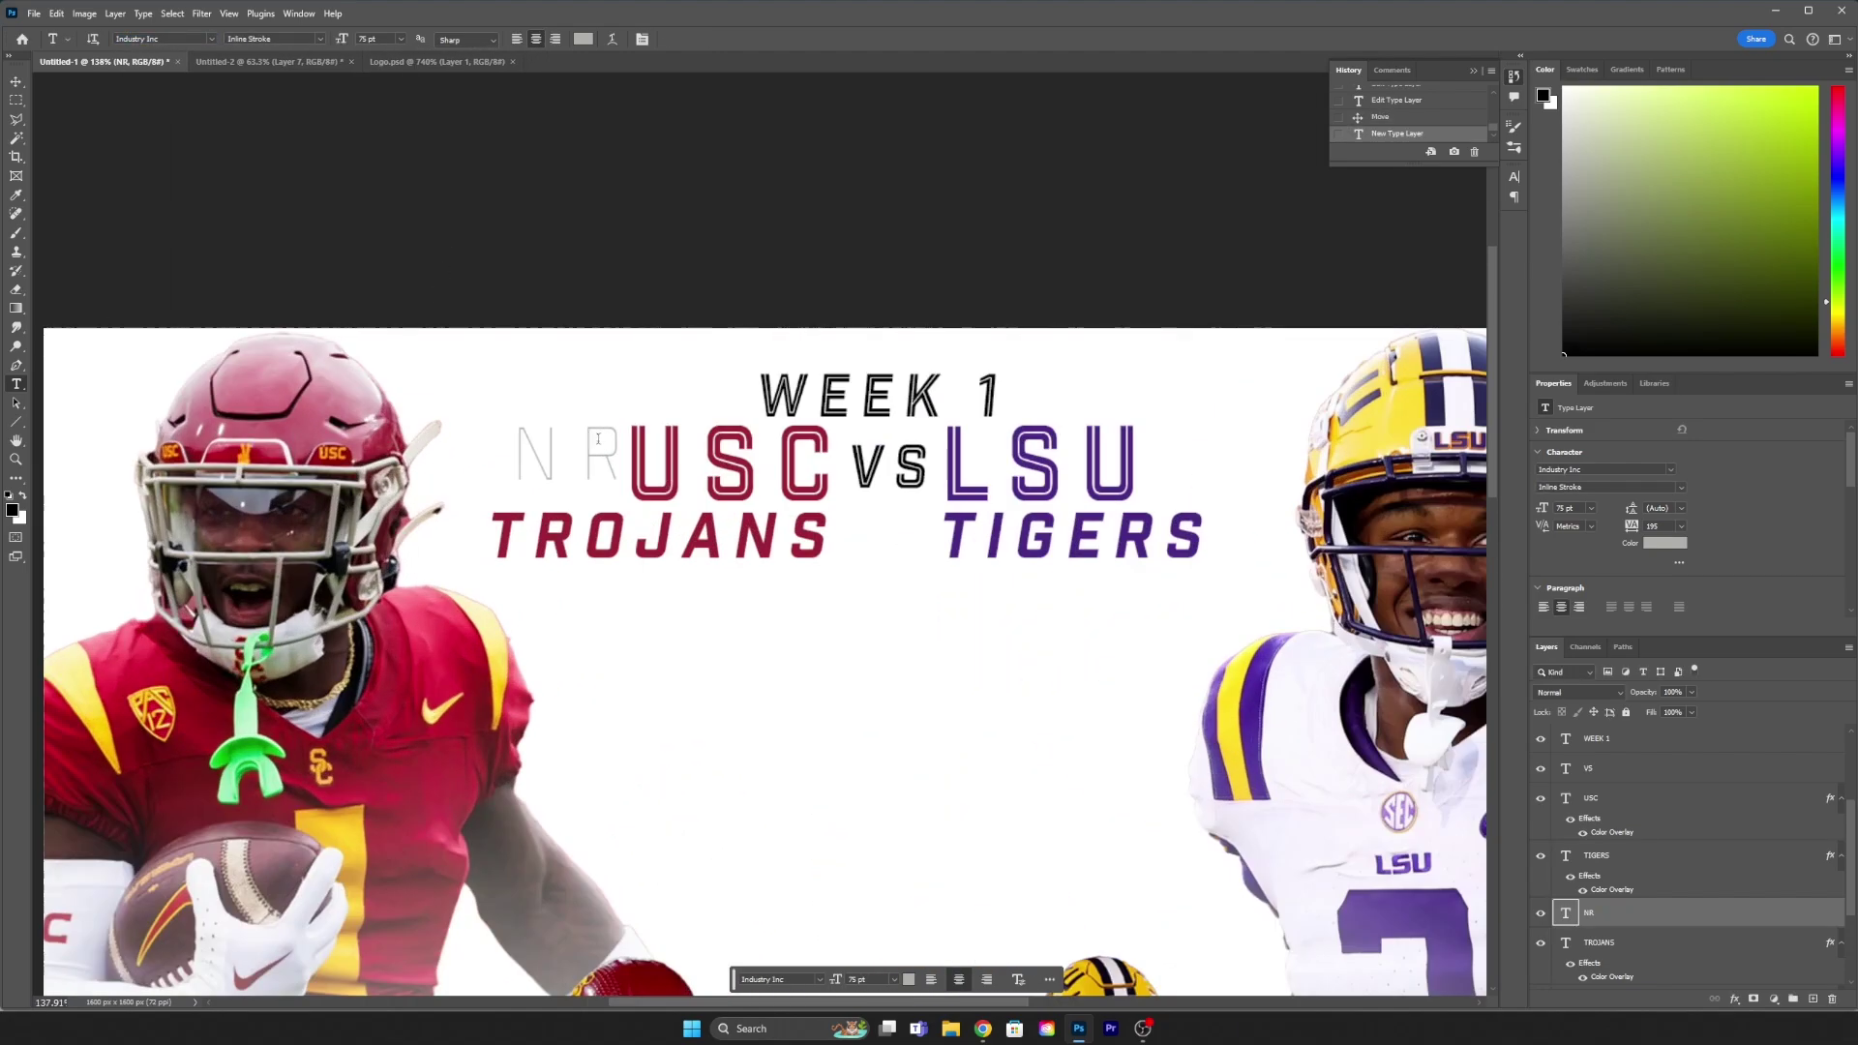
Step: Give NR a red Color Overlay and shrink it to about 43%
{"action": "double_click", "coordinate": [1645, 912]}
{"action": "left_click", "coordinate": [1449, 713]}
{"action": "left_click", "coordinate": [677, 542]}
{"action": "left_click", "coordinate": [1431, 490]}
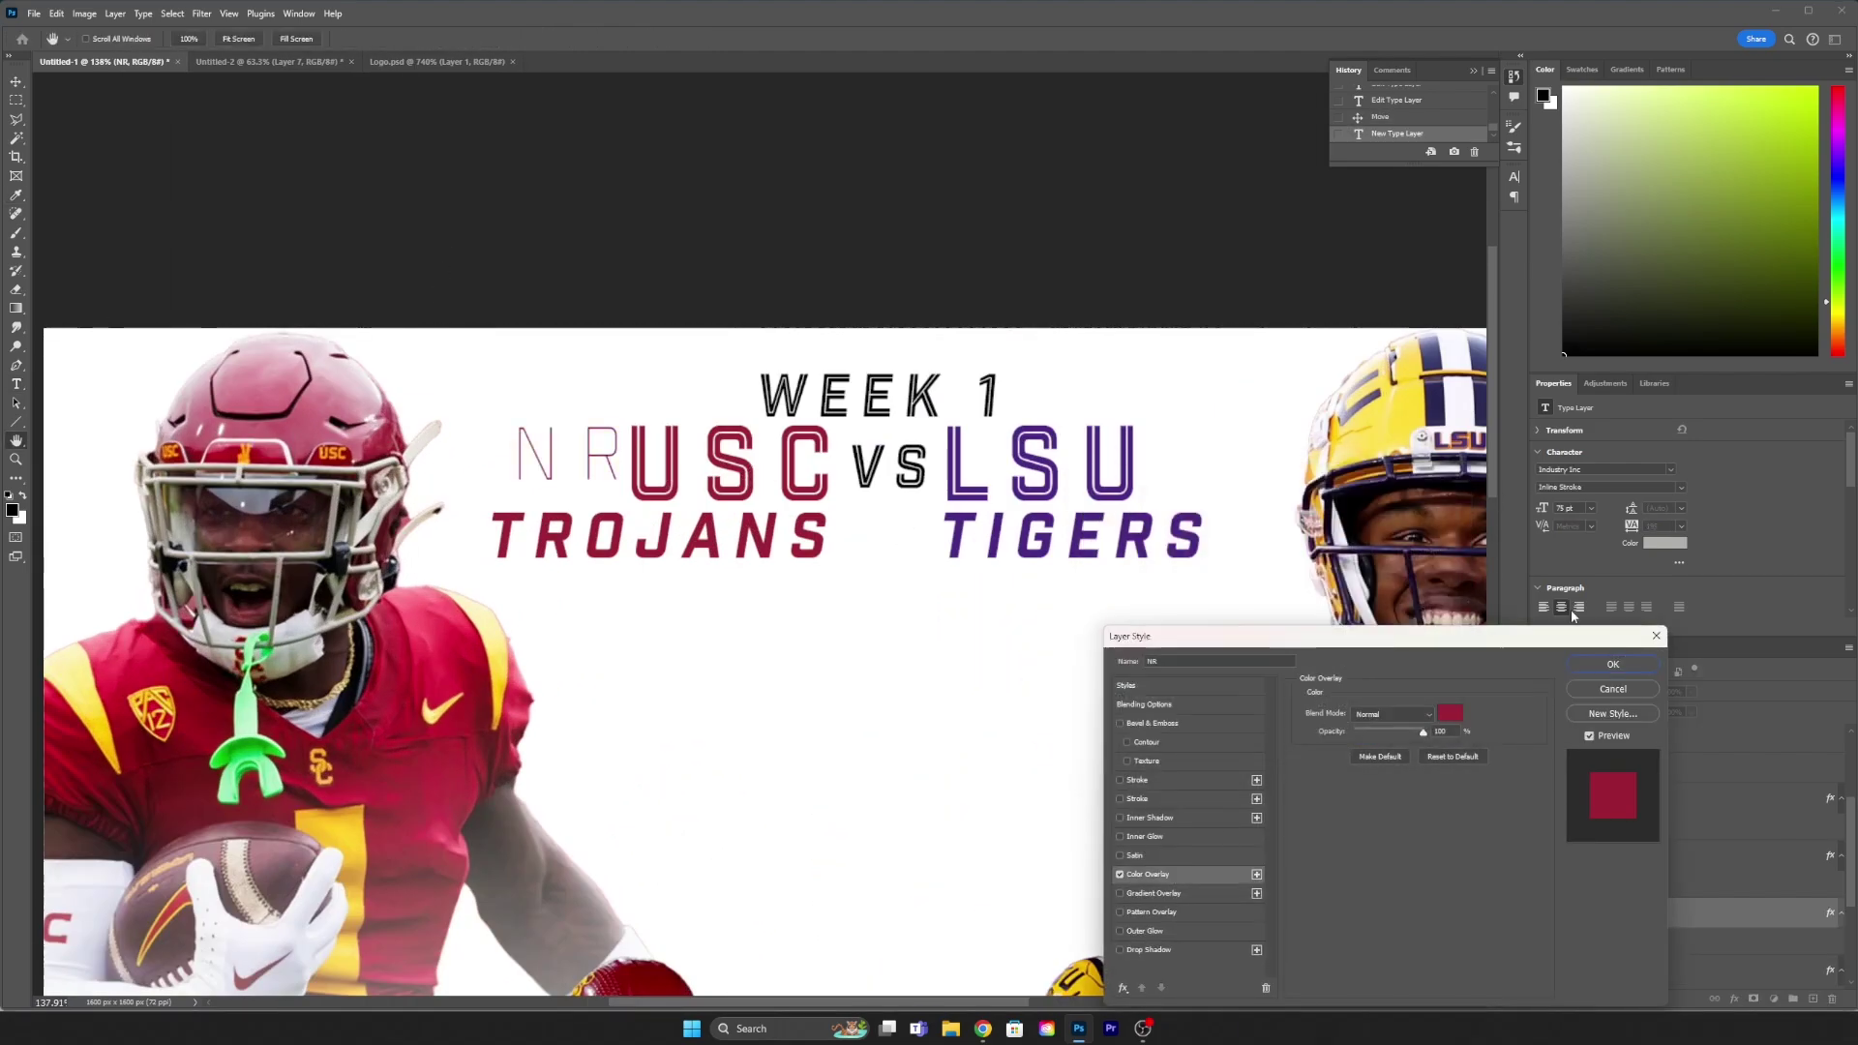
{"action": "left_click", "coordinate": [1596, 655]}
{"action": "scroll", "coordinate": [710, 513], "scroll_direction": "up", "scroll_amount": 1}
{"action": "scroll", "coordinate": [711, 514], "scroll_direction": "up", "scroll_amount": 1}
{"action": "key", "text": "ctrl+t"}
{"action": "mouse_move", "coordinate": [648, 427]}
{"action": "left_mouse_down"}
{"action": "mouse_move", "coordinate": [564, 465]}
{"action": "mouse_move", "coordinate": [634, 498]}
{"action": "left_mouse_up"}
{"action": "key", "text": "Return"}
{"action": "scroll", "coordinate": [583, 471], "scroll_direction": "down", "scroll_amount": 5}
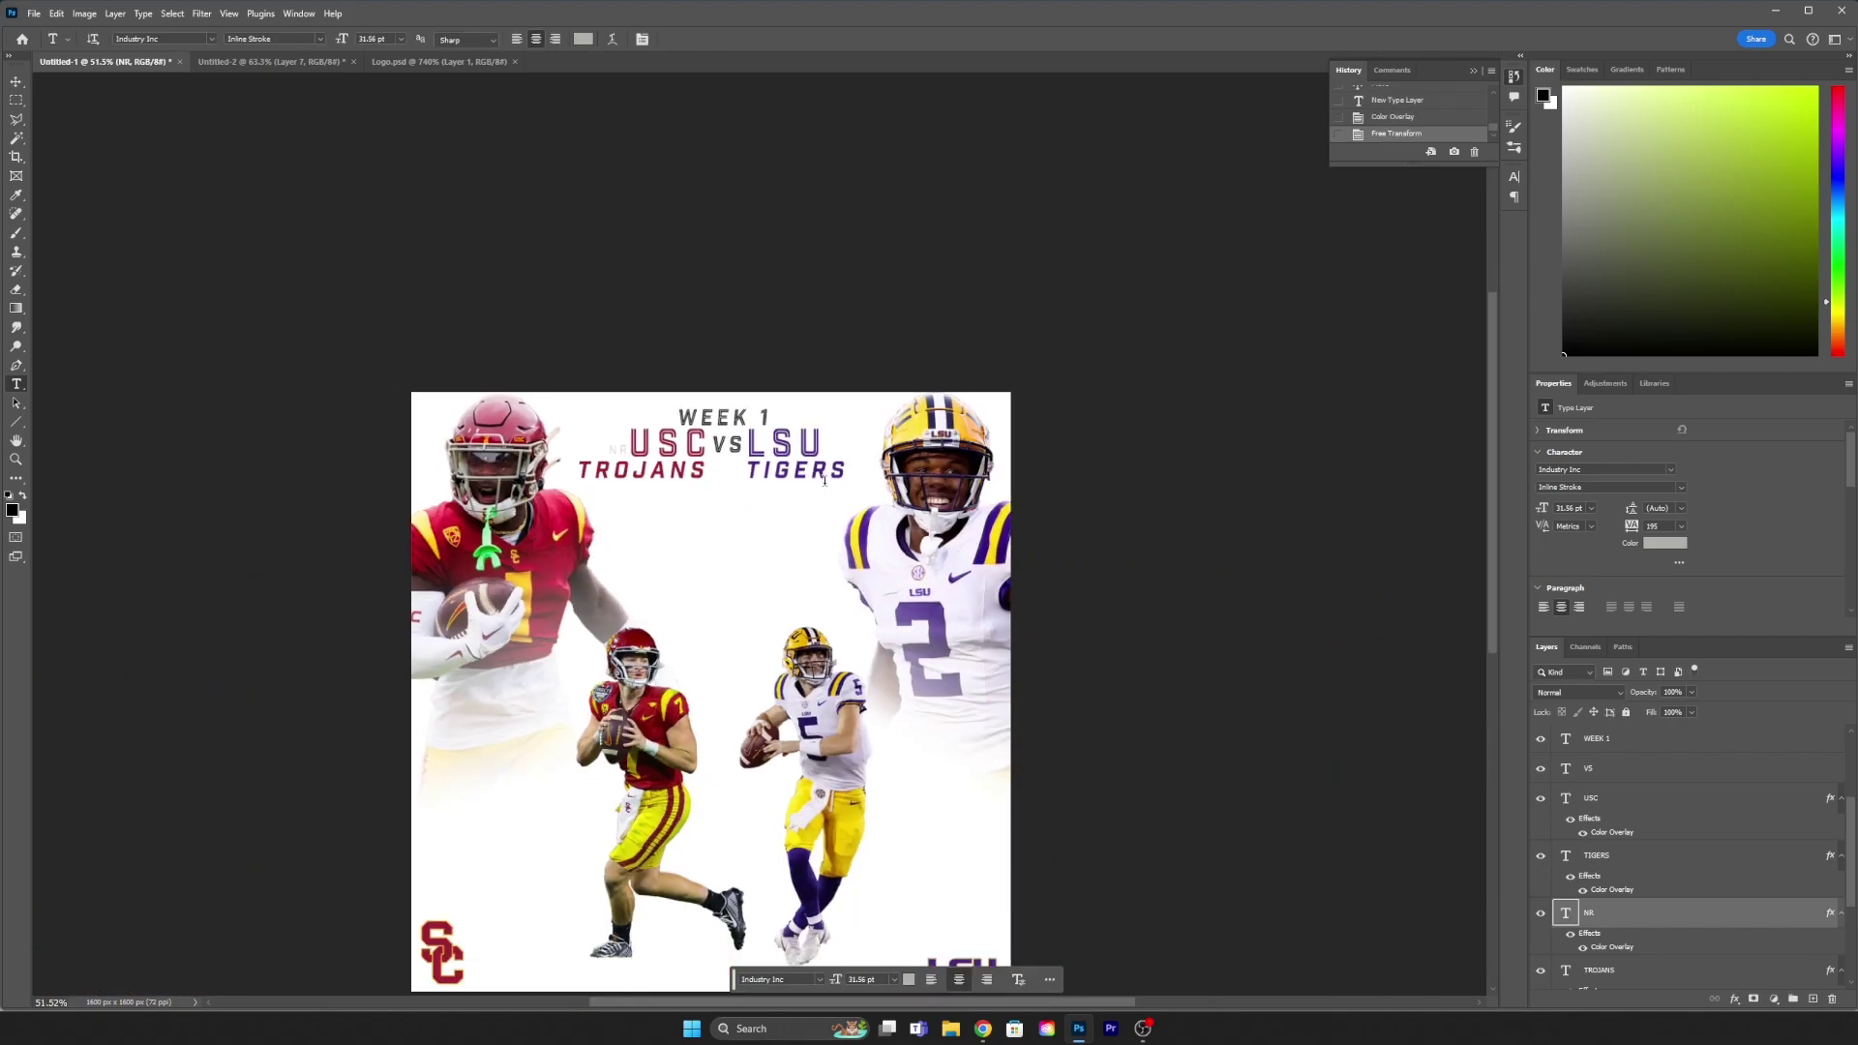
{"action": "scroll", "coordinate": [583, 471], "scroll_direction": "up", "scroll_amount": 4}
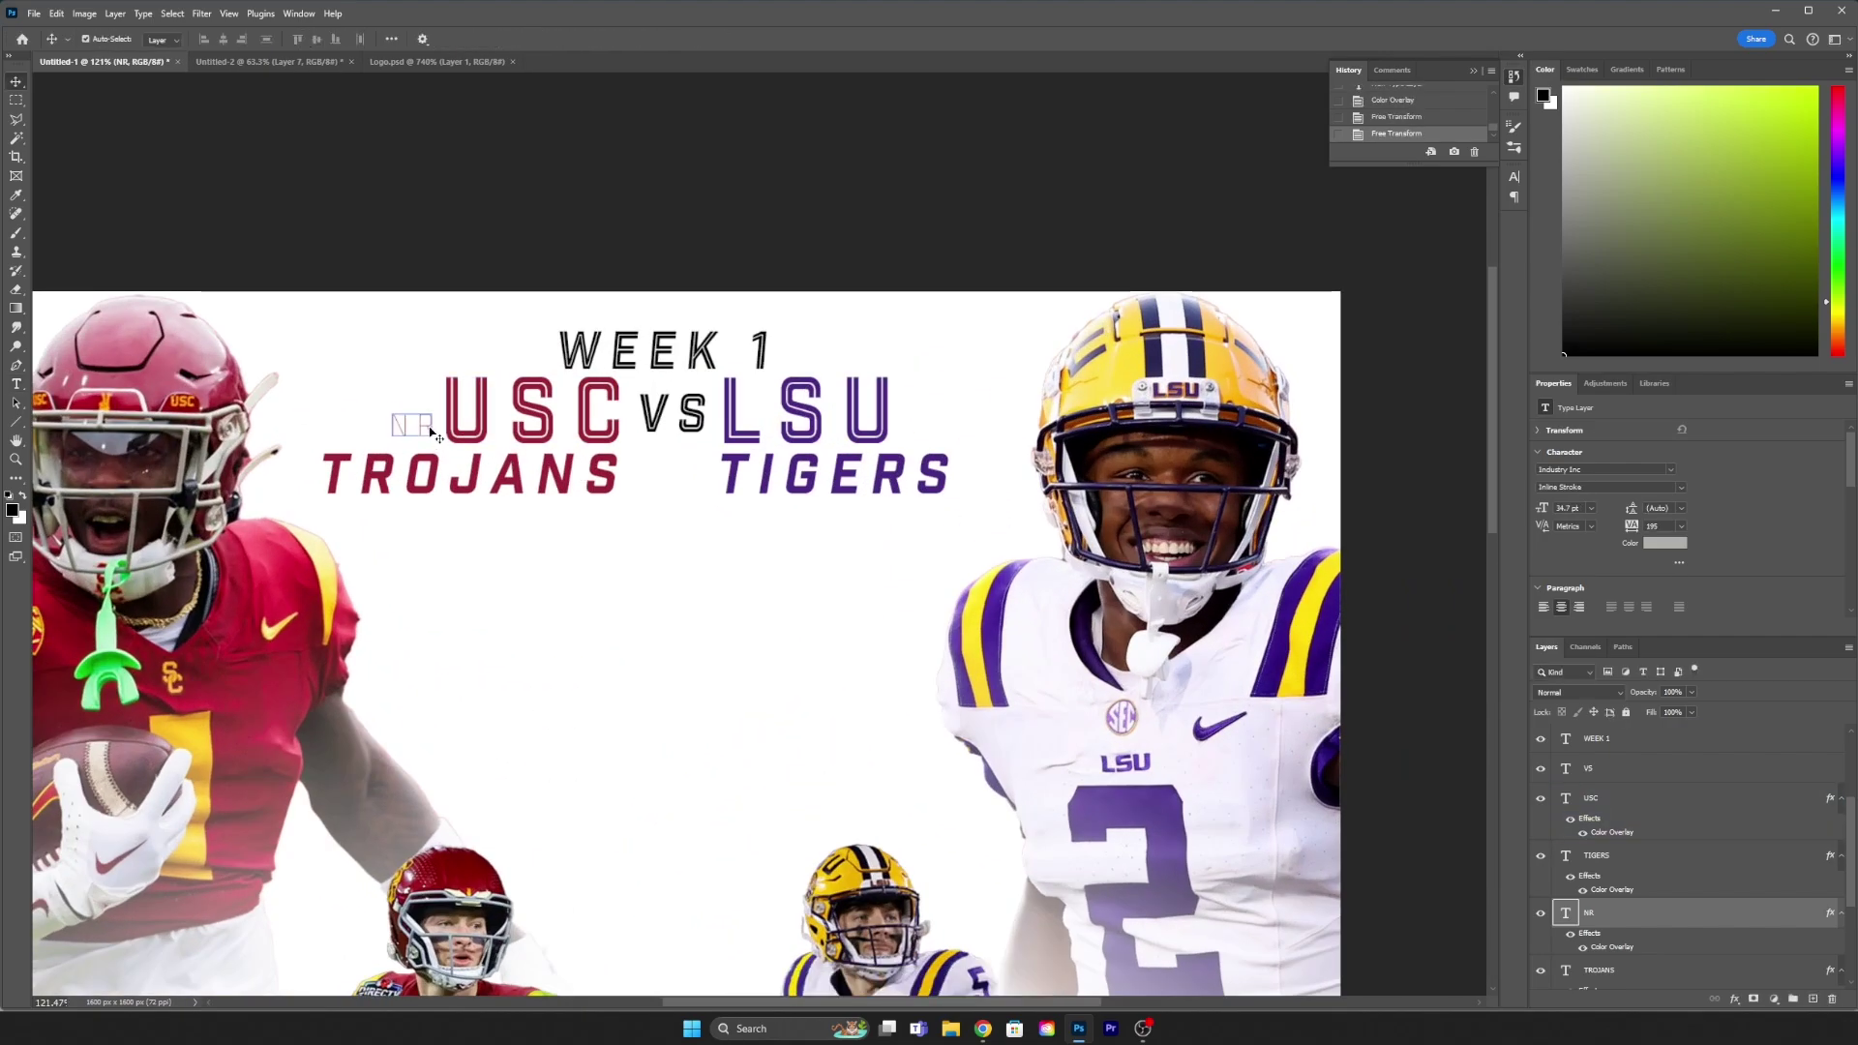
Step: Copy NR beside LSU, change it to #12 with a purple overlay
{"action": "key", "text": "ctrl+t"}
{"action": "left_click_drag", "start_coordinate": [493, 433], "coordinate": [883, 520]}
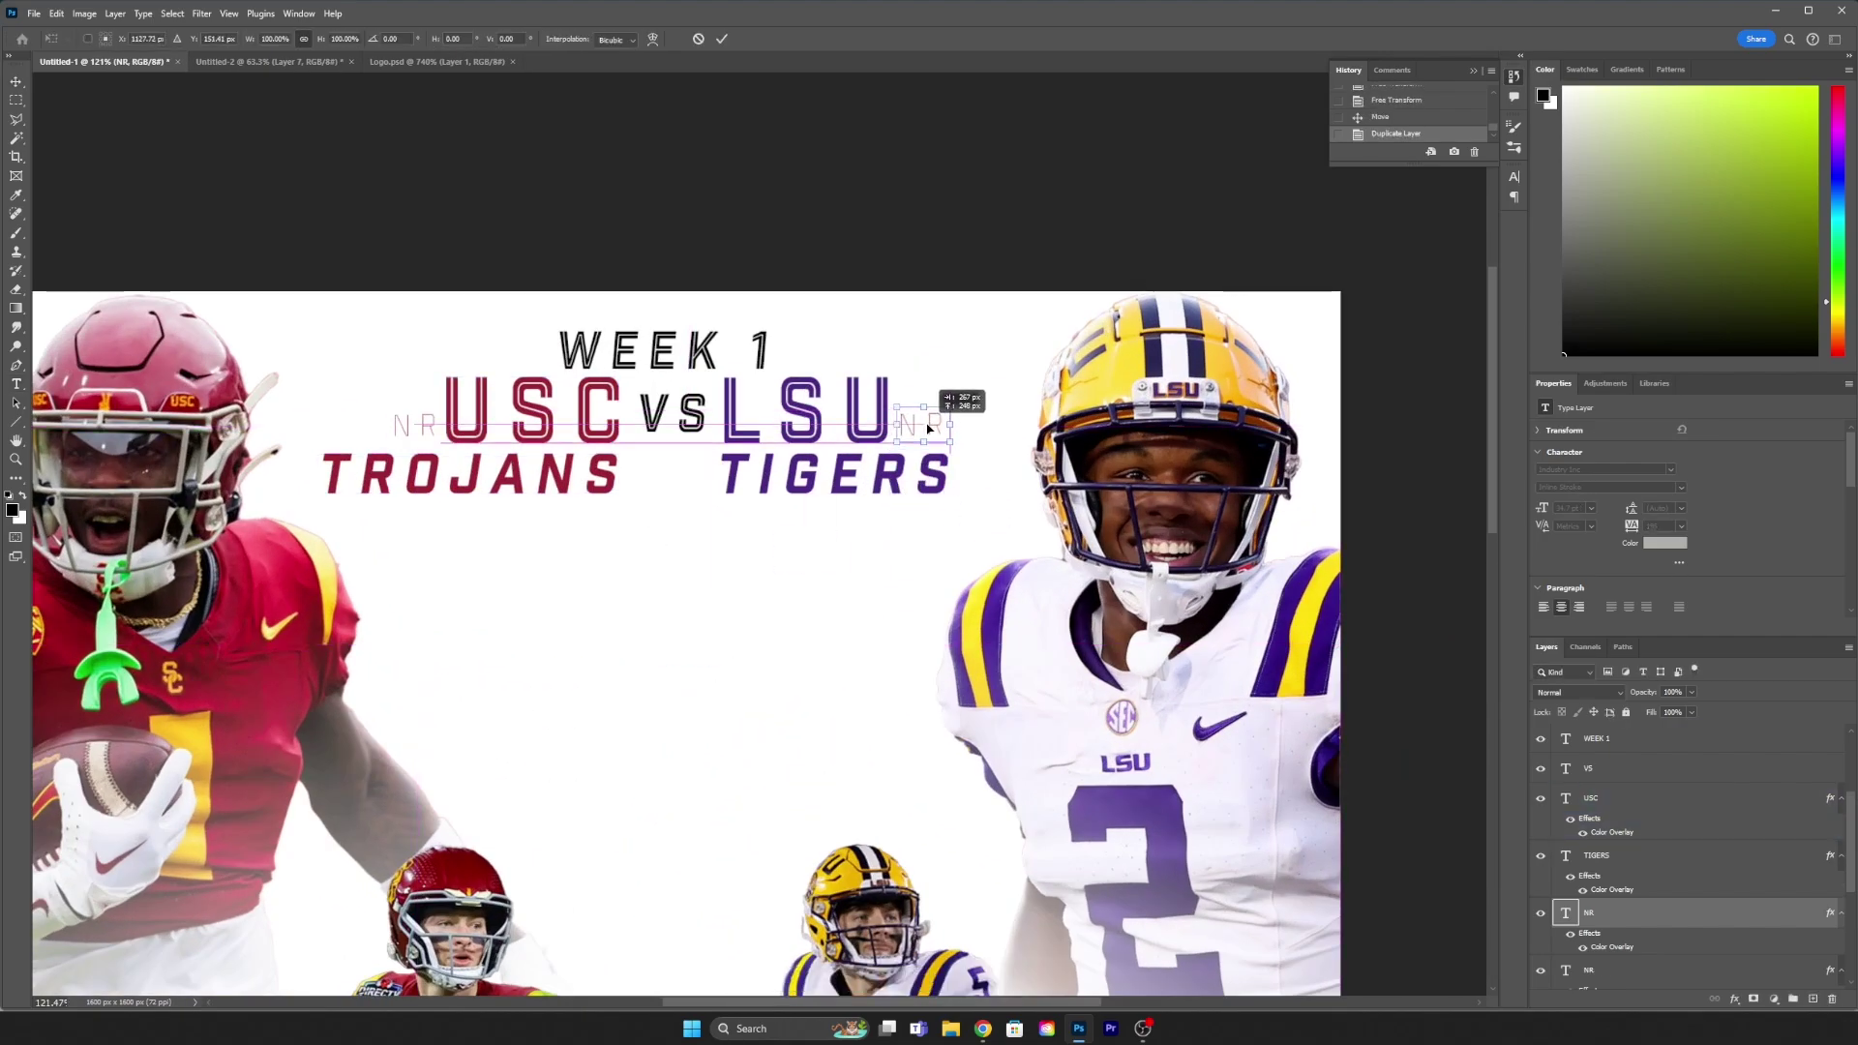
{"action": "key", "text": "Return"}
{"action": "key", "text": "t"}
{"action": "left_click_drag", "start_coordinate": [927, 431], "coordinate": [904, 430]}
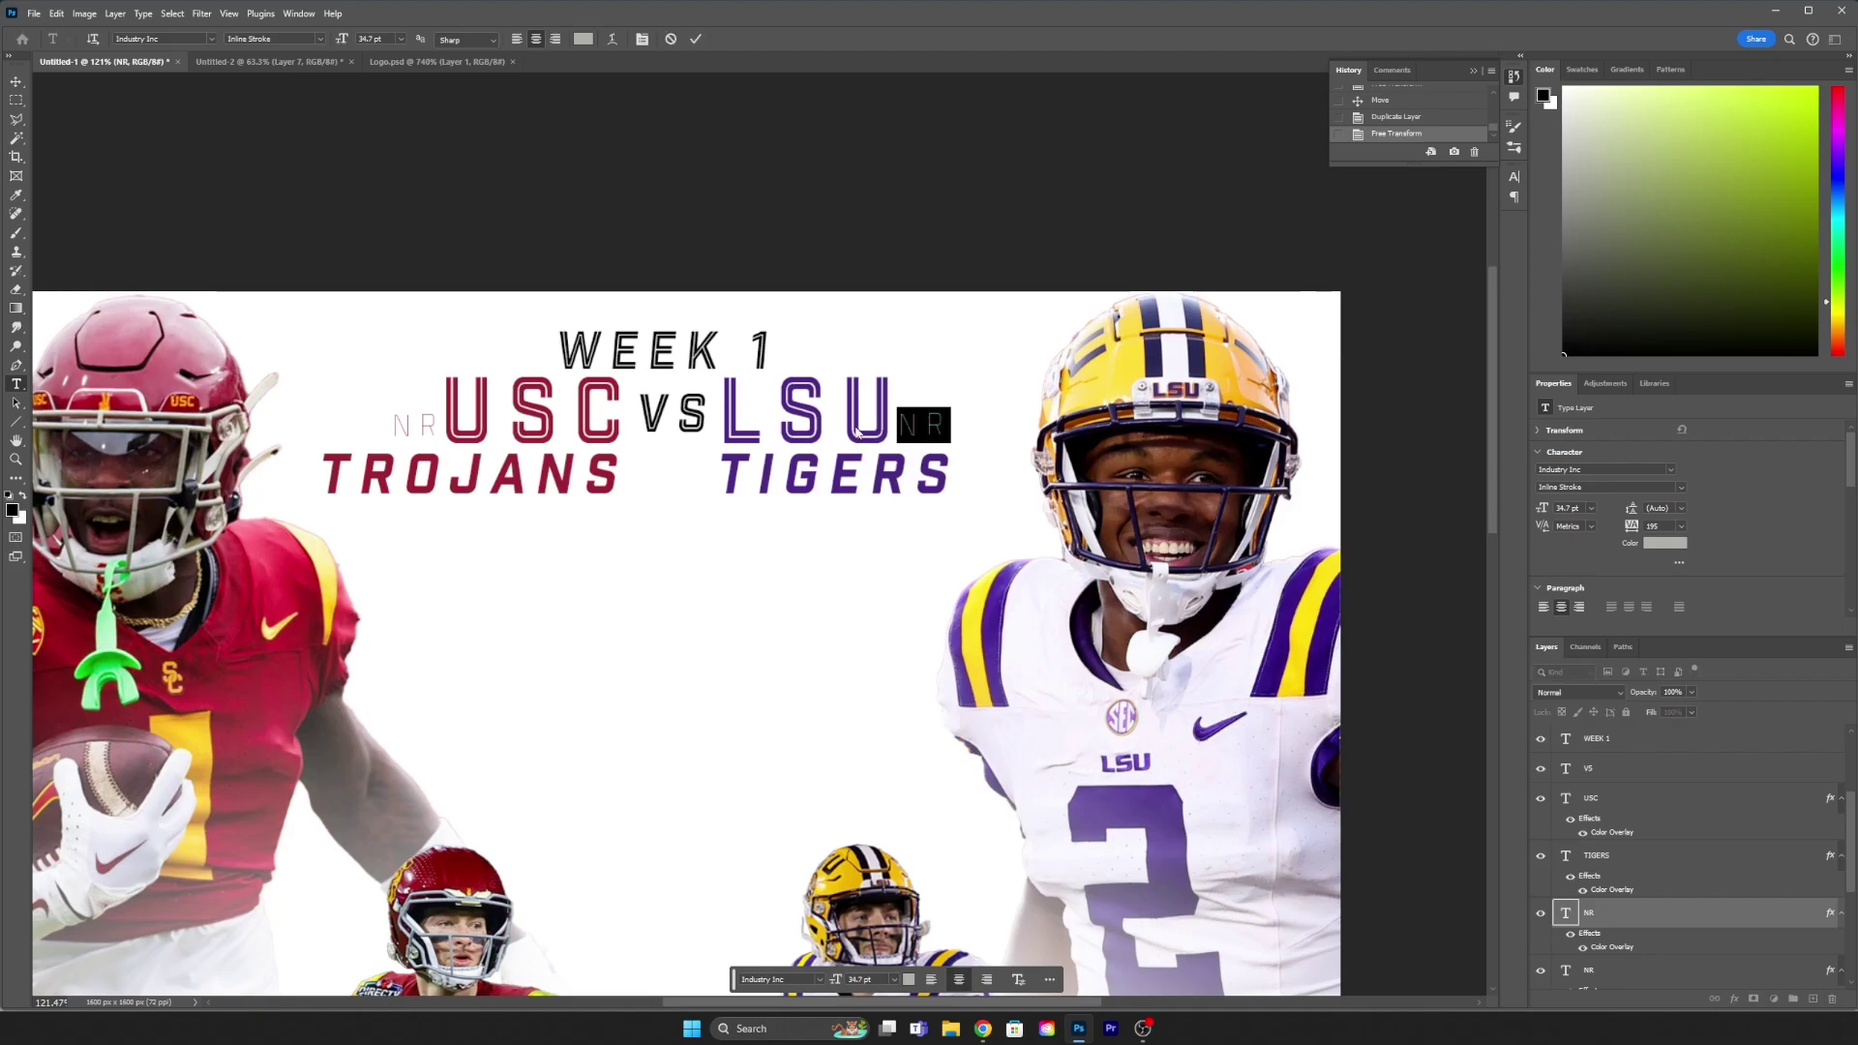
{"action": "type", "text": "#12"}
{"action": "double_click", "coordinate": [1689, 927]}
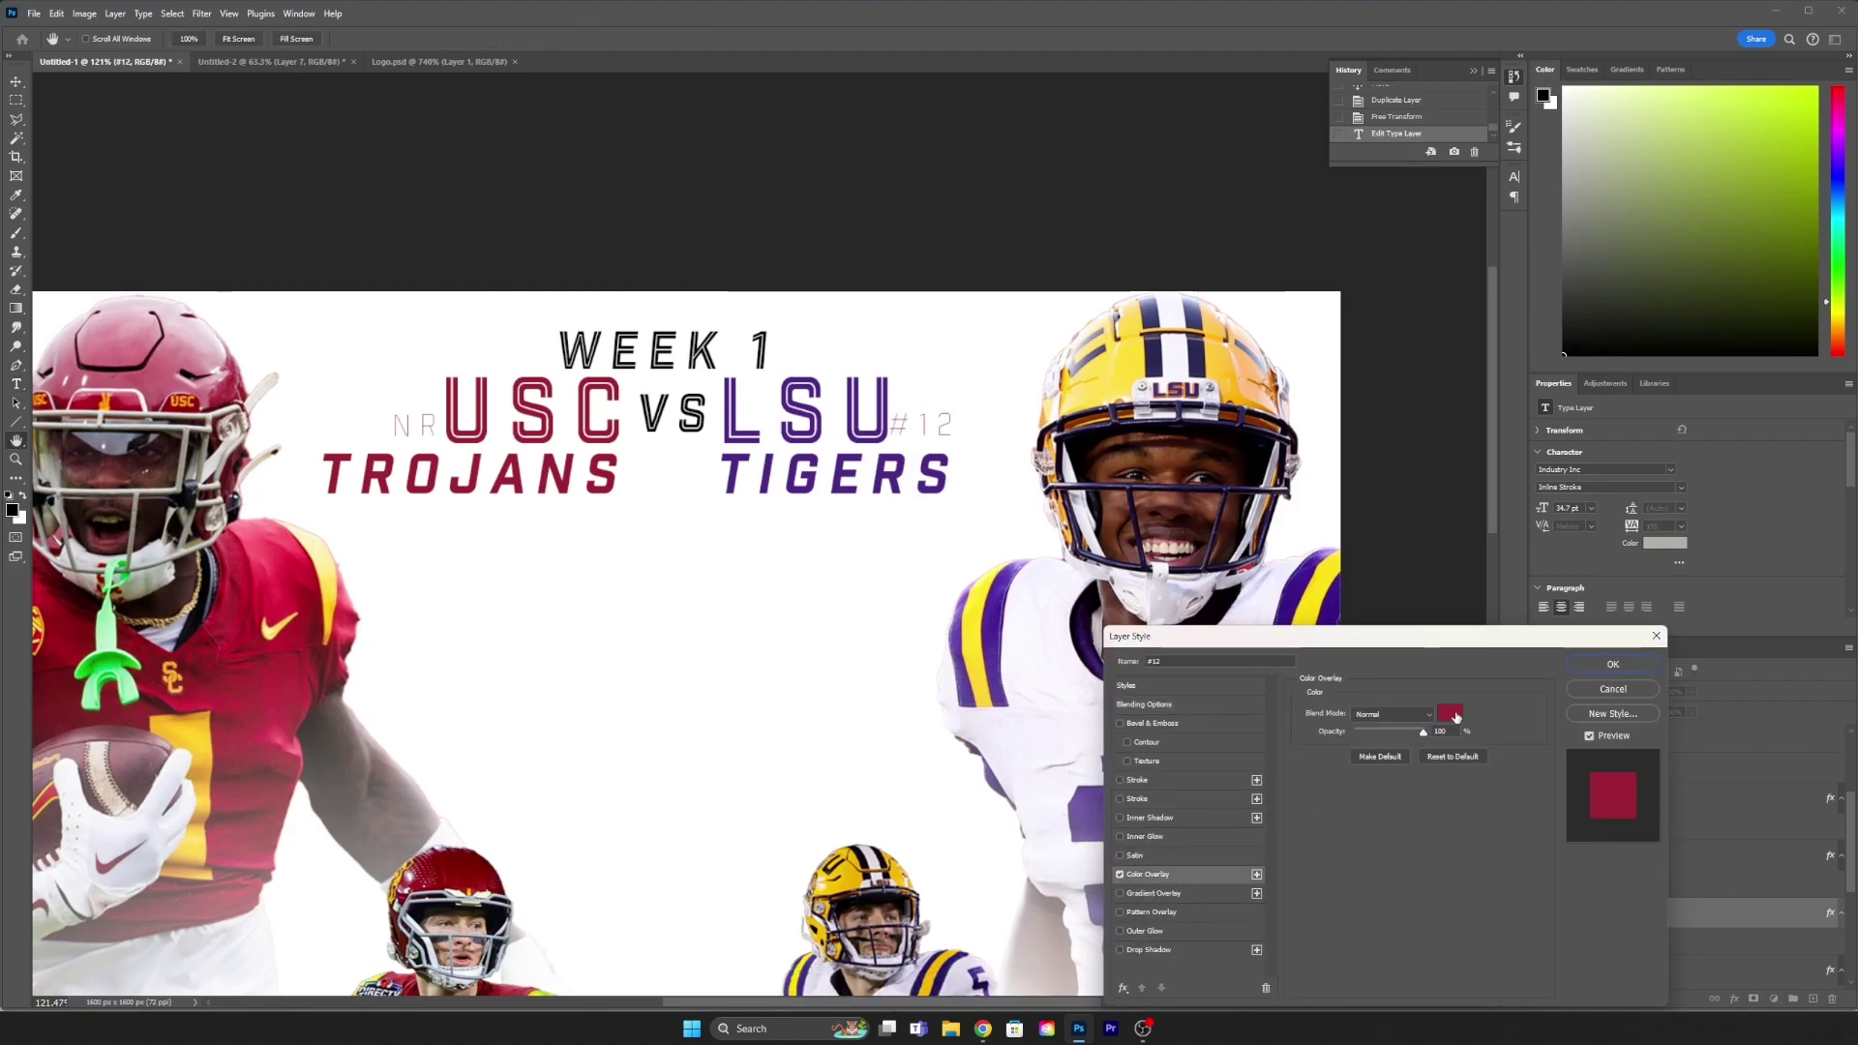
{"action": "left_click", "coordinate": [1442, 713]}
{"action": "key", "text": "Return"}
{"action": "key", "text": "Return"}
{"action": "key", "text": "ctrl+0"}
{"action": "scroll", "coordinate": [796, 421], "scroll_direction": "up", "scroll_amount": 5}
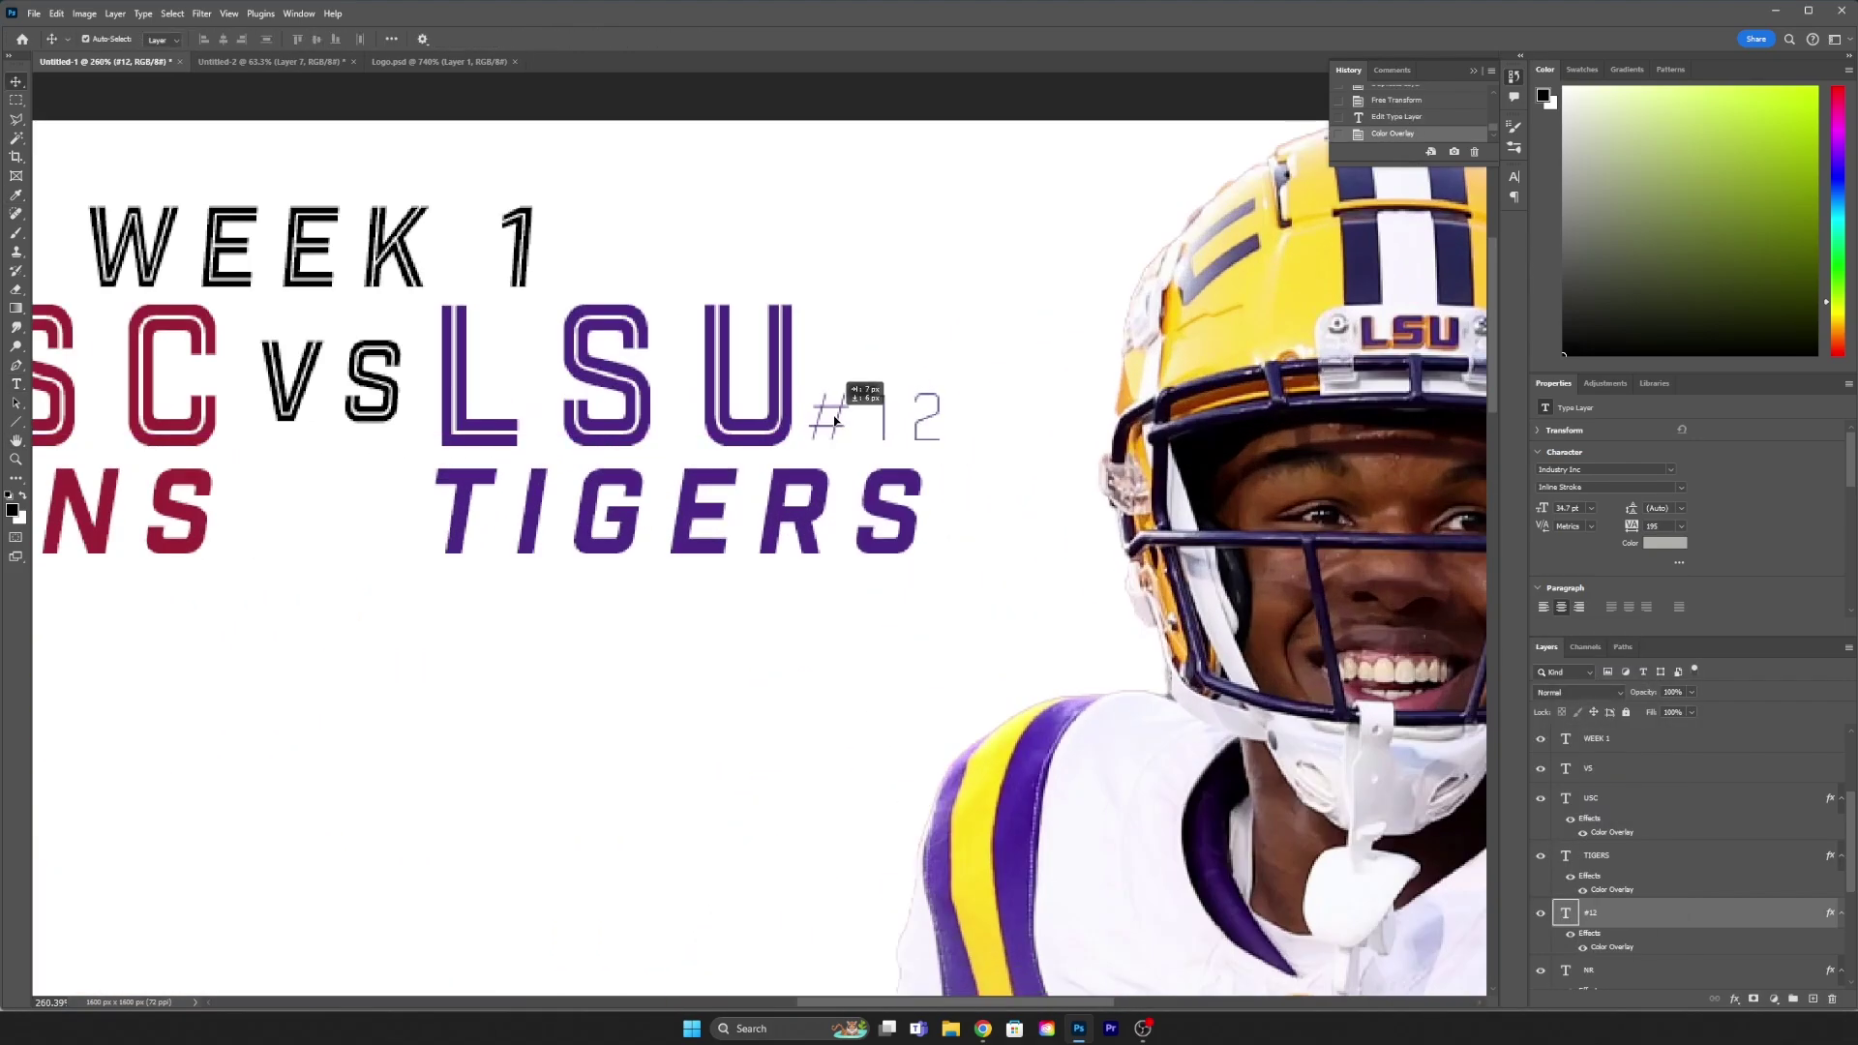
{"action": "left_click_drag", "start_coordinate": [835, 420], "coordinate": [837, 421]}
Step: Move the WEEK 1 heading down below the TIGERS title
{"action": "scroll", "coordinate": [803, 436], "scroll_direction": "down", "scroll_amount": 5}
{"action": "scroll", "coordinate": [774, 446], "scroll_direction": "down", "scroll_amount": 2}
{"action": "scroll", "coordinate": [765, 449], "scroll_direction": "up", "scroll_amount": 1}
{"action": "scroll", "coordinate": [766, 449], "scroll_direction": "up", "scroll_amount": 1}
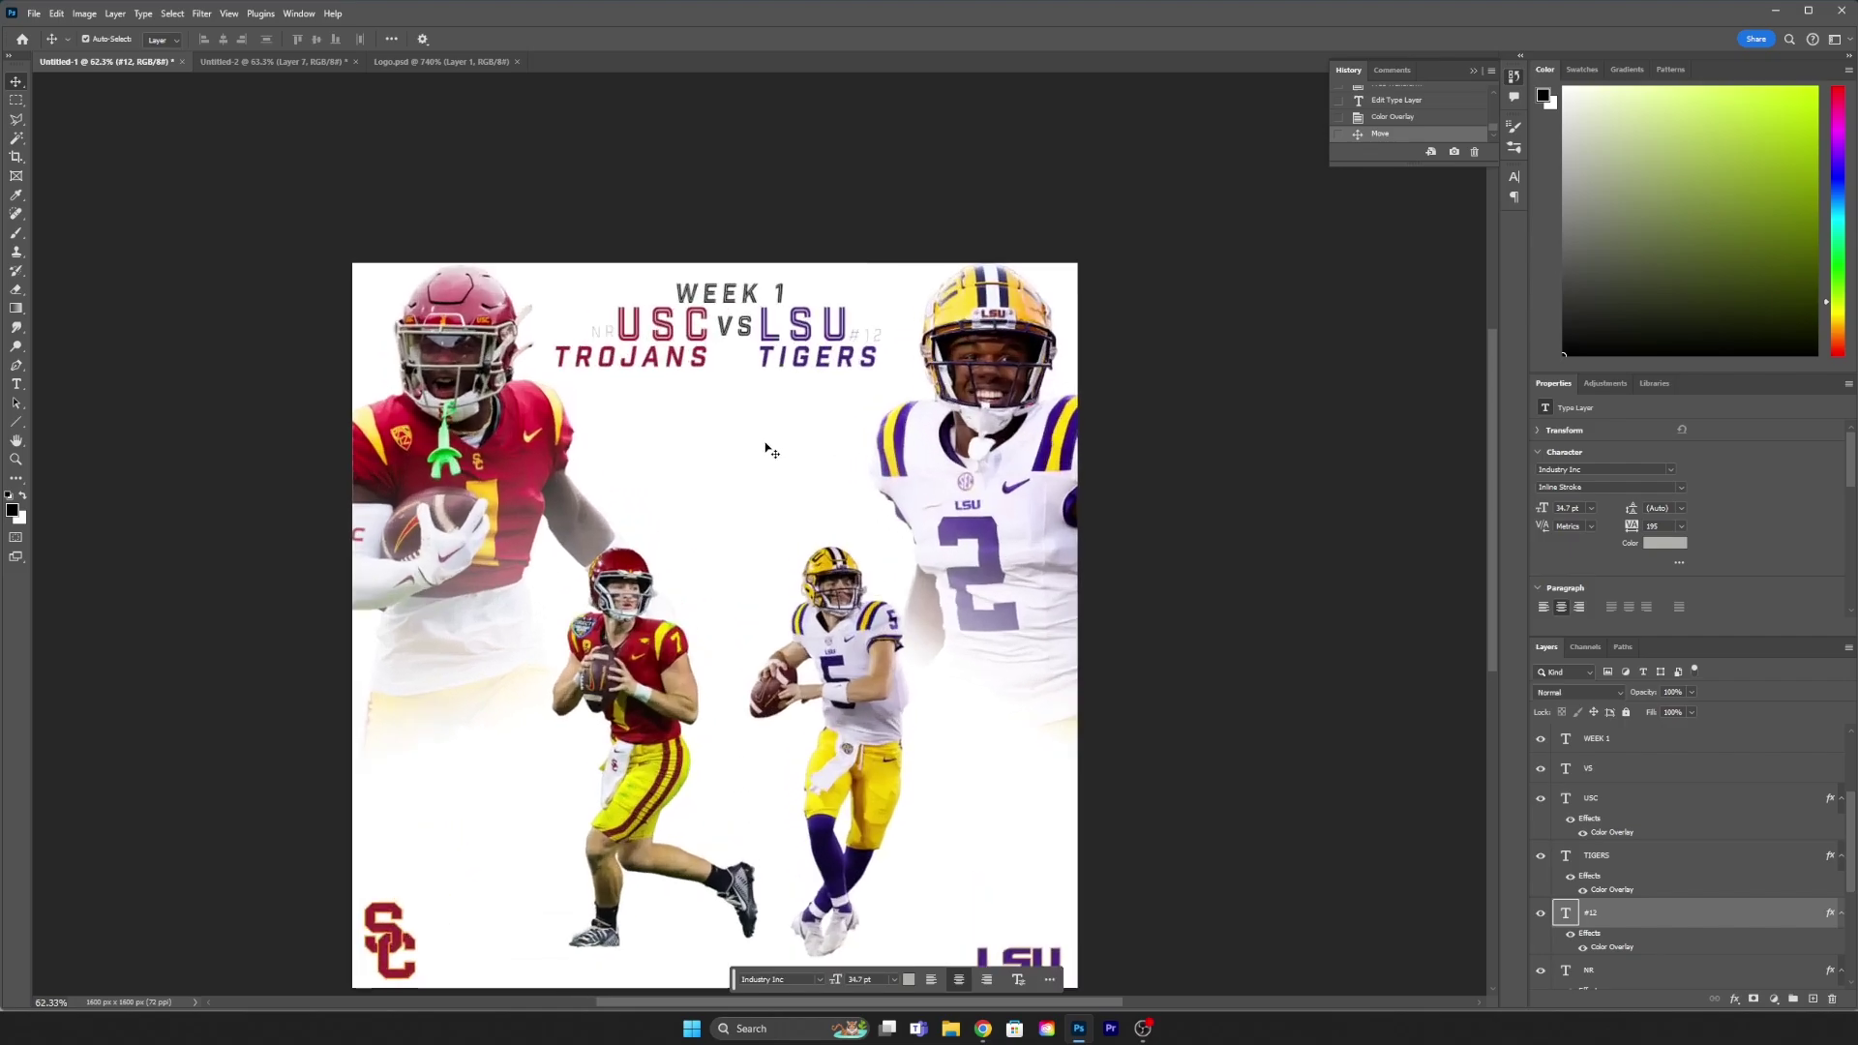
{"action": "scroll", "coordinate": [766, 449], "scroll_direction": "up", "scroll_amount": 1}
{"action": "left_click_drag", "start_coordinate": [754, 282], "coordinate": [756, 426]}
{"action": "scroll", "coordinate": [751, 432], "scroll_direction": "up", "scroll_amount": 1}
{"action": "scroll", "coordinate": [751, 419], "scroll_direction": "up", "scroll_amount": 1}
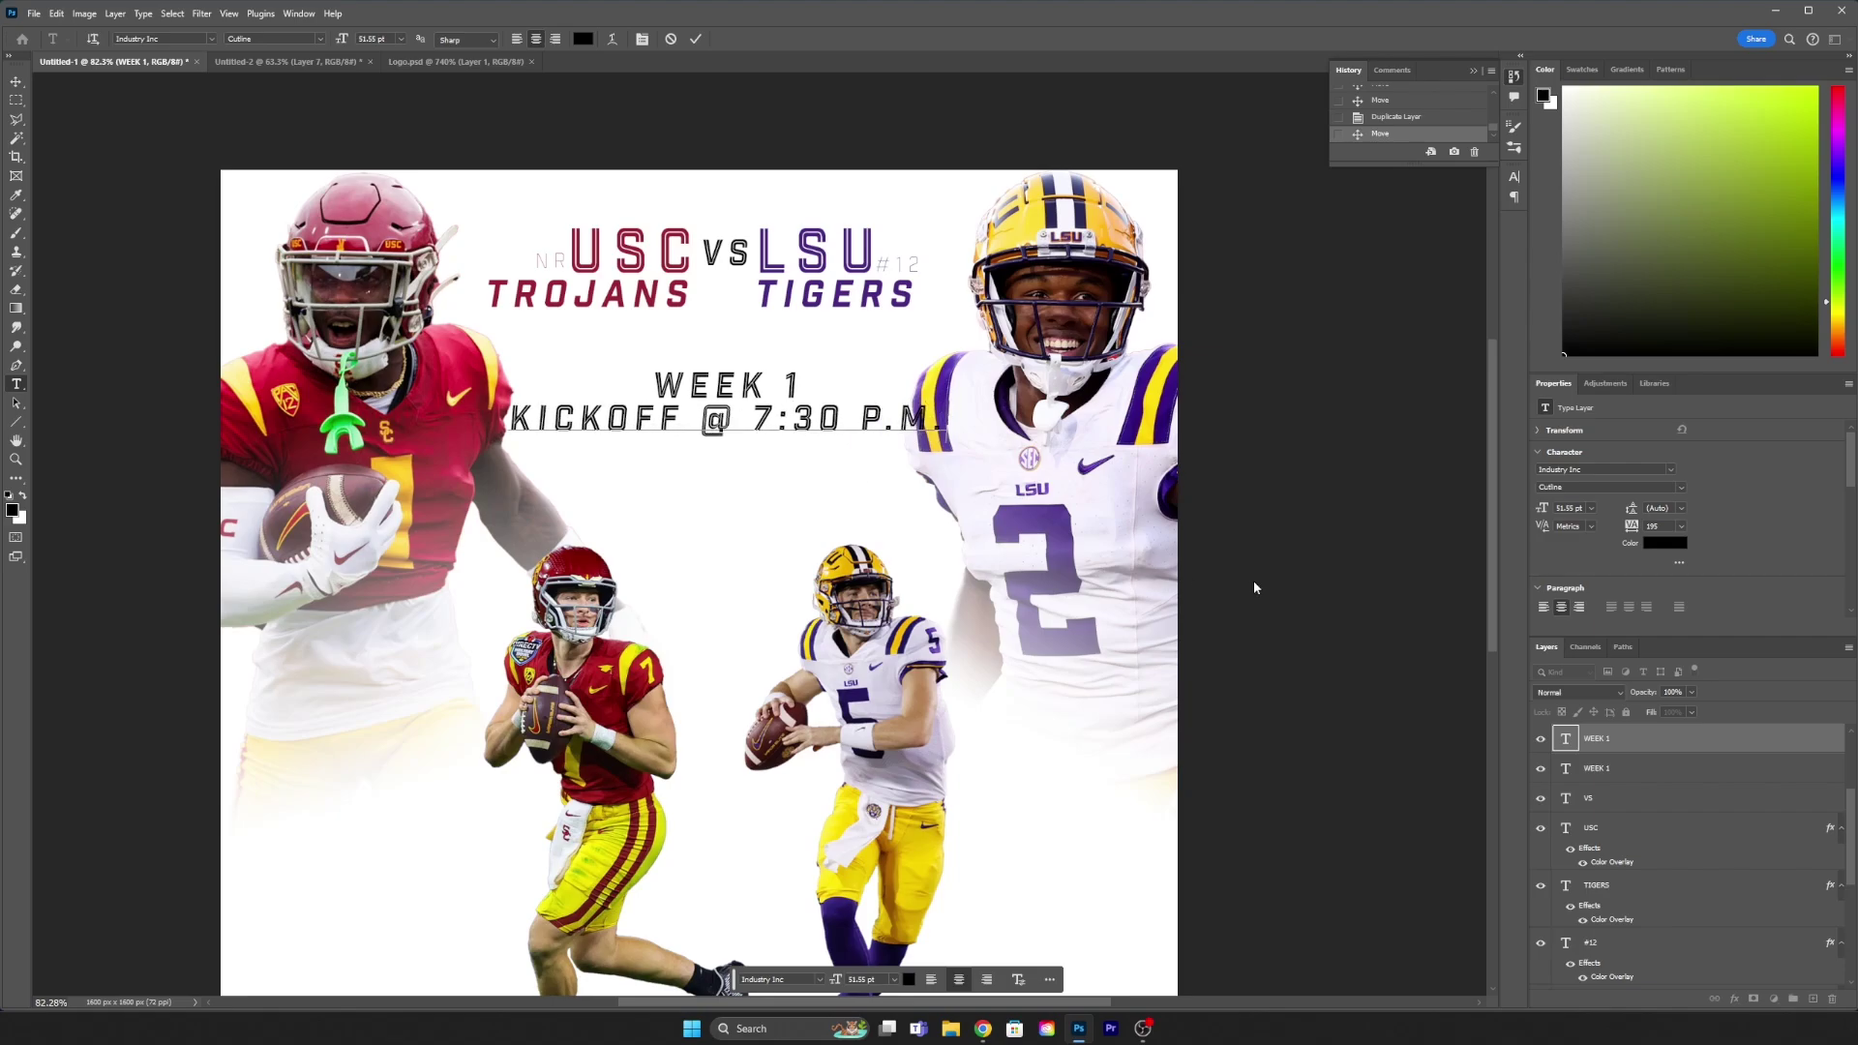
Step: Scale the WEEK 1 and KICKOFF @7:30 P.M. lines together to 76% beneath the team names
{"action": "left_click", "coordinate": [1645, 777], "text": "shift"}
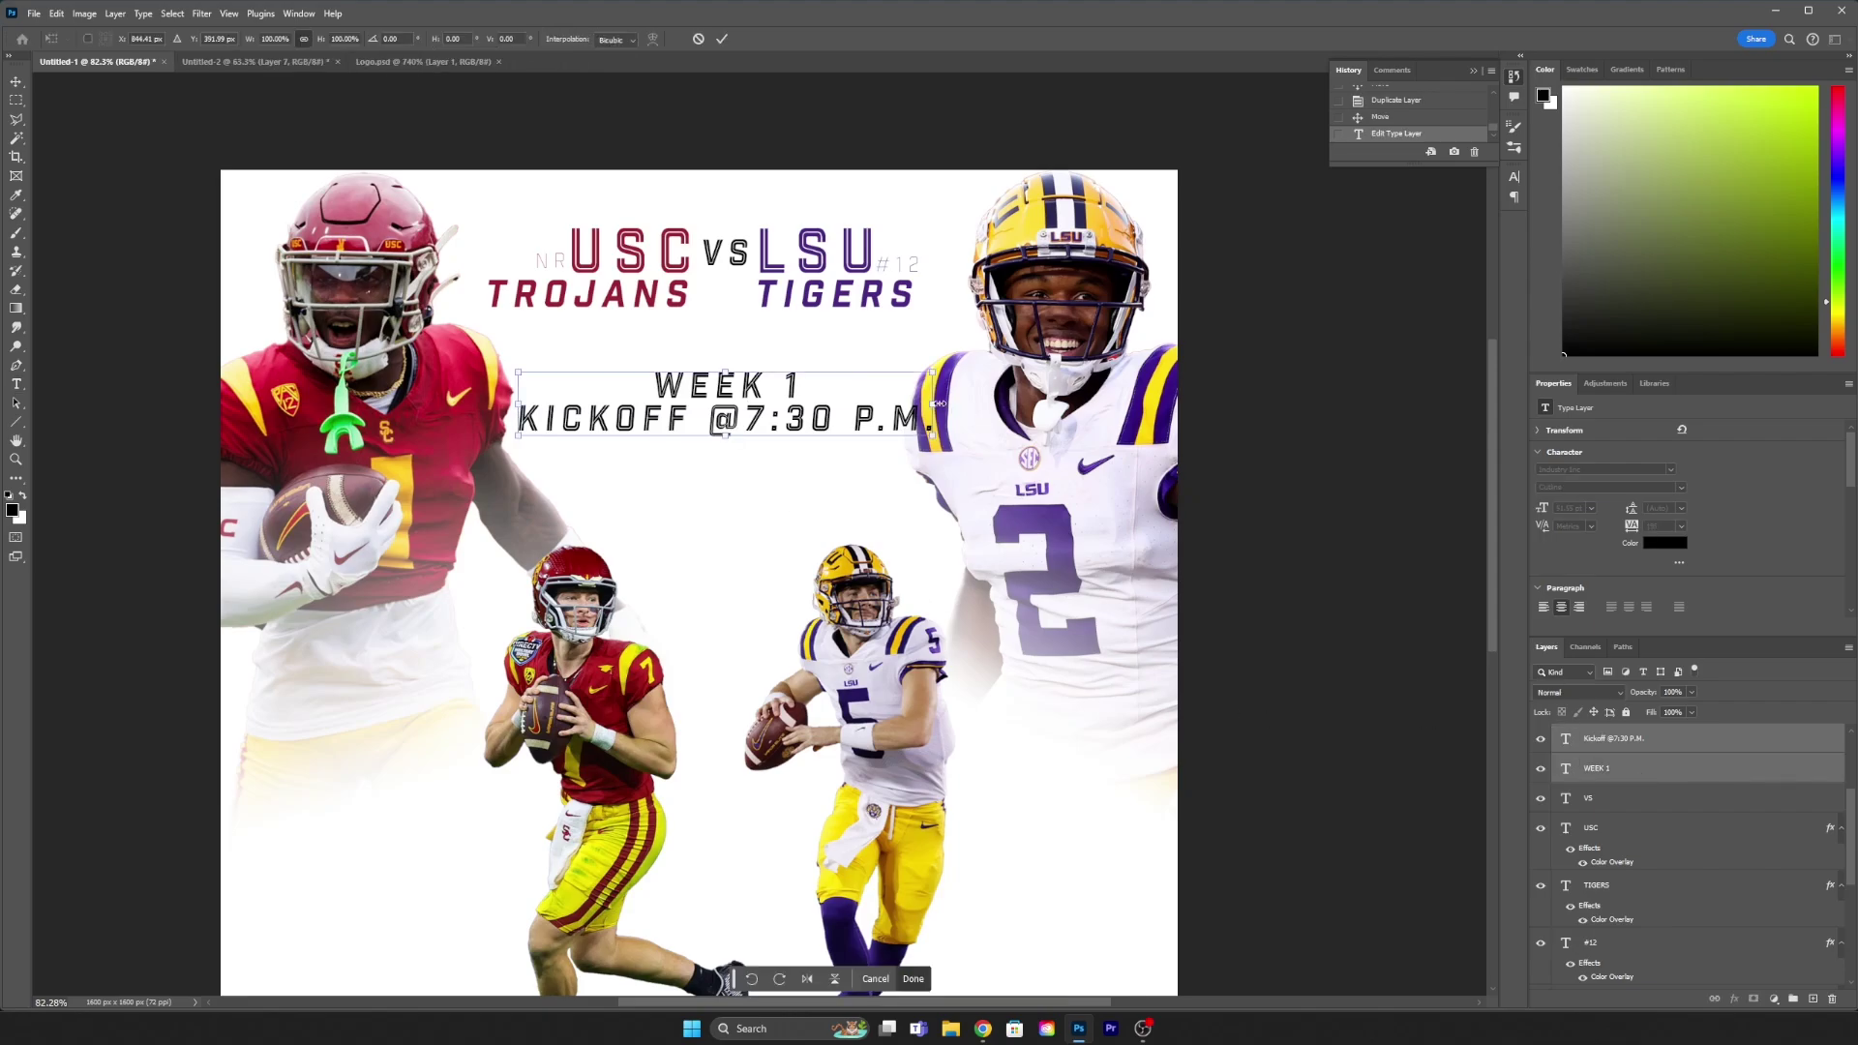
{"action": "key", "text": "ctrl+t"}
{"action": "mouse_move", "coordinate": [934, 435]}
{"action": "left_mouse_down"}
{"action": "mouse_move", "coordinate": [835, 422]}
{"action": "mouse_move", "coordinate": [819, 387]}
{"action": "left_mouse_up"}
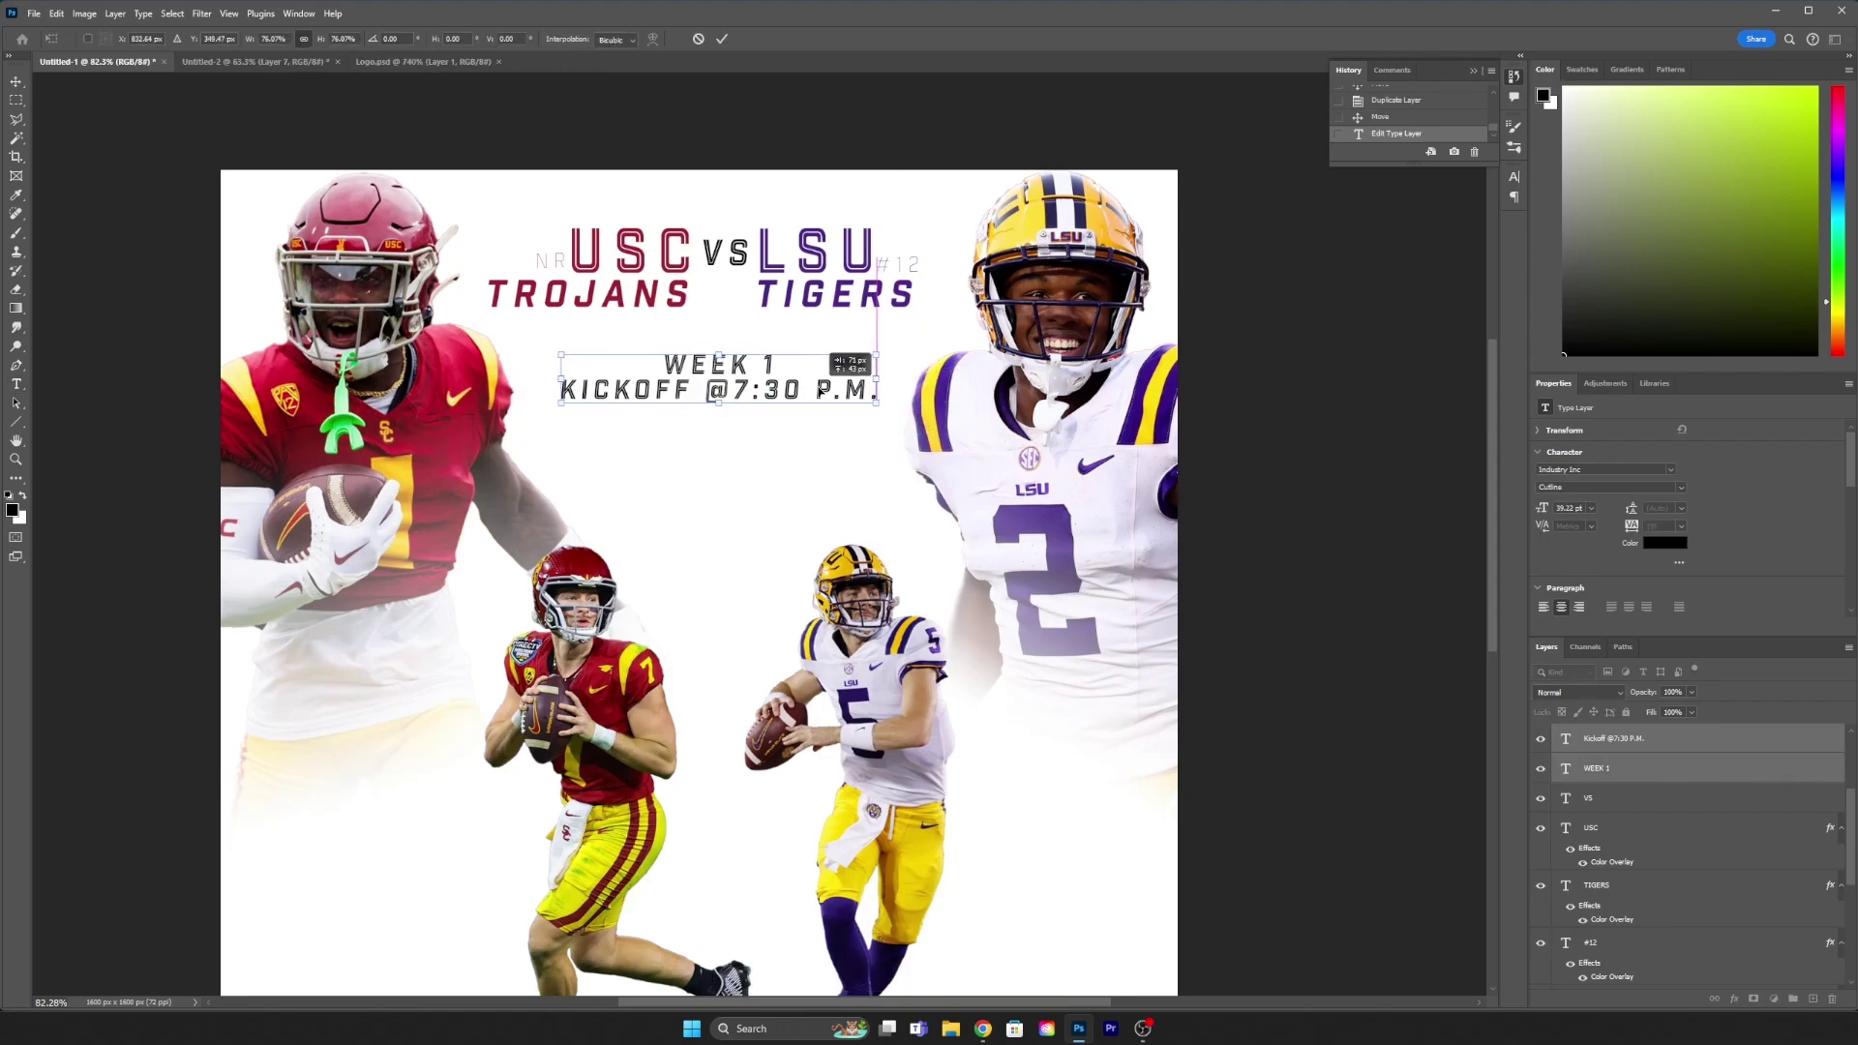
{"action": "key", "text": "Return"}
{"action": "scroll", "coordinate": [831, 363], "scroll_direction": "up", "scroll_amount": 2}
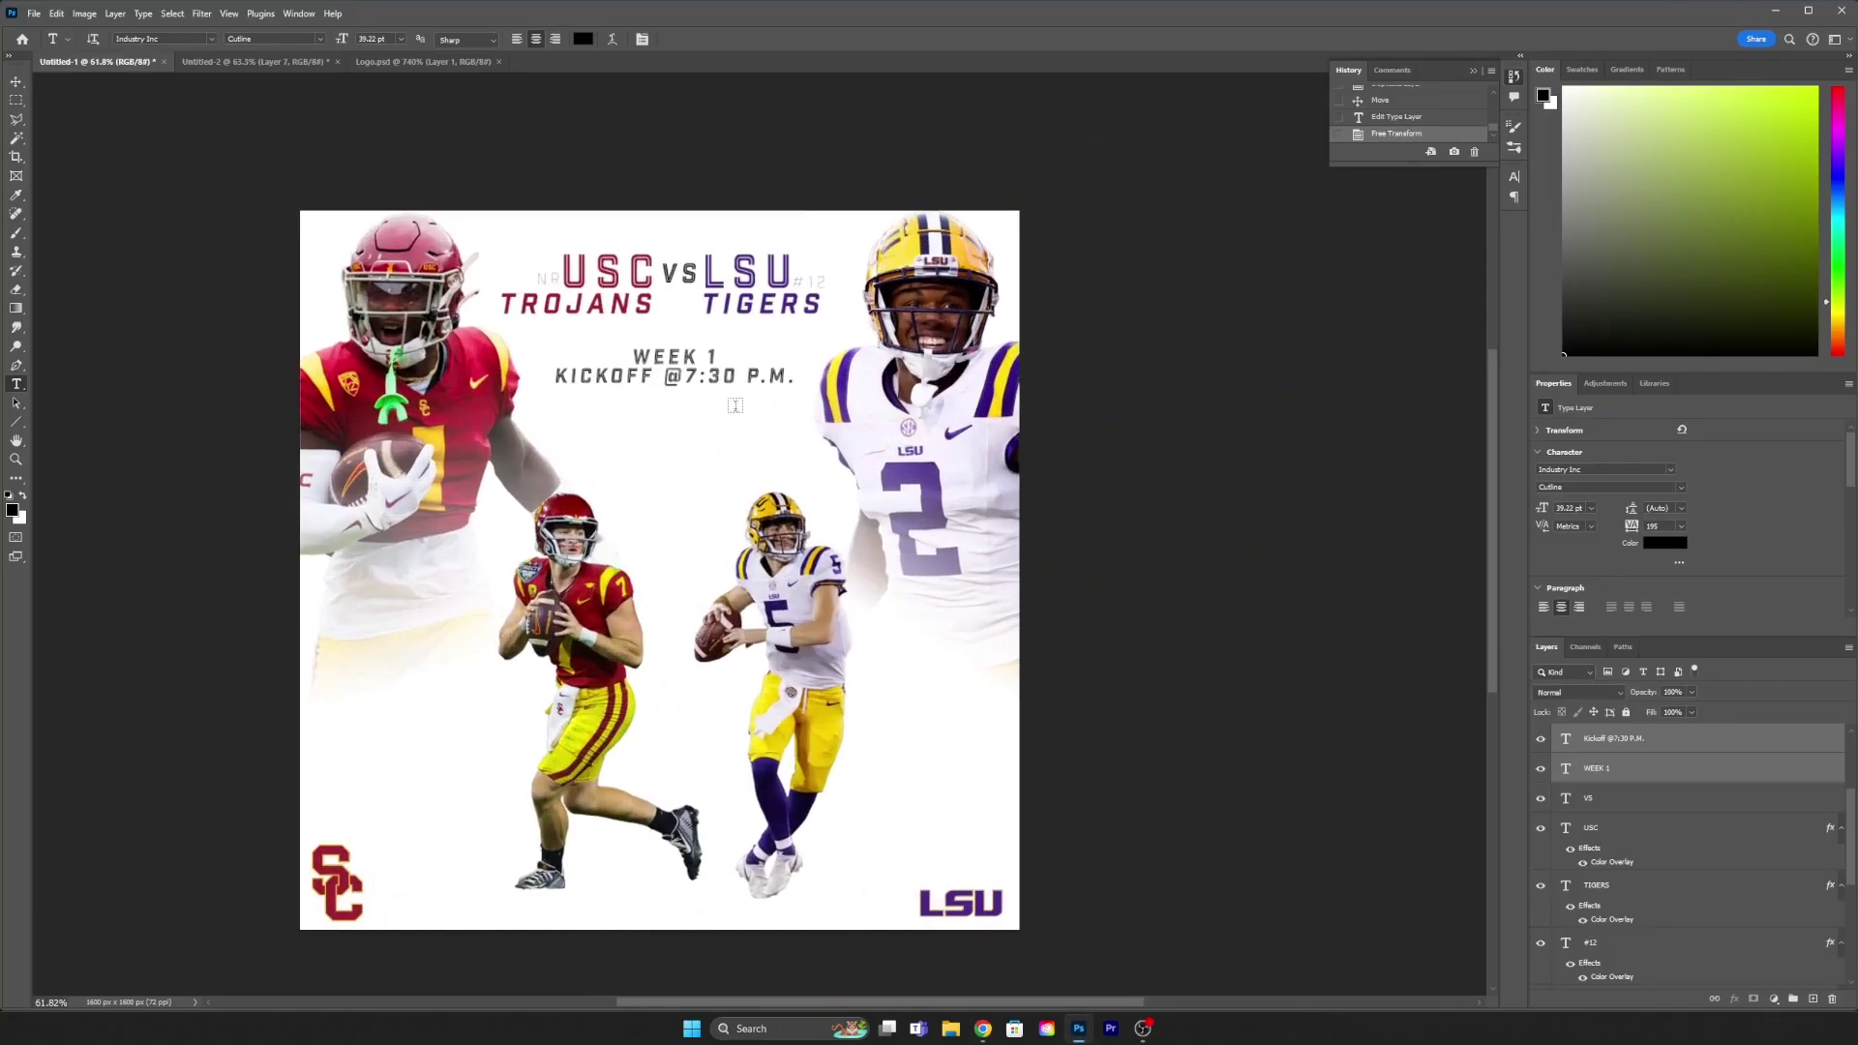
Step: Show image results for 'fbs logo' and close the game card
{"action": "left_click", "coordinate": [982, 1029]}
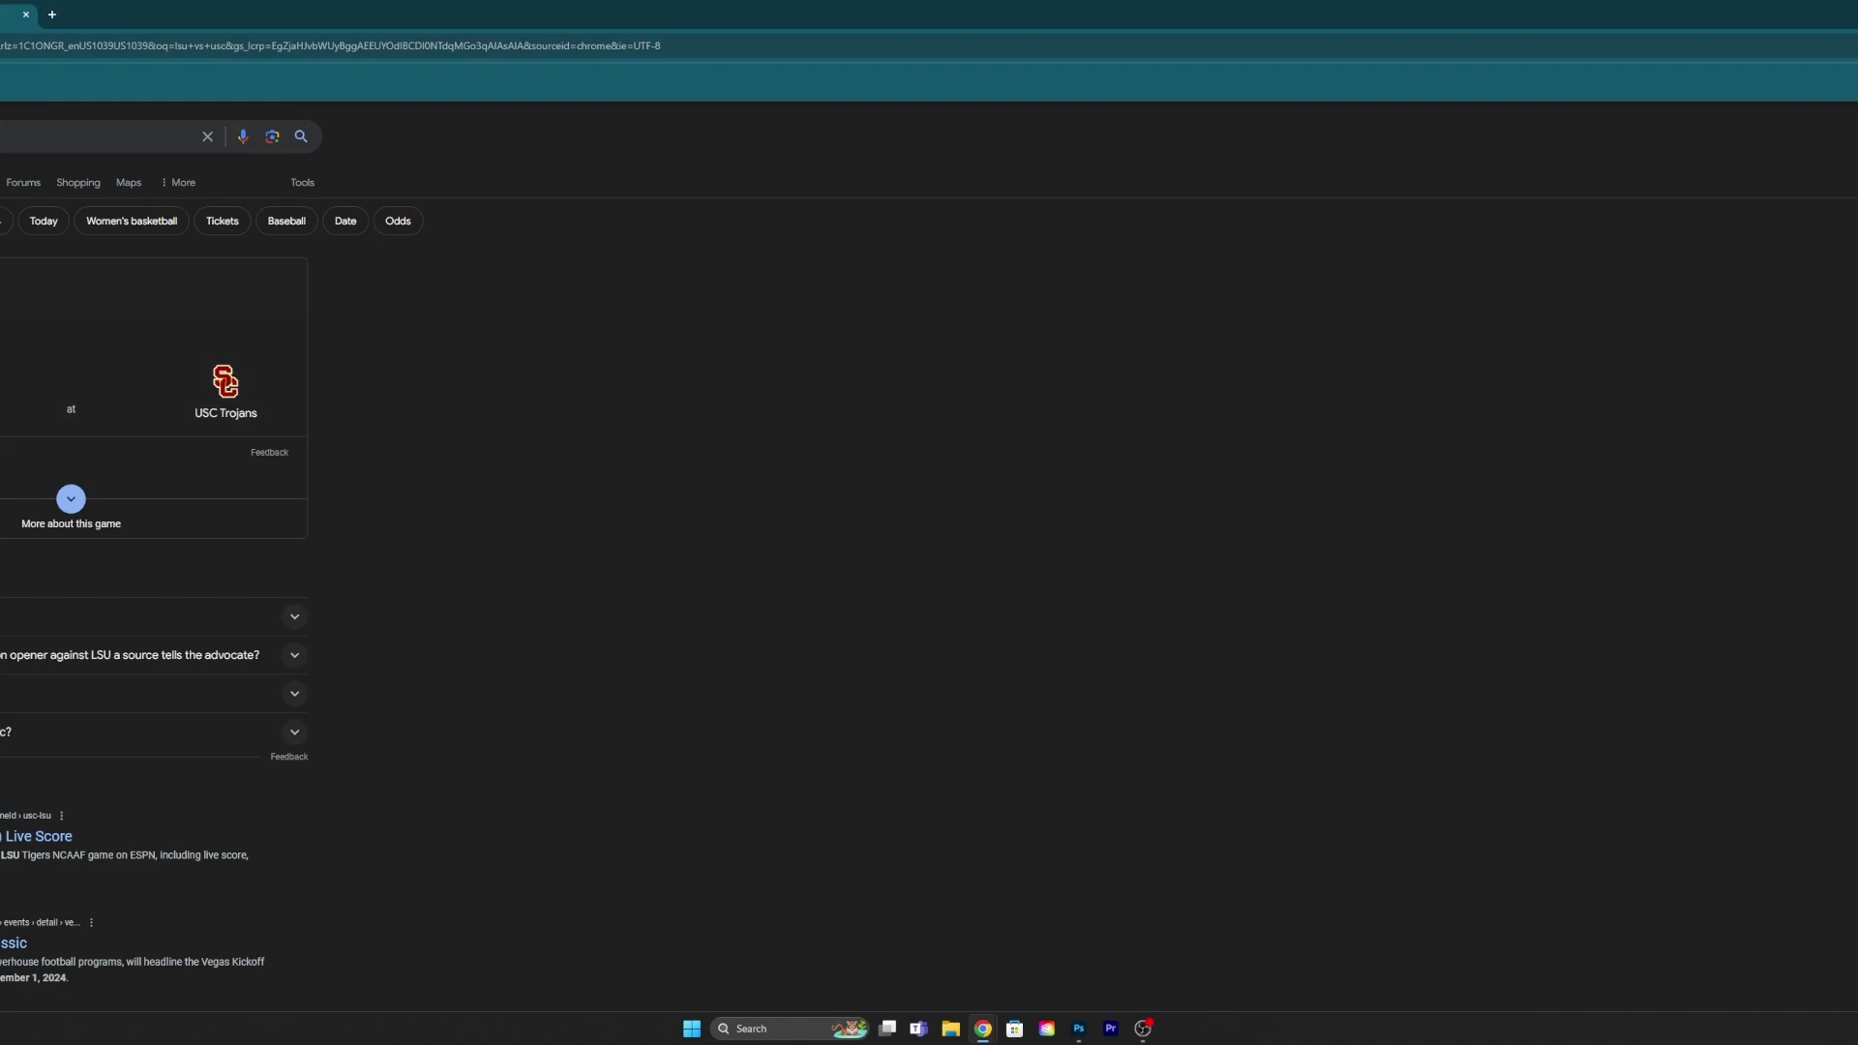
{"action": "left_click", "coordinate": [15, 283]}
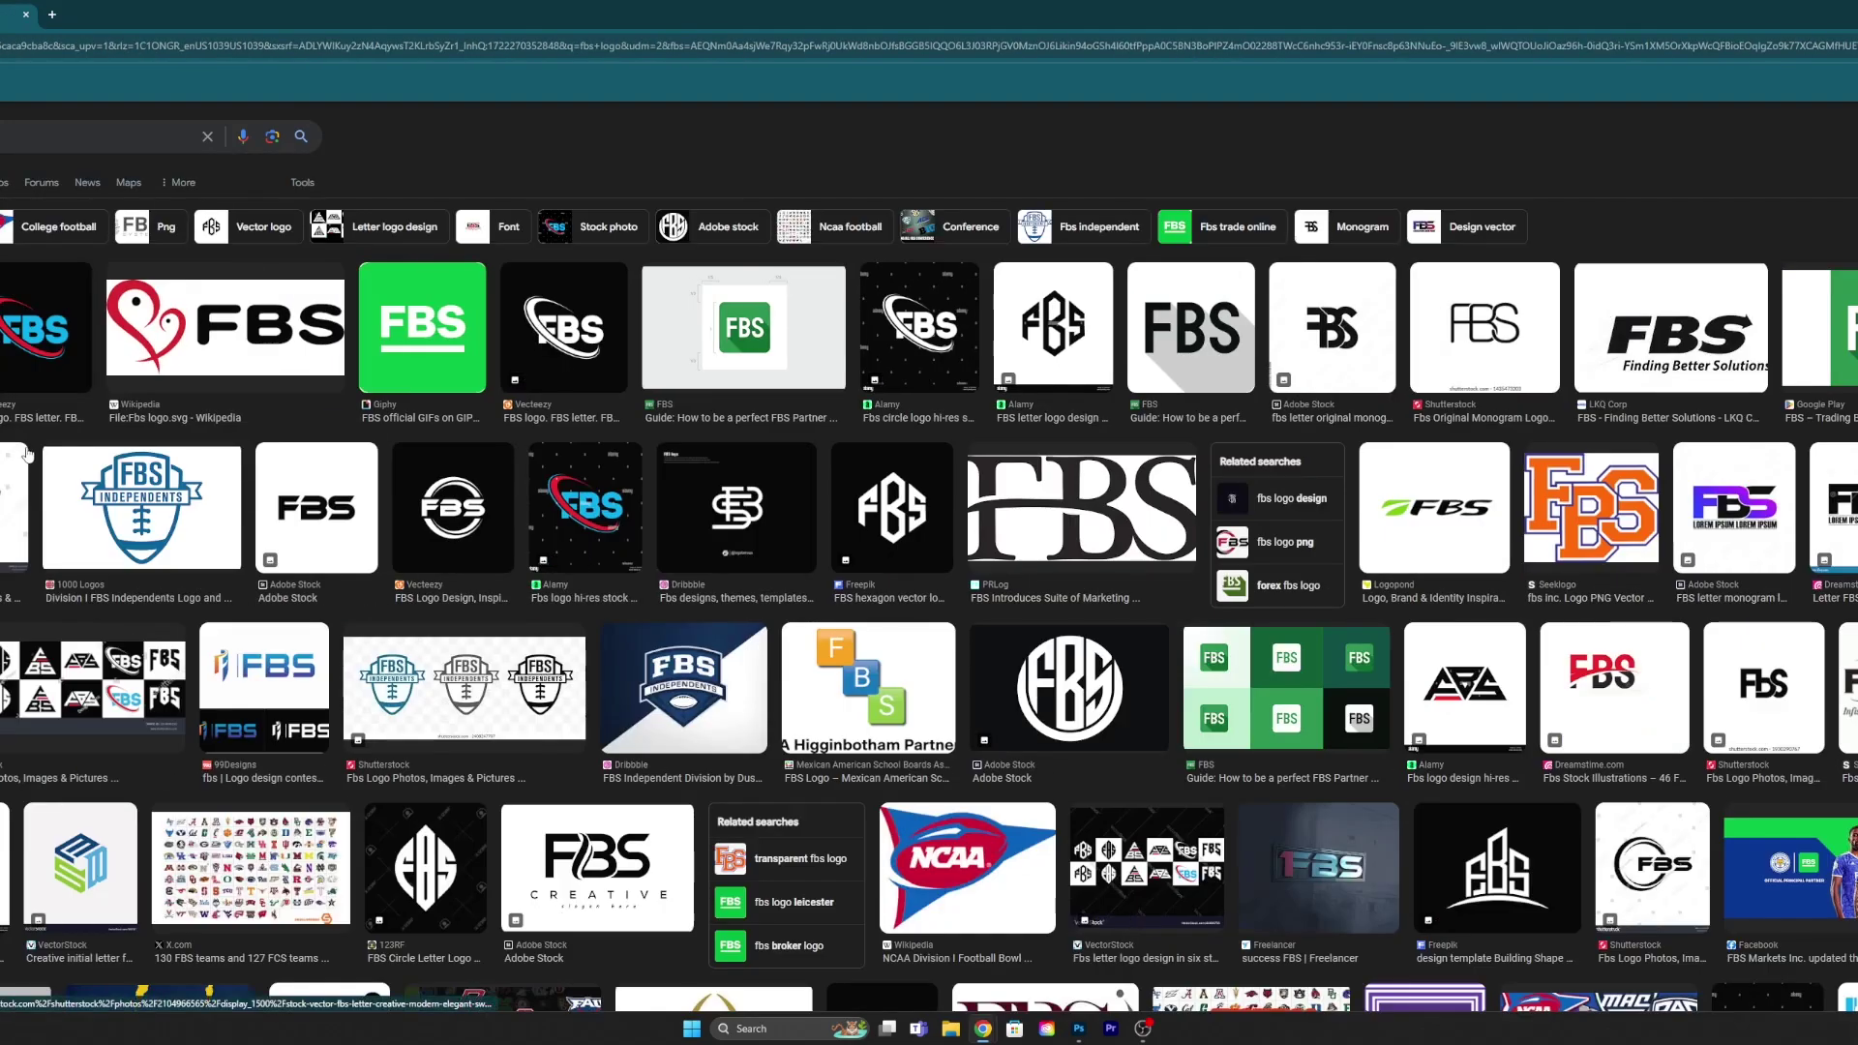
{"action": "scroll", "coordinate": [327, 583], "scroll_direction": "down", "scroll_amount": 2}
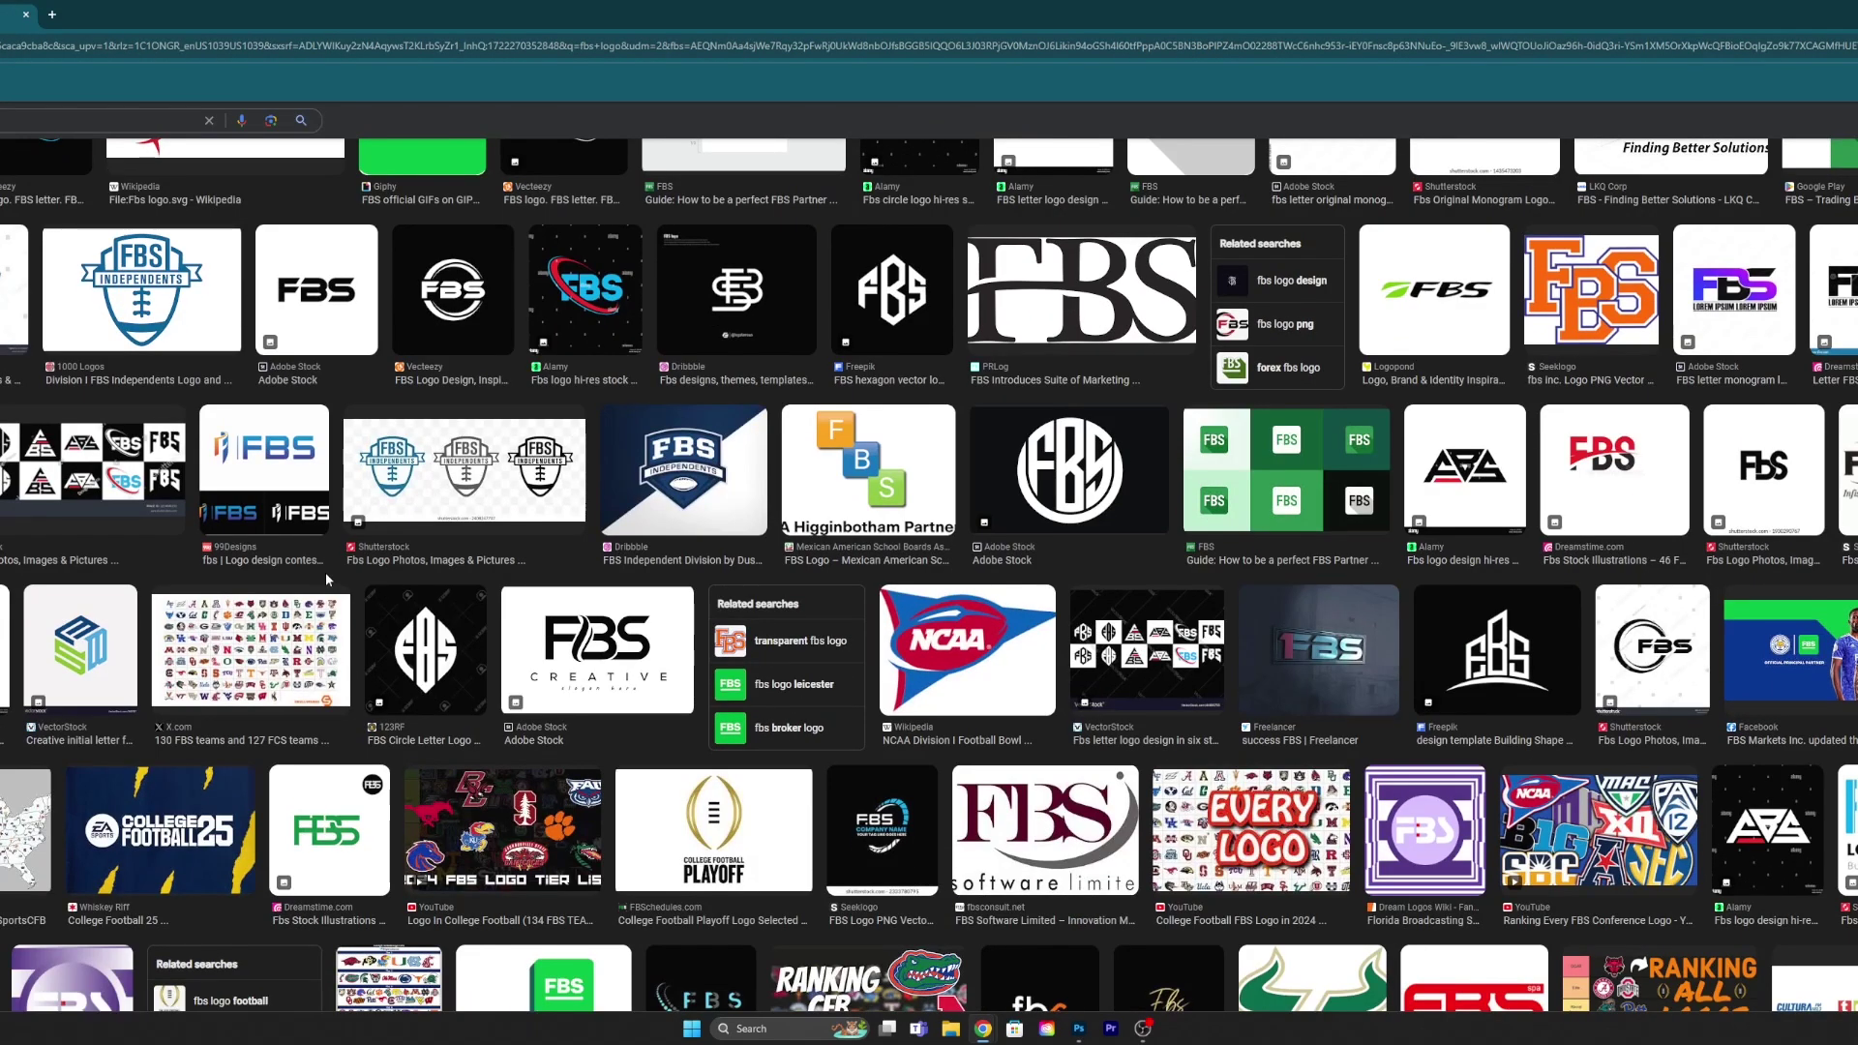
{"action": "scroll", "coordinate": [325, 572], "scroll_direction": "up", "scroll_amount": 2}
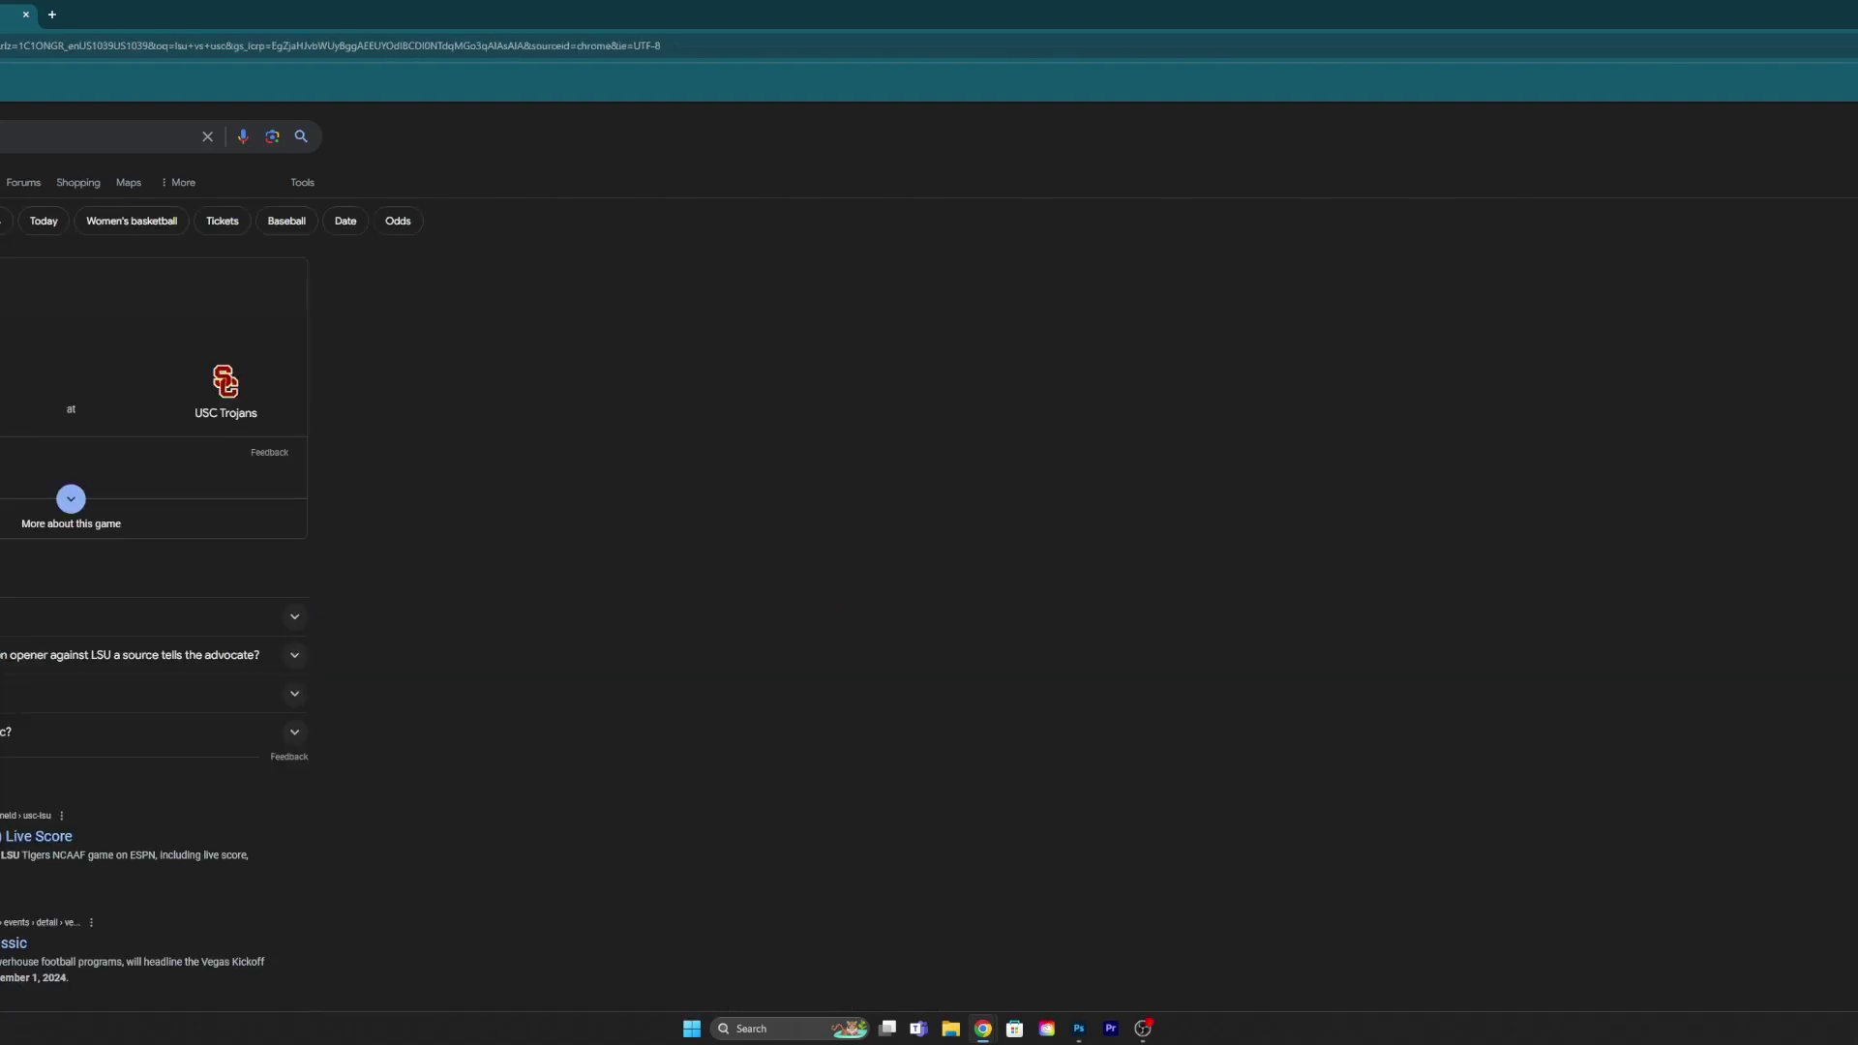
{"action": "left_click", "coordinate": [376, 371]}
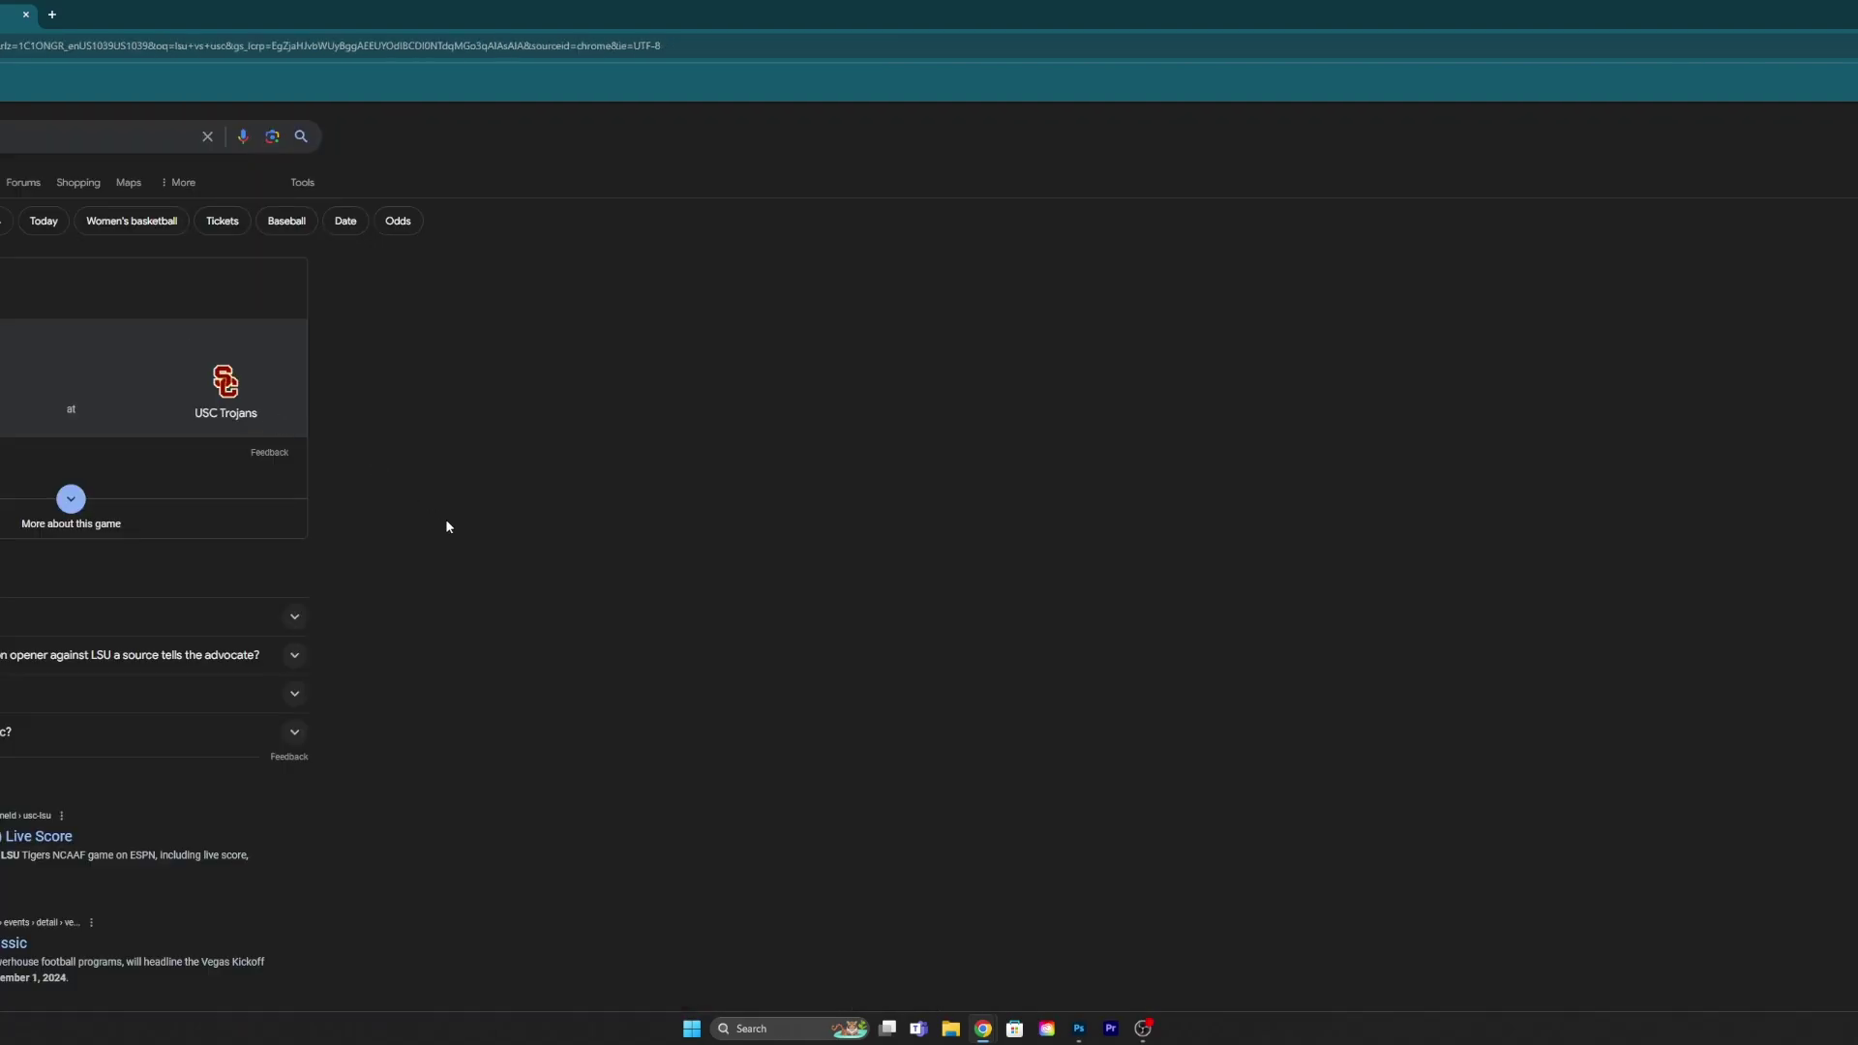
Step: Search images for 'fbs logo football streaming' in a new tab
{"action": "left_click", "coordinate": [52, 14]}
{"action": "left_click", "coordinate": [65, 65]}
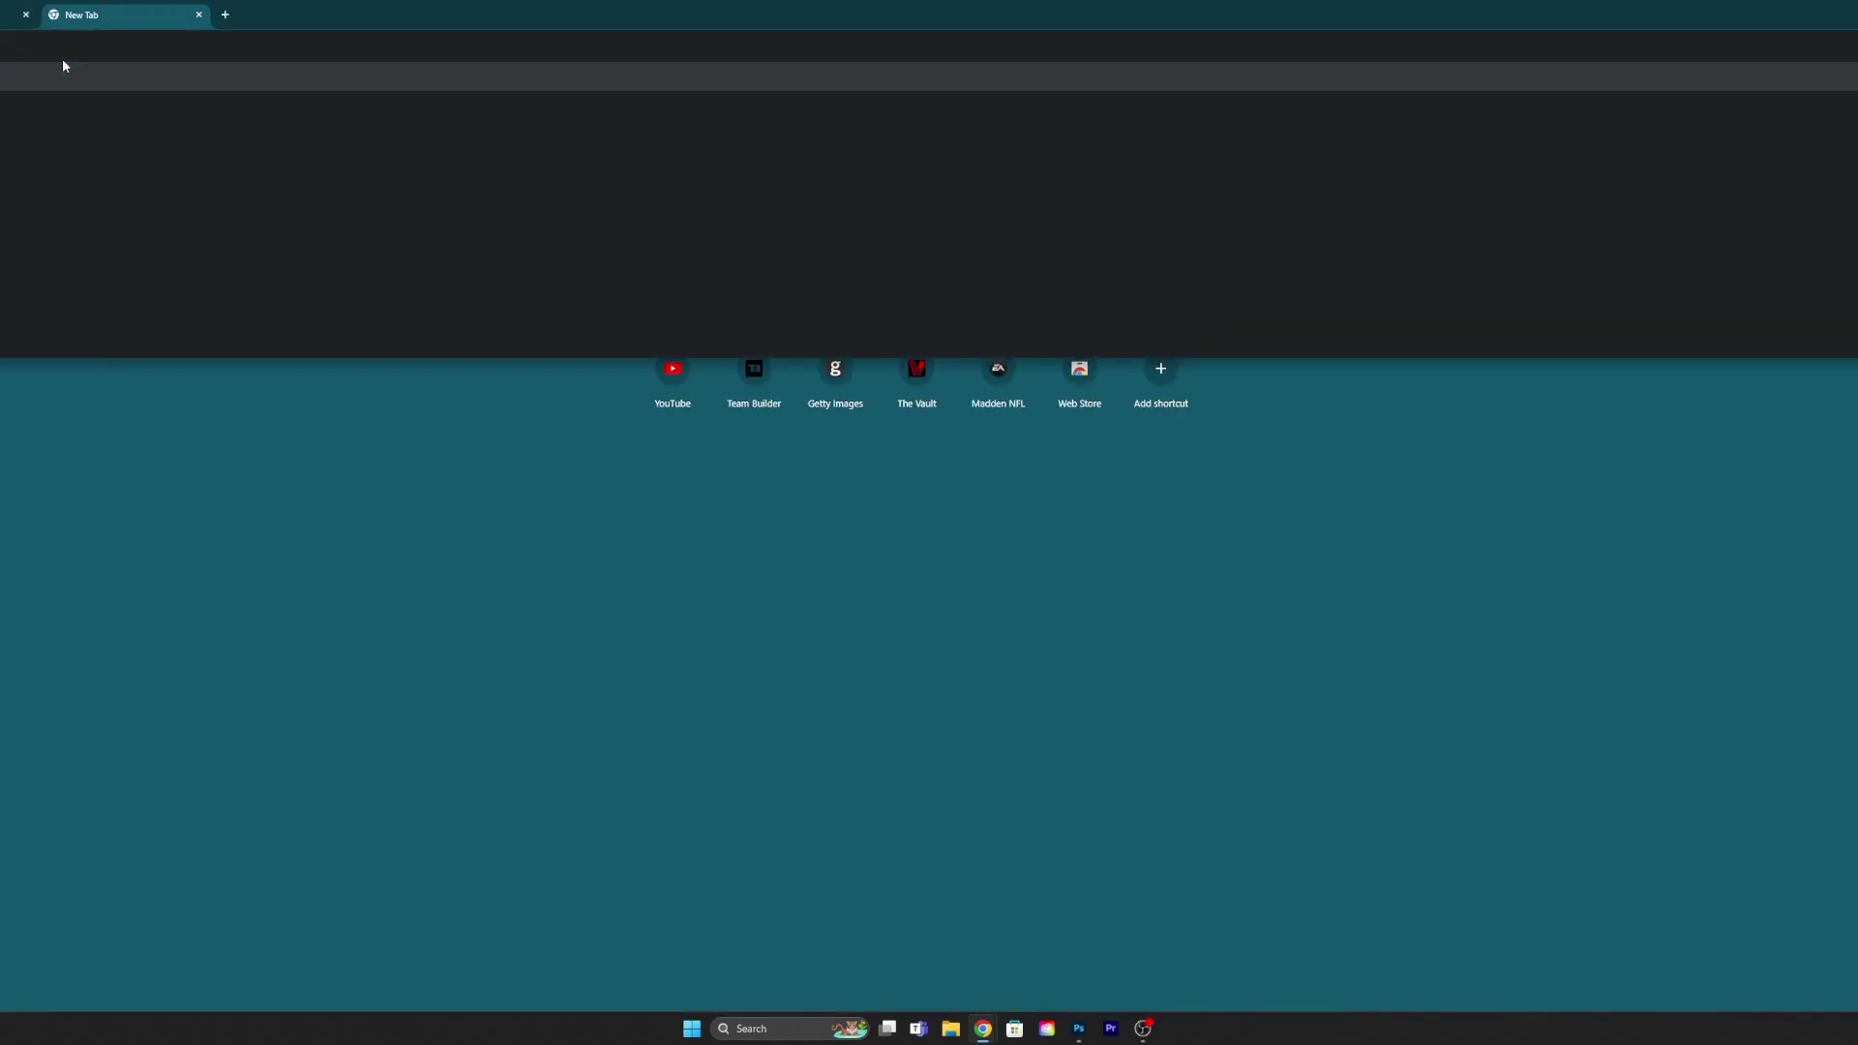
{"action": "left_click", "coordinate": [65, 66]}
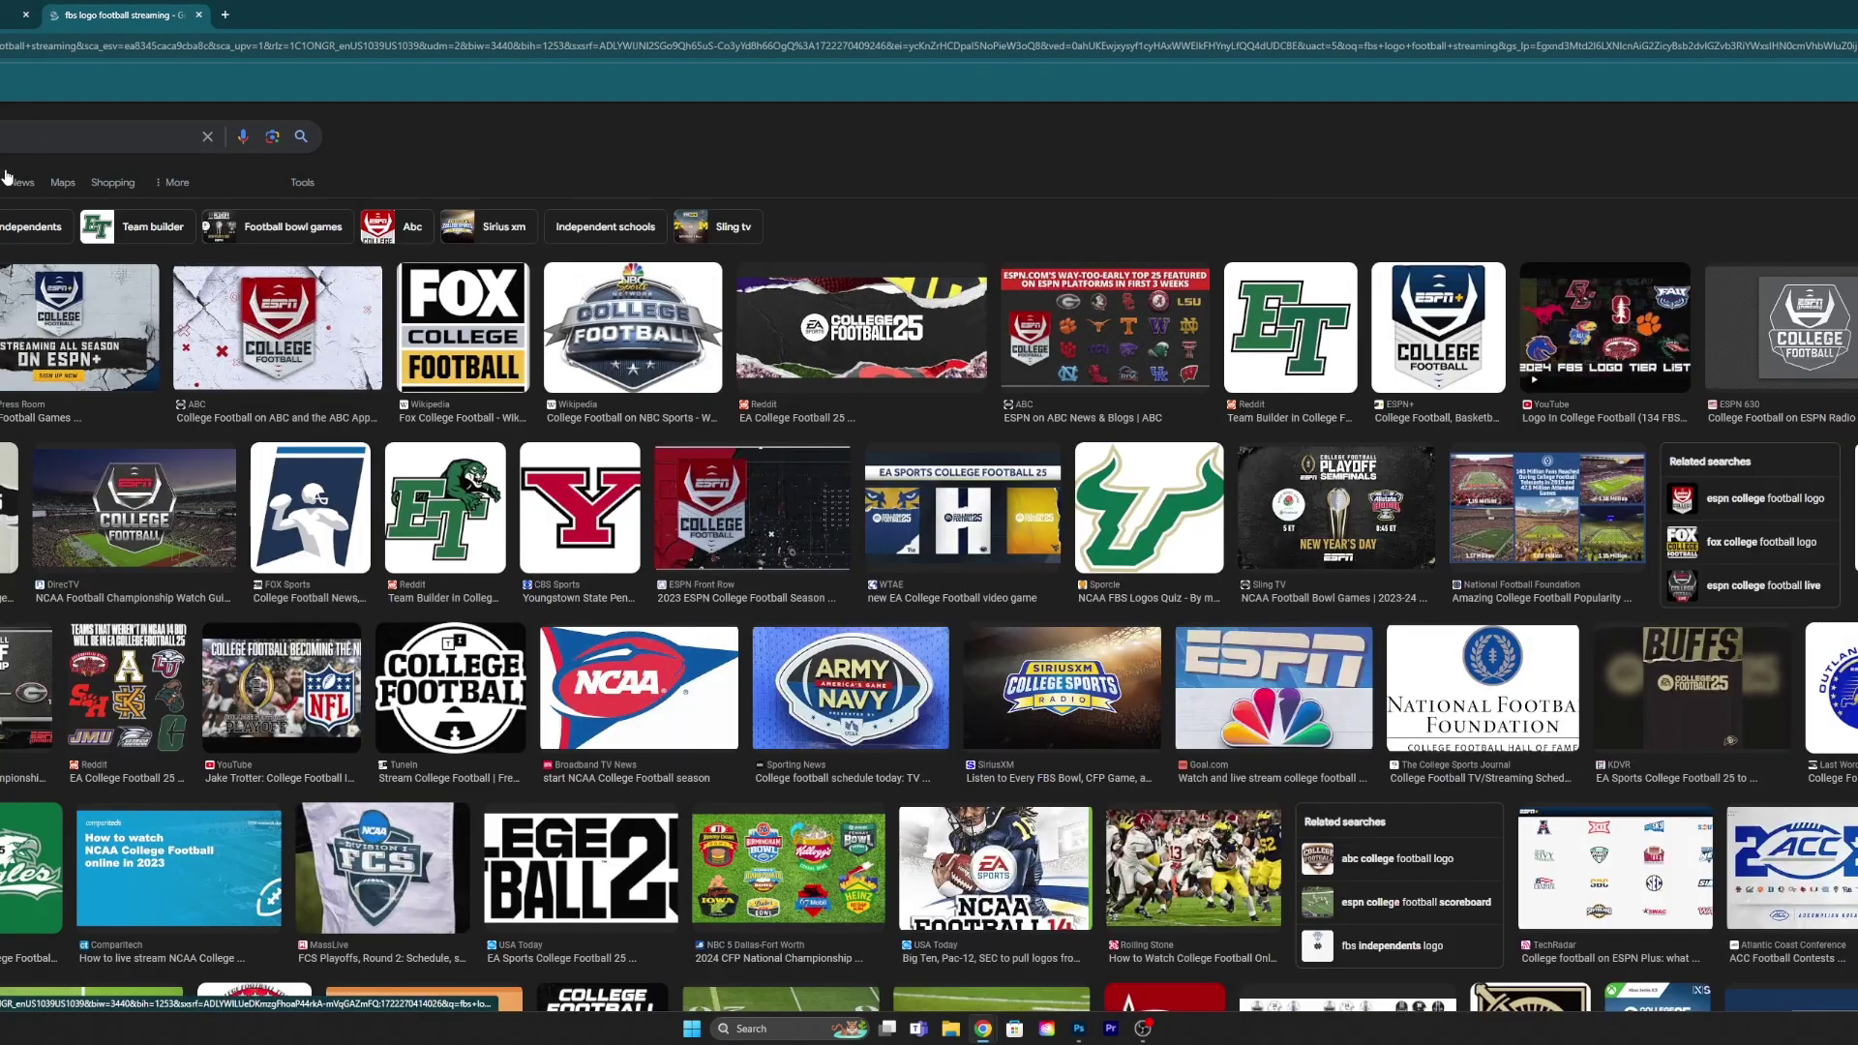
Step: Shrink the NCAA logo and move it up under the kickoff line
{"action": "left_click", "coordinate": [6, 175]}
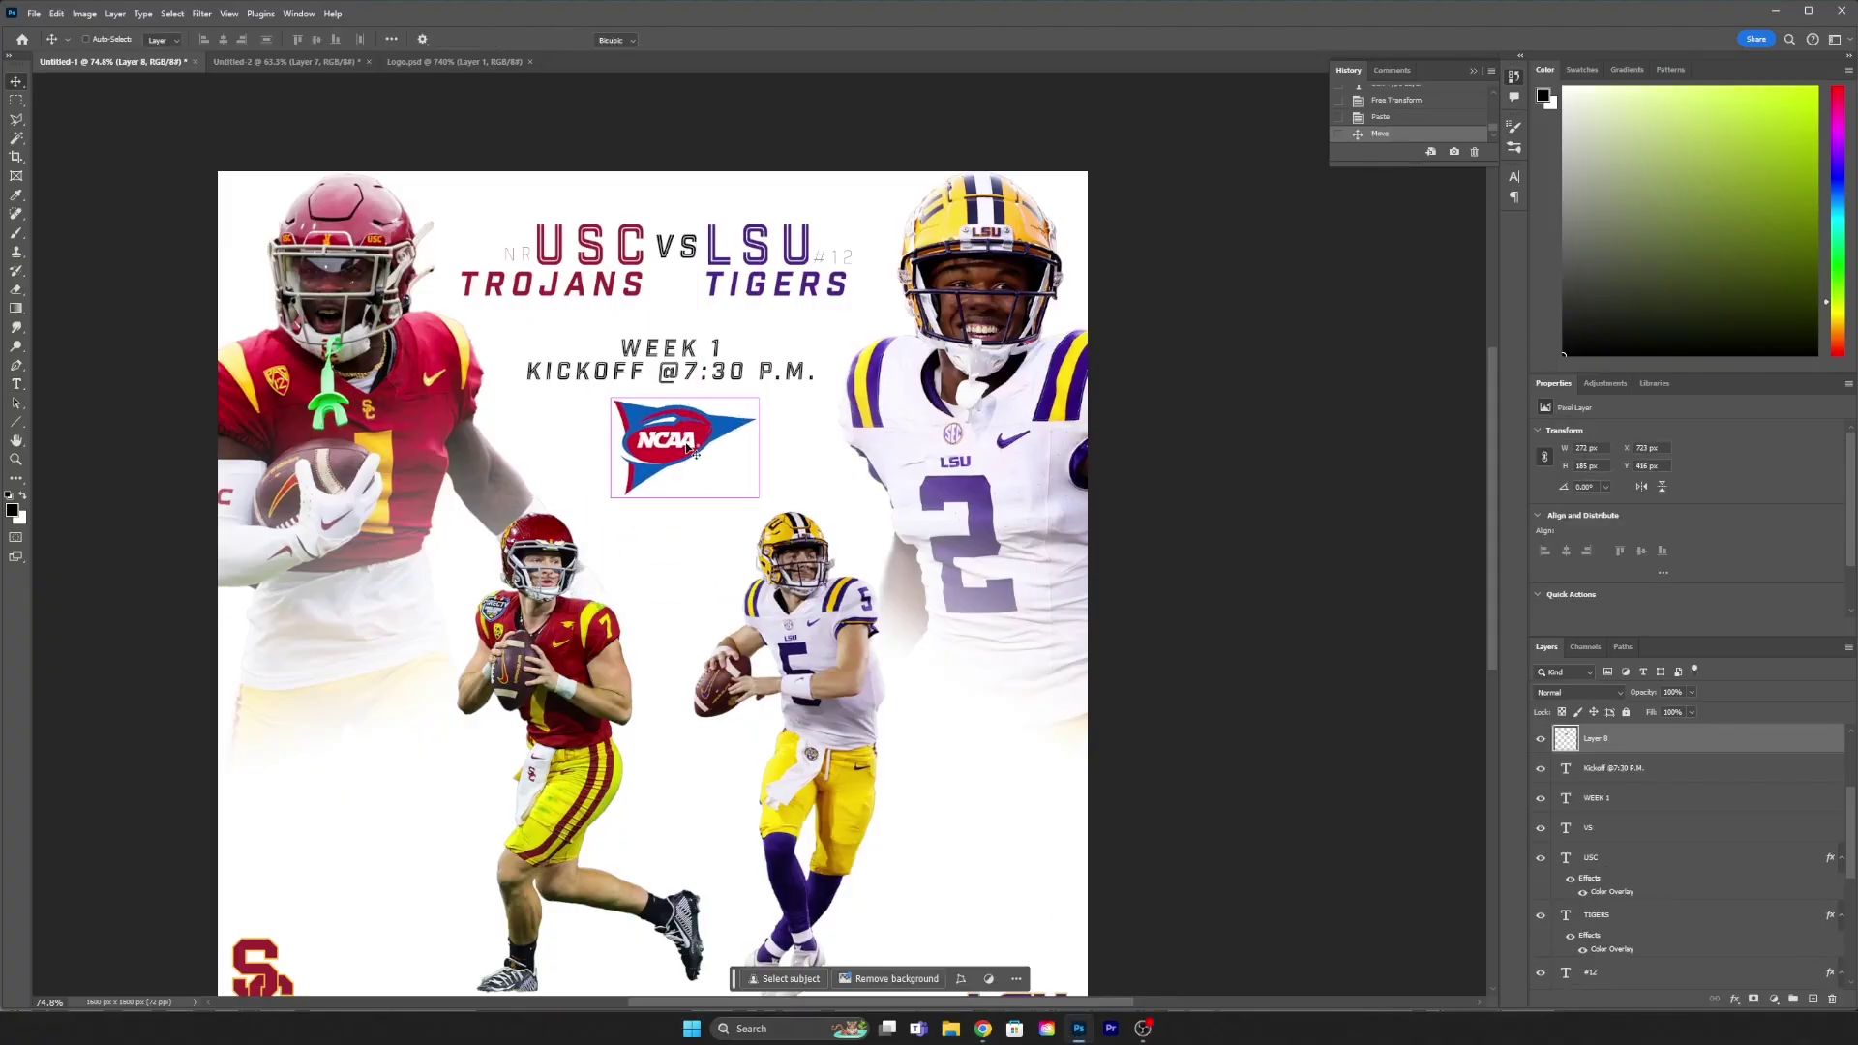
{"action": "key", "text": "ctrl+t"}
{"action": "left_click_drag", "start_coordinate": [688, 447], "coordinate": [689, 431]}
{"action": "key", "text": "Return"}
{"action": "key", "text": "ctrl+0"}
{"action": "scroll", "coordinate": [1645, 823], "scroll_direction": "up", "scroll_amount": 3}
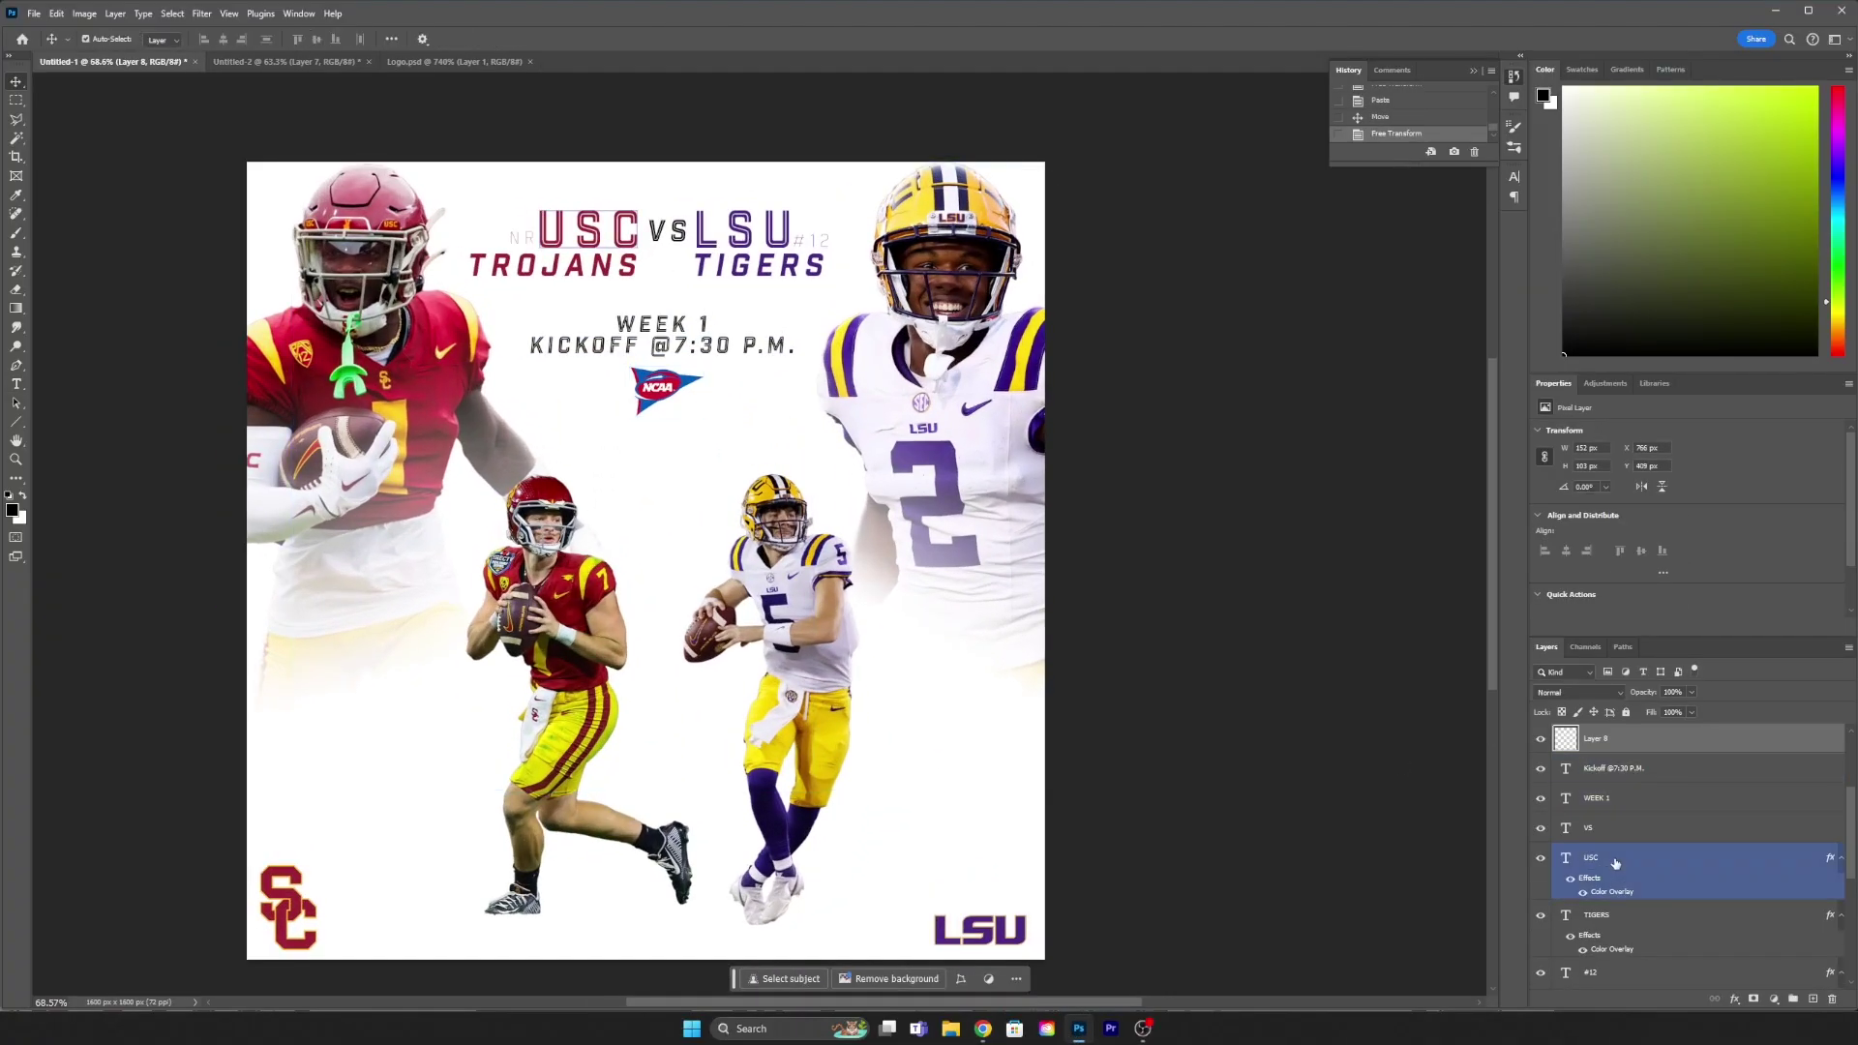
Step: Show the textured background and duplicate the LSU quarterback onto a new layer
{"action": "left_click", "coordinate": [1540, 827]}
{"action": "scroll", "coordinate": [677, 561], "scroll_direction": "down", "scroll_amount": 2}
{"action": "left_click", "coordinate": [1596, 798]}
{"action": "key", "text": "ctrl+j"}
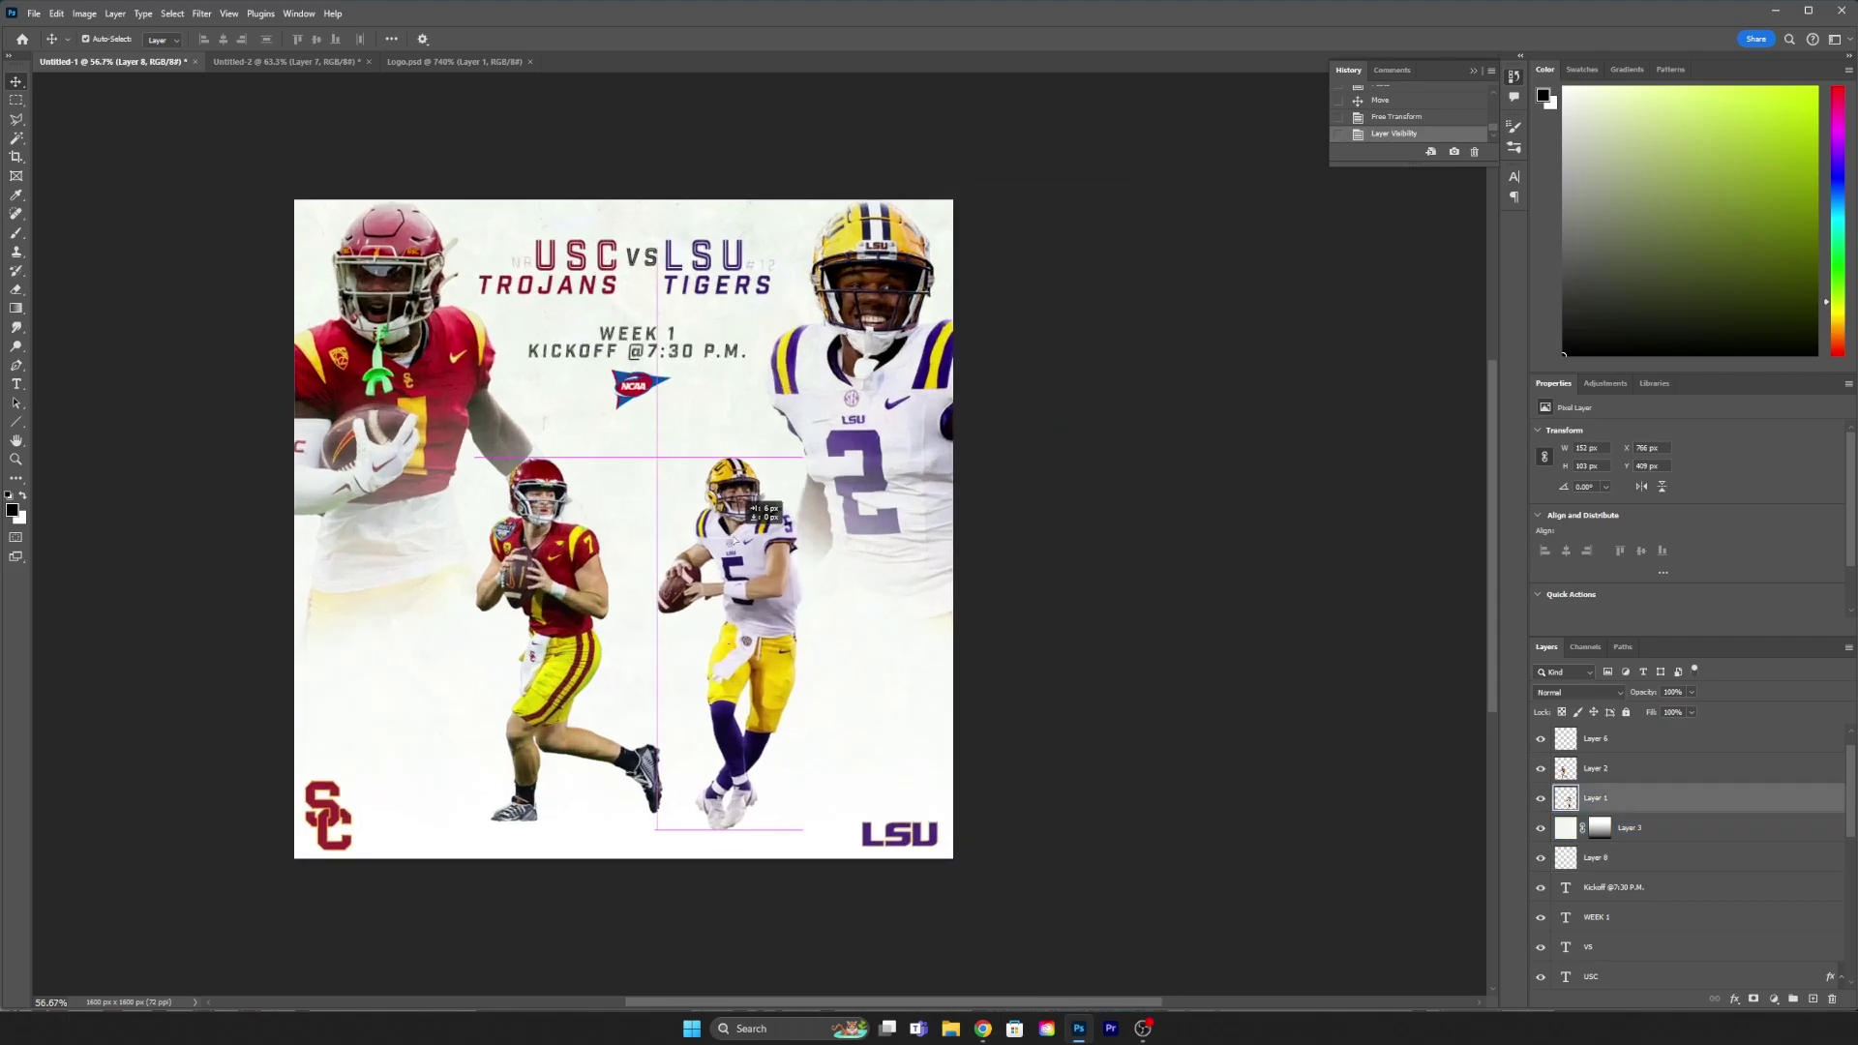
{"action": "mouse_move", "coordinate": [774, 629]}
{"action": "left_mouse_down"}
{"action": "mouse_move", "coordinate": [785, 668]}
{"action": "mouse_move", "coordinate": [806, 390]}
{"action": "mouse_move", "coordinate": [1054, 803]}
{"action": "left_mouse_up"}
{"action": "scroll", "coordinate": [785, 668], "scroll_direction": "up", "scroll_amount": 3}
{"action": "key", "text": "ctrl+t"}
{"action": "key", "text": "ctrl+z"}
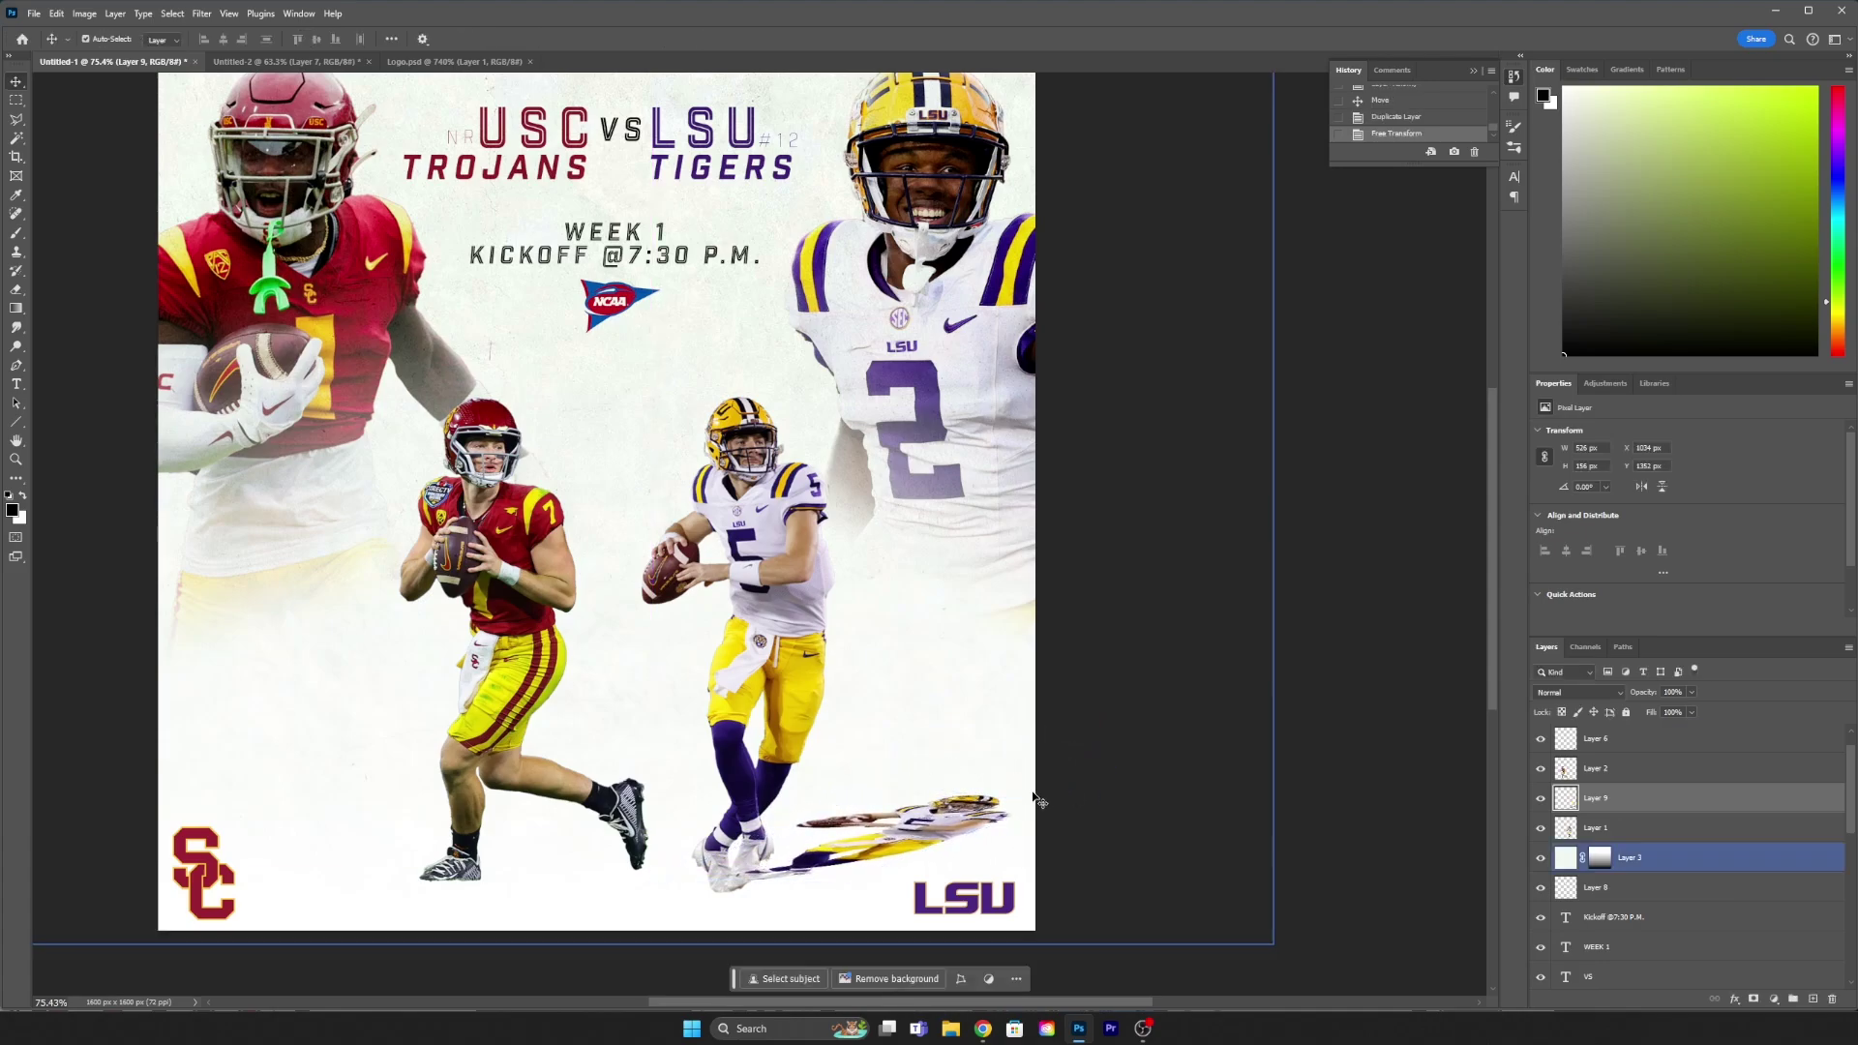
Step: Commit the flattened LSU copy, move it below the quarterback, and overlay it black
{"action": "key", "text": "Return"}
{"action": "left_click_drag", "start_coordinate": [1597, 798], "coordinate": [1597, 842]}
{"action": "double_click", "coordinate": [1703, 827]}
{"action": "left_click", "coordinate": [1148, 874]}
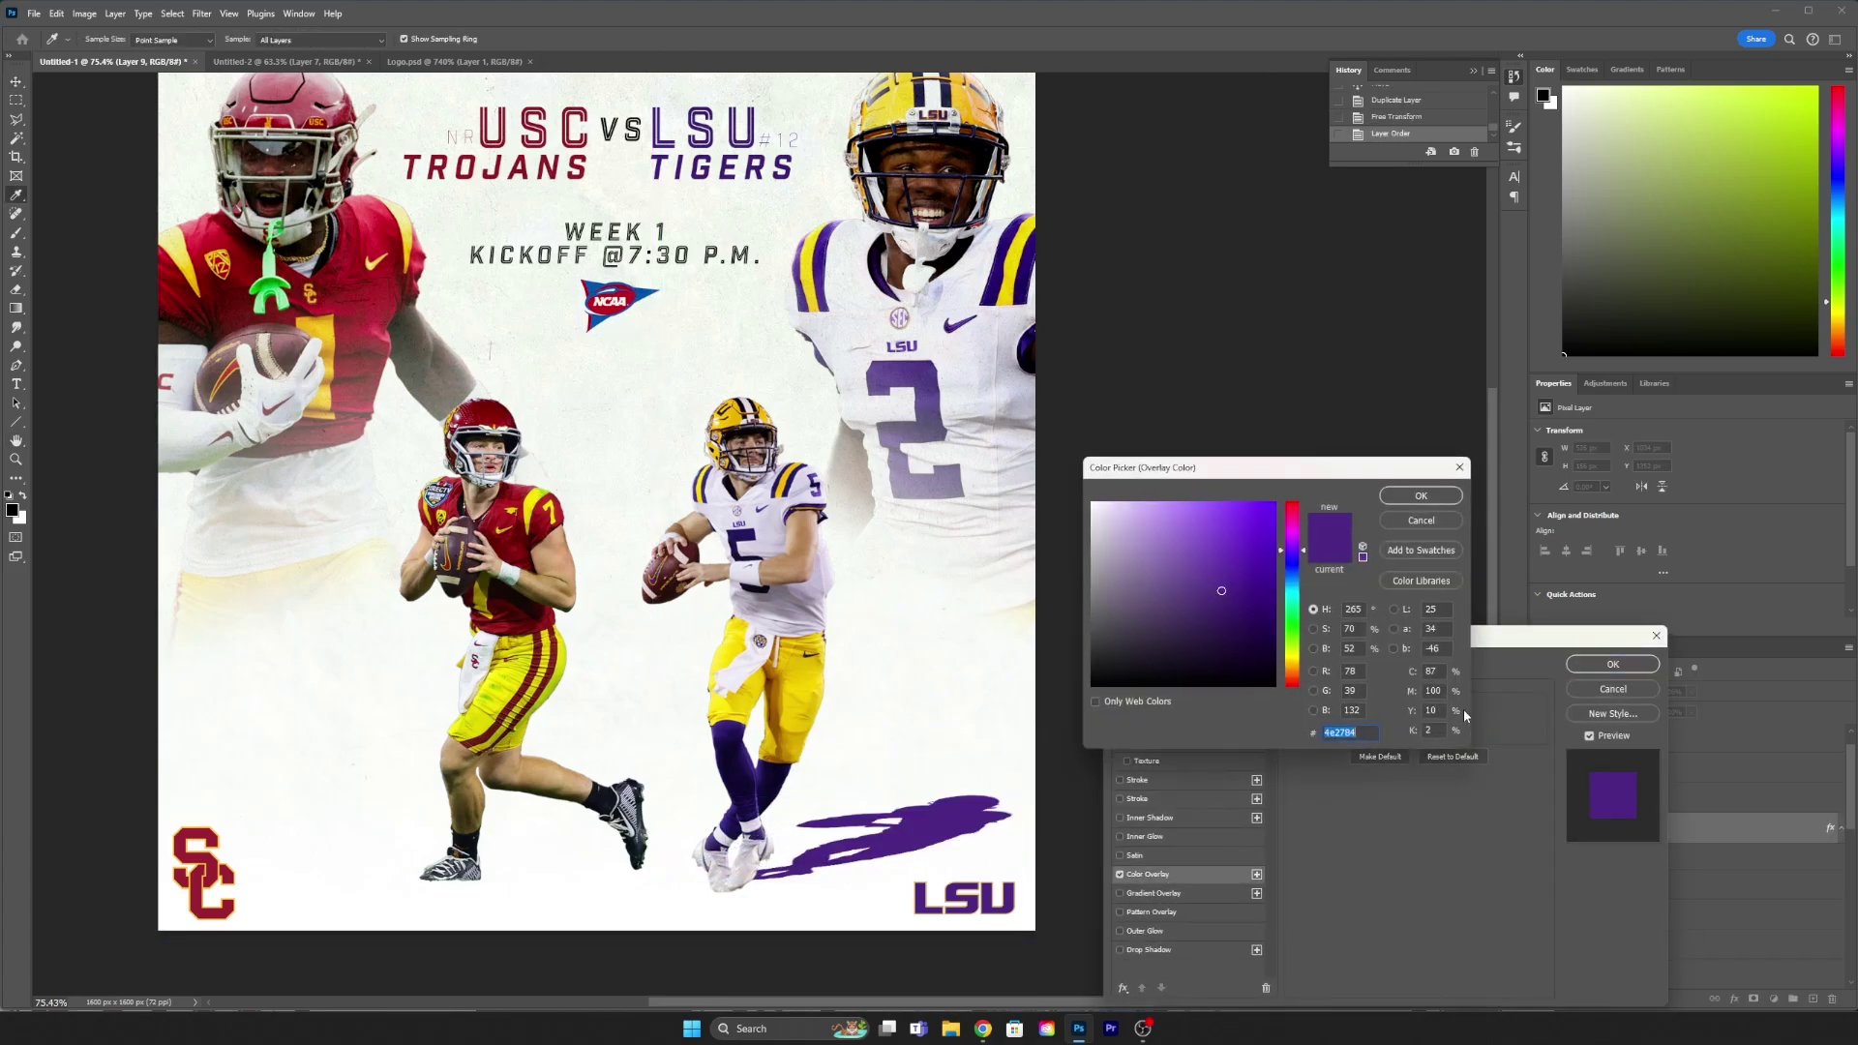
{"action": "left_click", "coordinate": [1463, 708]}
{"action": "left_click", "coordinate": [1612, 664]}
Step: Rasterize the layer style and apply a Gaussian Blur to the LSU shadow
{"action": "right_click", "coordinate": [1597, 827]}
{"action": "left_click", "coordinate": [1684, 758]}
{"action": "left_click", "coordinate": [201, 14]}
{"action": "mouse_move", "coordinate": [211, 200]}
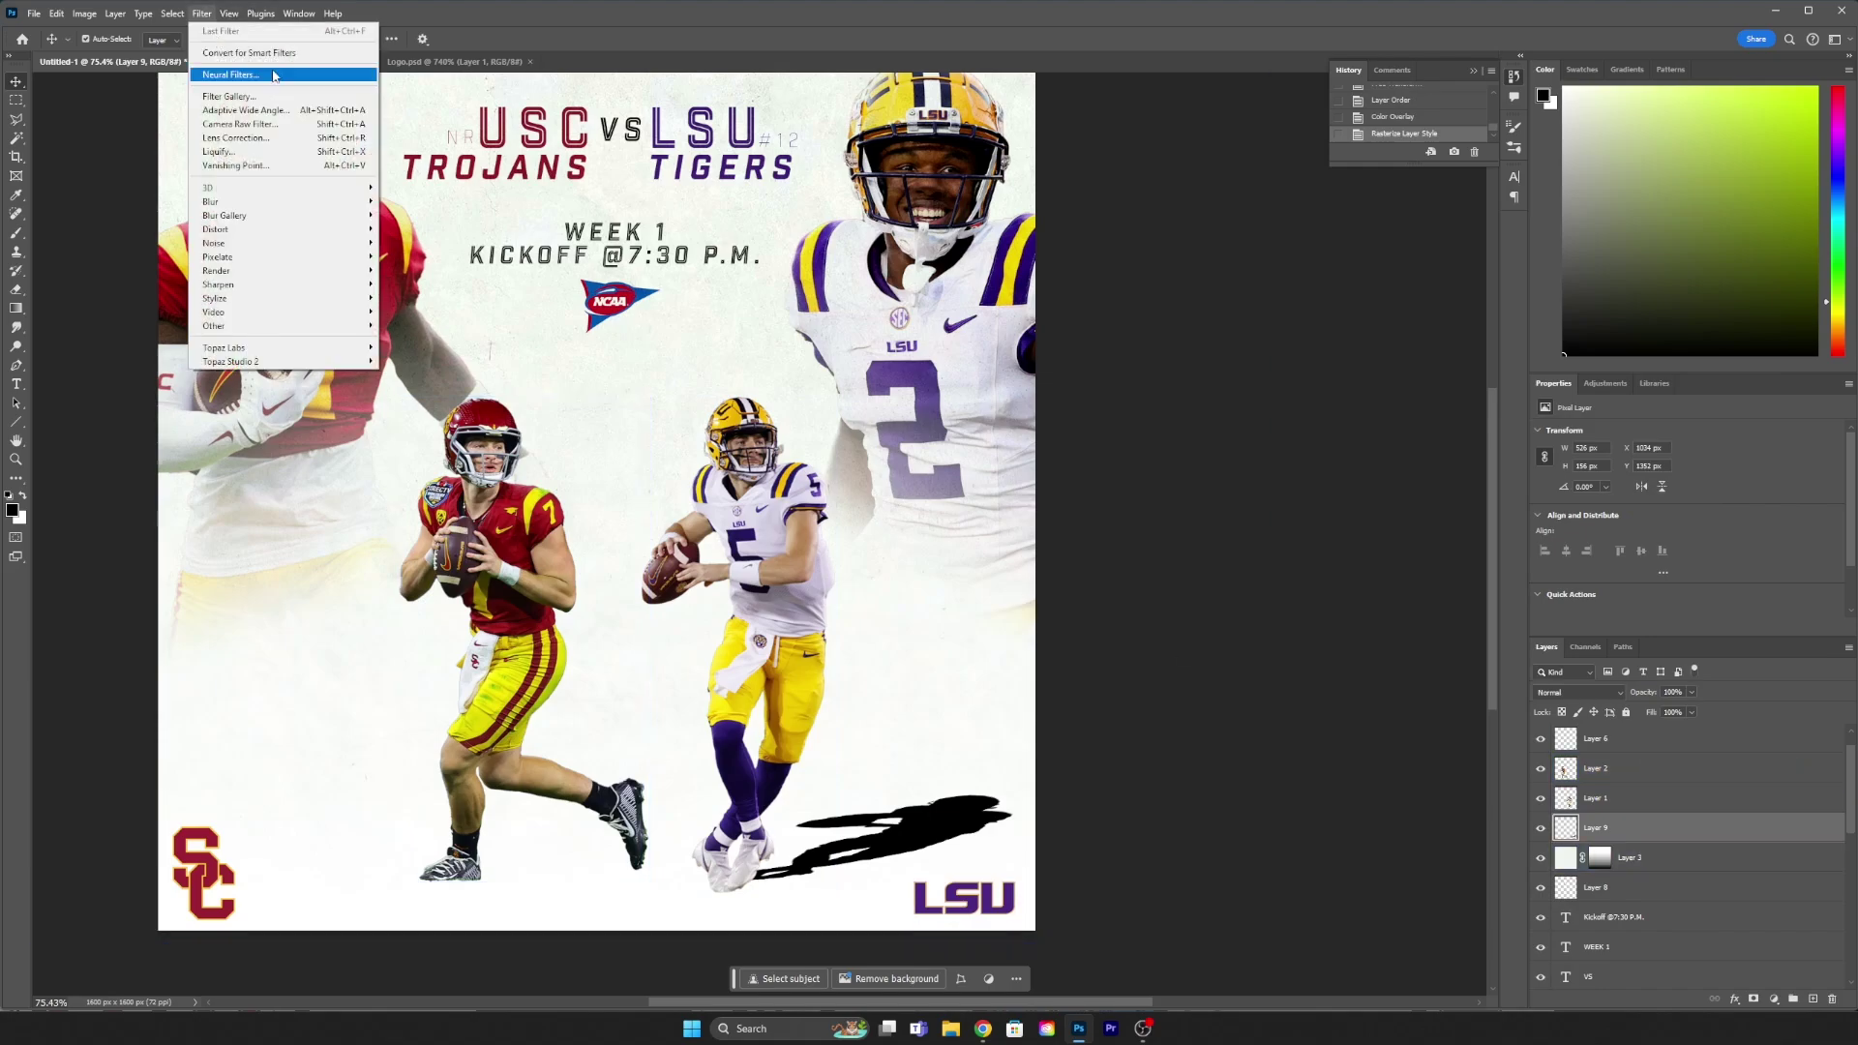
{"action": "left_click", "coordinate": [446, 290]}
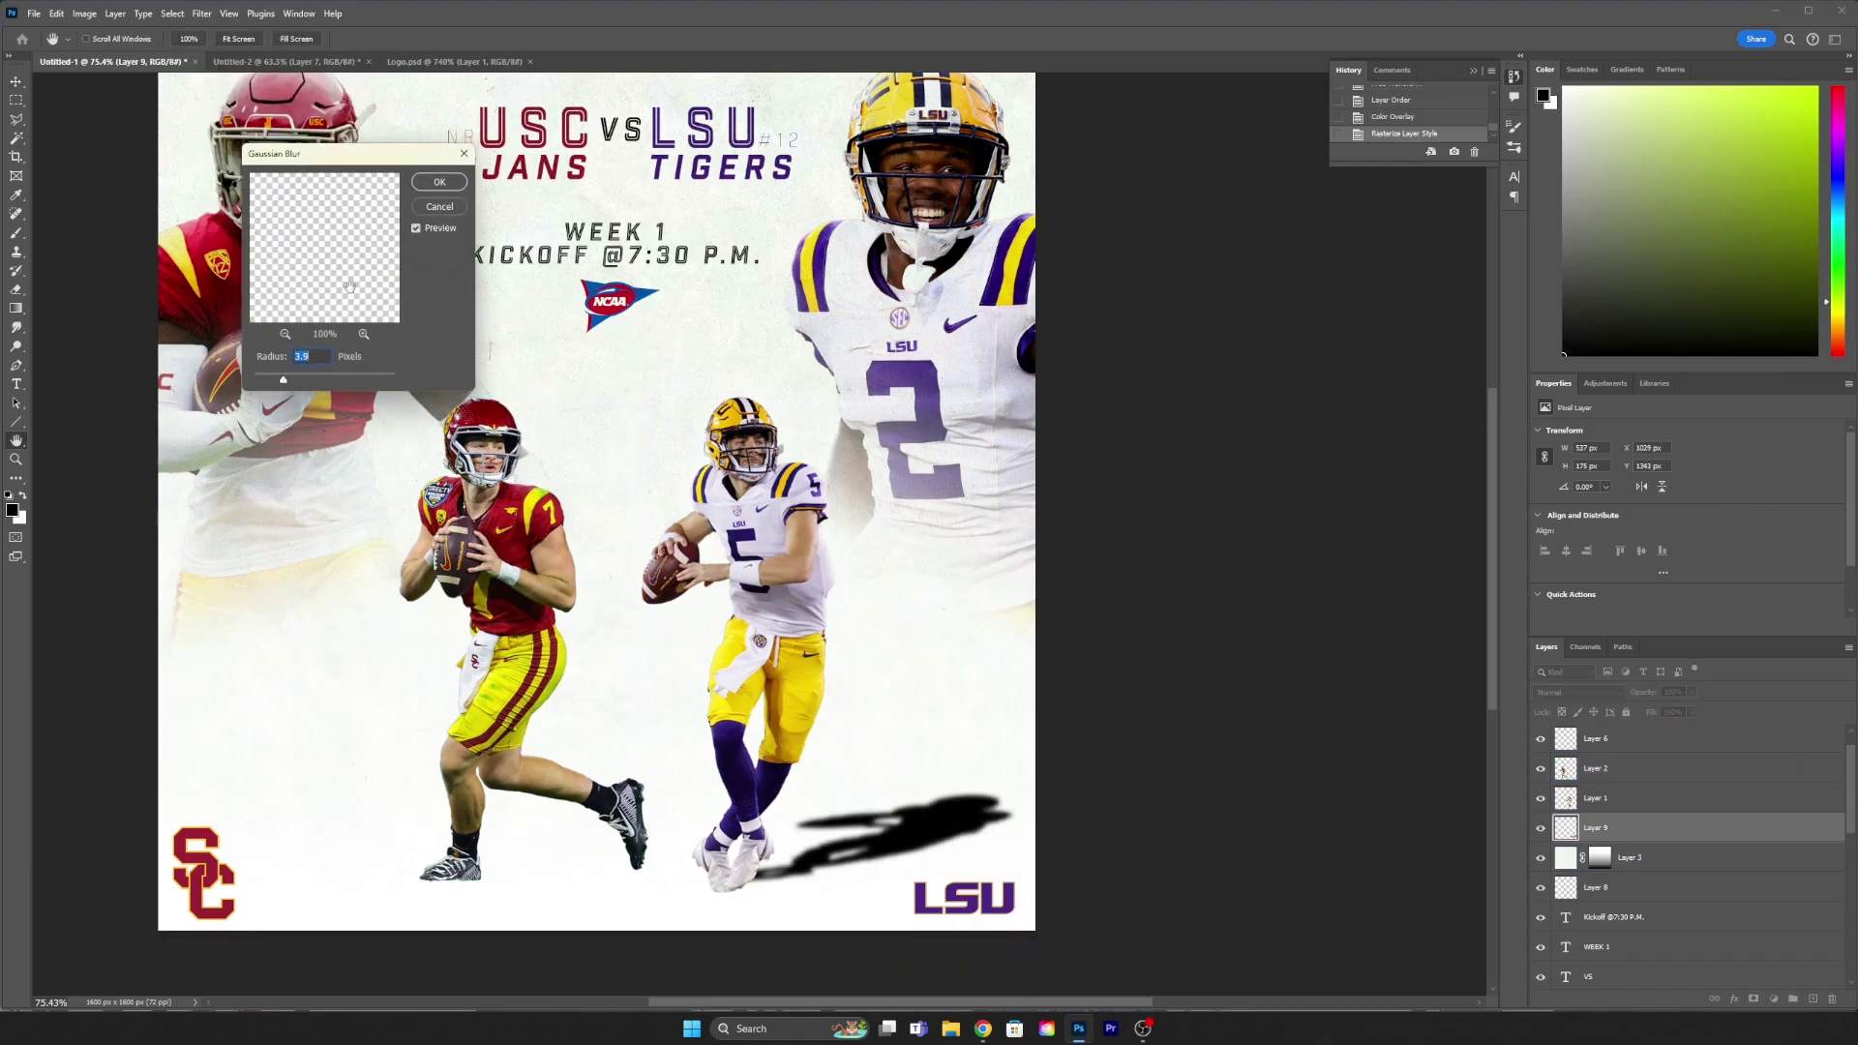
{"action": "key", "text": "Return"}
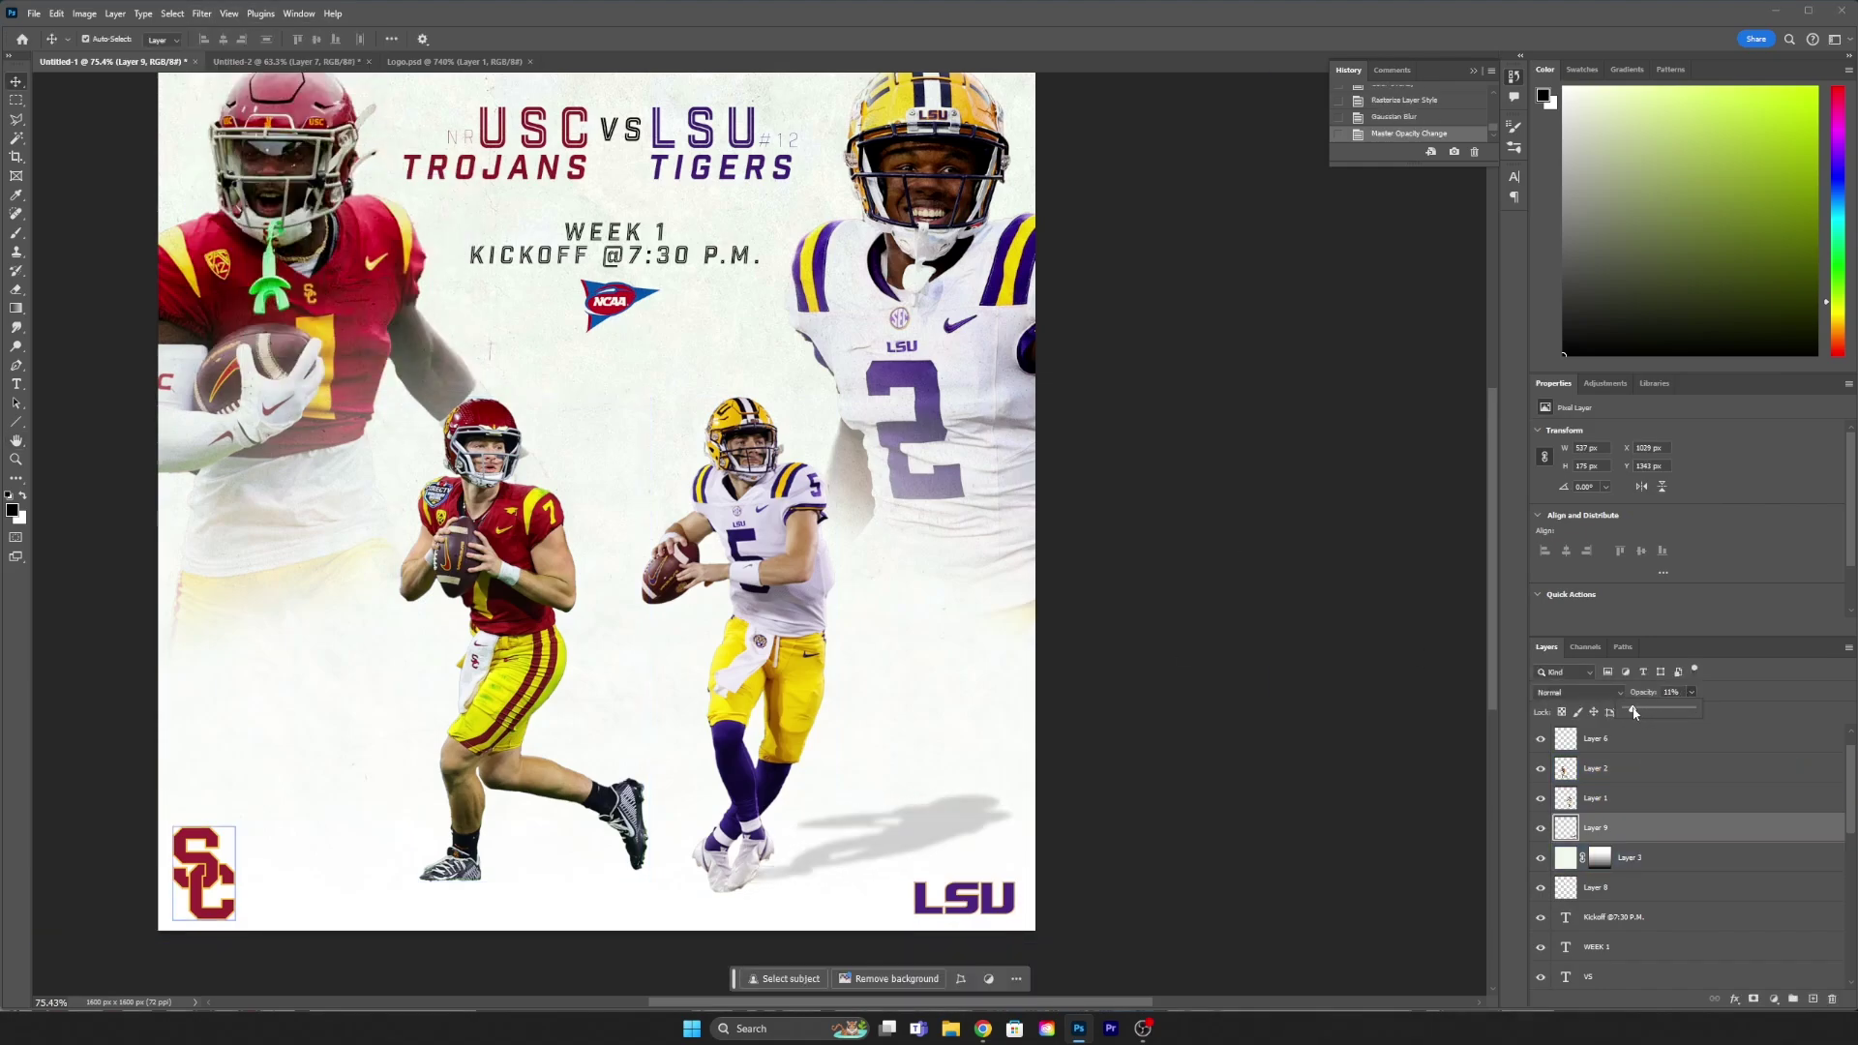
Step: Duplicate the USC quarterback and flatten the copy into a ground shadow shape
{"action": "left_click", "coordinate": [1596, 767]}
{"action": "scroll", "coordinate": [651, 662], "scroll_direction": "down", "scroll_amount": 1}
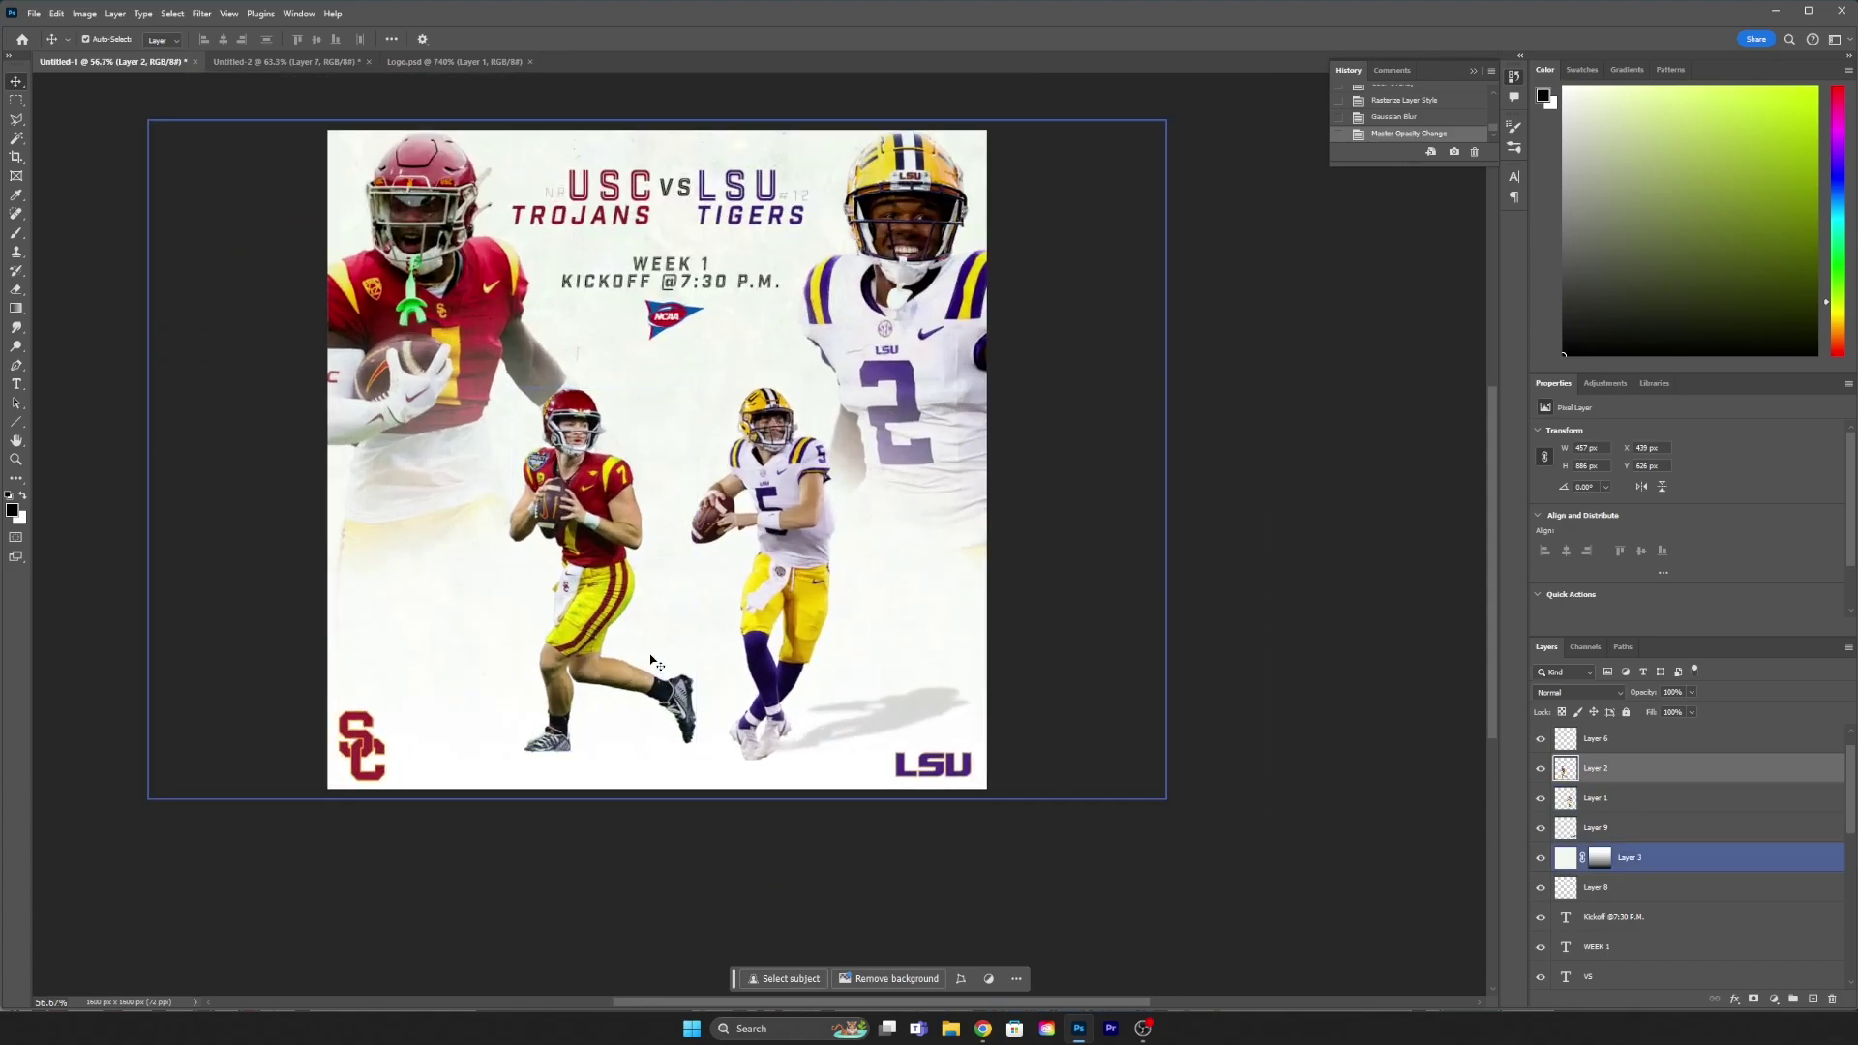
{"action": "left_click_drag", "start_coordinate": [578, 769], "coordinate": [650, 662]}
{"action": "key", "text": "ctrl+t"}
{"action": "mouse_move", "coordinate": [638, 220]}
{"action": "left_mouse_down"}
{"action": "mouse_move", "coordinate": [348, 542]}
{"action": "mouse_move", "coordinate": [530, 731]}
{"action": "left_mouse_up"}
Step: Commit the USC shadow shape, place it below the quarterback, and overlay it black
{"action": "left_click_drag", "start_coordinate": [372, 664], "coordinate": [368, 664]}
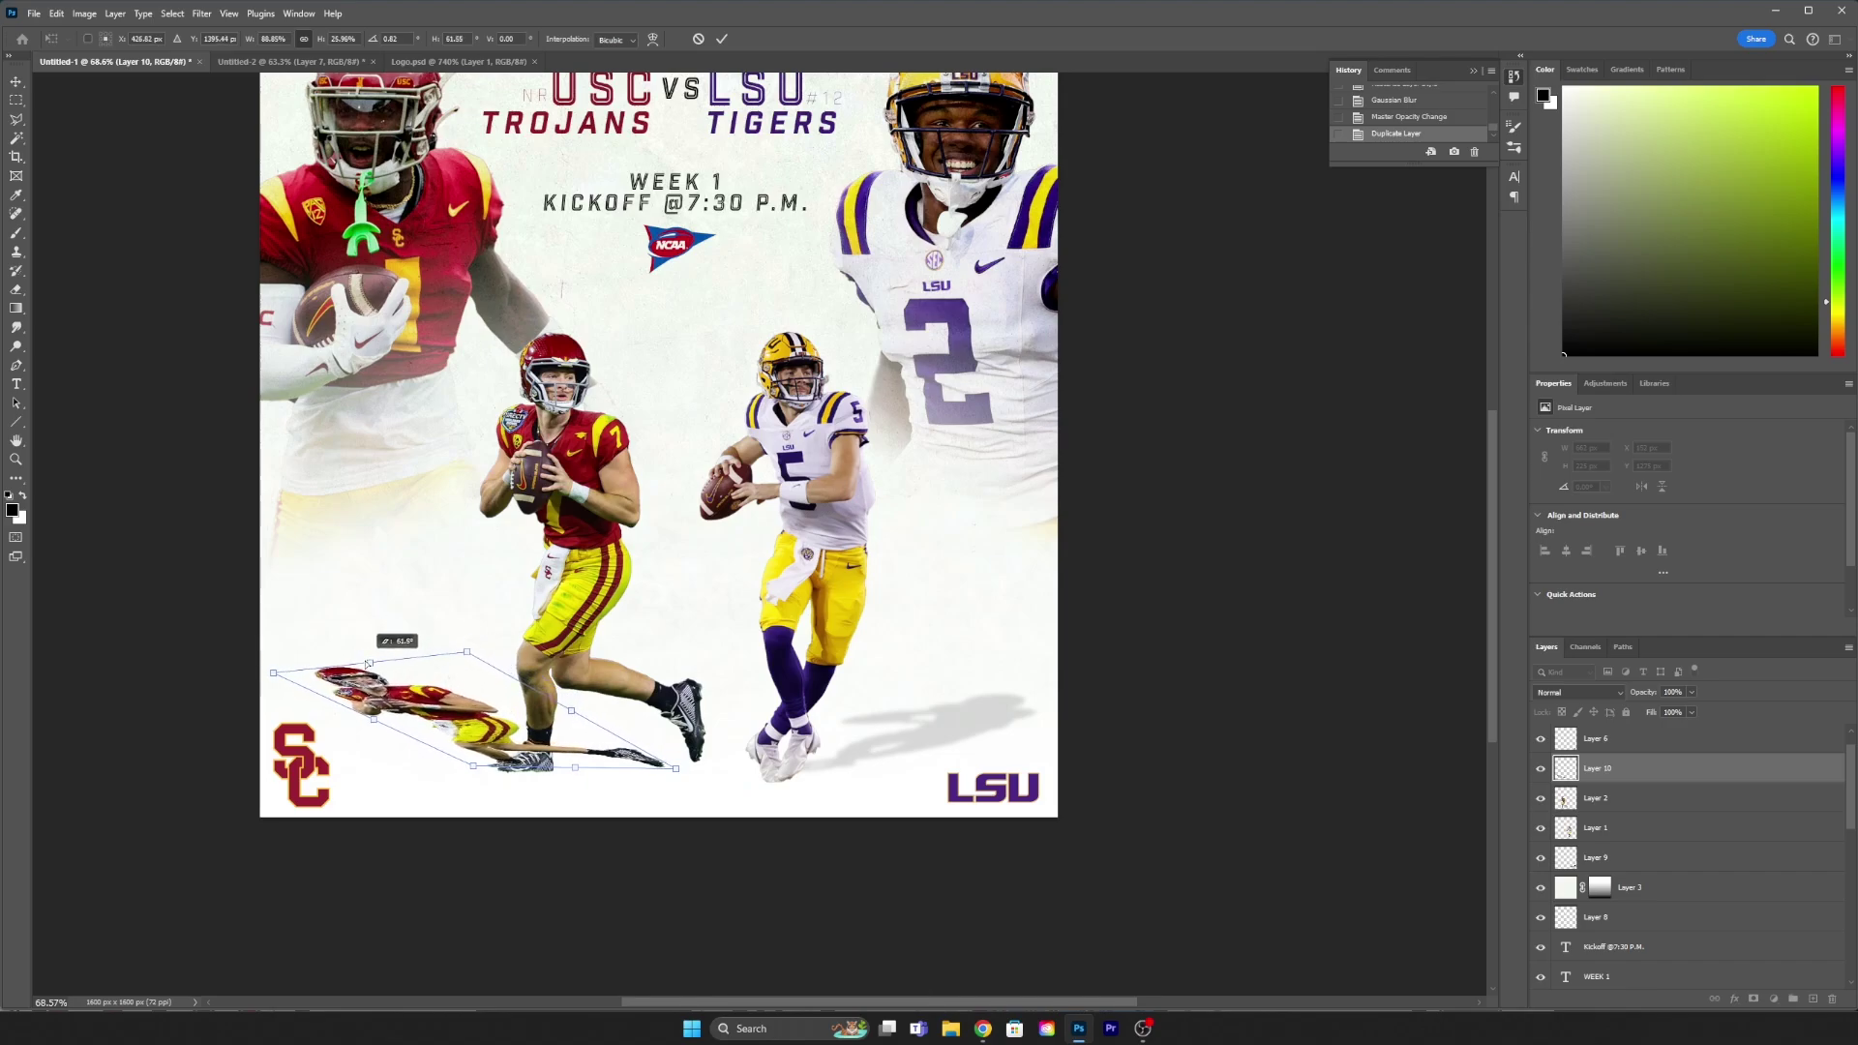
{"action": "key", "text": "Return"}
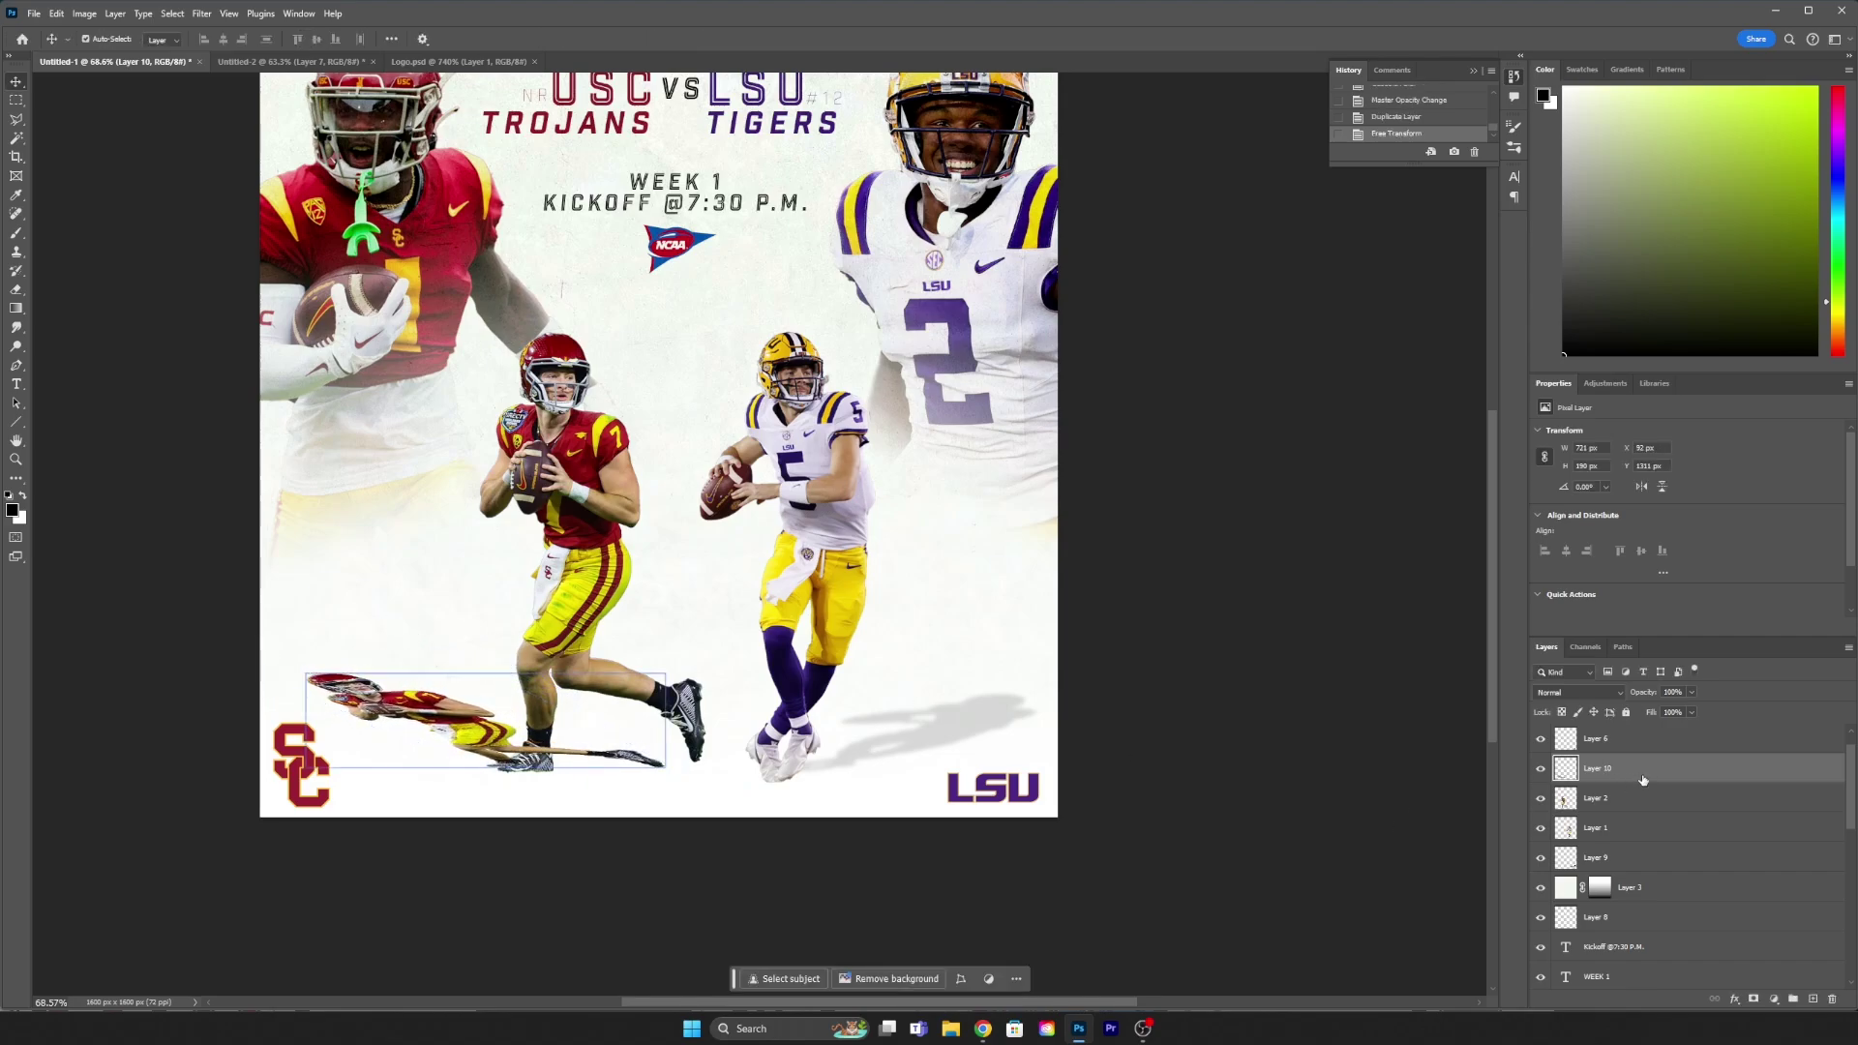
{"action": "left_click_drag", "start_coordinate": [1647, 807], "coordinate": [1647, 806]}
{"action": "double_click", "coordinate": [1651, 797]}
{"action": "left_click", "coordinate": [1161, 878]}
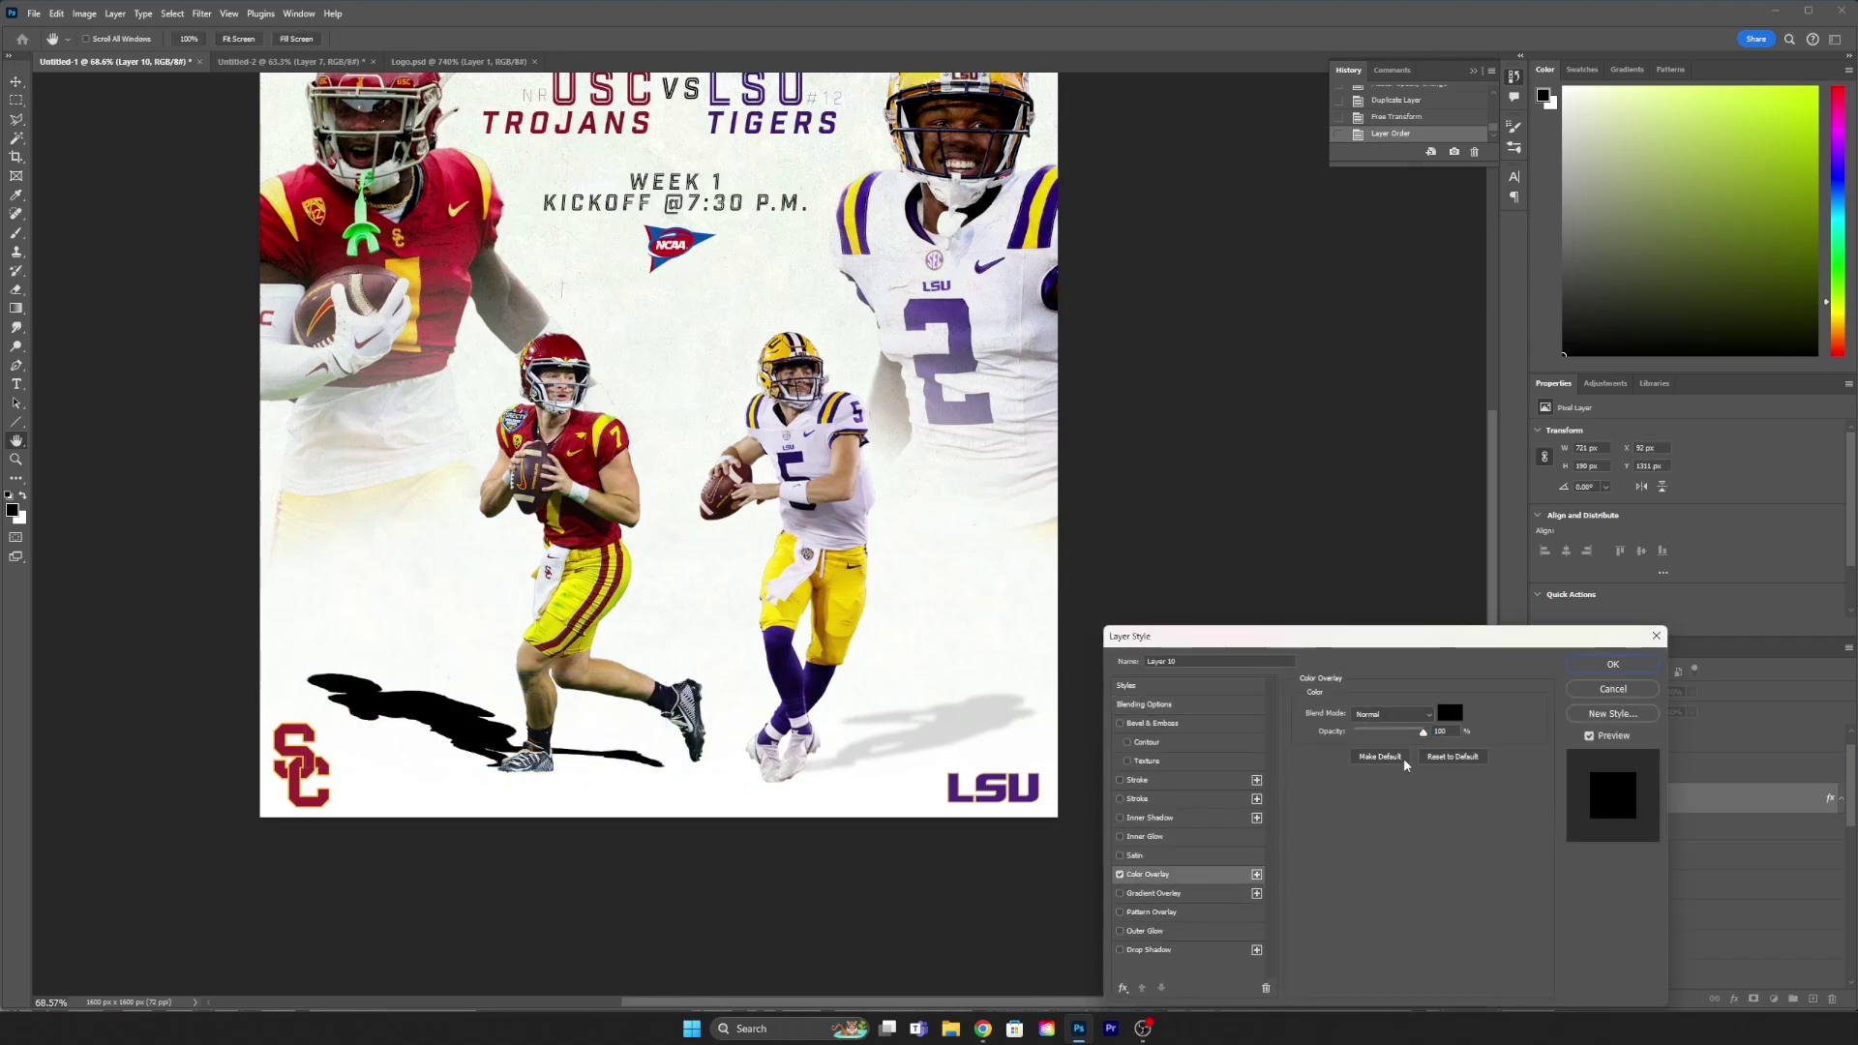
{"action": "left_click", "coordinate": [1597, 654]}
Step: Reposition the black shadow under his feet and stretch it wider and flatter
{"action": "mouse_move", "coordinate": [467, 732]}
{"action": "left_mouse_down"}
{"action": "mouse_move", "coordinate": [449, 726]}
{"action": "mouse_move", "coordinate": [467, 727]}
{"action": "left_mouse_up"}
{"action": "key", "text": "ctrl+t"}
{"action": "left_click_drag", "start_coordinate": [311, 668], "coordinate": [300, 675]}
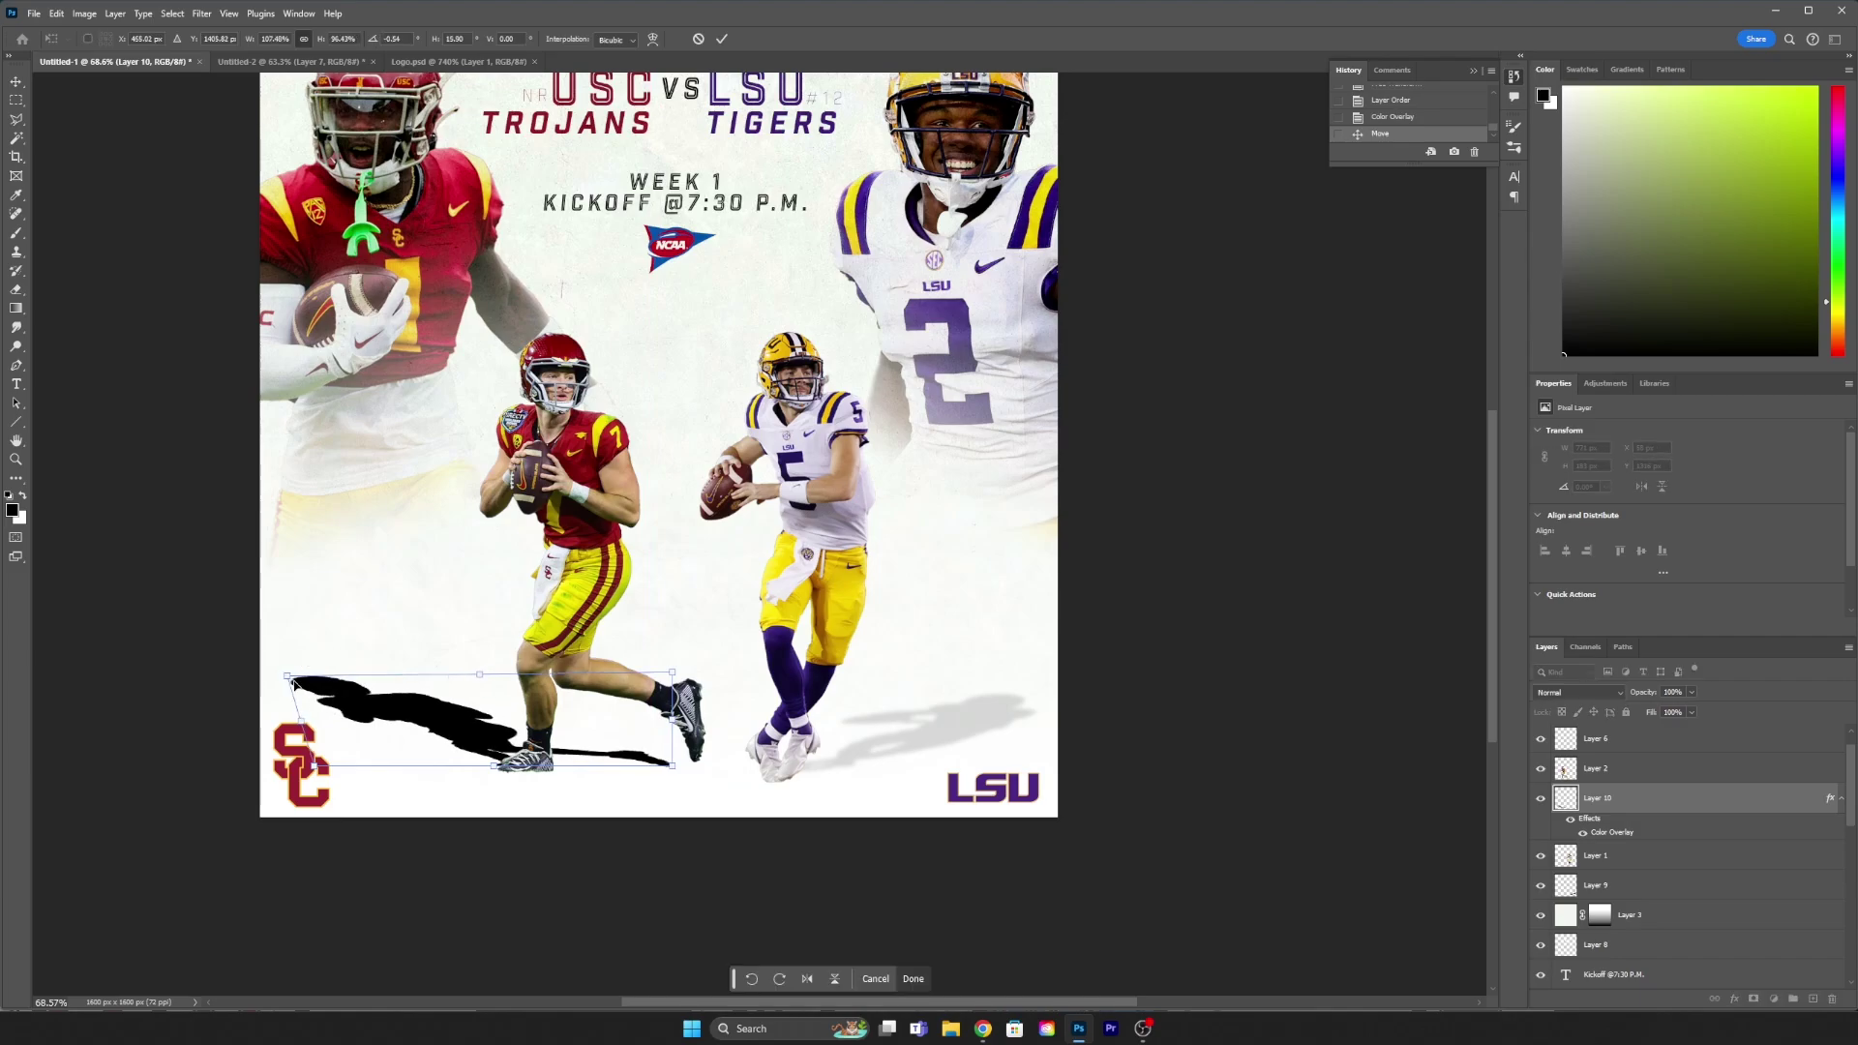
{"action": "key", "text": "Return"}
{"action": "double_click", "coordinate": [1611, 832]}
{"action": "key", "text": "Return"}
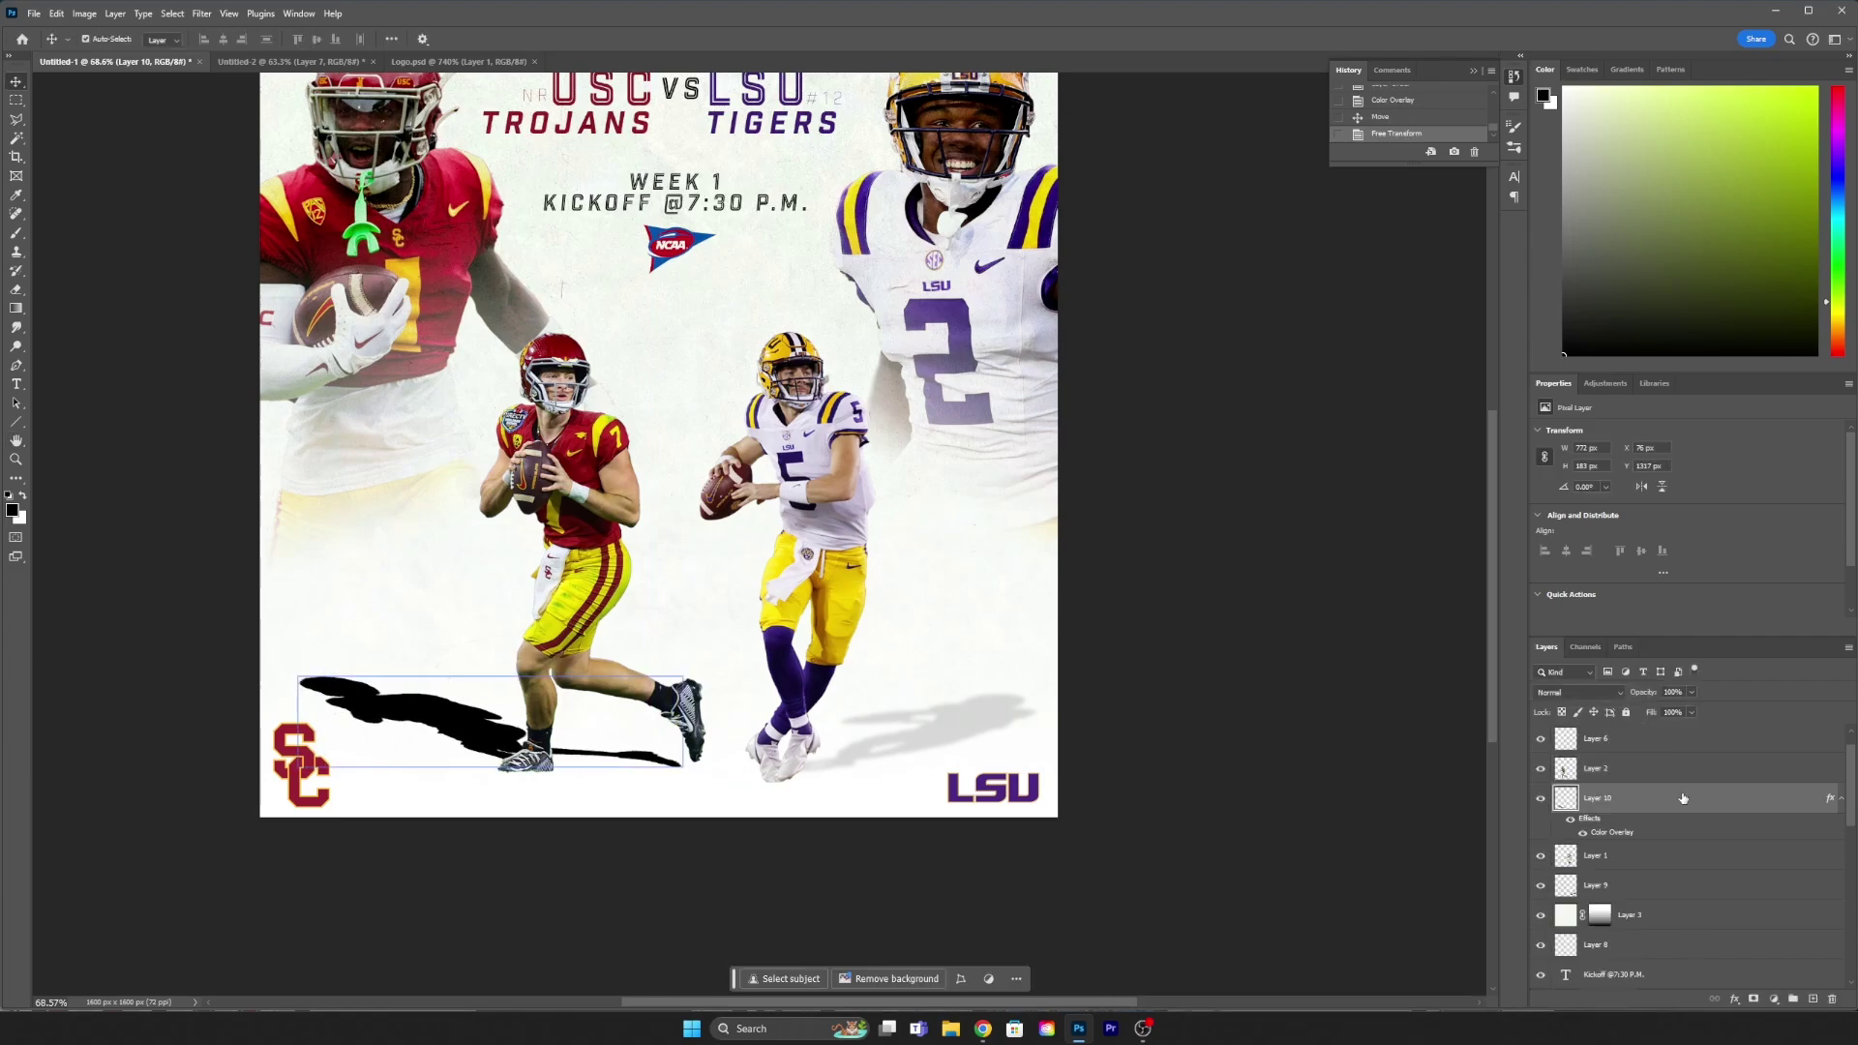
Step: Rasterize and Gaussian-blur the USC shadow, set 57% opacity, and hide the textured background
{"action": "right_click", "coordinate": [1626, 797]}
{"action": "left_click", "coordinate": [1742, 542]}
{"action": "left_click", "coordinate": [201, 14]}
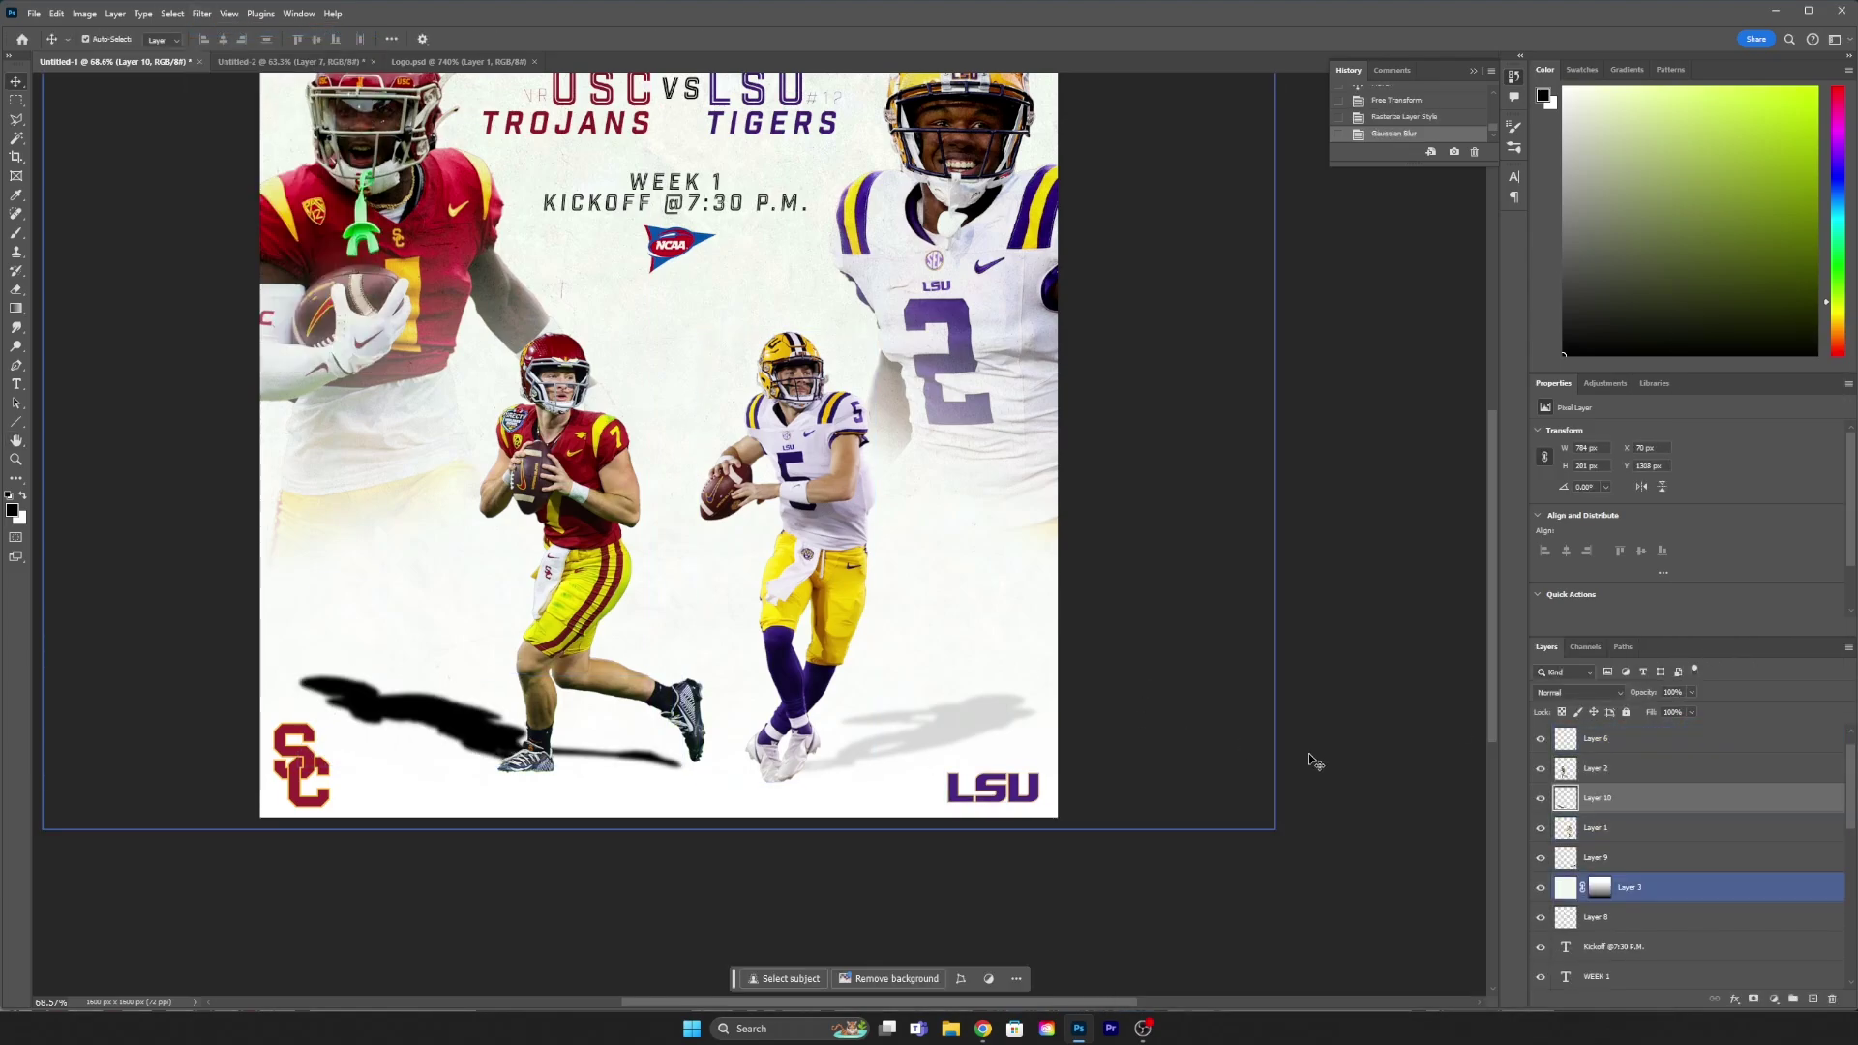
{"action": "left_click_drag", "start_coordinate": [1692, 692], "coordinate": [1663, 712]}
{"action": "scroll", "coordinate": [849, 845], "scroll_direction": "down", "scroll_amount": 3}
{"action": "scroll", "coordinate": [849, 844], "scroll_direction": "up", "scroll_amount": 2}
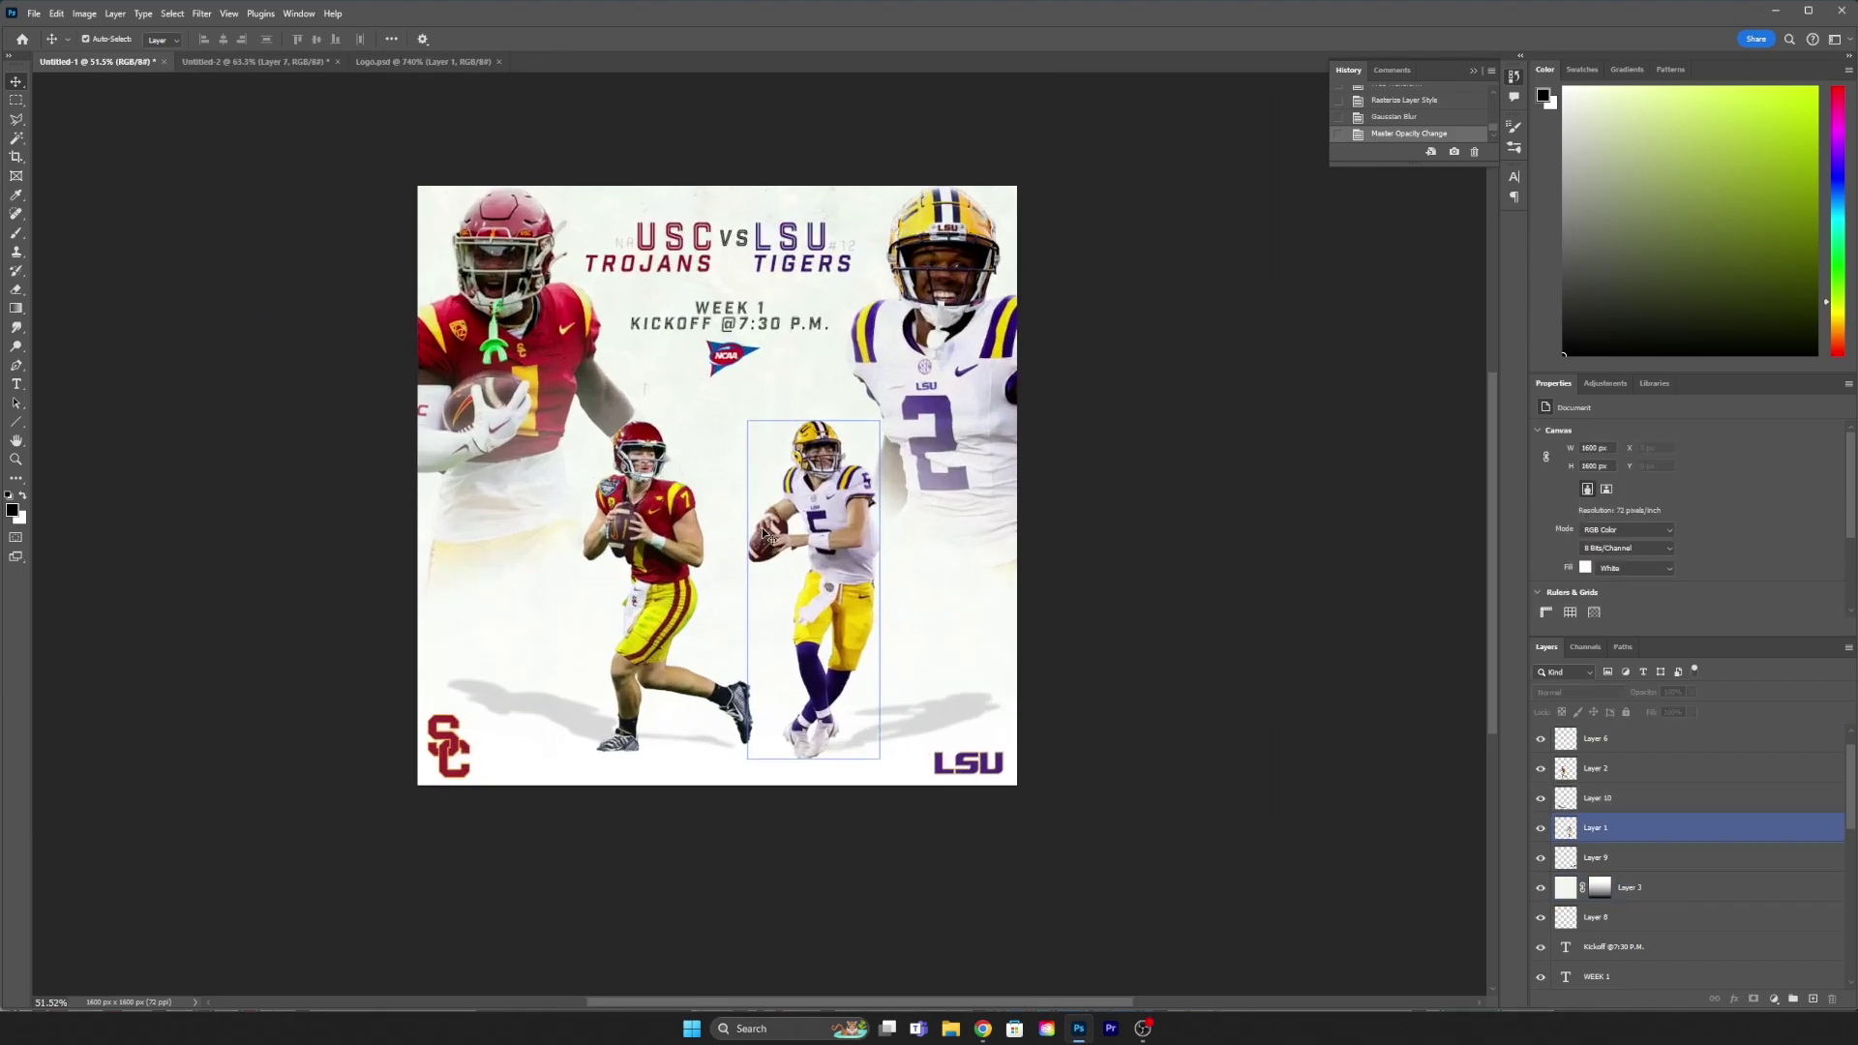
{"action": "left_click", "coordinate": [1541, 888]}
Step: Move the WEEK 1, kickoff time and logo block down together
{"action": "scroll", "coordinate": [741, 387], "scroll_direction": "up", "scroll_amount": 3}
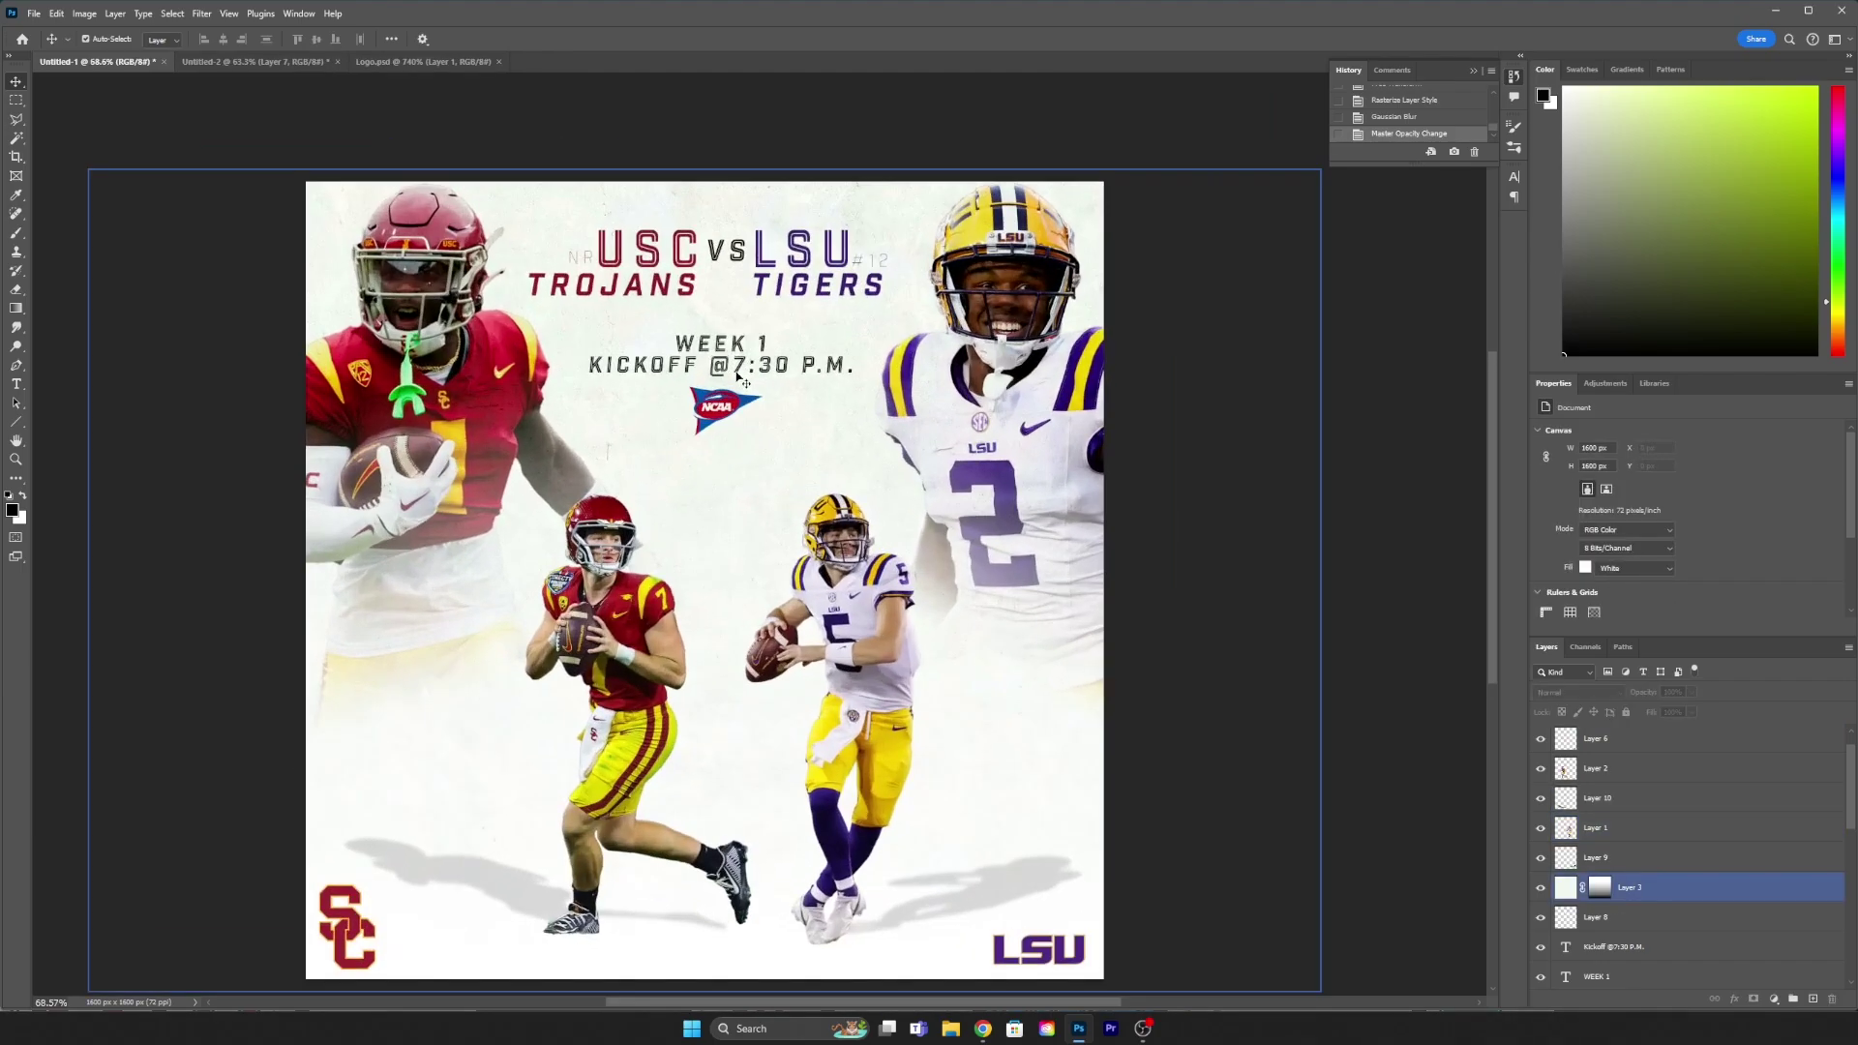
{"action": "left_click_drag", "start_coordinate": [1616, 947], "coordinate": [1656, 931]}
{"action": "left_click", "coordinate": [1597, 977], "text": "shift"}
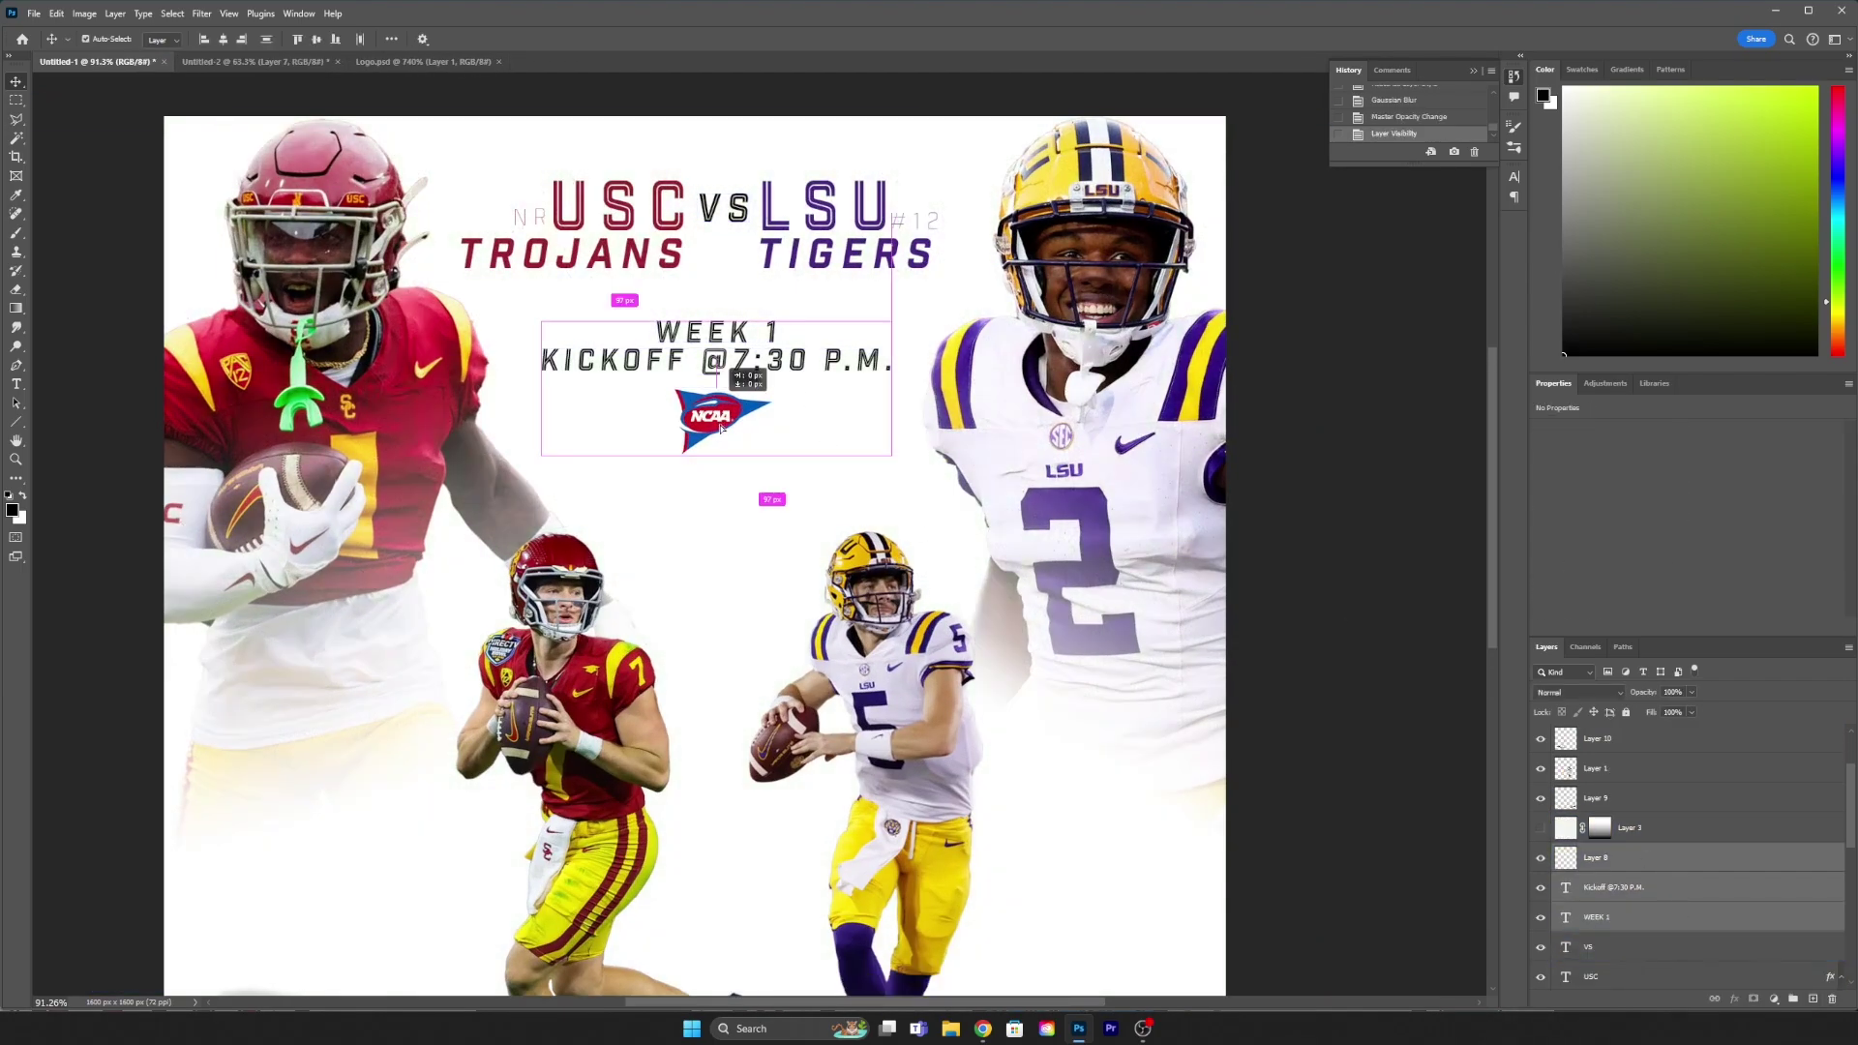
{"action": "left_click_drag", "start_coordinate": [706, 300], "coordinate": [713, 404]}
{"action": "scroll", "coordinate": [784, 414], "scroll_direction": "down", "scroll_amount": 3}
{"action": "scroll", "coordinate": [784, 414], "scroll_direction": "down", "scroll_amount": 2}
{"action": "scroll", "coordinate": [774, 458], "scroll_direction": "up", "scroll_amount": 1}
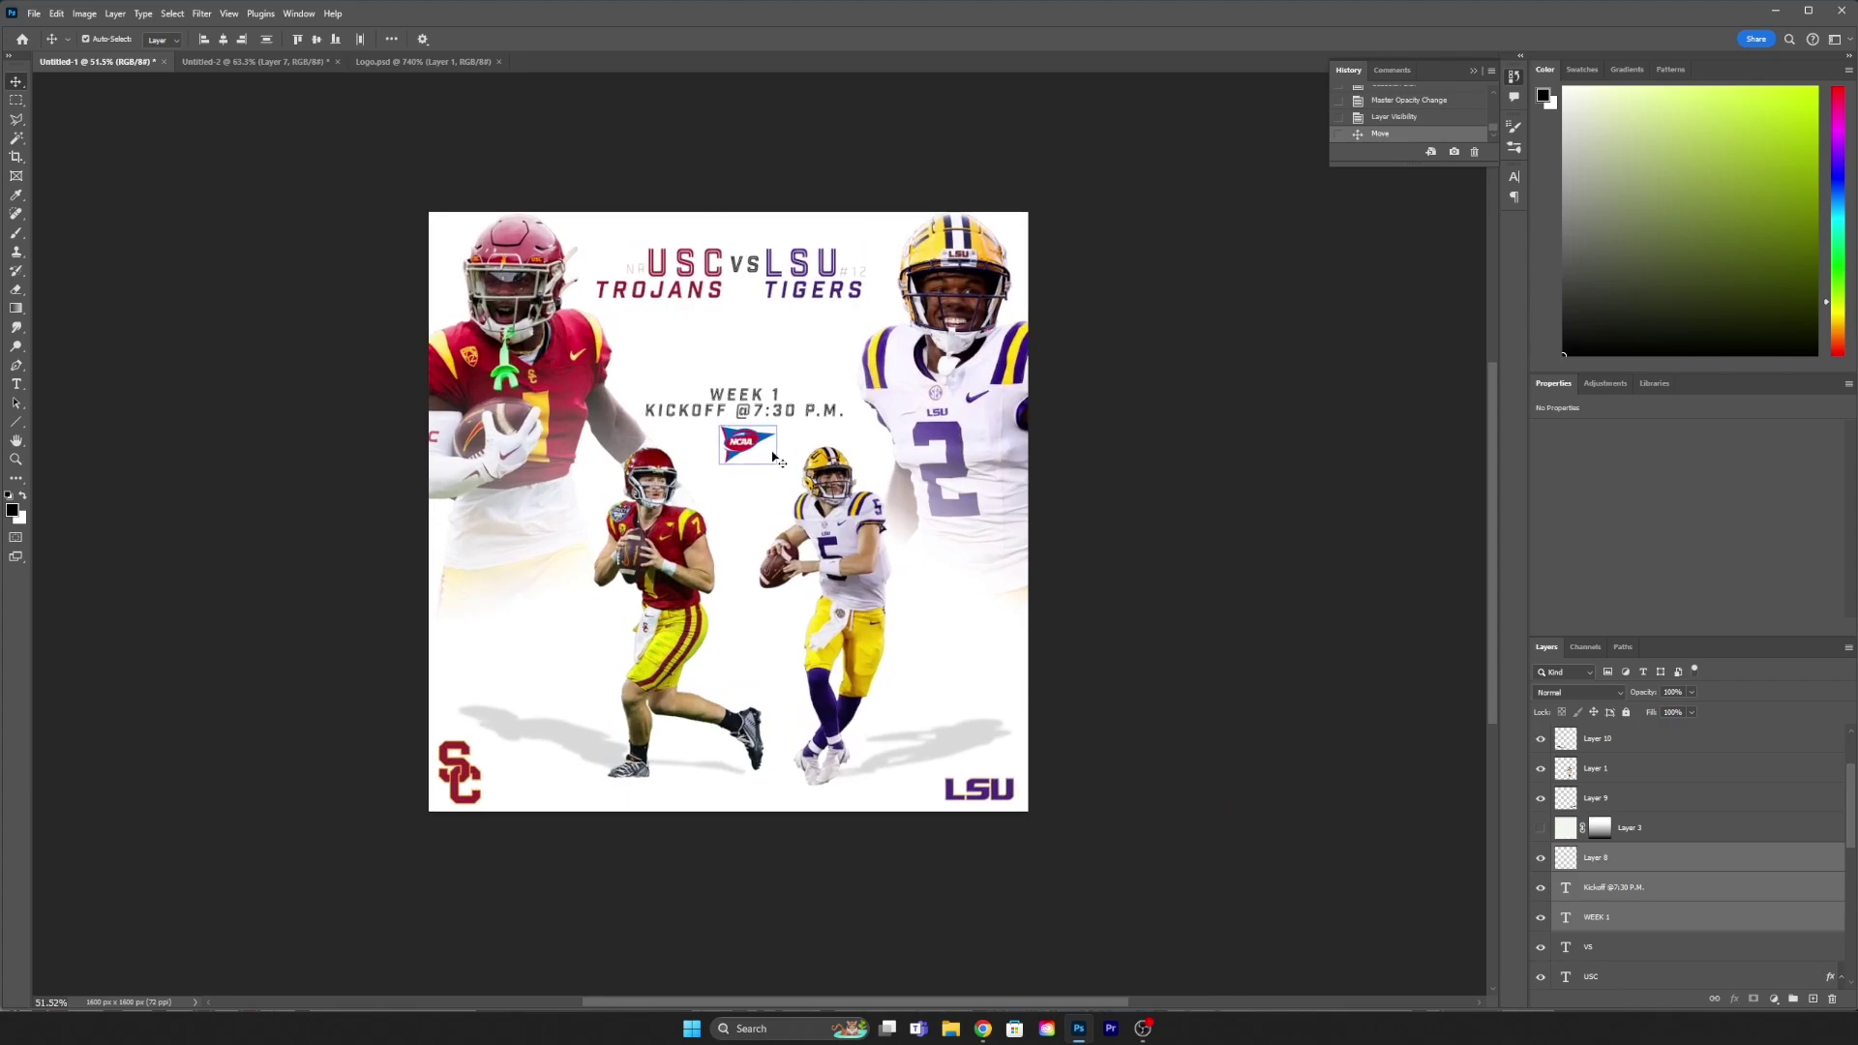
{"action": "scroll", "coordinate": [1645, 870], "scroll_direction": "down", "scroll_amount": 3}
Step: Select the team title layers and move them up slightly
{"action": "left_click", "coordinate": [1596, 839]}
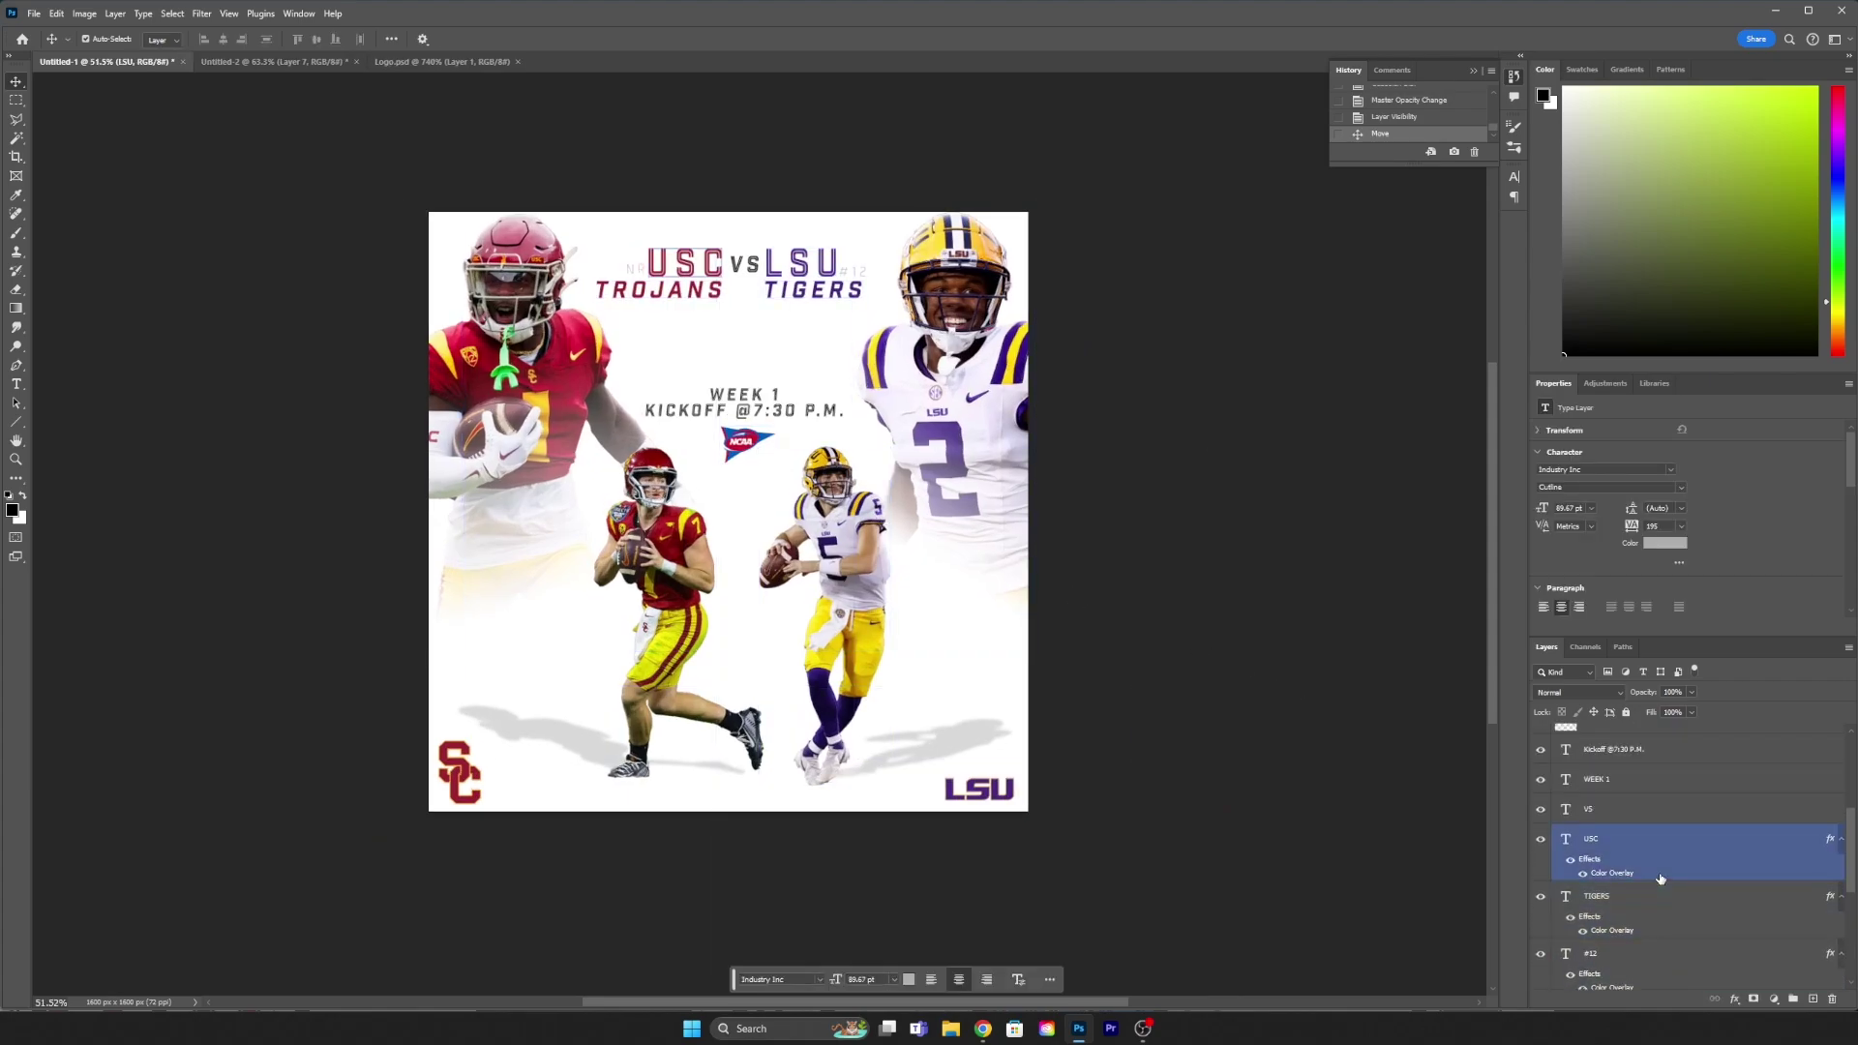
{"action": "left_click", "coordinate": [1597, 983], "text": "shift"}
{"action": "left_click_drag", "start_coordinate": [794, 291], "coordinate": [801, 270]}
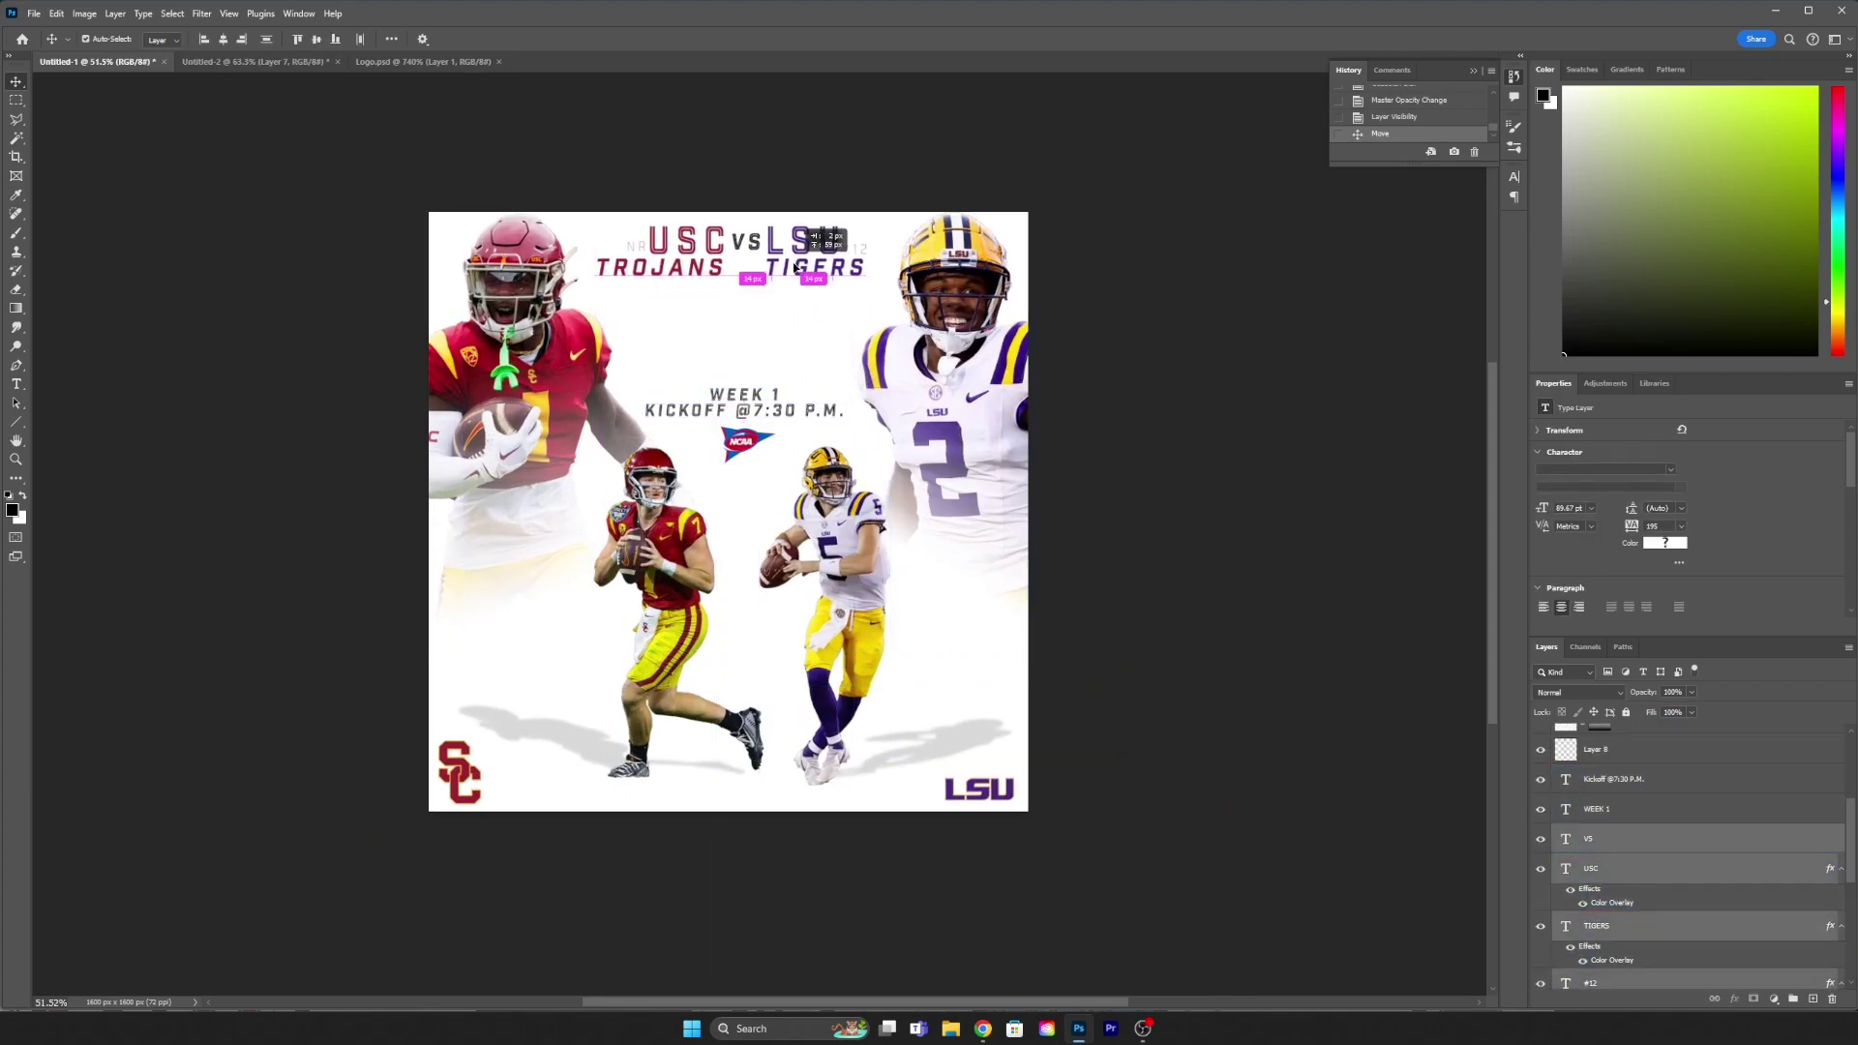
{"action": "scroll", "coordinate": [742, 375], "scroll_direction": "down", "scroll_amount": 2}
{"action": "scroll", "coordinate": [755, 486], "scroll_direction": "up", "scroll_amount": 3}
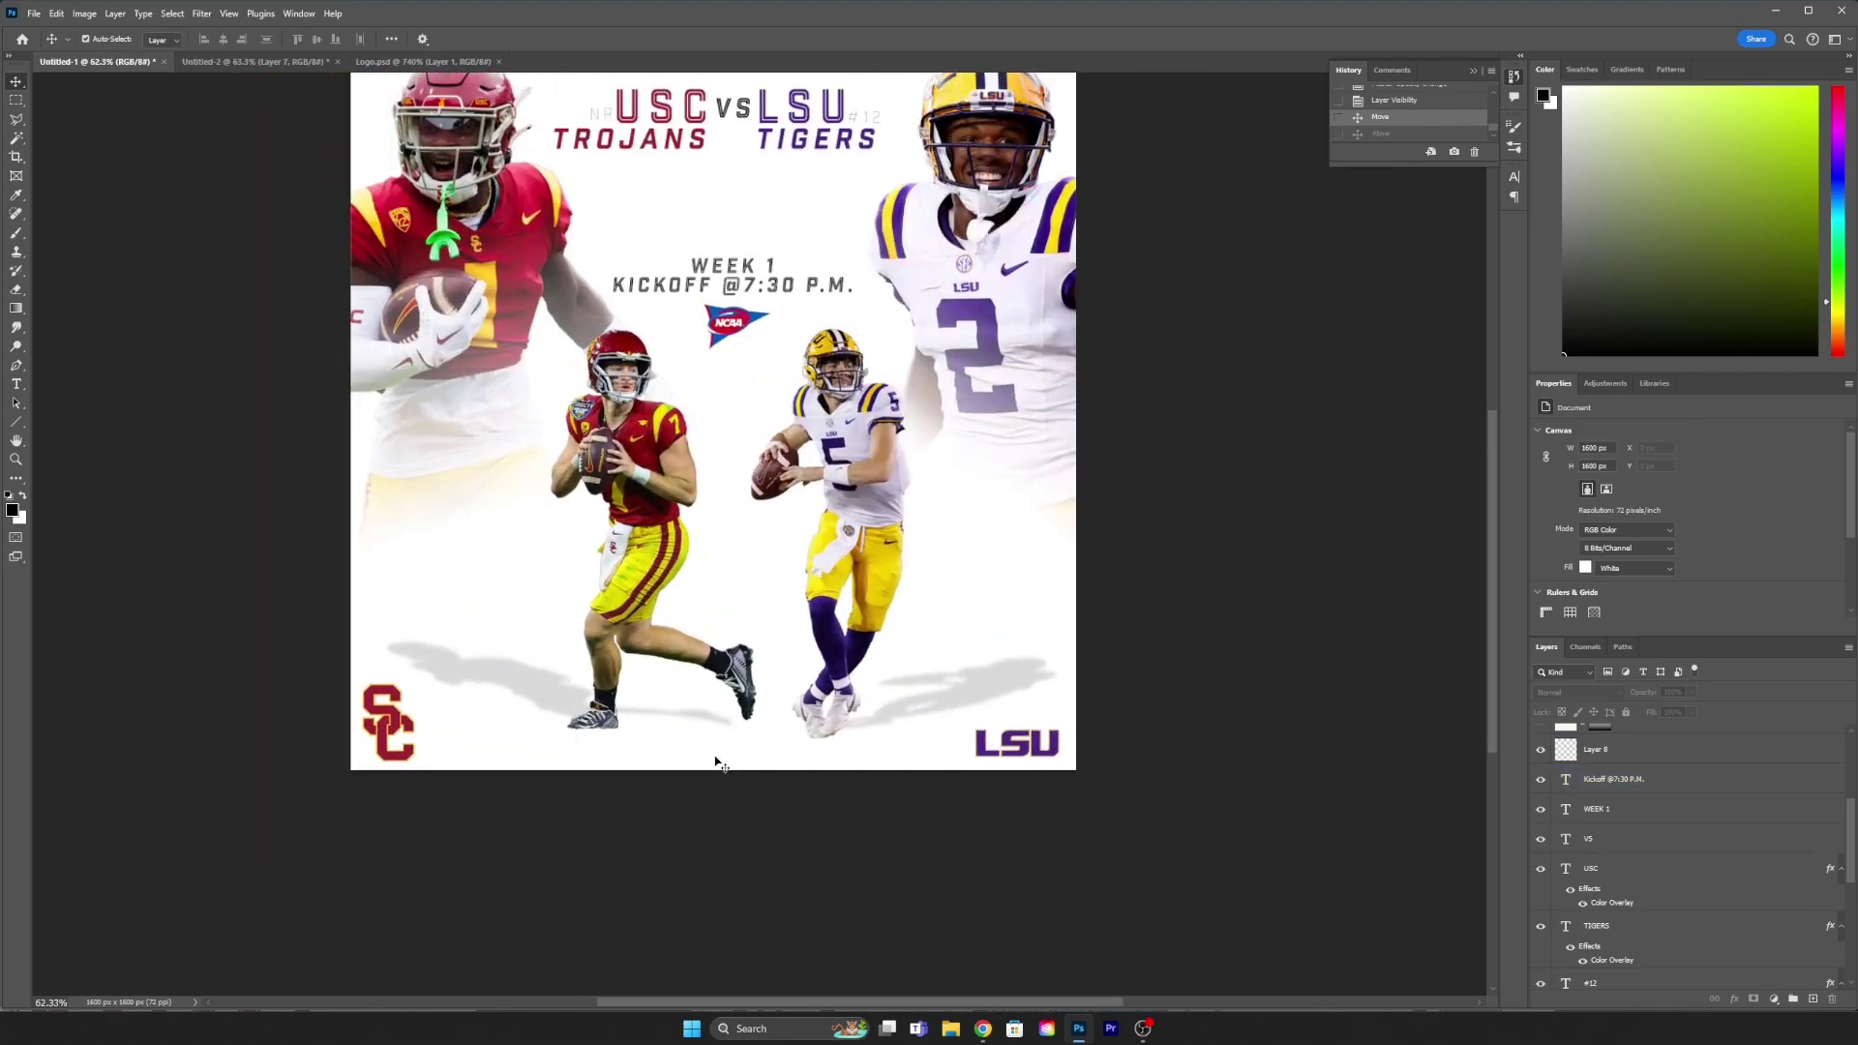
{"action": "scroll", "coordinate": [714, 774], "scroll_direction": "up", "scroll_amount": 2}
Step: Add a text line at the bottom in Inline Stroke font reading 'OFF THE END OF LAST YEAR'
{"action": "key", "text": "t"}
{"action": "left_click", "coordinate": [645, 759]}
{"action": "left_click", "coordinate": [164, 39]}
{"action": "left_click", "coordinate": [290, 161]}
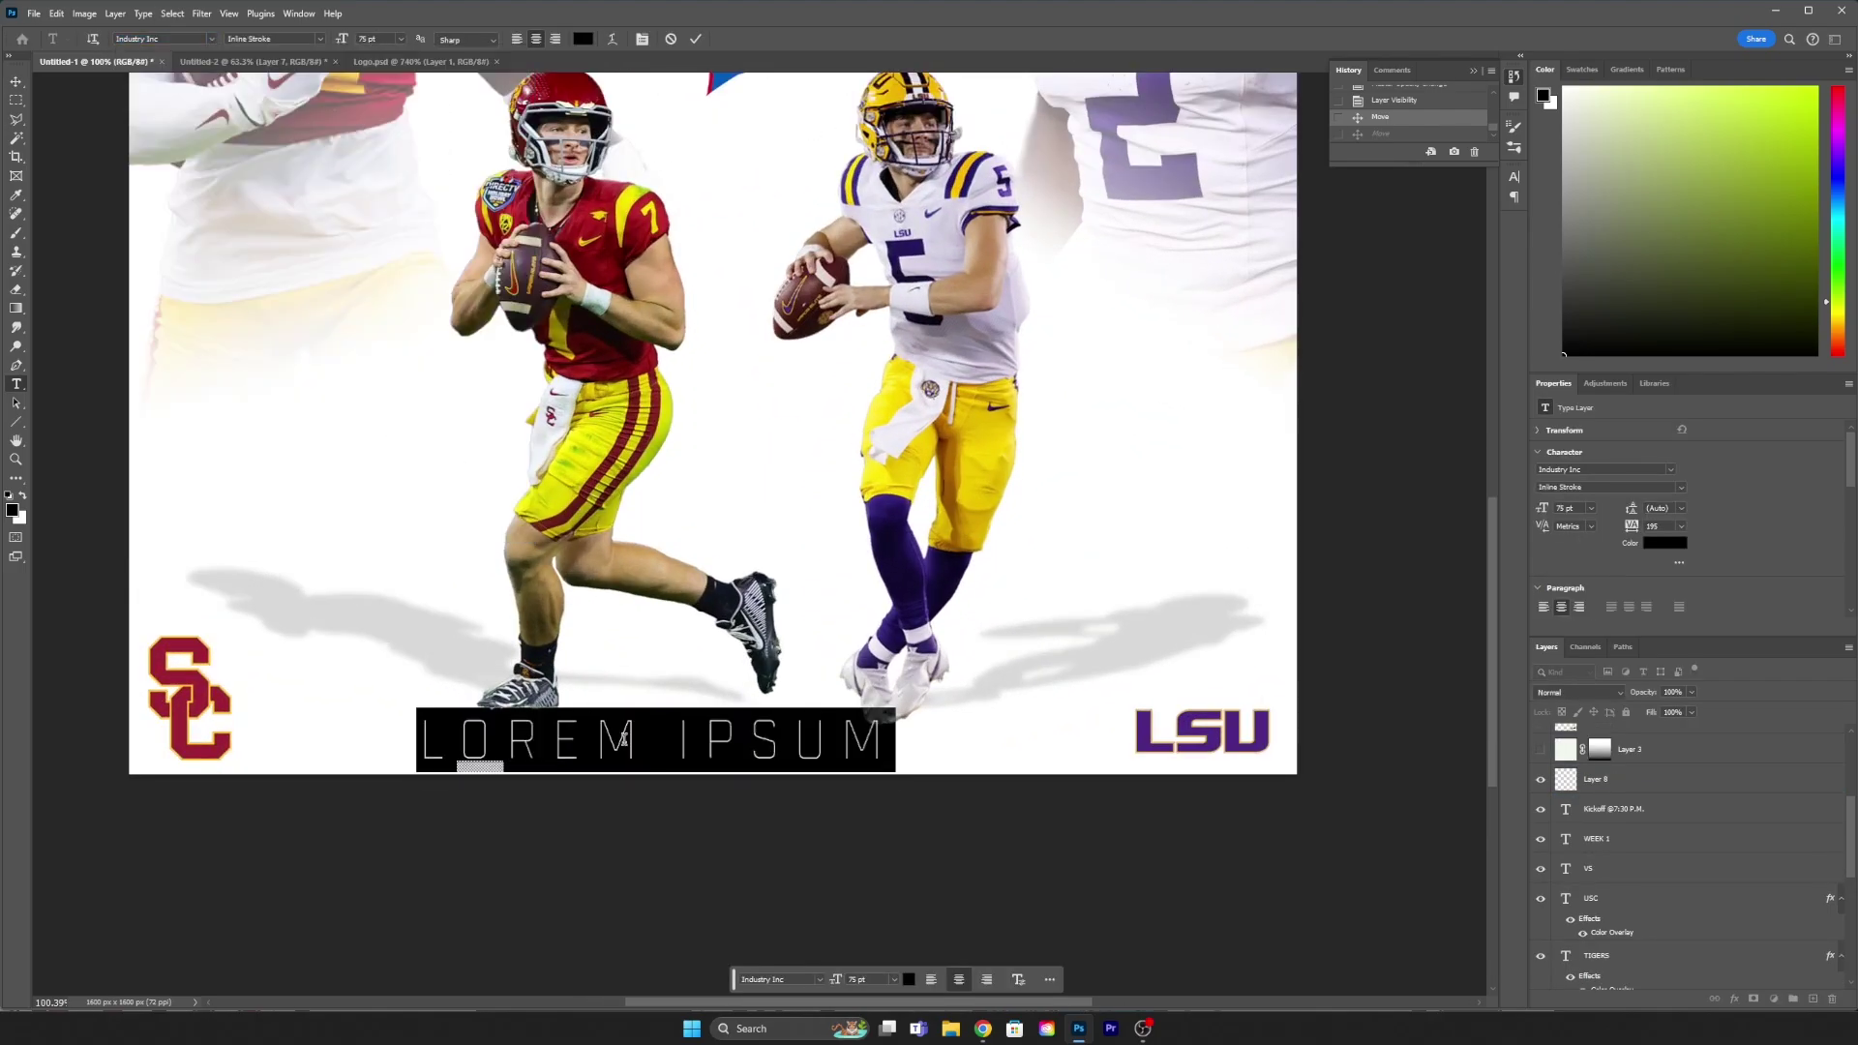
{"action": "key", "text": "BackSpace"}
{"action": "type", "text": "*RANKINGS ARE BASED"}
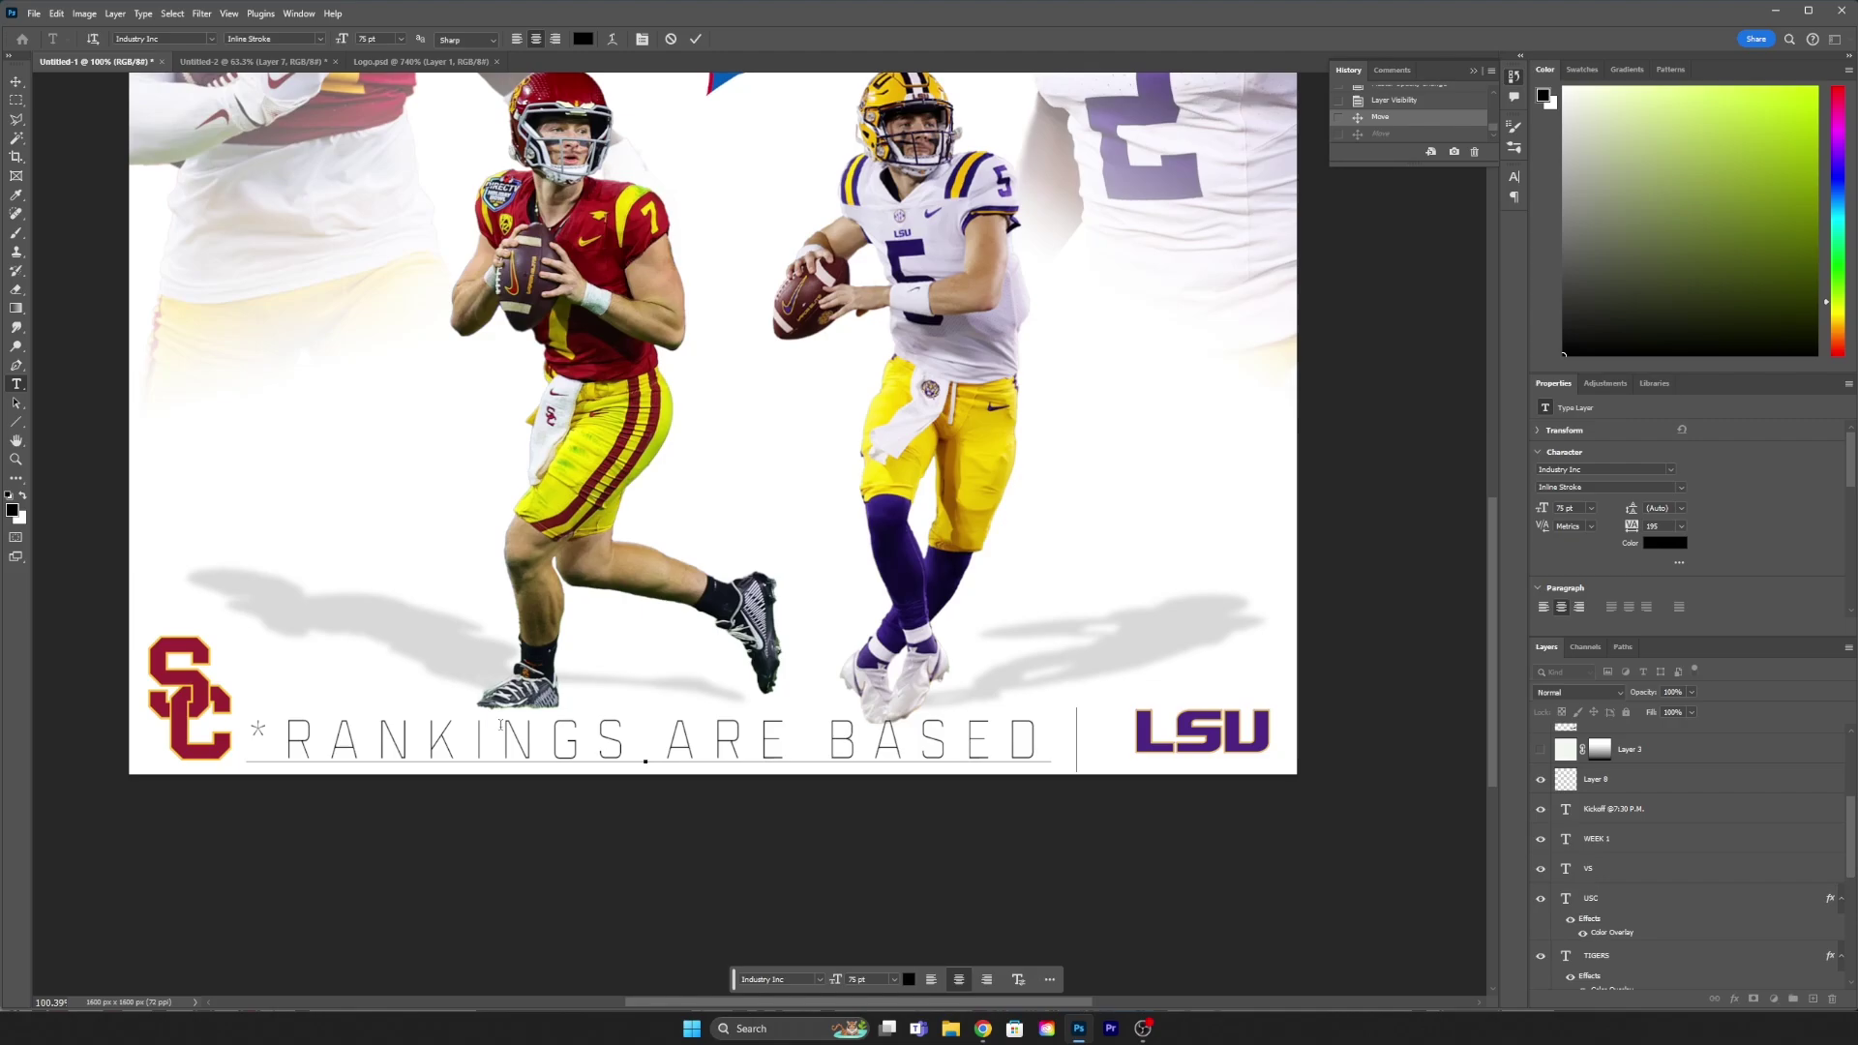
{"action": "type", "text": "OFF"}
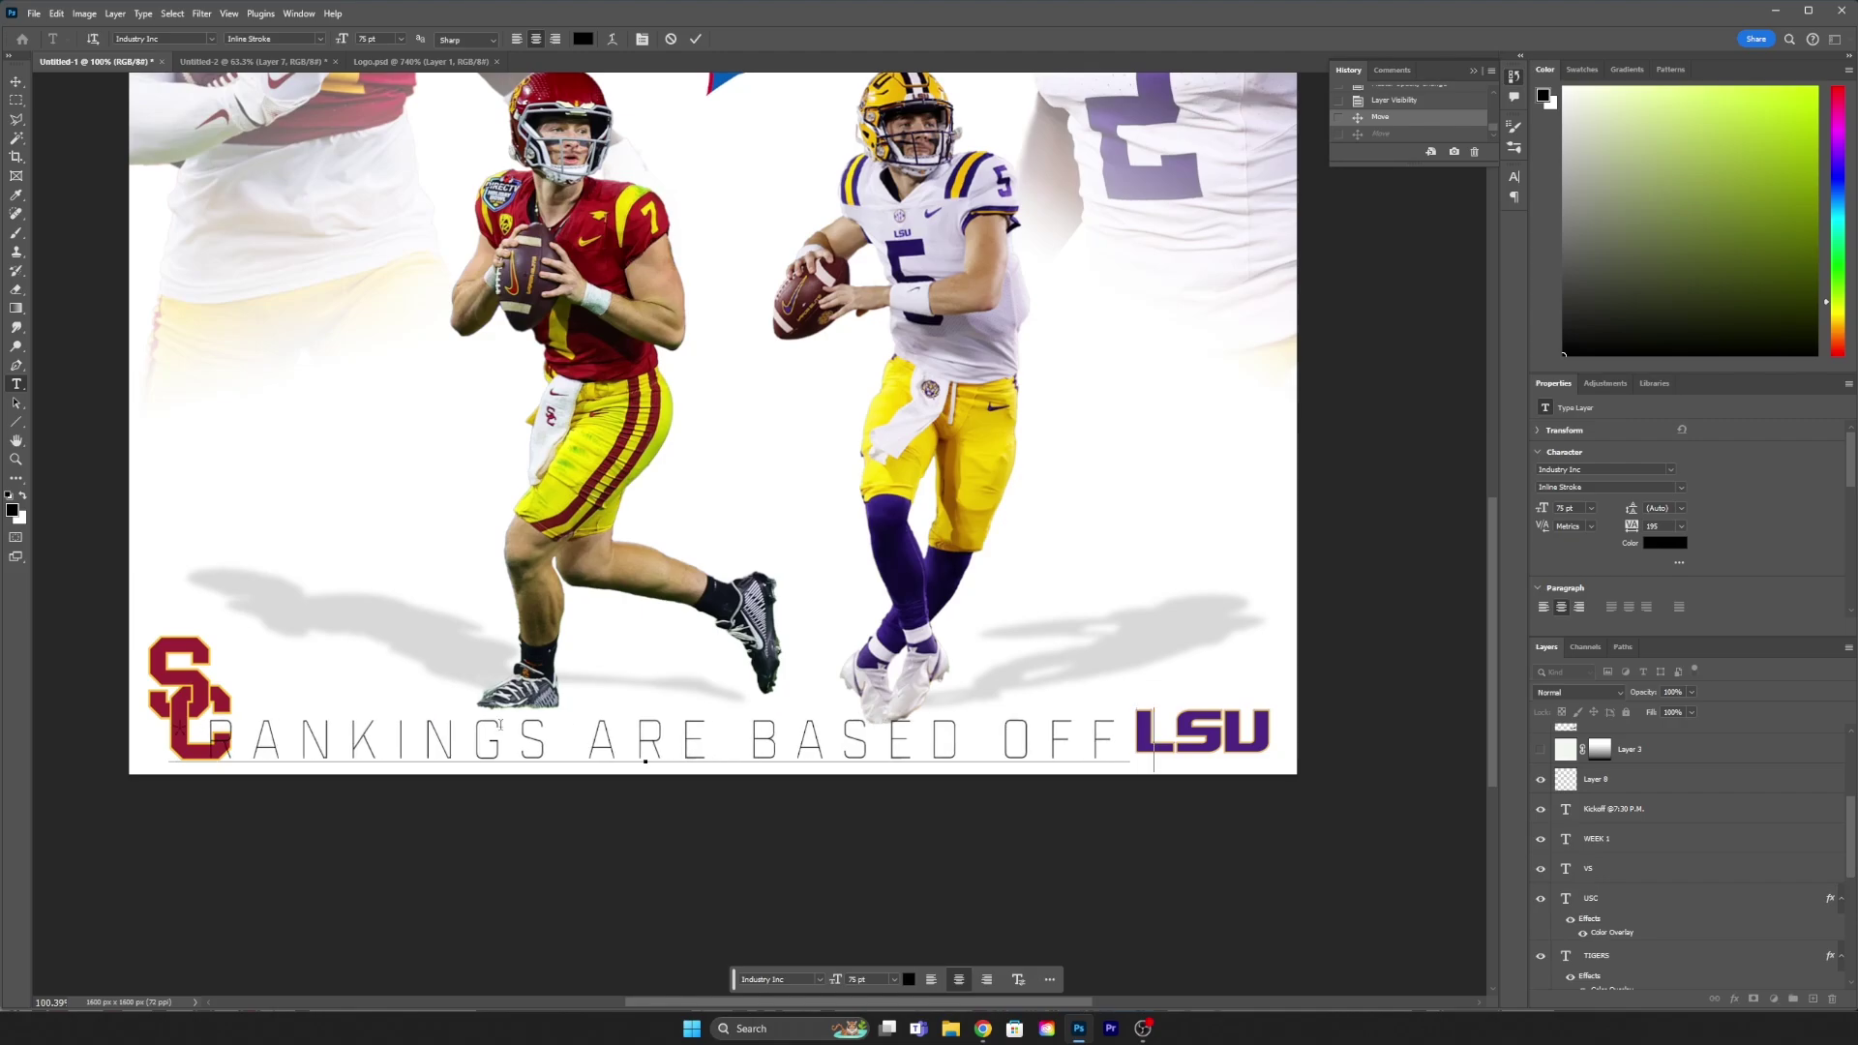
{"action": "type", "text": " THE END OF LAS"}
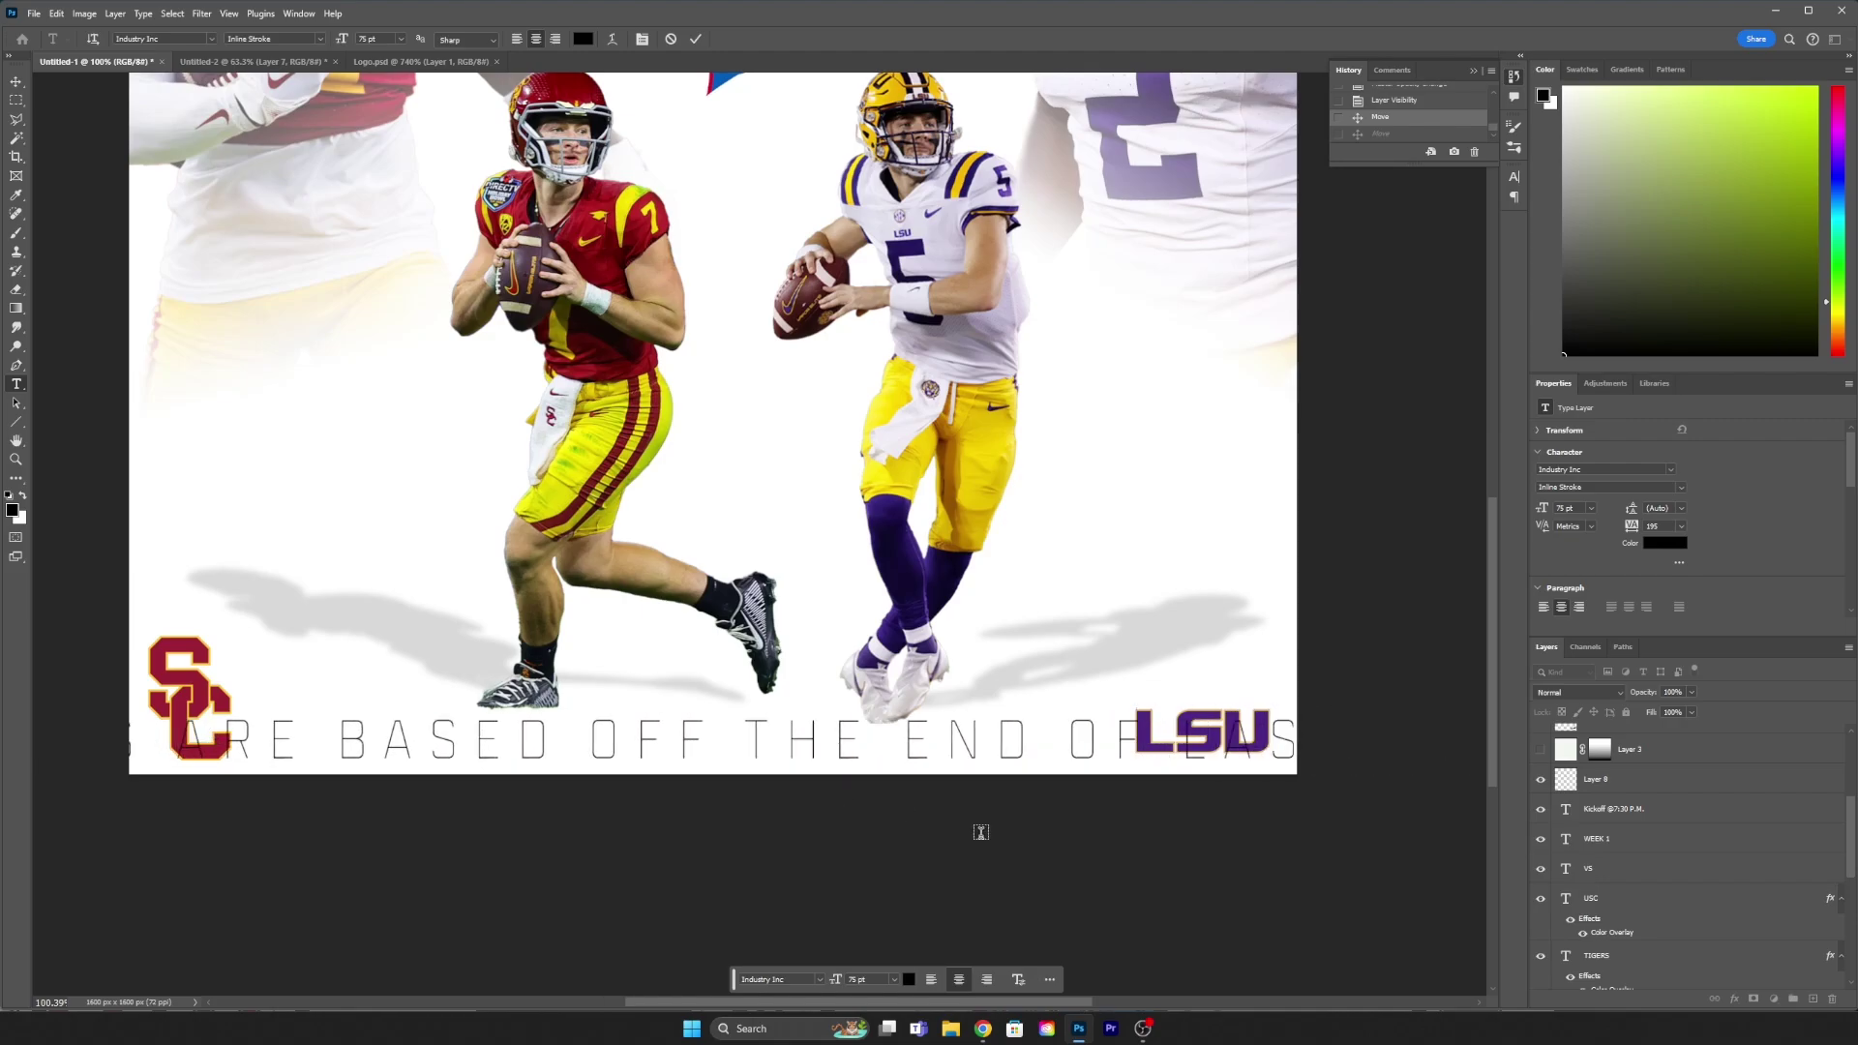
{"action": "type", "text": "T YEAR"}
{"action": "key", "text": "ctrl+0"}
Step: Scale the footnote down to fit along the bottom and commit the reworded text
{"action": "key", "text": "ctrl+t"}
{"action": "left_click_drag", "start_coordinate": [951, 739], "coordinate": [958, 738]}
{"action": "key", "text": "Return"}
{"action": "scroll", "coordinate": [871, 745], "scroll_direction": "up", "scroll_amount": 2}
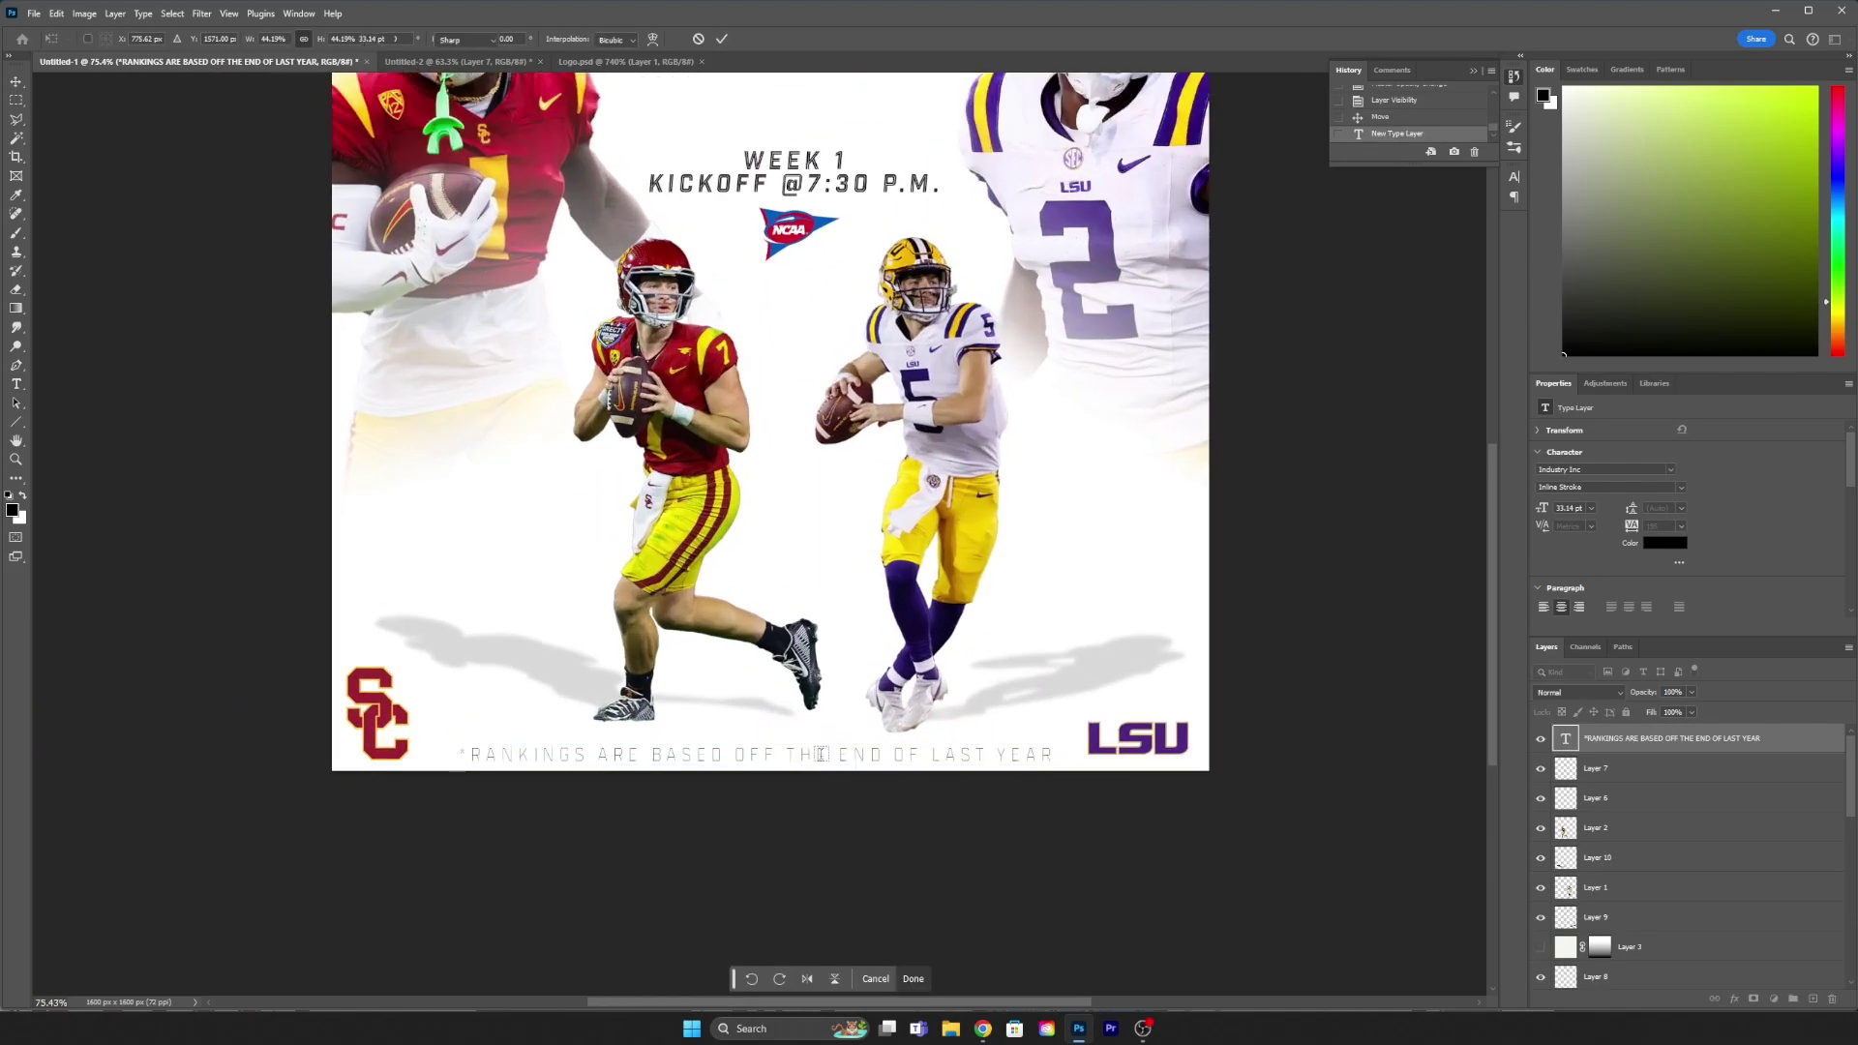
{"action": "scroll", "coordinate": [852, 757], "scroll_direction": "down", "scroll_amount": 3}
{"action": "scroll", "coordinate": [784, 758], "scroll_direction": "up", "scroll_amount": 2}
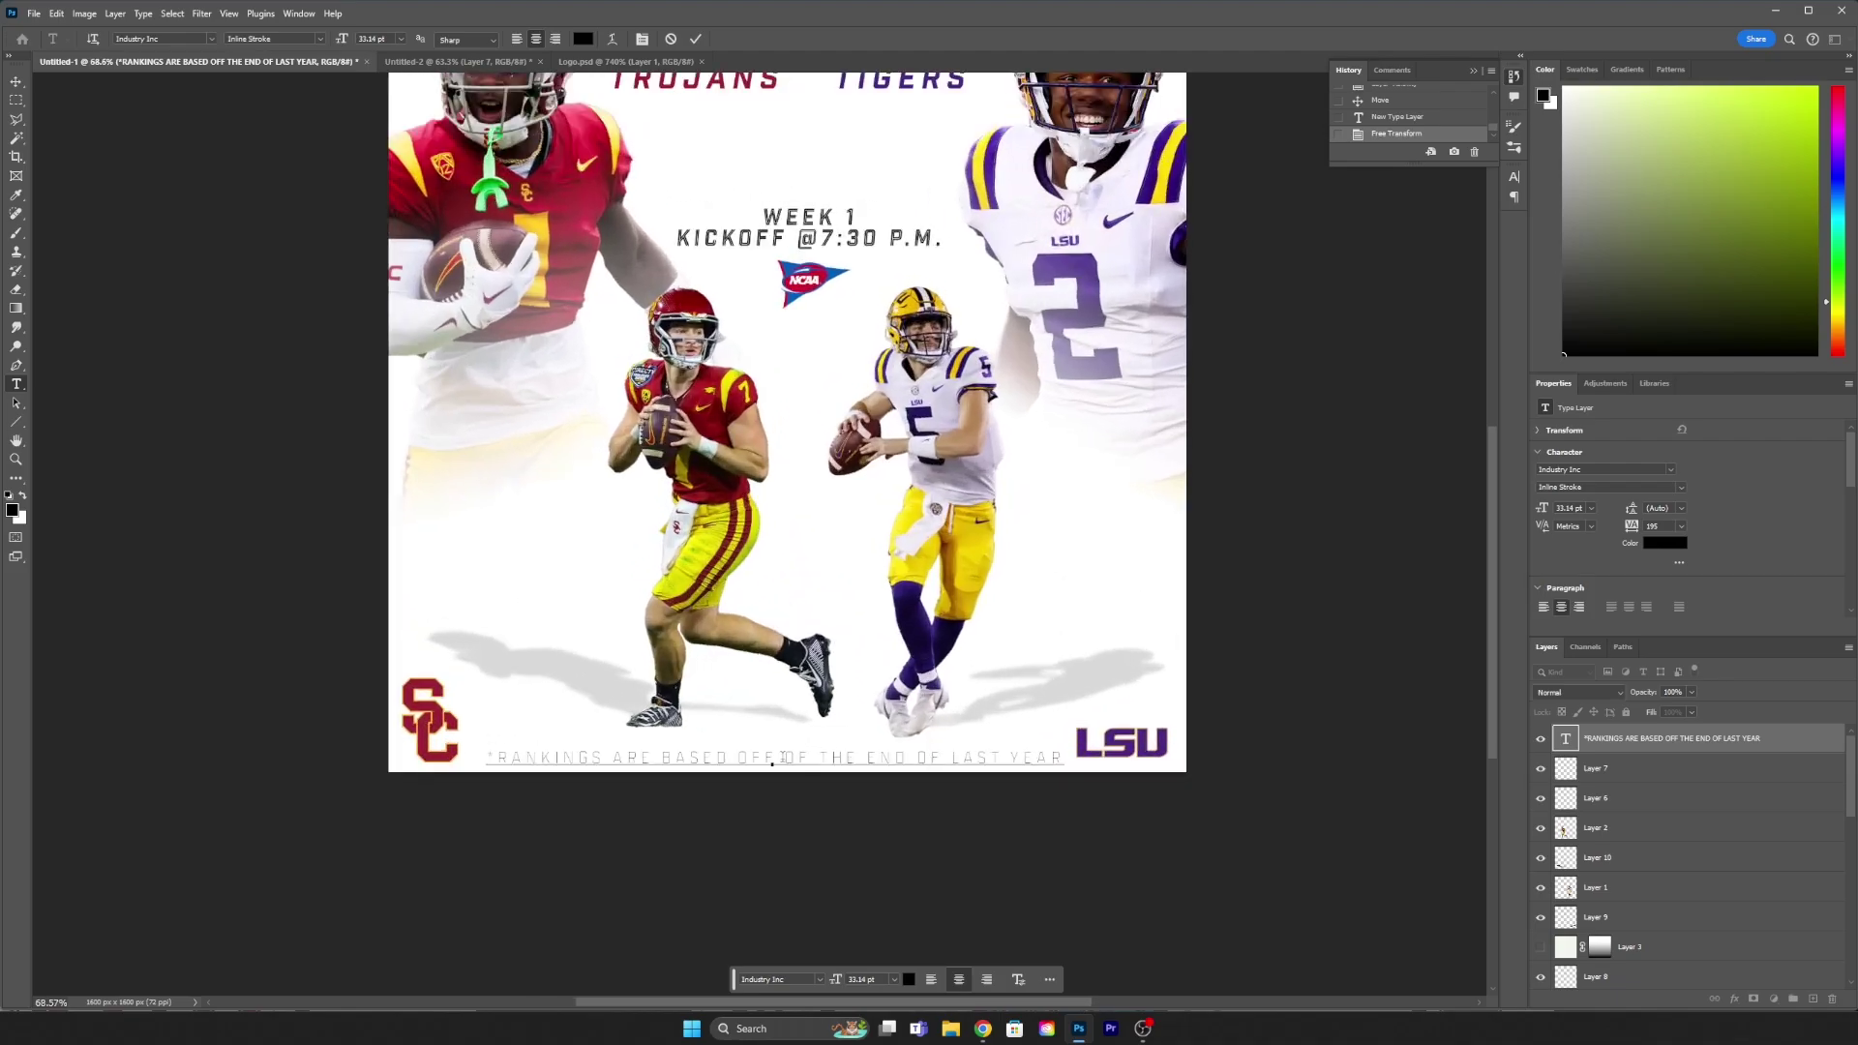
{"action": "key", "text": "ctrl+Return"}
Step: Nudge the footnote into place at the bottom centre between the logos
{"action": "key", "text": "v"}
{"action": "scroll", "coordinate": [1178, 759], "scroll_direction": "down", "scroll_amount": 3}
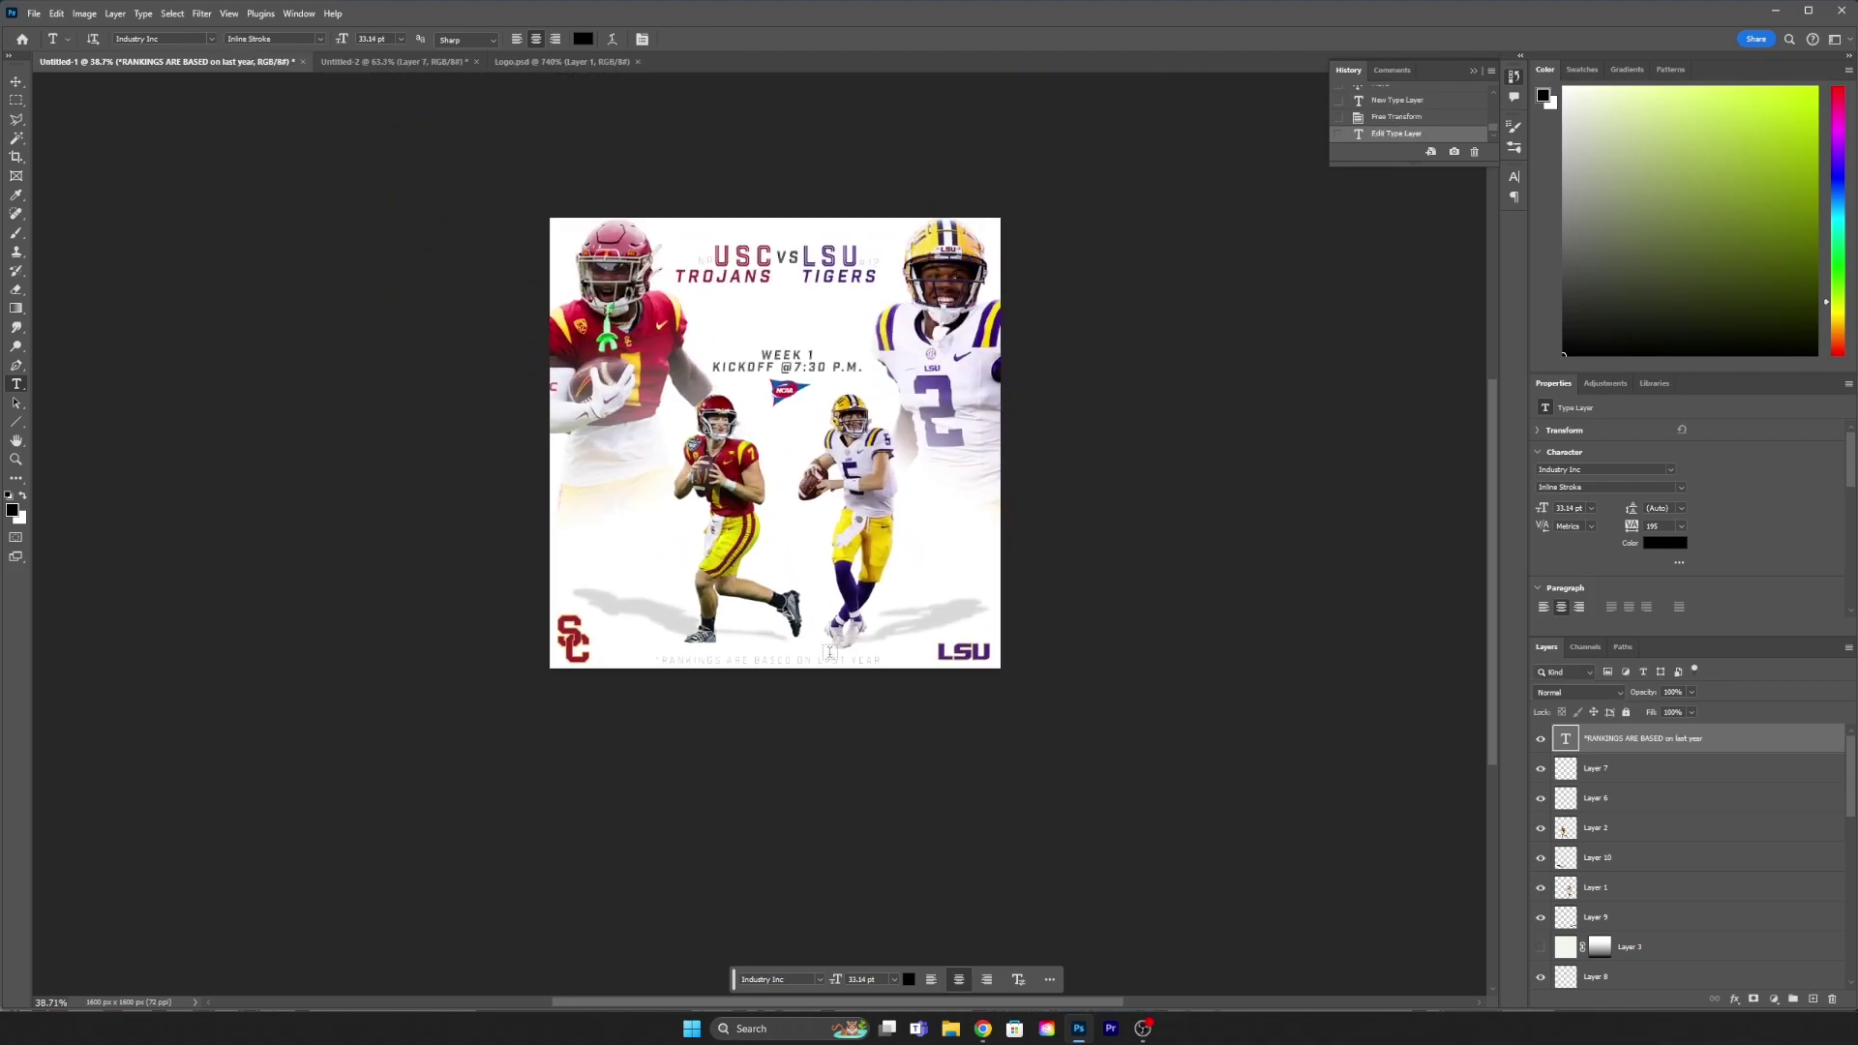
{"action": "scroll", "coordinate": [774, 668], "scroll_direction": "up", "scroll_amount": 3}
{"action": "left_click_drag", "start_coordinate": [776, 661], "coordinate": [796, 668]}
{"action": "scroll", "coordinate": [851, 731], "scroll_direction": "down", "scroll_amount": 3}
{"action": "scroll", "coordinate": [851, 730], "scroll_direction": "up", "scroll_amount": 3}
Step: In Camera Raw, max out Texture, raise Exposure, Highlights and Shadows, and add slight Dehaze
{"action": "left_click", "coordinate": [201, 14]}
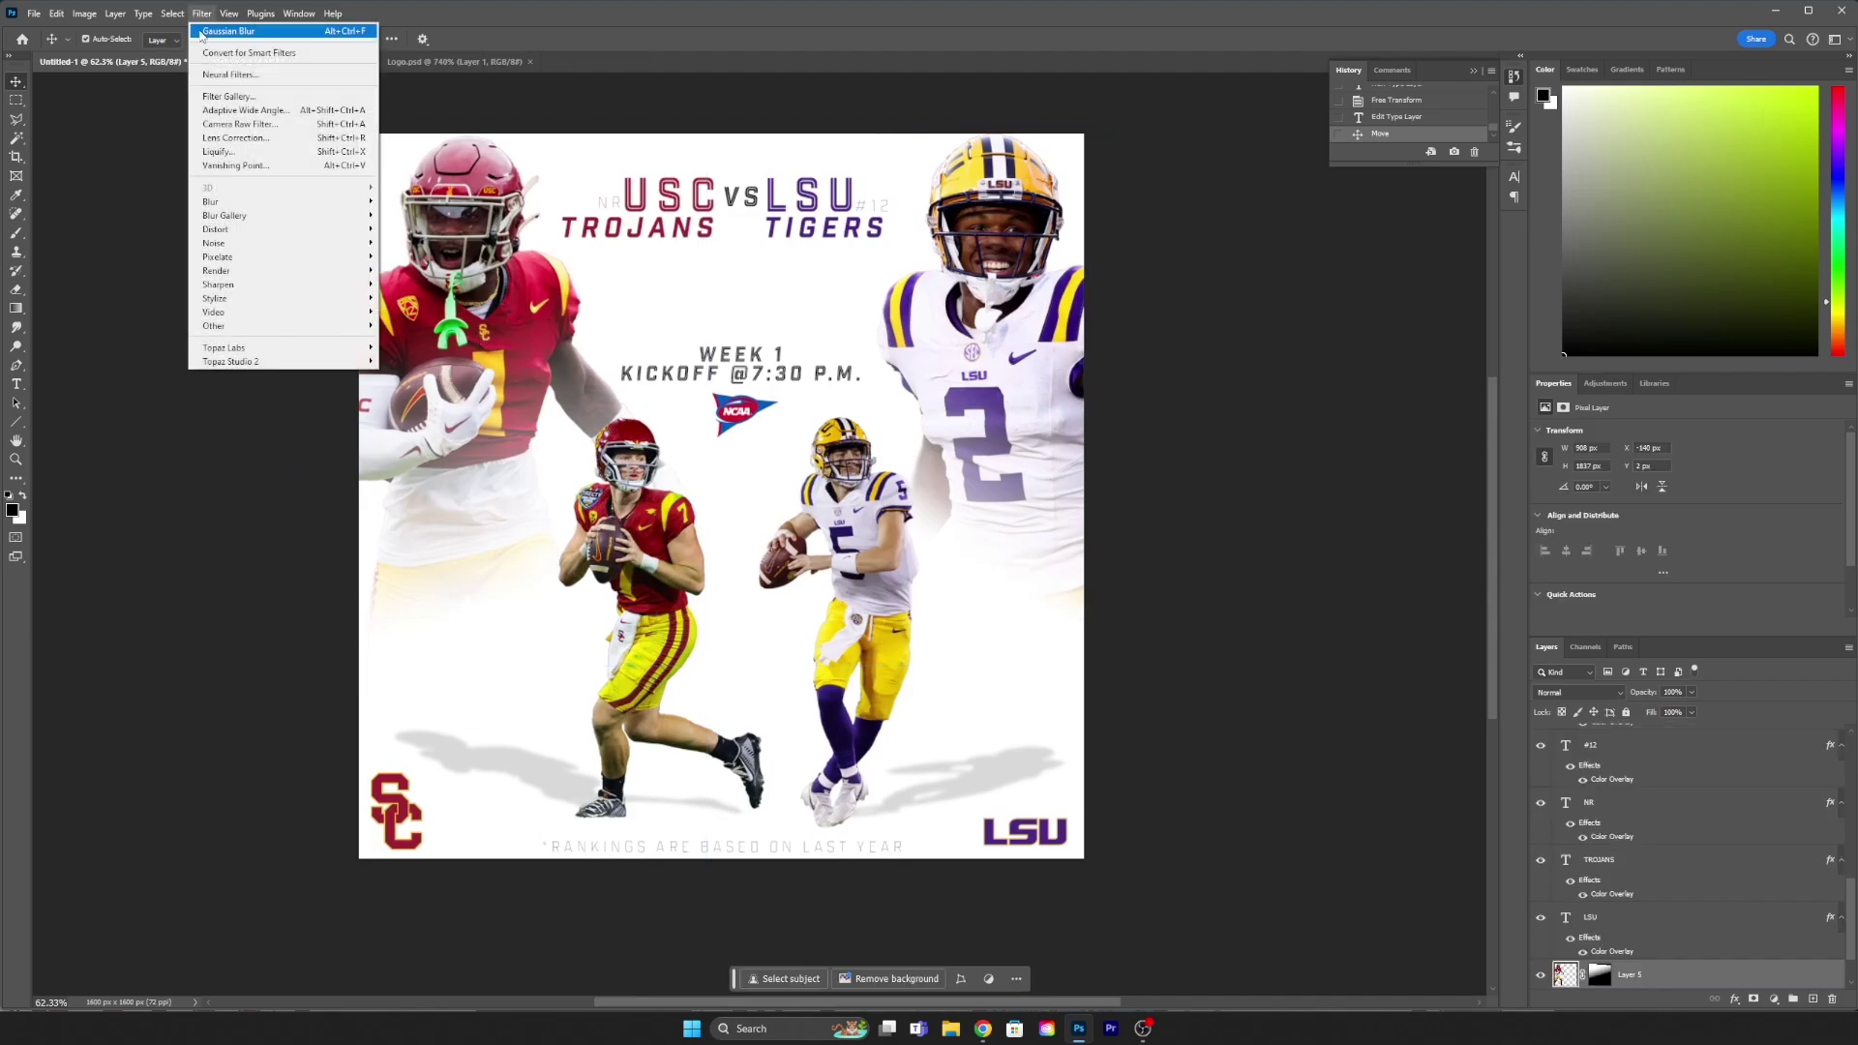
{"action": "left_click", "coordinate": [300, 126]}
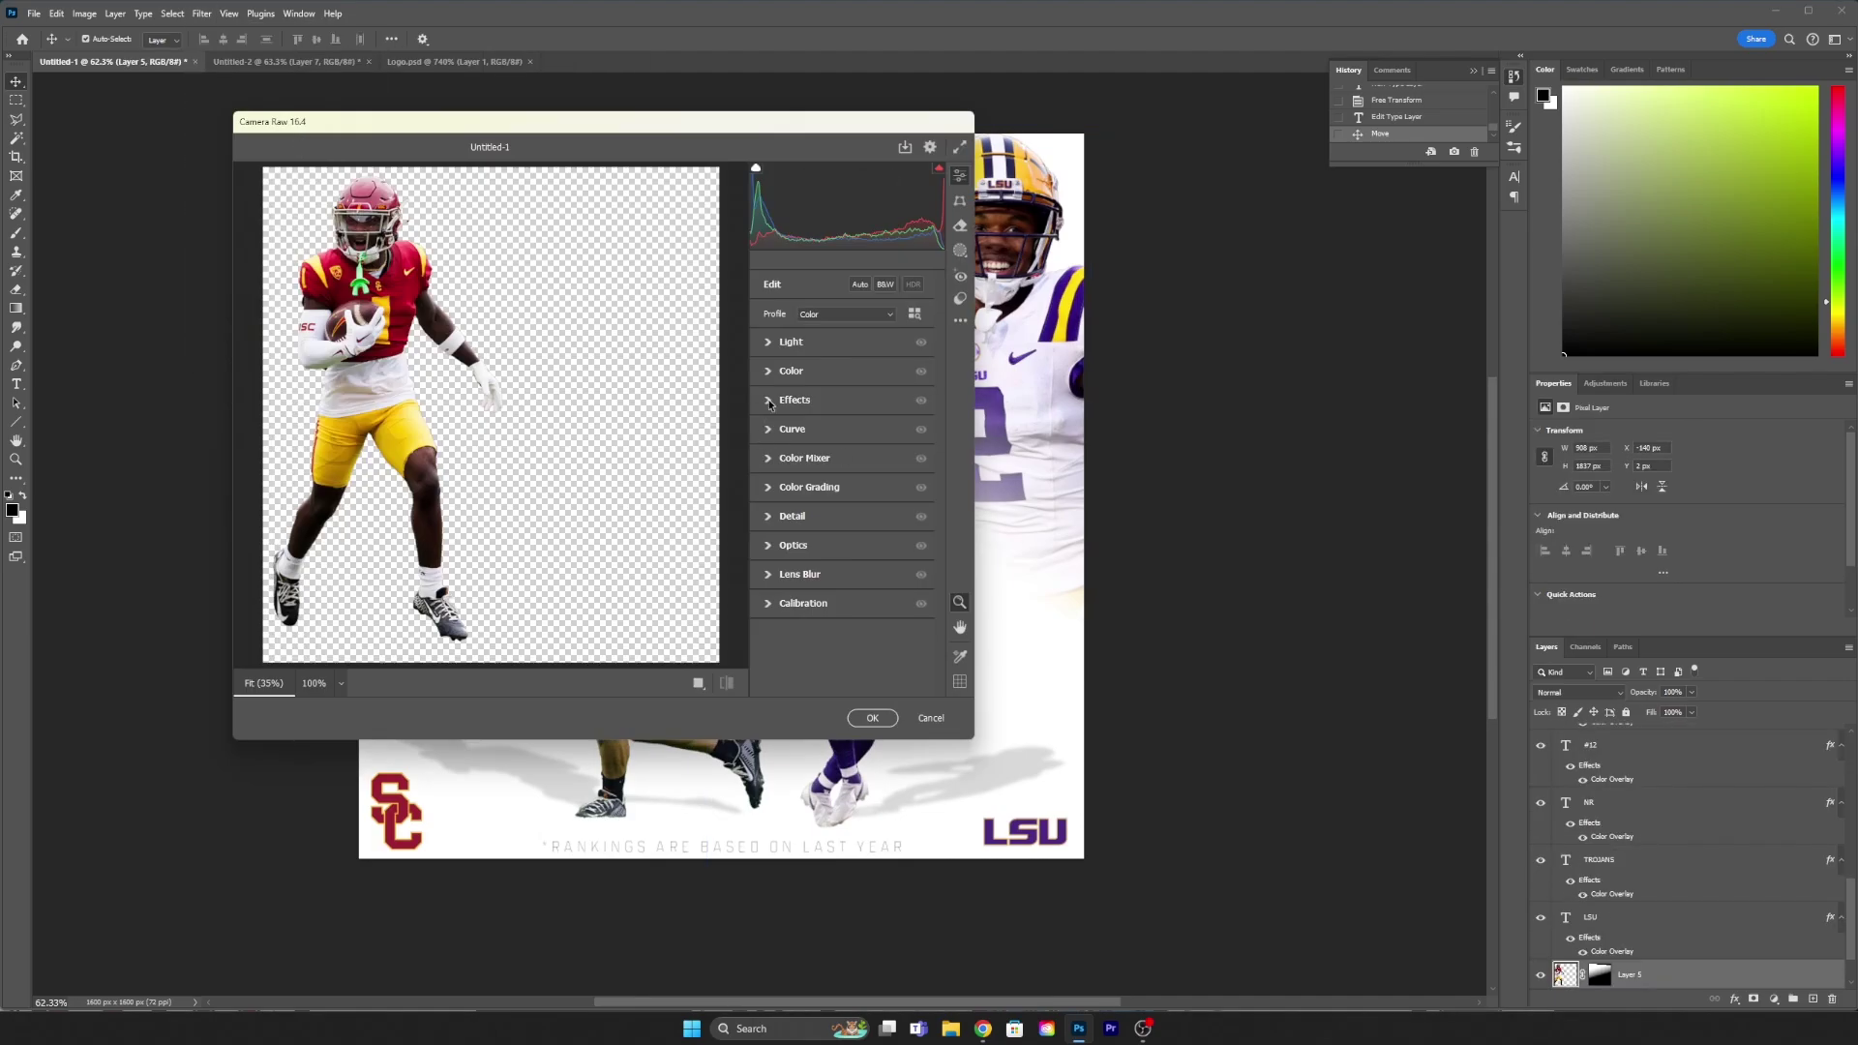
{"action": "left_click", "coordinate": [771, 404]}
{"action": "left_click_drag", "start_coordinate": [842, 432], "coordinate": [991, 438]}
{"action": "left_click", "coordinate": [791, 342]}
{"action": "left_click", "coordinate": [846, 376]}
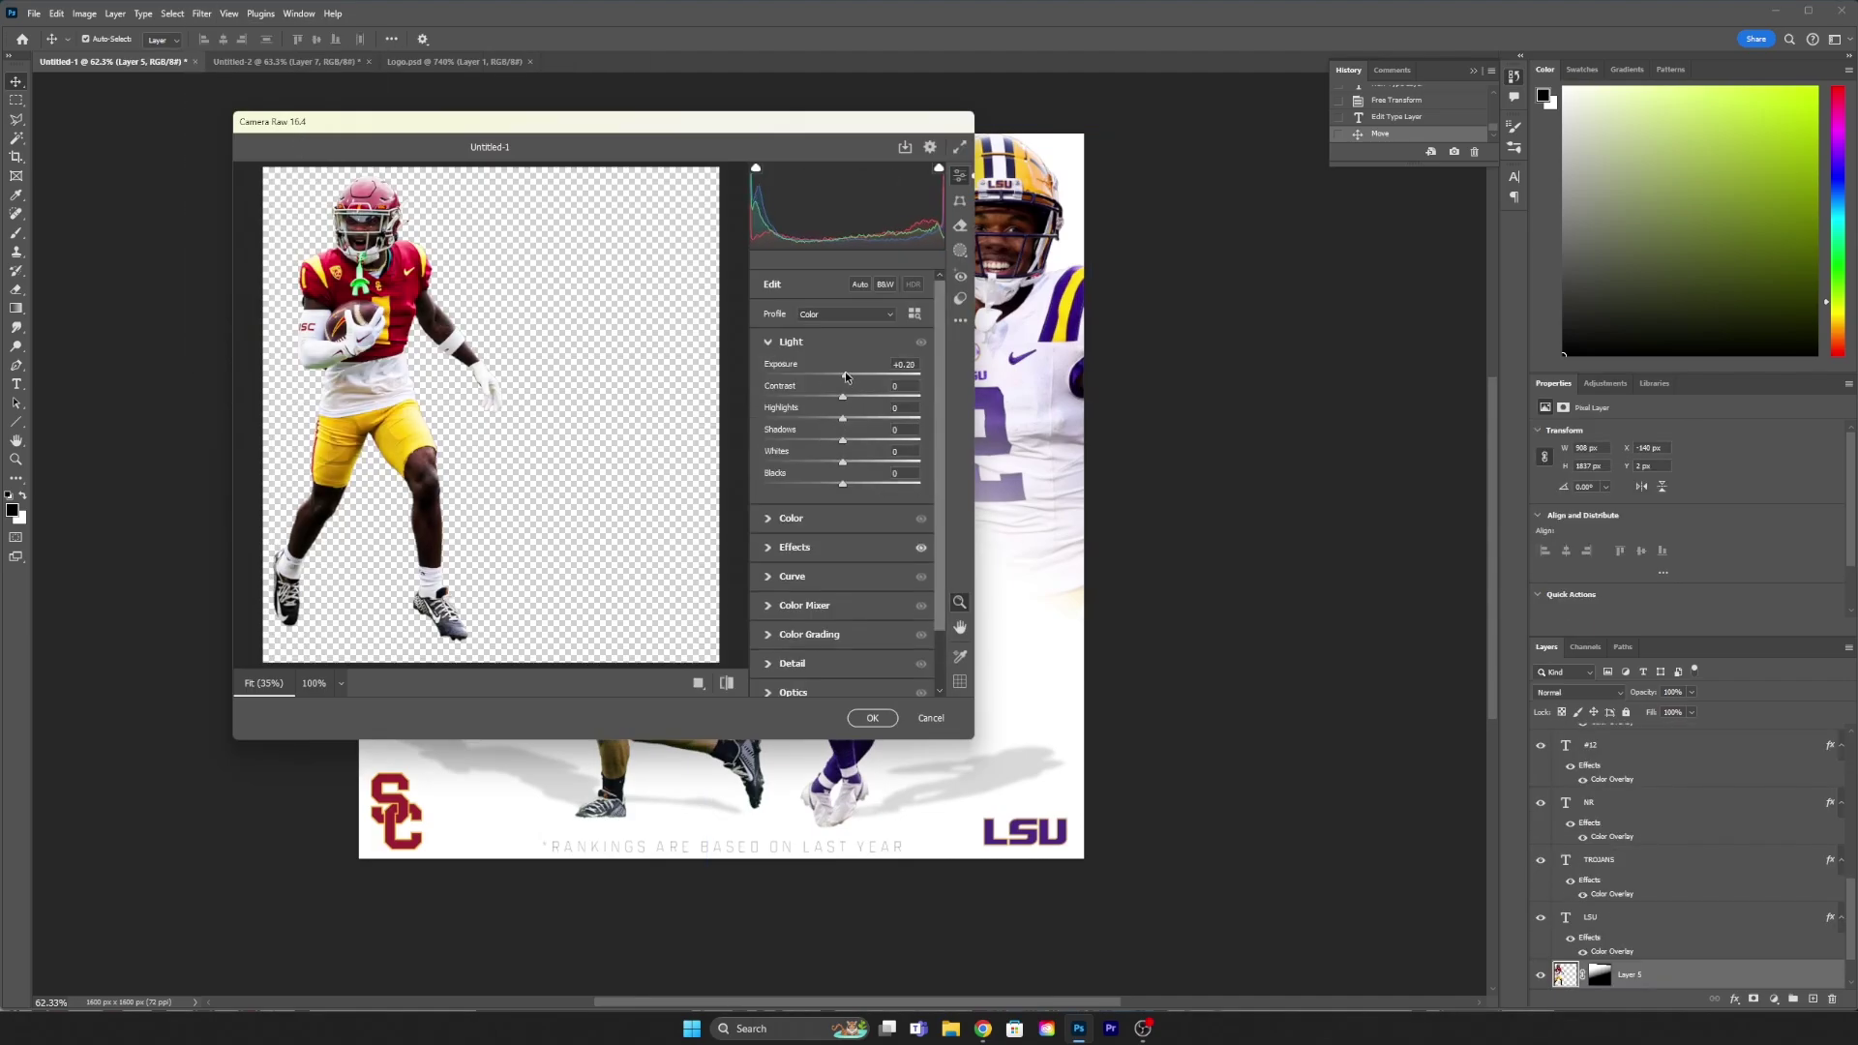
{"action": "left_click_drag", "start_coordinate": [842, 418], "coordinate": [856, 418]}
{"action": "left_click_drag", "start_coordinate": [843, 440], "coordinate": [866, 441]}
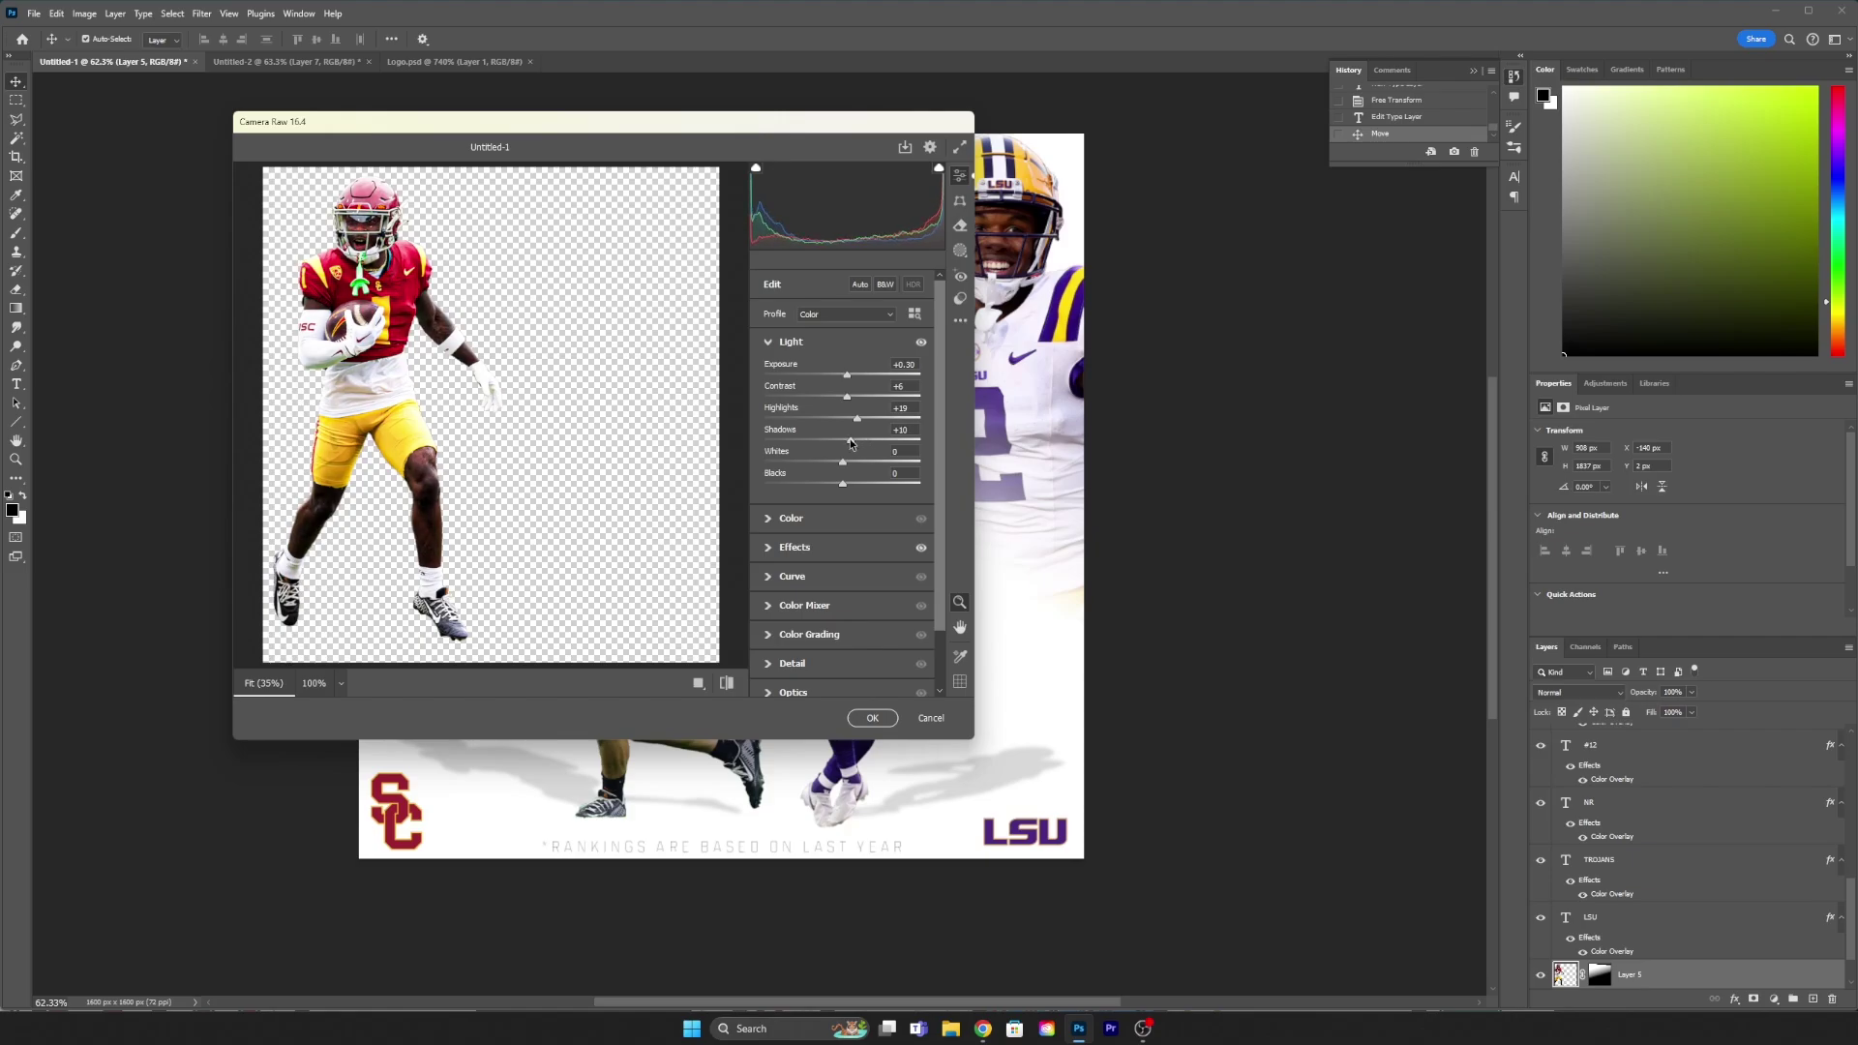
{"action": "left_click", "coordinate": [794, 547]}
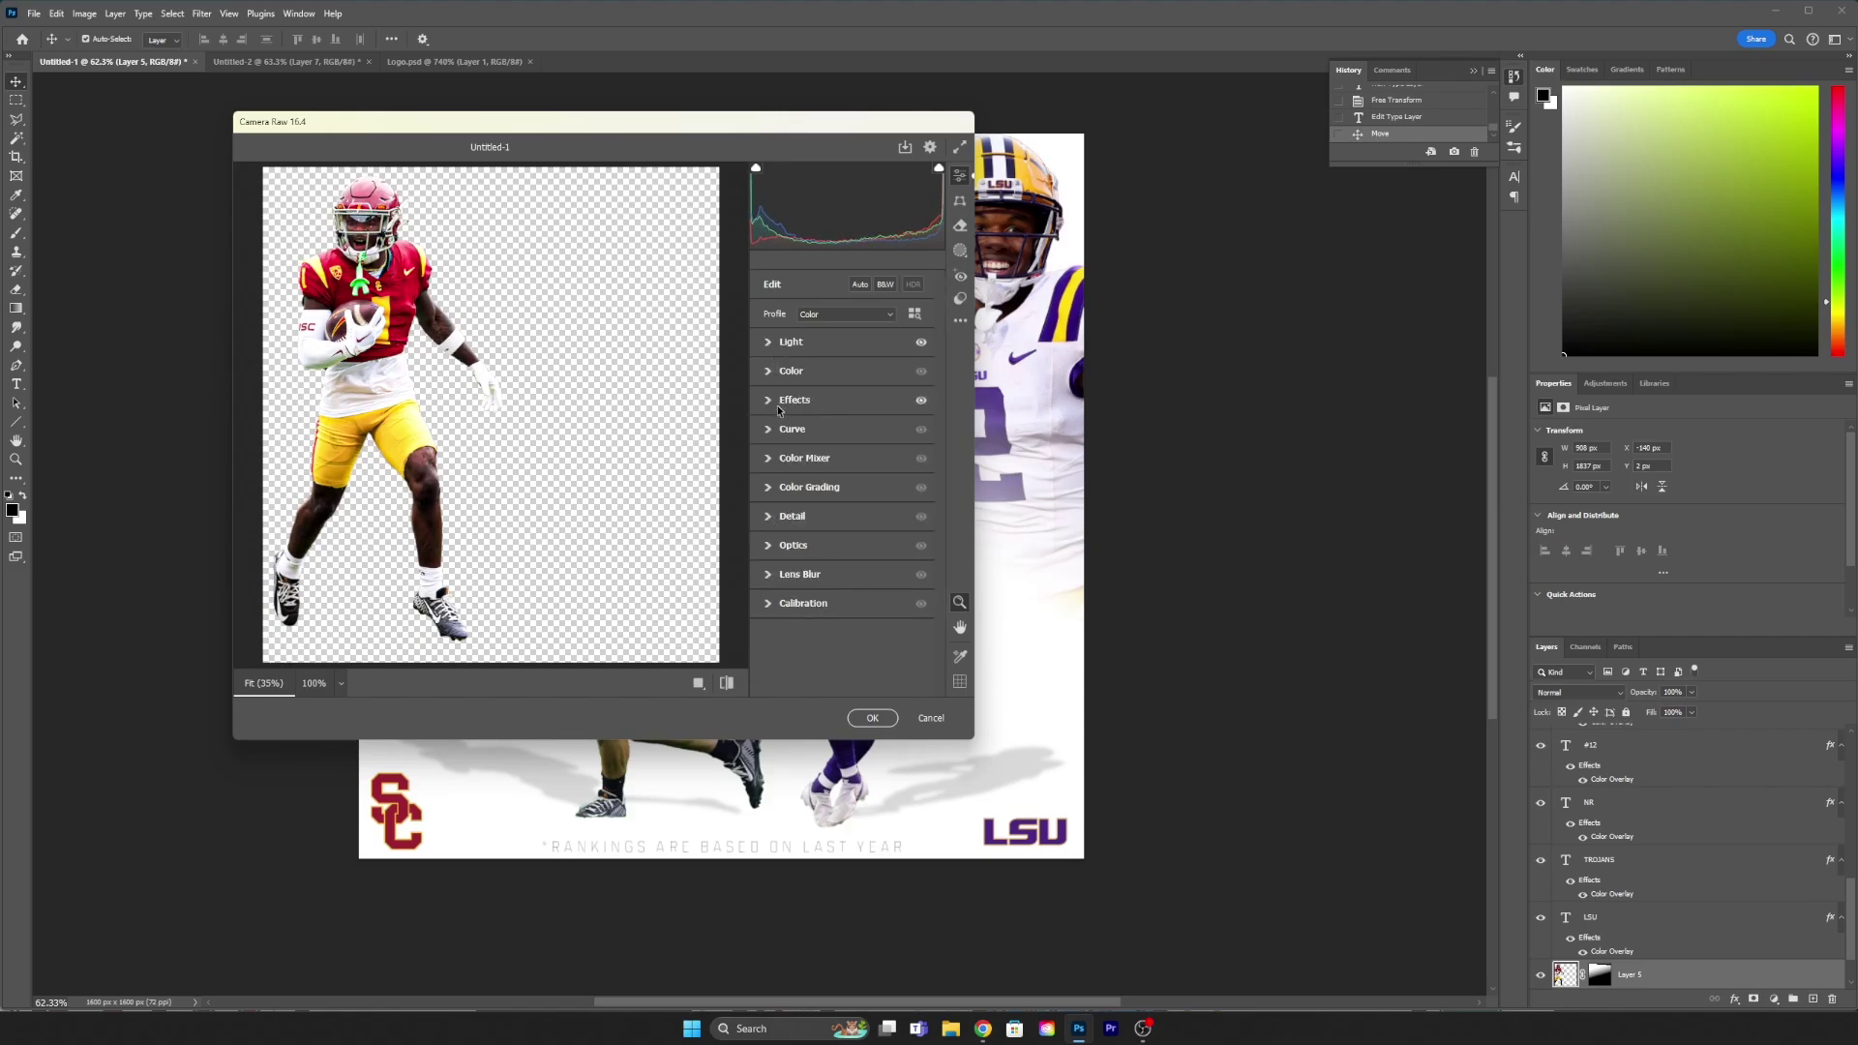
{"action": "left_click", "coordinate": [847, 473]}
{"action": "left_click", "coordinate": [788, 400]}
Step: Apply the Camera Raw filter, then undo and redo to compare the LSU player's polish
{"action": "left_click", "coordinate": [866, 724]}
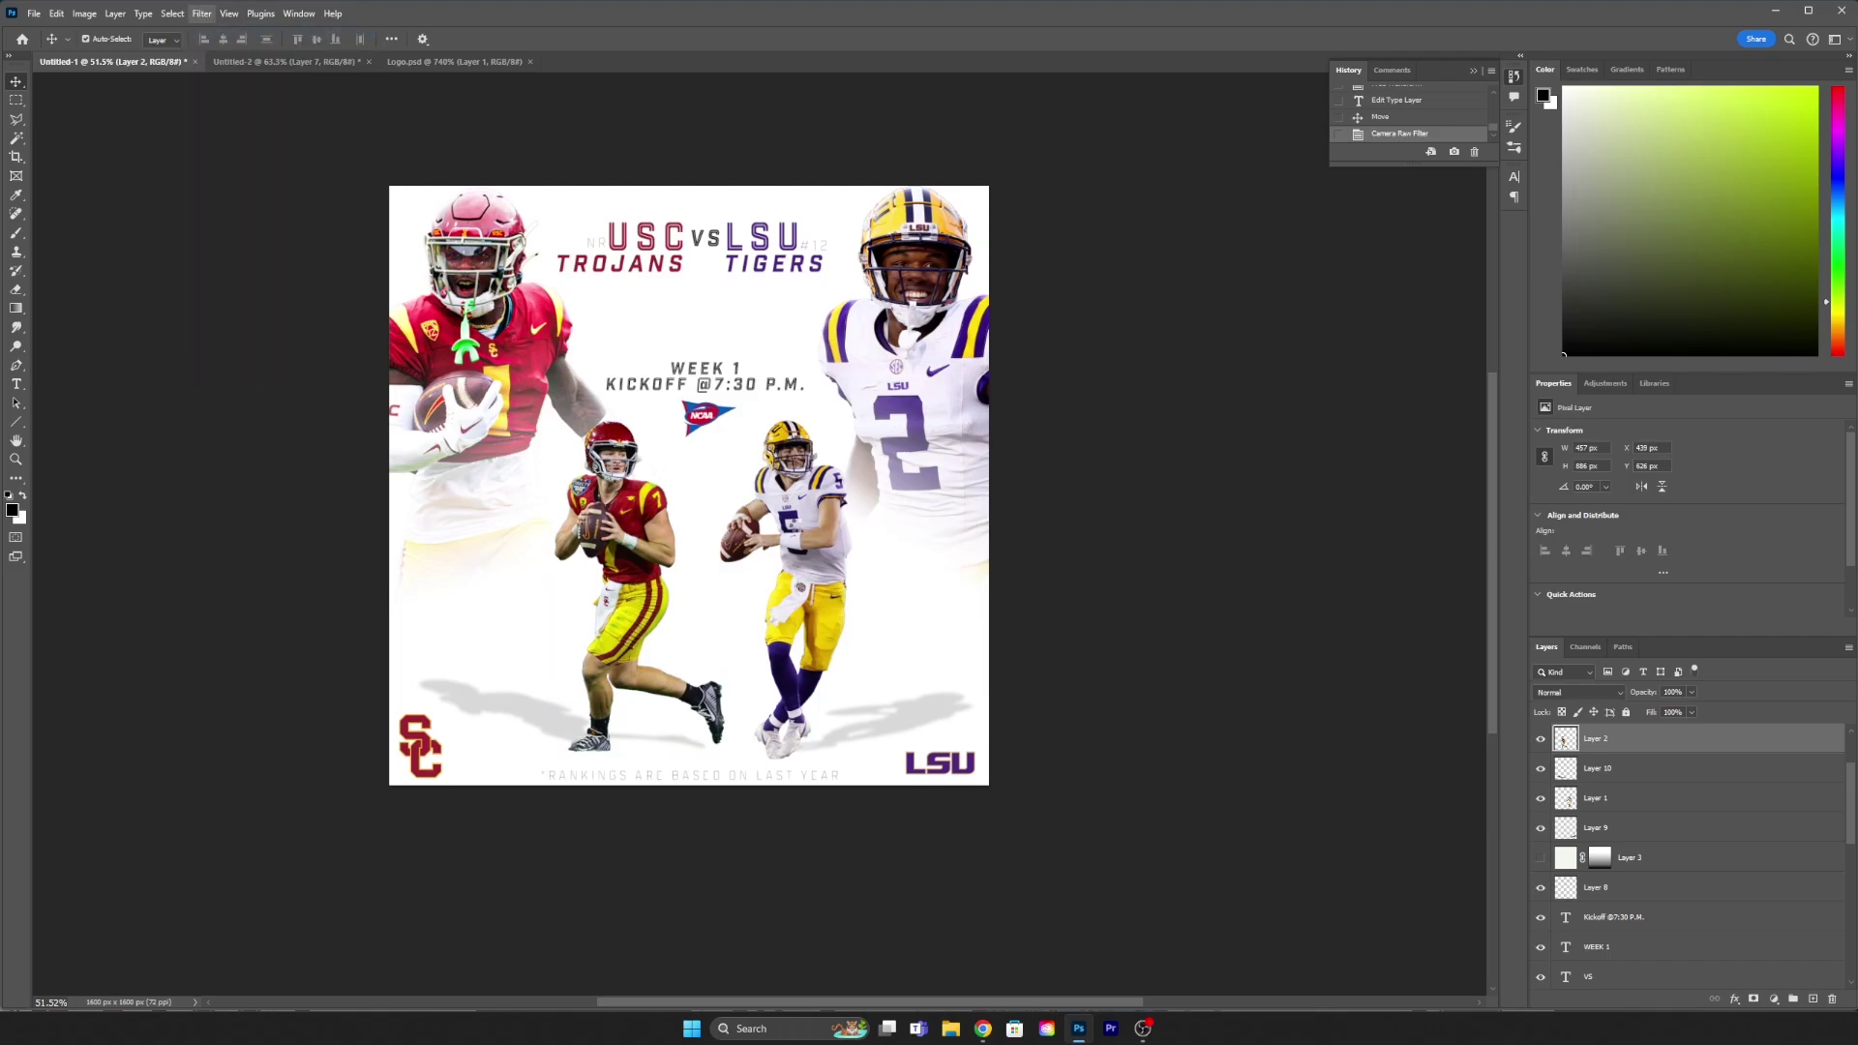
{"action": "key", "text": "ctrl+z"}
{"action": "scroll", "coordinate": [949, 261], "scroll_direction": "up", "scroll_amount": 2}
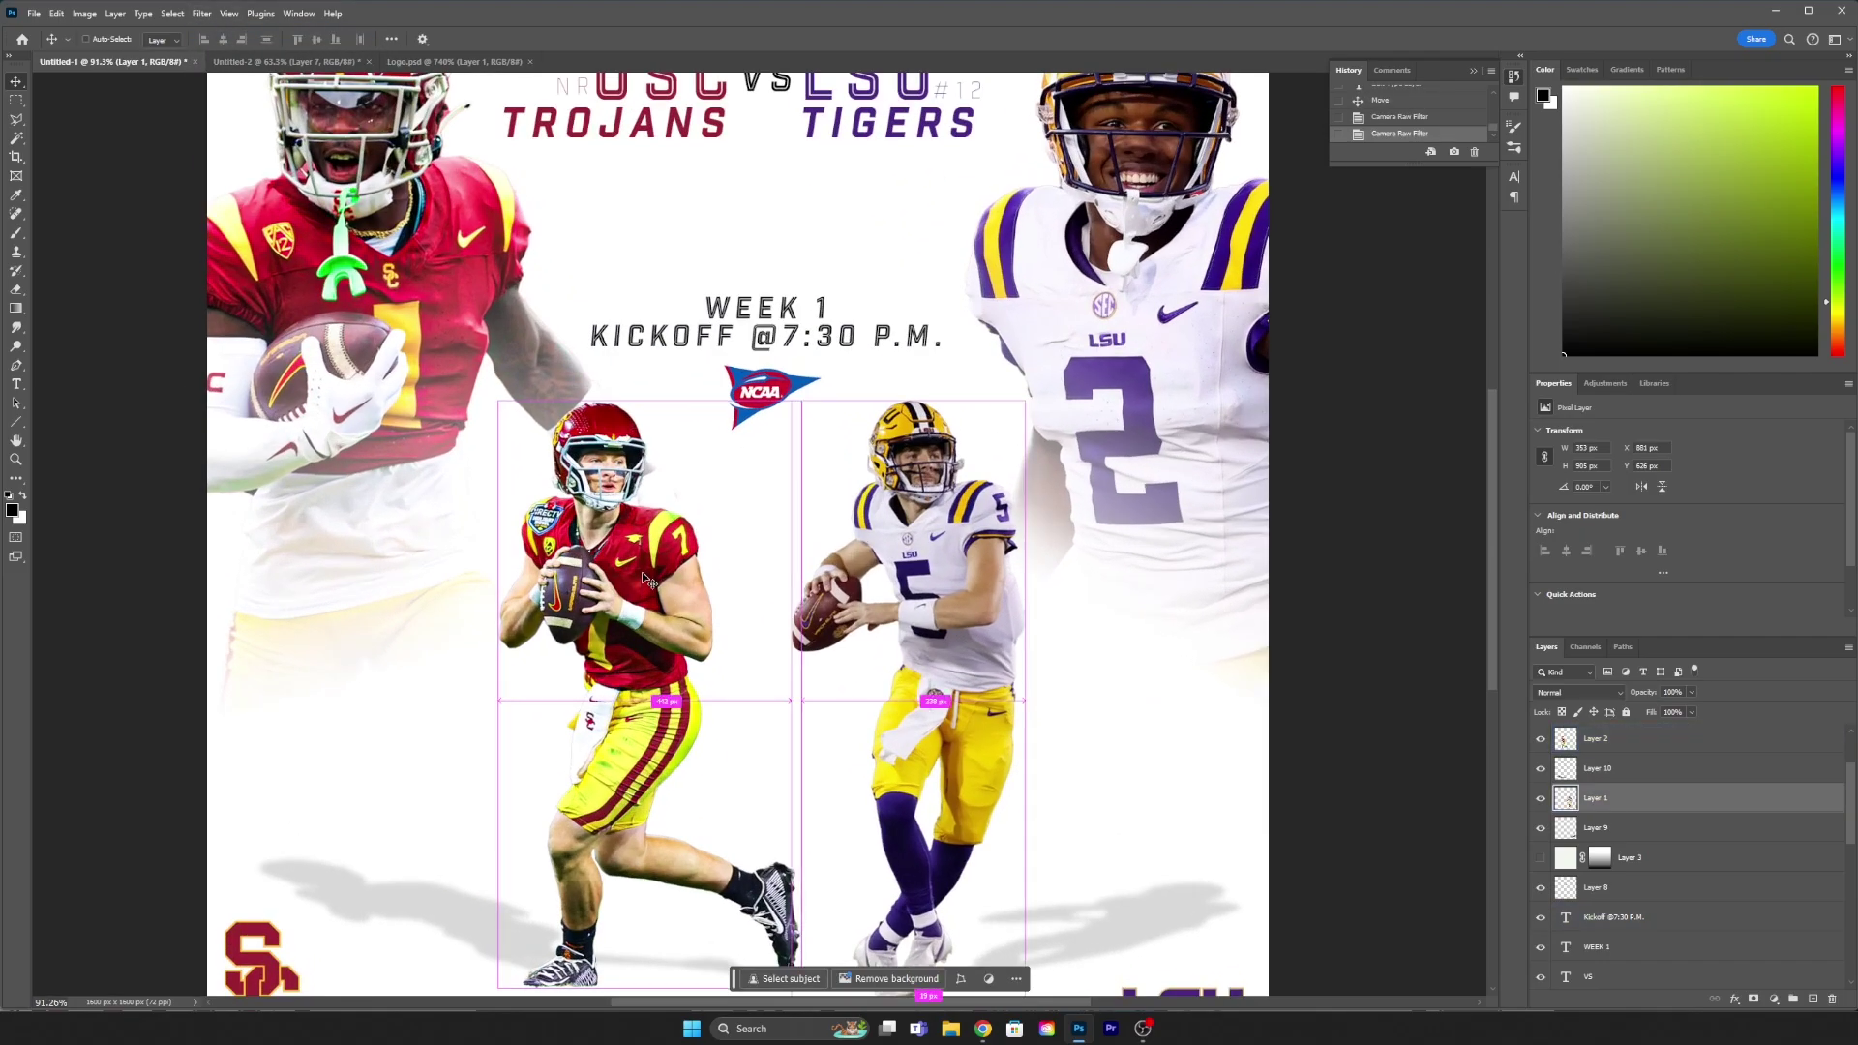
{"action": "key", "text": "ctrl+shift+z"}
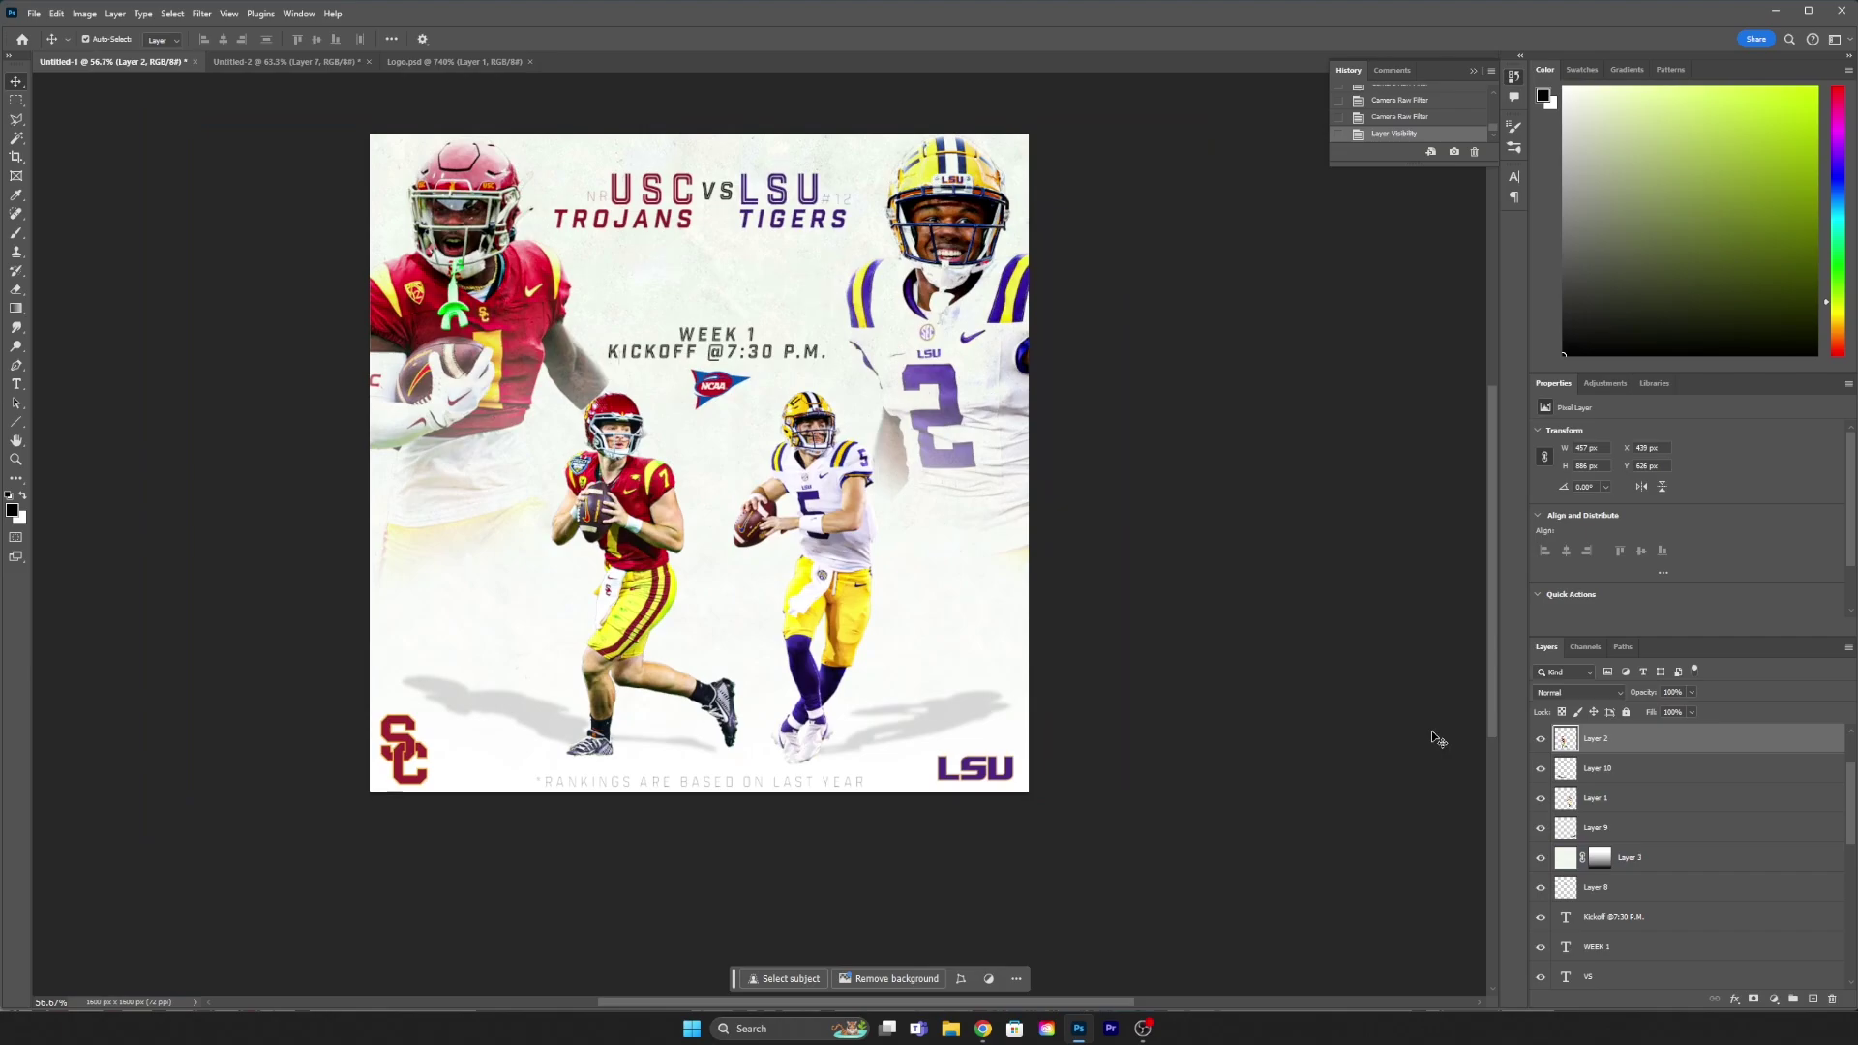
Step: Move the kickoff time text up under TIGERS
{"action": "key", "text": "alt+bracketleft"}
{"action": "key", "text": "alt+bracketleft"}
{"action": "key", "text": "alt+bracketleft"}
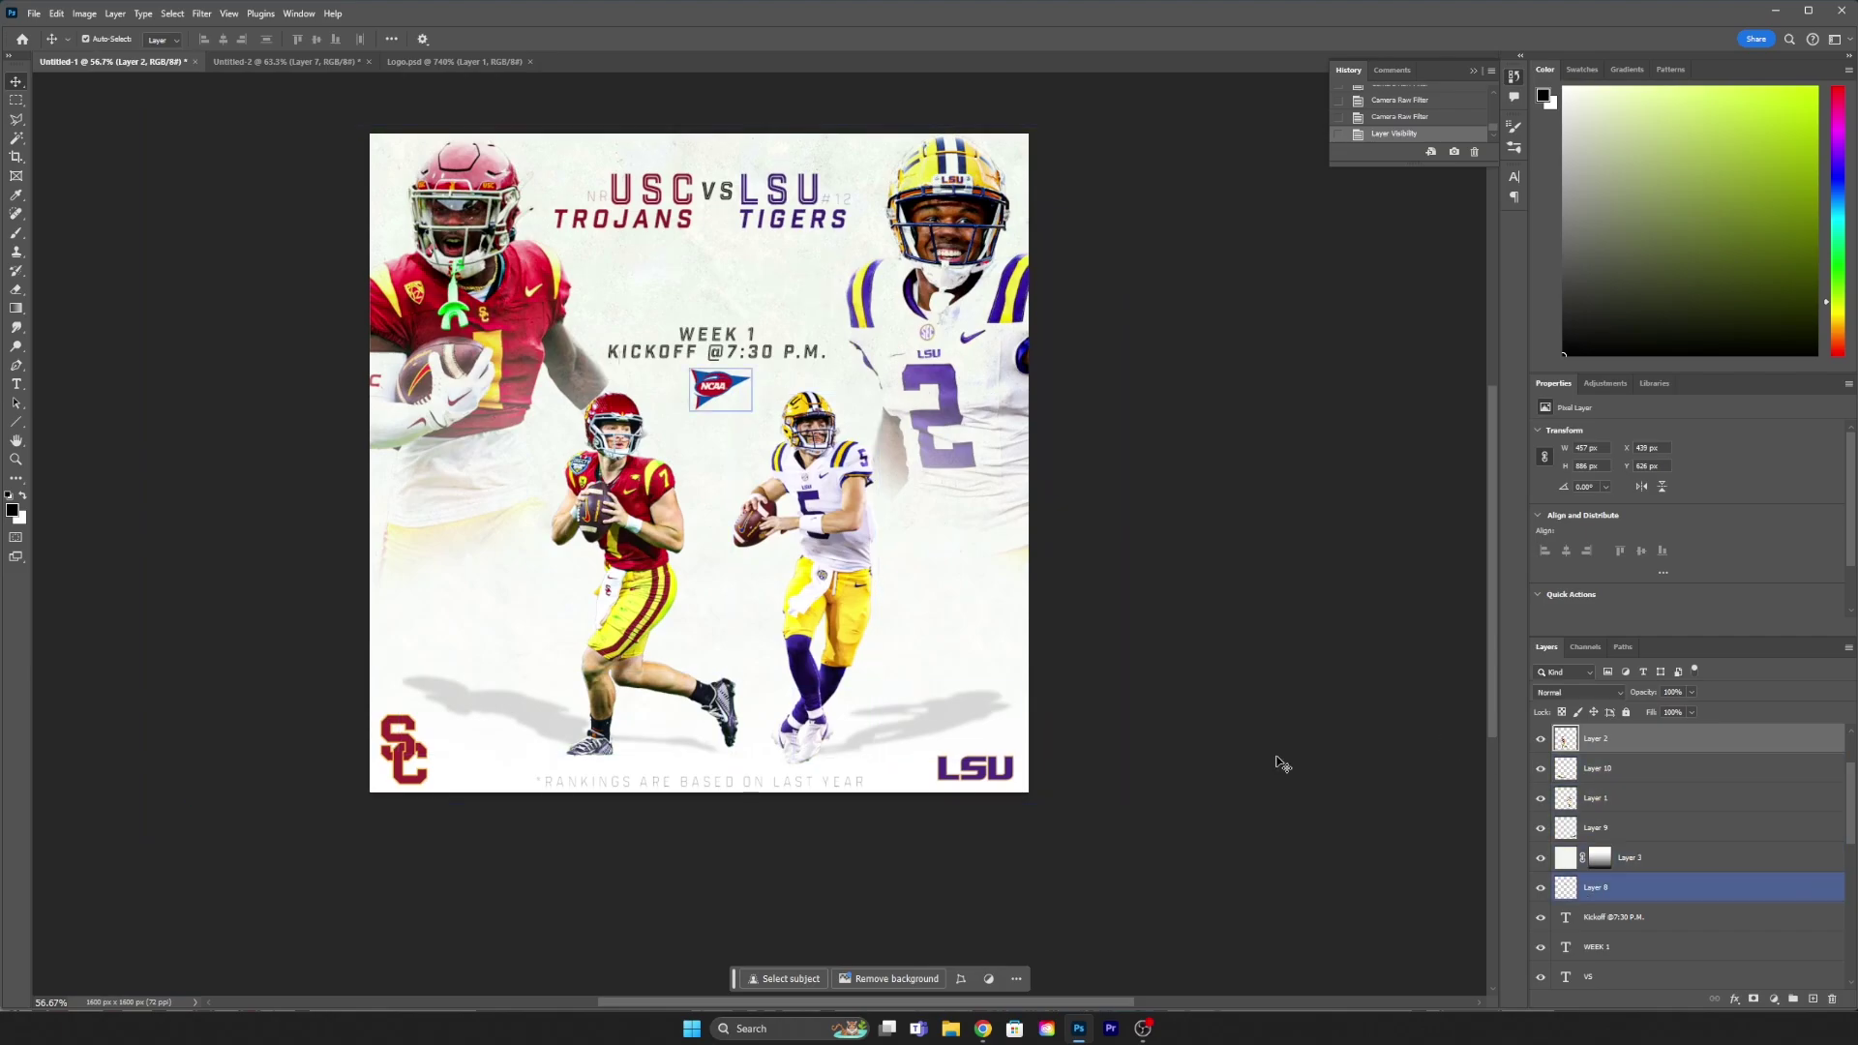
{"action": "key", "text": "alt+bracketleft"}
{"action": "key", "text": "ctrl+t"}
{"action": "left_click_drag", "start_coordinate": [716, 357], "coordinate": [752, 243]}
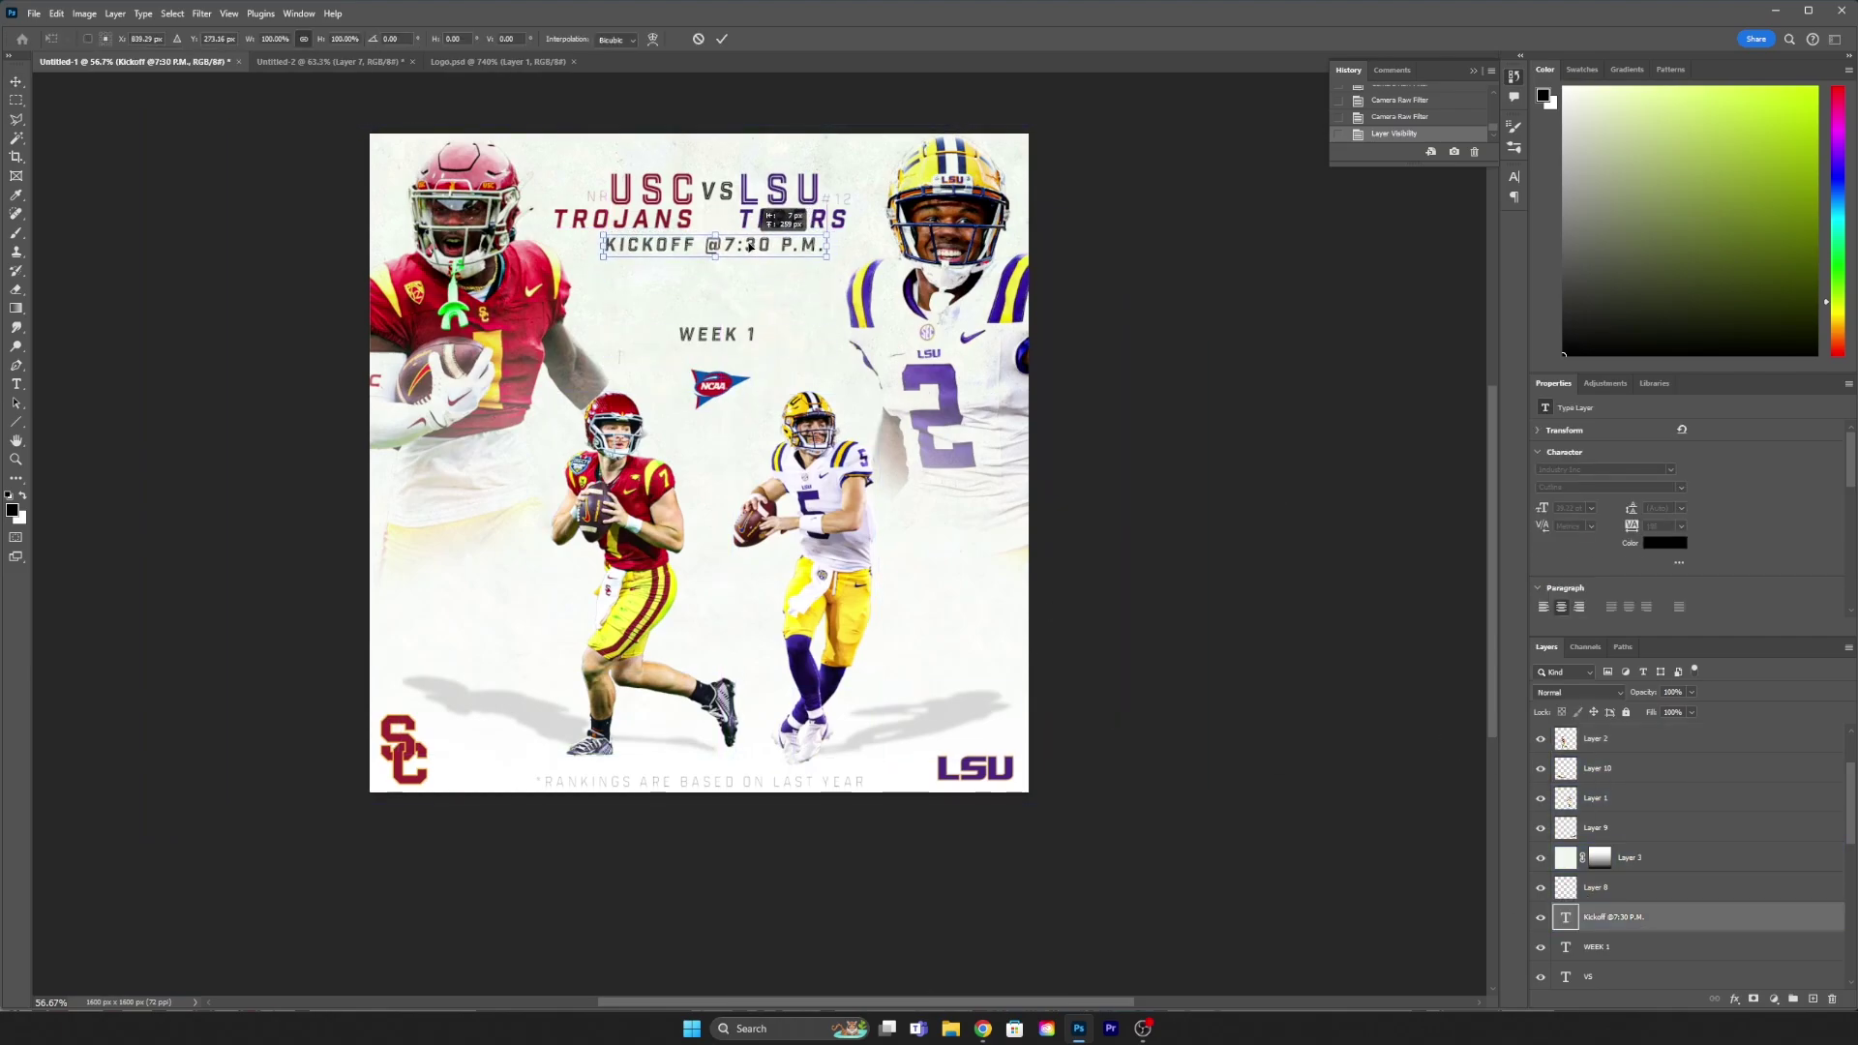
{"action": "key", "text": "Return"}
Step: Move the WEEK 1 text above the matchup title
{"action": "key", "text": "alt+bracketleft"}
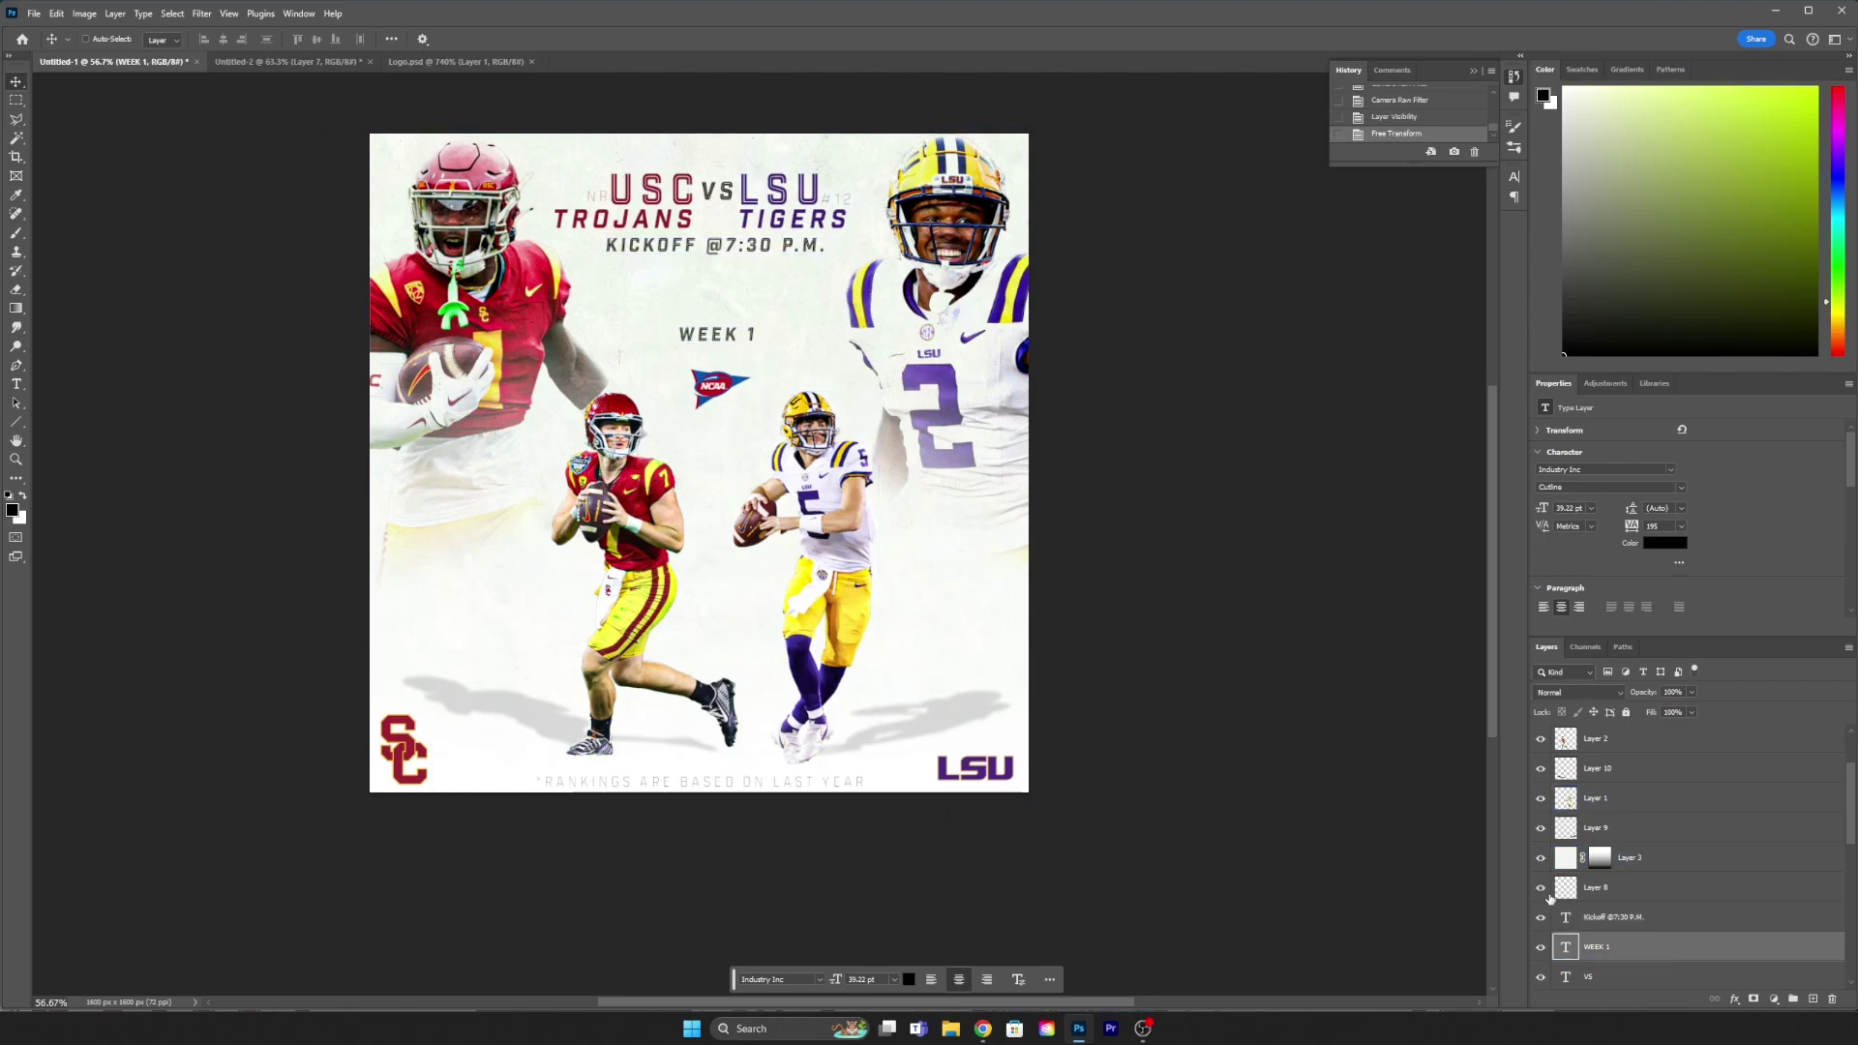
{"action": "key", "text": "ctrl+t"}
{"action": "left_click_drag", "start_coordinate": [738, 337], "coordinate": [738, 165]}
{"action": "key", "text": "Return"}
{"action": "scroll", "coordinate": [739, 164], "scroll_direction": "up", "scroll_amount": 3}
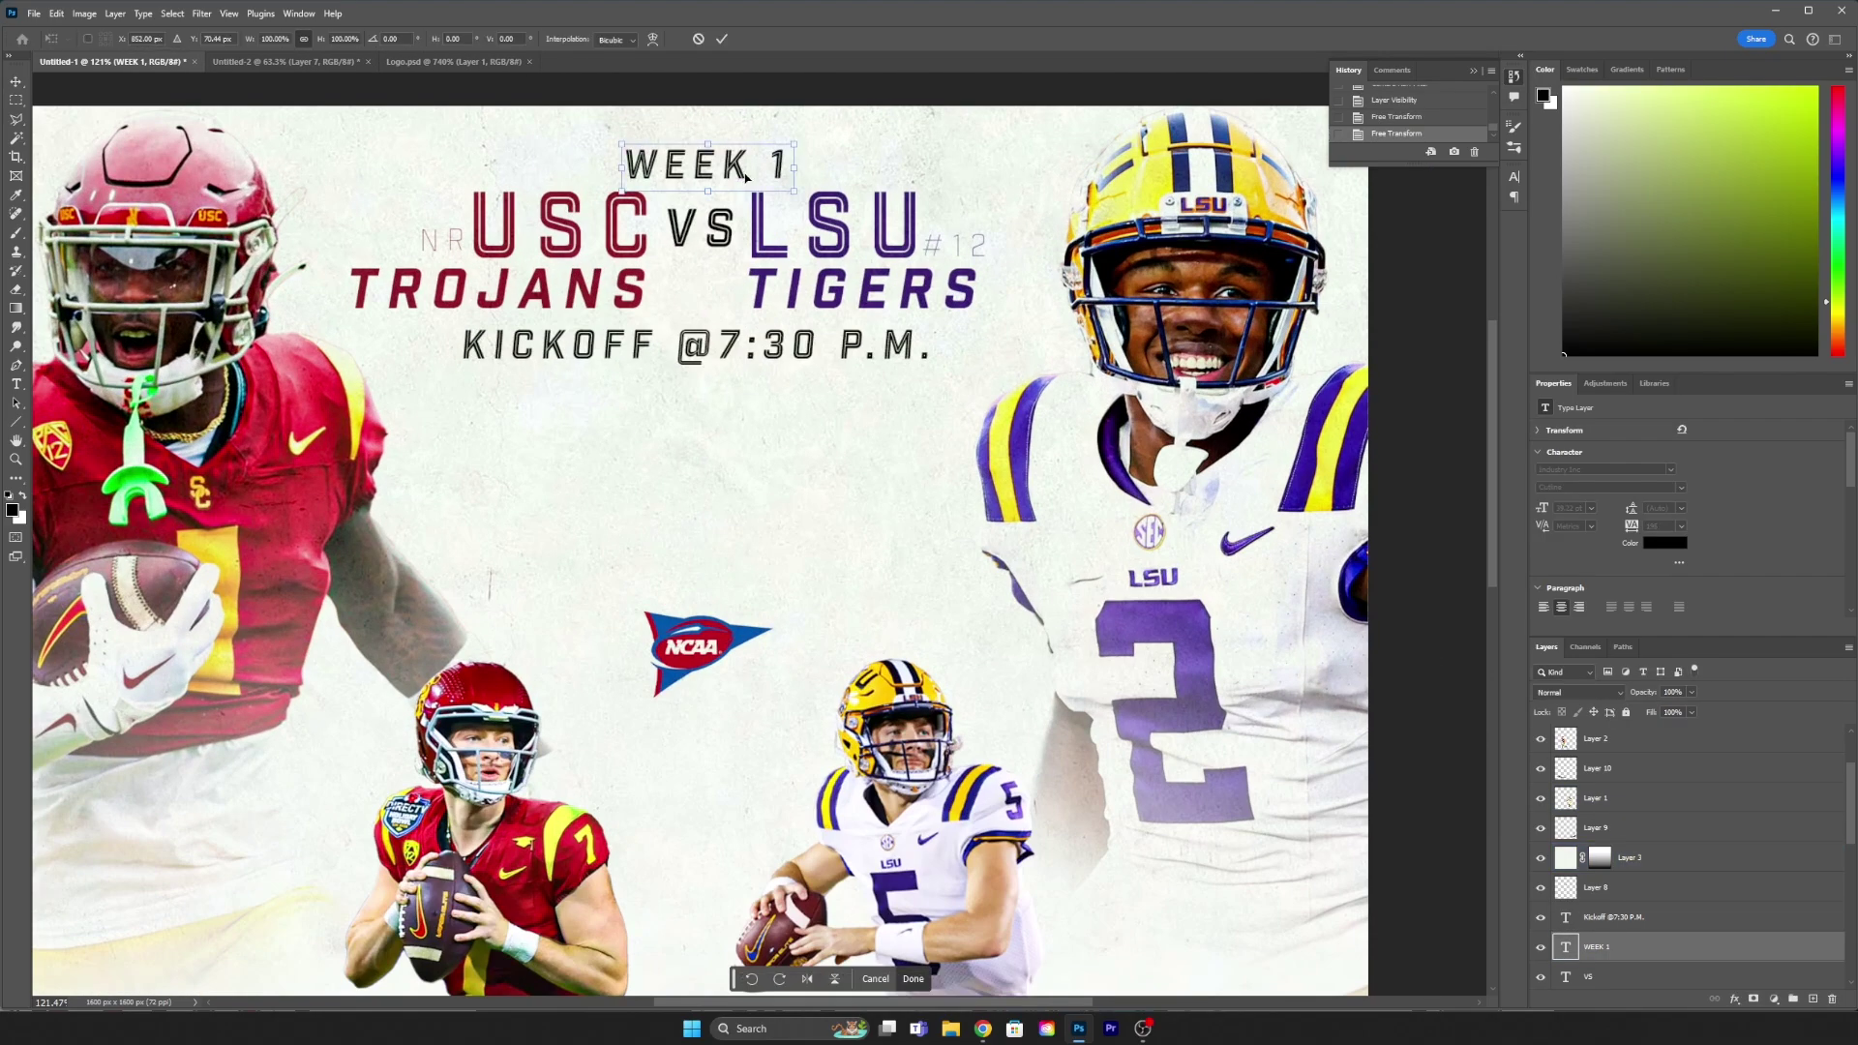
{"action": "scroll", "coordinate": [739, 165], "scroll_direction": "down", "scroll_amount": 4}
Step: Position the NCAA logo between TROJANS and TIGERS
{"action": "key", "text": "alt+bracketleft"}
{"action": "key", "text": "ctrl+t"}
{"action": "scroll", "coordinate": [638, 459], "scroll_direction": "up", "scroll_amount": 2}
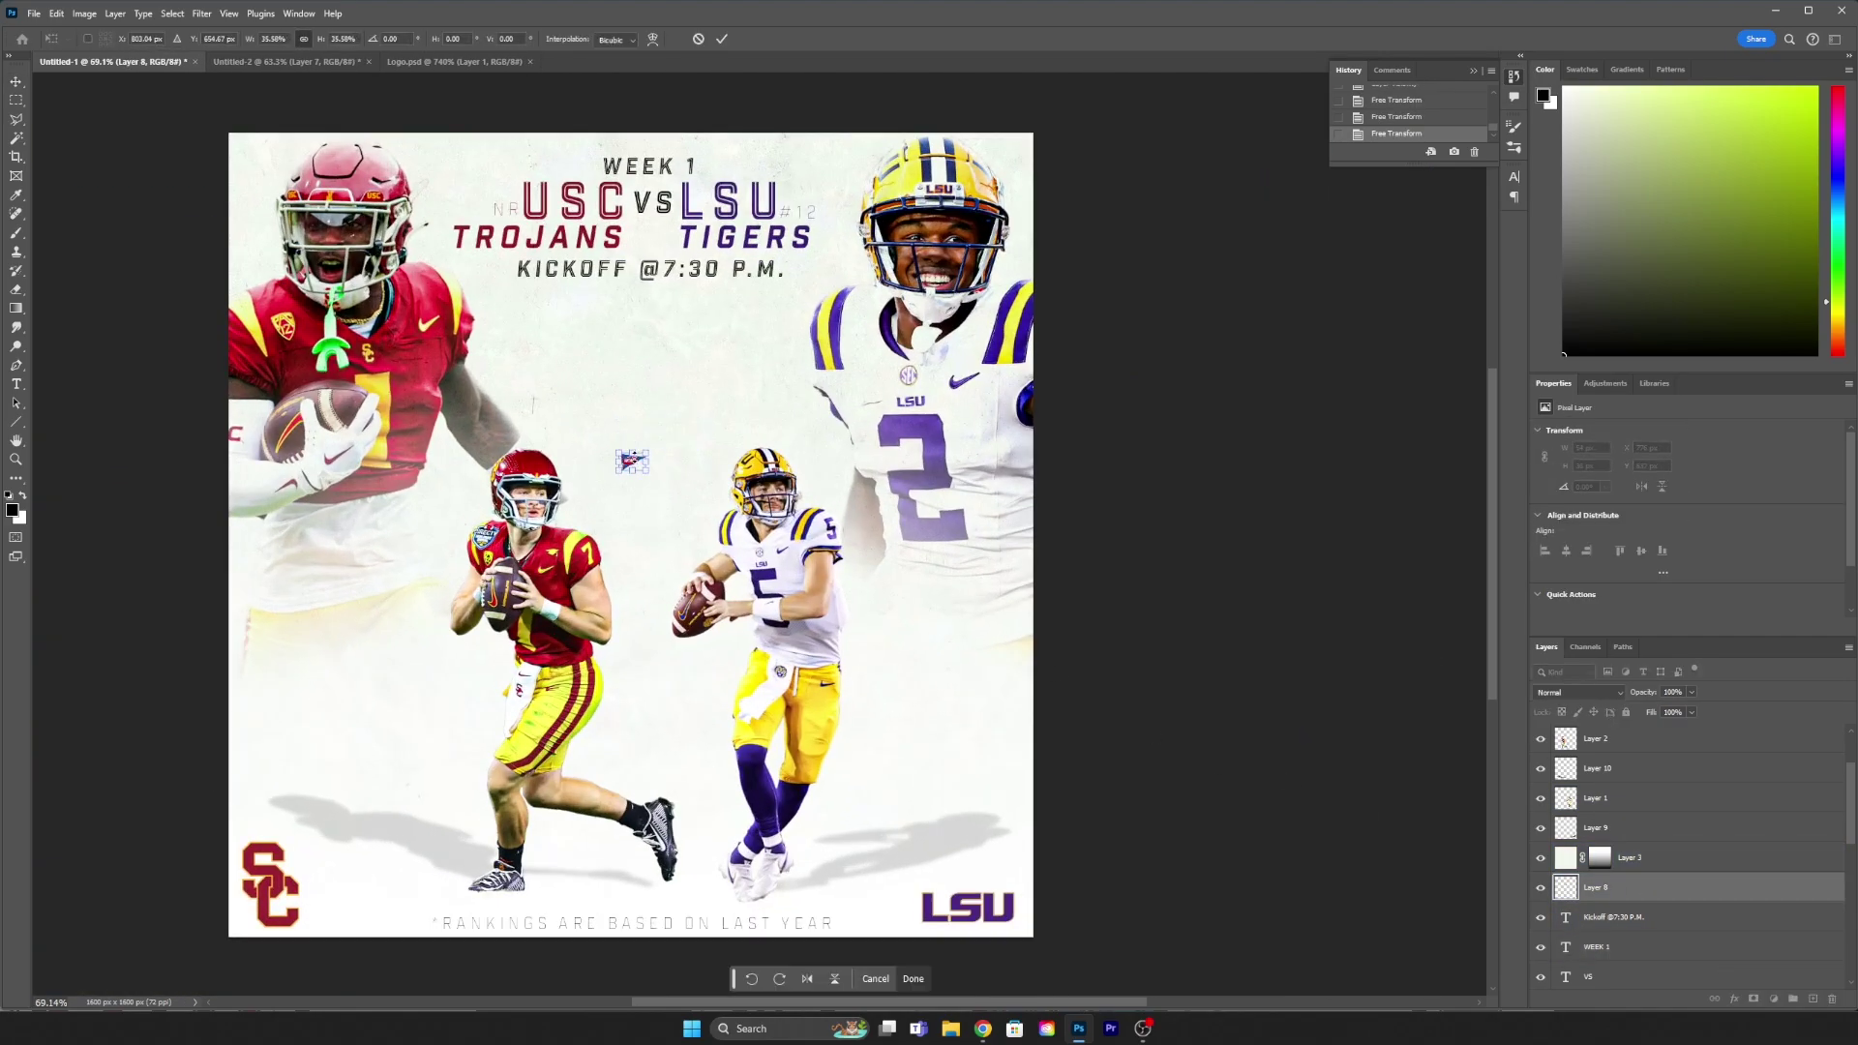
{"action": "key", "text": "Return"}
{"action": "key", "text": "alt+bracketright"}
{"action": "scroll", "coordinate": [661, 236], "scroll_direction": "down", "scroll_amount": 3}
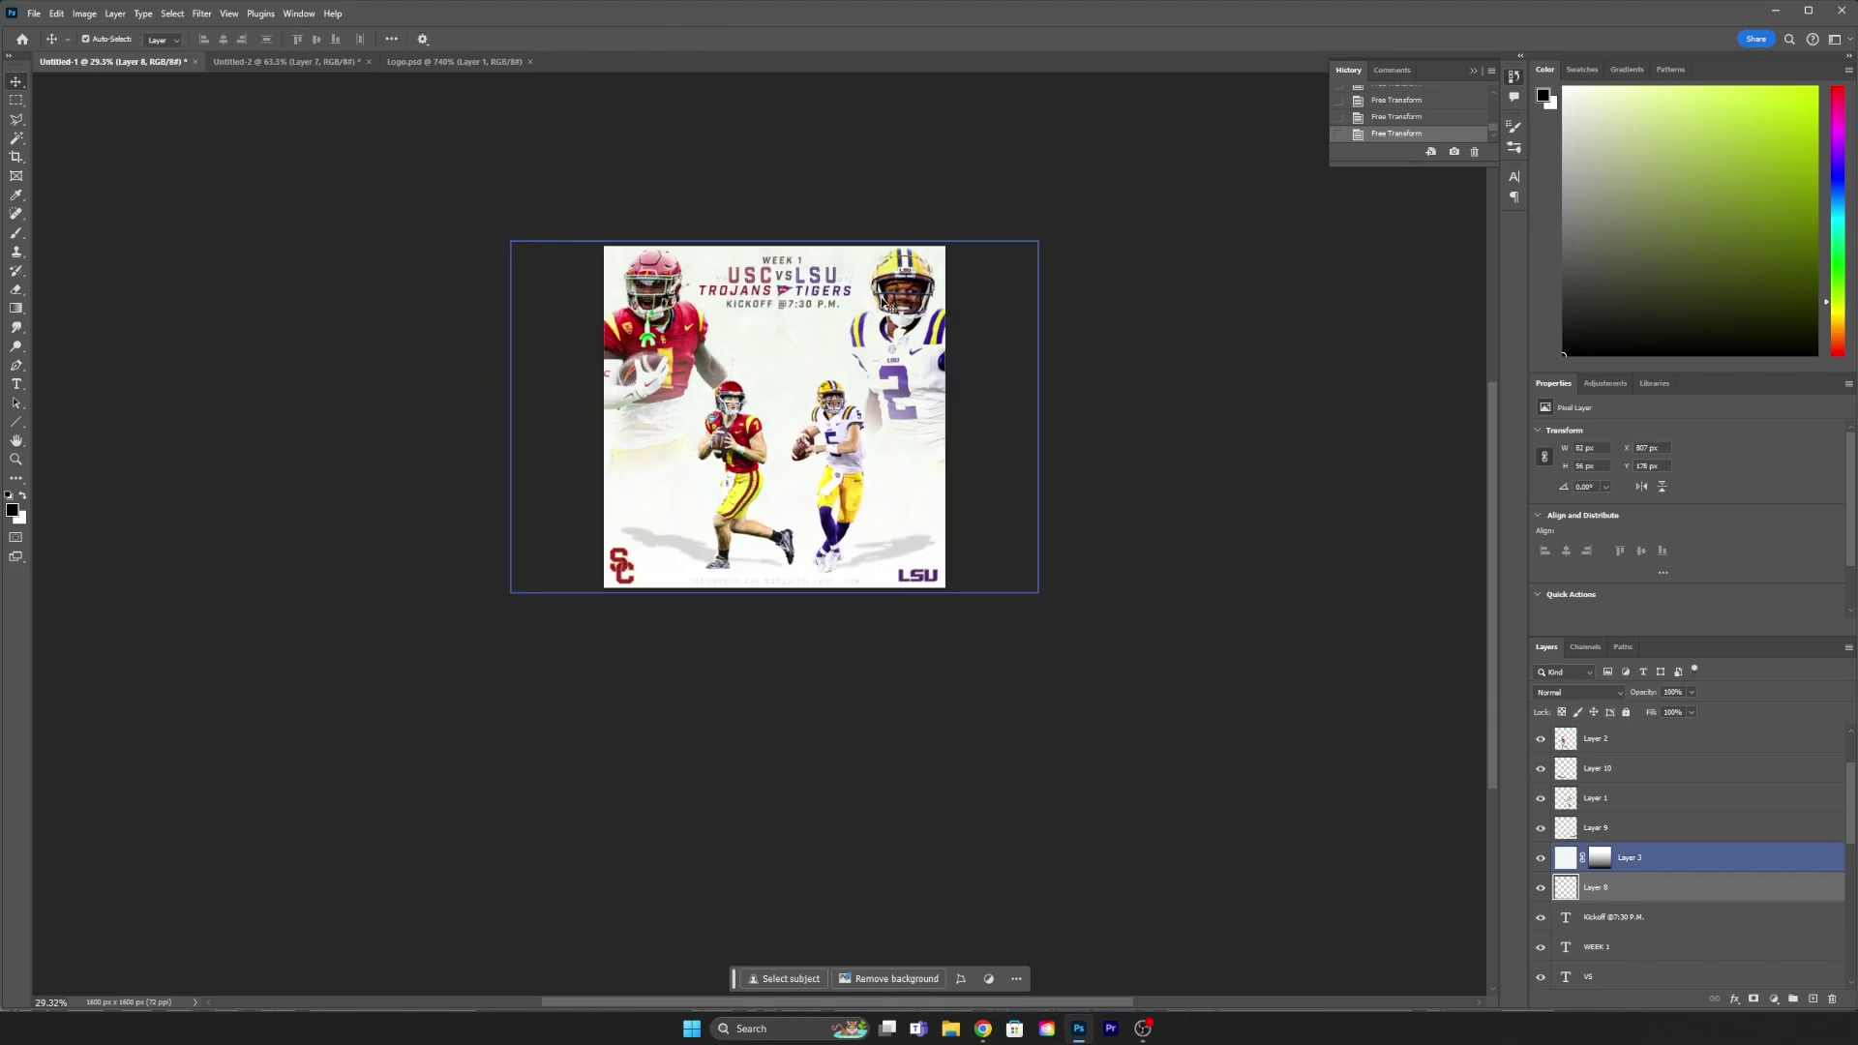
{"action": "scroll", "coordinate": [780, 302], "scroll_direction": "up", "scroll_amount": 4}
{"action": "scroll", "coordinate": [786, 308], "scroll_direction": "down", "scroll_amount": 3}
{"action": "scroll", "coordinate": [811, 325], "scroll_direction": "up", "scroll_amount": 4}
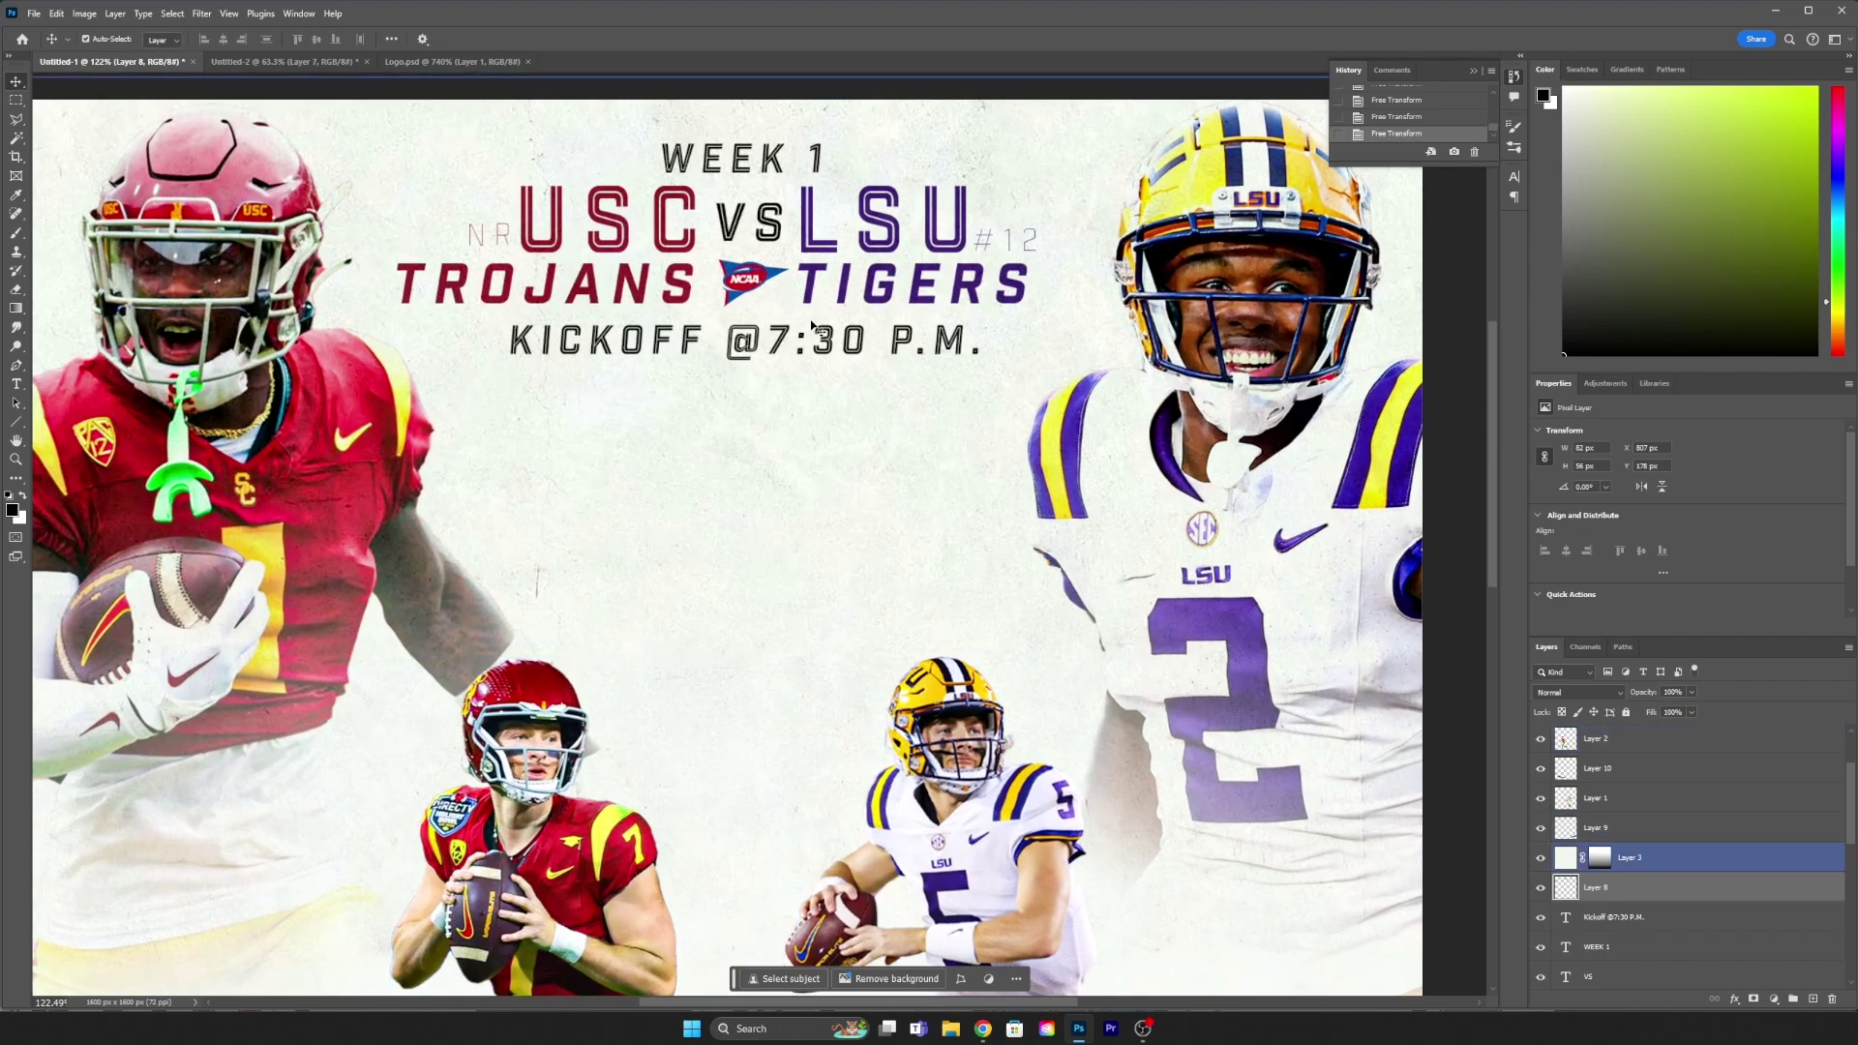
Step: Make the NCAA logo black and white and fade it to 68% opacity
{"action": "left_click", "coordinate": [84, 13]}
{"action": "left_click", "coordinate": [290, 161]}
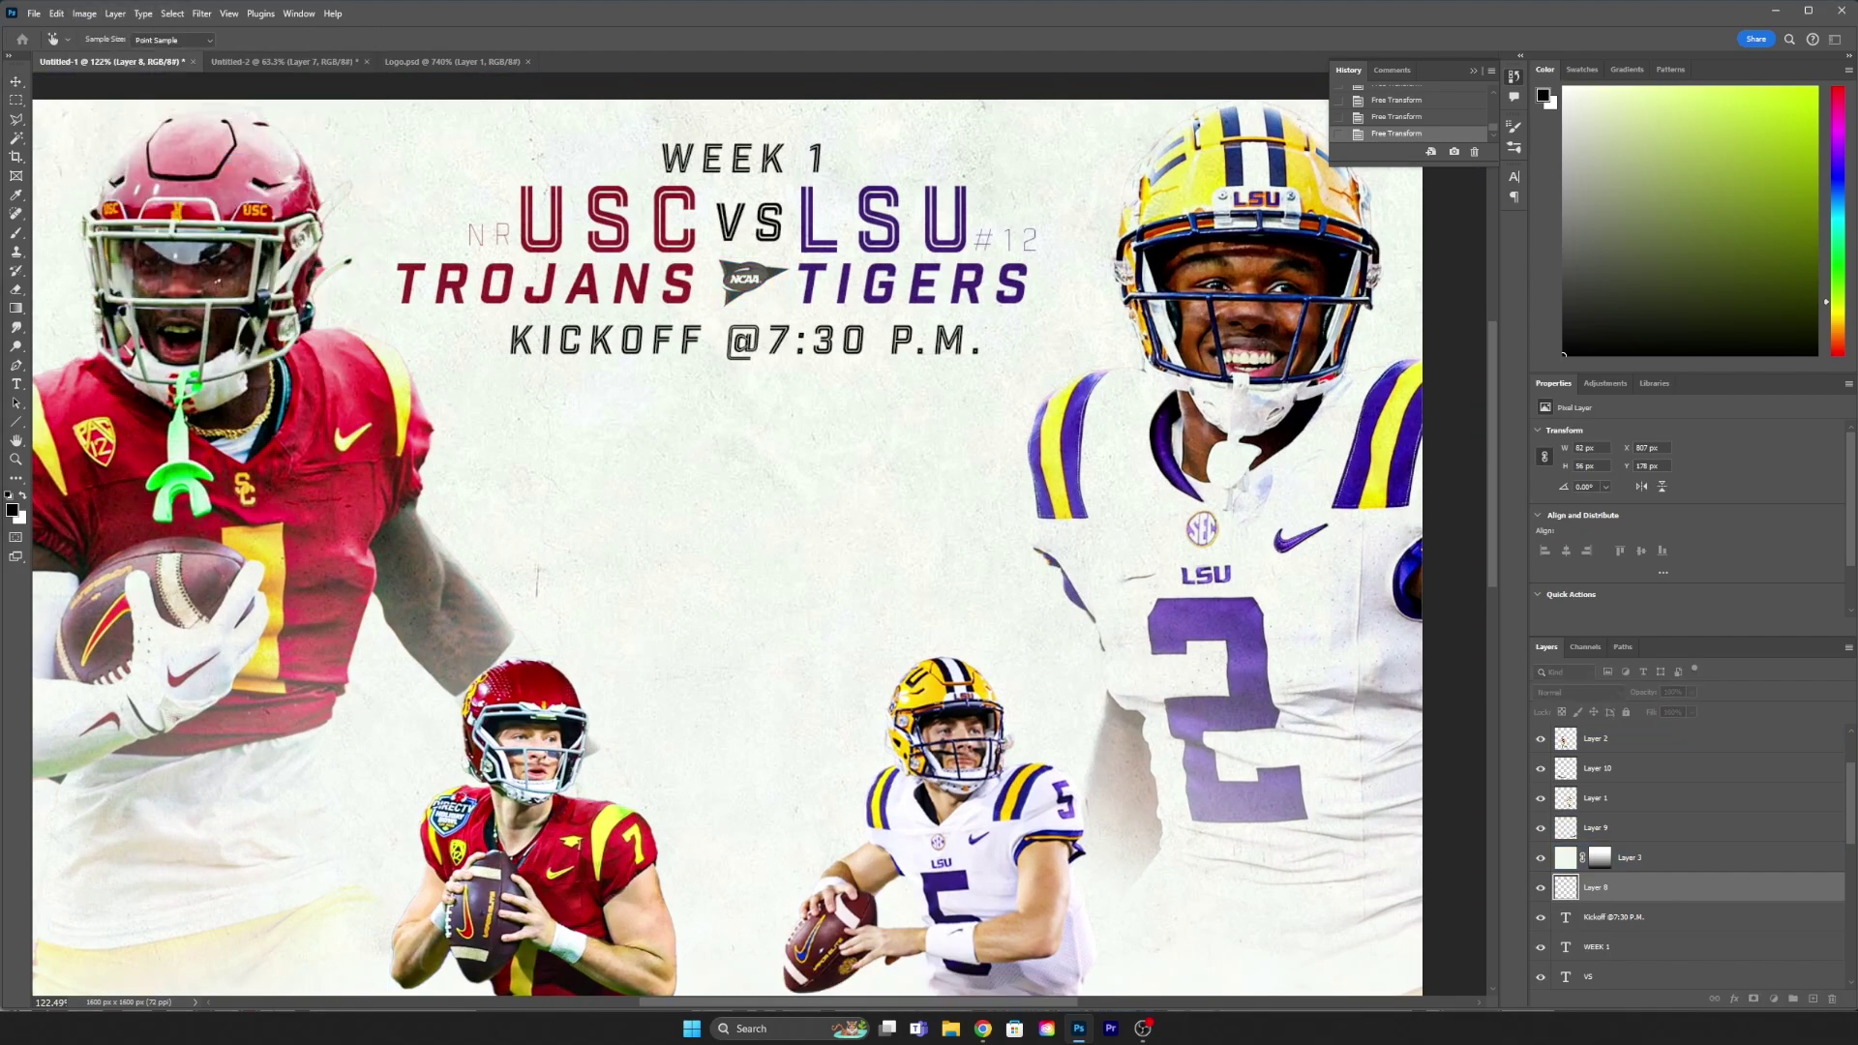
{"action": "left_click", "coordinate": [1691, 692]}
{"action": "left_click_drag", "start_coordinate": [1695, 708], "coordinate": [1670, 707]}
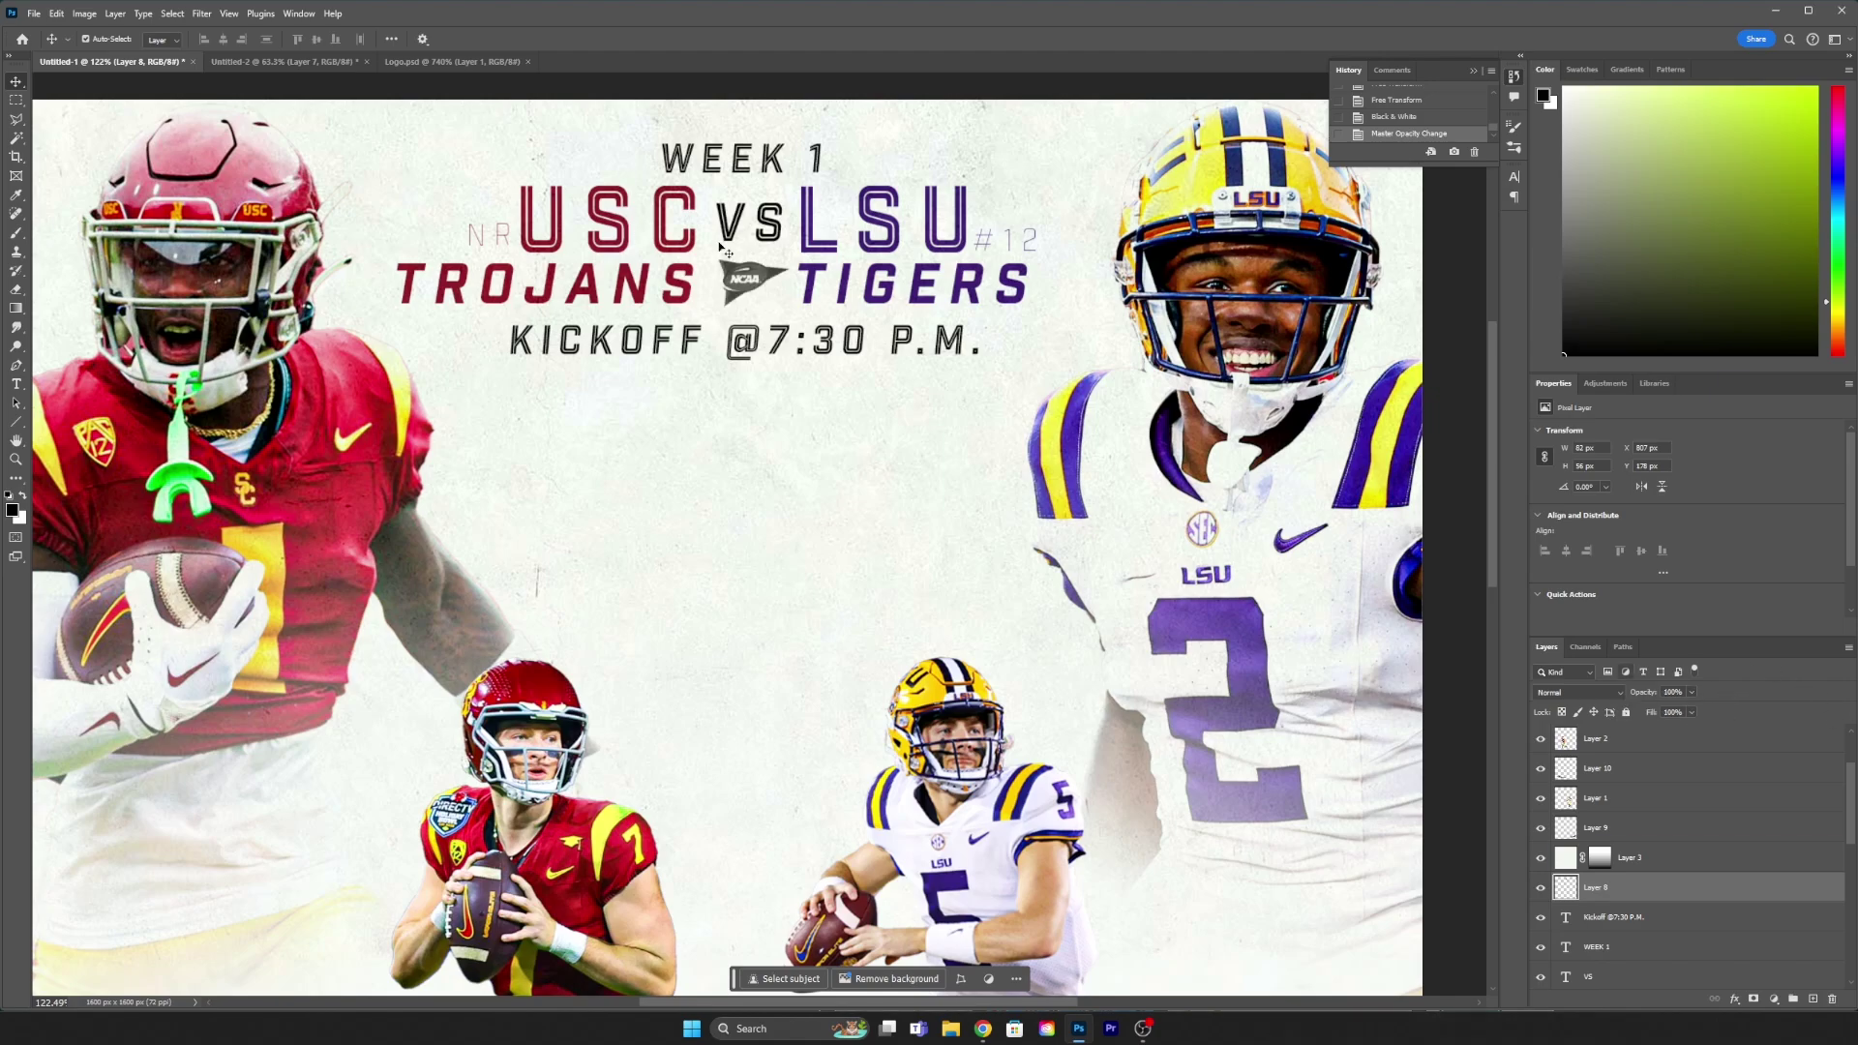
Step: Apply an Exposure adjustment to lighten the NCAA logo
{"action": "left_click", "coordinate": [84, 14]}
{"action": "left_click", "coordinate": [281, 85]}
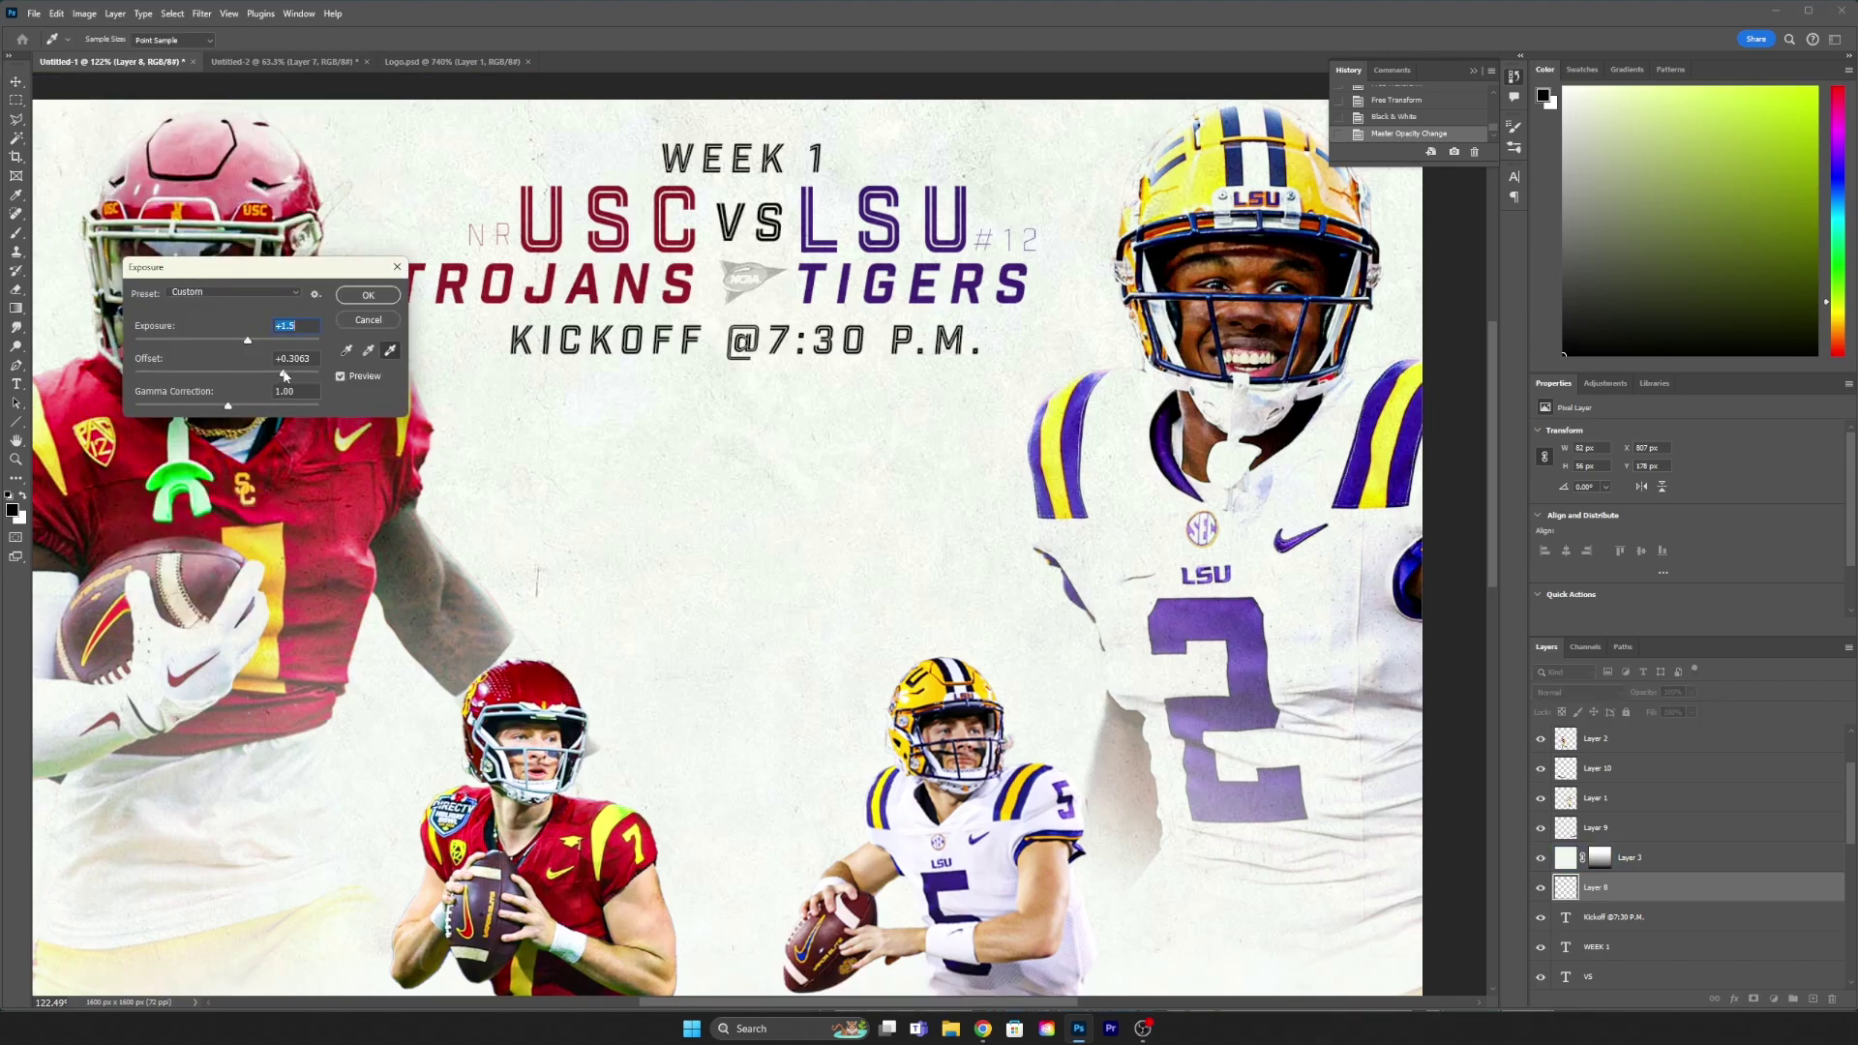
{"action": "key", "text": "Return"}
{"action": "scroll", "coordinate": [774, 310], "scroll_direction": "down", "scroll_amount": 5}
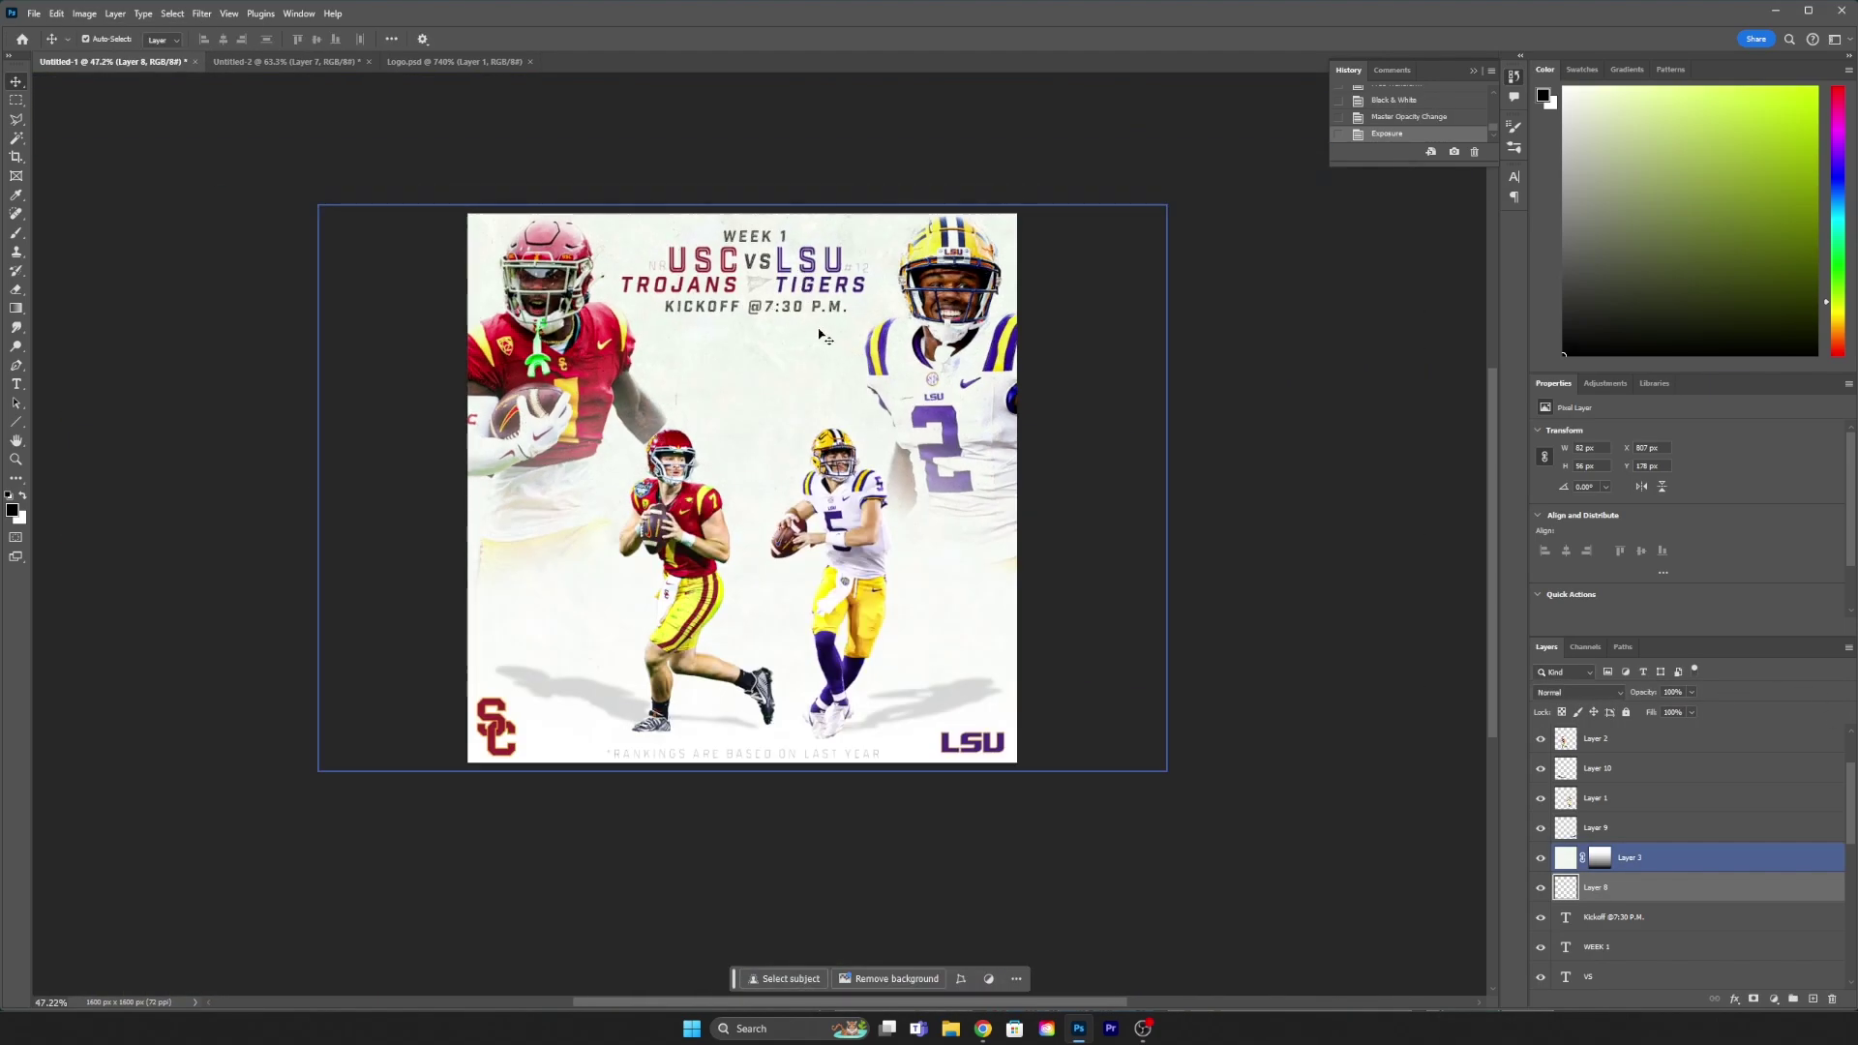
{"action": "scroll", "coordinate": [246, 985], "scroll_direction": "down", "scroll_amount": 1}
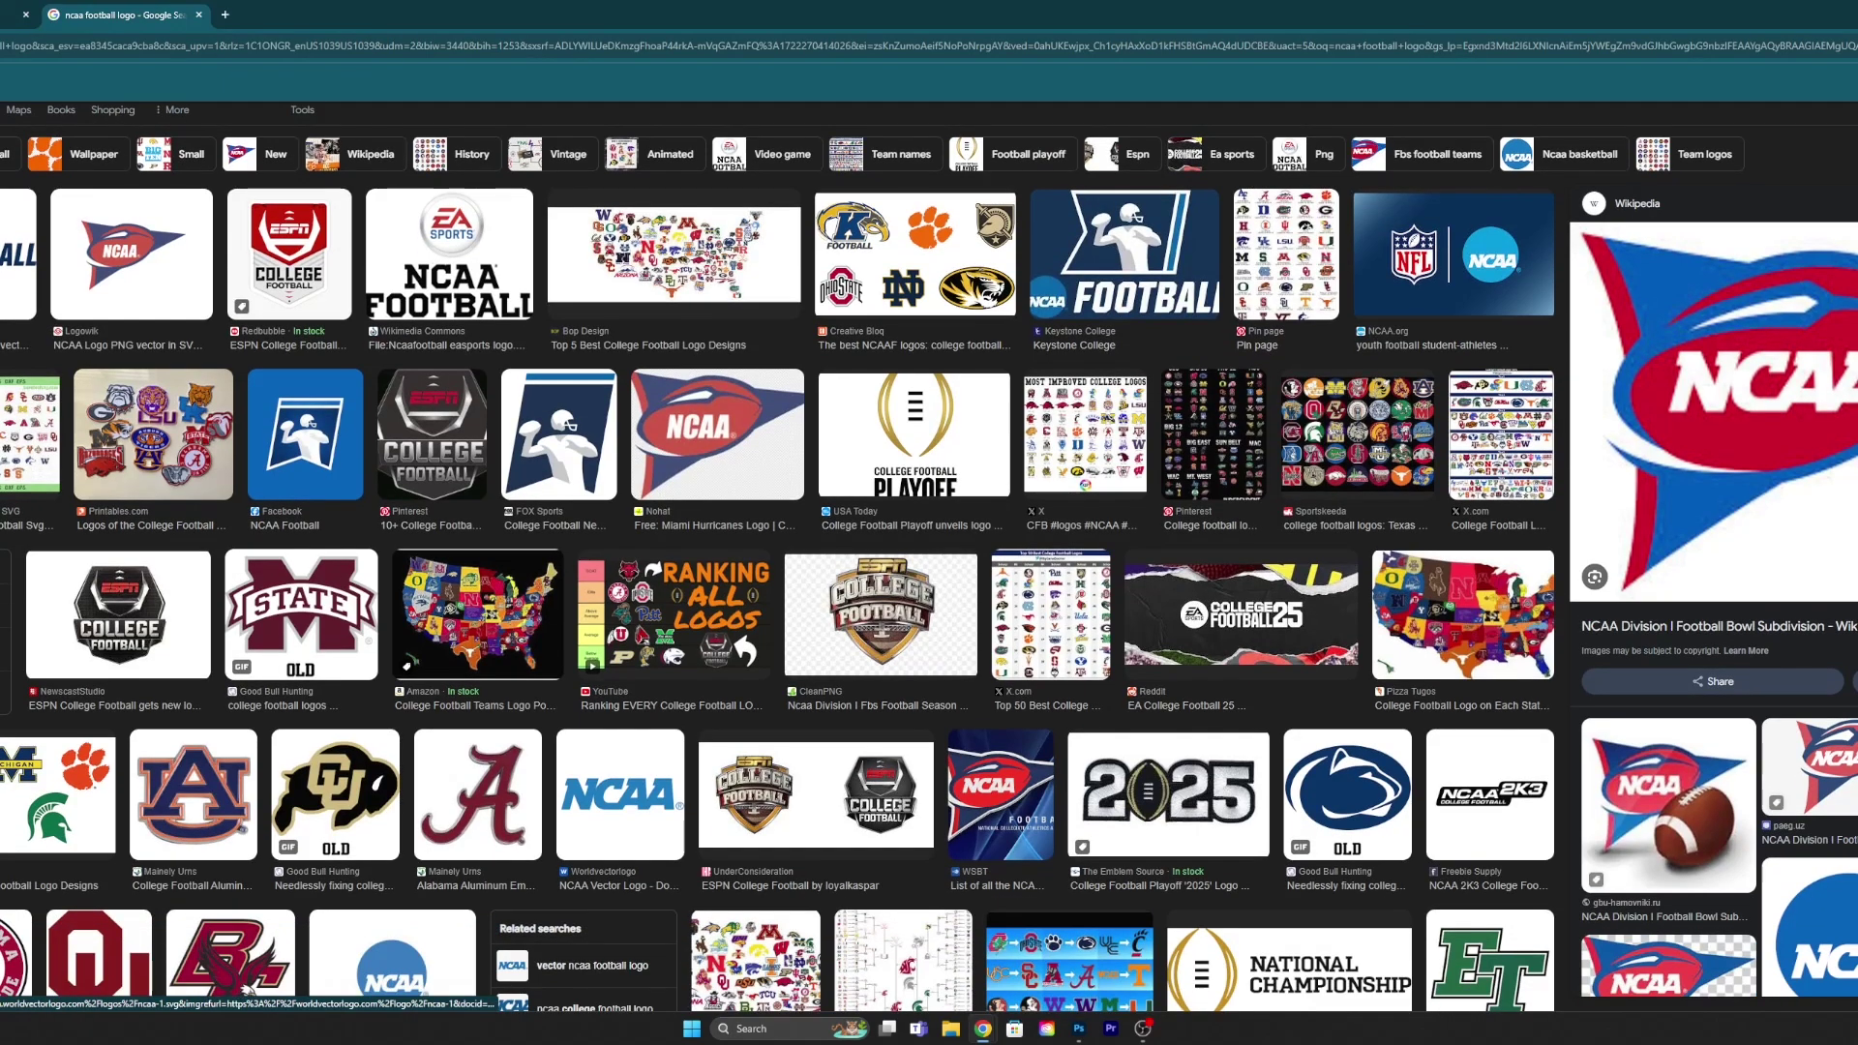
{"action": "left_click", "coordinate": [619, 794]}
Step: Paste the large NCAA logo image, scale it down slightly and move it up-left over the canvas
{"action": "key", "text": "alt+Tab"}
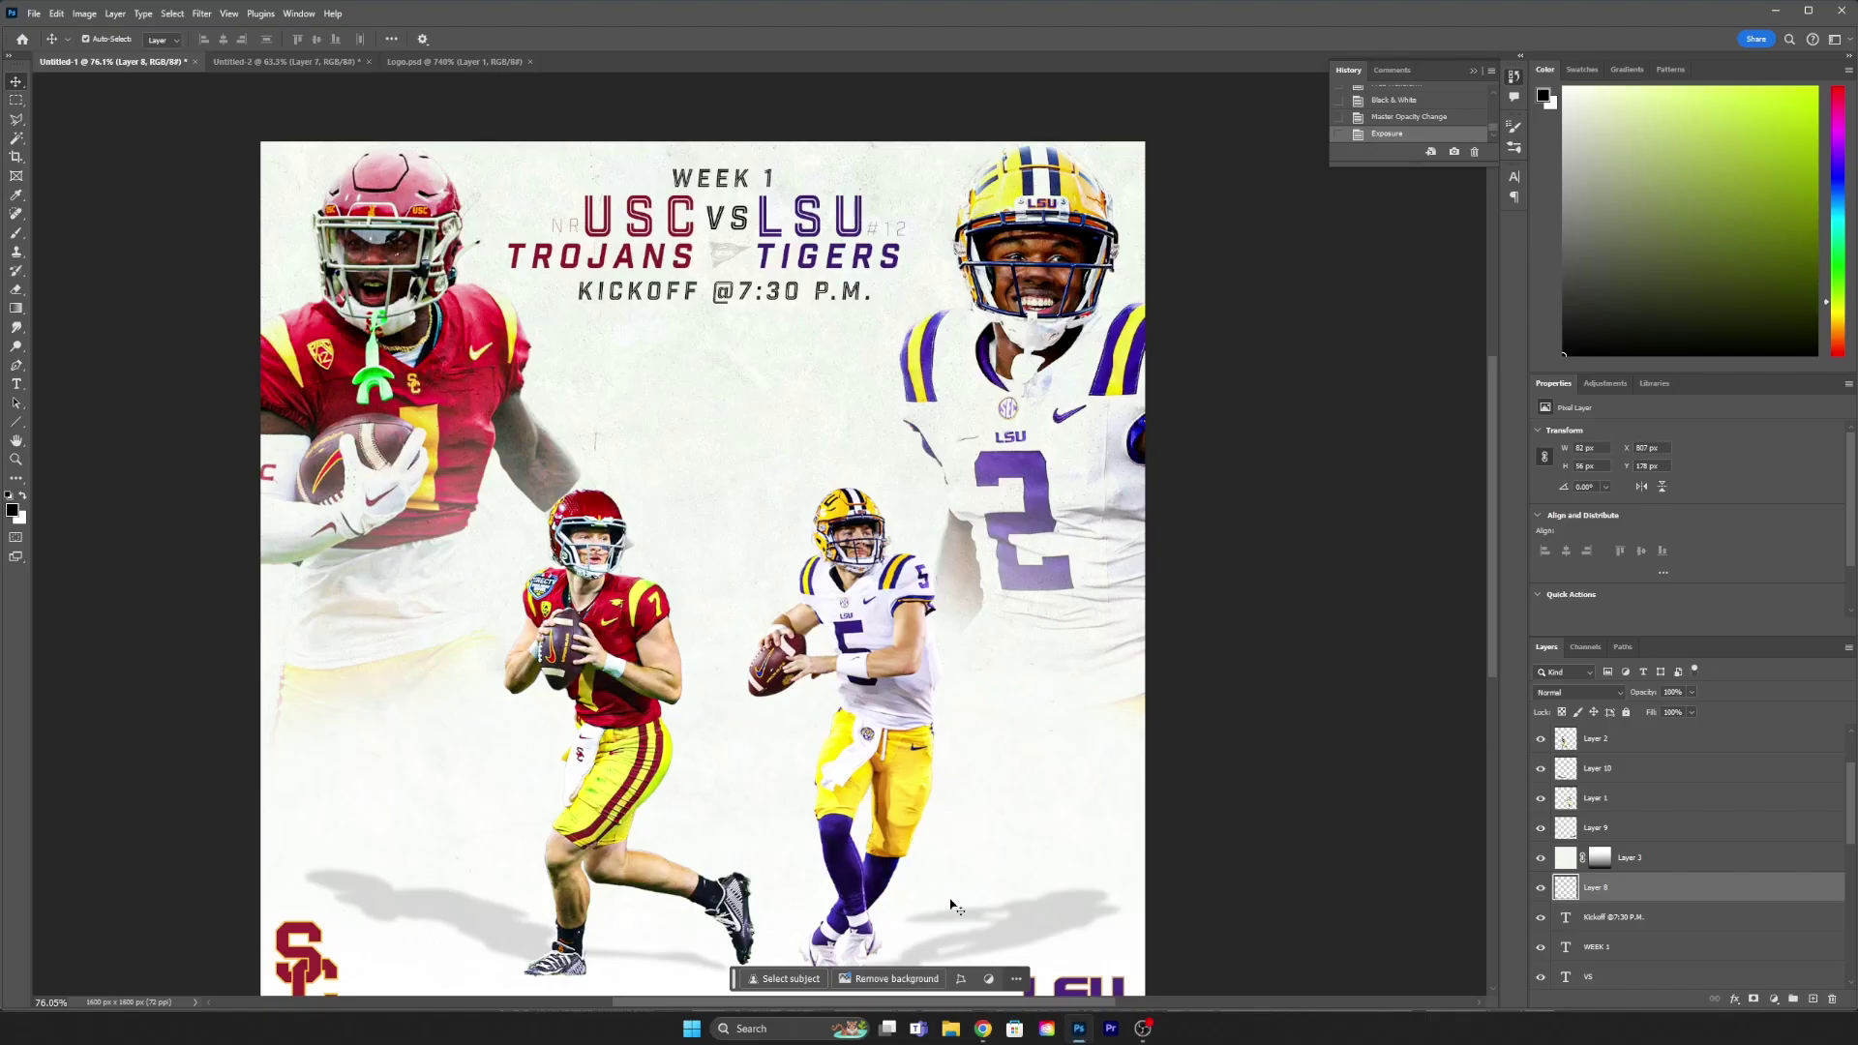
{"action": "key", "text": "ctrl+v"}
{"action": "key", "text": "ctrl+t"}
{"action": "left_click_drag", "start_coordinate": [1205, 635], "coordinate": [1131, 634]}
{"action": "left_click_drag", "start_coordinate": [1023, 612], "coordinate": [931, 521]}
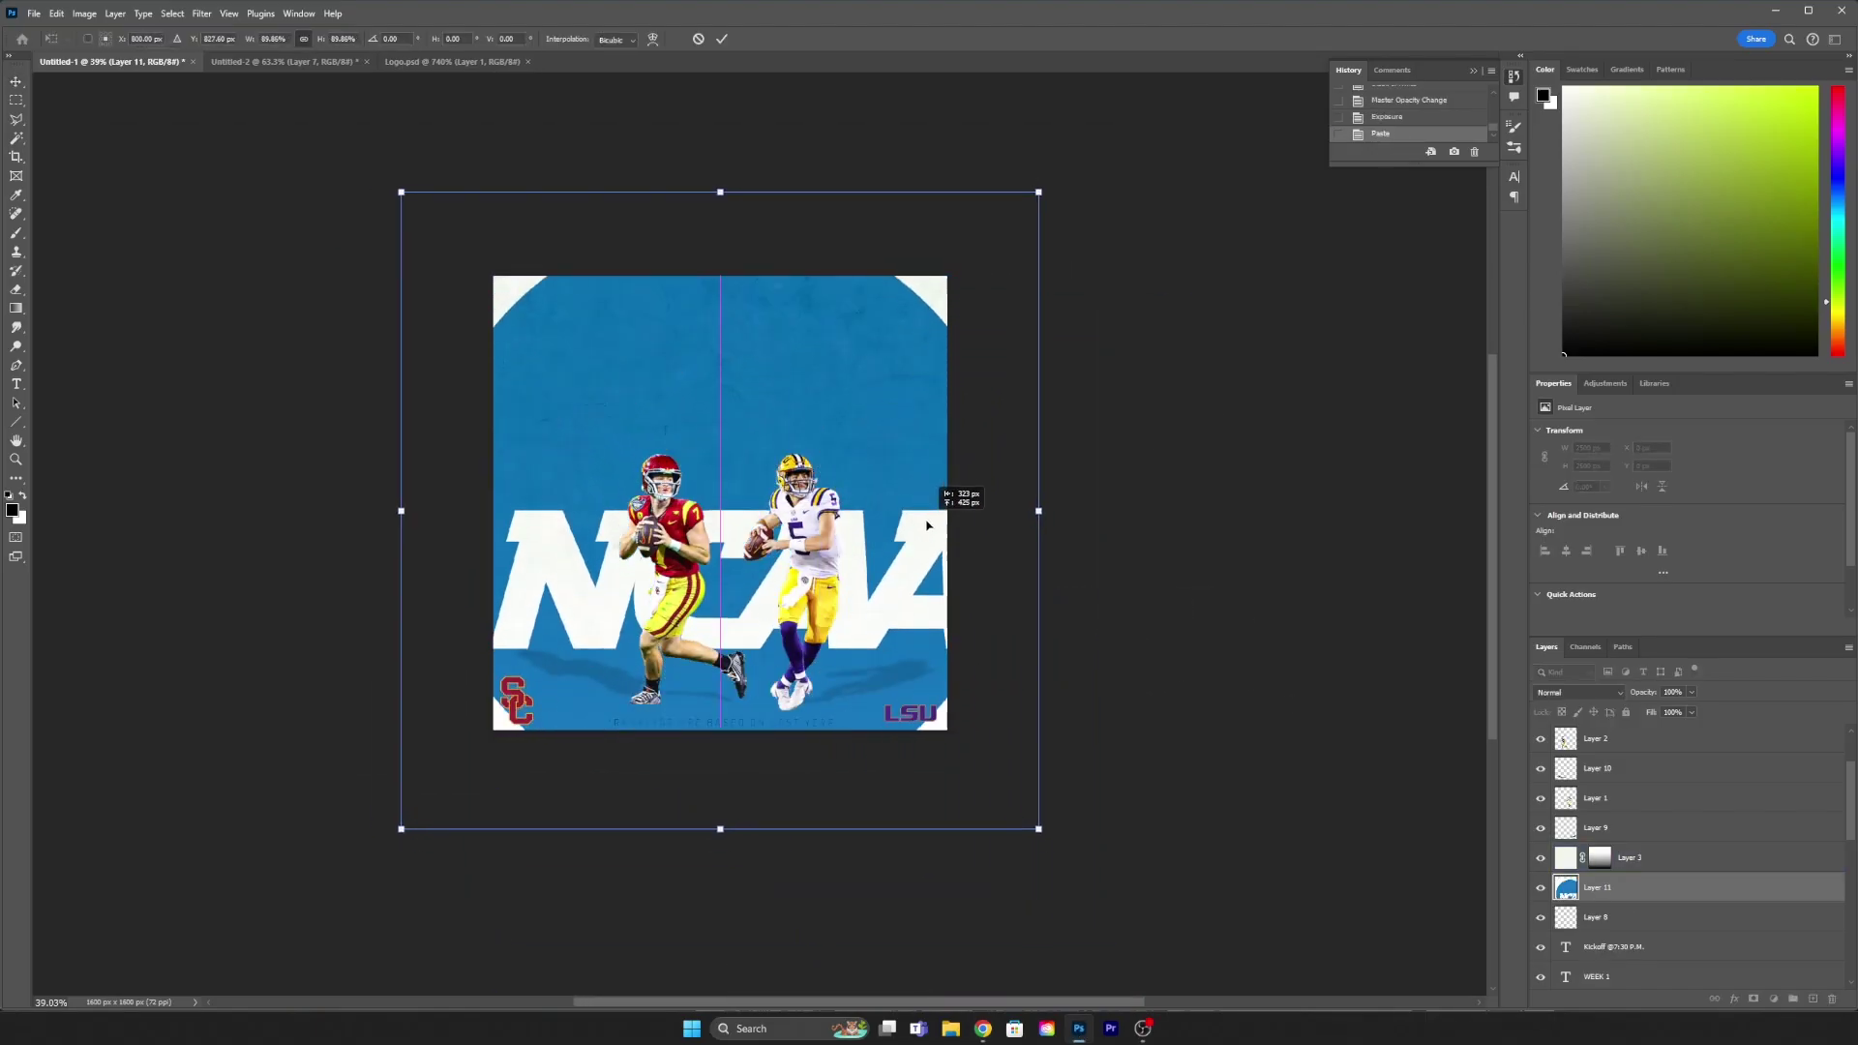
{"action": "key", "text": "Return"}
Step: Brighten the NCAA background with an Exposure adjustment
{"action": "mouse_move", "coordinate": [1596, 888]}
{"action": "left_mouse_down"}
{"action": "mouse_move", "coordinate": [1672, 1004]}
{"action": "mouse_move", "coordinate": [1607, 960]}
{"action": "left_mouse_up"}
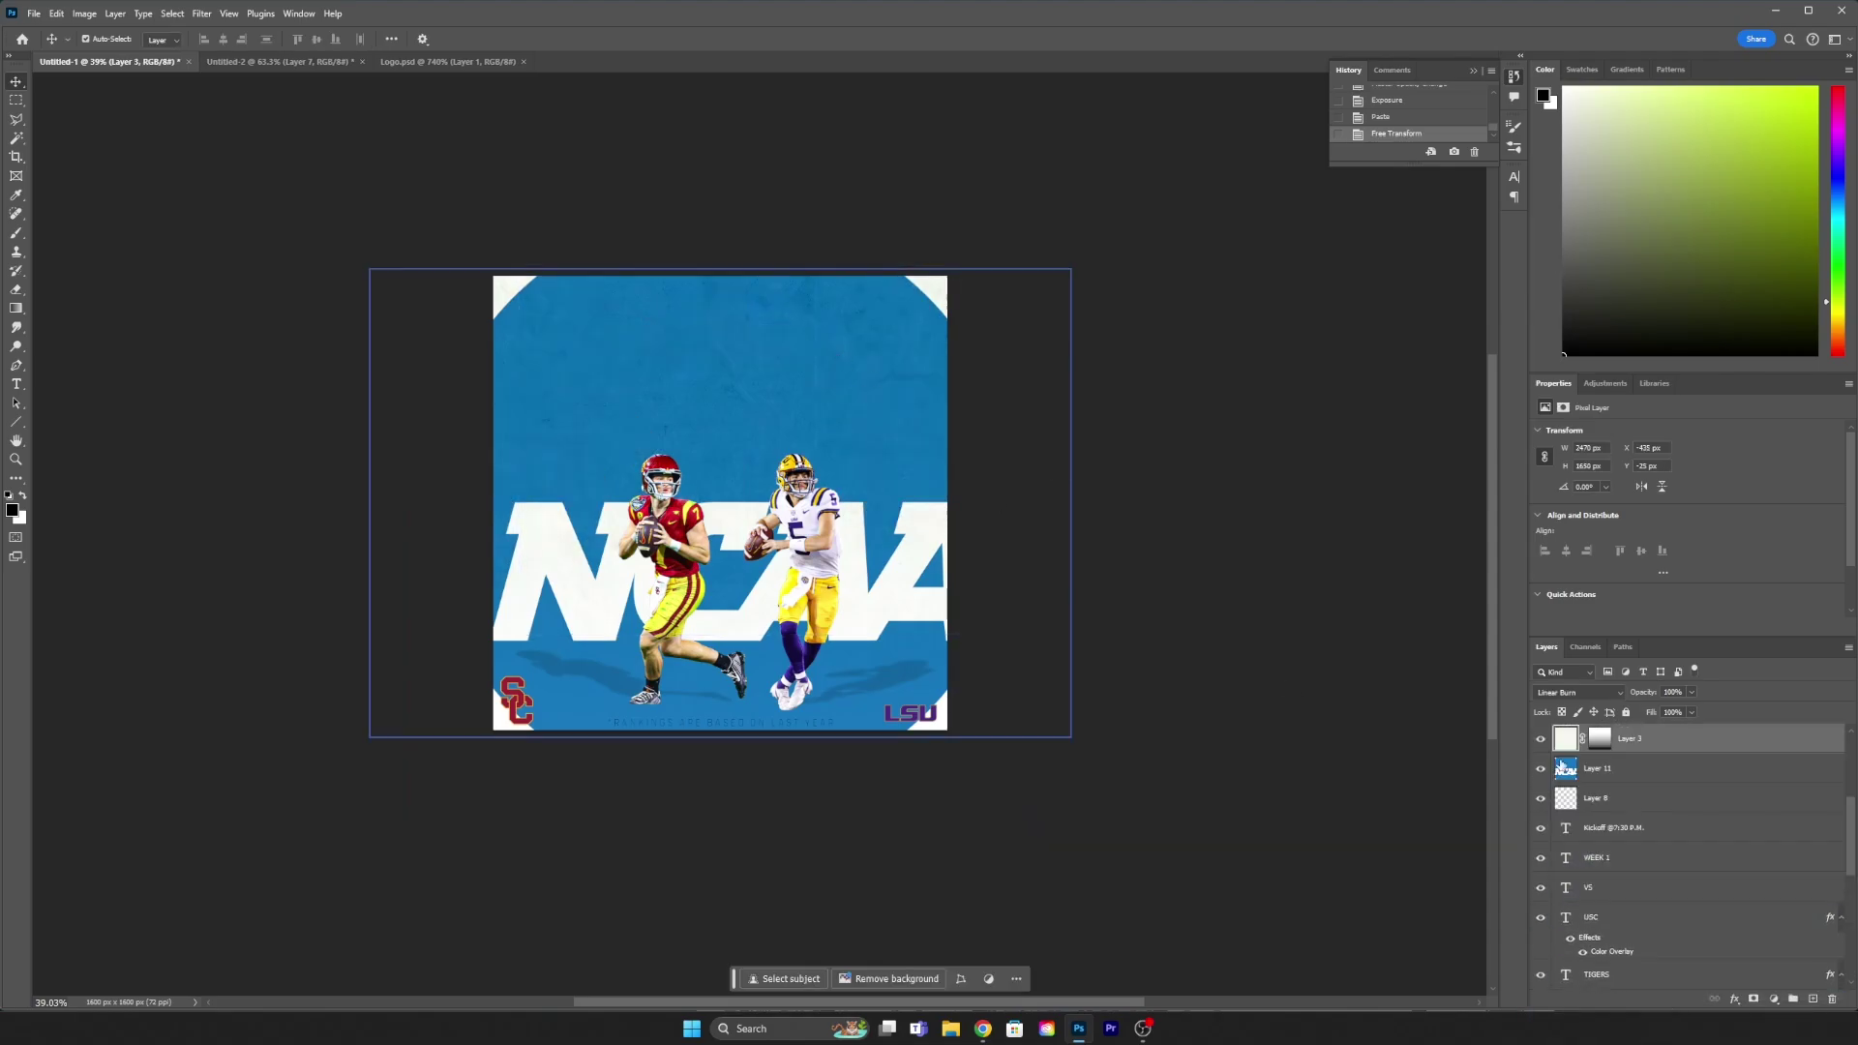
{"action": "left_click", "coordinate": [84, 13]}
{"action": "mouse_move", "coordinate": [107, 52]}
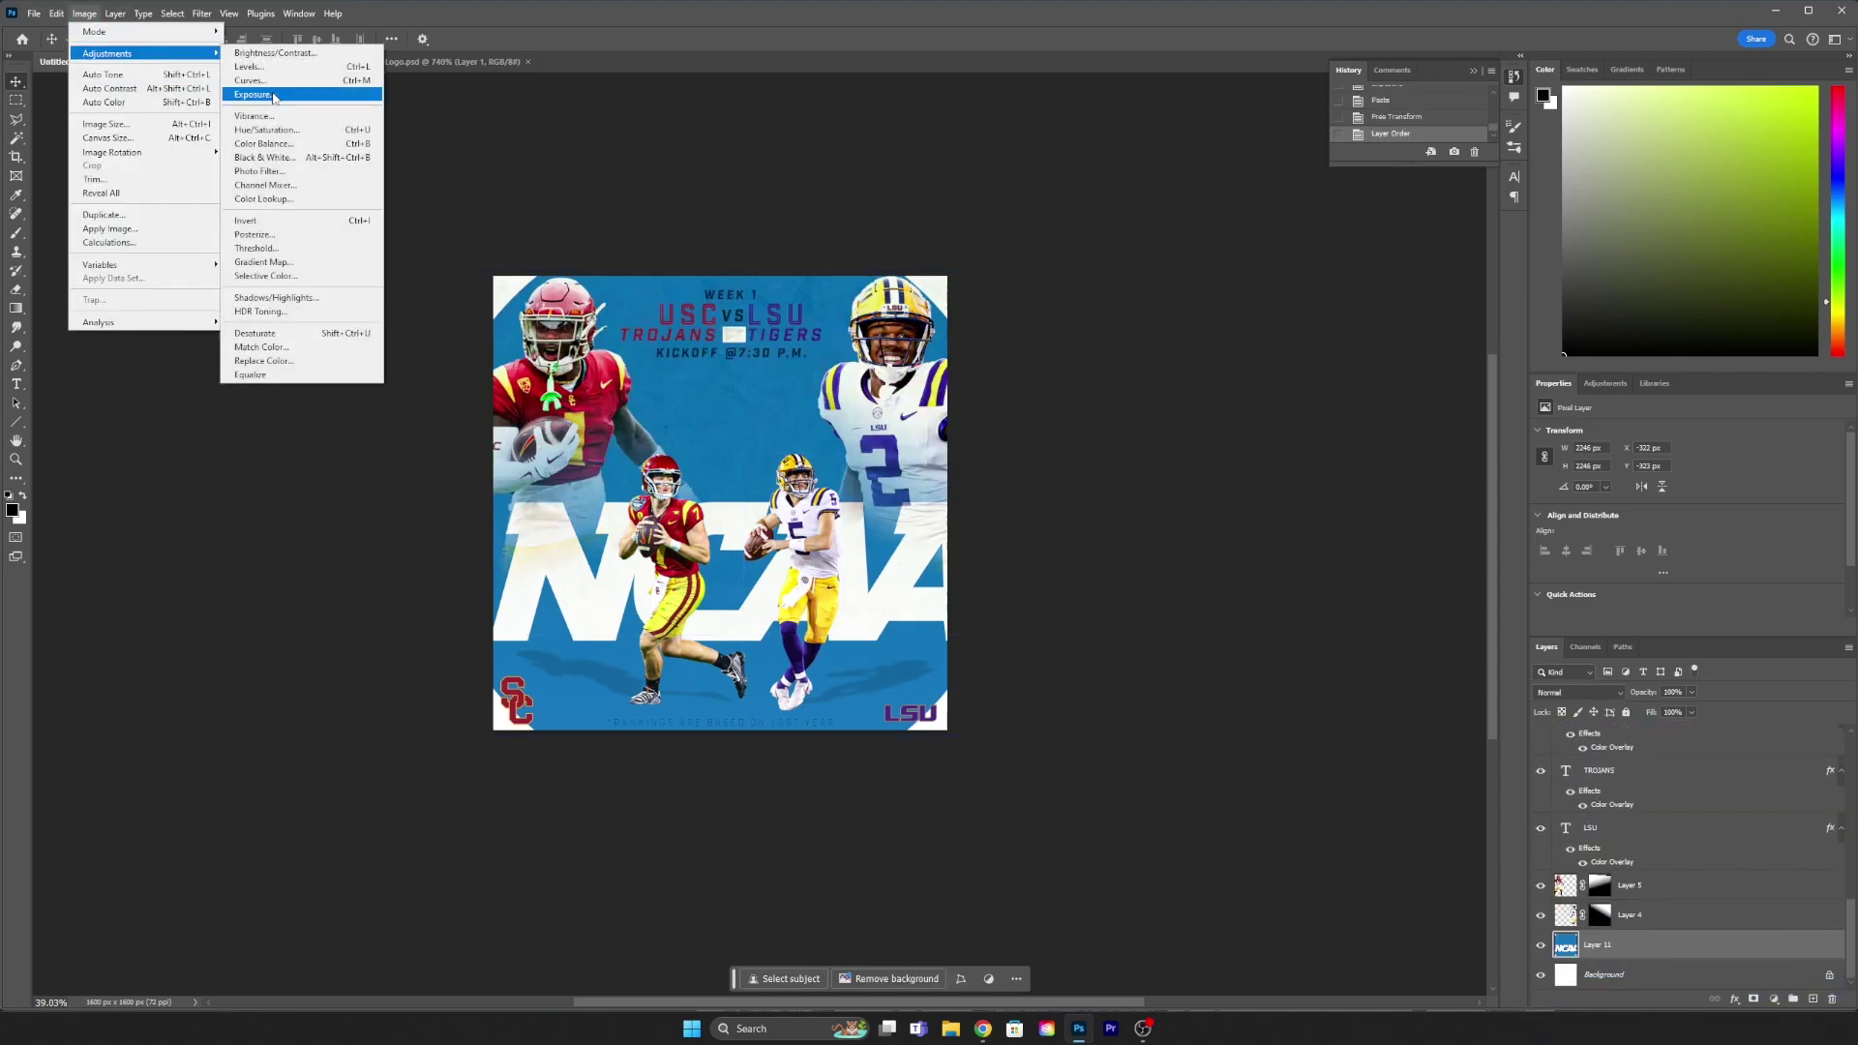
{"action": "left_click", "coordinate": [256, 93]}
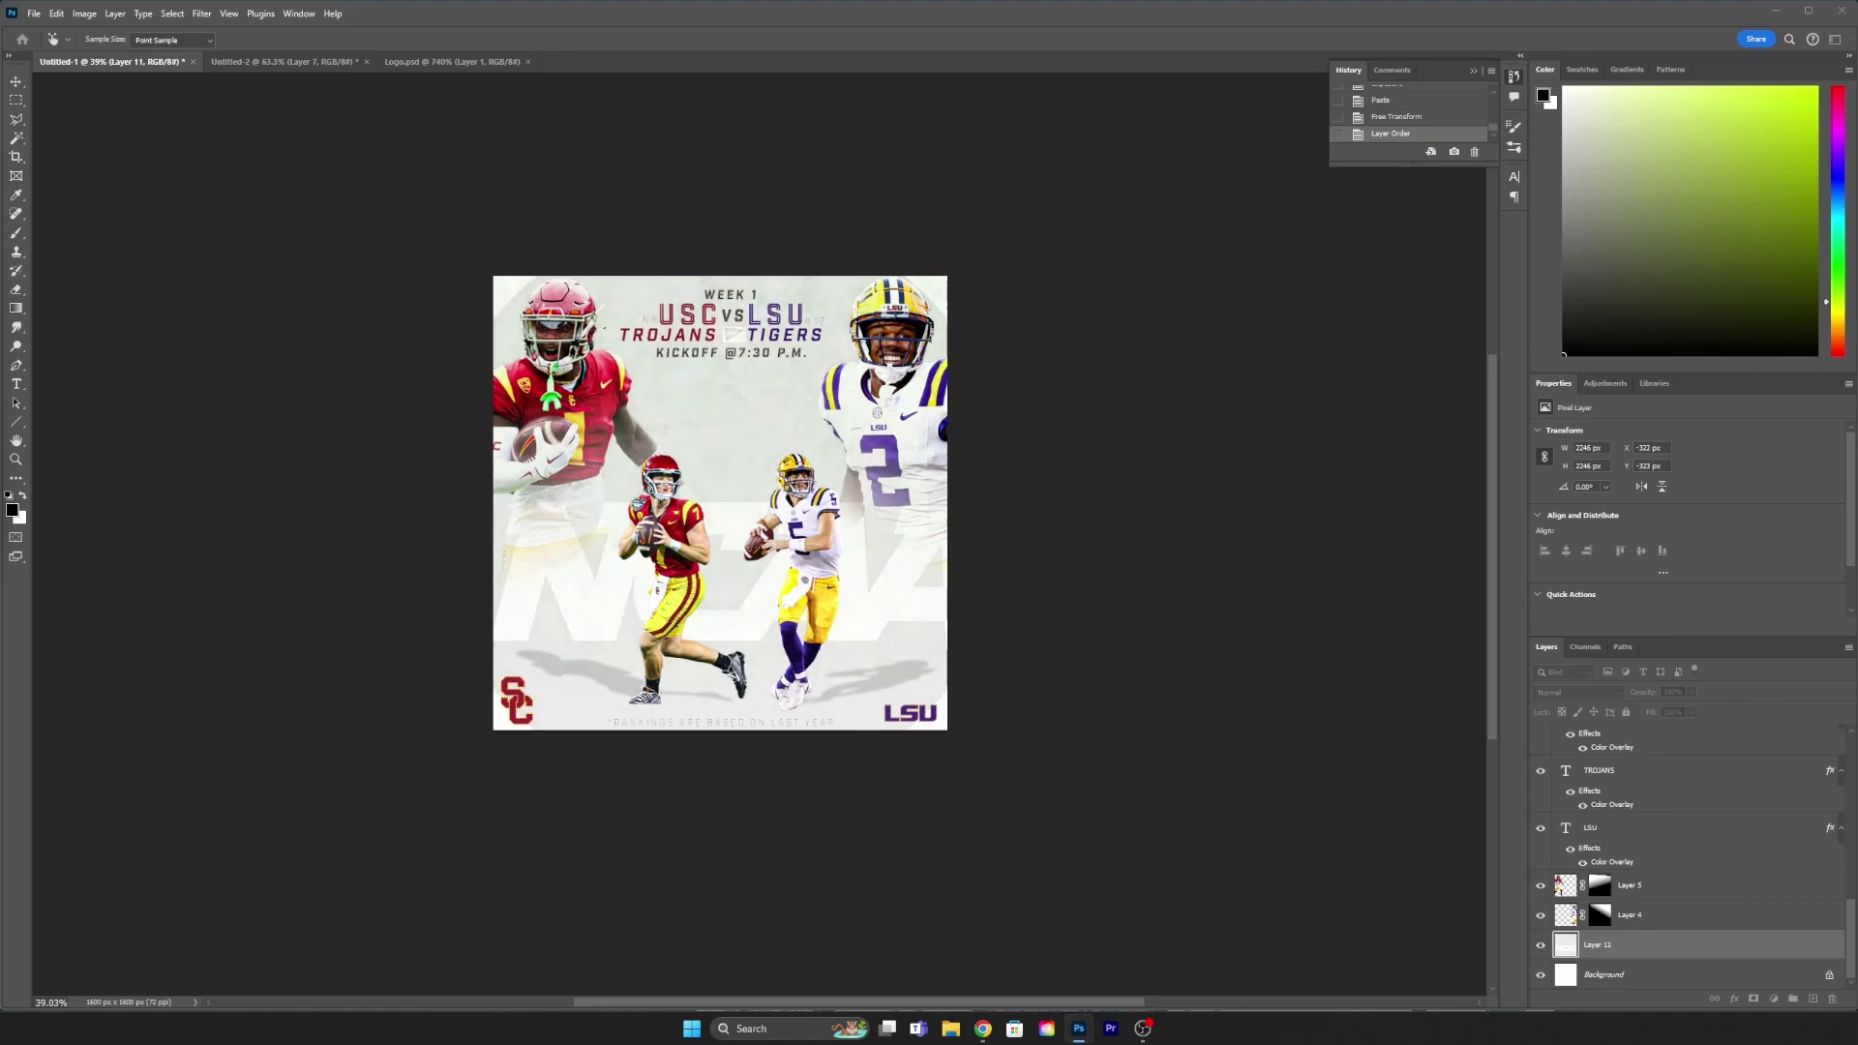
Step: Nudge the NCAA background slightly right and down
{"action": "key", "text": "ctrl+0"}
{"action": "key", "text": "ctrl+t"}
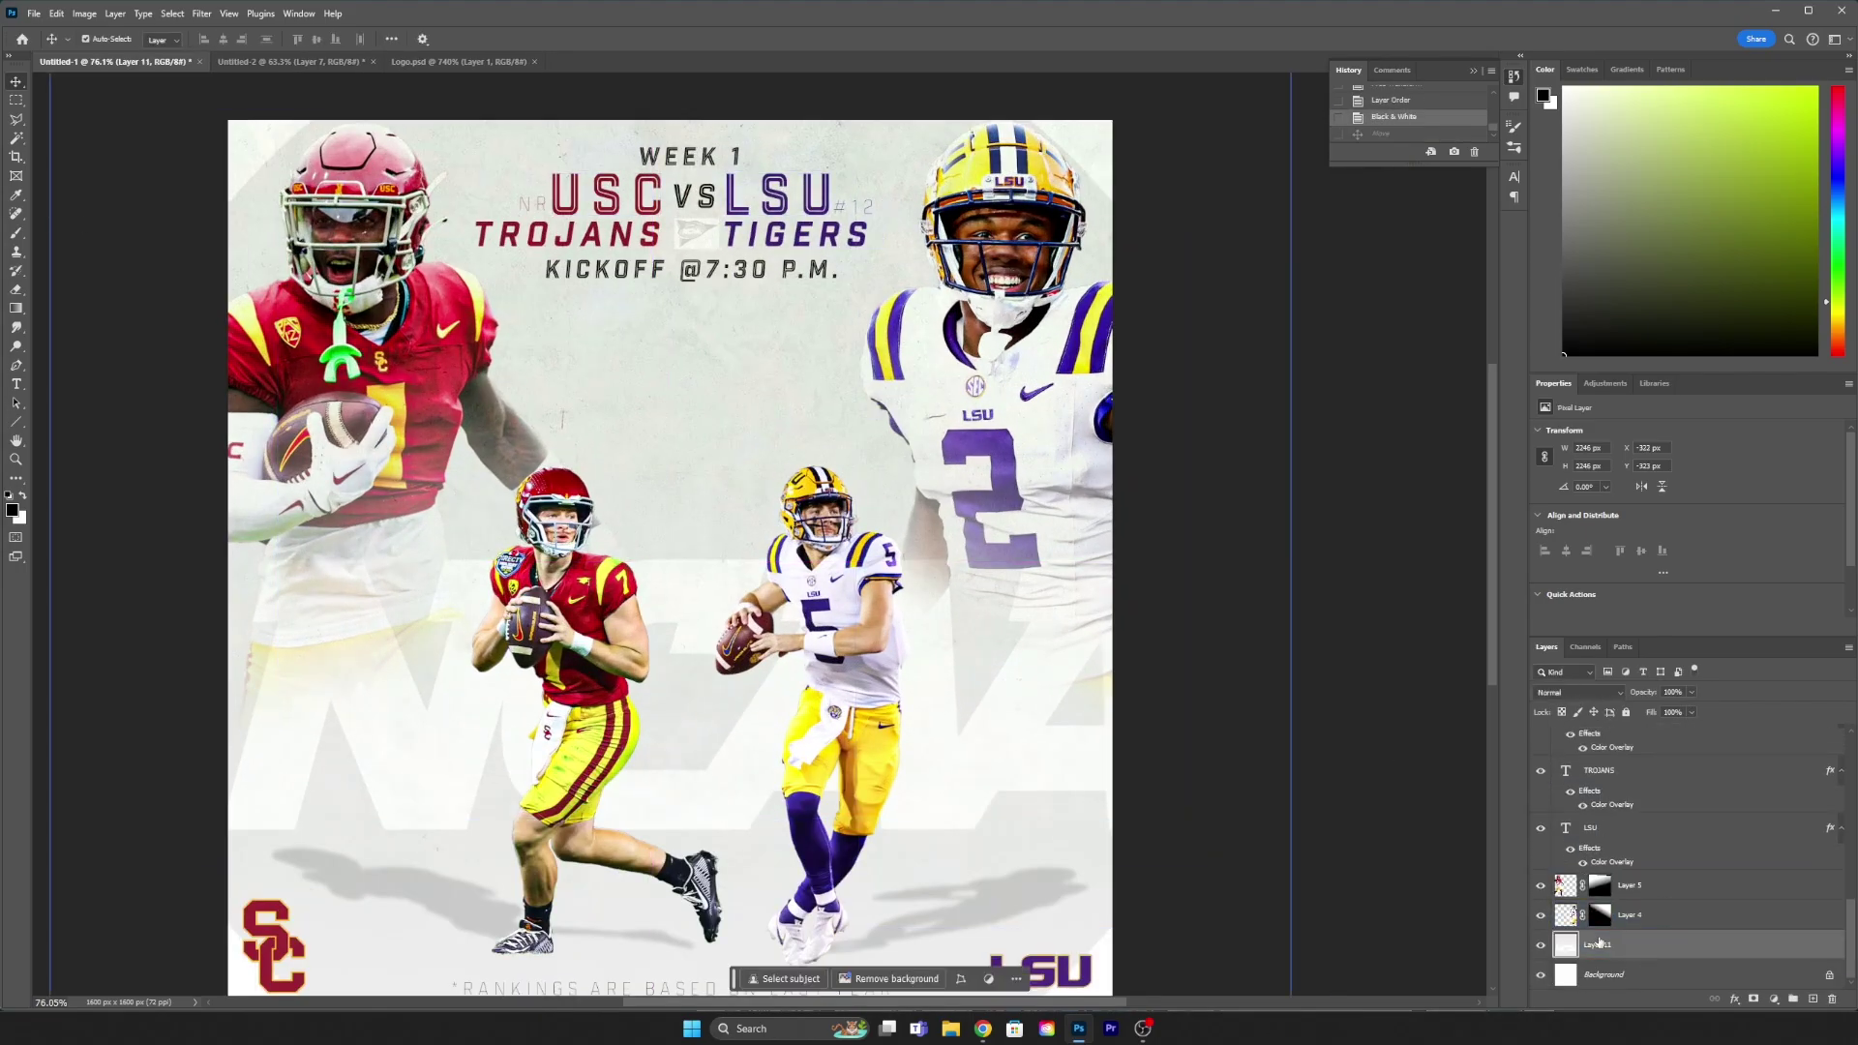
{"action": "left_click_drag", "start_coordinate": [848, 669], "coordinate": [891, 678]}
{"action": "key", "text": "Return"}
Step: Delete the small logo between TROJANS and TIGERS
{"action": "scroll", "coordinate": [688, 225], "scroll_direction": "up", "scroll_amount": 3}
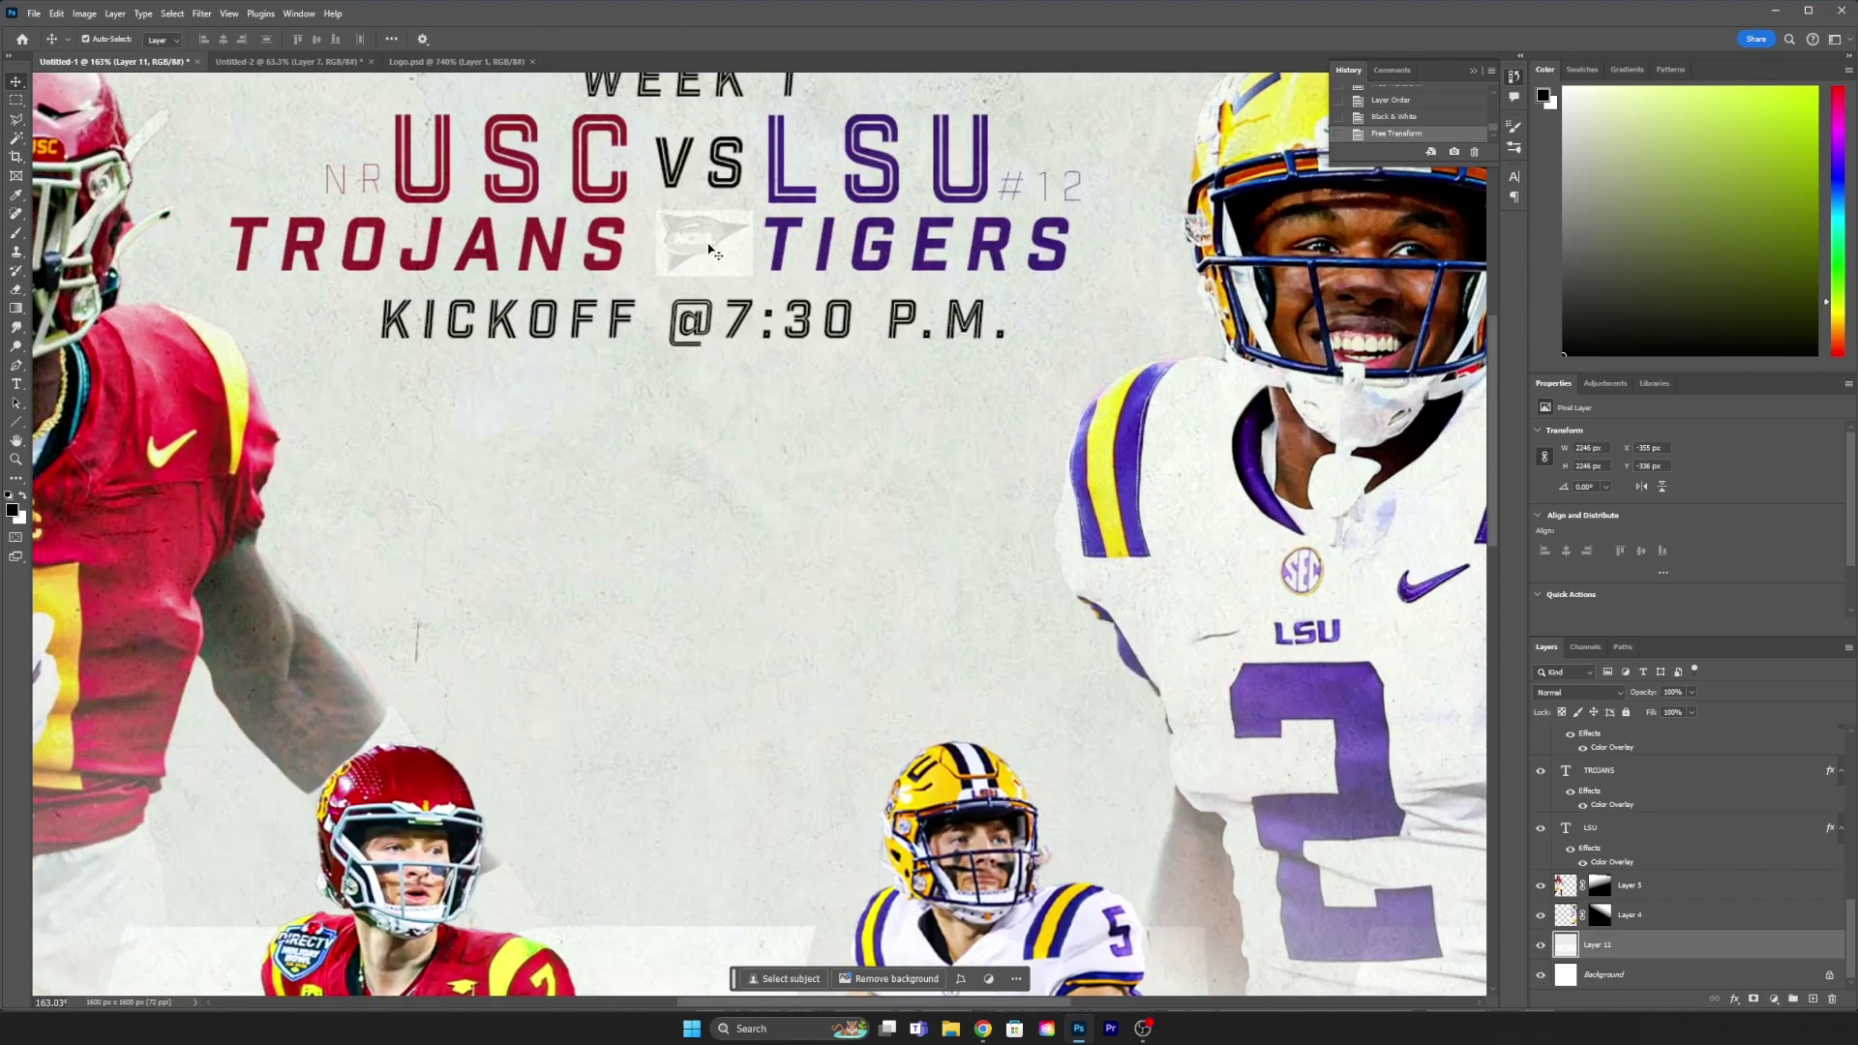
{"action": "left_click", "coordinate": [1667, 849]}
{"action": "scroll", "coordinate": [1666, 848], "scroll_direction": "up", "scroll_amount": 5}
{"action": "left_click", "coordinate": [1645, 809]}
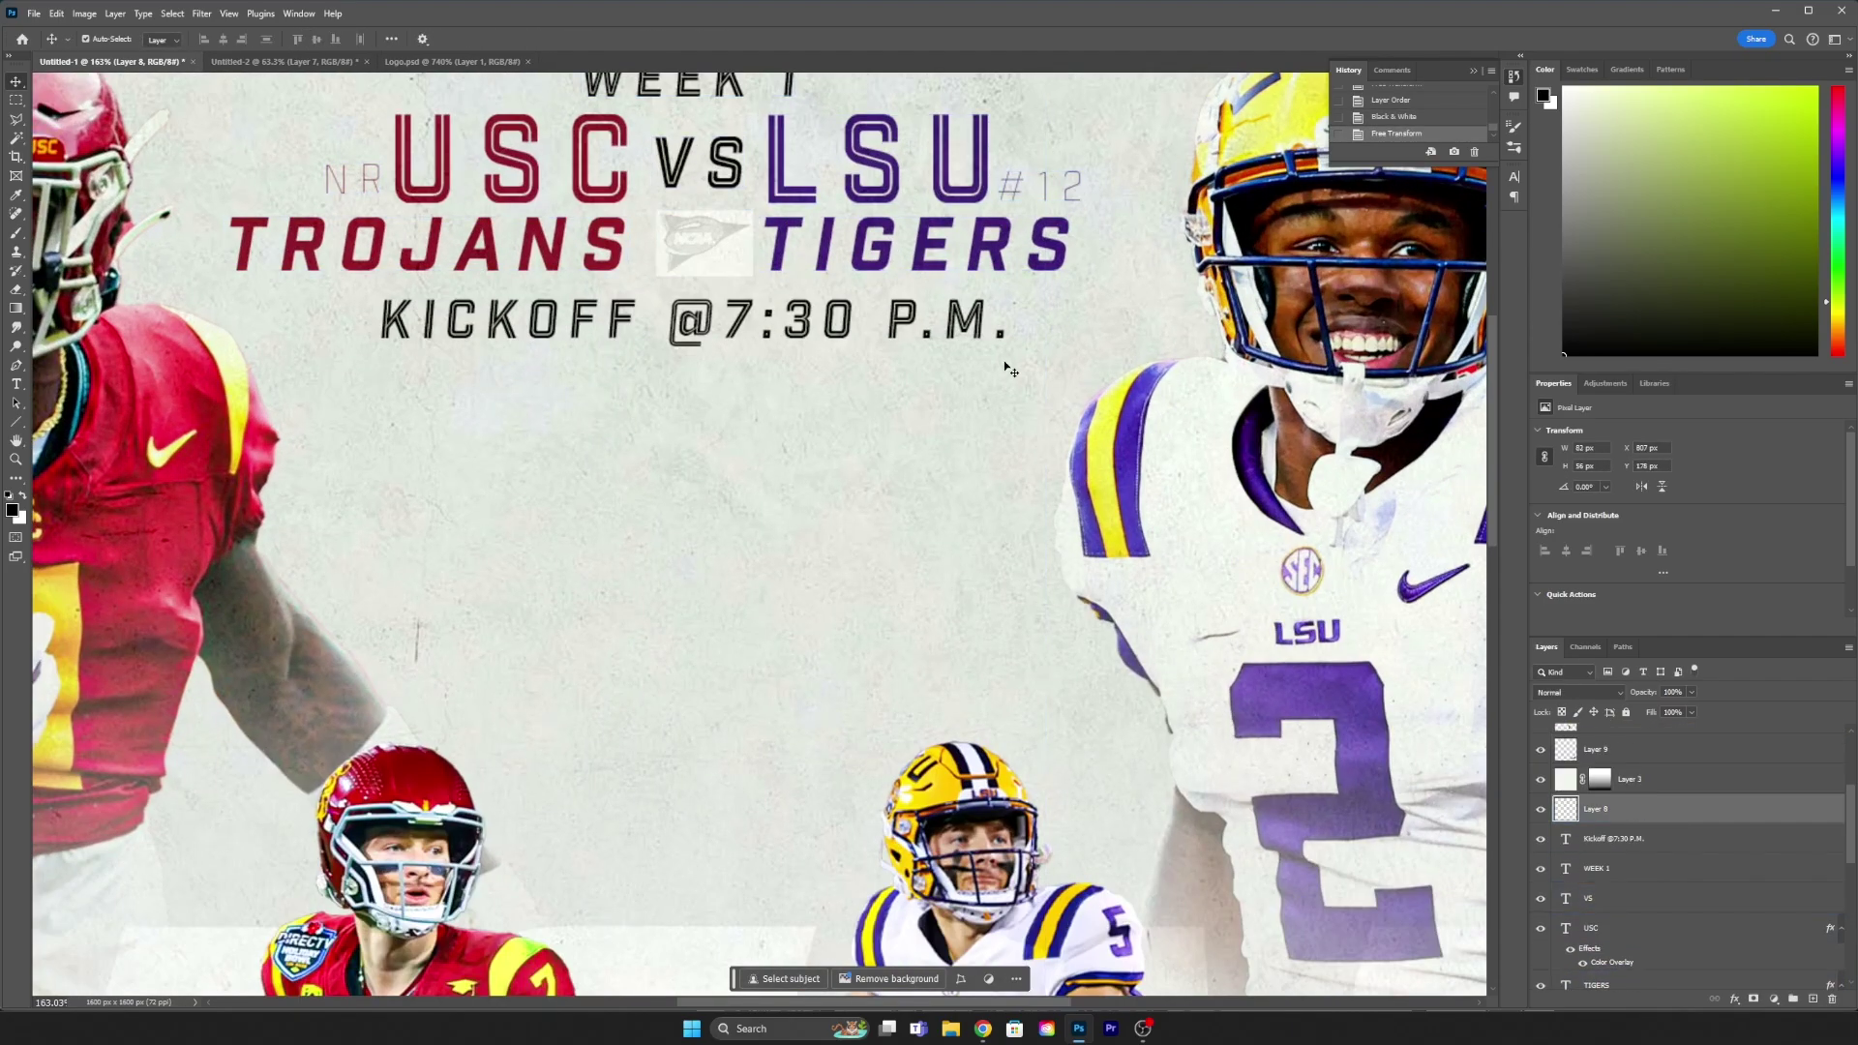
{"action": "scroll", "coordinate": [744, 276], "scroll_direction": "down", "scroll_amount": 3}
{"action": "key", "text": "Delete"}
{"action": "key", "text": "ctrl+d"}
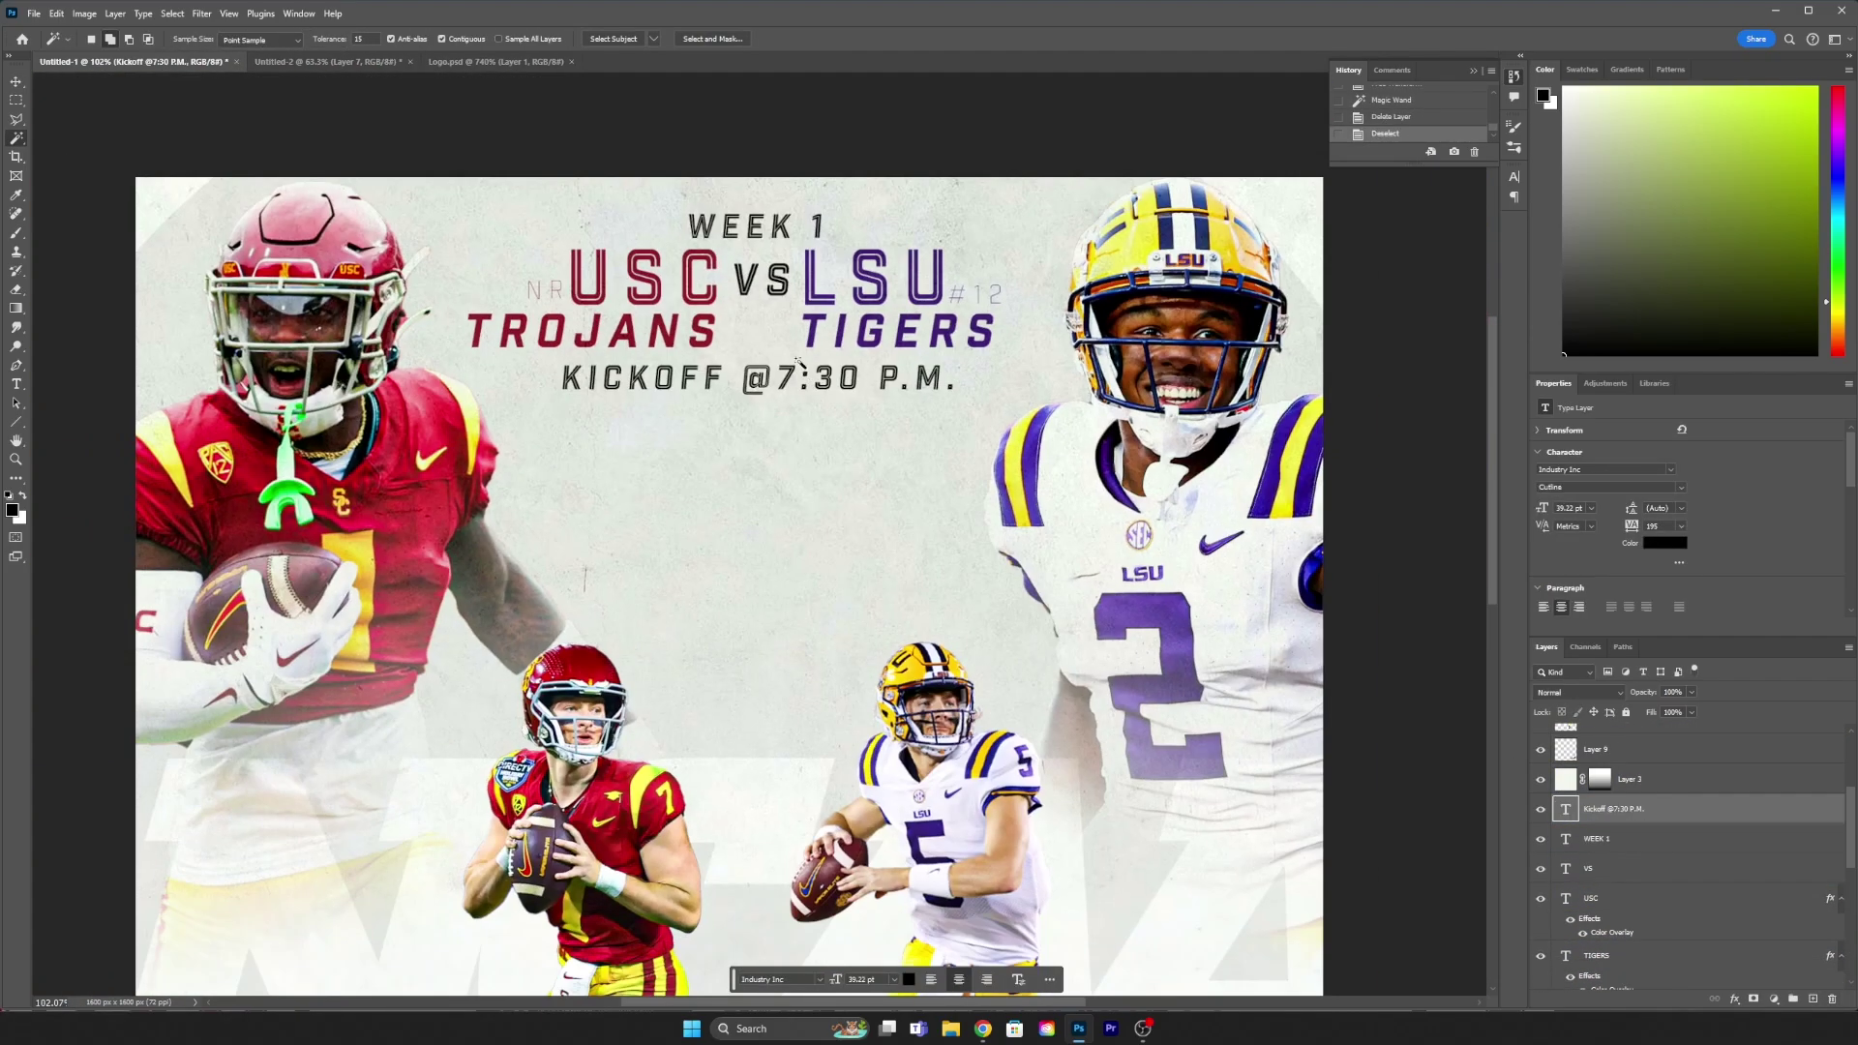
{"action": "scroll", "coordinate": [819, 371], "scroll_direction": "down", "scroll_amount": 3}
{"action": "scroll", "coordinate": [819, 371], "scroll_direction": "up", "scroll_amount": 3}
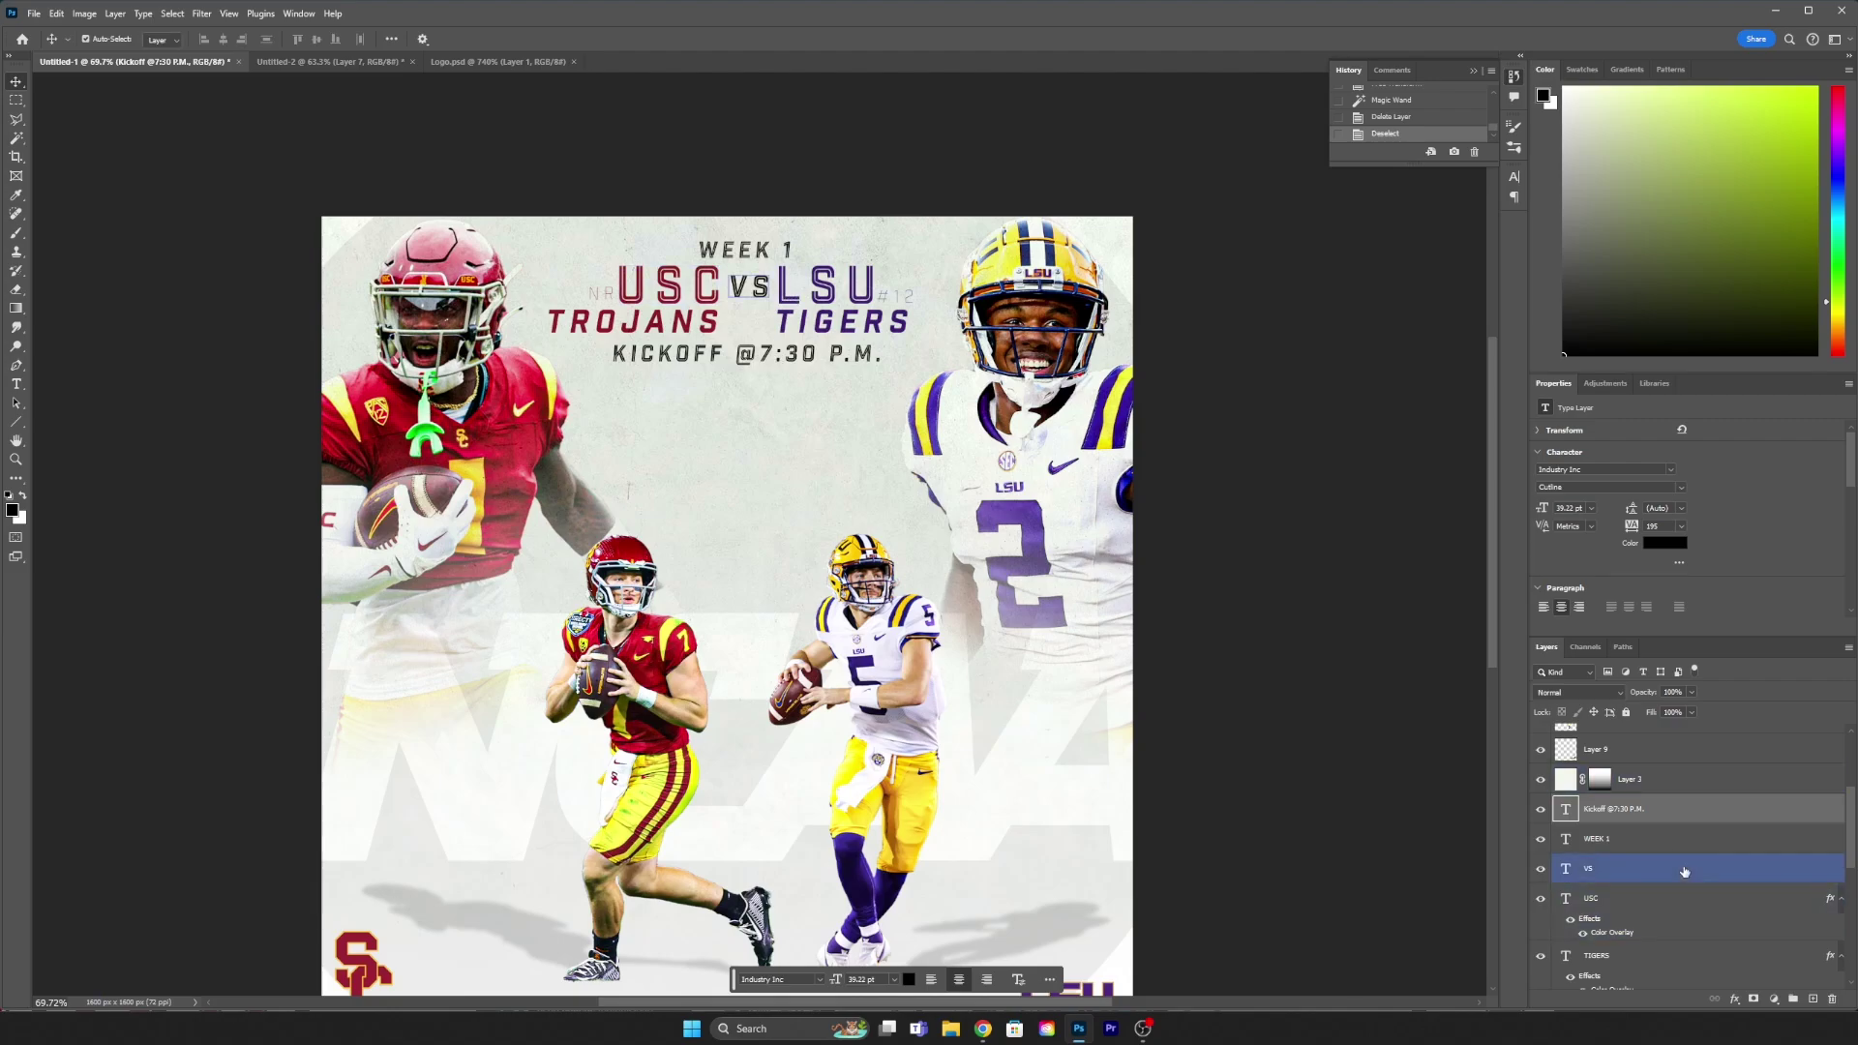
Step: Move the NR, TROJANS, #12 and LSU team titles lower on the poster
{"action": "key", "text": "alt+bracketleft"}
{"action": "key", "text": "alt+bracketleft"}
{"action": "key", "text": "alt+bracketleft"}
{"action": "key", "text": "shift+alt+bracketleft"}
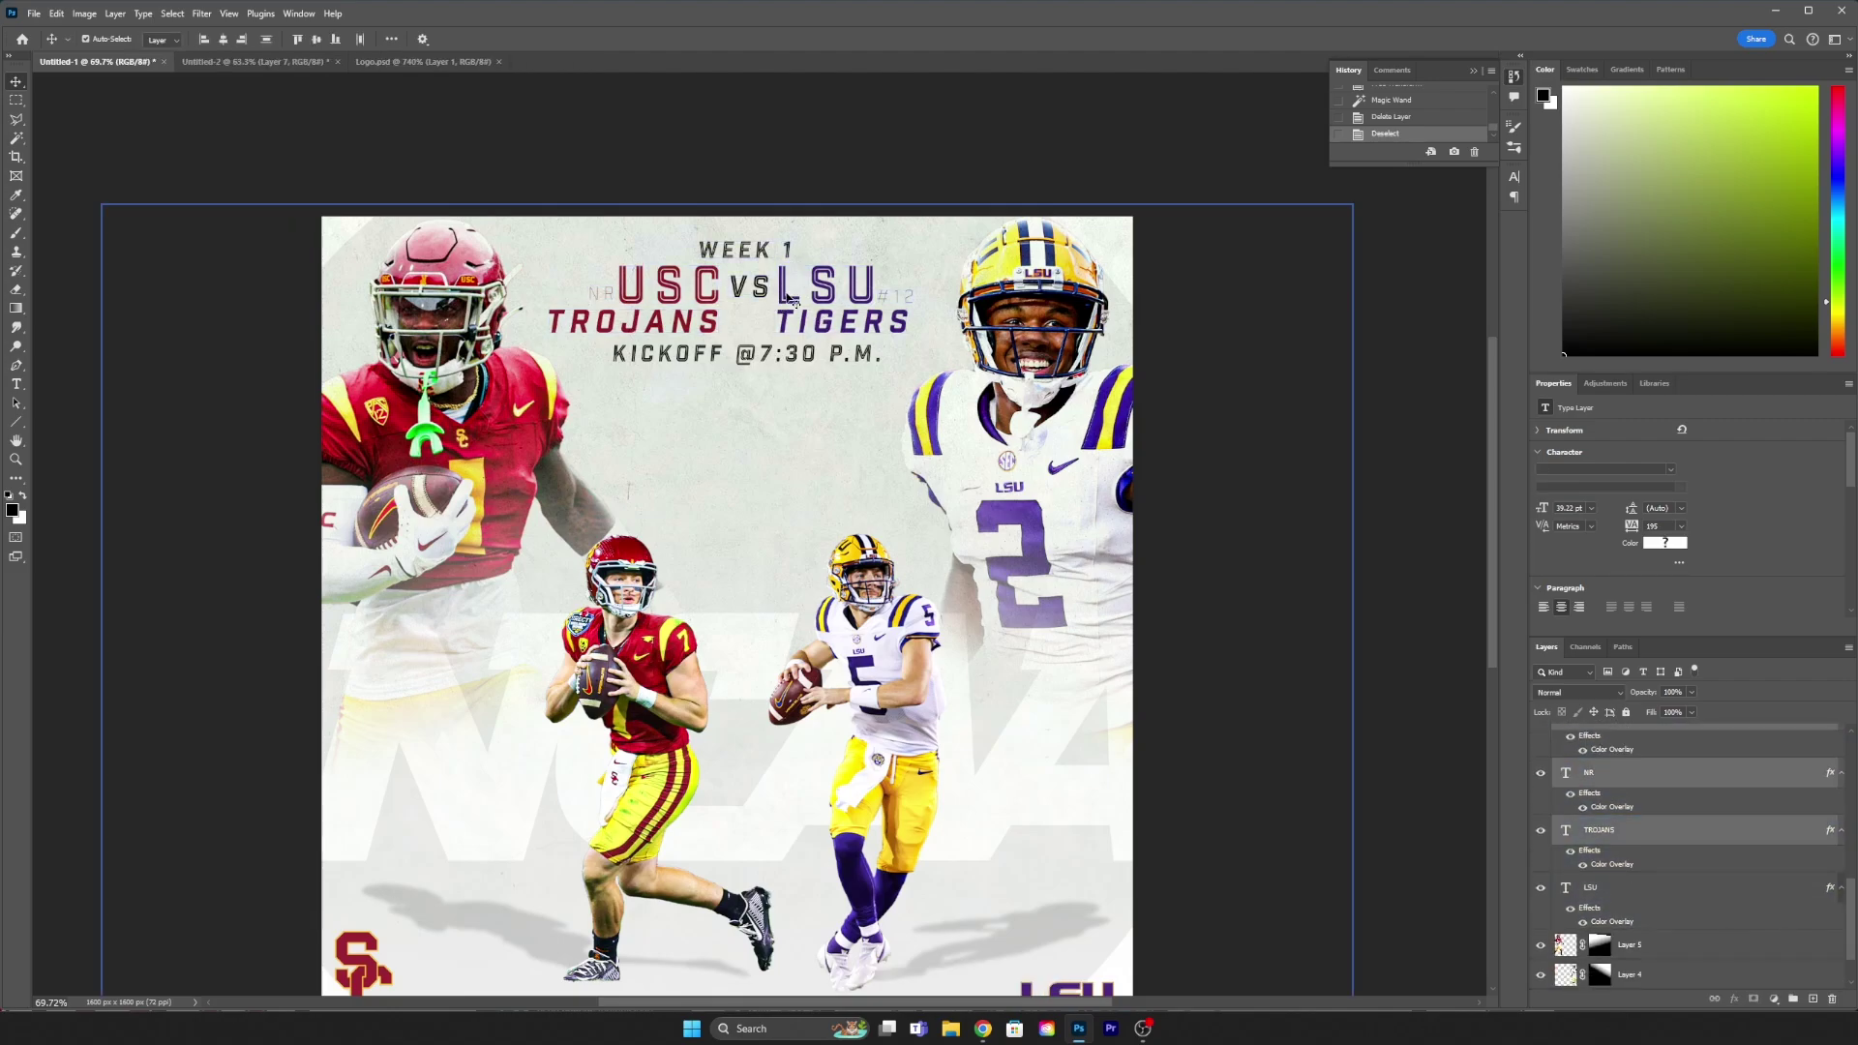
{"action": "key", "text": "shift+alt+bracketleft"}
{"action": "key", "text": "shift+alt+bracketright"}
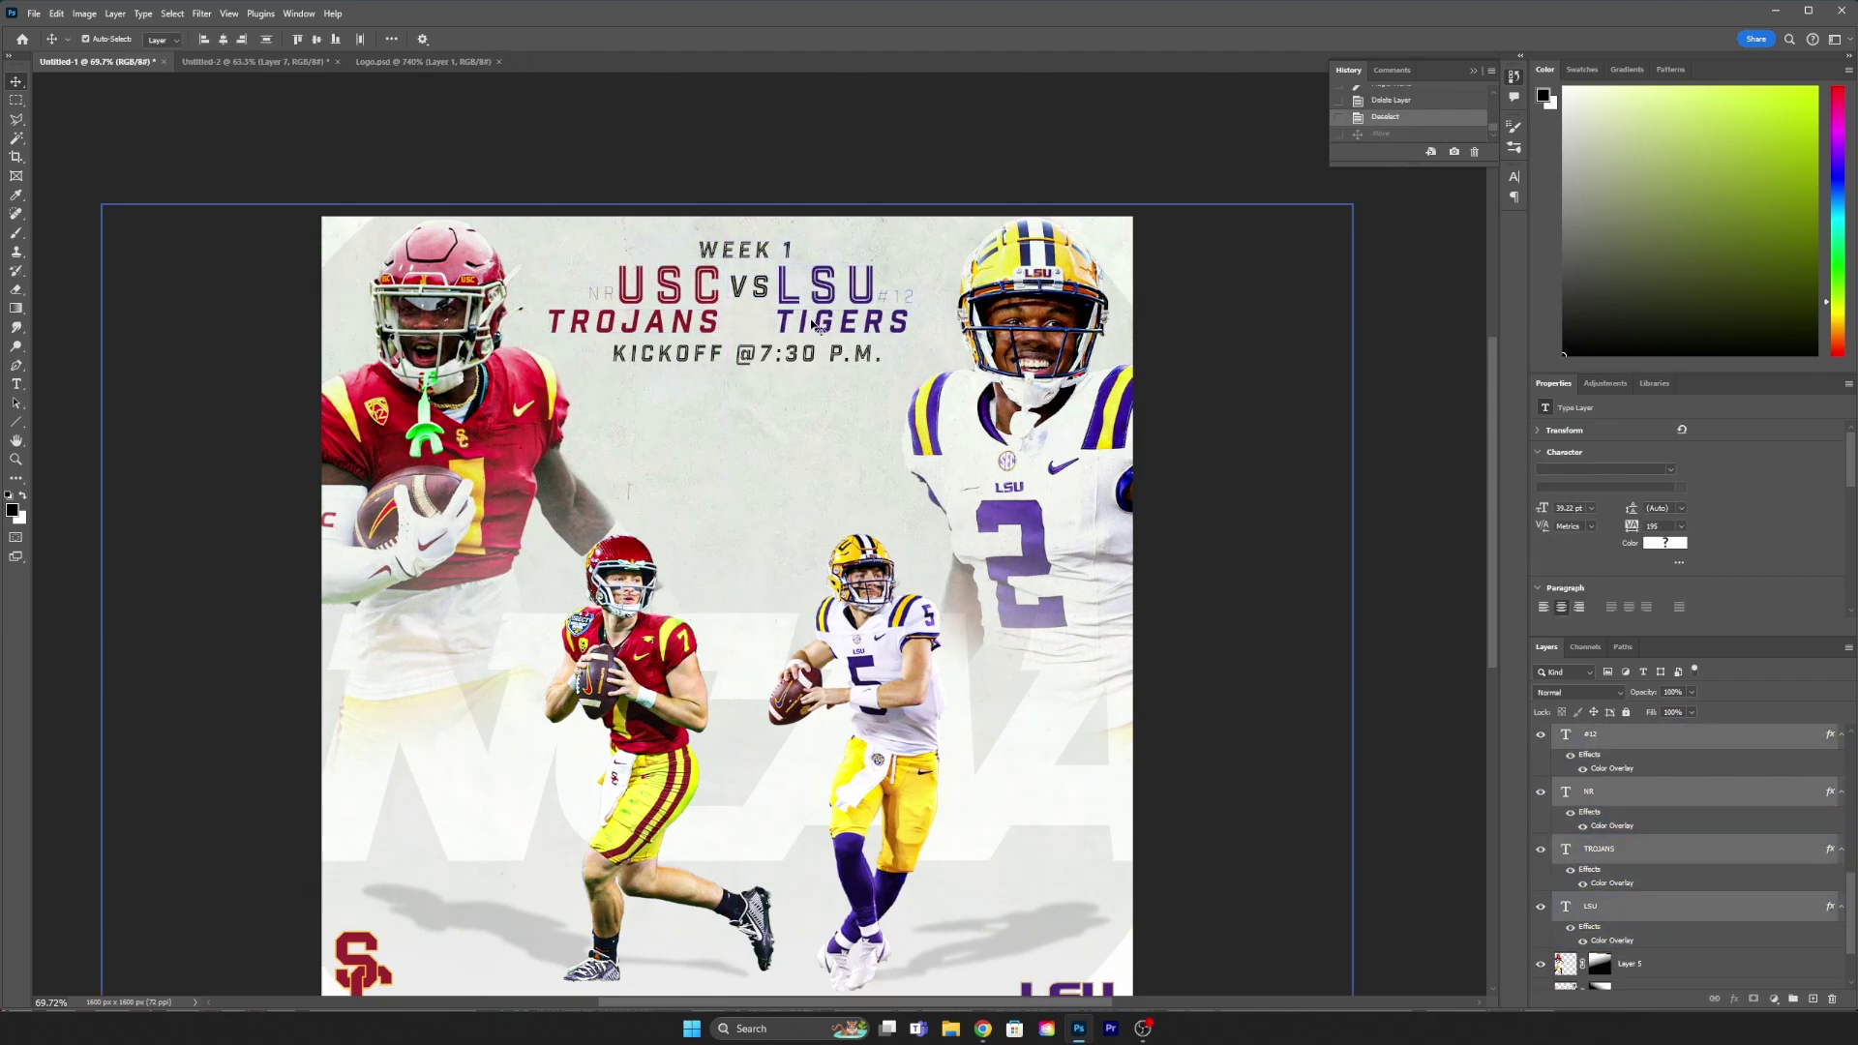
{"action": "key", "text": "ctrl+t"}
{"action": "left_click_drag", "start_coordinate": [766, 273], "coordinate": [774, 313]}
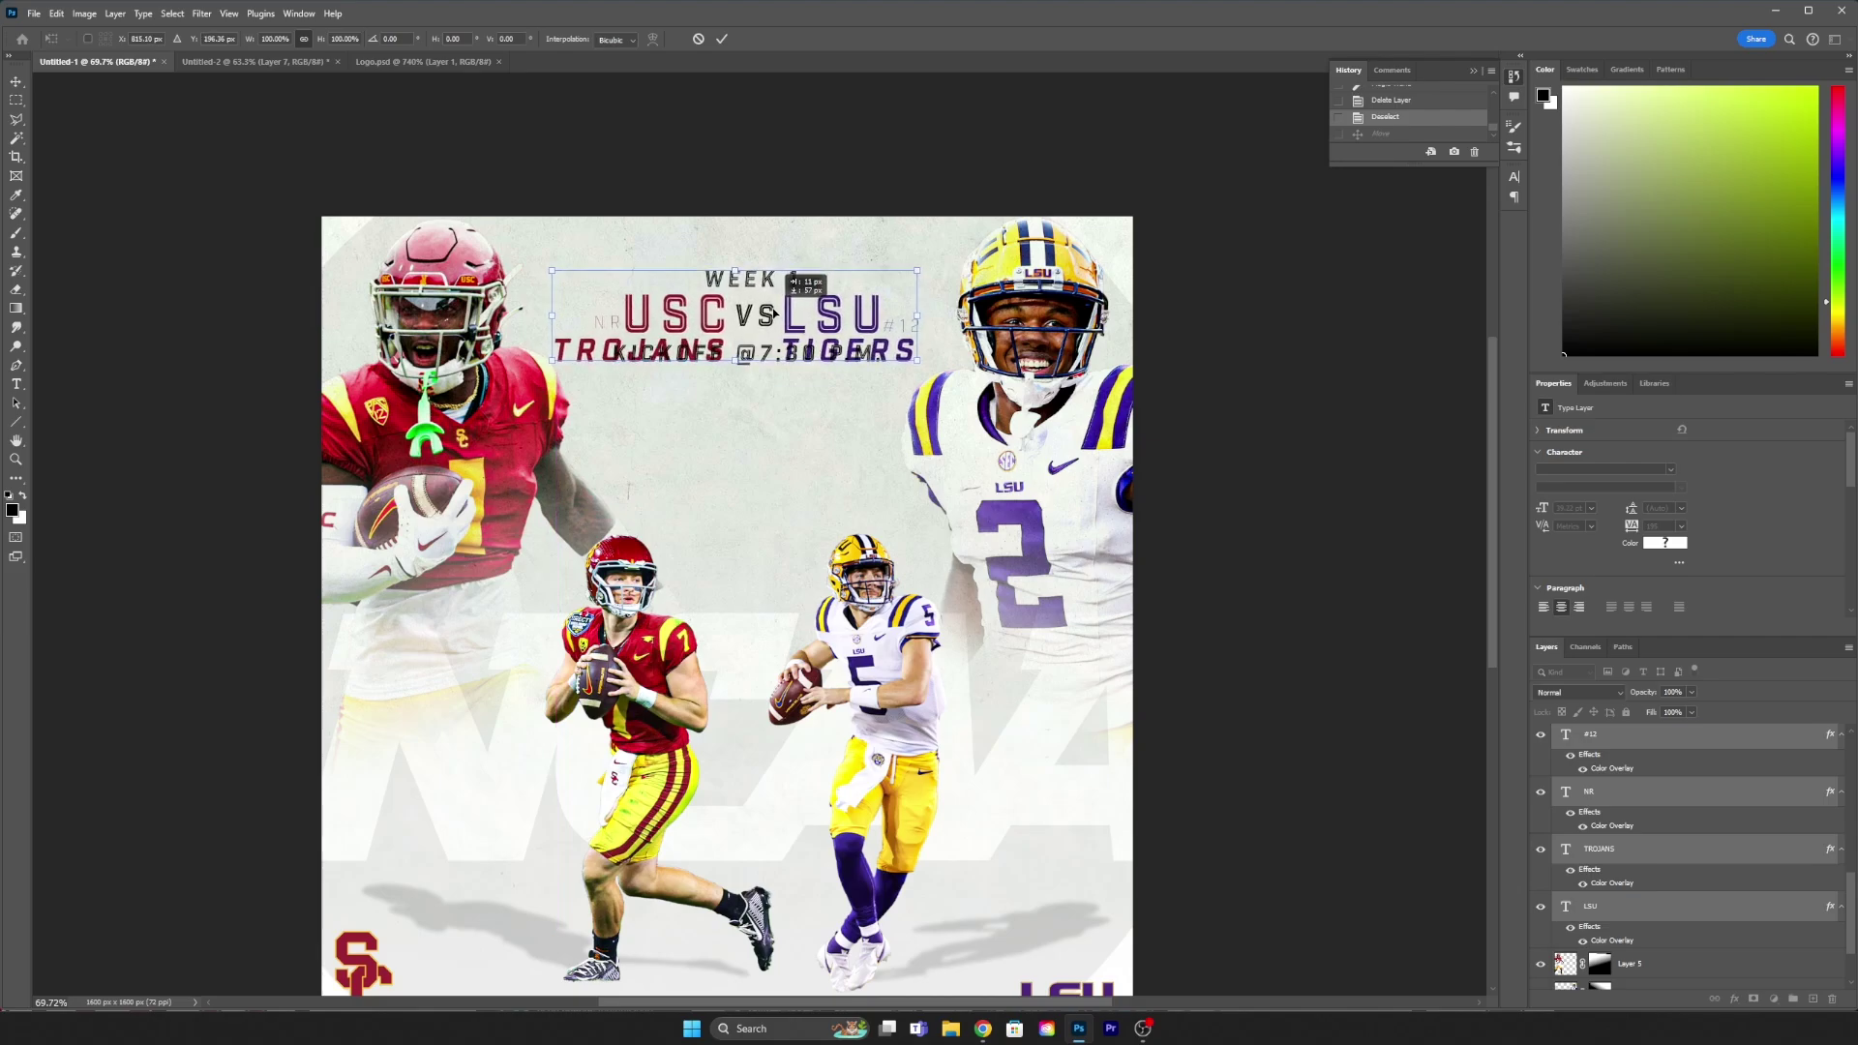
{"action": "key", "text": "Return"}
Step: Move WEEK 1 up to the top and the kickoff time up beneath it
{"action": "key", "text": "alt+bracketright"}
{"action": "key", "text": "alt+bracketright"}
{"action": "key", "text": "alt+bracketright"}
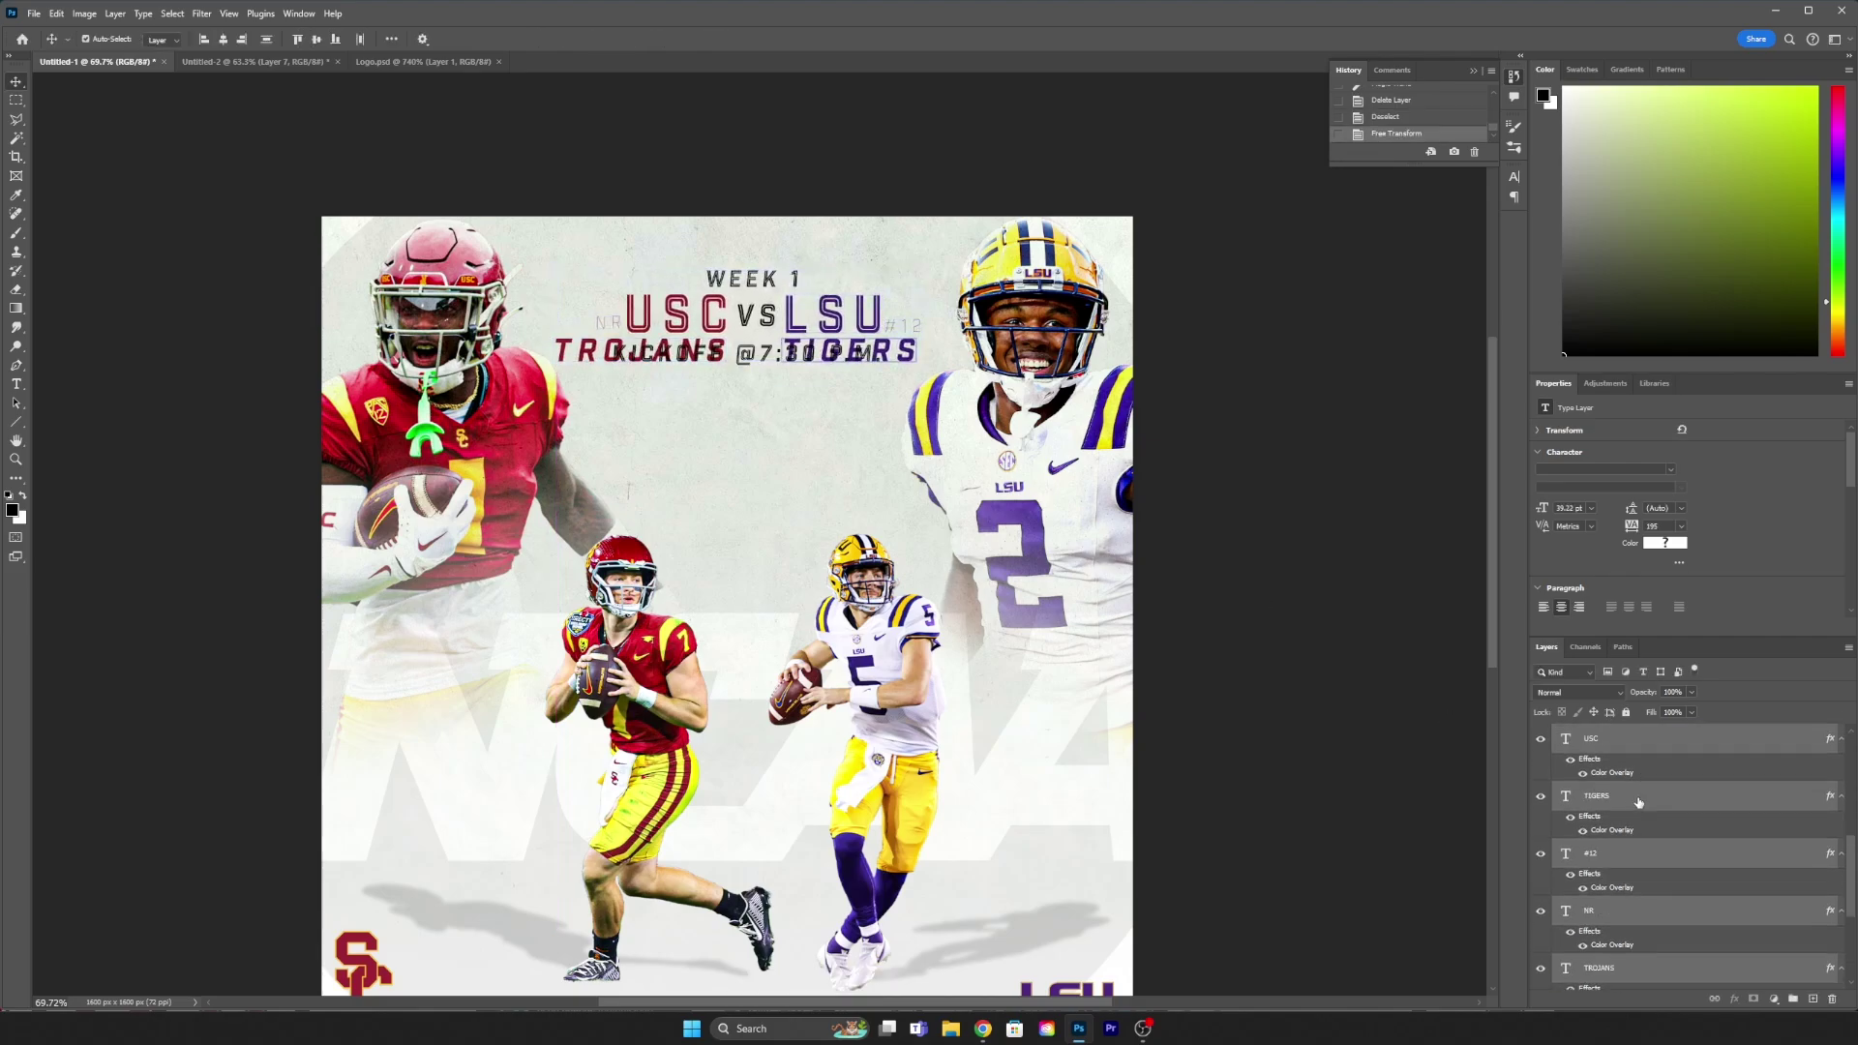
{"action": "key", "text": "ctrl+t"}
{"action": "left_click_drag", "start_coordinate": [771, 285], "coordinate": [771, 239]}
{"action": "key", "text": "Return"}
{"action": "key", "text": "alt+bracketright"}
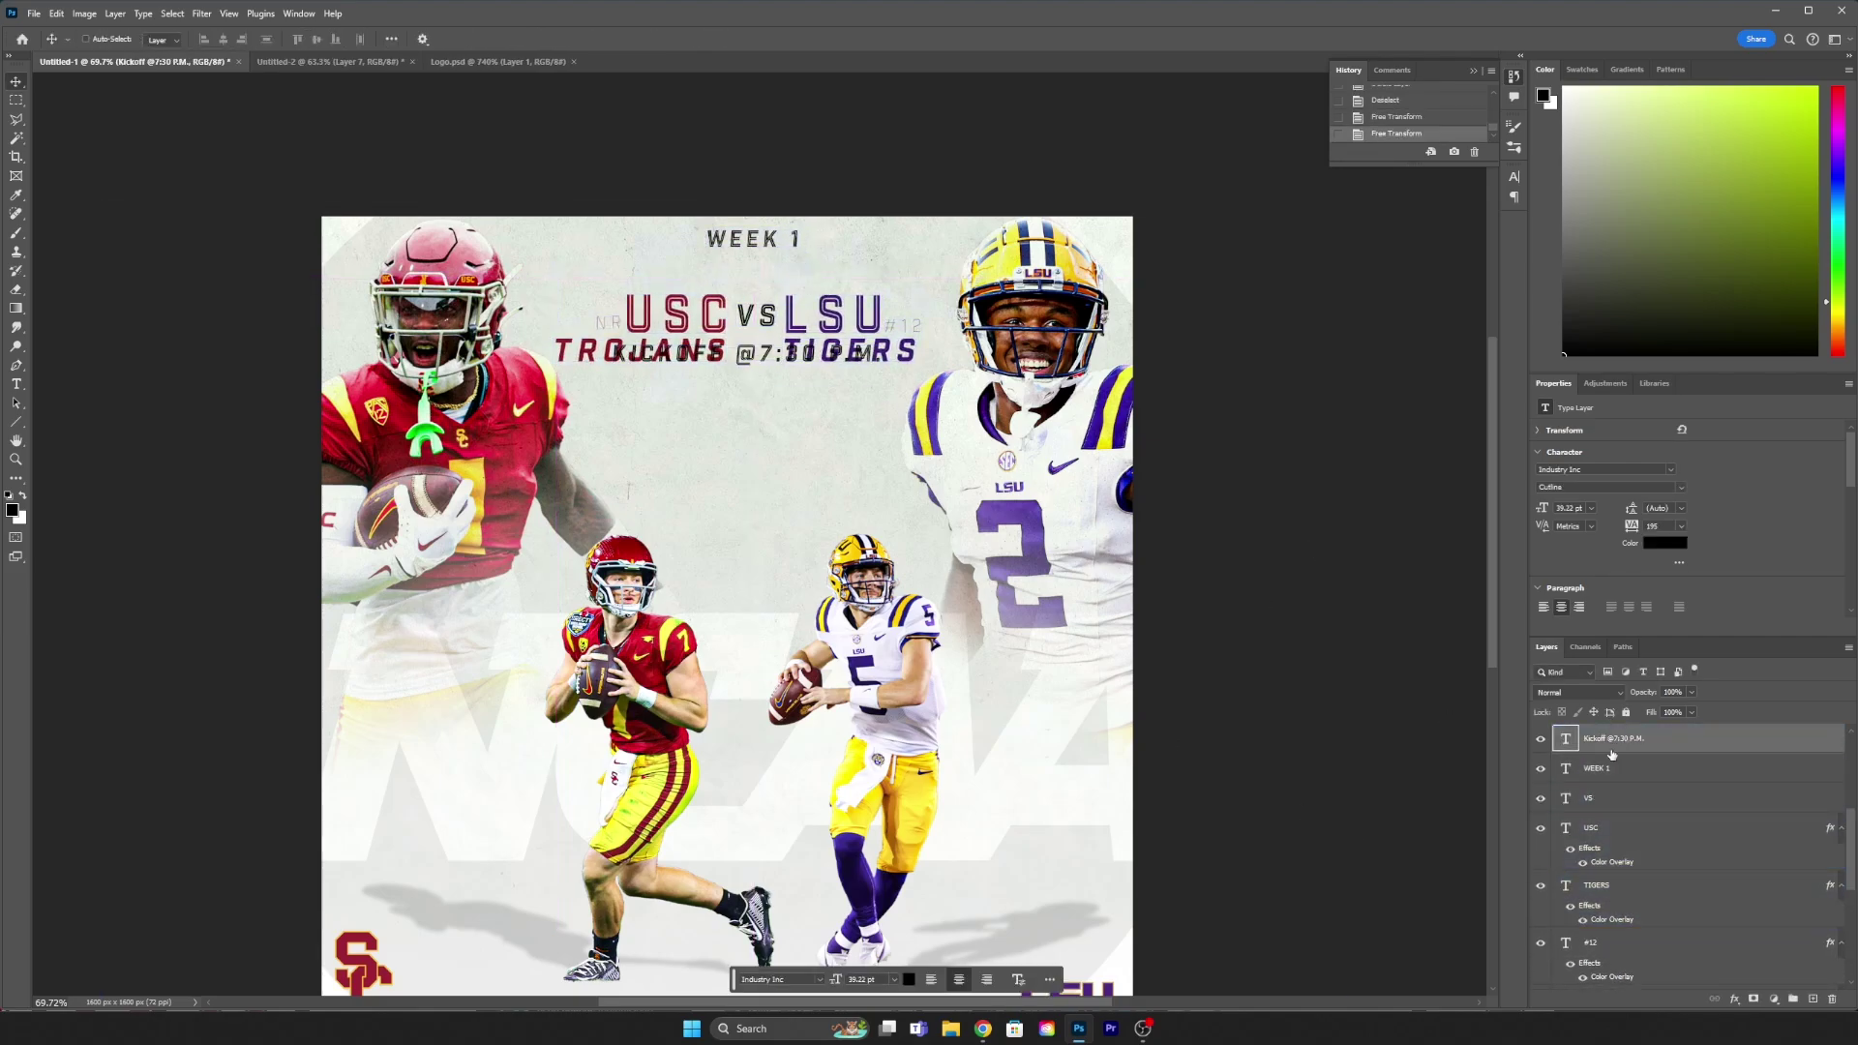
{"action": "key", "text": "ctrl+t"}
{"action": "left_click_drag", "start_coordinate": [788, 352], "coordinate": [794, 288]}
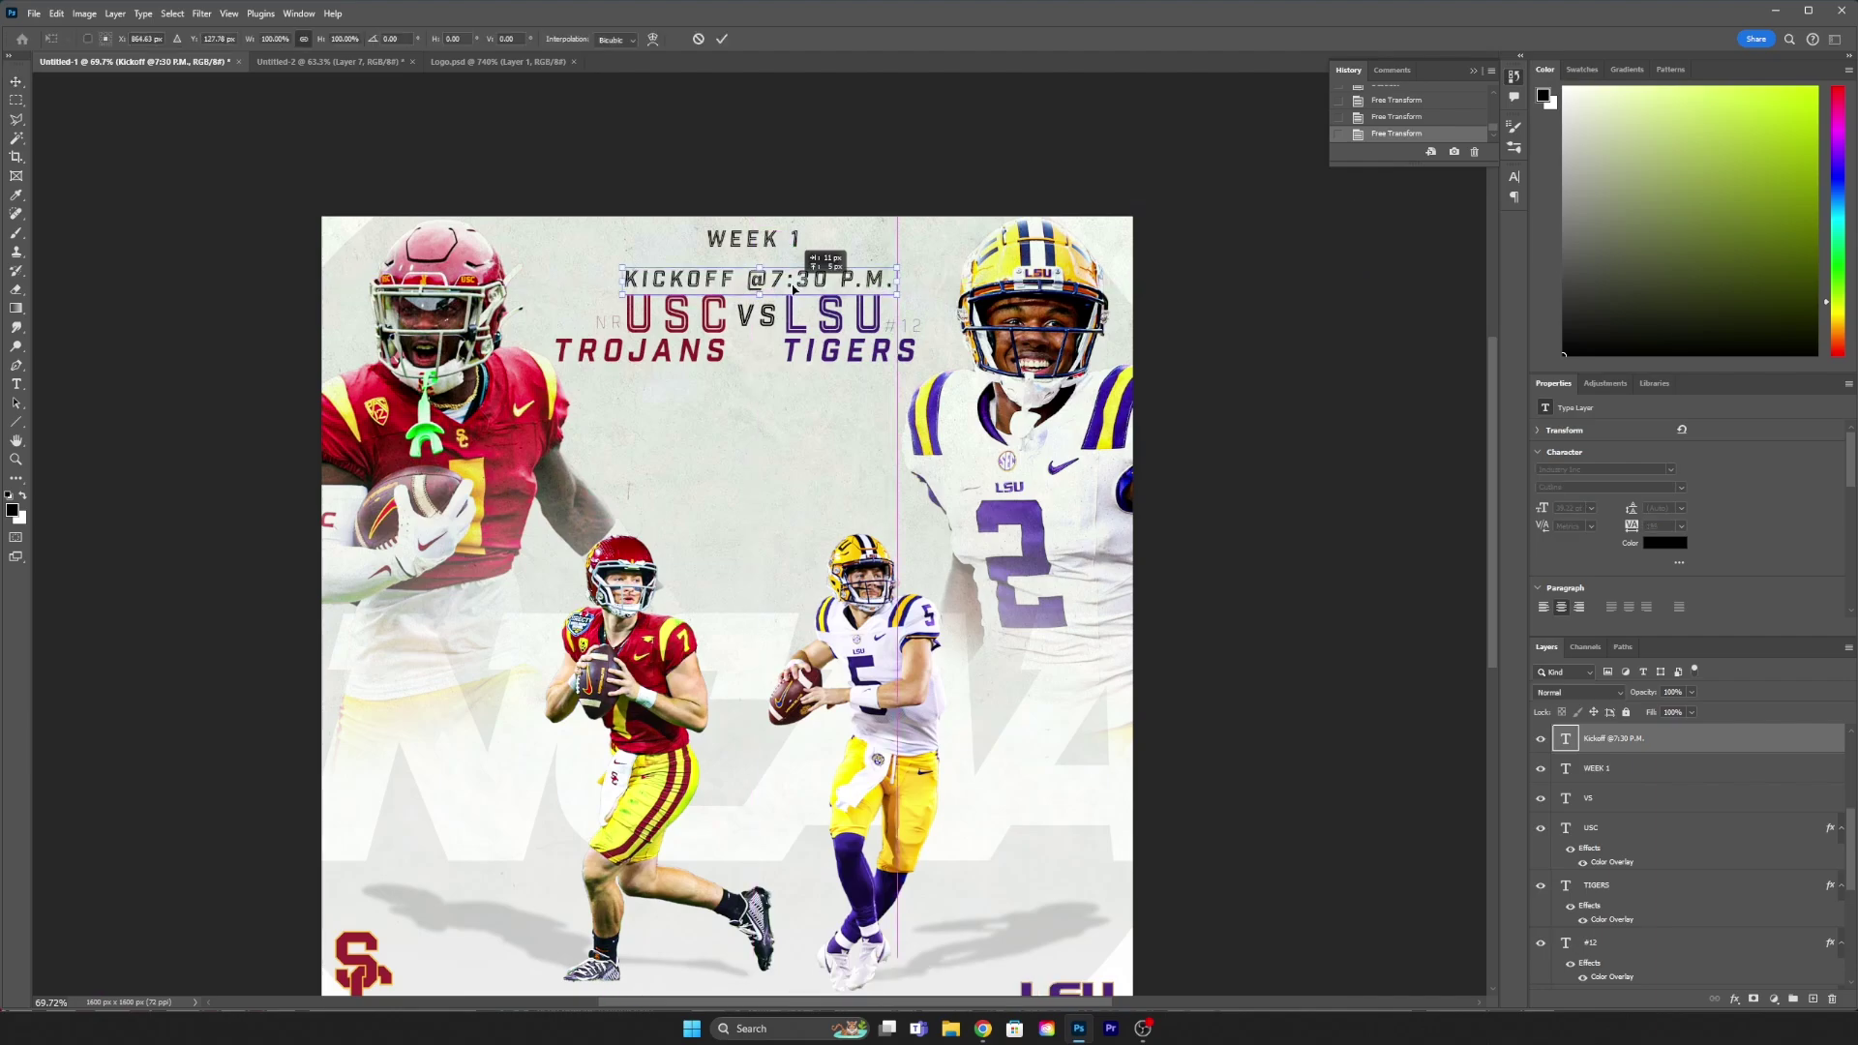
{"action": "key", "text": "Return"}
Step: Select all title layers and shift the whole title stack up slightly
{"action": "key", "text": "alt+bracketleft"}
{"action": "key", "text": "ctrl+t"}
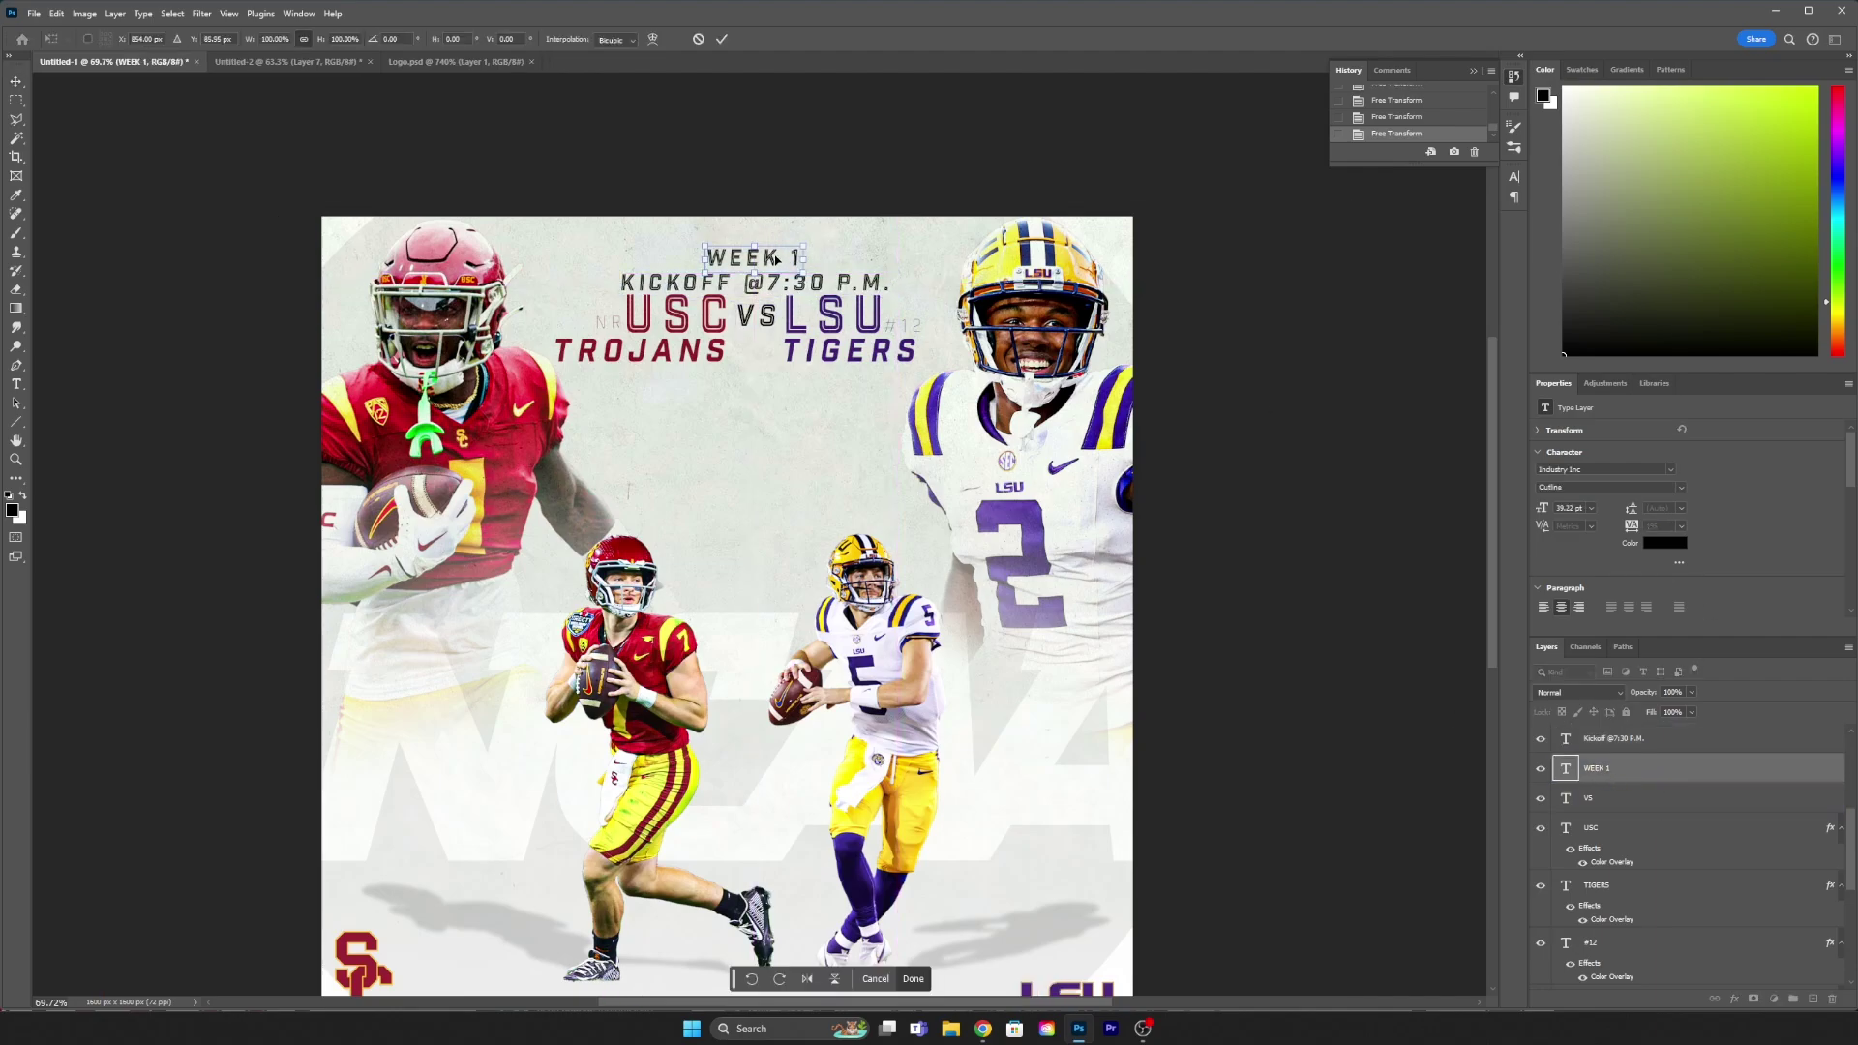
{"action": "key", "text": "Return"}
{"action": "key", "text": "ctrl+0"}
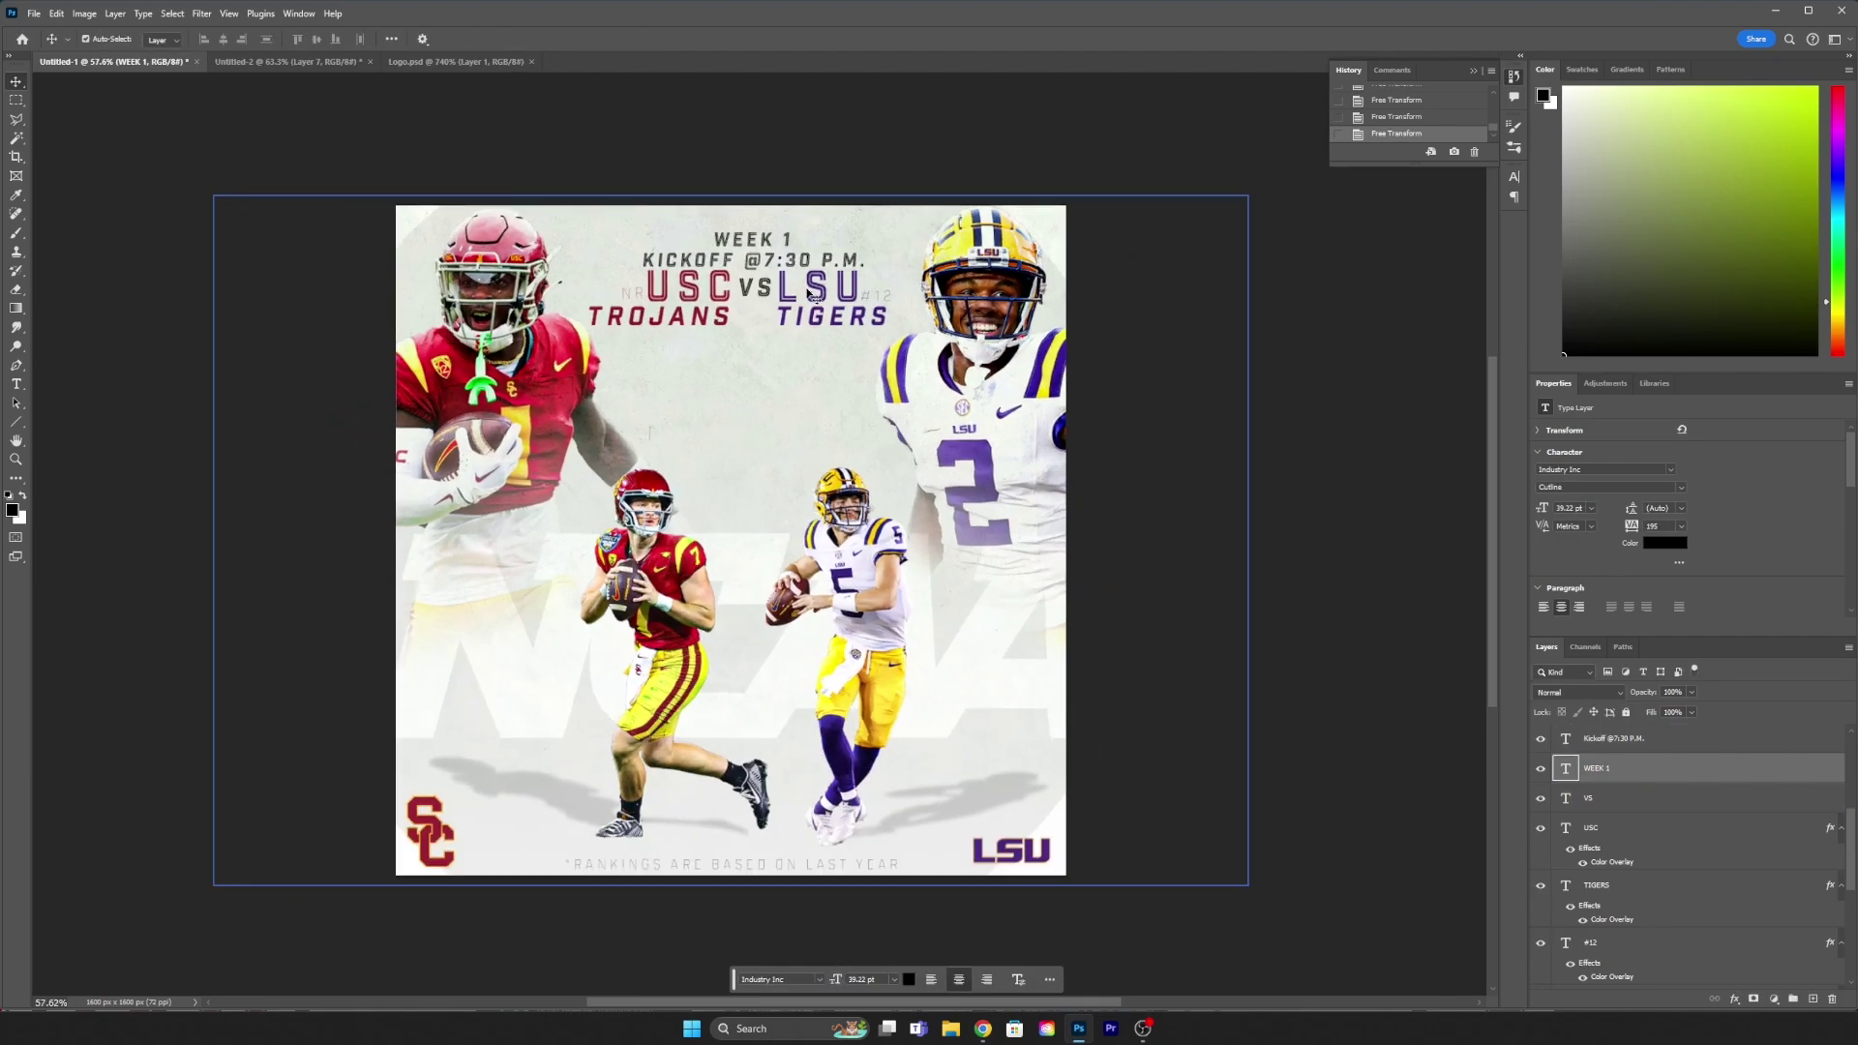
{"action": "left_click", "coordinate": [1685, 827]}
{"action": "scroll", "coordinate": [1685, 832], "scroll_direction": "down", "scroll_amount": 2}
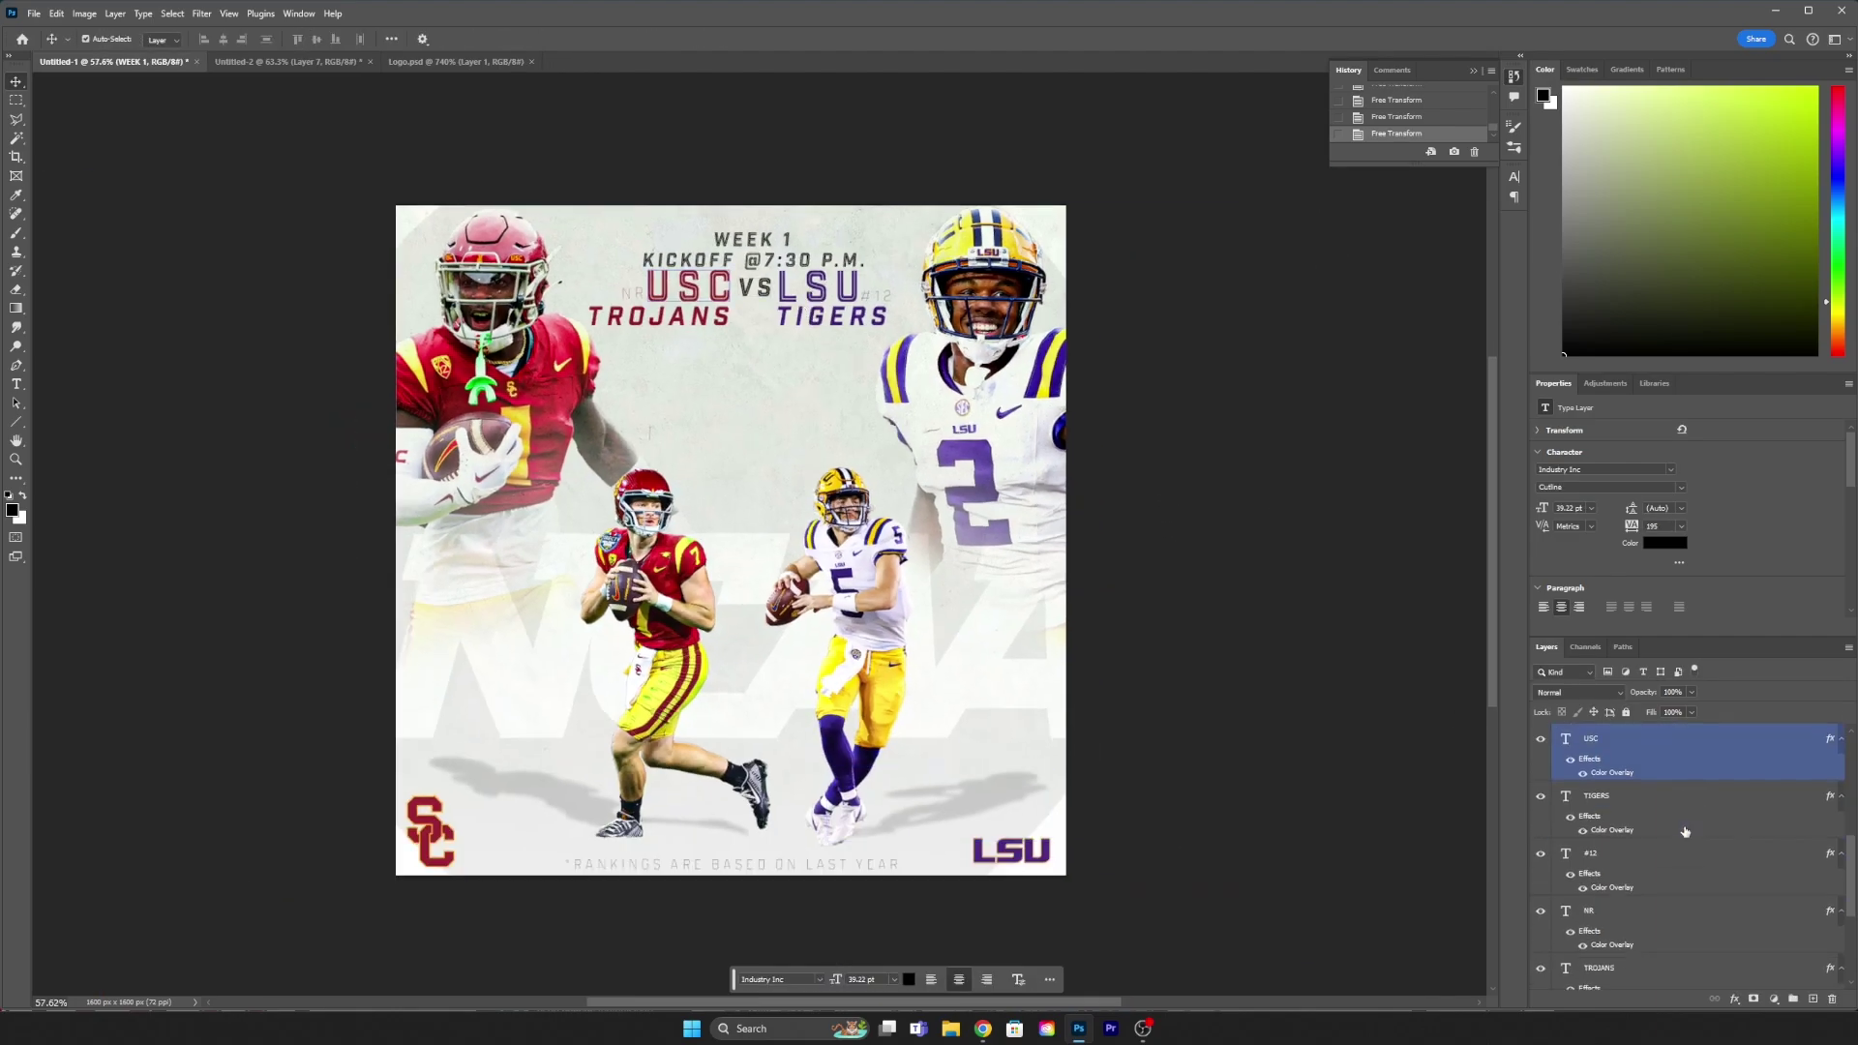
{"action": "key", "text": "ctrl+alt+a"}
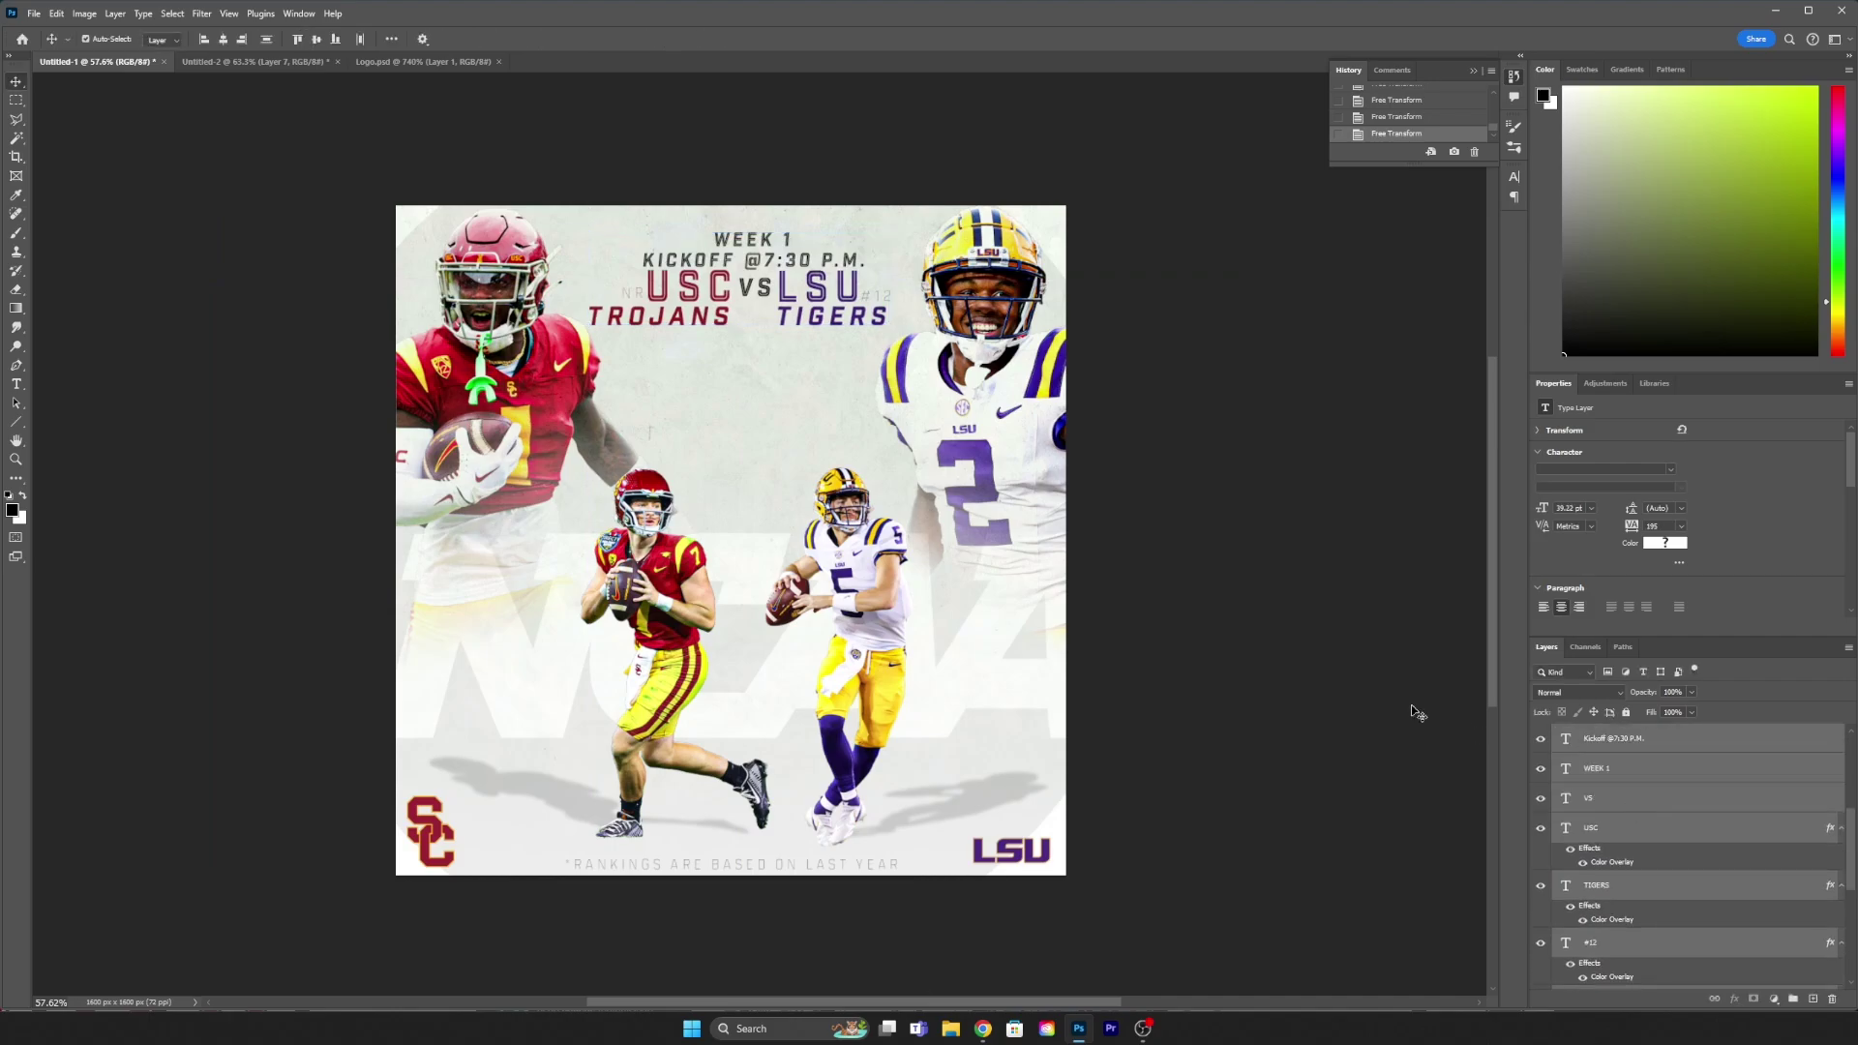
{"action": "key", "text": "ctrl+t"}
{"action": "left_click_drag", "start_coordinate": [827, 299], "coordinate": [827, 283]}
{"action": "key", "text": "Return"}
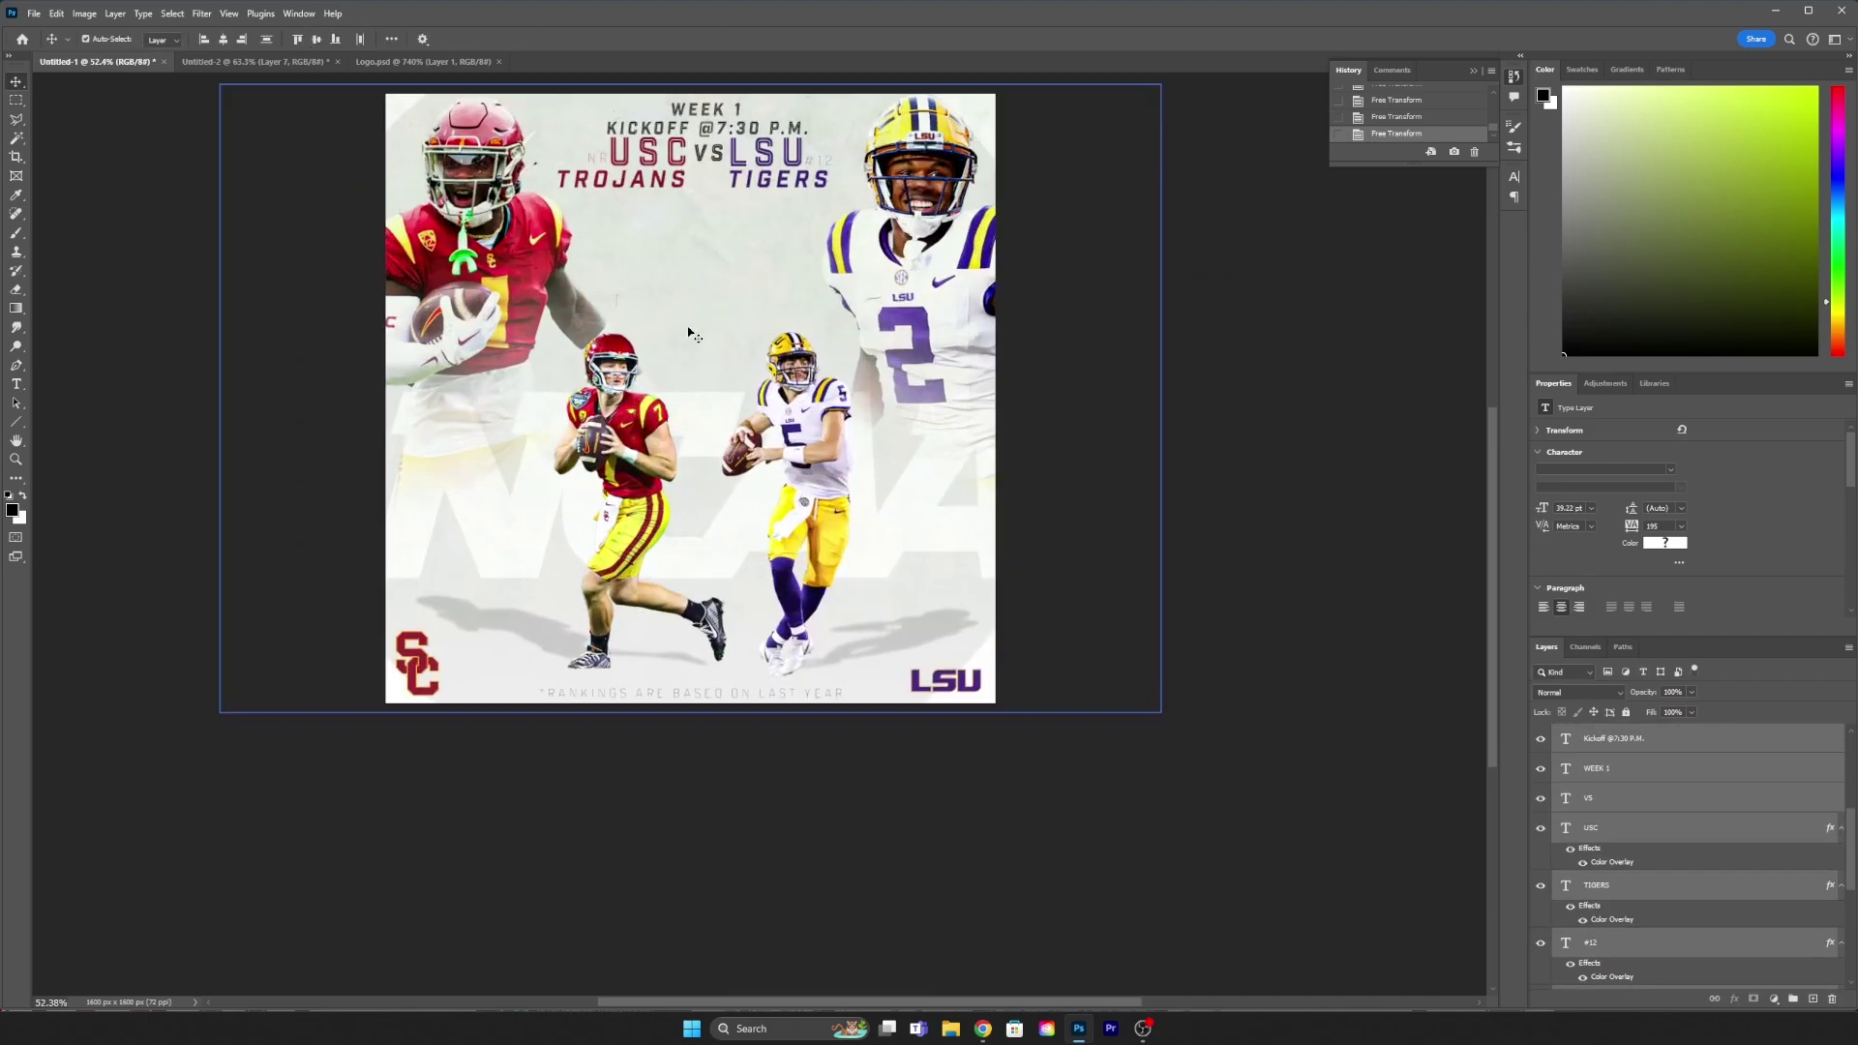
Step: Move the NCAA background up and erase parts of it in bands across the canvas
{"action": "key", "text": "ctrl+t"}
{"action": "left_click_drag", "start_coordinate": [889, 577], "coordinate": [888, 473]}
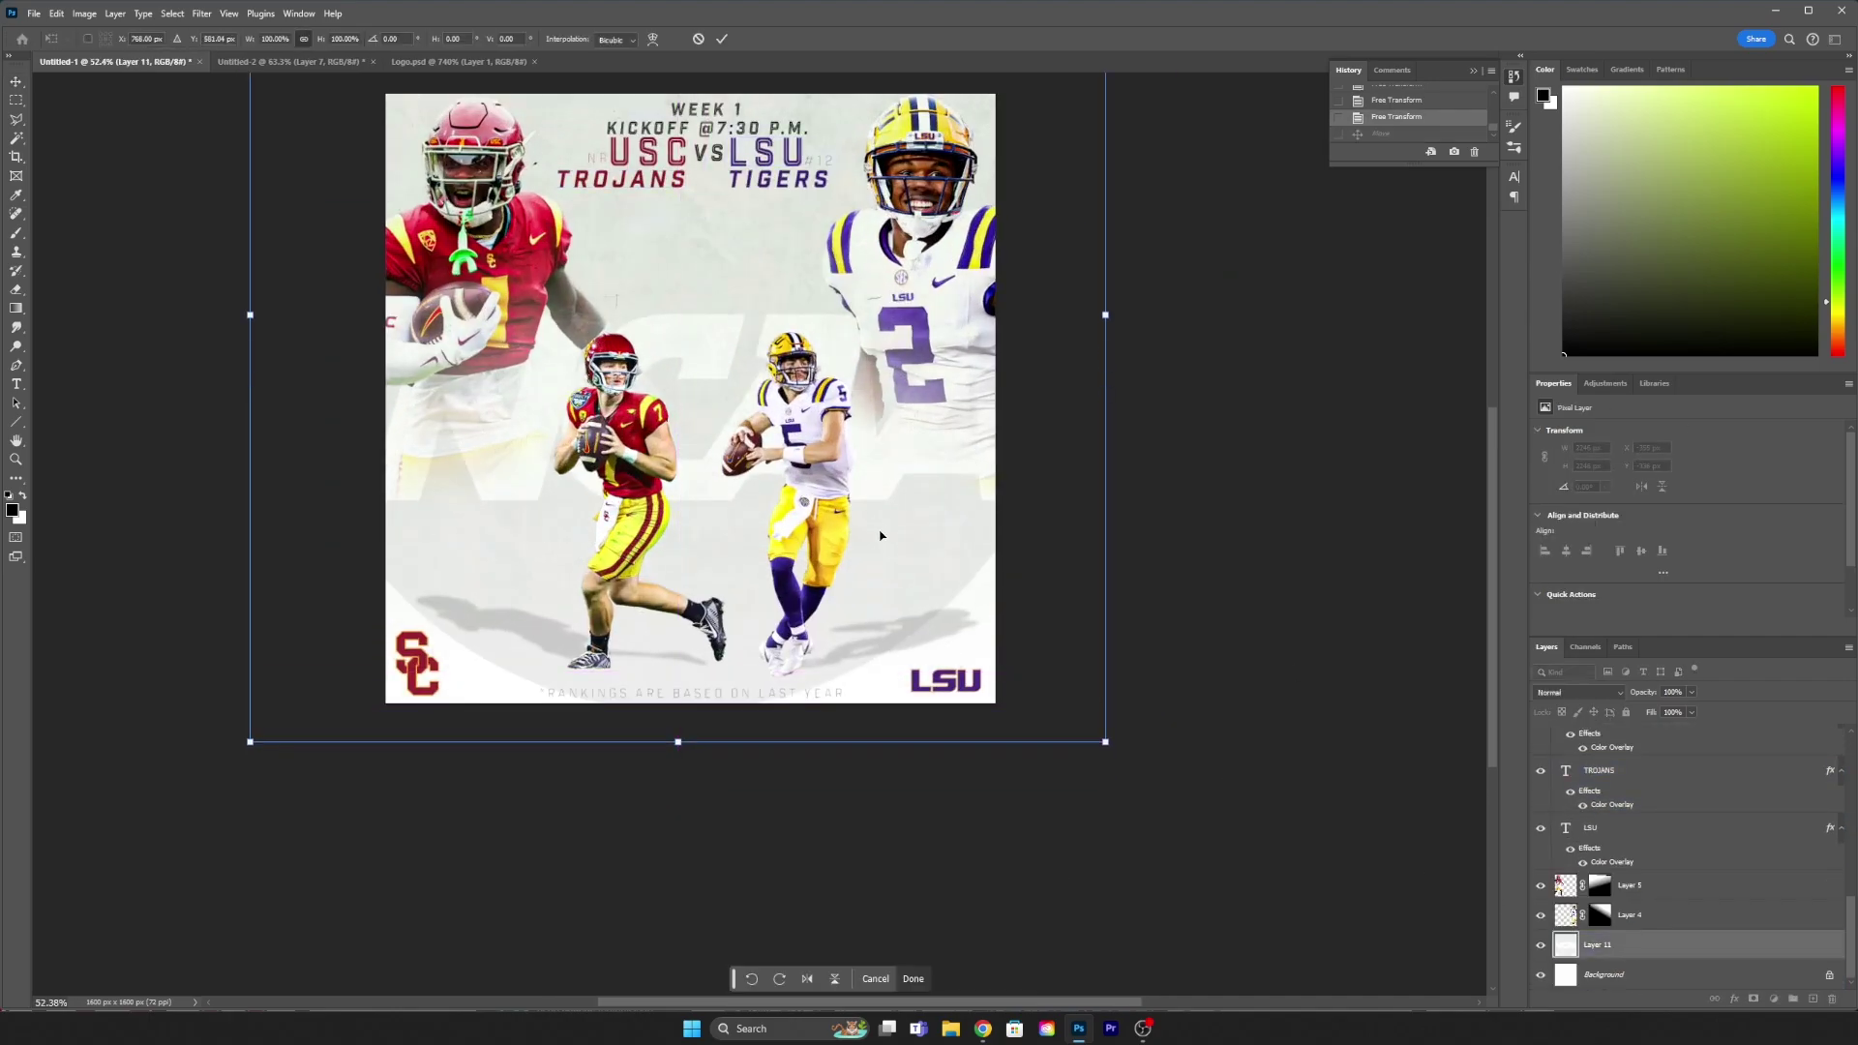
{"action": "key", "text": "Return"}
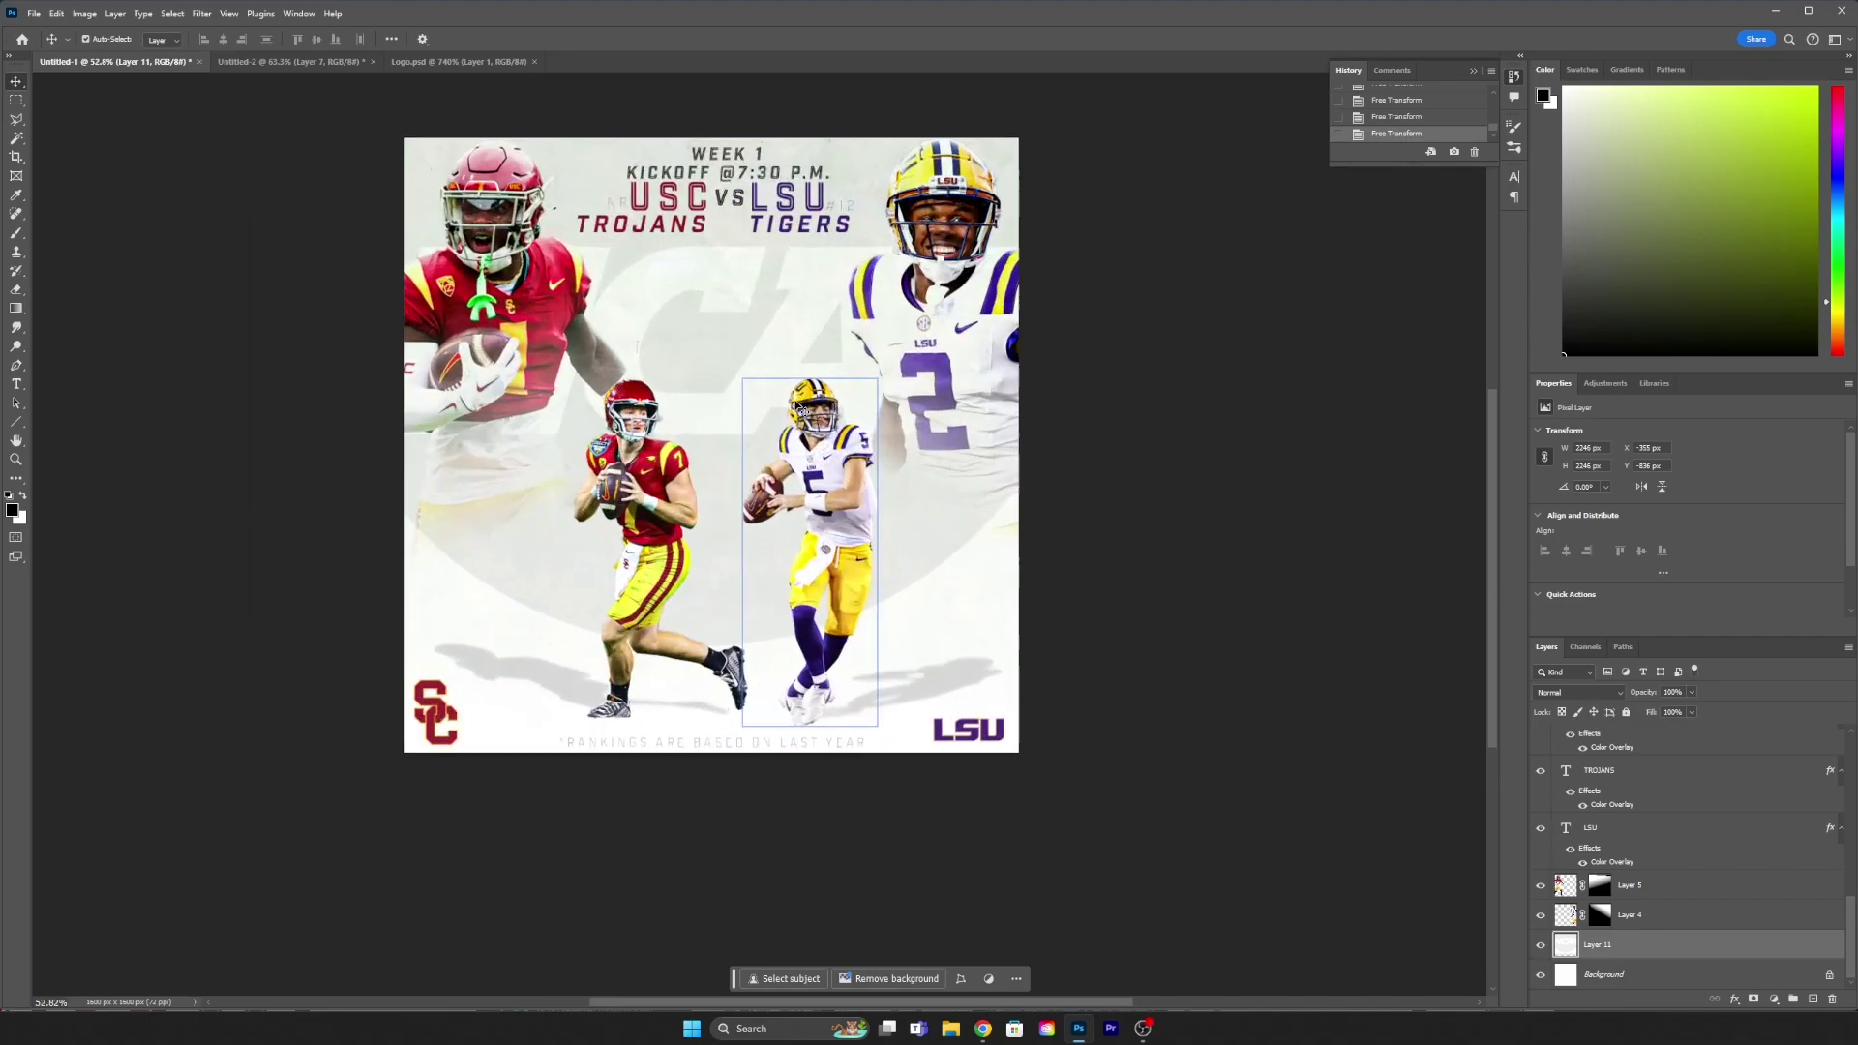
{"action": "left_click_drag", "start_coordinate": [302, 695], "coordinate": [1127, 435]}
{"action": "left_click_drag", "start_coordinate": [312, 137], "coordinate": [828, 152]}
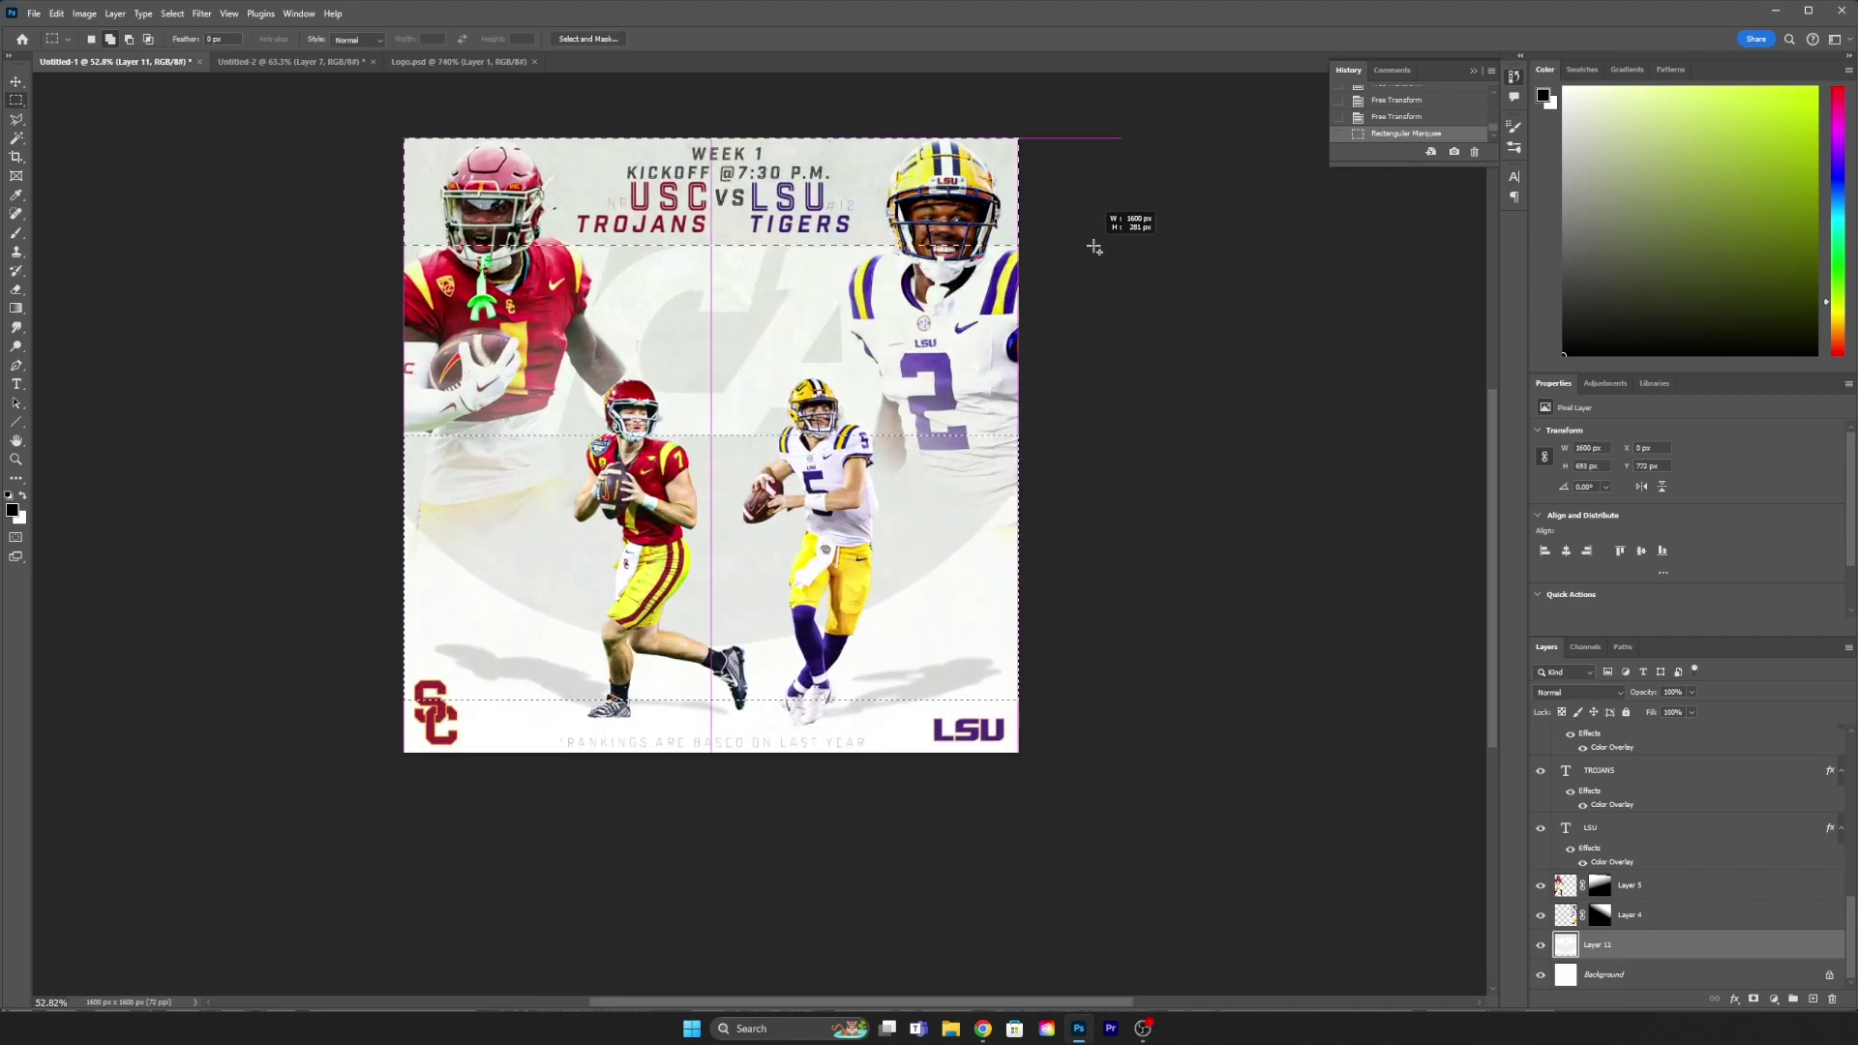
{"action": "left_click_drag", "start_coordinate": [1094, 248], "coordinate": [1122, 248]}
{"action": "key", "text": "e"}
{"action": "left_click_drag", "start_coordinate": [1306, 427], "coordinate": [1379, 494]}
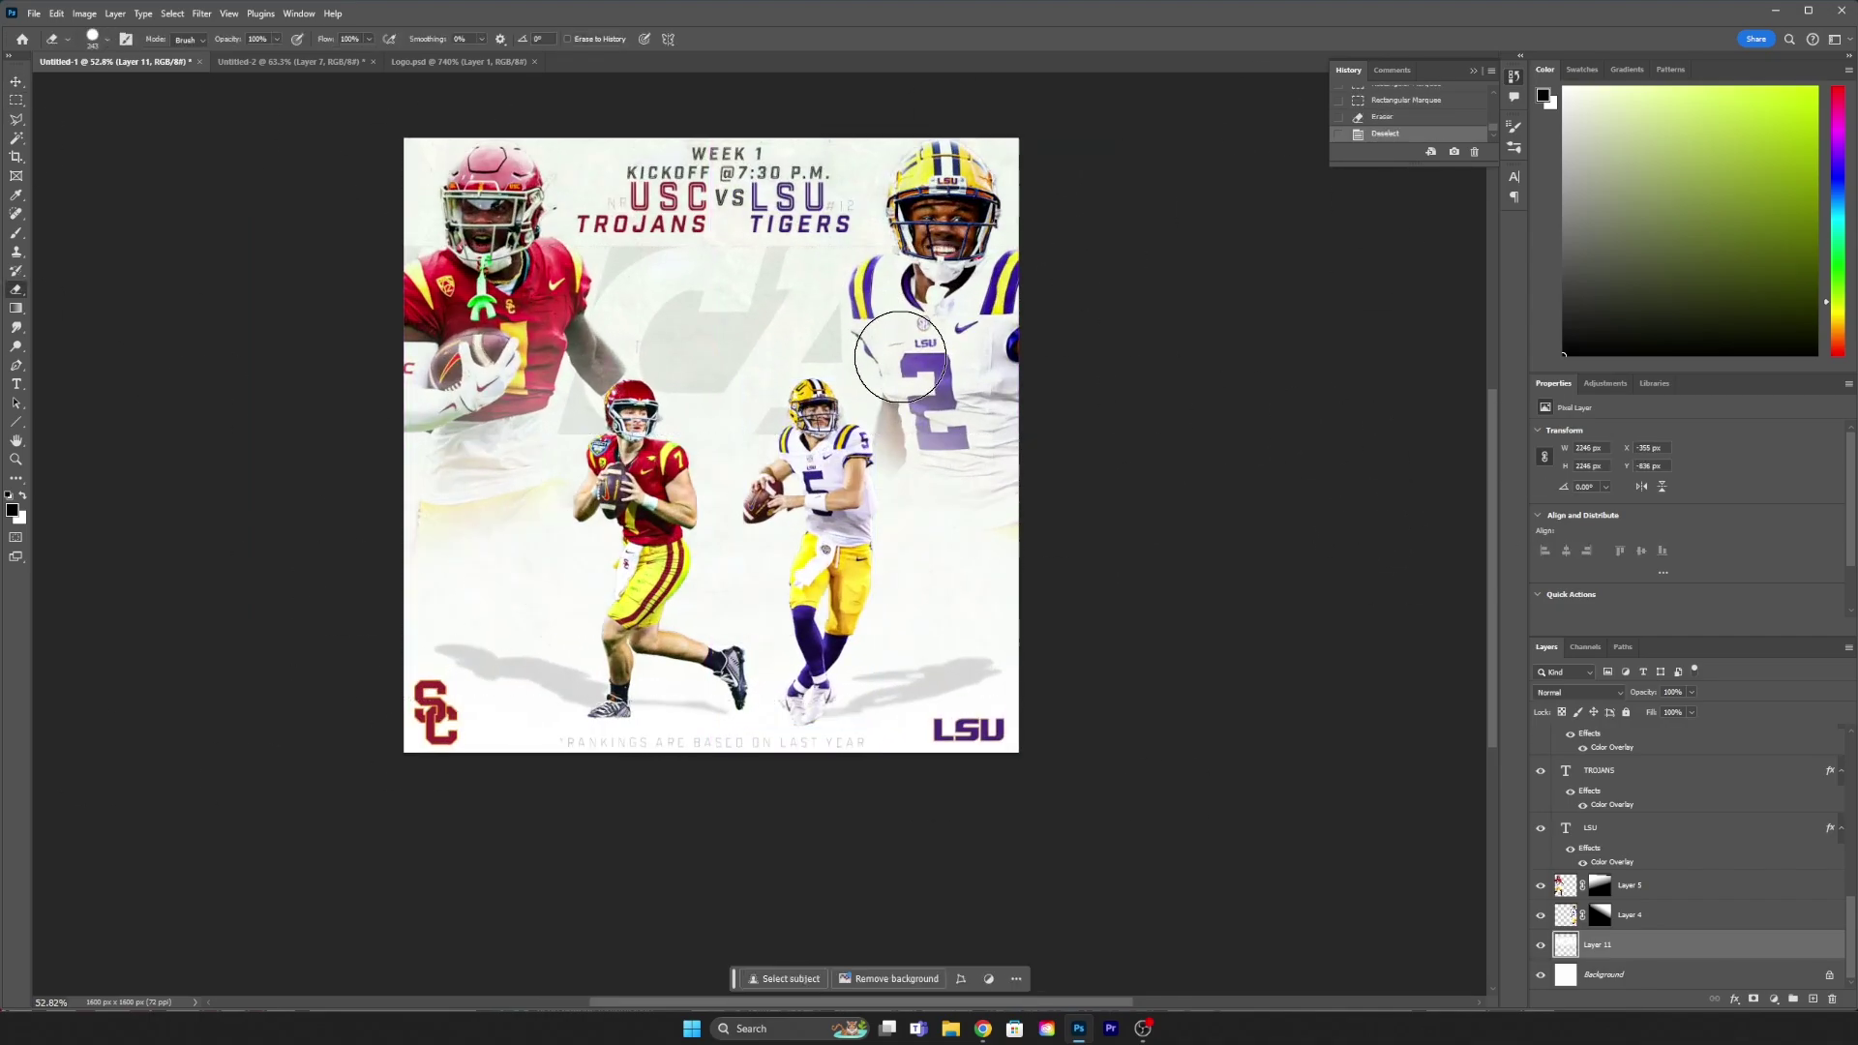
{"action": "left_click", "coordinate": [779, 386]}
{"action": "scroll", "coordinate": [1646, 871], "scroll_direction": "up", "scroll_amount": 2}
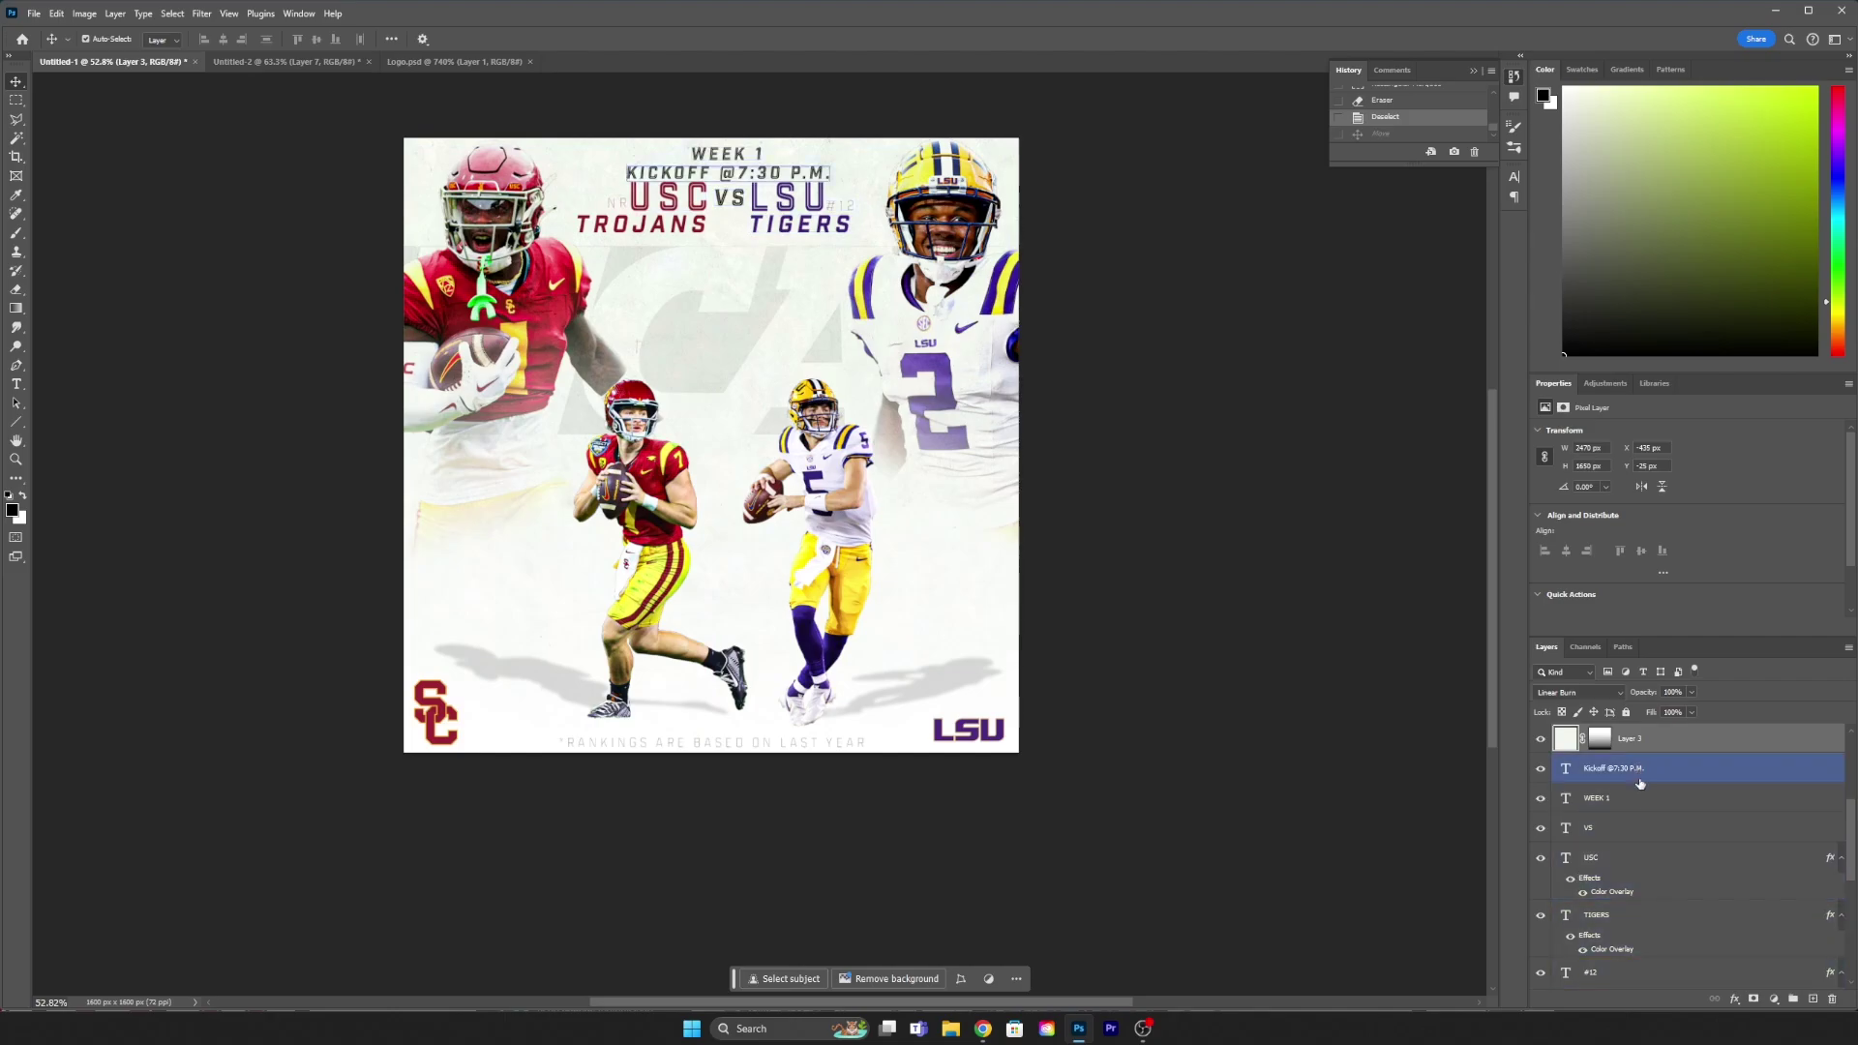
{"action": "left_click", "coordinate": [1649, 916]}
Step: Shrink the NCAA background to about 57% and clear it from a box around the central players
{"action": "key", "text": "ctrl+t"}
{"action": "mouse_move", "coordinate": [1128, 236]}
{"action": "left_mouse_down"}
{"action": "mouse_move", "coordinate": [945, 257]}
{"action": "mouse_move", "coordinate": [883, 297]}
{"action": "left_mouse_up"}
{"action": "key", "text": "Return"}
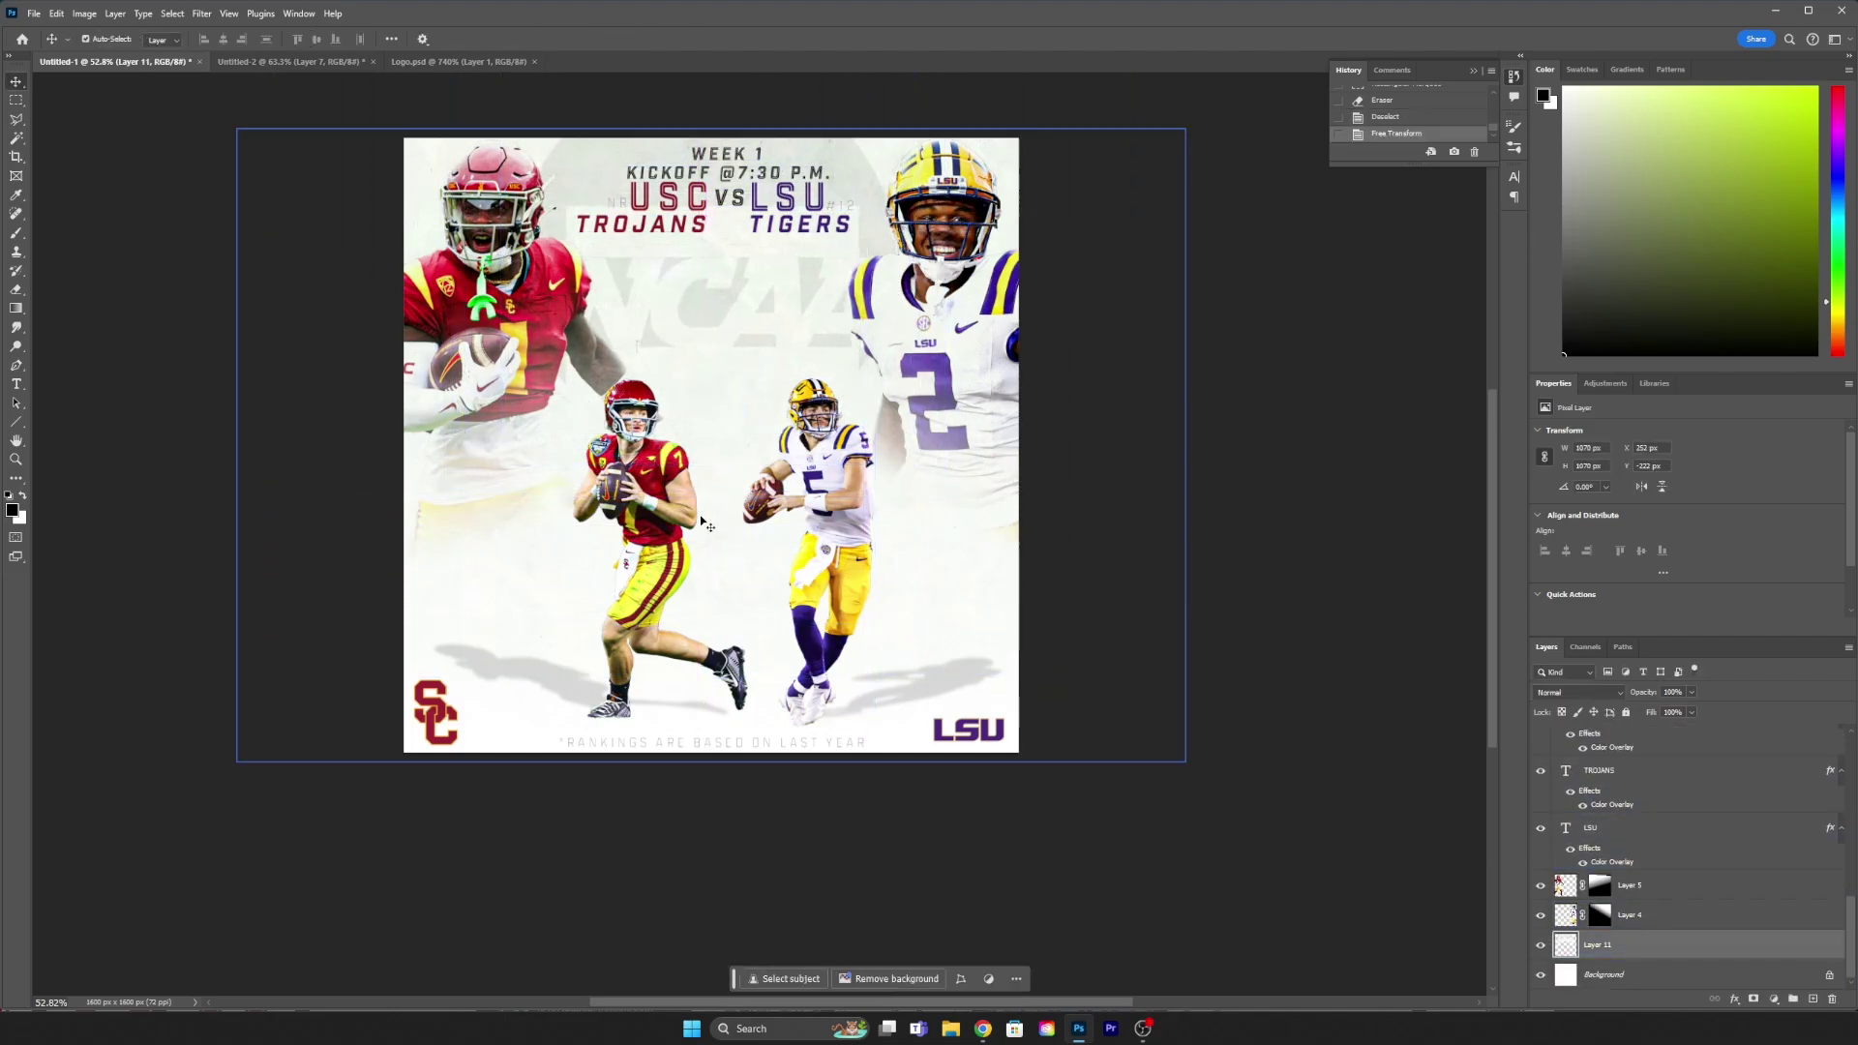
{"action": "key", "text": "m"}
{"action": "left_click_drag", "start_coordinate": [515, 345], "coordinate": [953, 555]}
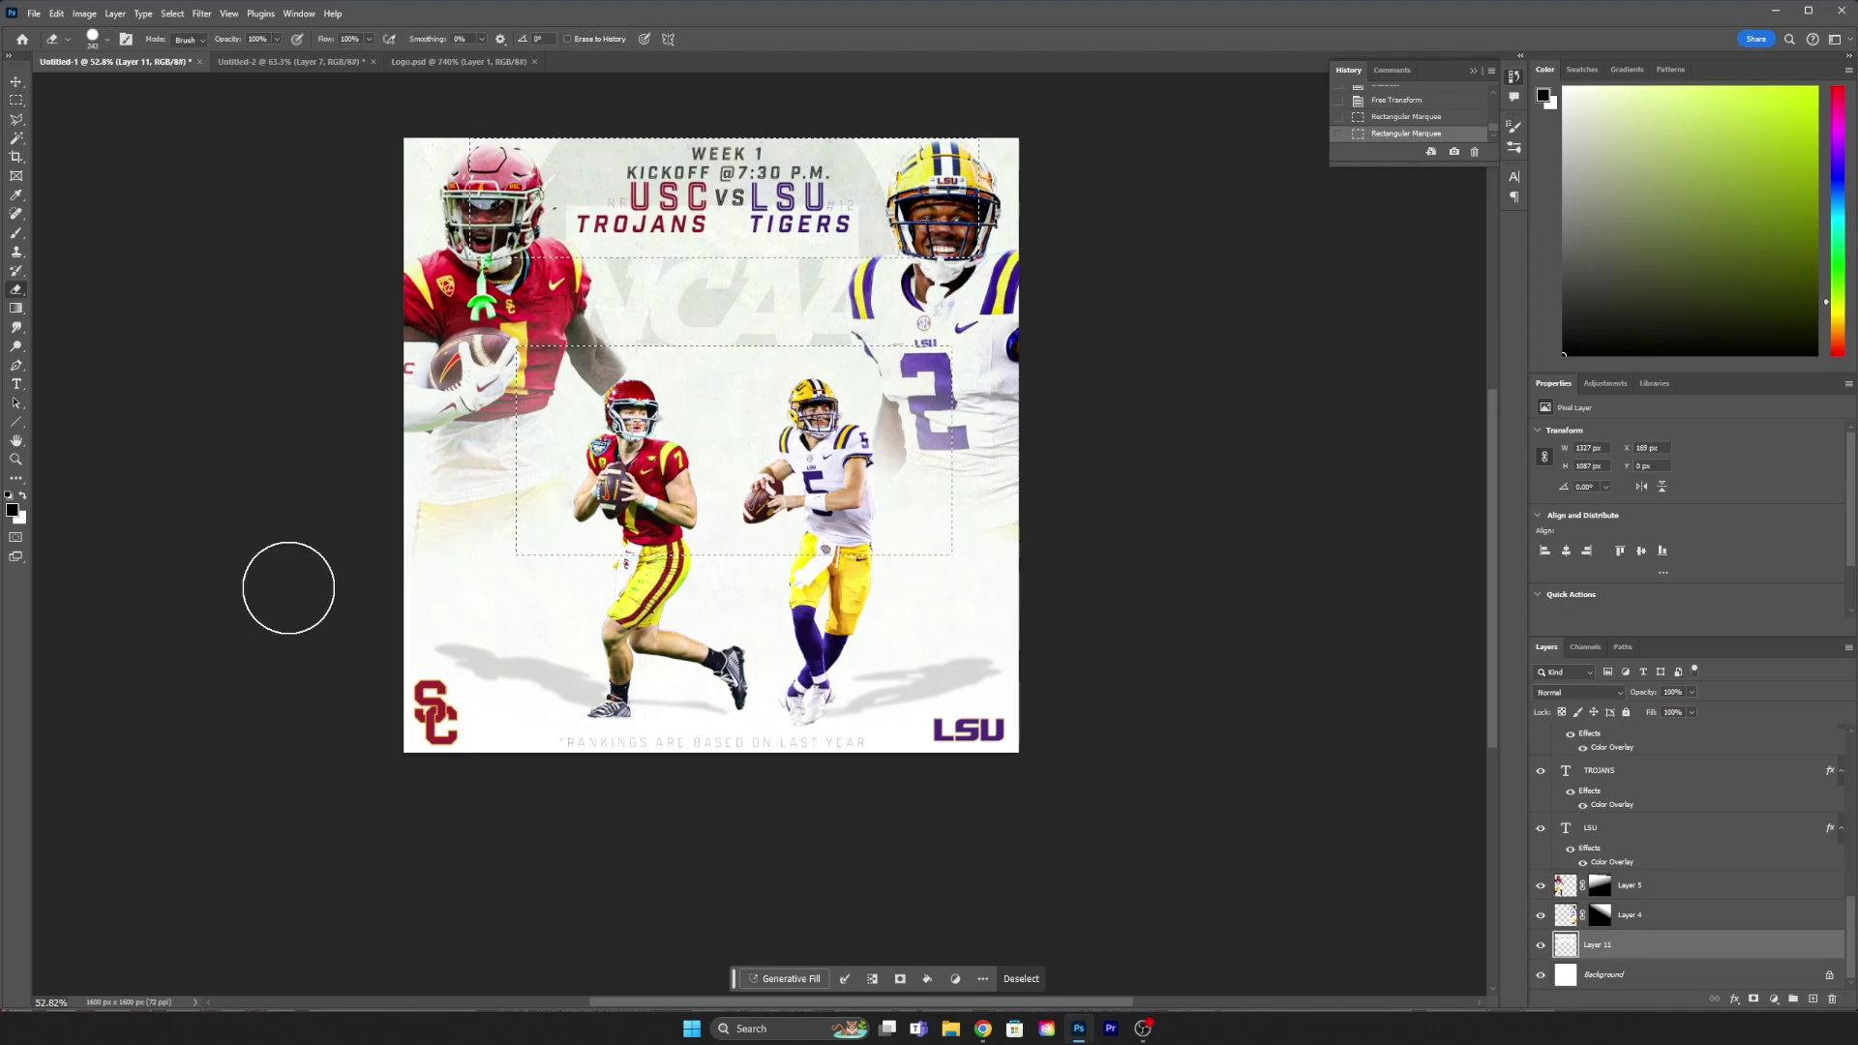
{"action": "key", "text": "Delete"}
Step: Move the NCAA background down a little, then nudge it slightly lower
{"action": "scroll", "coordinate": [802, 347], "scroll_direction": "up", "scroll_amount": 3}
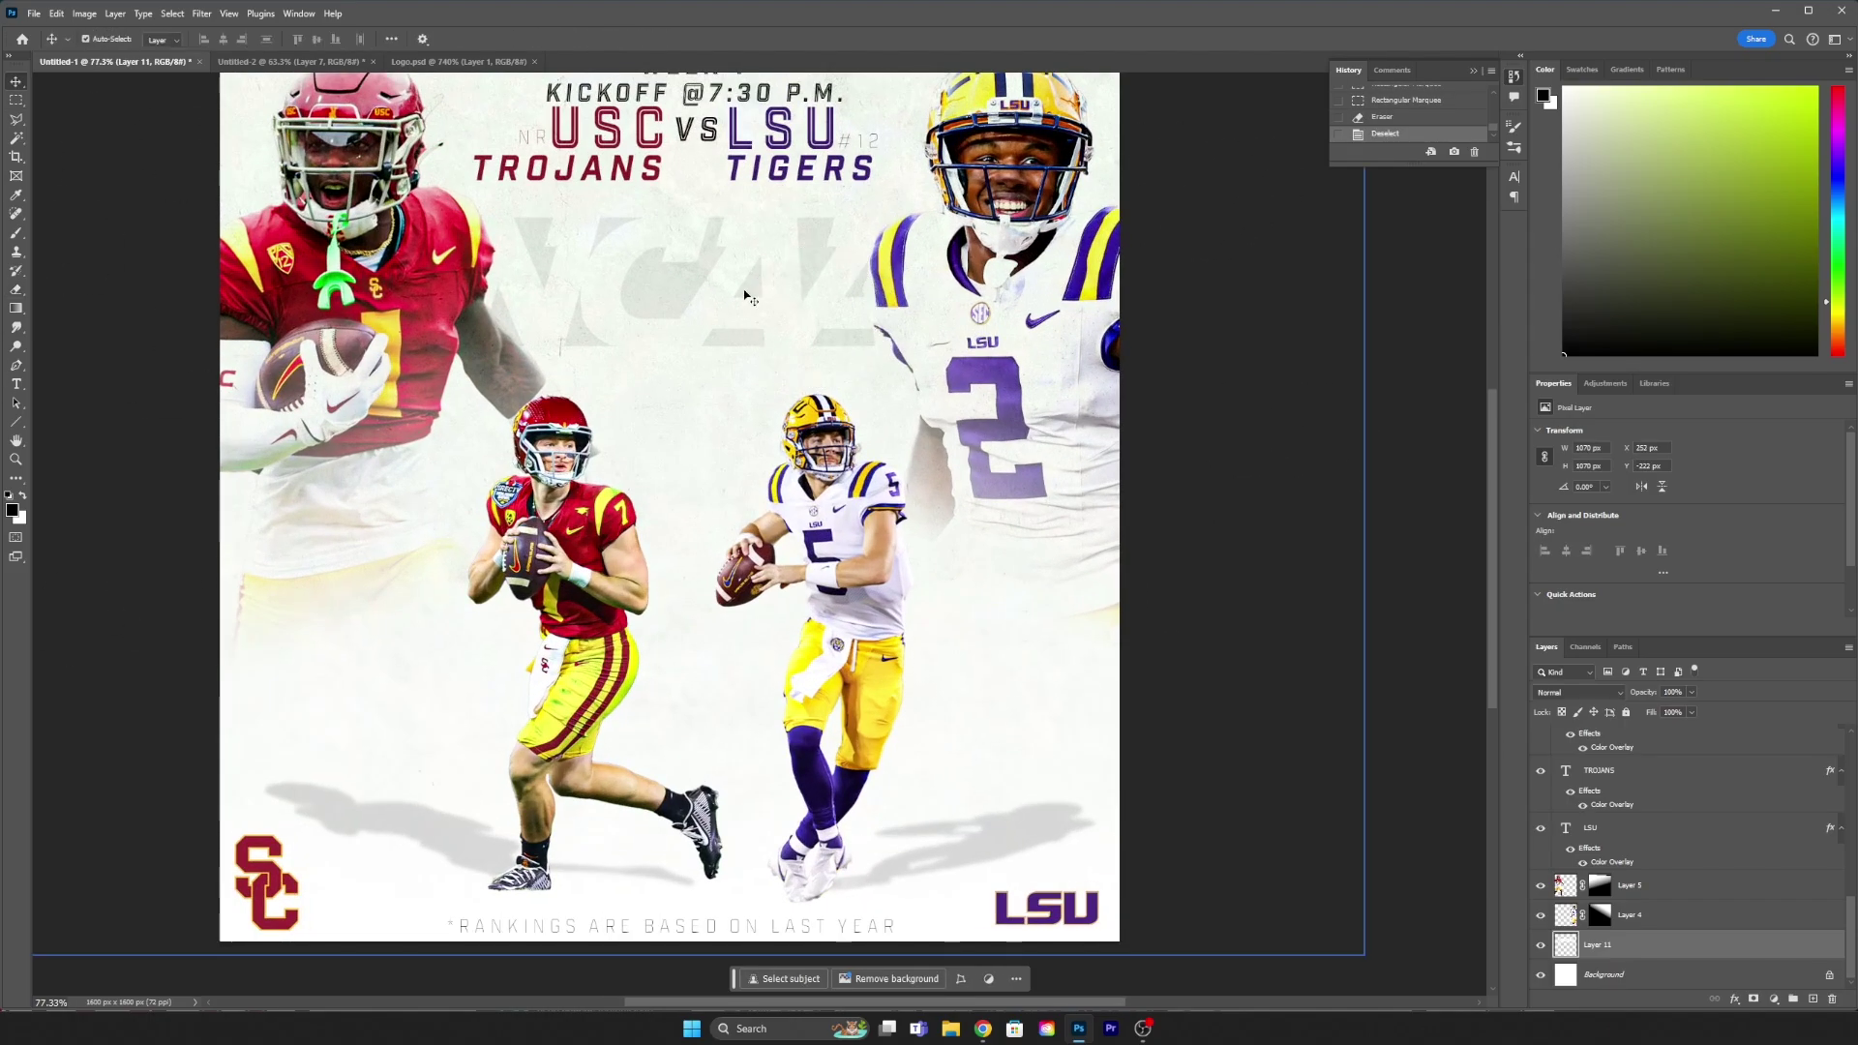
{"action": "key", "text": "ctrl+t"}
{"action": "mouse_move", "coordinate": [764, 285]}
{"action": "left_mouse_down"}
{"action": "mouse_move", "coordinate": [763, 325]}
{"action": "mouse_move", "coordinate": [784, 310]}
{"action": "left_mouse_up"}
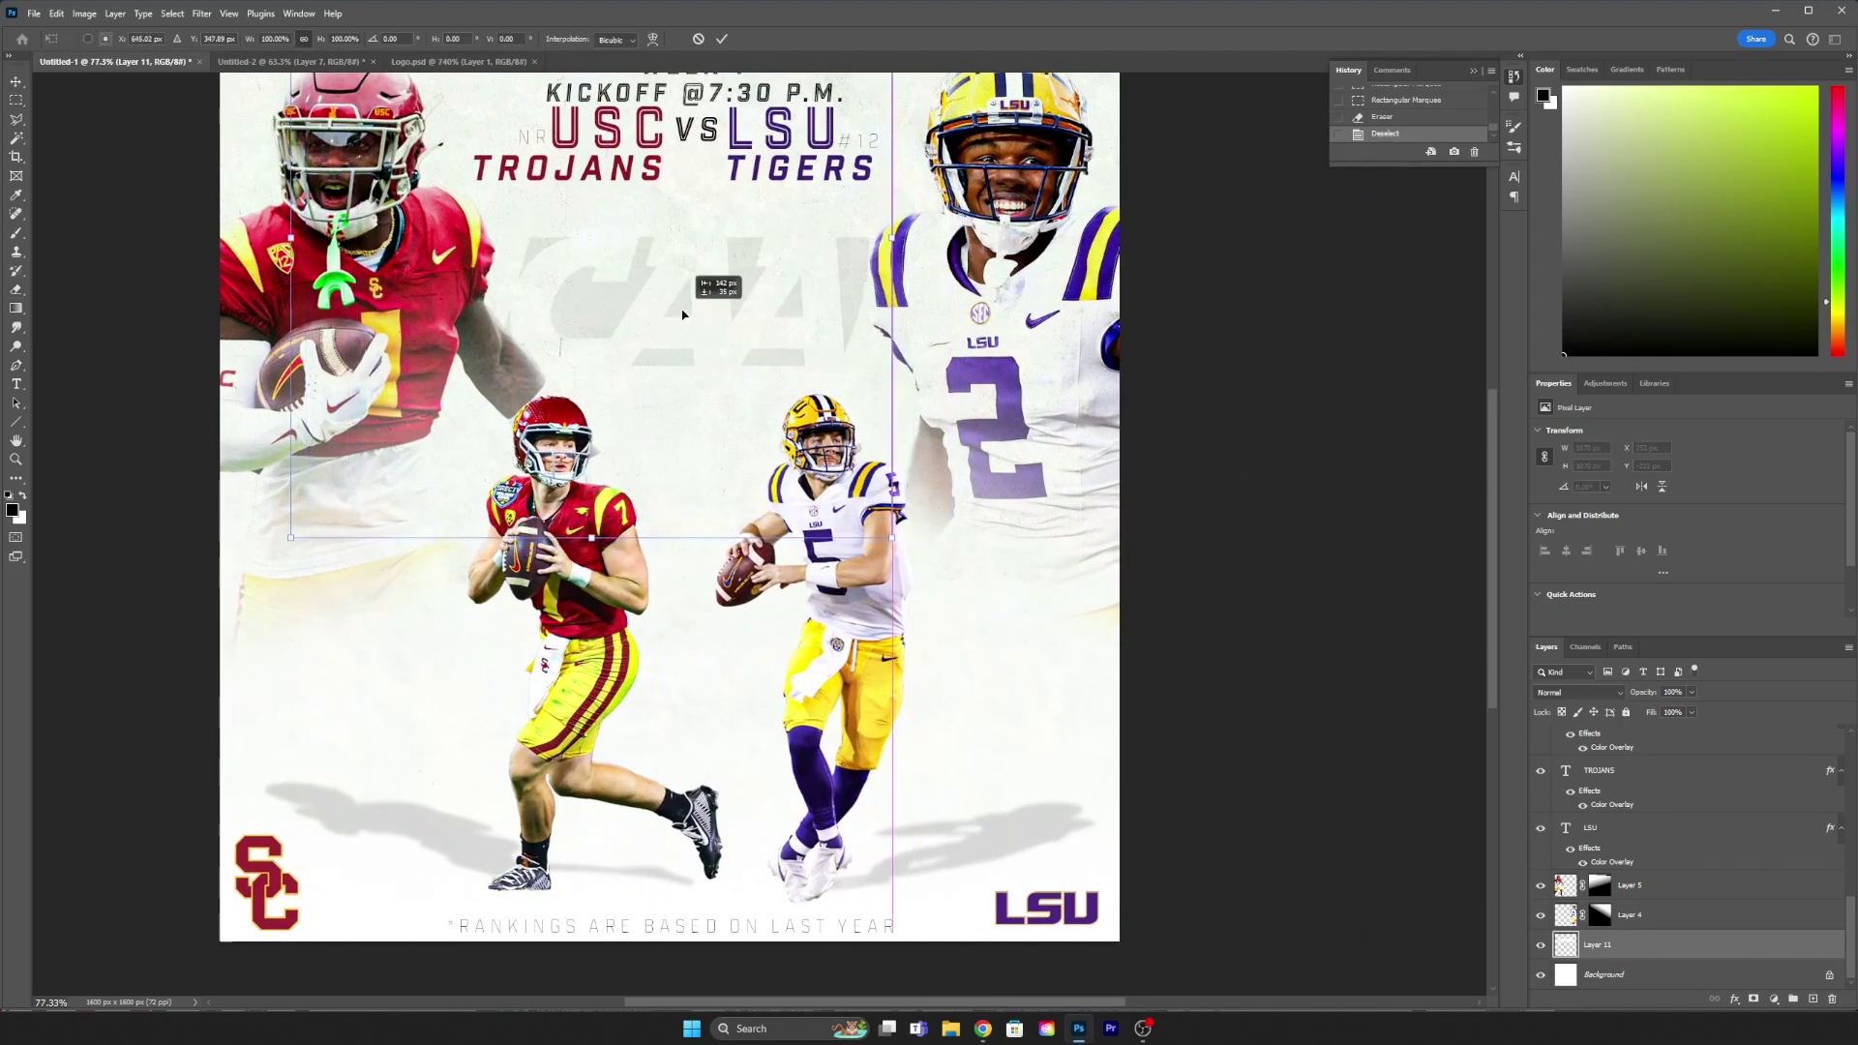
{"action": "scroll", "coordinate": [791, 317], "scroll_direction": "down", "scroll_amount": 3}
{"action": "key", "text": "Return"}
{"action": "scroll", "coordinate": [792, 316], "scroll_direction": "up", "scroll_amount": 3}
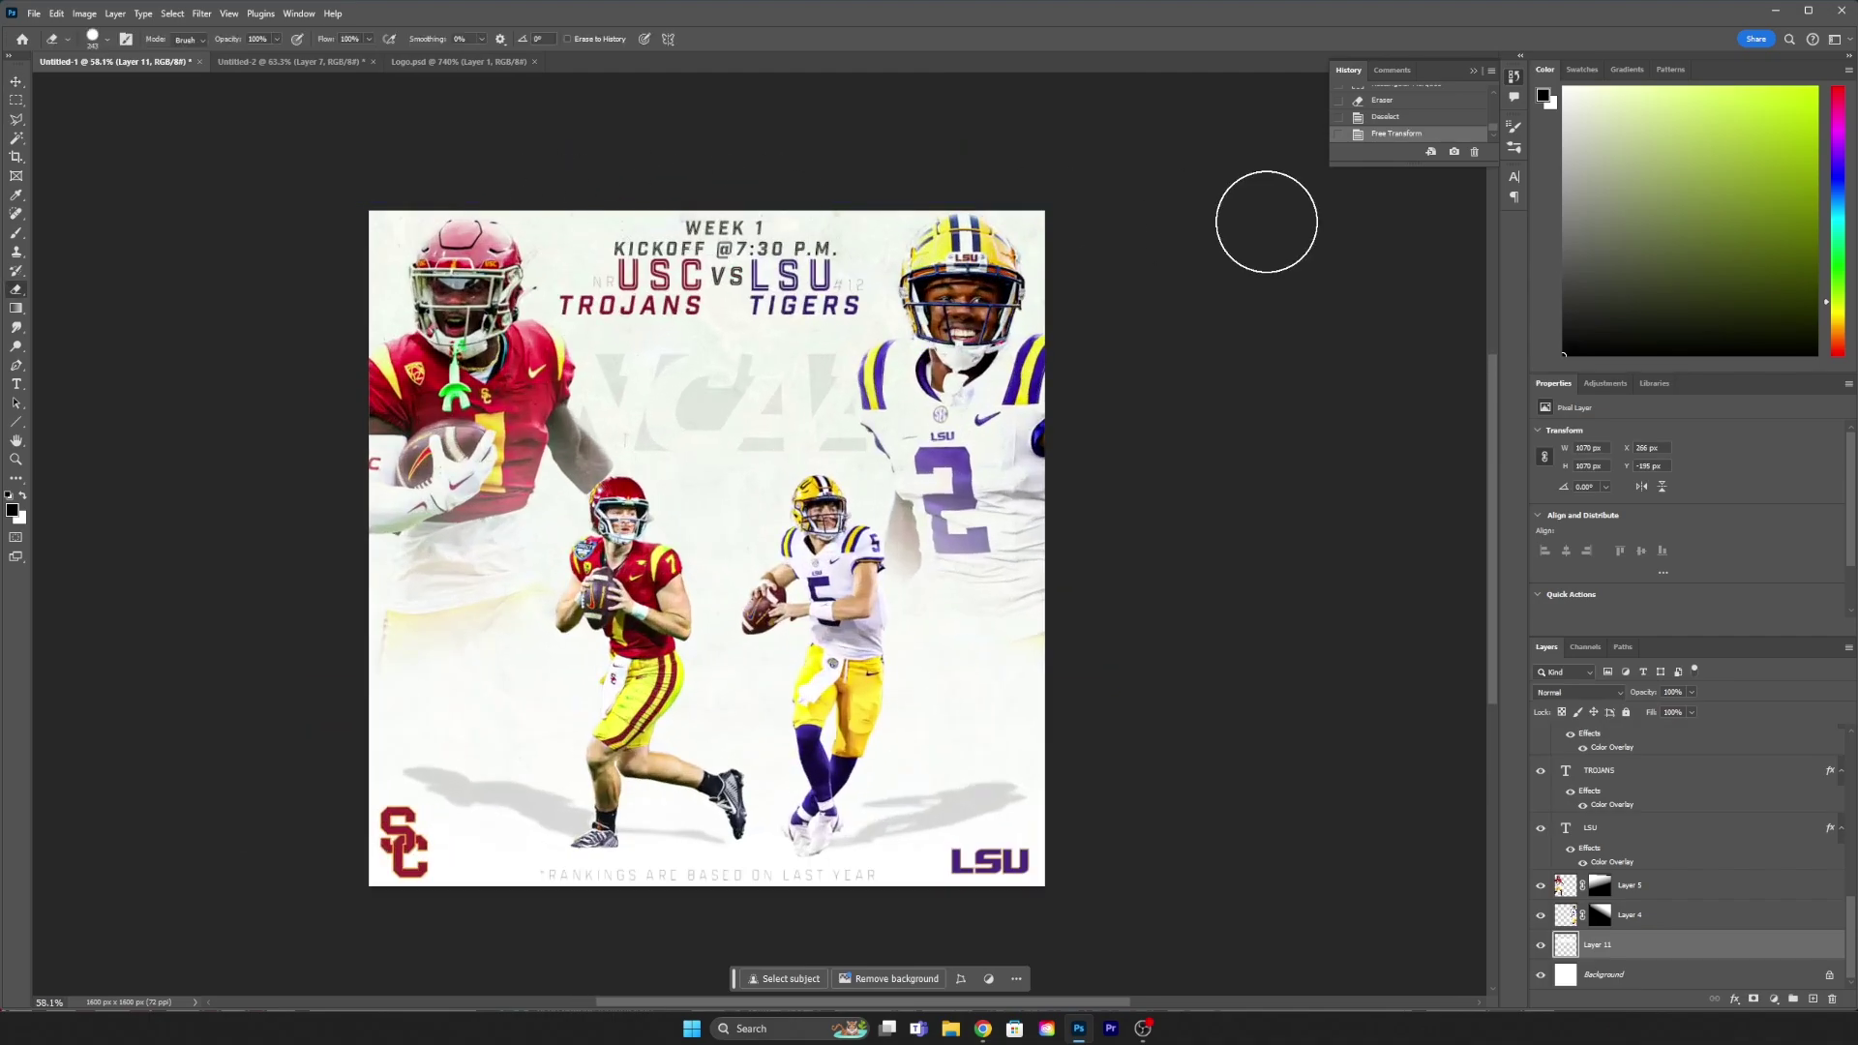
{"action": "scroll", "coordinate": [944, 529], "scroll_direction": "down", "scroll_amount": 2}
{"action": "scroll", "coordinate": [854, 545], "scroll_direction": "up", "scroll_amount": 2}
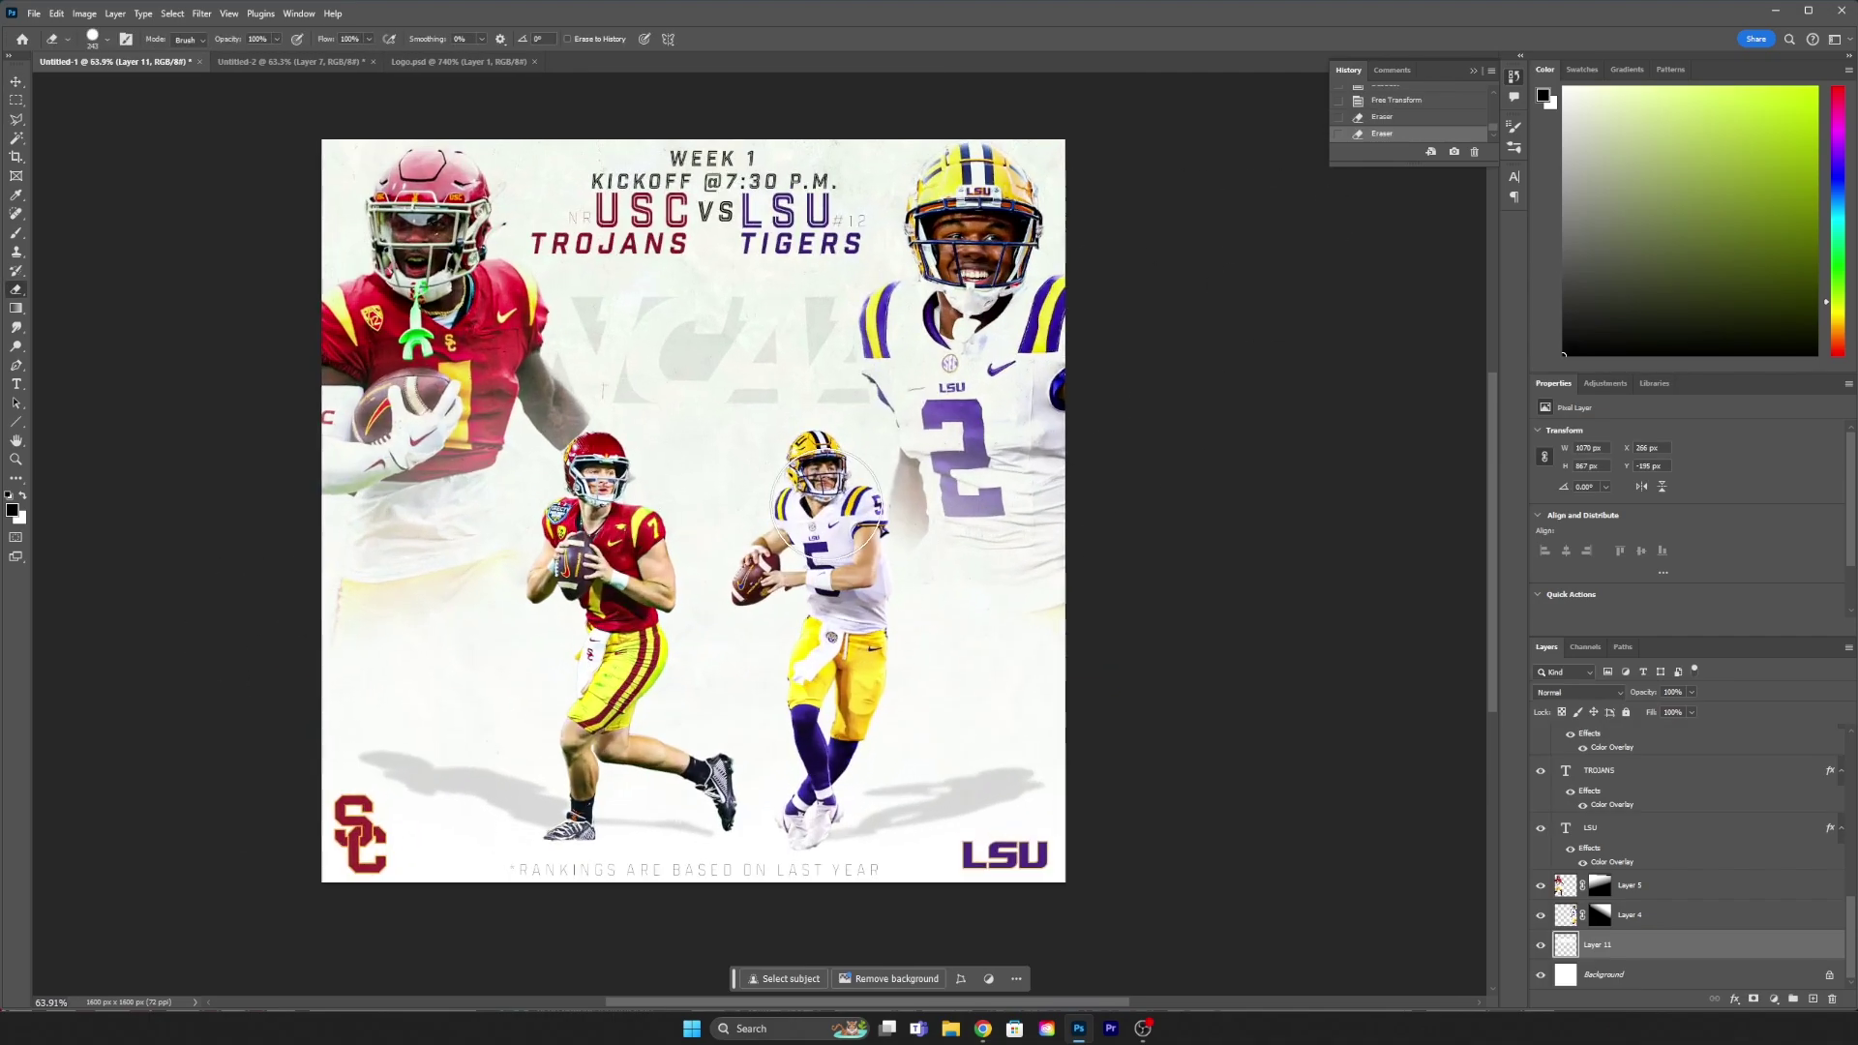
{"action": "key", "text": "ctrl+t"}
{"action": "scroll", "coordinate": [847, 414], "scroll_direction": "down", "scroll_amount": 1}
{"action": "left_click_drag", "start_coordinate": [847, 414], "coordinate": [844, 426]}
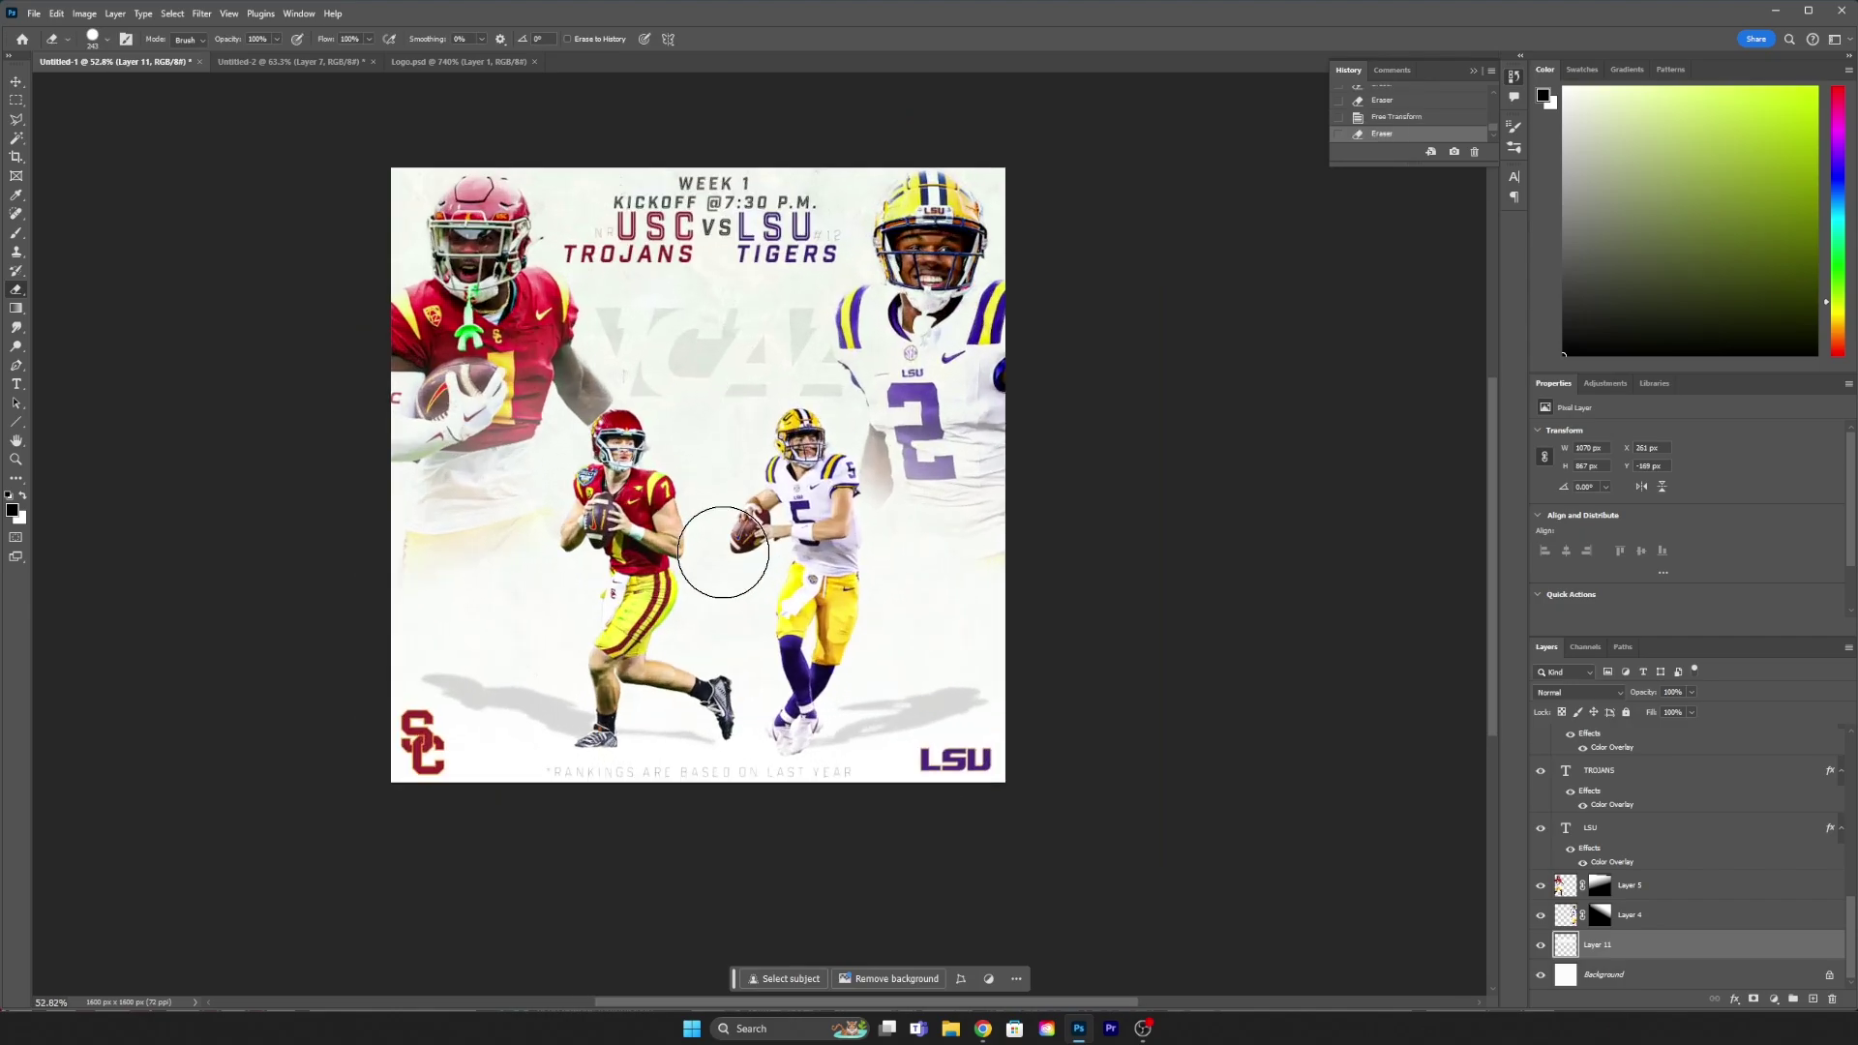
{"action": "scroll", "coordinate": [1694, 851], "scroll_direction": "down", "scroll_amount": 5}
{"action": "left_click", "coordinate": [1630, 886]}
{"action": "left_click", "coordinate": [85, 13]}
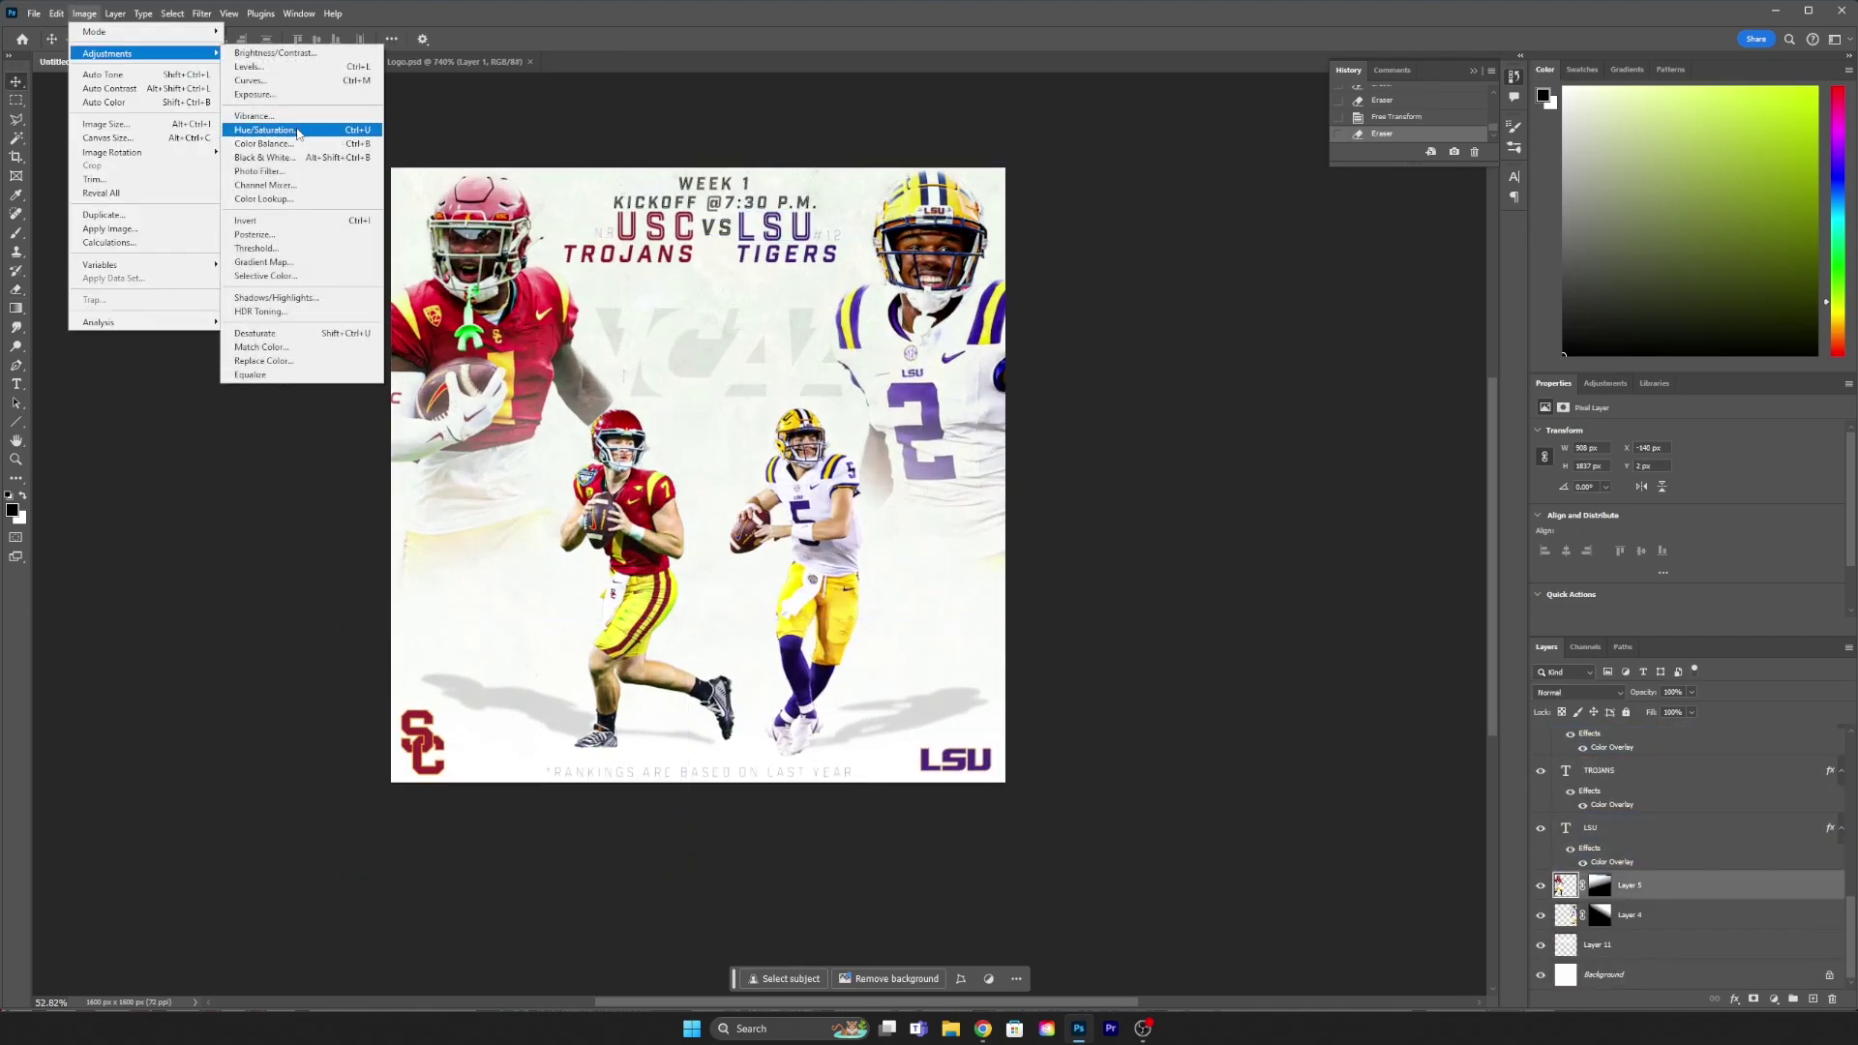
{"action": "left_click", "coordinate": [294, 168]}
{"action": "key", "text": "v"}
{"action": "left_click", "coordinate": [1692, 692]}
{"action": "left_click_drag", "start_coordinate": [1699, 711], "coordinate": [1666, 712]}
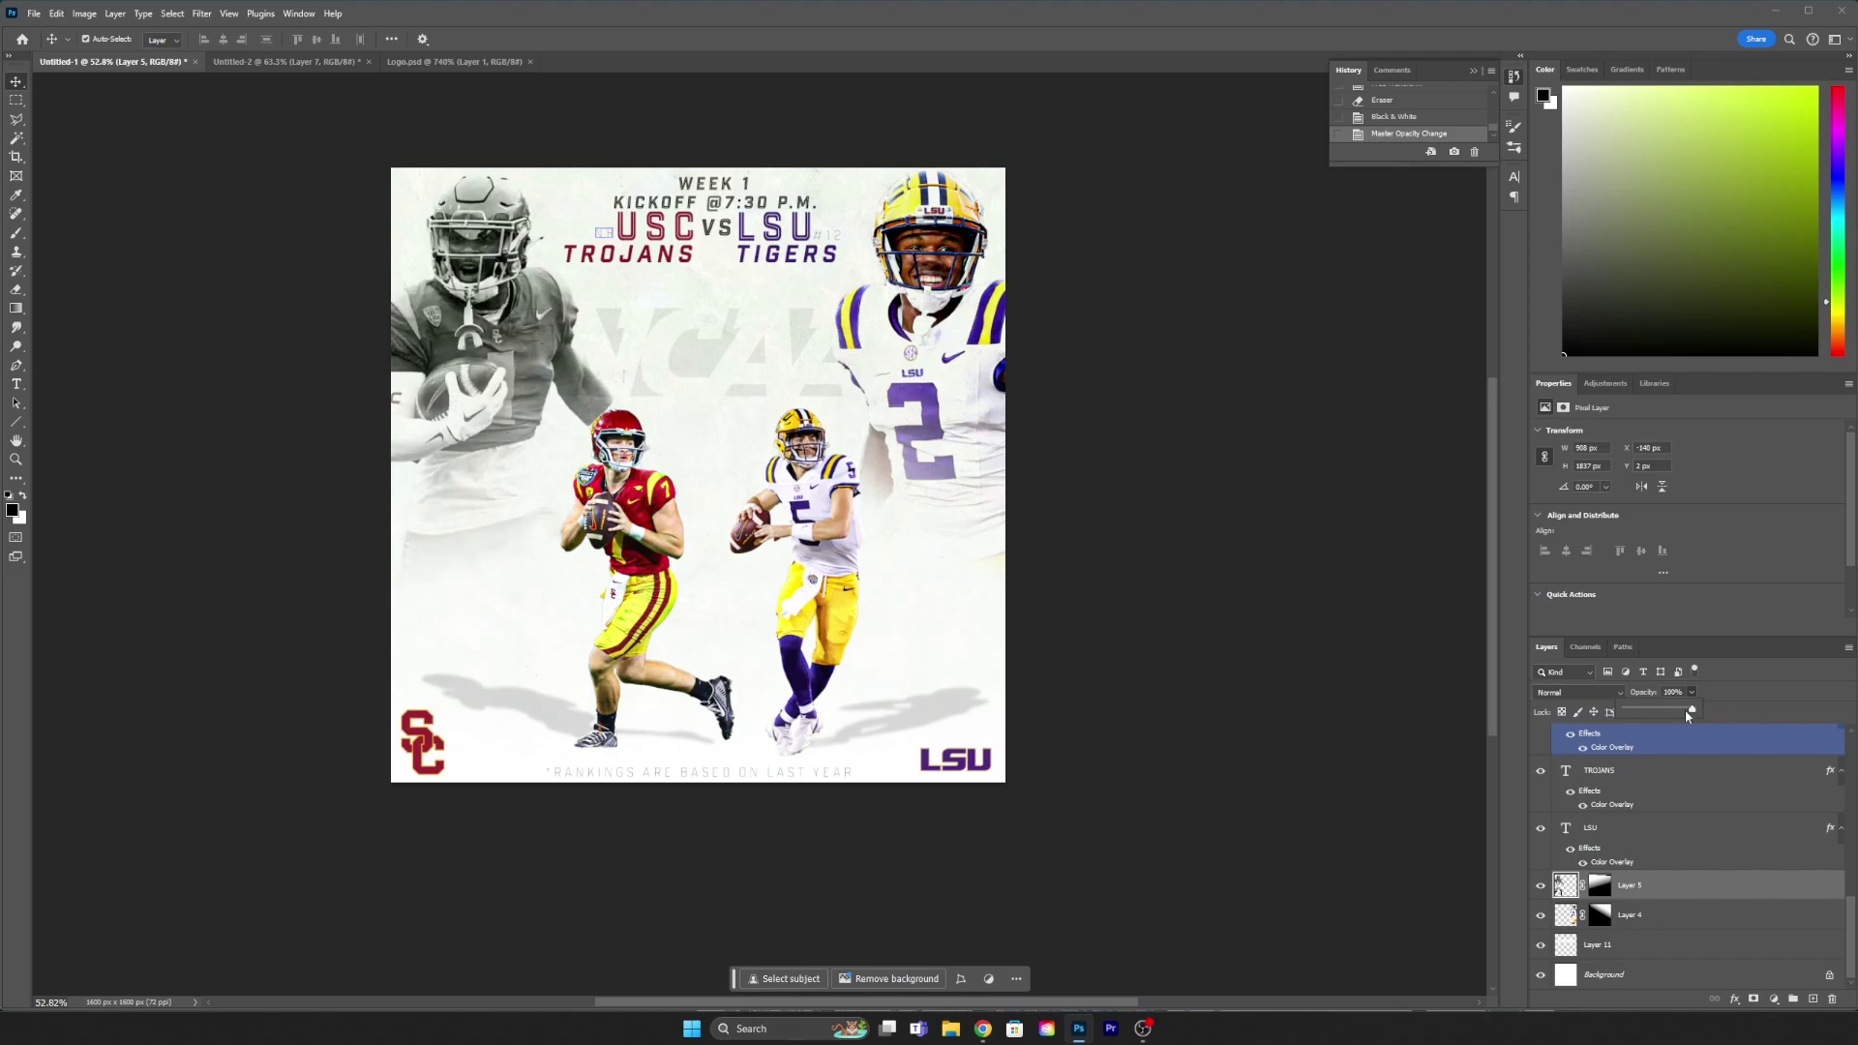
{"action": "left_click", "coordinate": [1693, 916]}
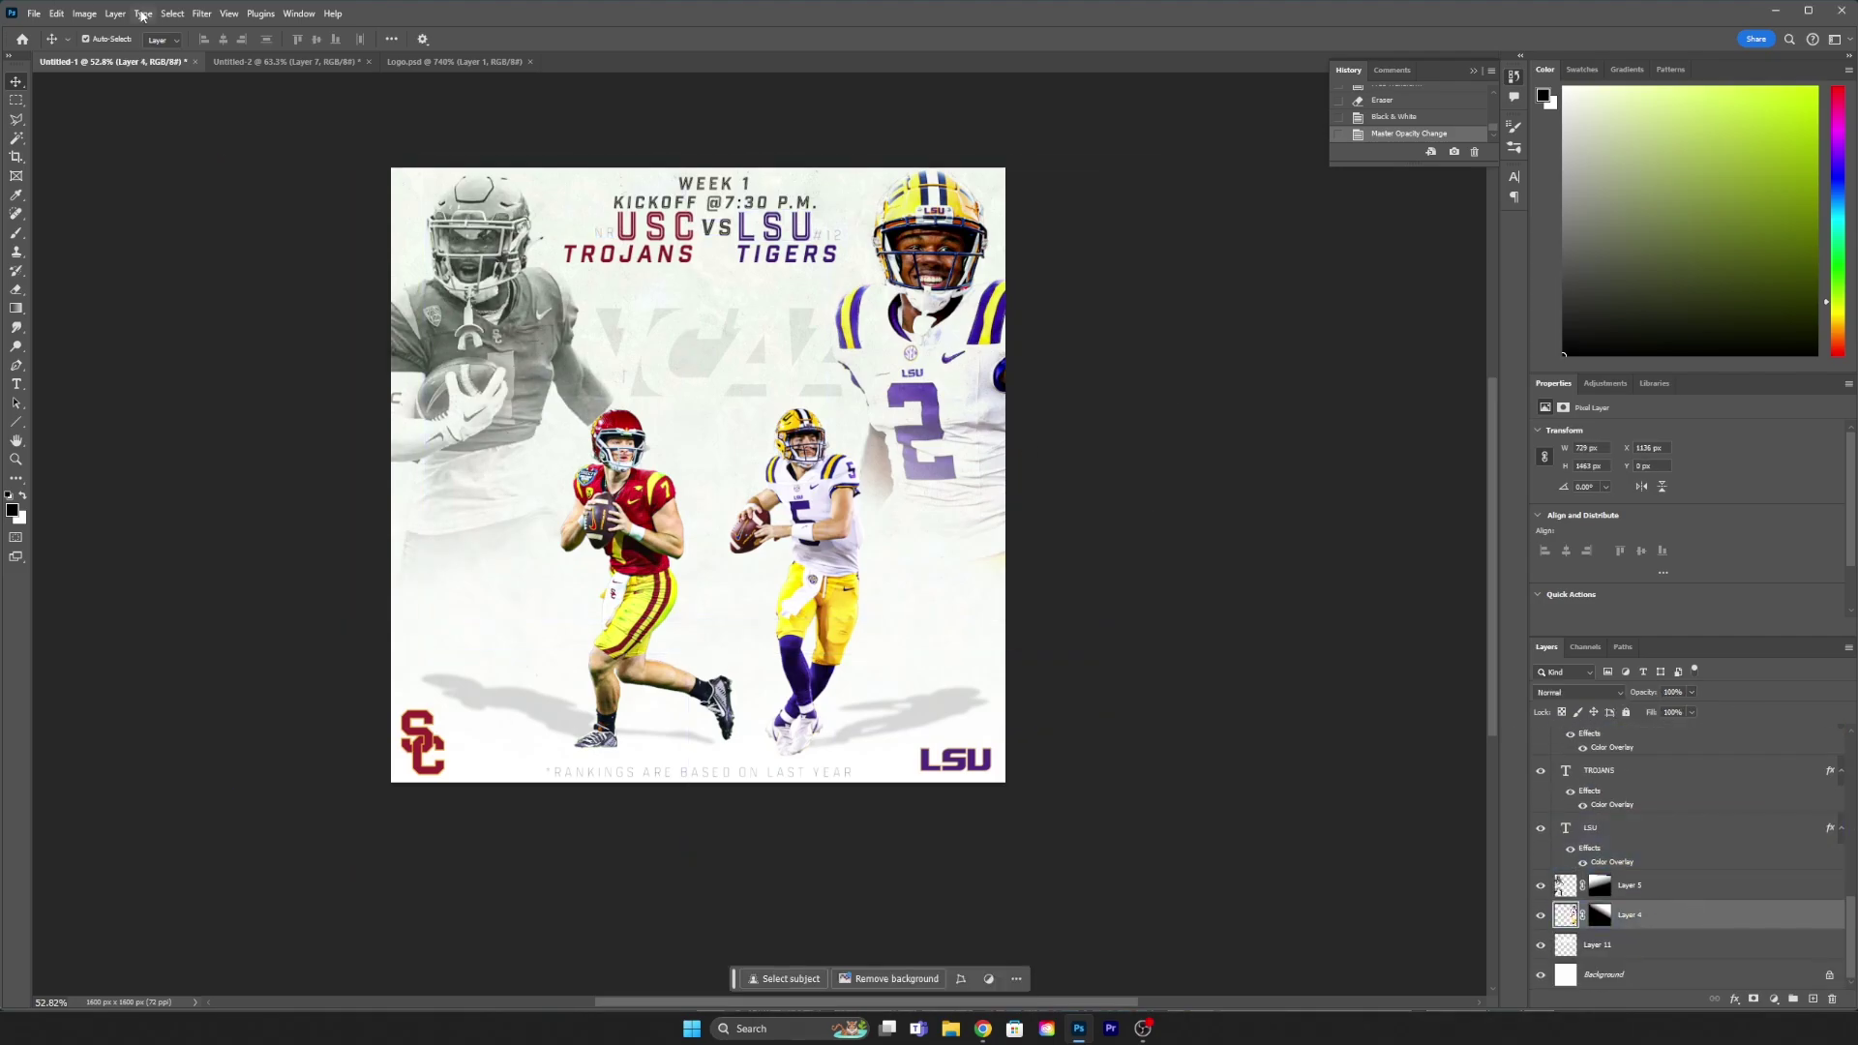
{"action": "left_click", "coordinate": [84, 14]}
{"action": "left_click", "coordinate": [281, 147]}
{"action": "left_click", "coordinate": [1691, 692]}
{"action": "left_click_drag", "start_coordinate": [1699, 712], "coordinate": [1684, 712]}
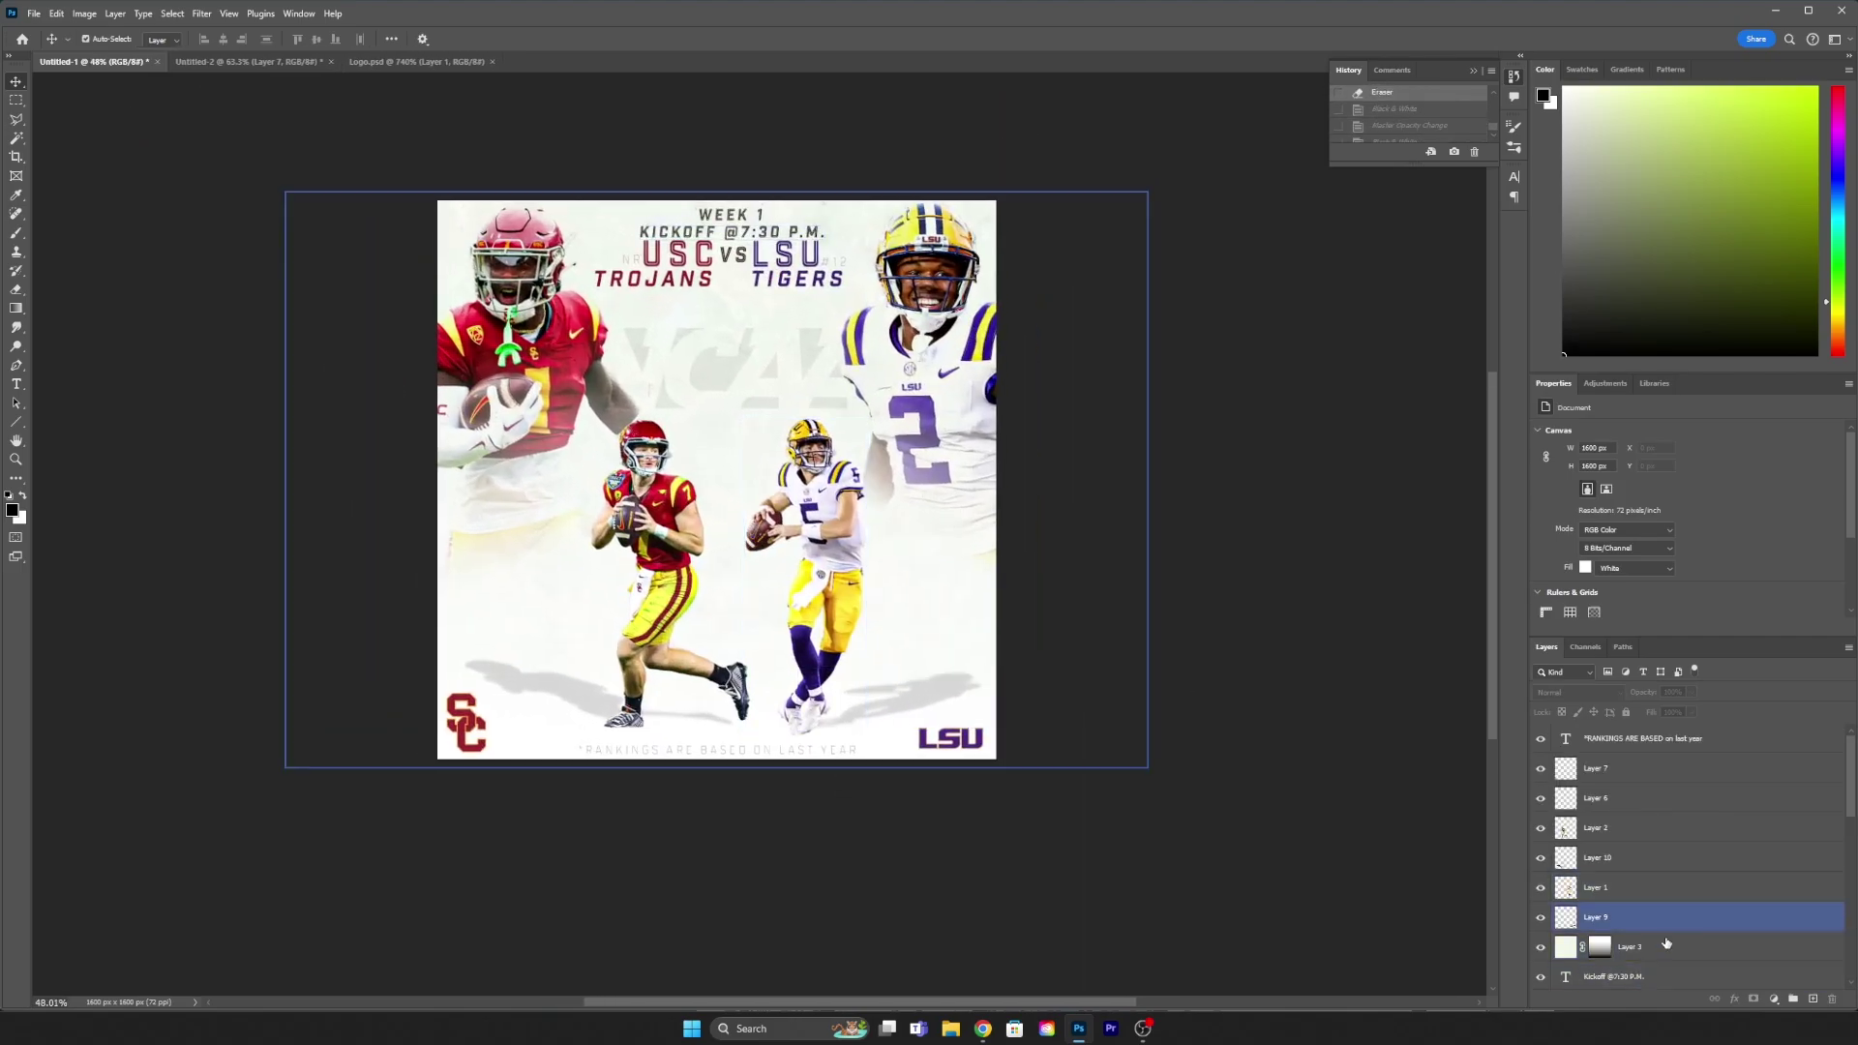
Step: Open the Camera Raw Filter on the merged graphic and adjust Texture and Clarity
{"action": "left_click", "coordinate": [202, 14]}
{"action": "left_click", "coordinate": [242, 138]}
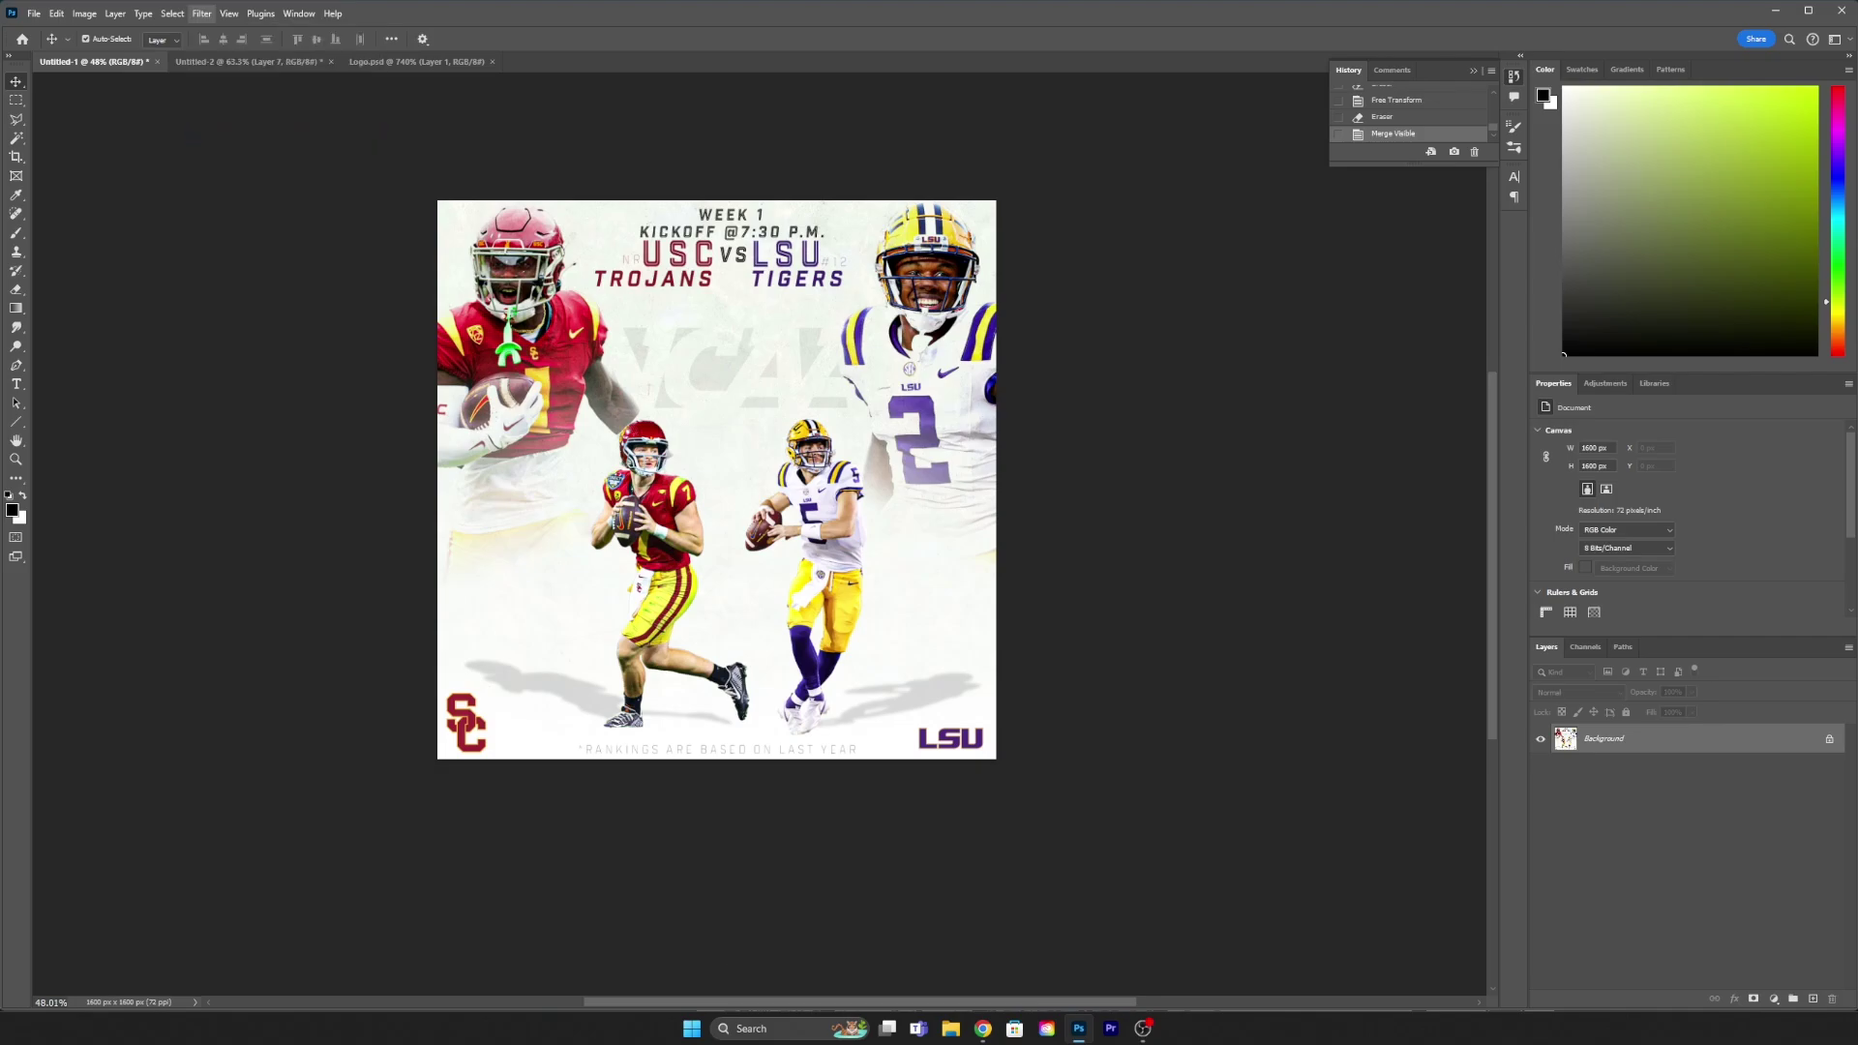
{"action": "left_click_drag", "start_coordinate": [842, 431], "coordinate": [873, 431]}
{"action": "mouse_move", "coordinate": [842, 453]}
{"action": "left_mouse_down"}
{"action": "mouse_move", "coordinate": [862, 456]}
{"action": "mouse_move", "coordinate": [811, 497]}
{"action": "mouse_move", "coordinate": [837, 497]}
{"action": "left_mouse_up"}
Step: Brighten the Exposure slightly in the Light adjustments
{"action": "left_click", "coordinate": [785, 343]}
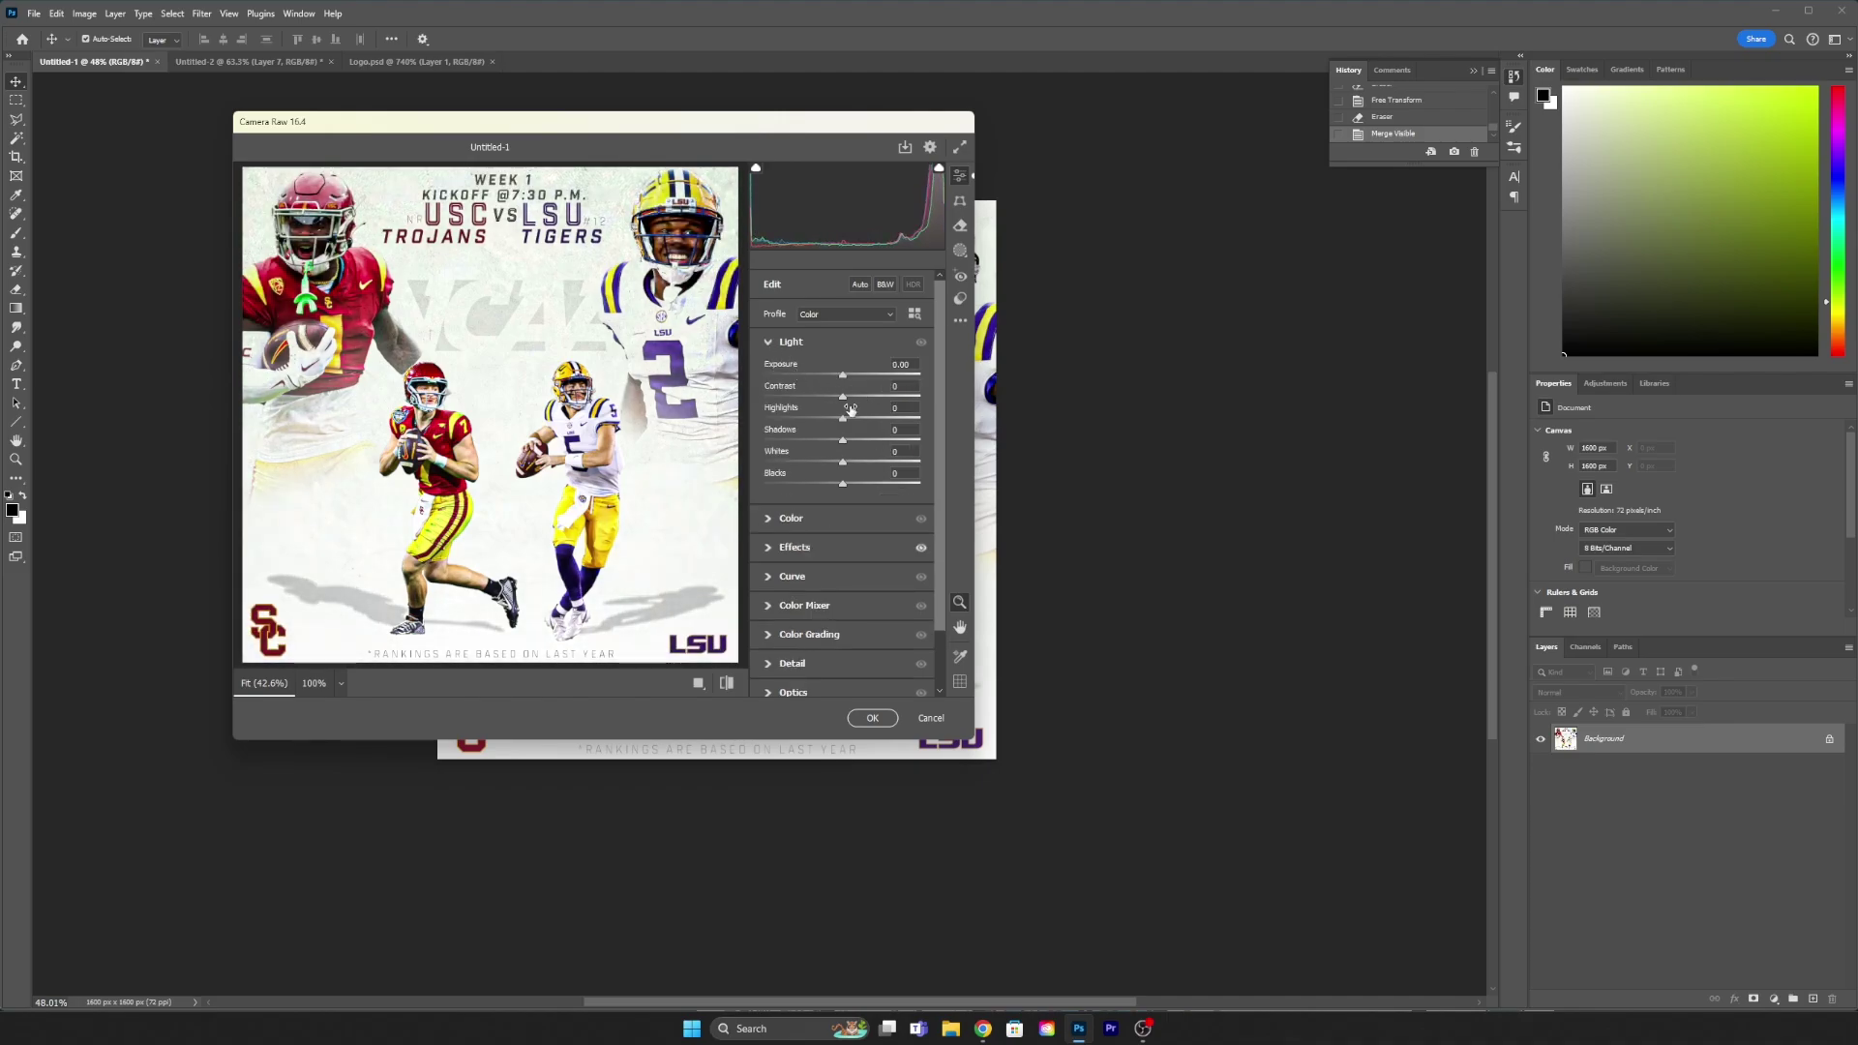
{"action": "left_click_drag", "start_coordinate": [838, 376], "coordinate": [843, 385]}
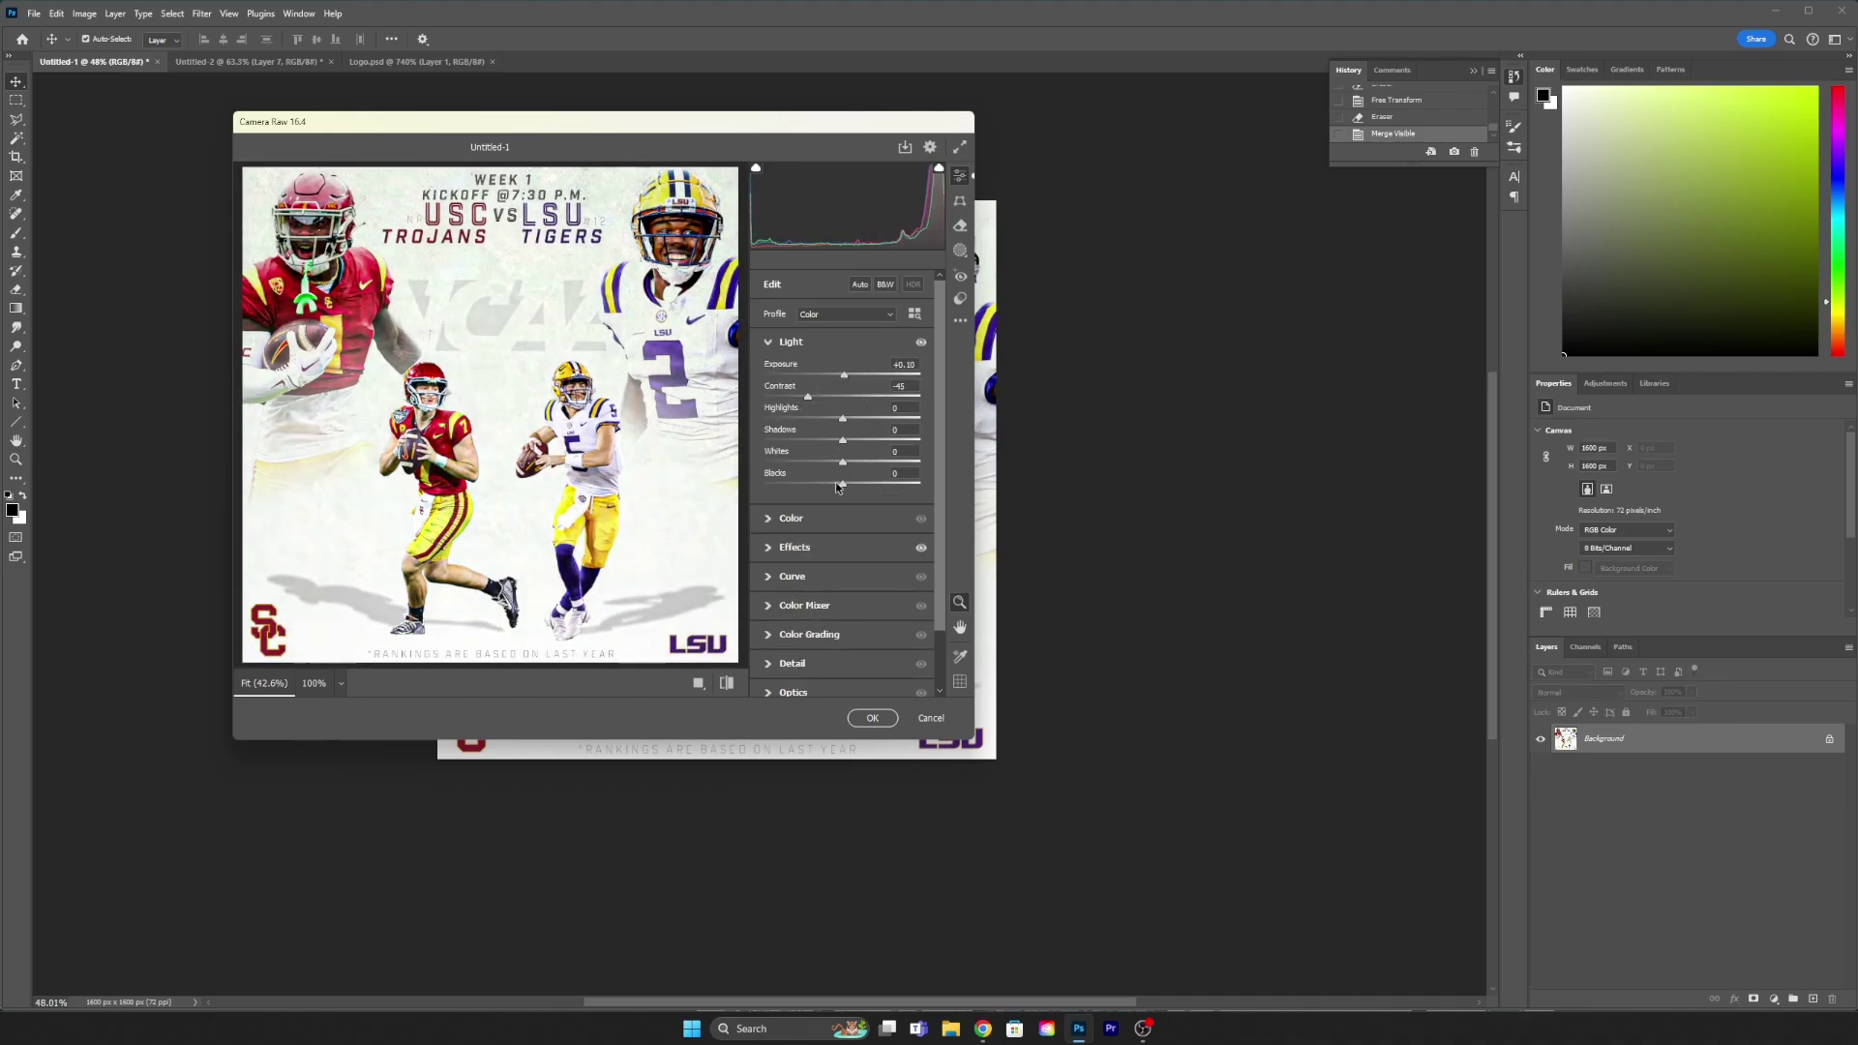
{"action": "left_click", "coordinate": [786, 342]}
{"action": "left_click", "coordinate": [779, 401]}
{"action": "left_click", "coordinate": [786, 342]}
{"action": "left_click", "coordinate": [789, 342]}
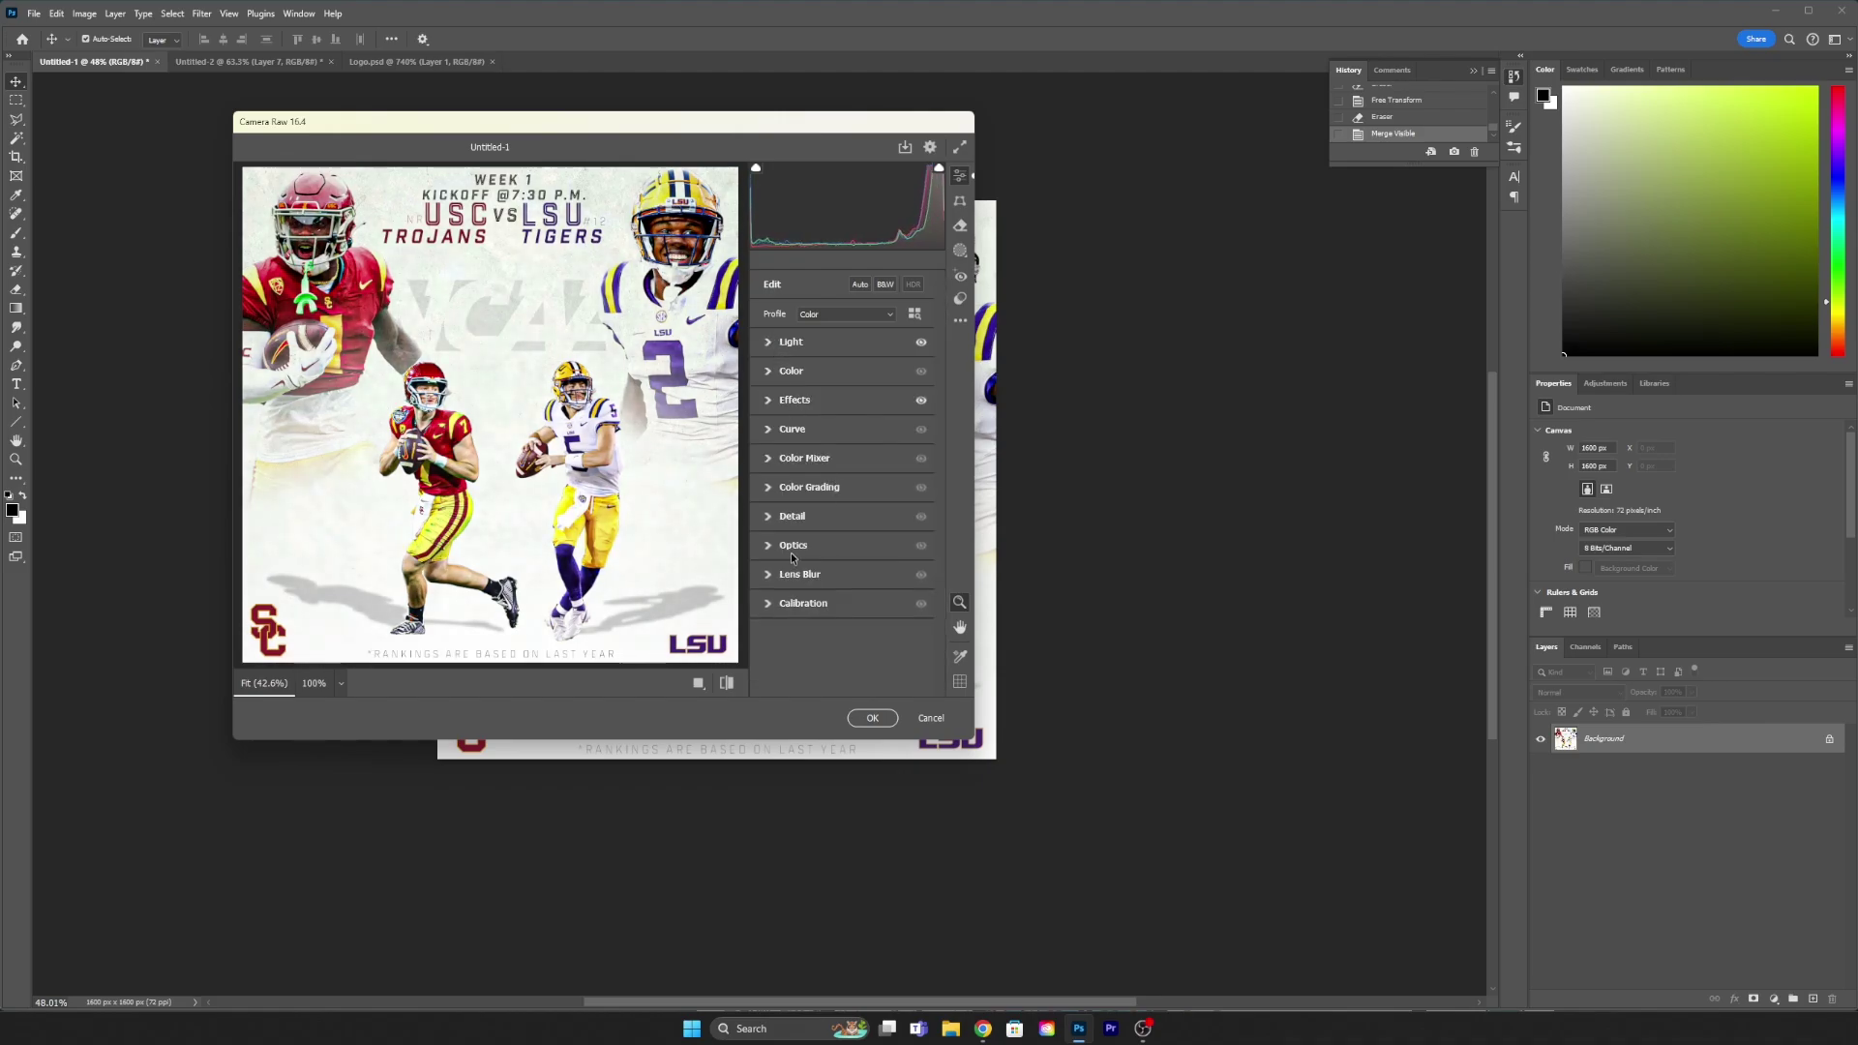
Step: Check sharpening, darken the corners with an Optics vignette, and apply Camera Raw
{"action": "left_click", "coordinate": [792, 515]}
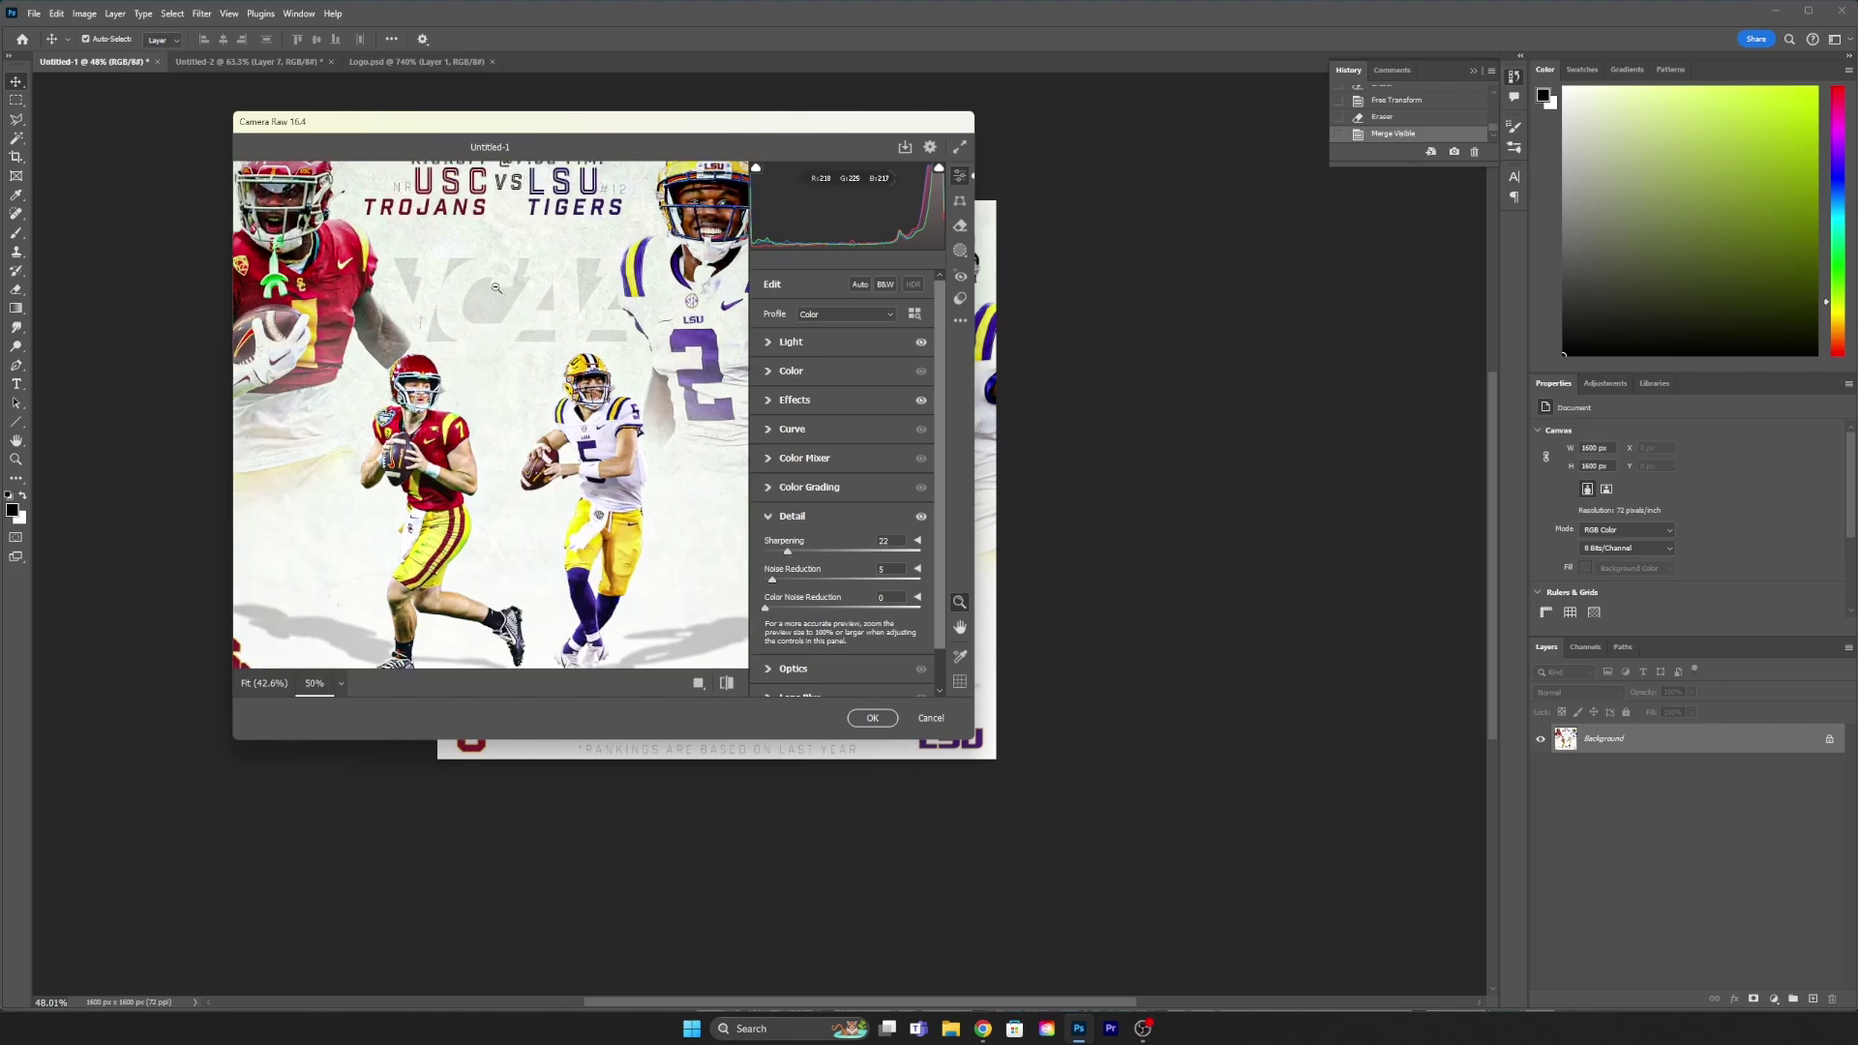
{"action": "left_click", "coordinate": [771, 401]}
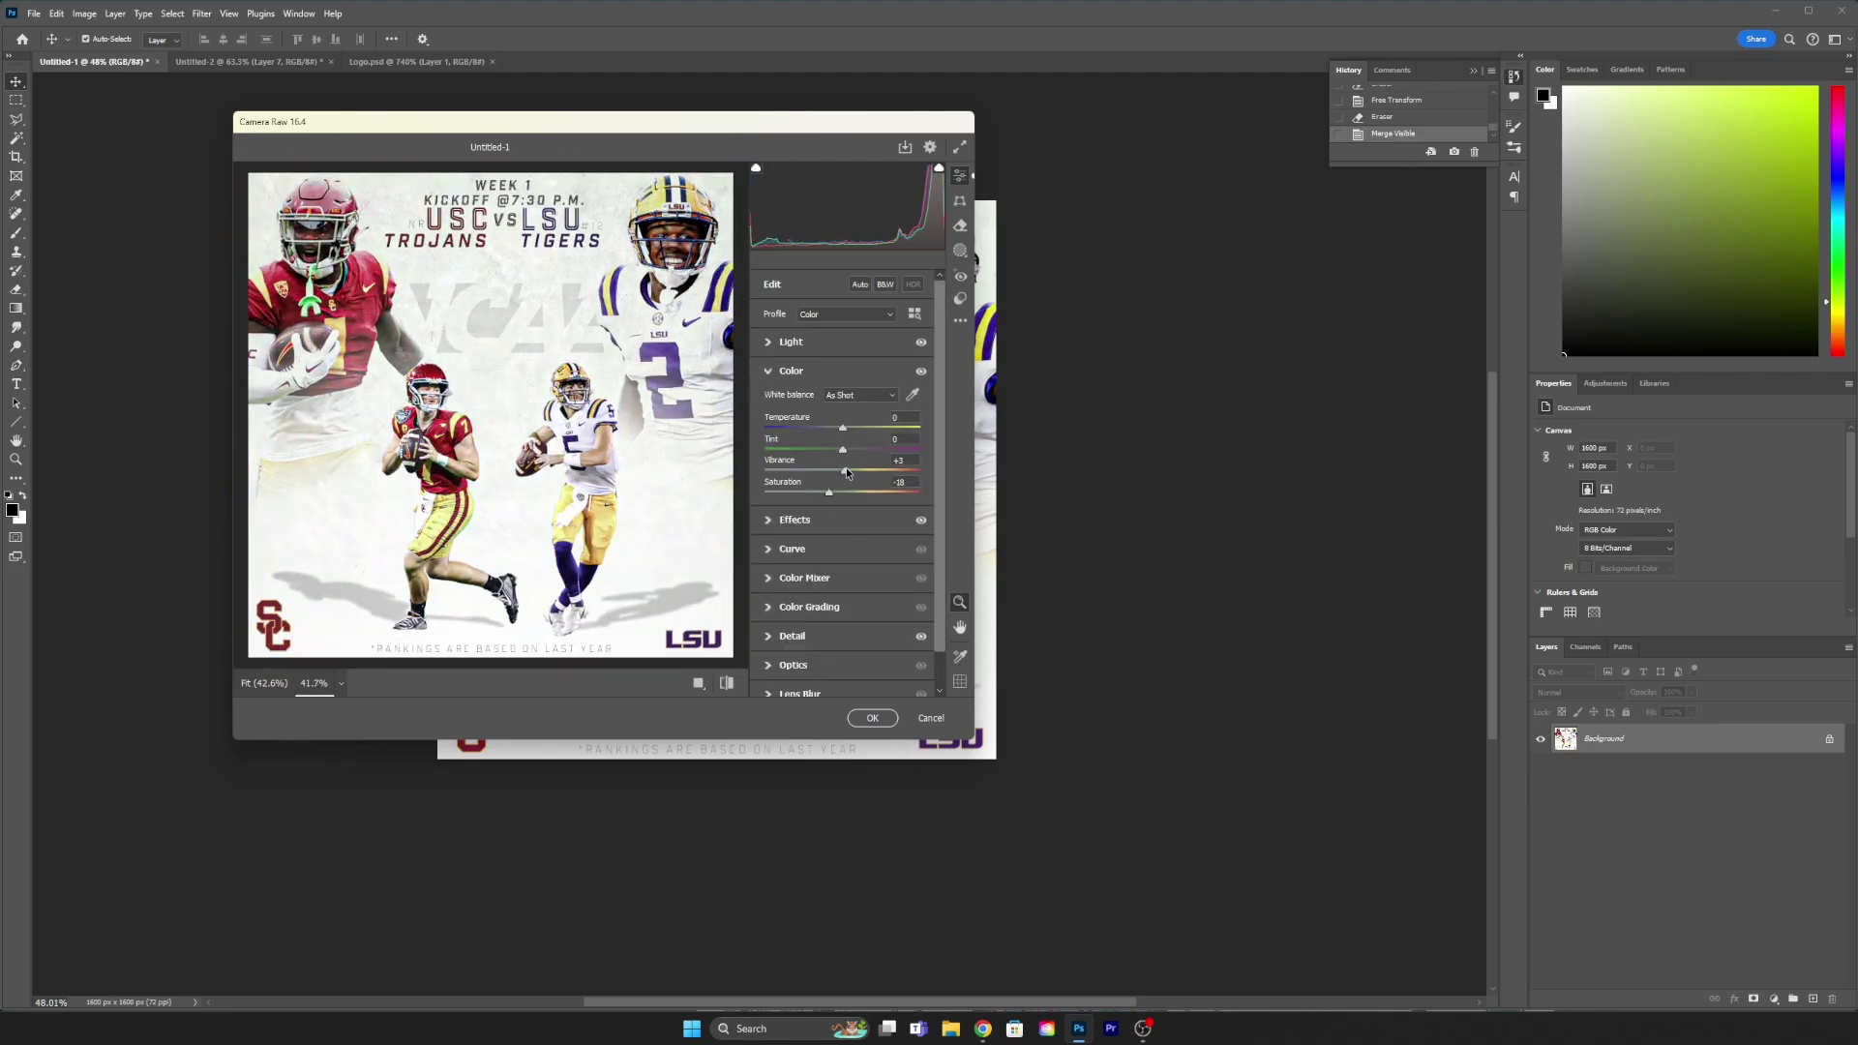
{"action": "left_click", "coordinate": [771, 371]}
{"action": "left_click", "coordinate": [792, 545]}
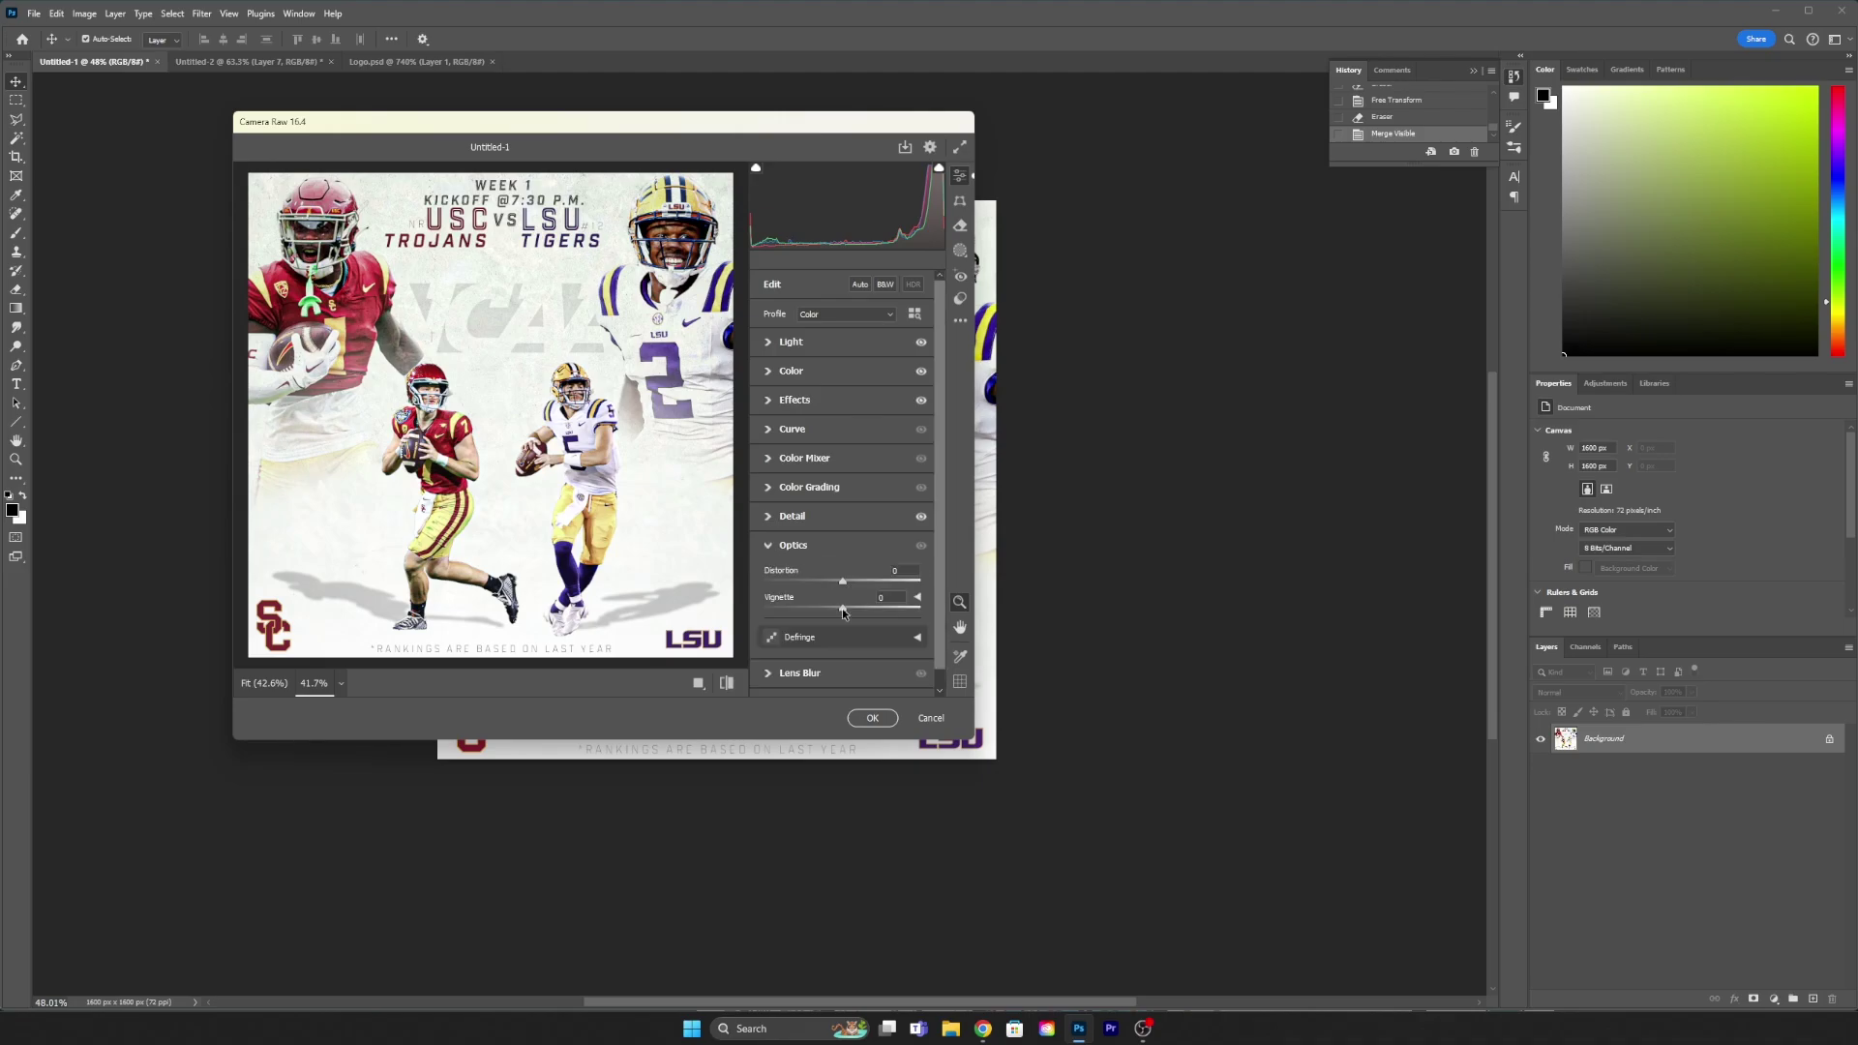
{"action": "left_click_drag", "start_coordinate": [842, 605], "coordinate": [820, 602]}
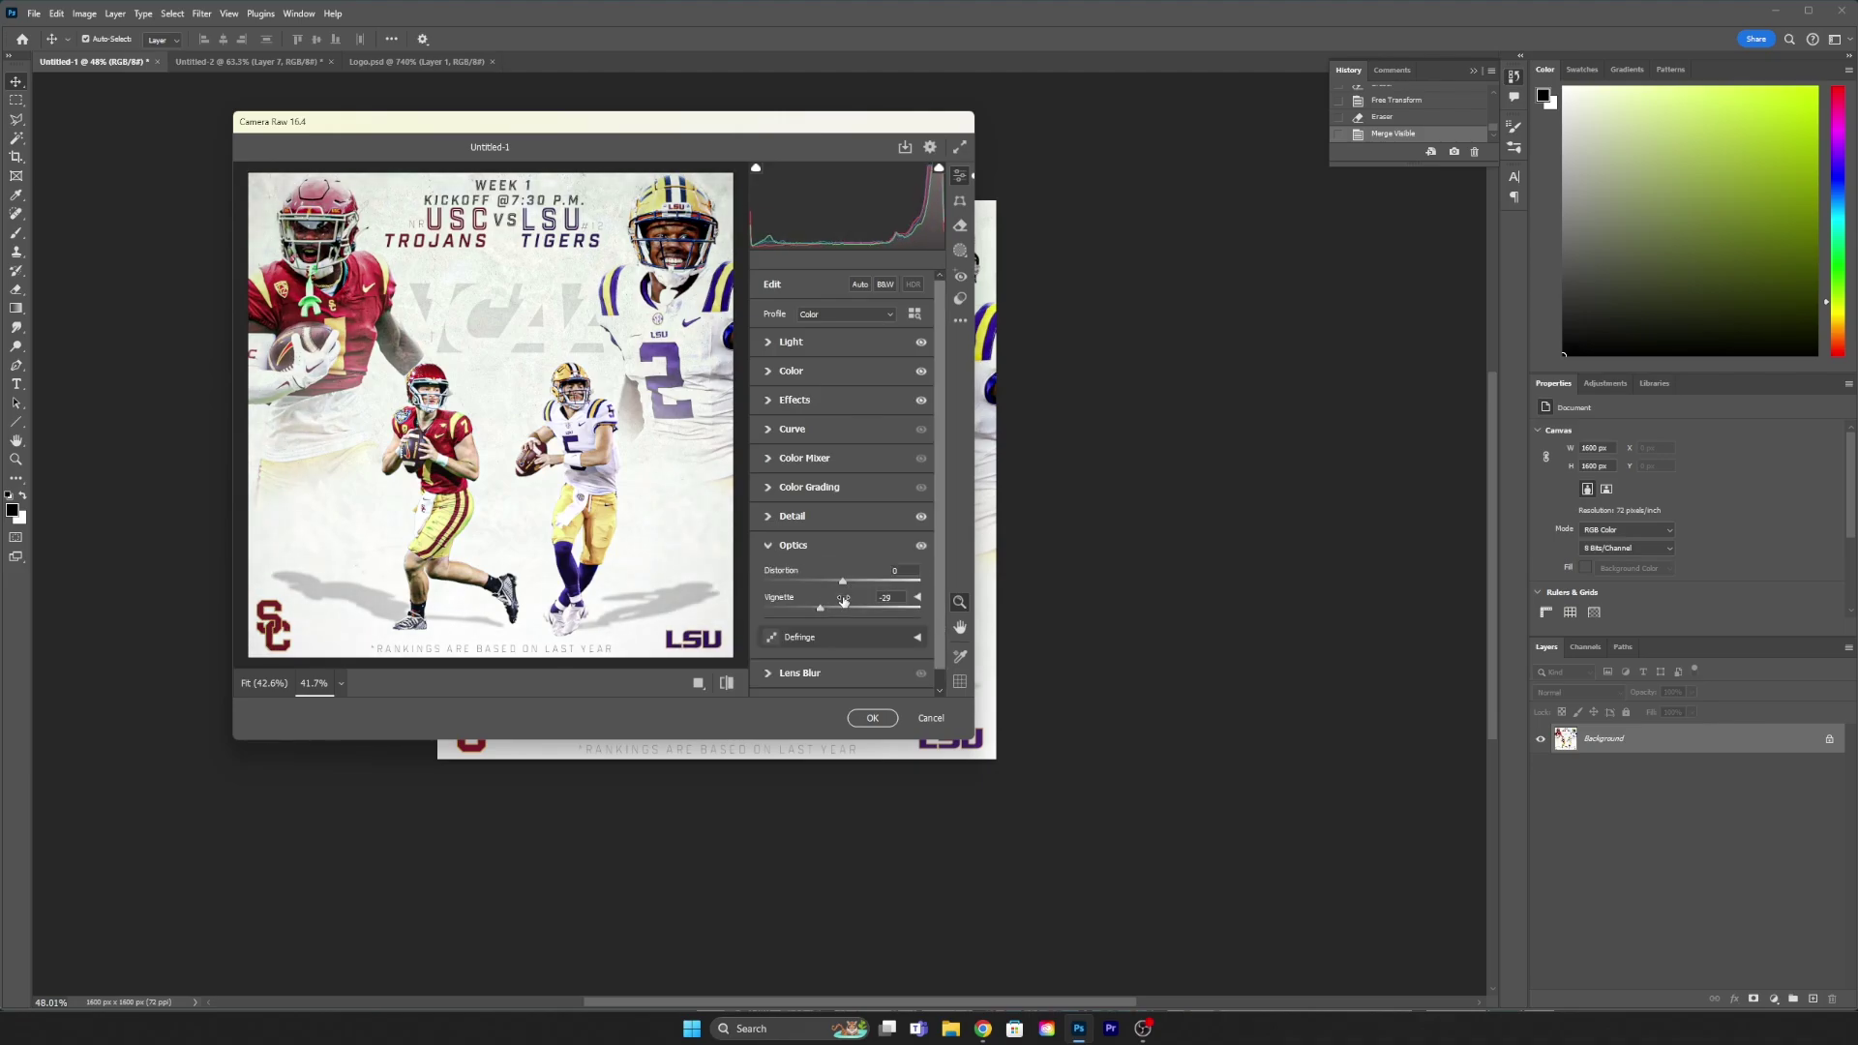
{"action": "key", "text": "Return"}
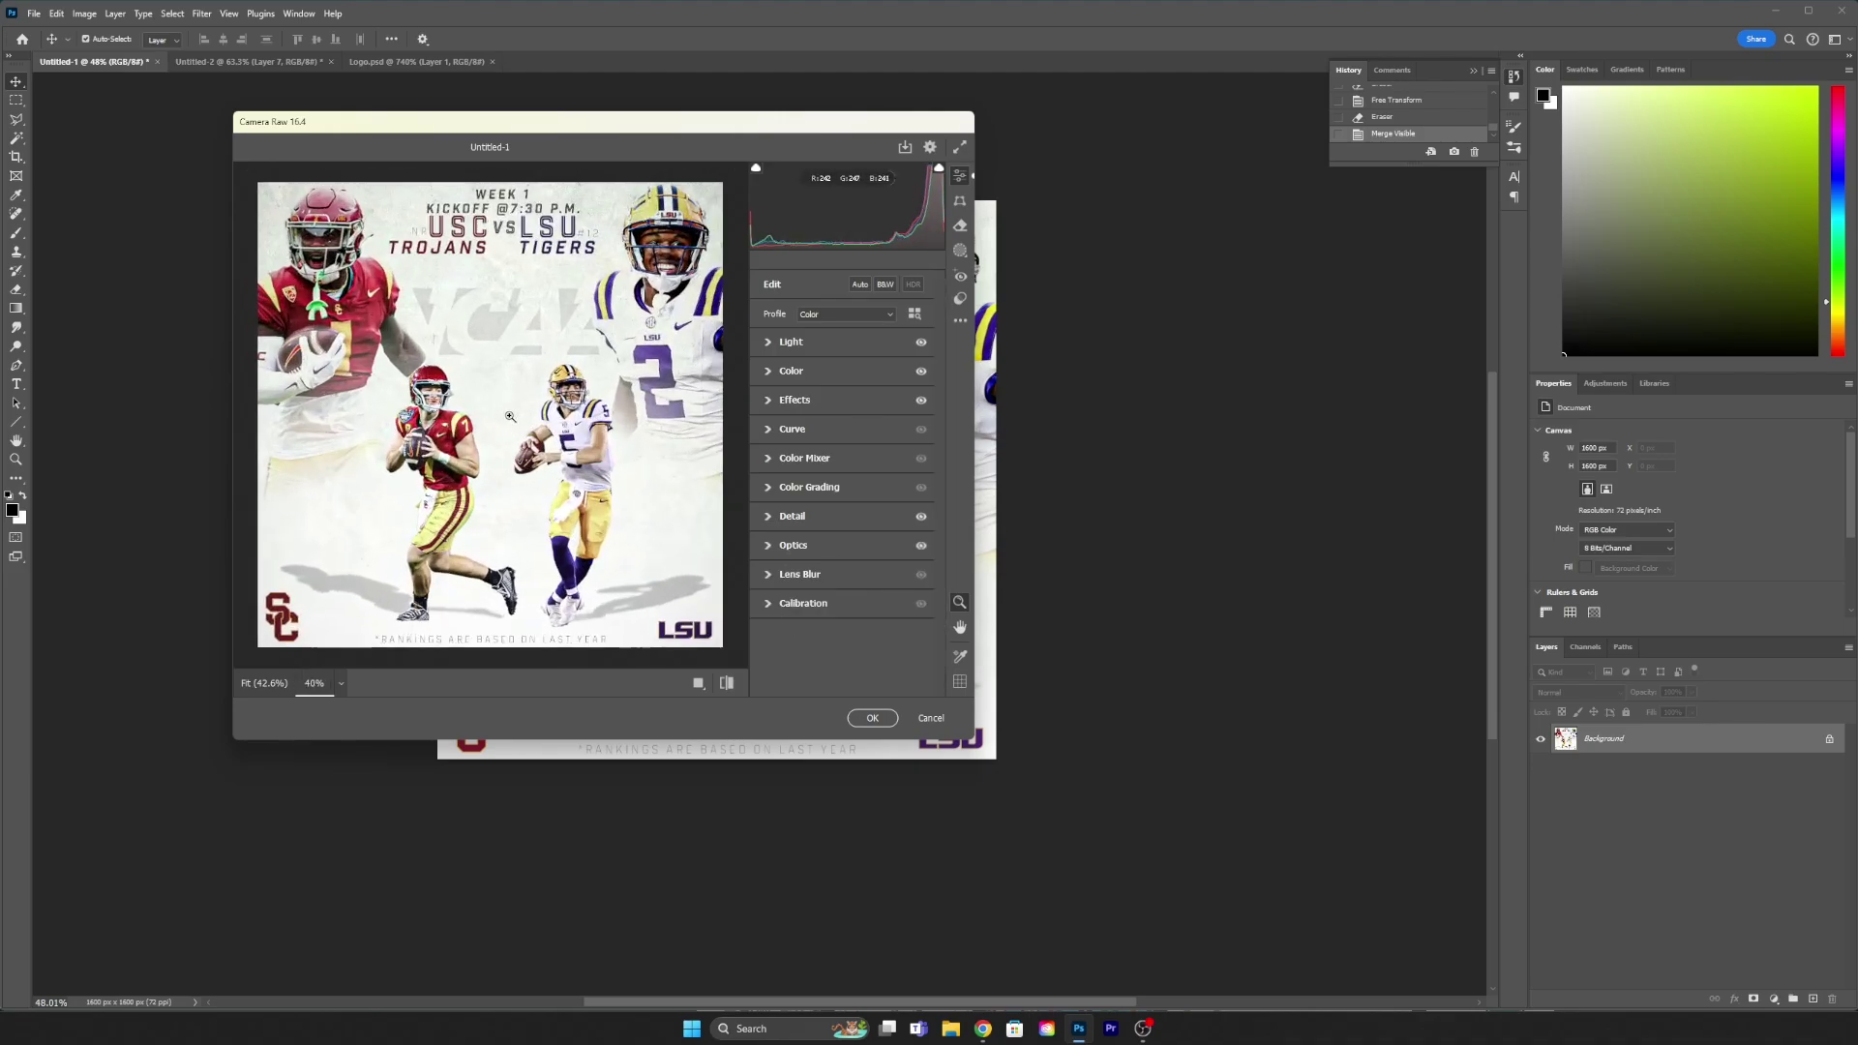
{"action": "scroll", "coordinate": [717, 538], "scroll_direction": "up", "scroll_amount": 2}
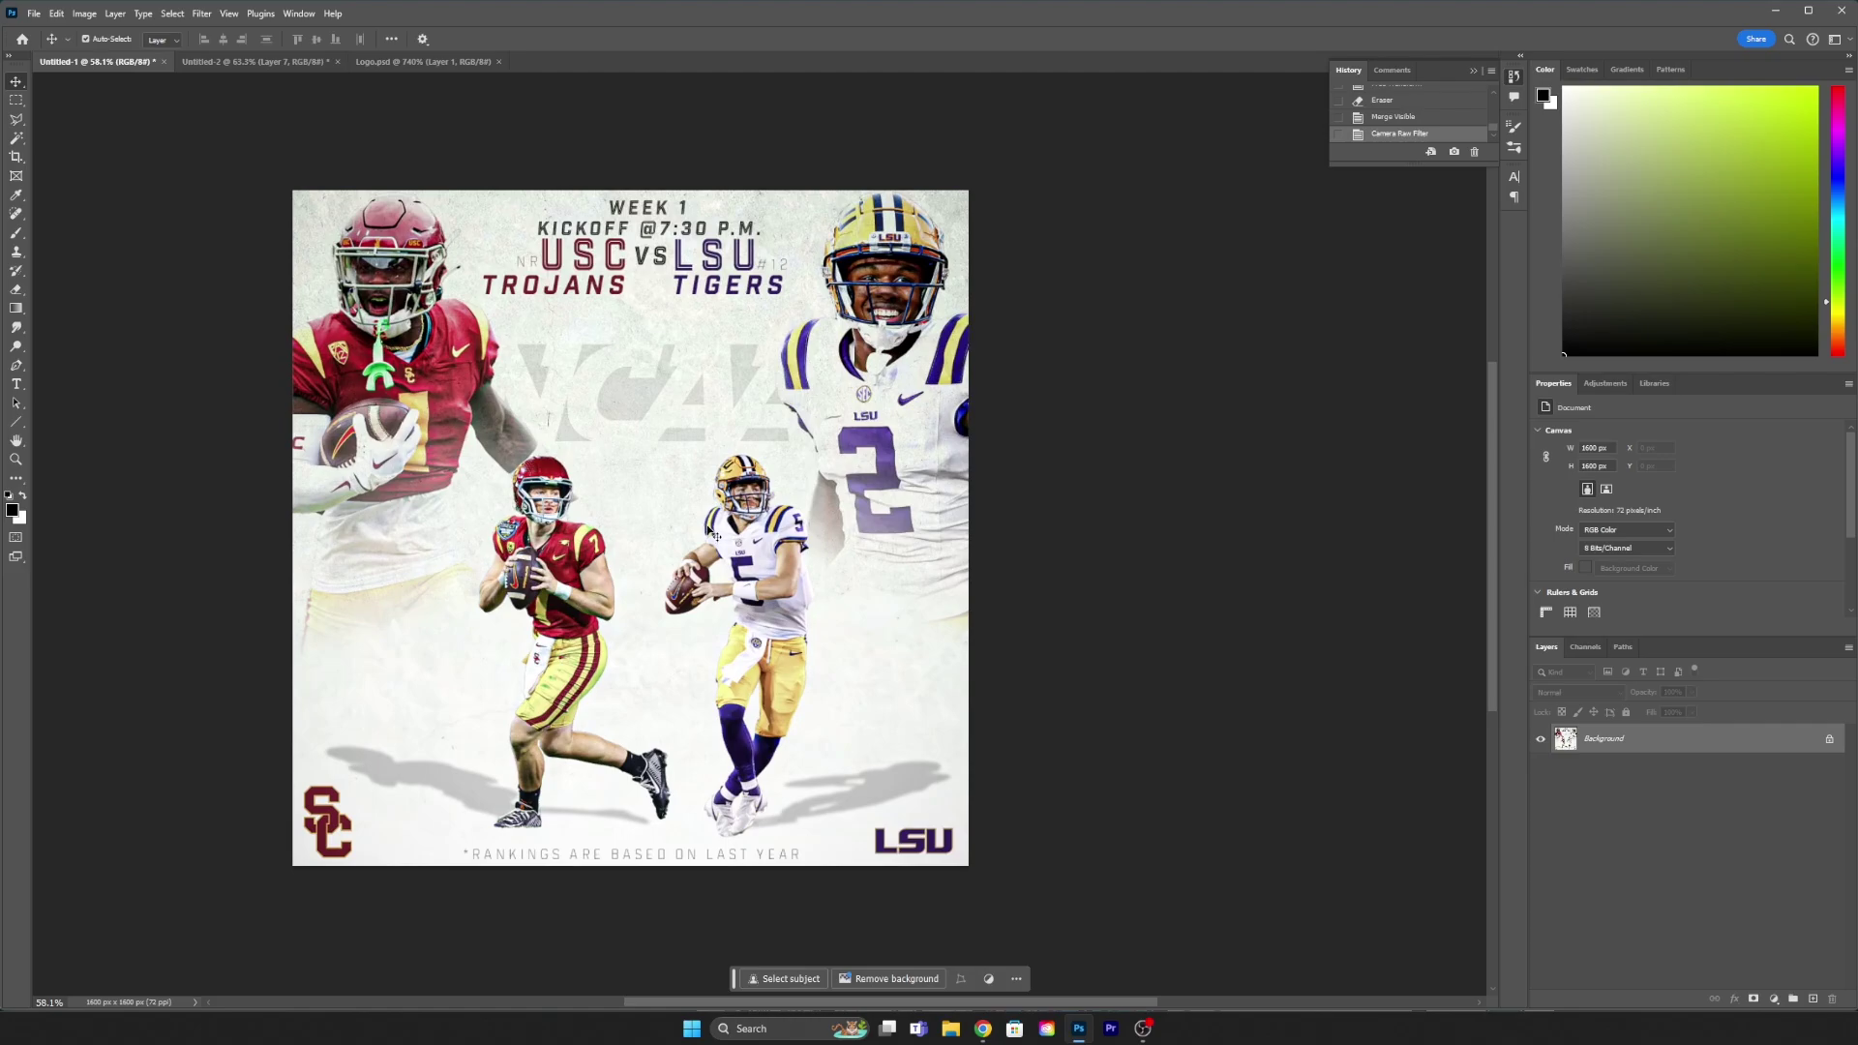
Step: Copy the TMB logo layer from Logo.psd into the game graphic
{"action": "left_click", "coordinate": [423, 61]}
{"action": "left_click", "coordinate": [101, 61]}
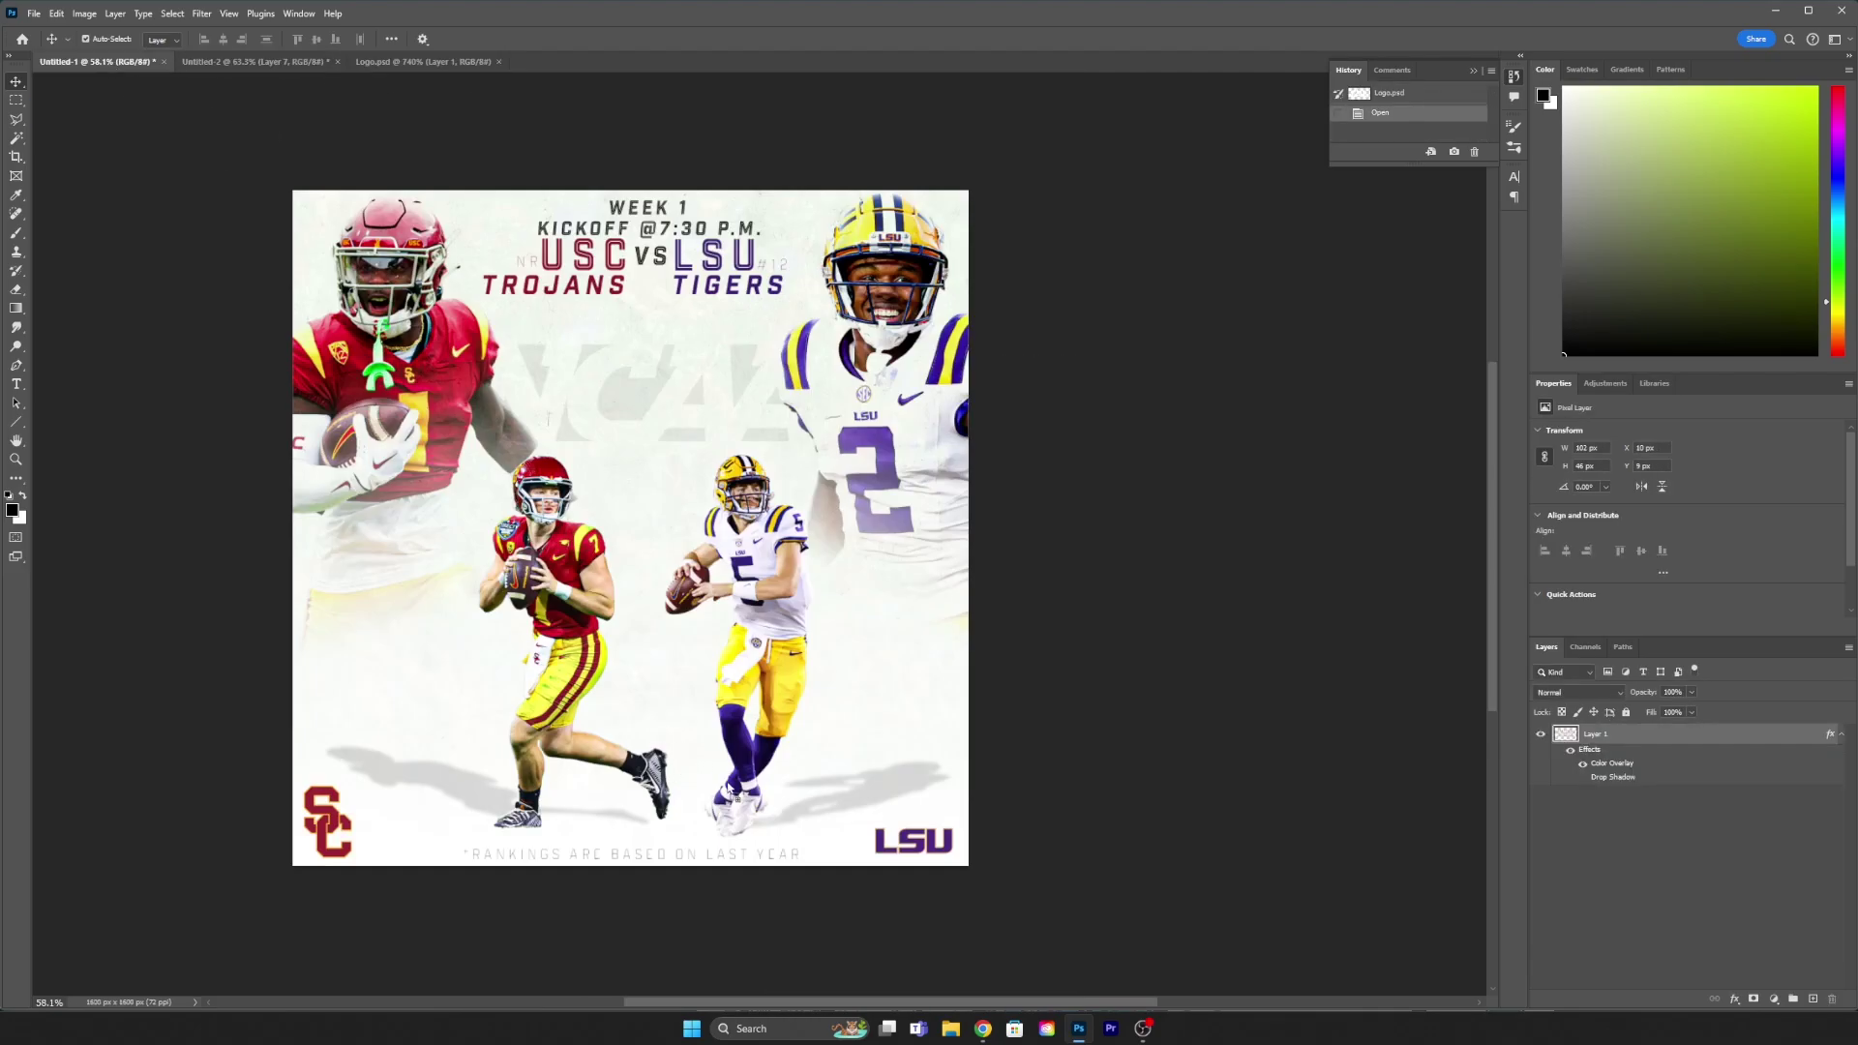
{"action": "left_click_drag", "start_coordinate": [731, 788], "coordinate": [658, 291]}
{"action": "scroll", "coordinate": [665, 280], "scroll_direction": "up", "scroll_amount": 3}
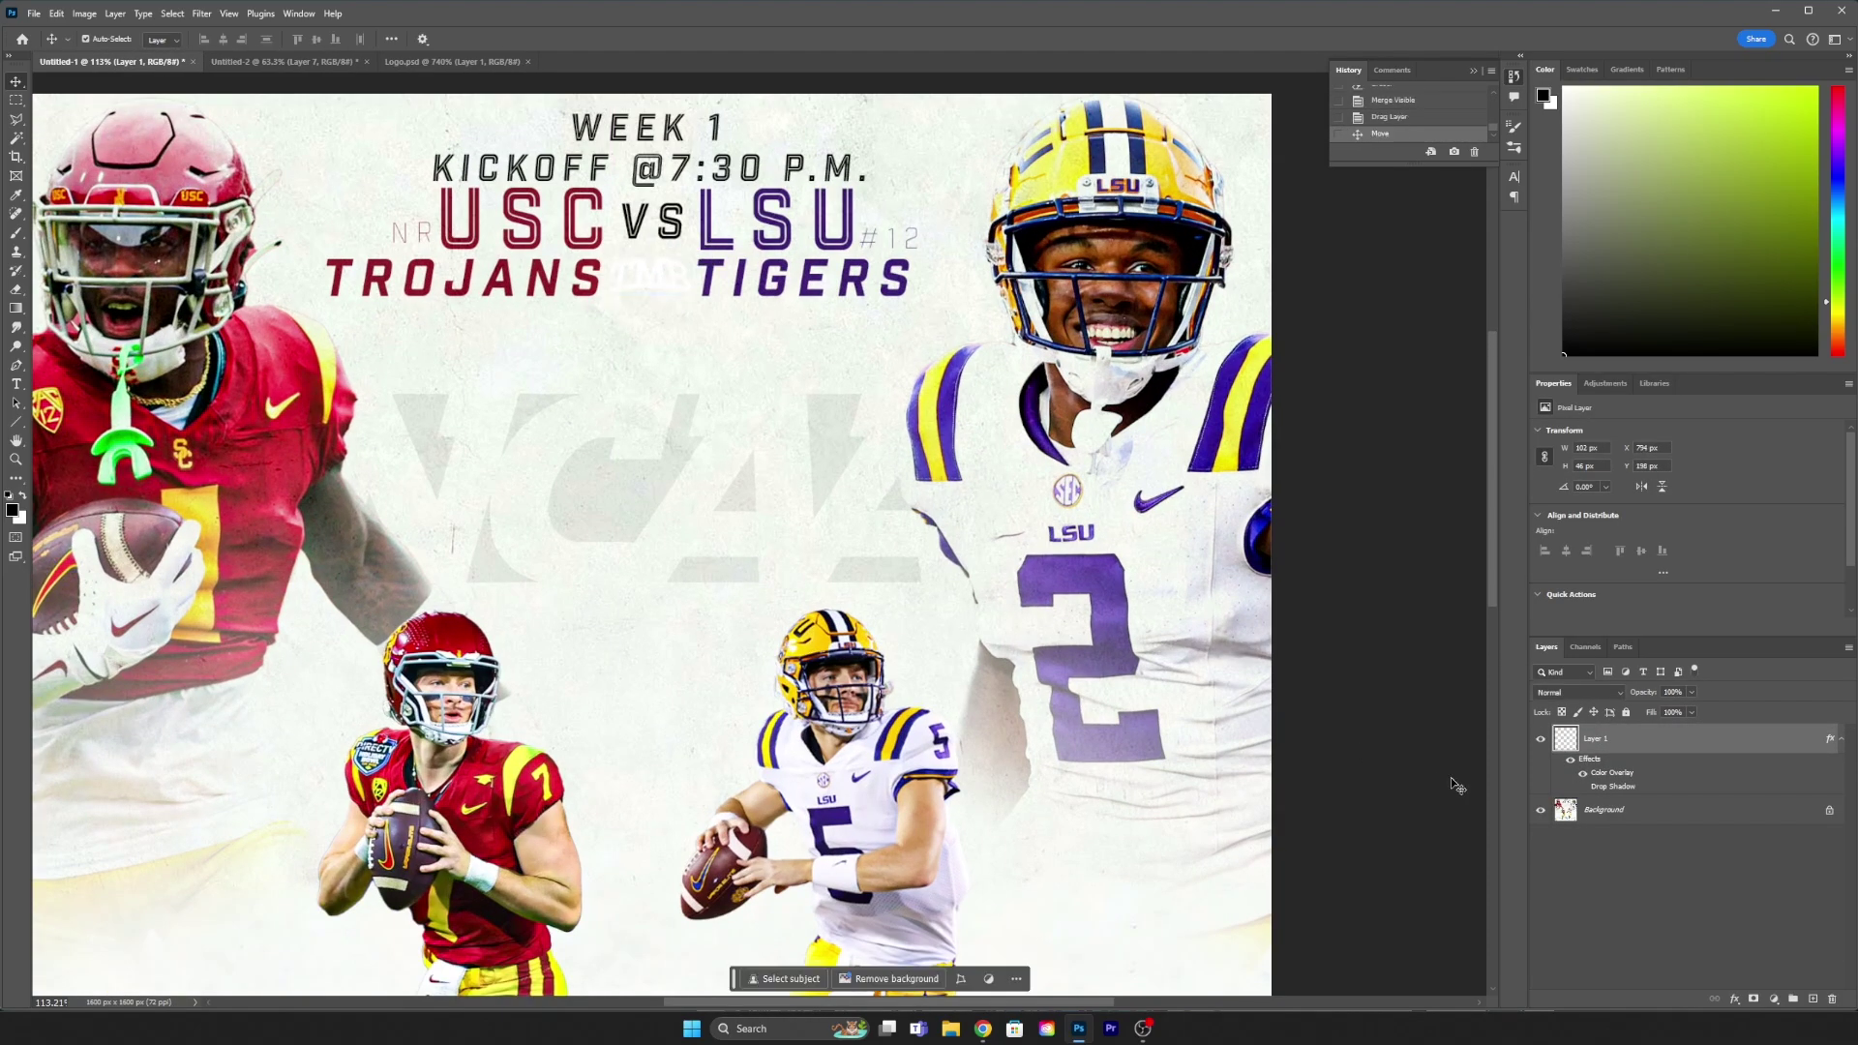
Step: Give the logo layer Color Overlay and Drop Shadow layer styles
{"action": "double_click", "coordinate": [1612, 772]}
{"action": "left_click", "coordinate": [1462, 696]}
{"action": "left_click", "coordinate": [1414, 528]}
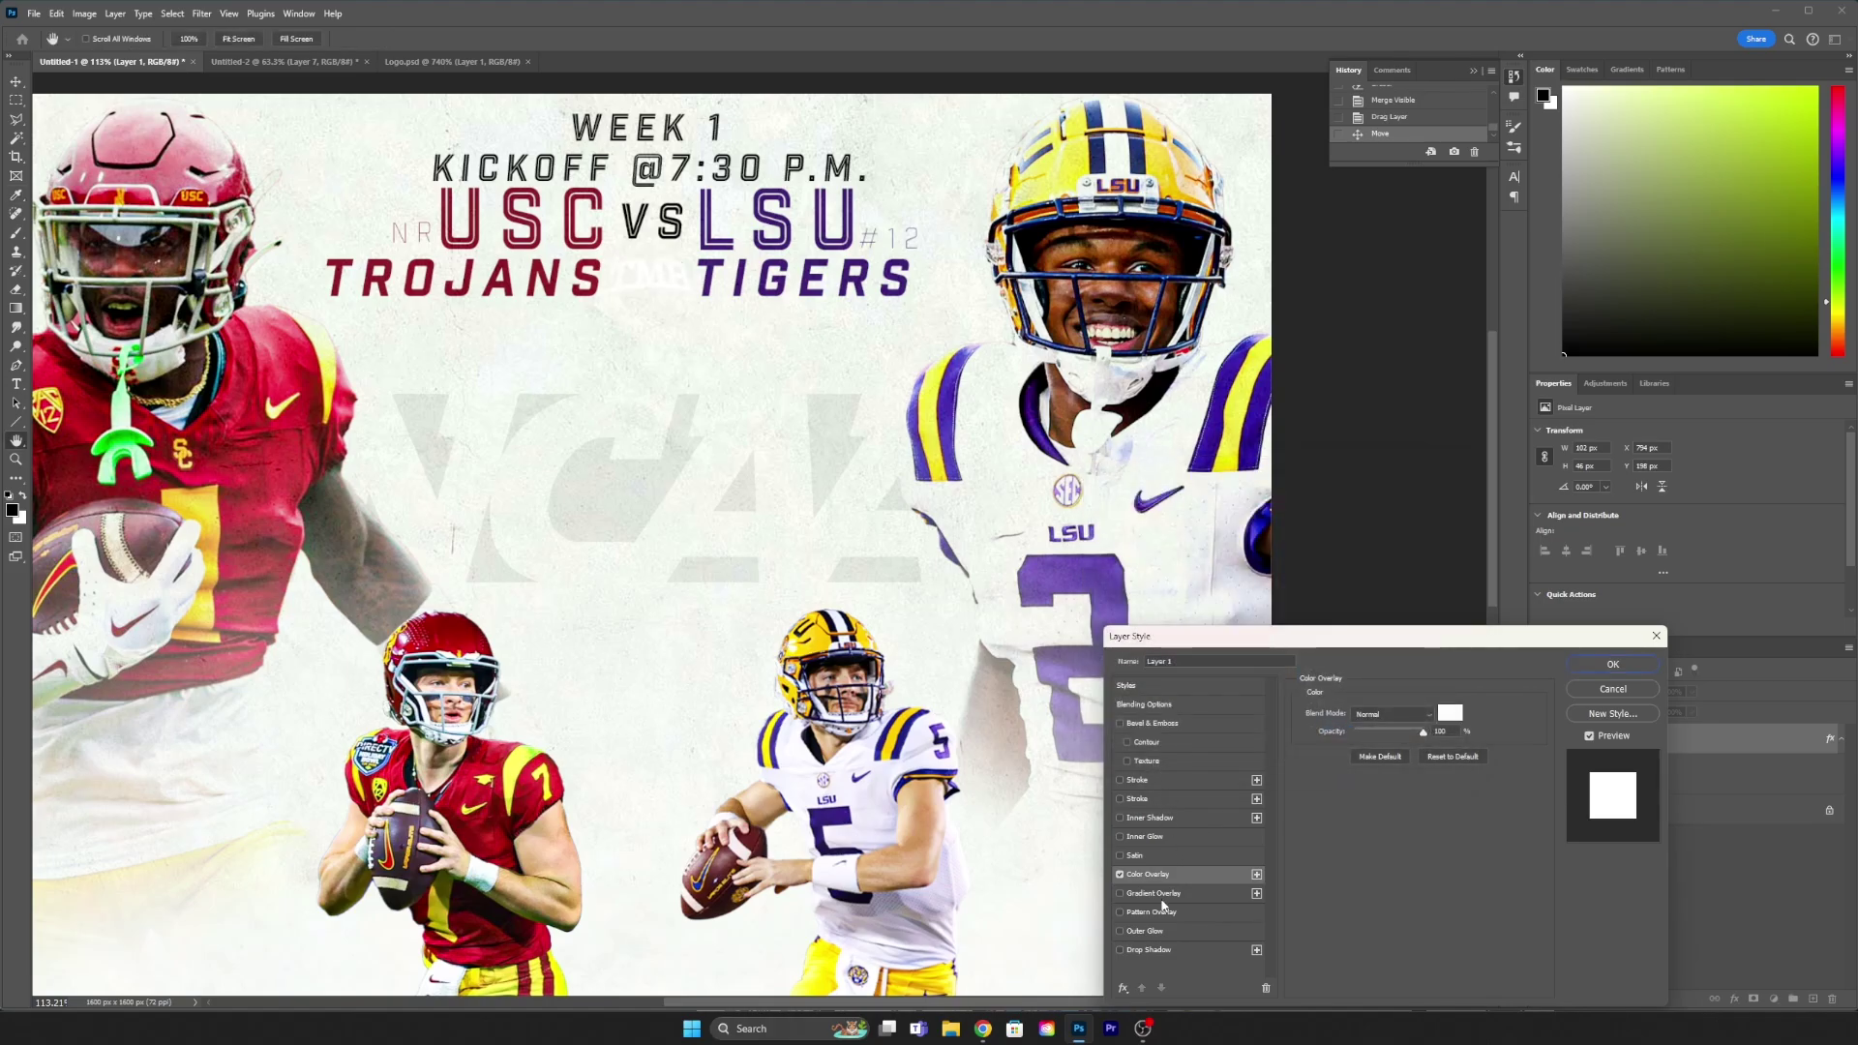
{"action": "left_click", "coordinate": [1148, 950]}
{"action": "left_click", "coordinate": [1148, 874]}
{"action": "left_click", "coordinate": [1451, 714]}
{"action": "left_click", "coordinate": [1420, 495]}
{"action": "left_click", "coordinate": [1612, 664]}
{"action": "scroll", "coordinate": [648, 285], "scroll_direction": "up", "scroll_amount": 2}
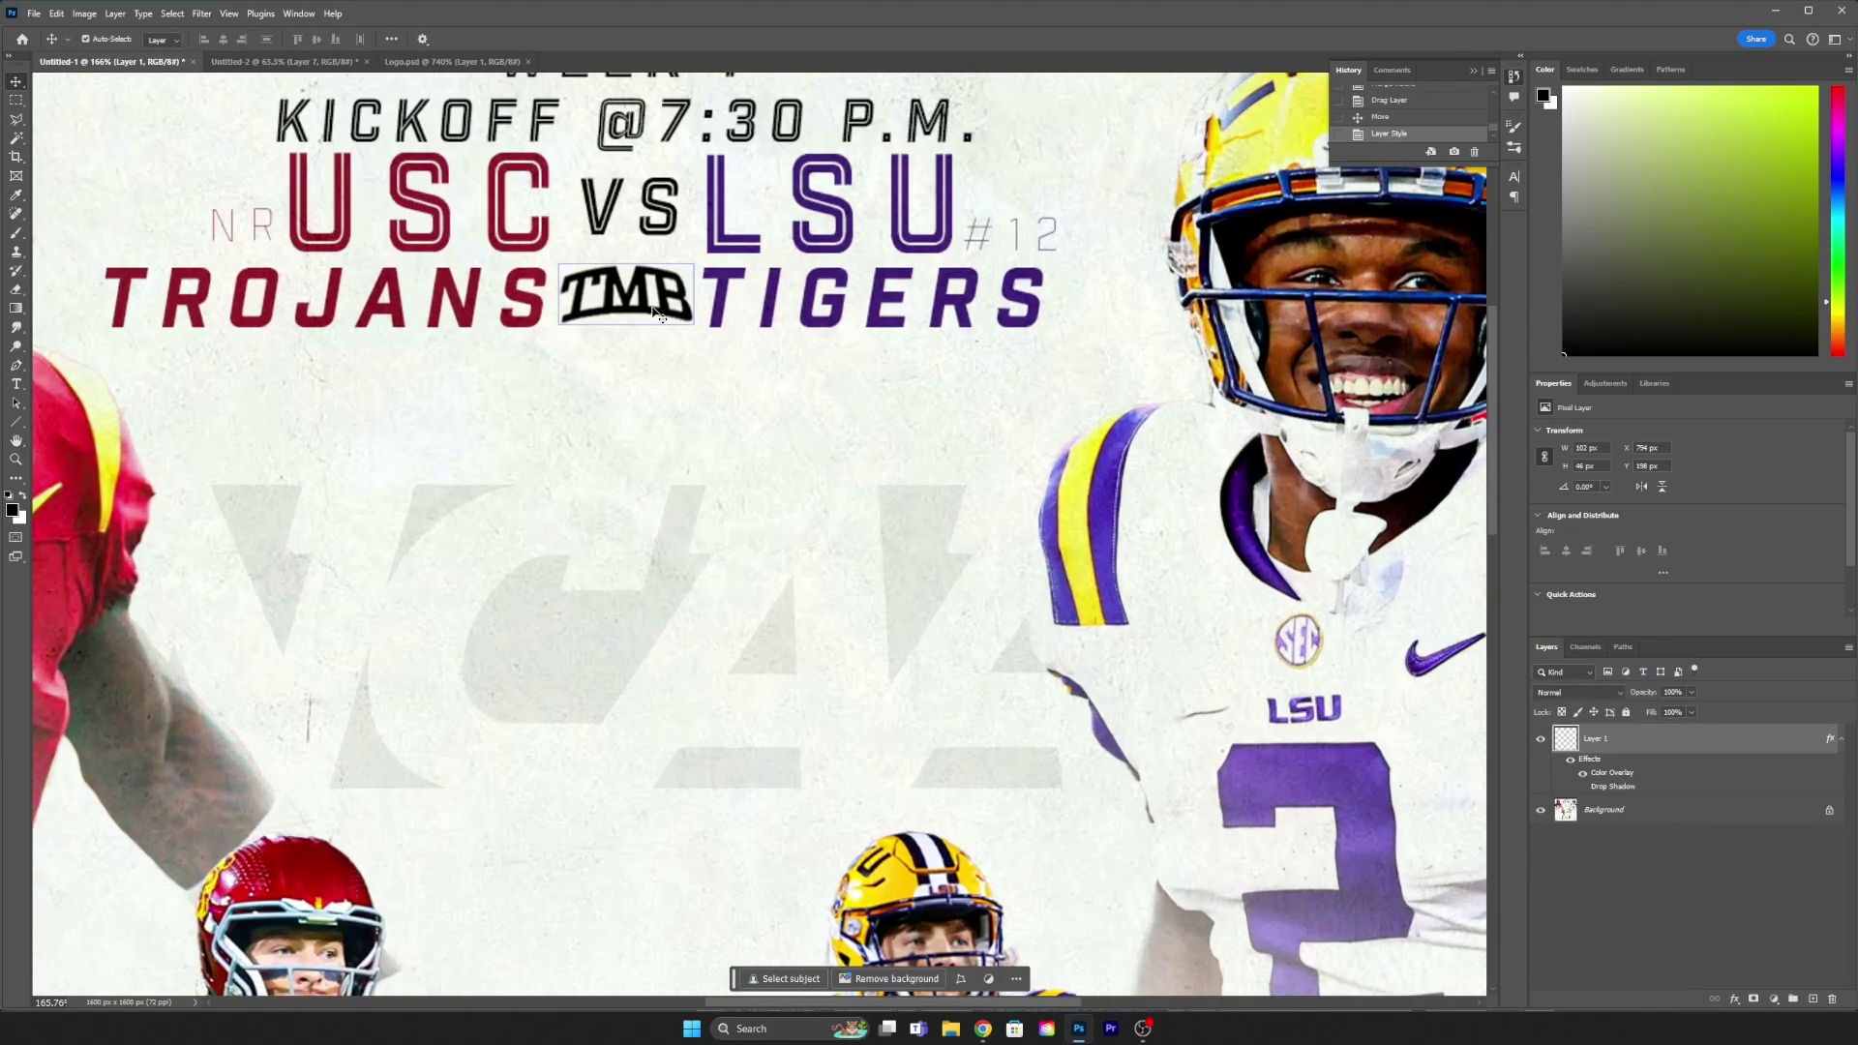
{"action": "scroll", "coordinate": [648, 286], "scroll_direction": "up", "scroll_amount": 2}
Step: Shrink the TMB logo and place it between TROJANS and TIGERS
{"action": "key", "text": "ctrl+t"}
{"action": "key", "text": "Return"}
{"action": "scroll", "coordinate": [766, 338], "scroll_direction": "down", "scroll_amount": 5}
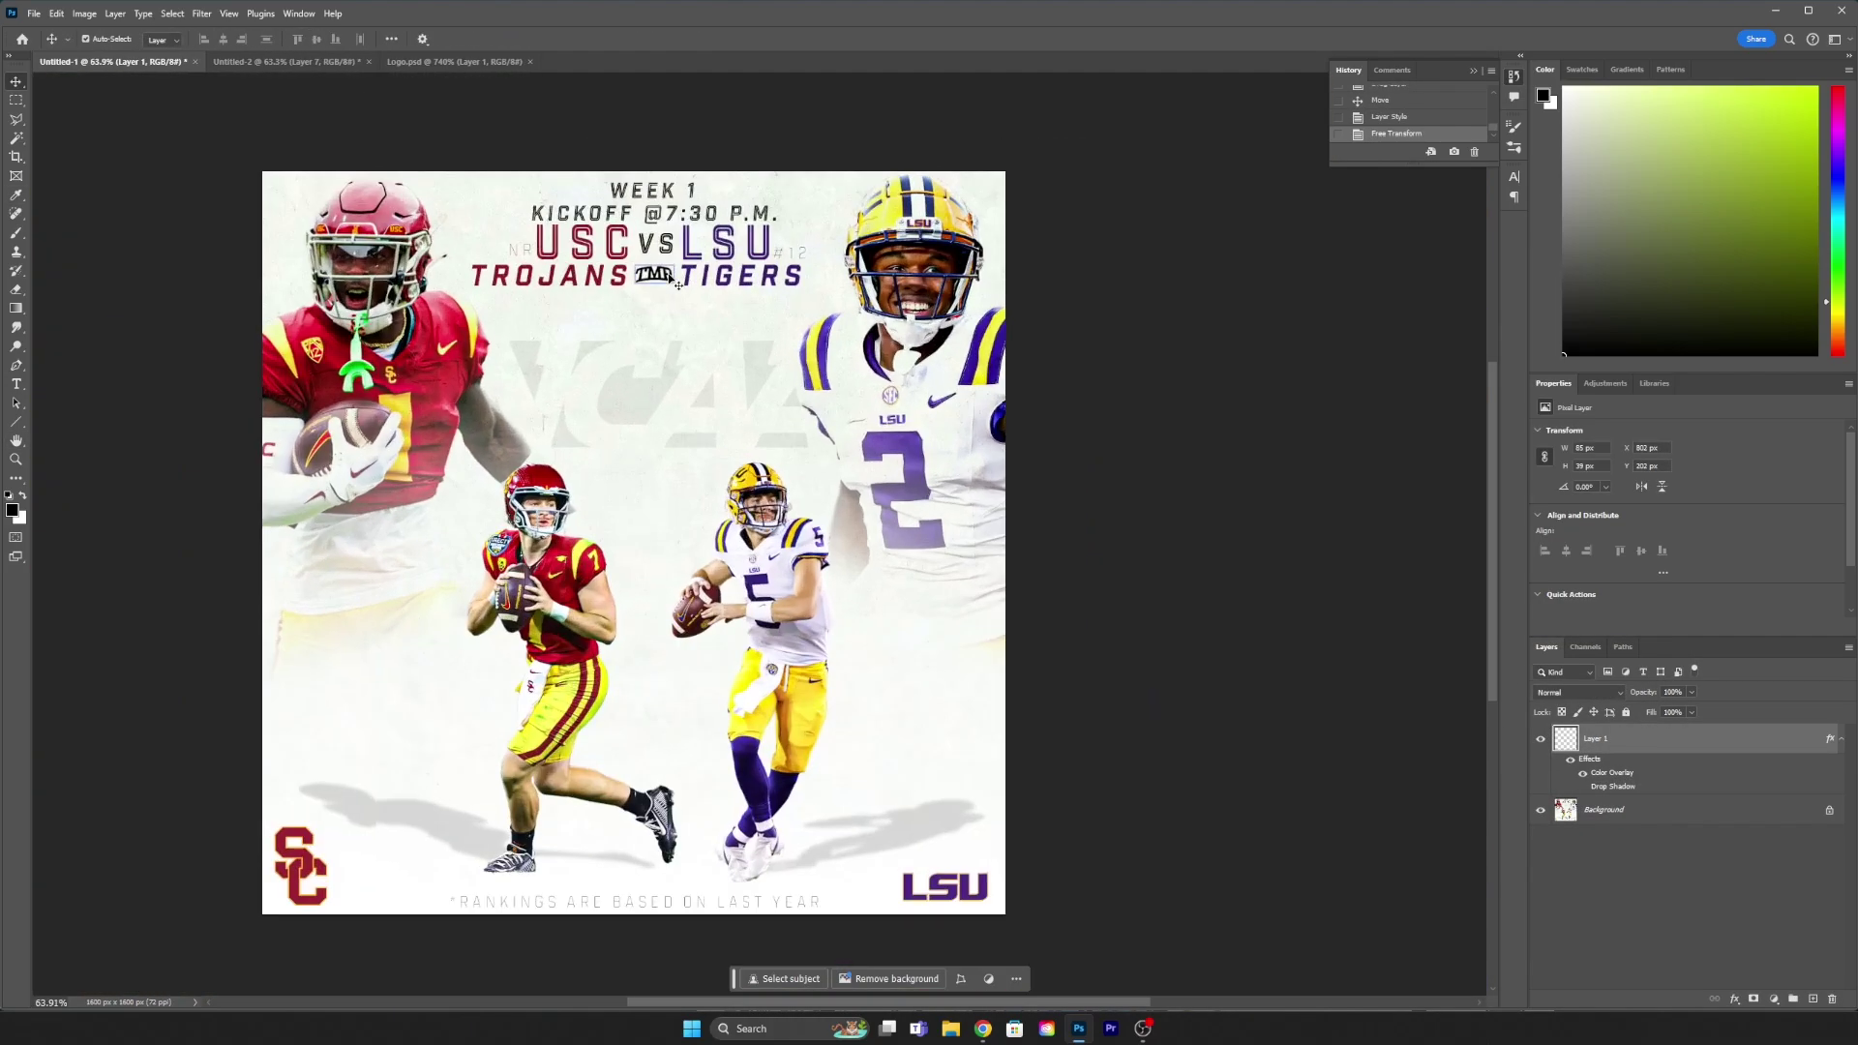
{"action": "scroll", "coordinate": [663, 281], "scroll_direction": "up", "scroll_amount": 4}
{"action": "left_click_drag", "start_coordinate": [674, 282], "coordinate": [675, 282]}
{"action": "scroll", "coordinate": [674, 282], "scroll_direction": "down", "scroll_amount": 5}
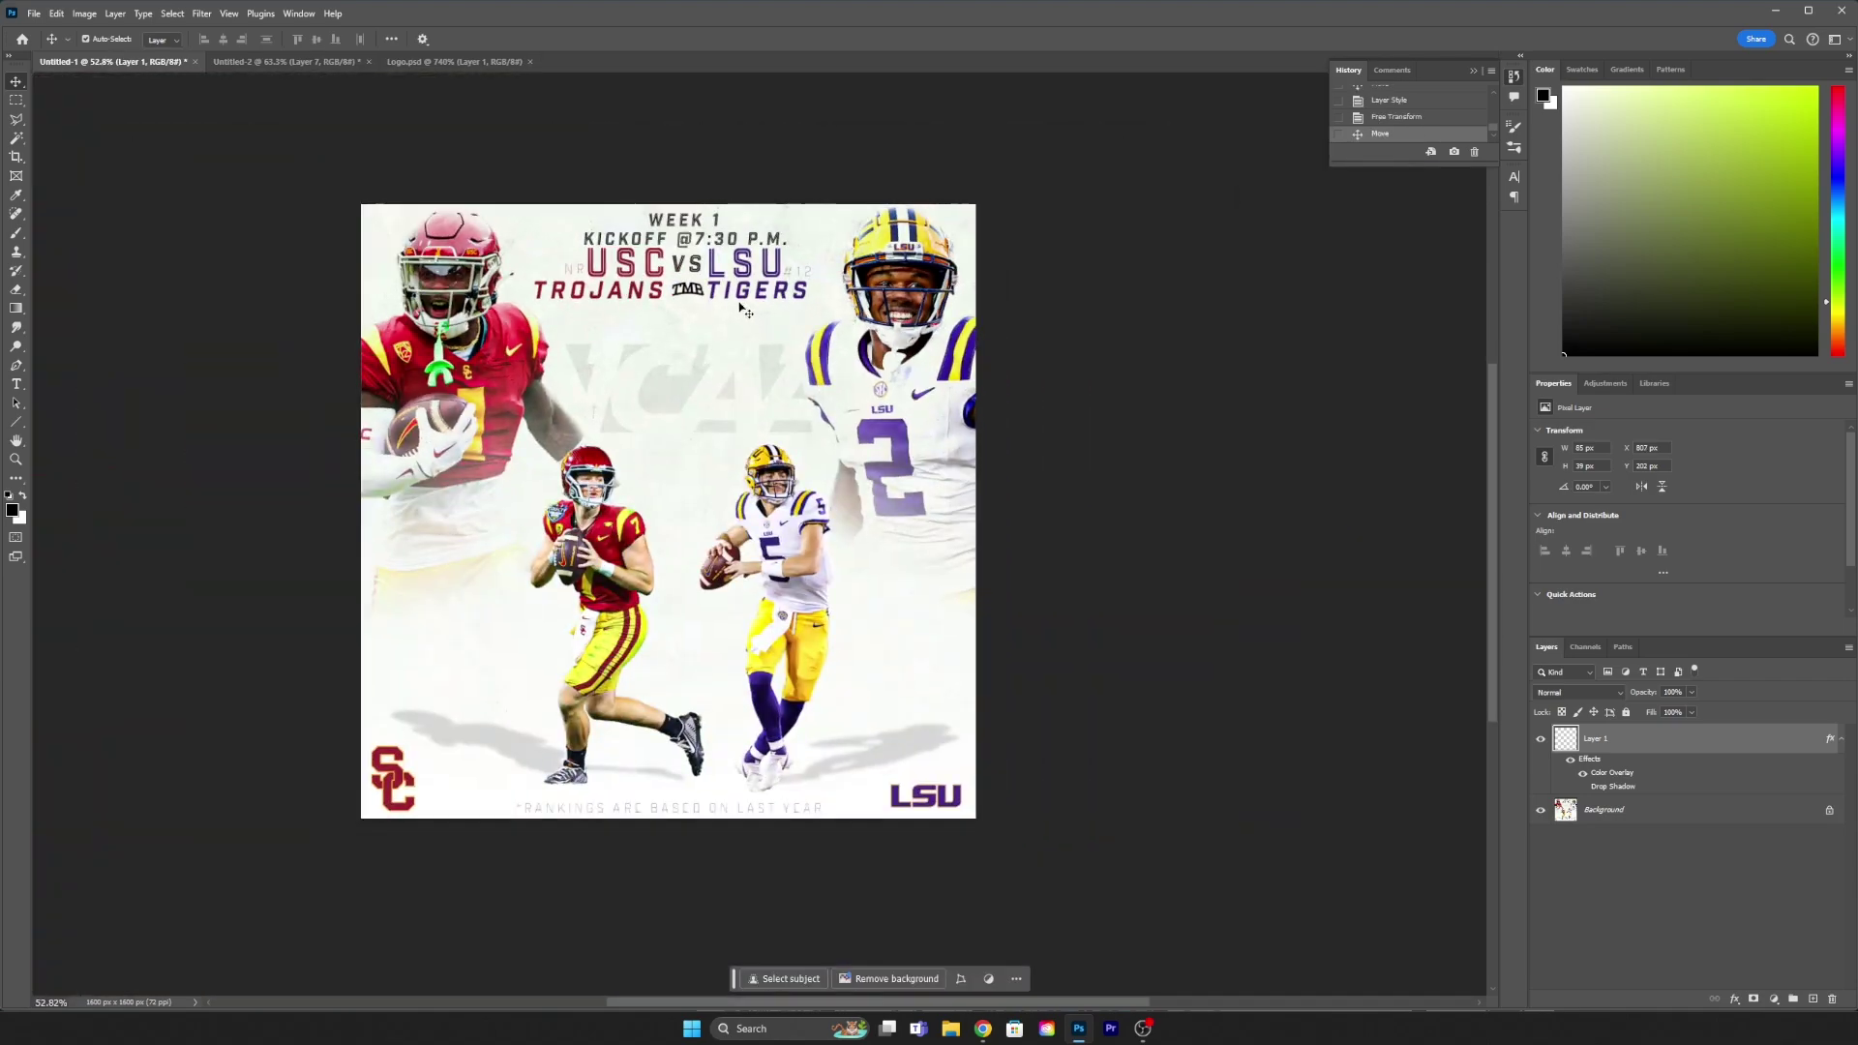
{"action": "scroll", "coordinate": [639, 387], "scroll_direction": "up", "scroll_amount": 3}
Step: Set the logo's Color Overlay to white, review the drop shadow, and fit the view
{"action": "double_click", "coordinate": [1618, 786]}
{"action": "left_click", "coordinate": [1120, 874]}
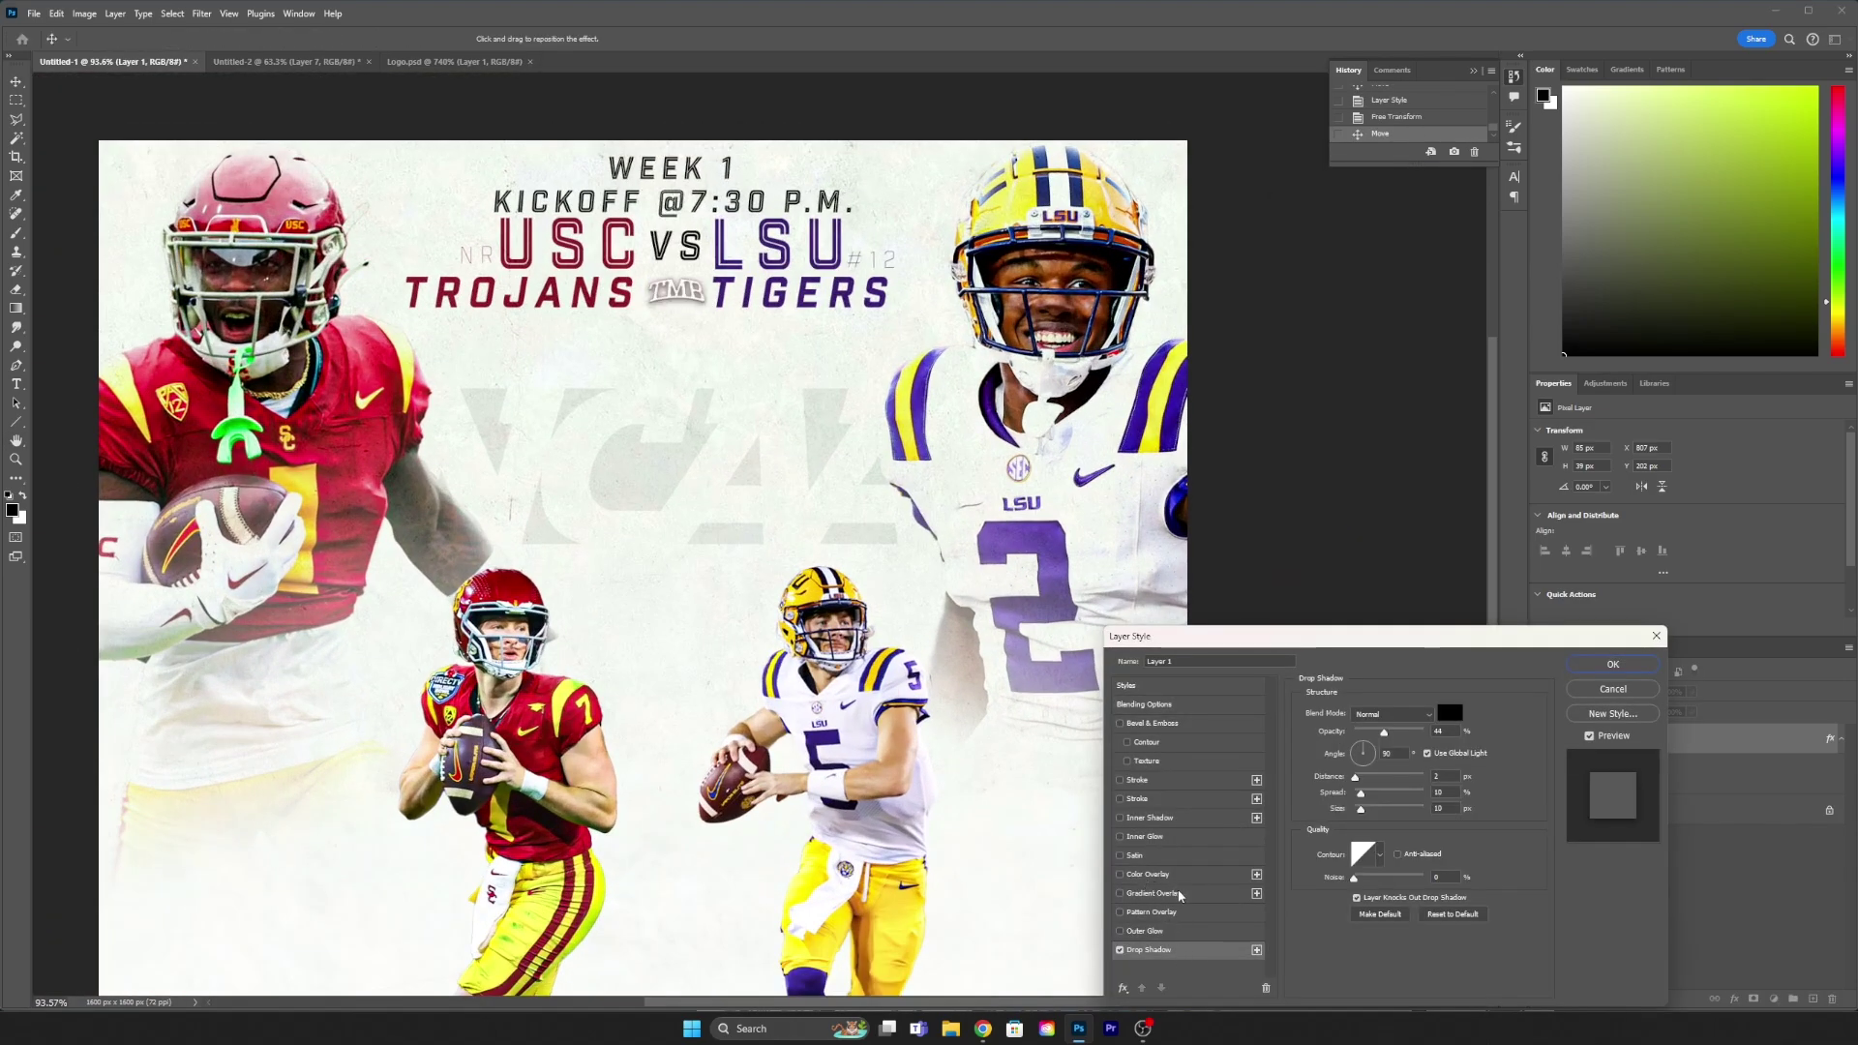
{"action": "left_click", "coordinate": [1148, 874]}
{"action": "left_click", "coordinate": [1450, 713]}
{"action": "left_click", "coordinate": [1412, 502]}
{"action": "left_click", "coordinate": [1148, 949]}
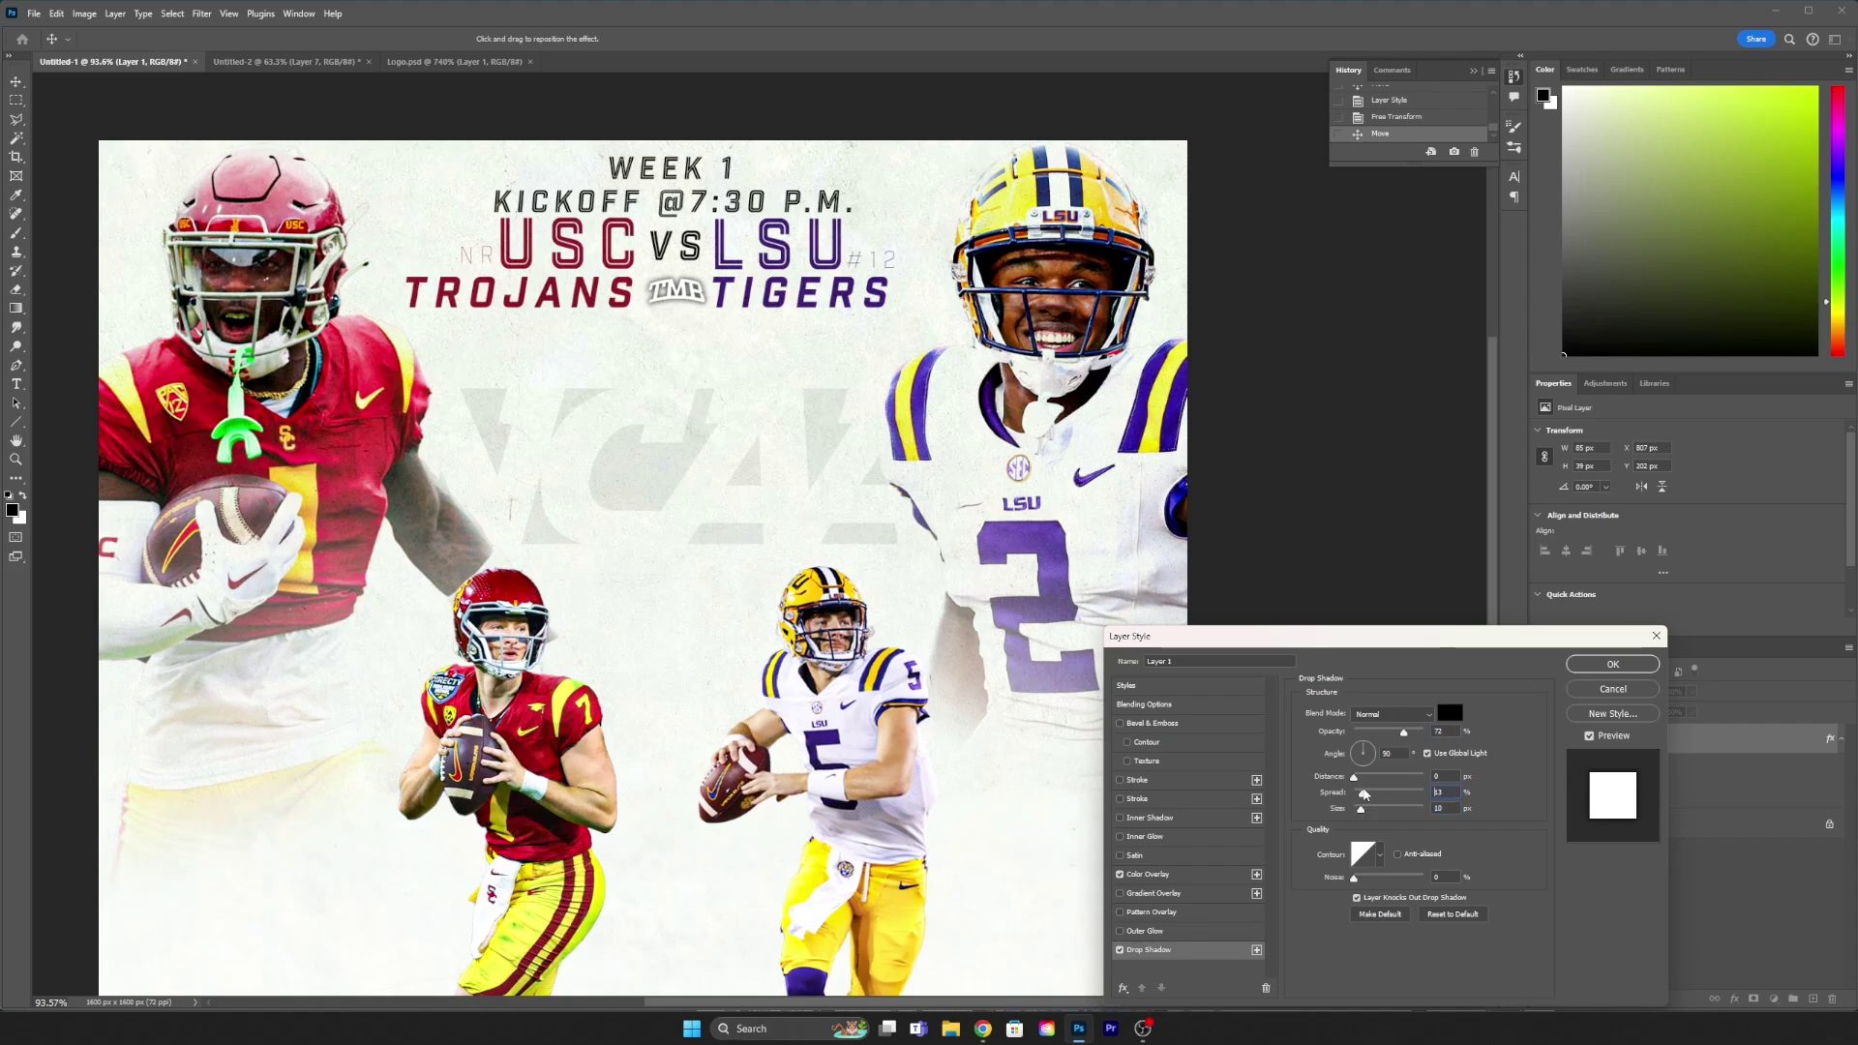
{"action": "left_click", "coordinate": [1612, 664]}
{"action": "key", "text": "ctrl+0"}
{"action": "right_click", "coordinate": [1617, 738]}
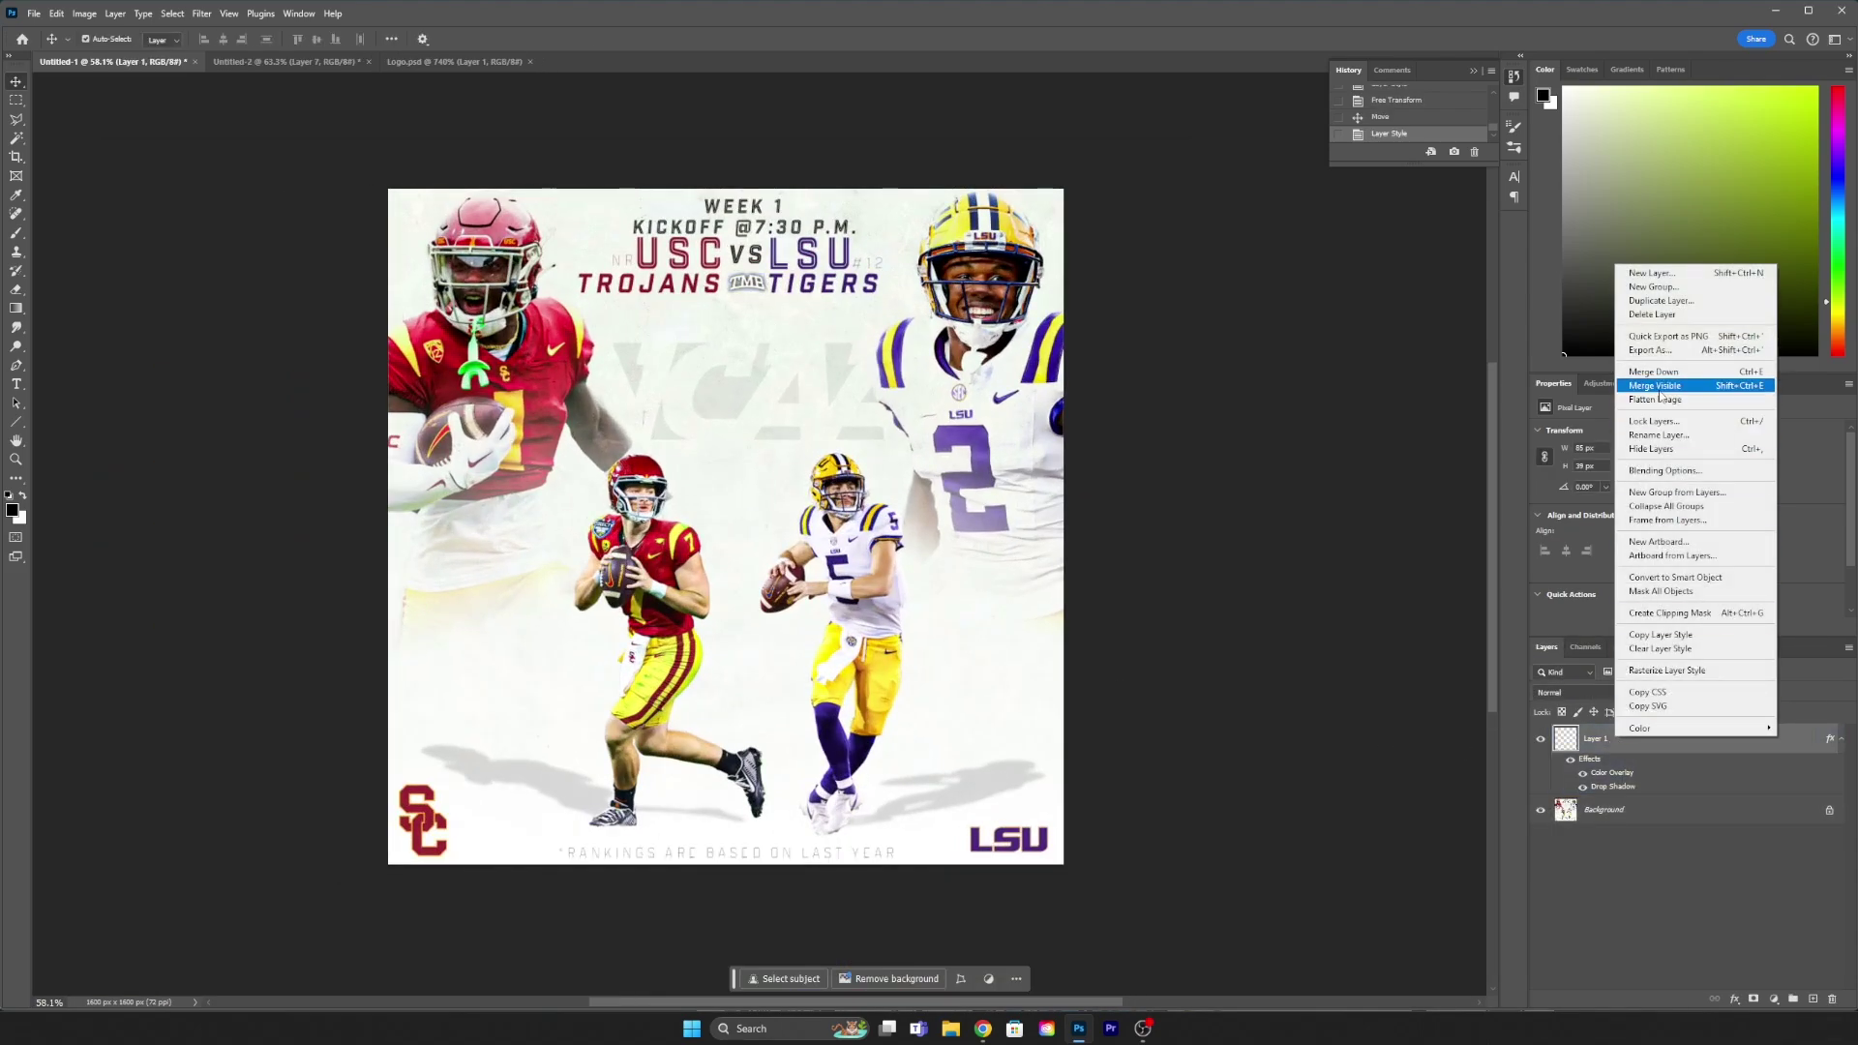
Step: Lower the logo's Drop Shadow opacity, then Merge Visible into one layer
{"action": "left_click", "coordinate": [1660, 389]}
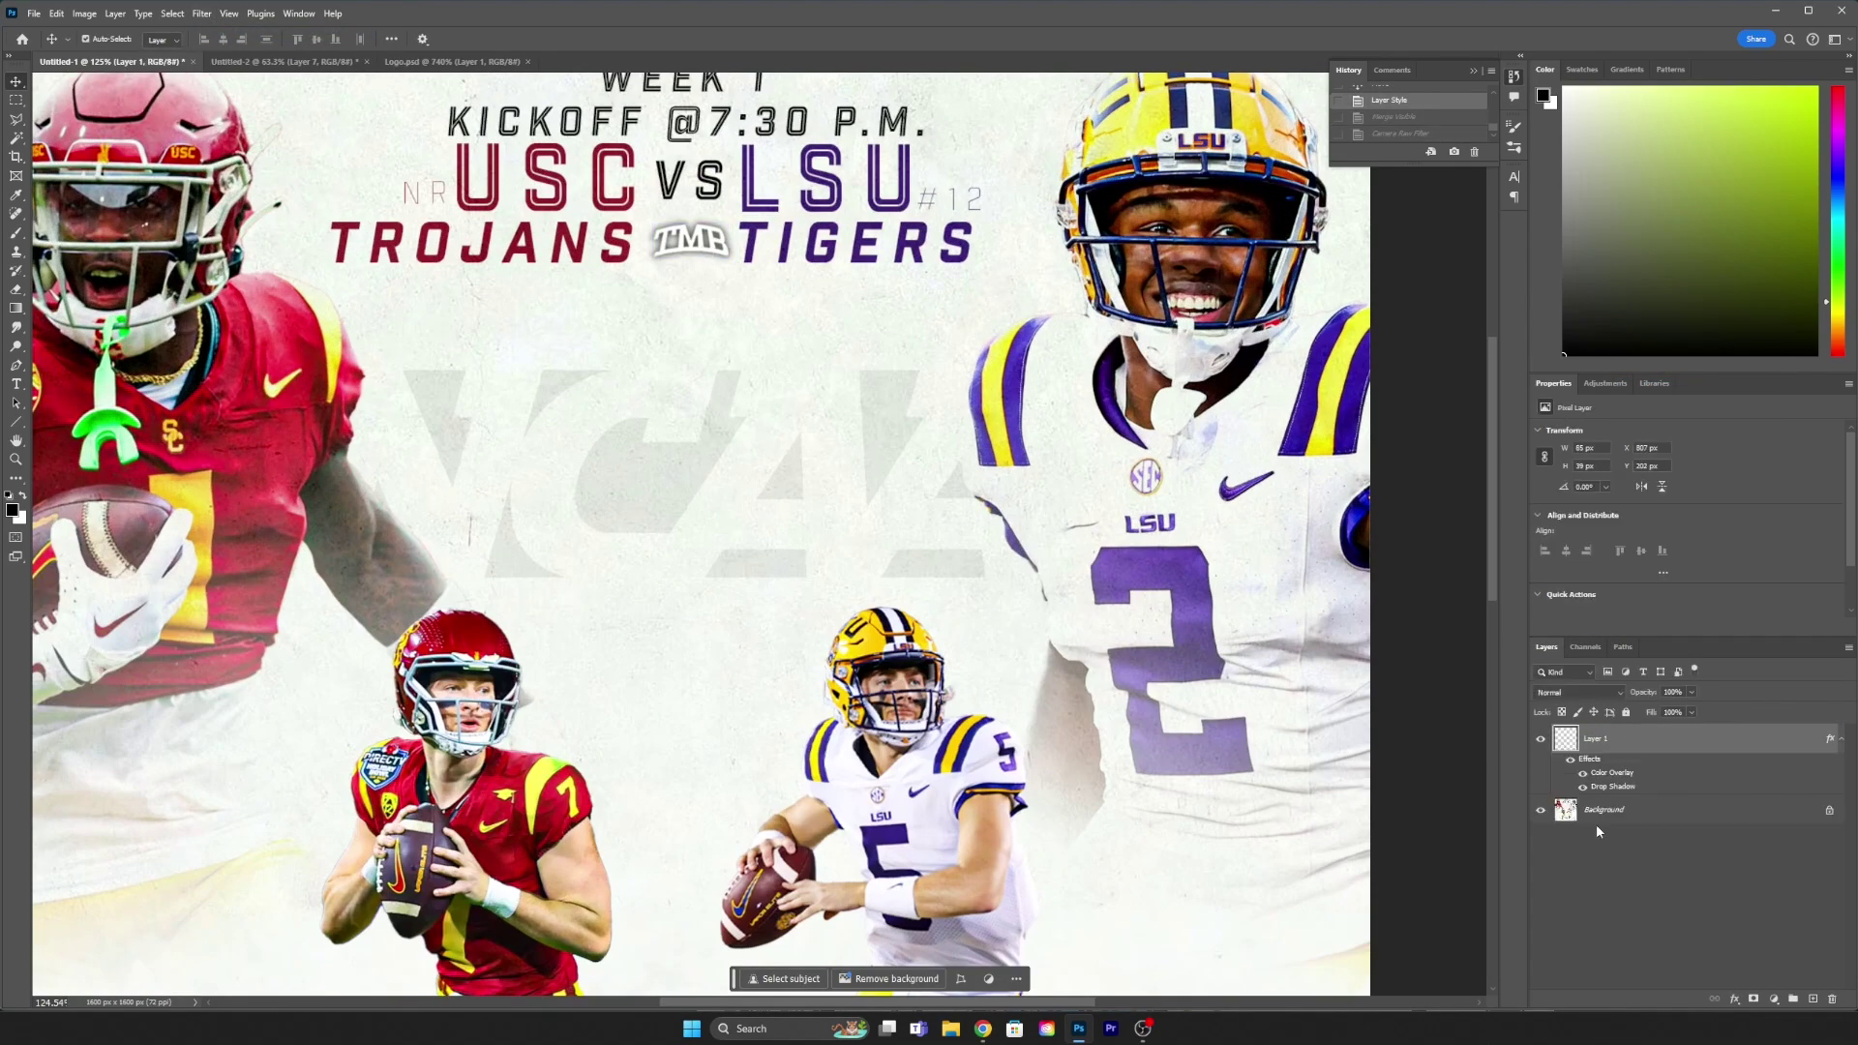
{"action": "double_click", "coordinate": [1614, 786]}
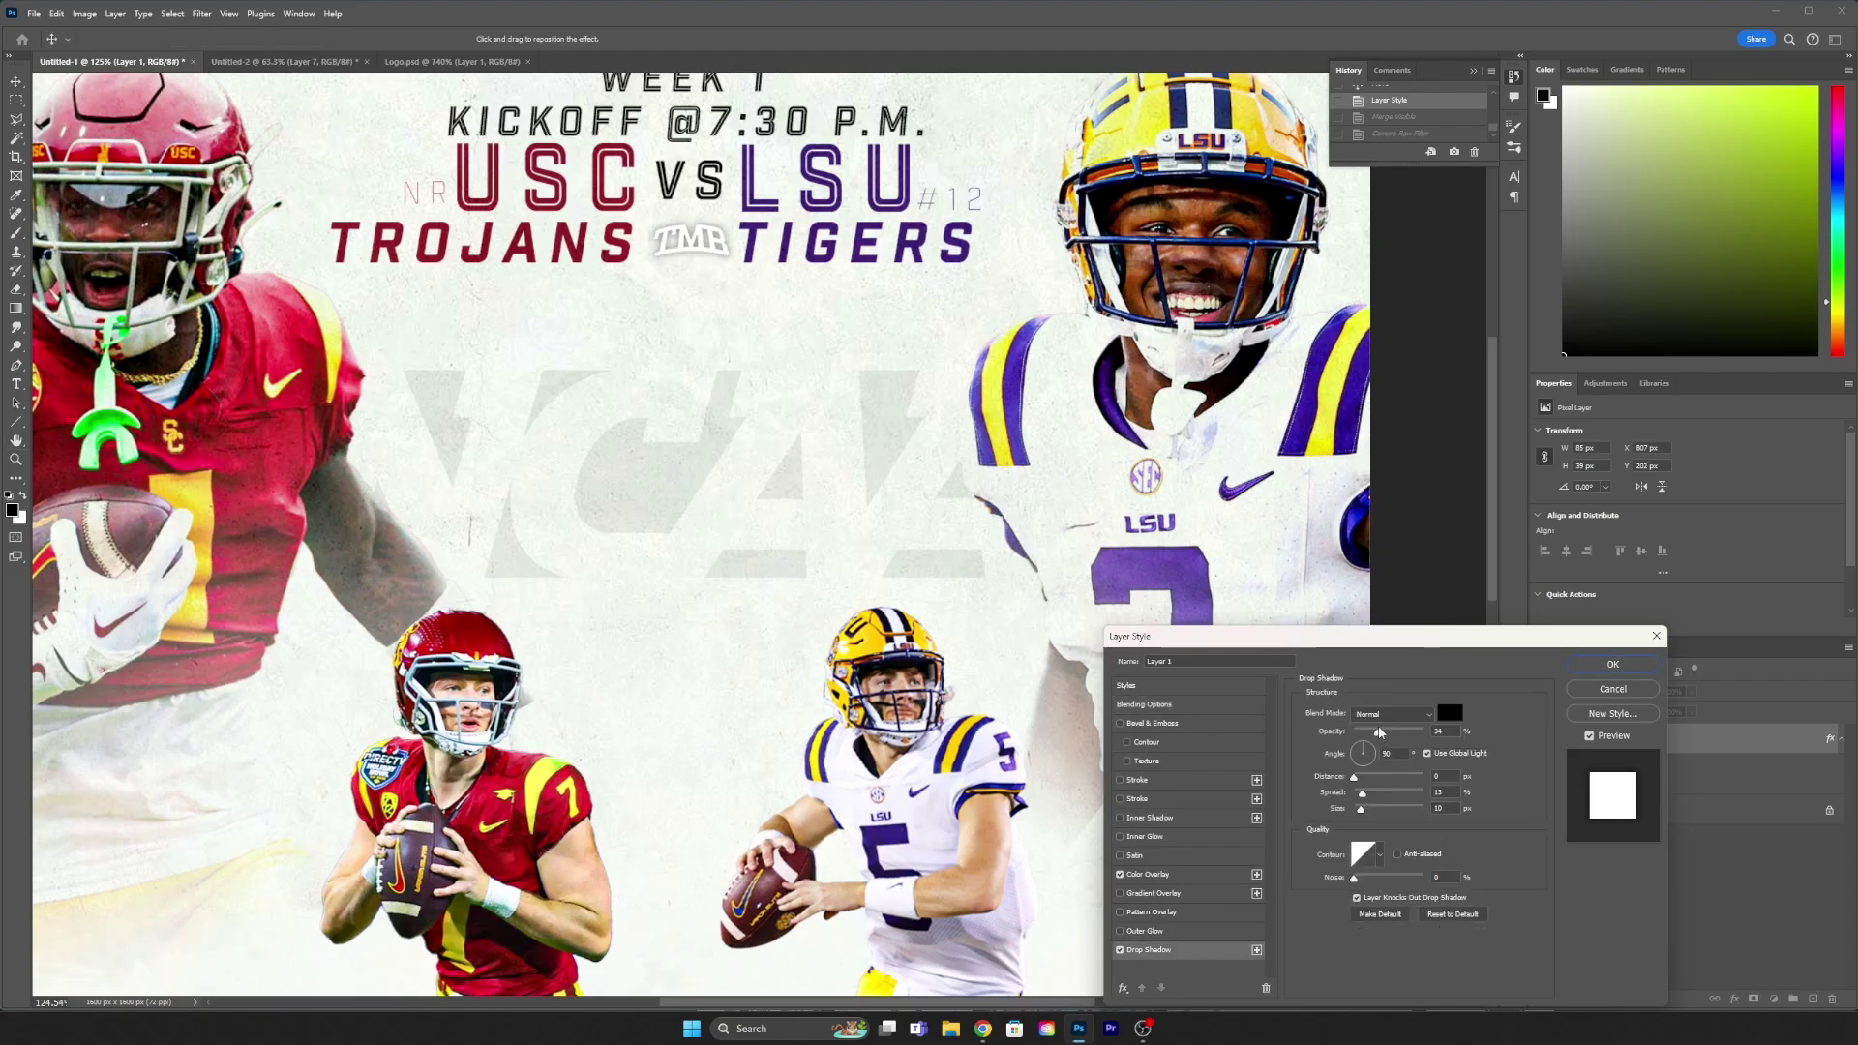
{"action": "left_click", "coordinate": [1611, 663]}
{"action": "key", "text": "ctrl+shift+e"}
{"action": "left_click", "coordinate": [201, 14]}
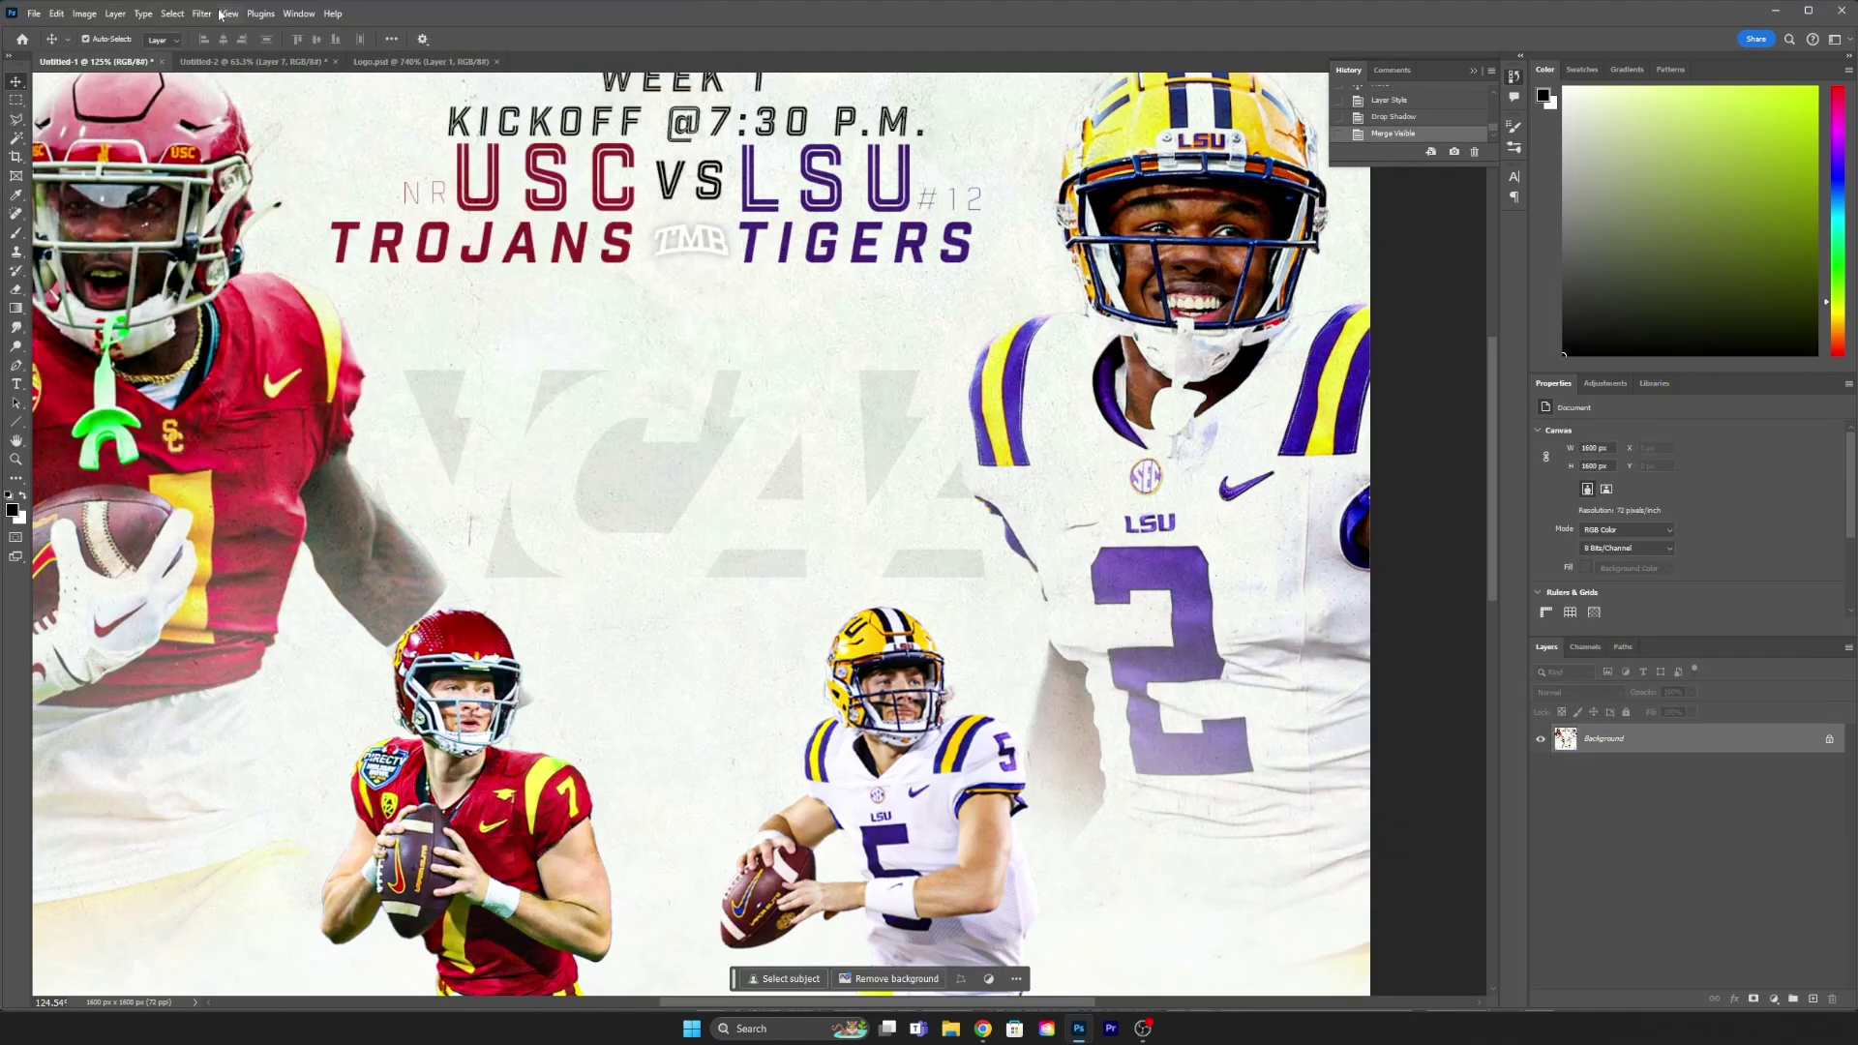